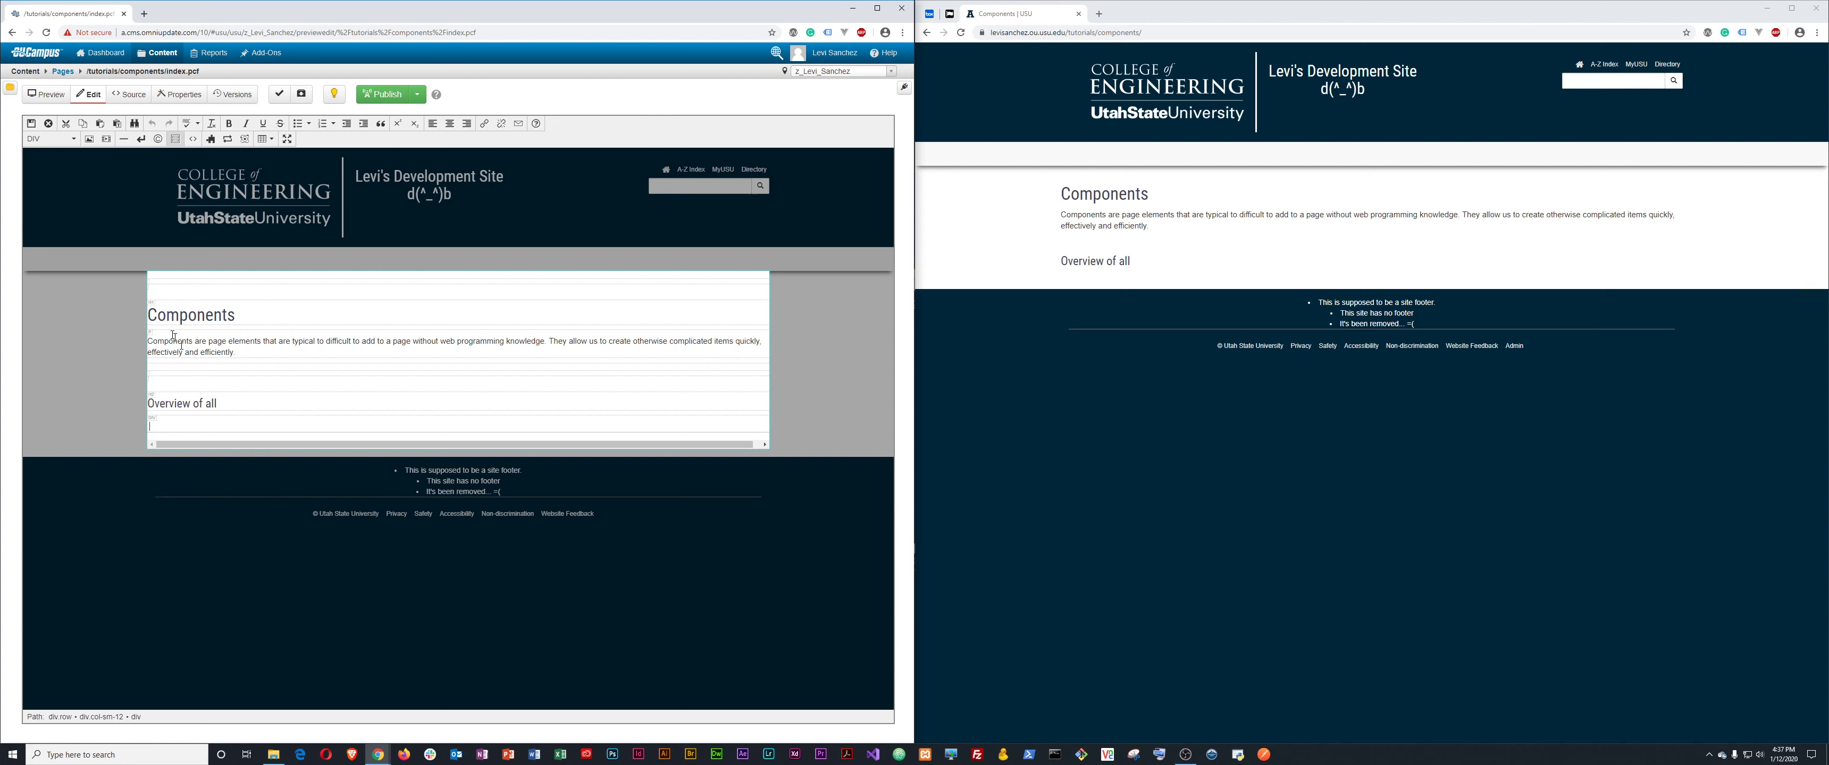
# Insert the "Accordions & Tabs - Up to 15" component below the "Overview of all" heading.
pyautogui.click(182, 433)
pyautogui.click(243, 140)
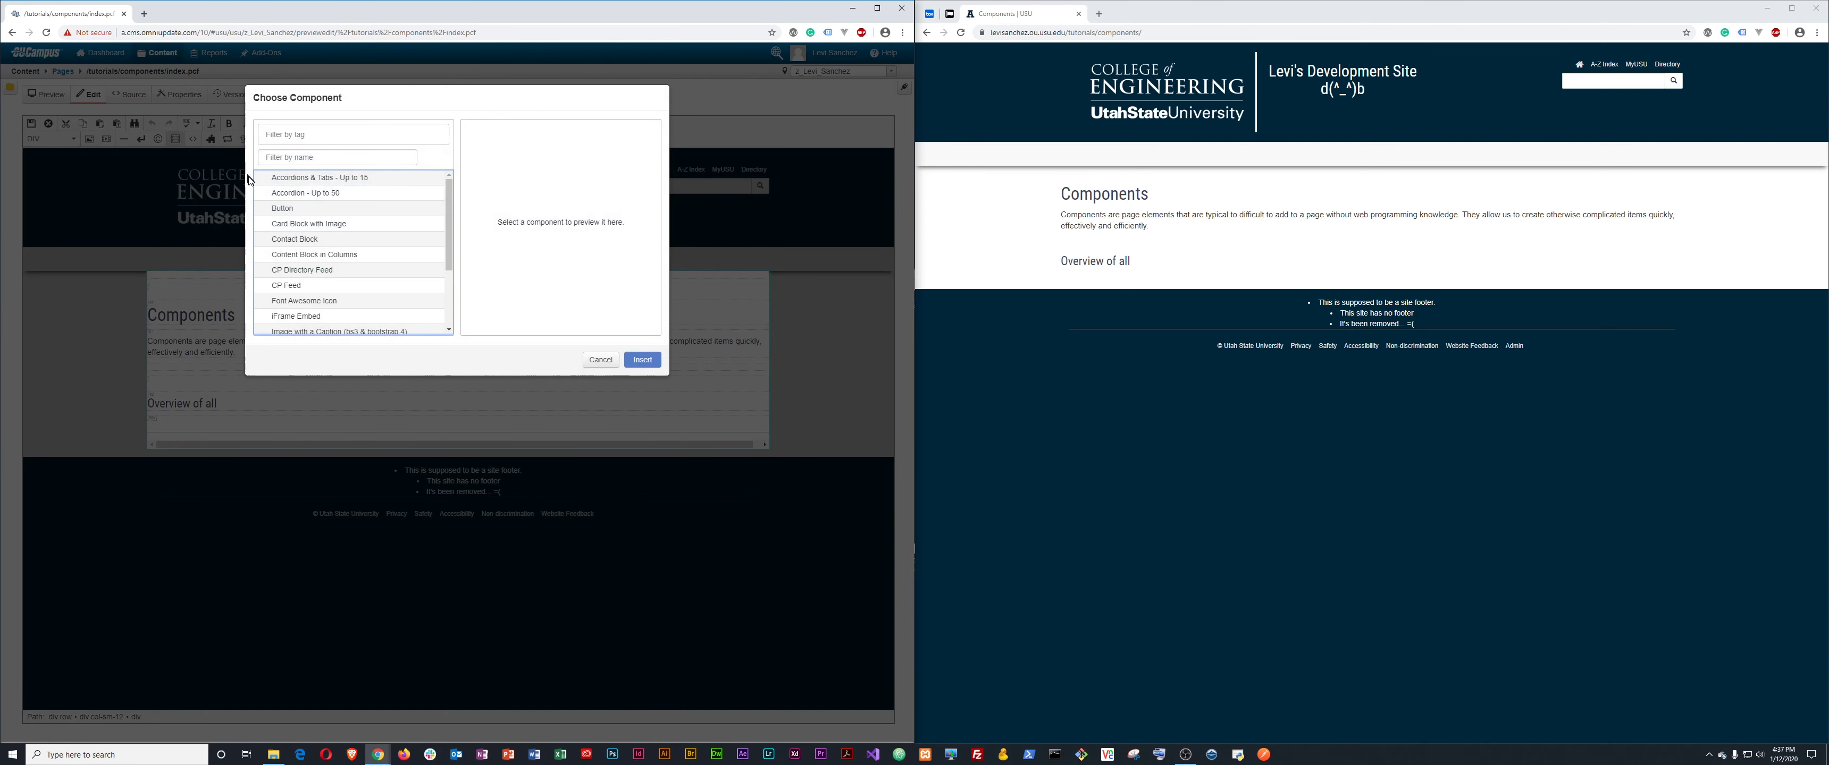
pyautogui.scroll(-1, 330, 201)
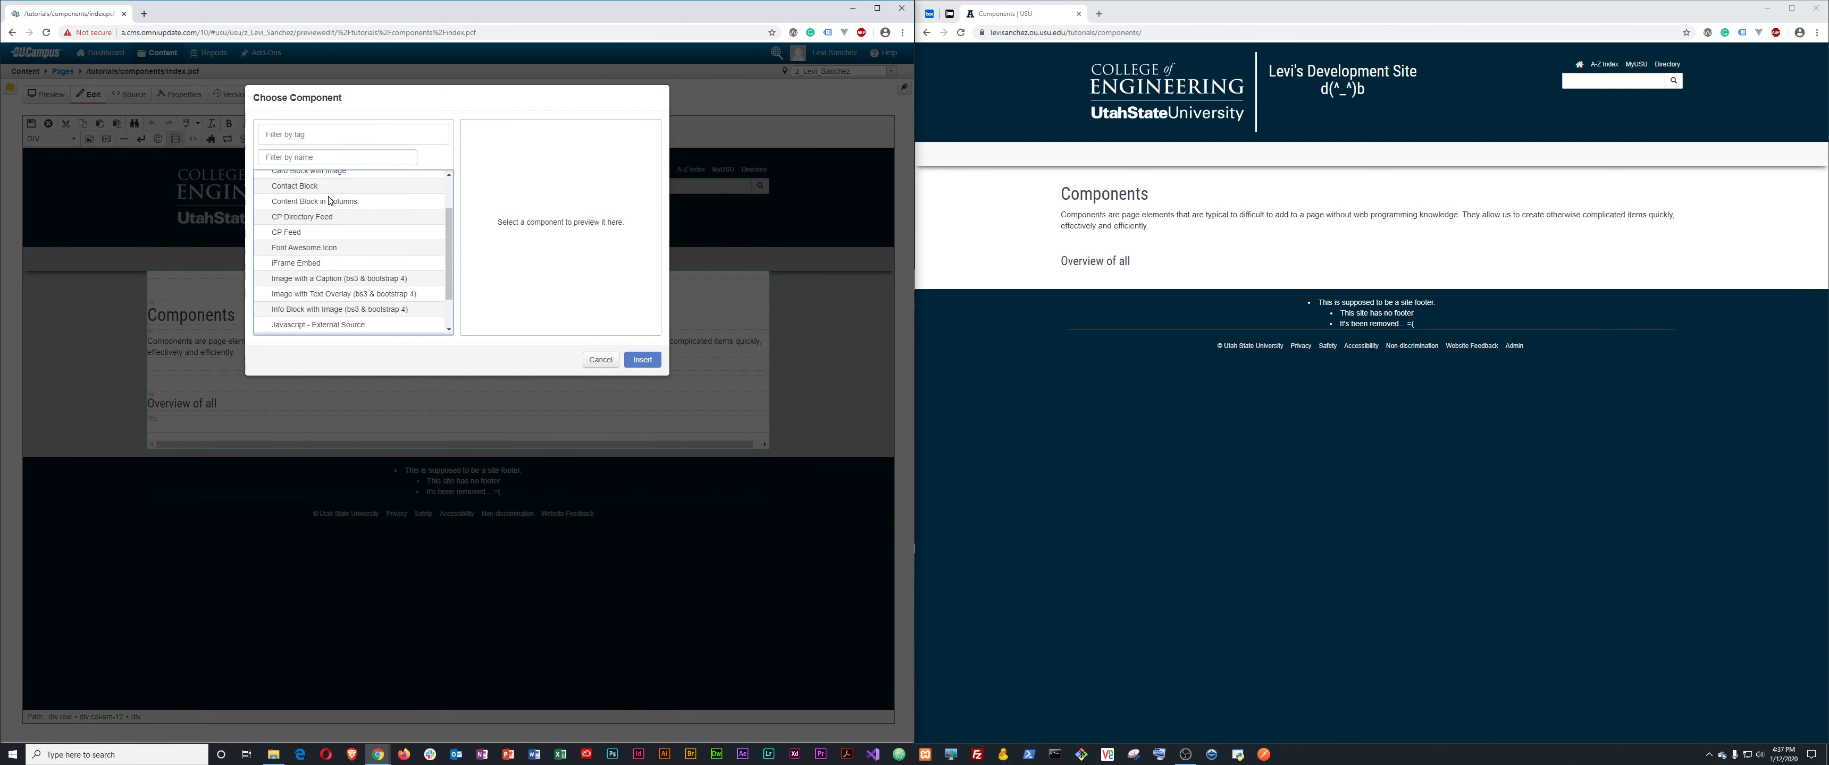
pyautogui.scroll(-1, 330, 201)
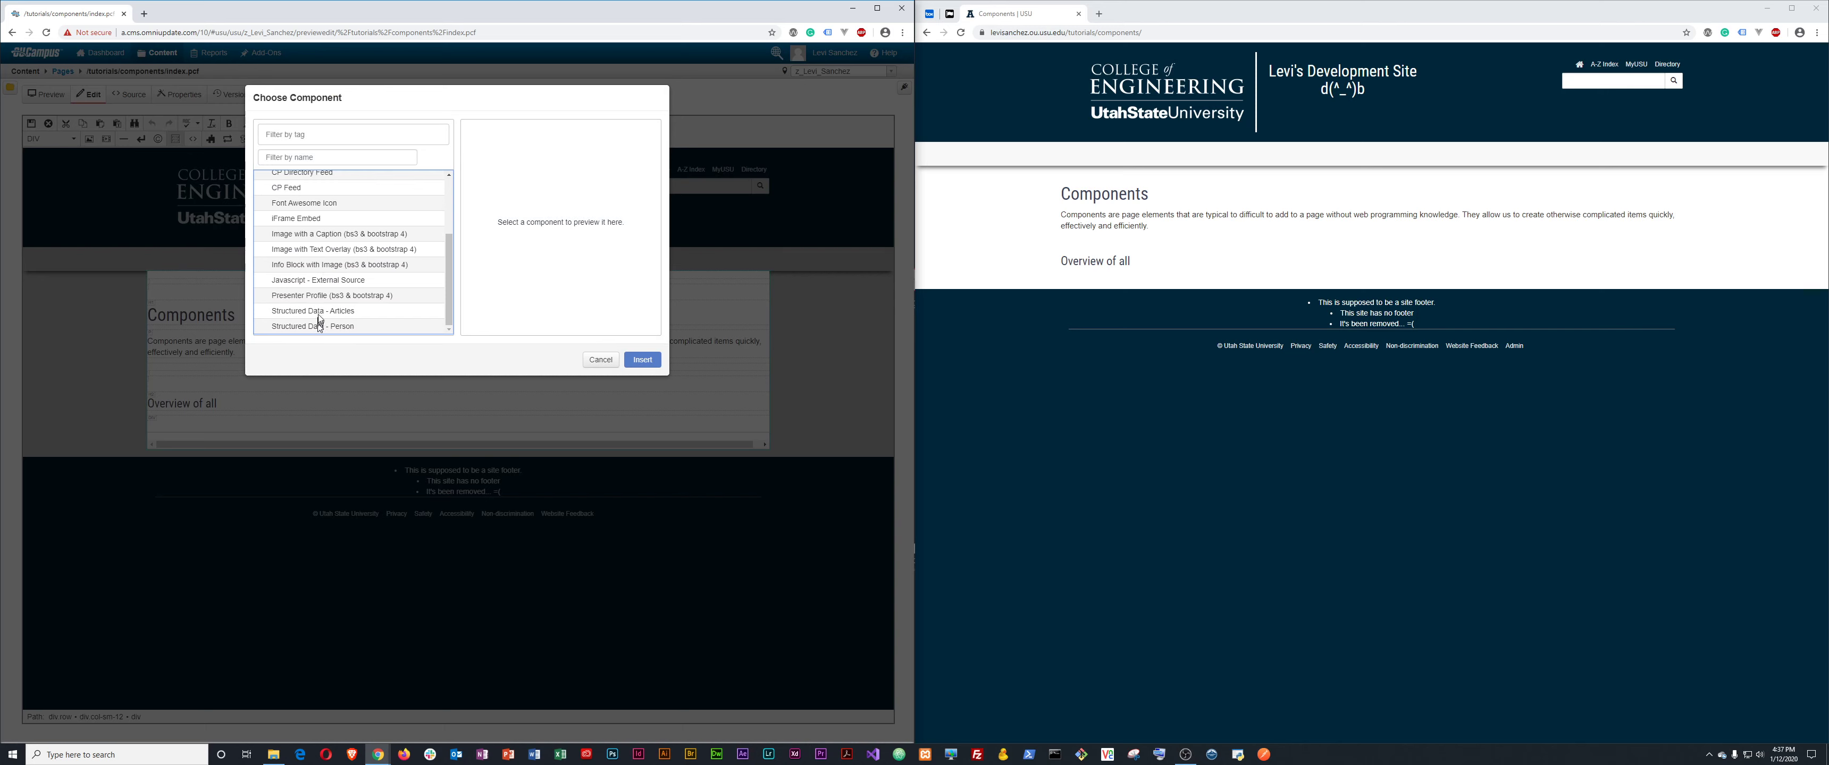
pyautogui.scroll(2, 330, 291)
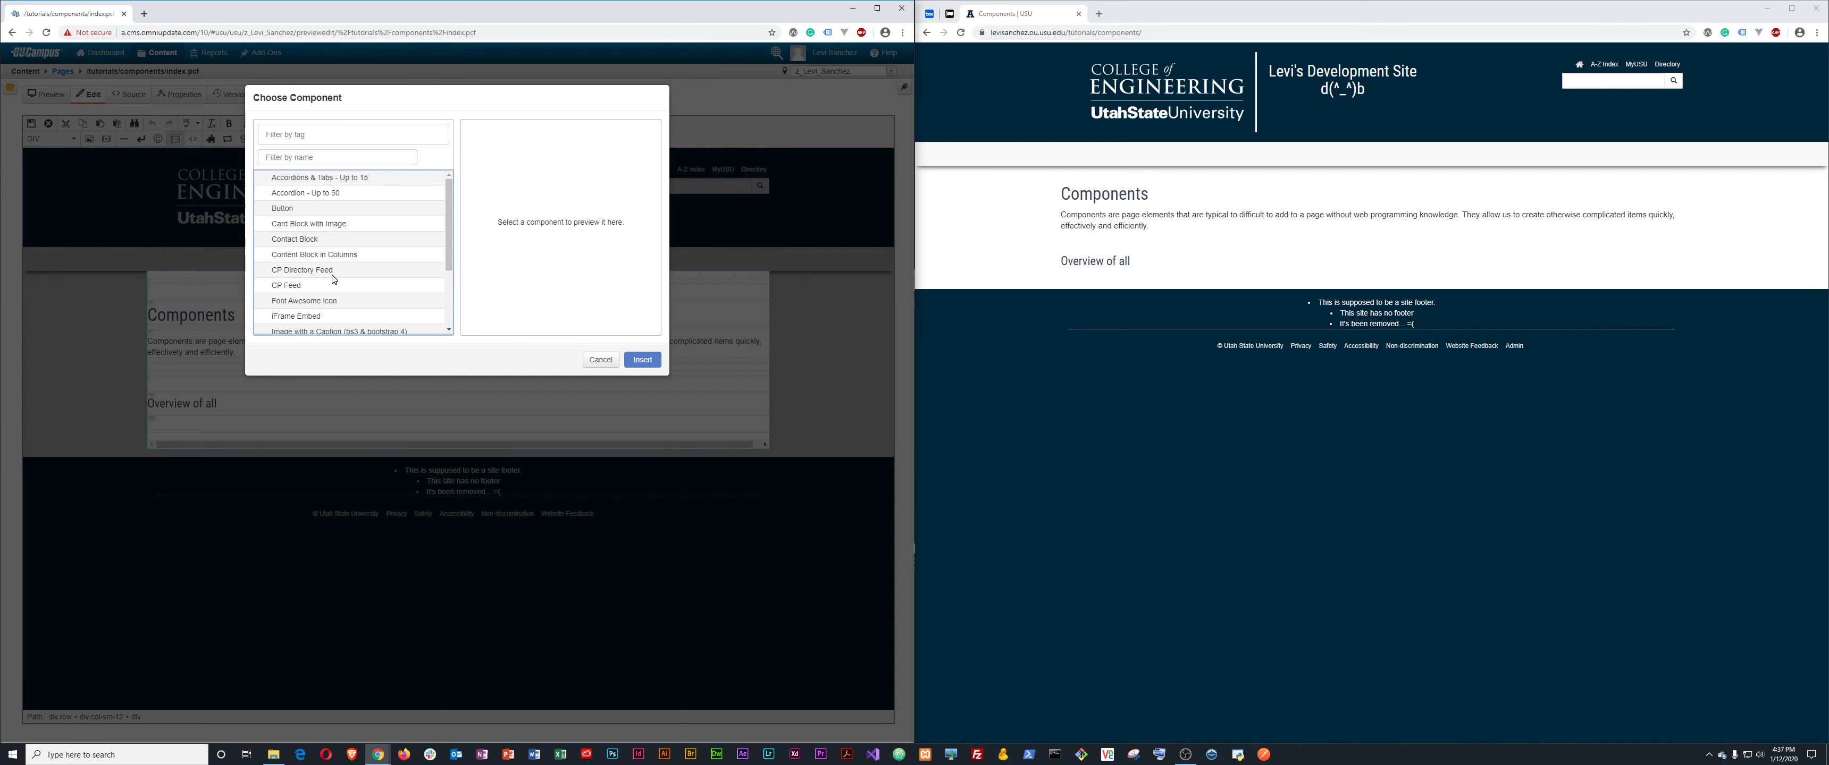
pyautogui.click(339, 180)
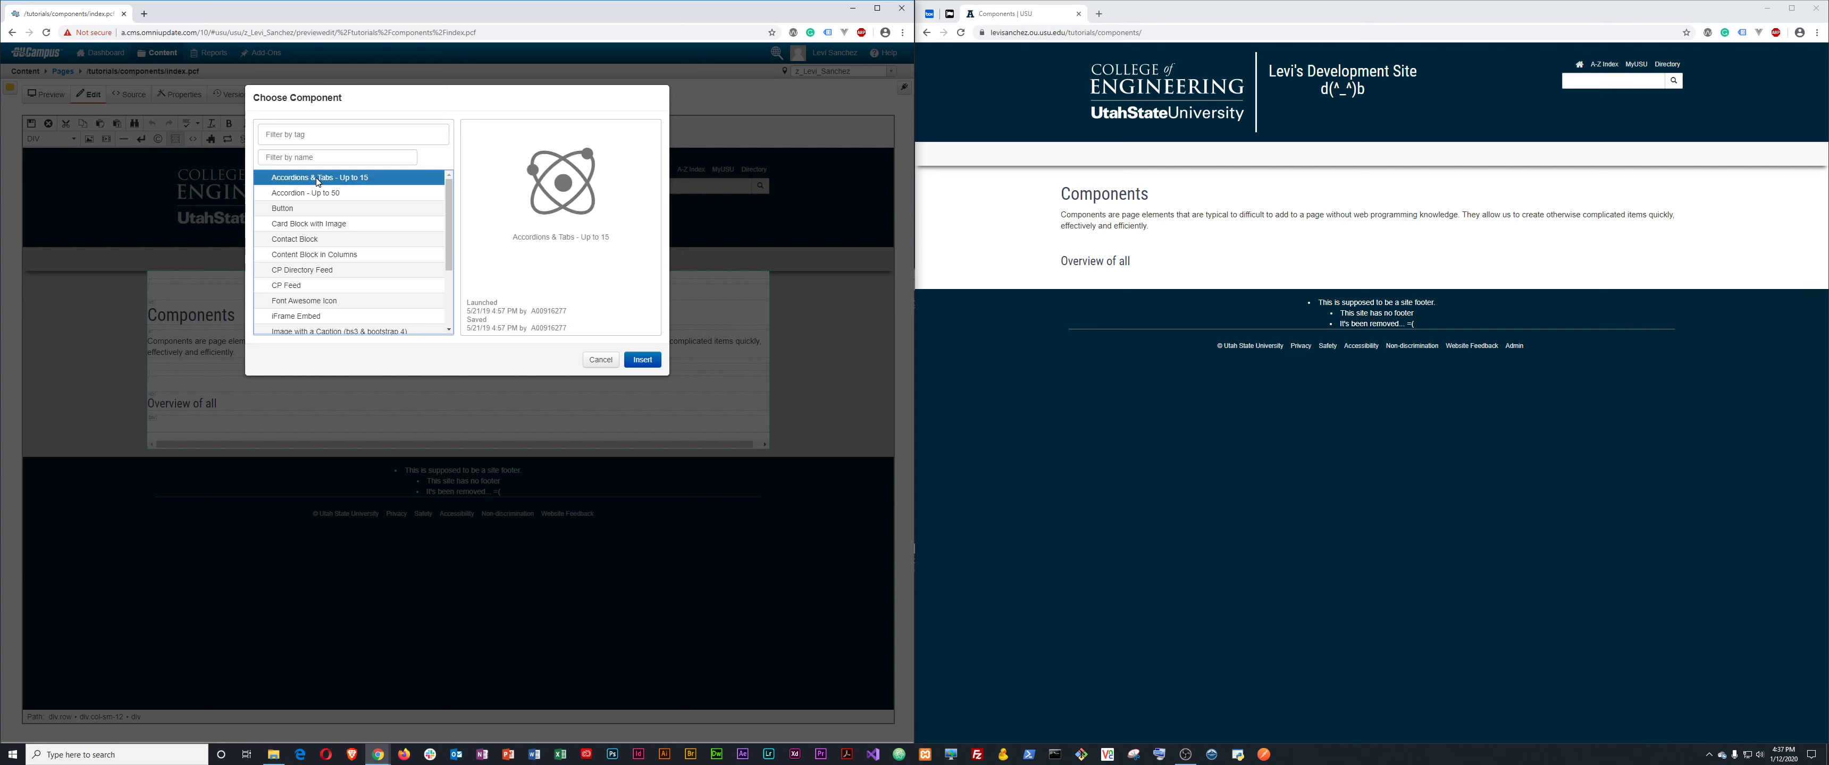
pyautogui.click(642, 361)
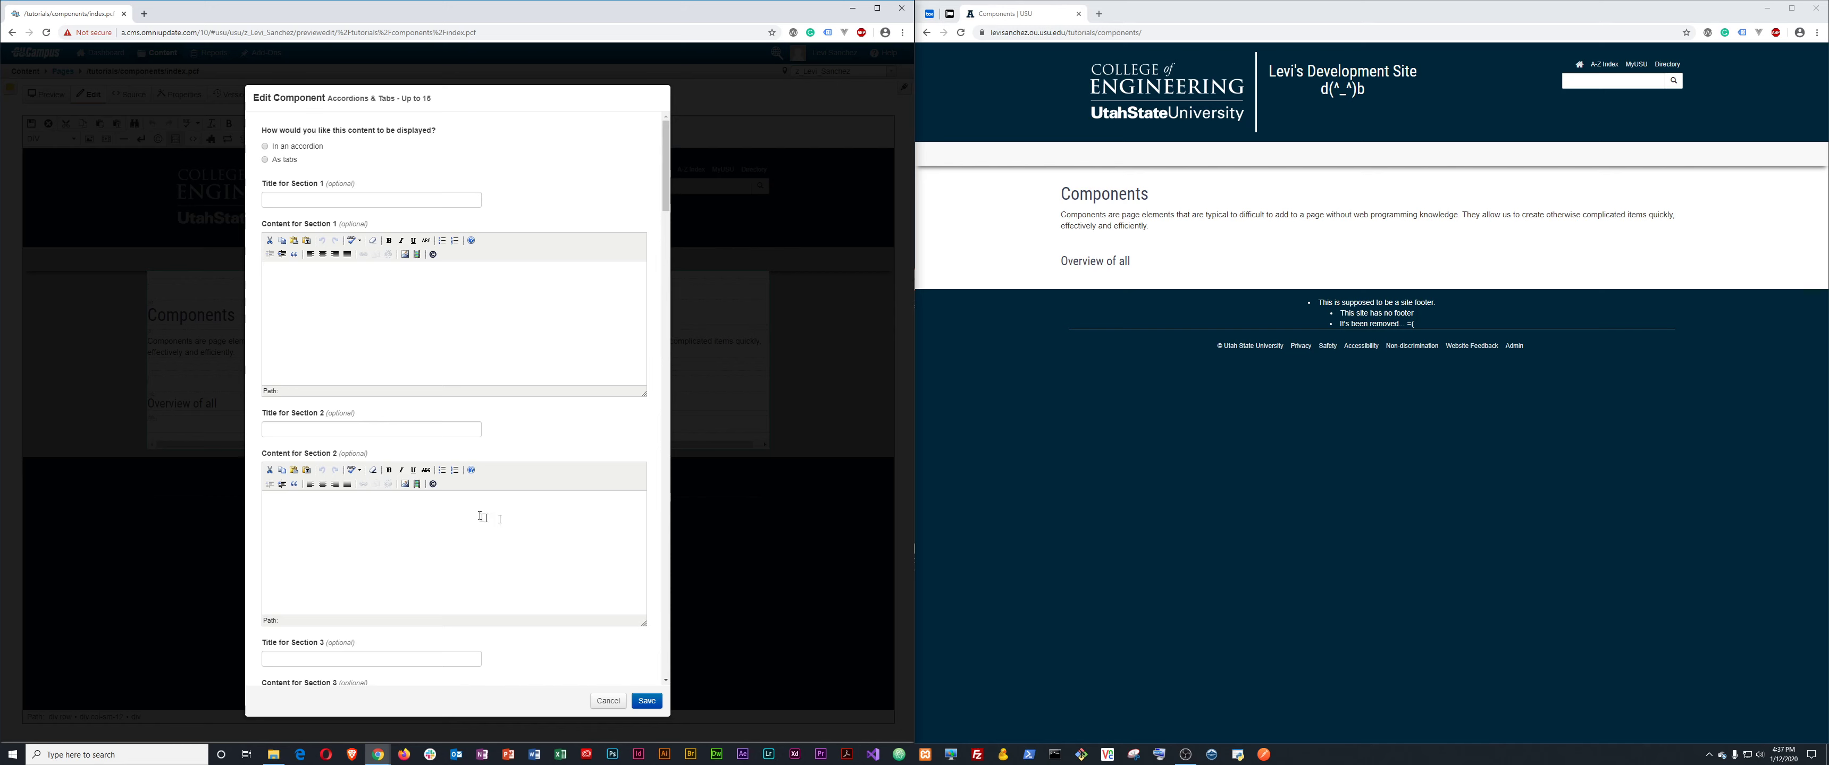
# Set the component to display in an accordion, and give section 1 the title "Section one Title" and content "The content for Section one.".
pyautogui.scroll(-8, 497, 533)
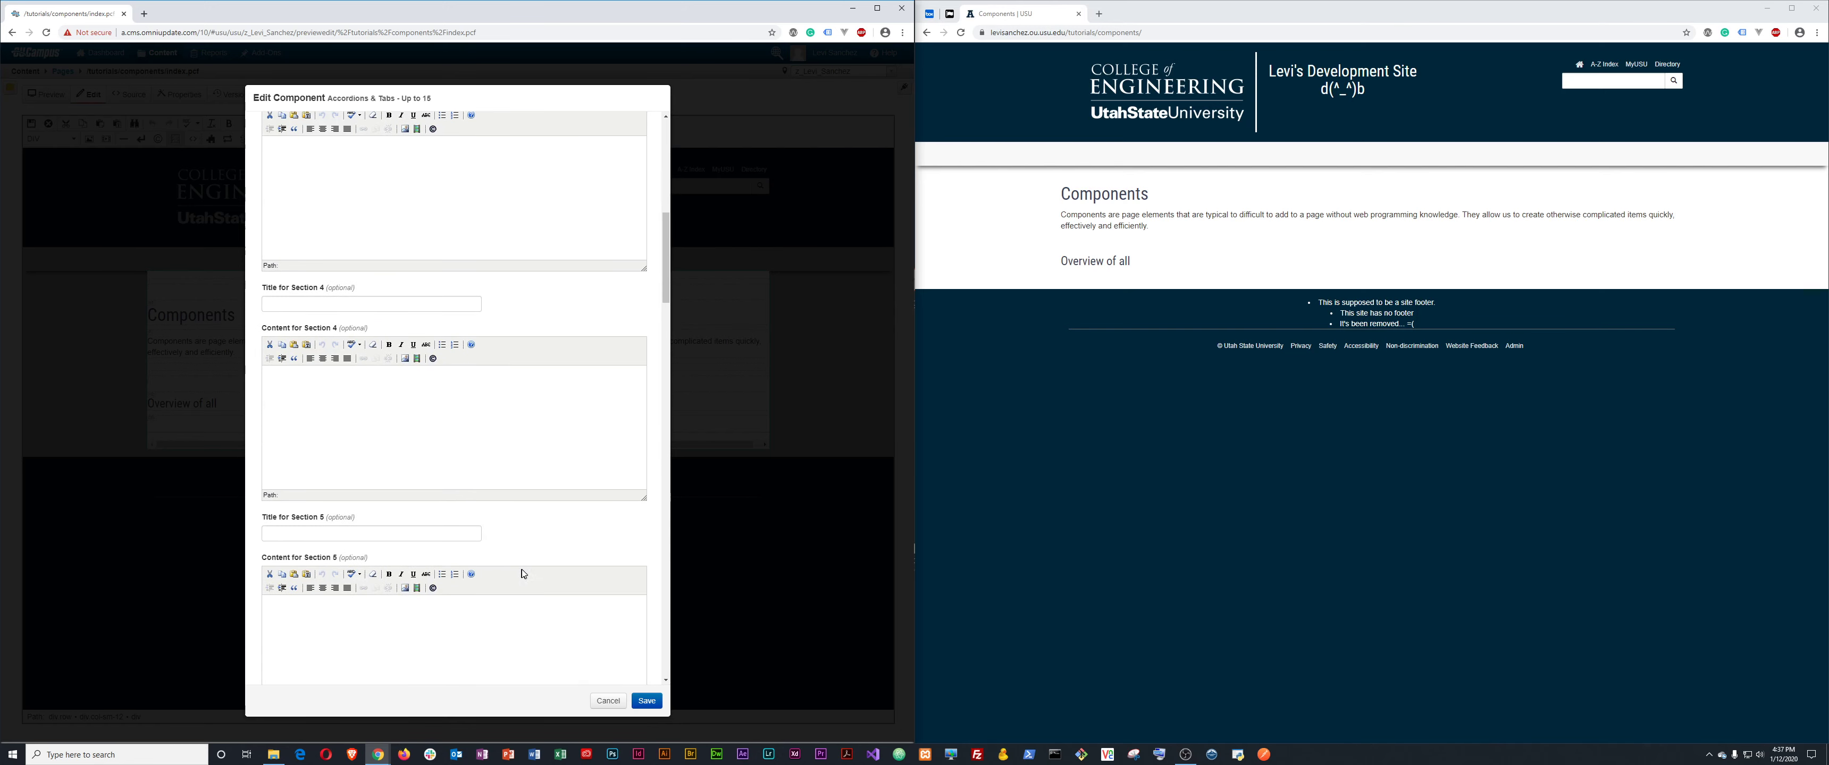
pyautogui.scroll(-15, 523, 574)
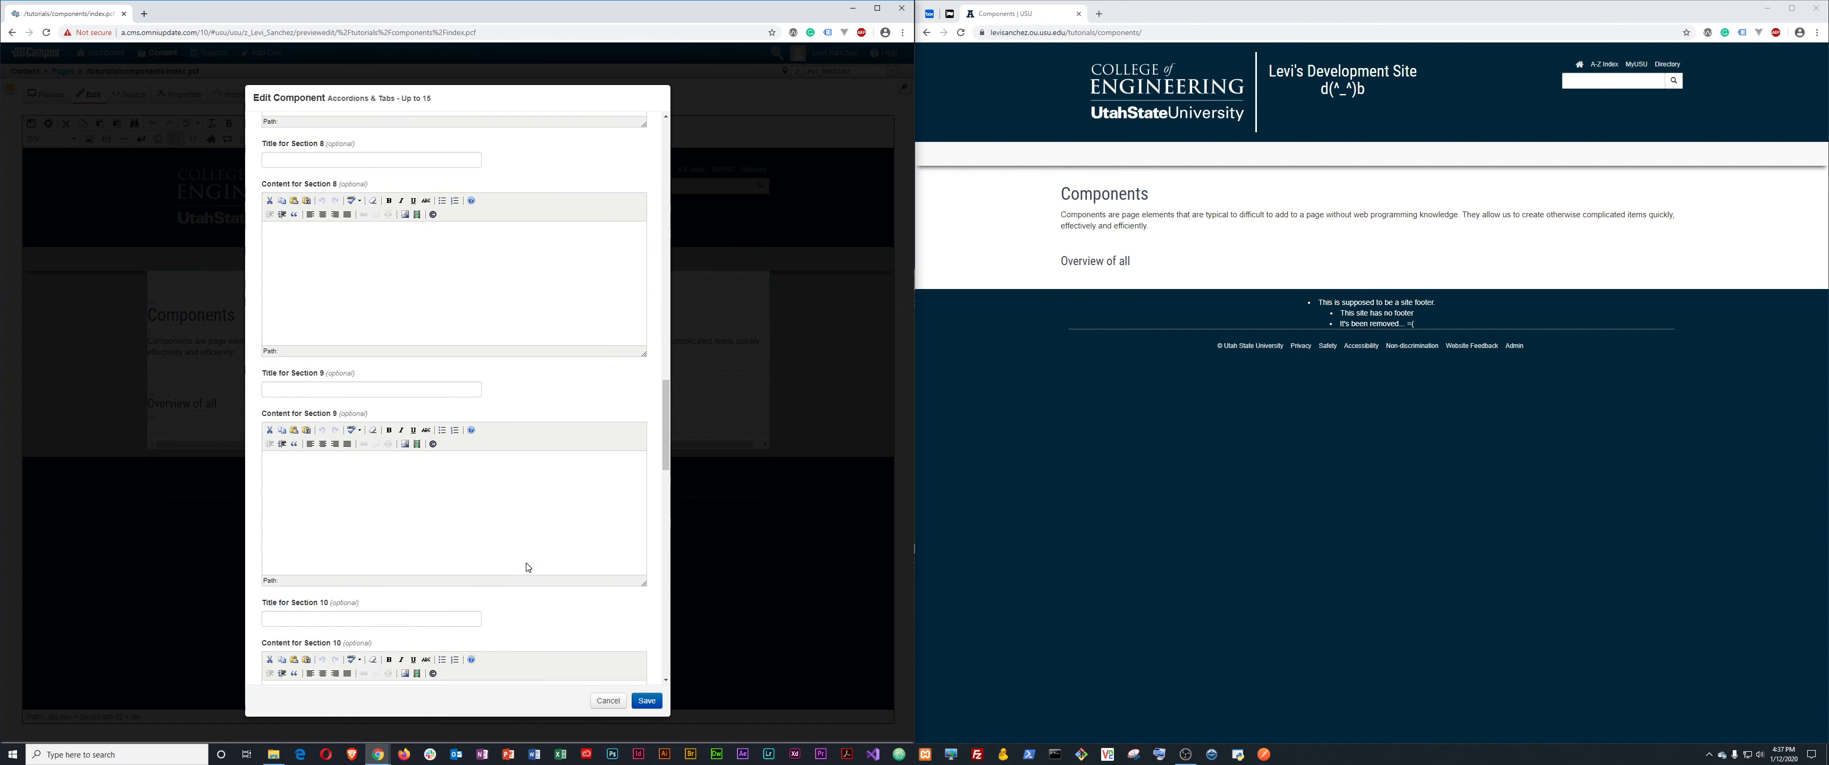
pyautogui.scroll(20, 527, 567)
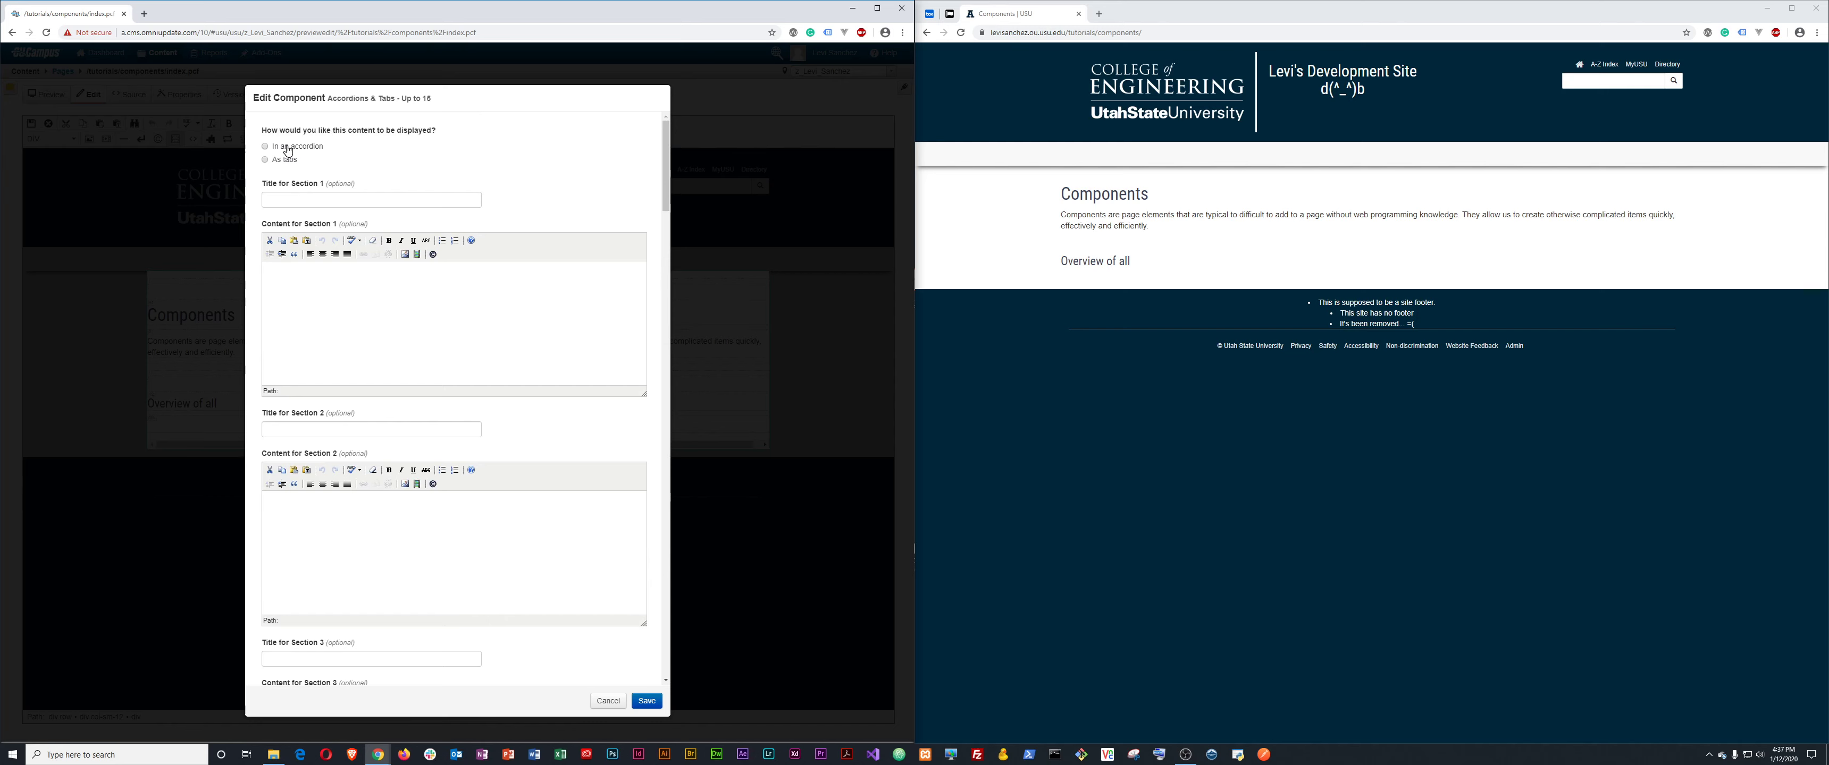
pyautogui.click(322, 199)
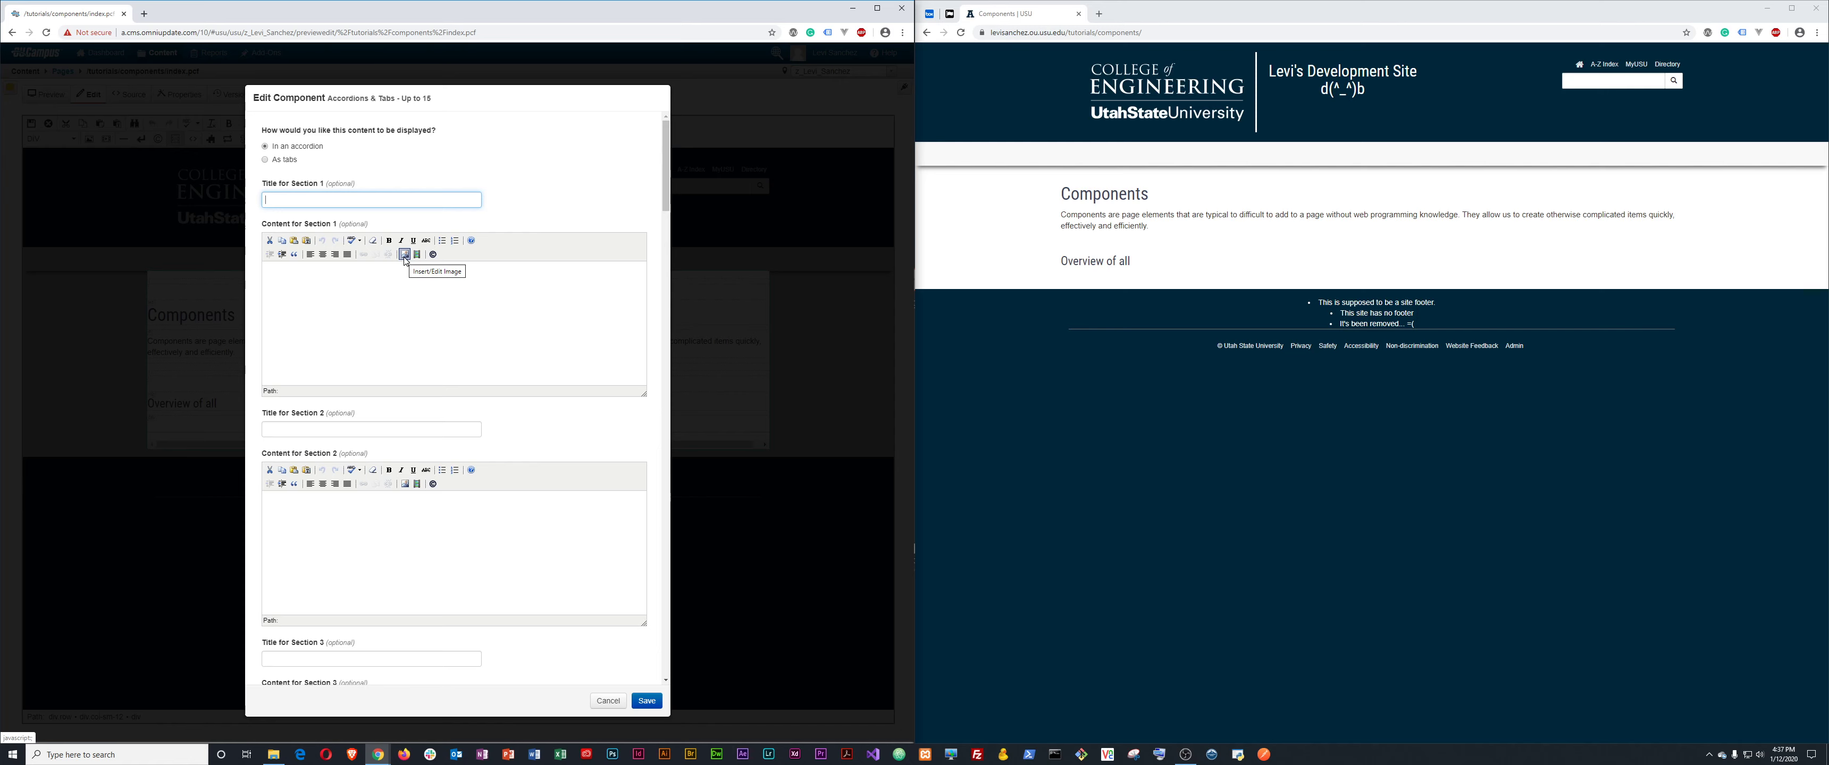
pyautogui.write('T')
pyautogui.click(395, 311)
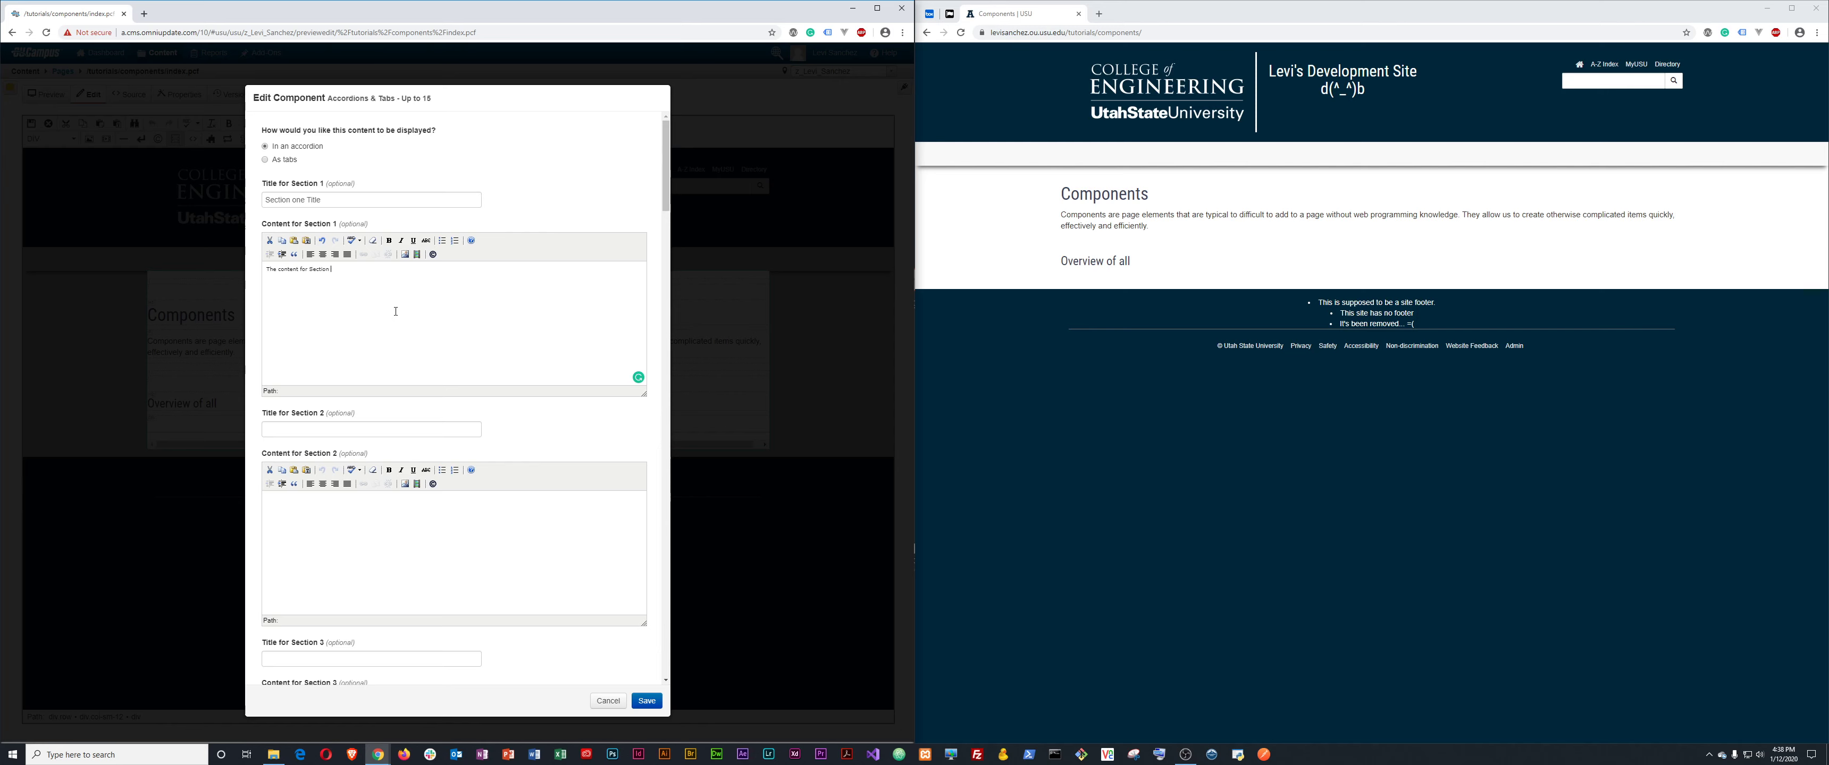
pyautogui.press('Tab')
pyautogui.scroll(-1, 441, 313)
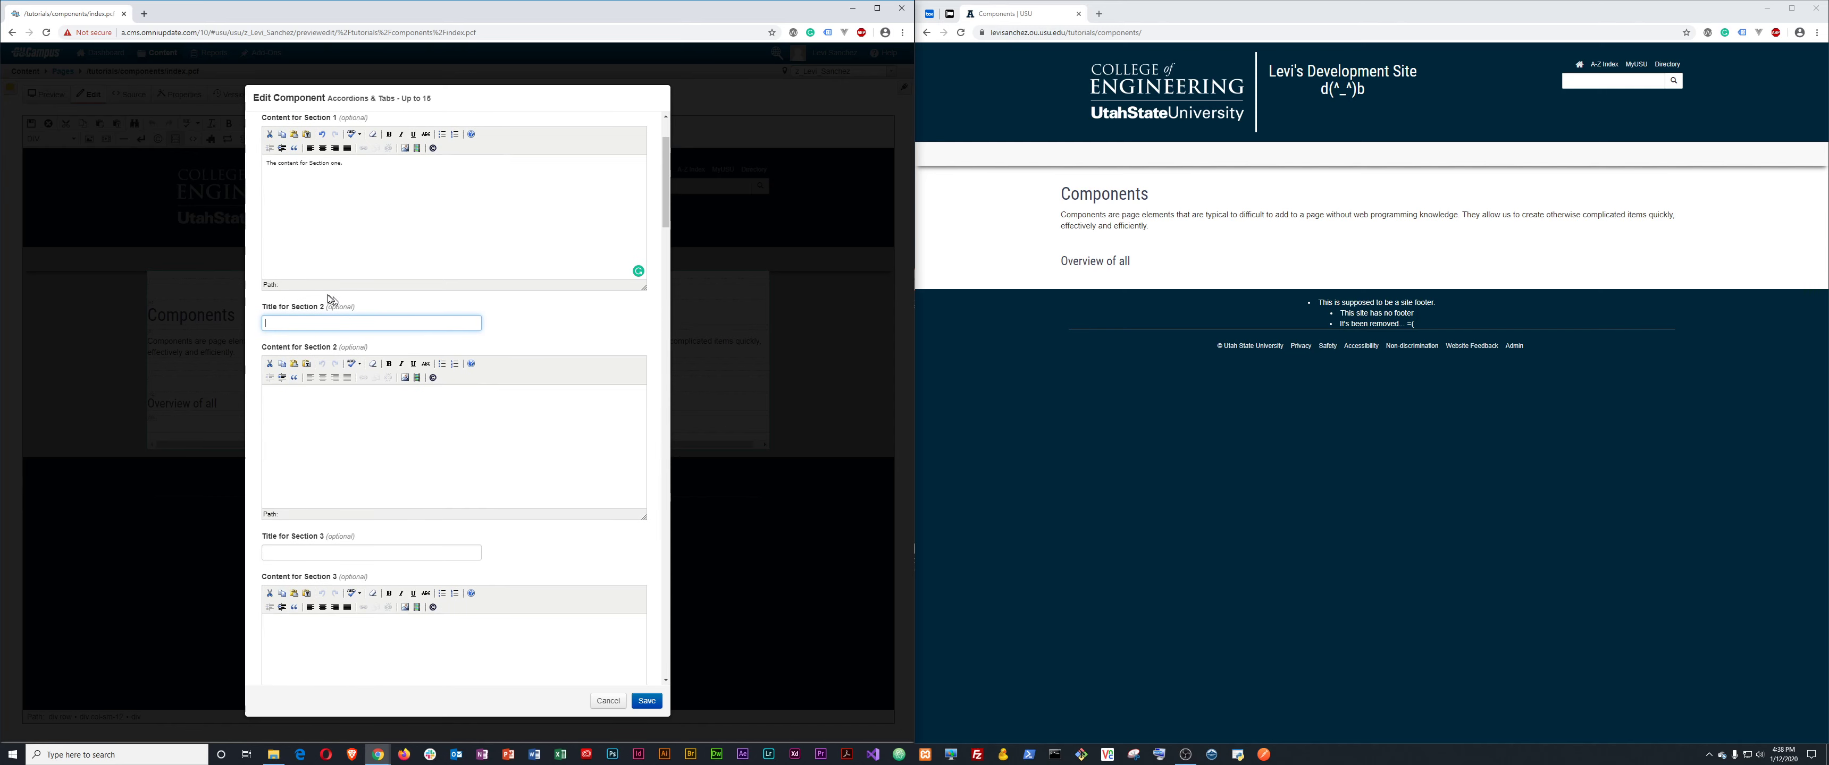
pyautogui.scroll(1, 333, 305)
pyautogui.moveTo(325, 184); pyautogui.dragTo(356, 185)
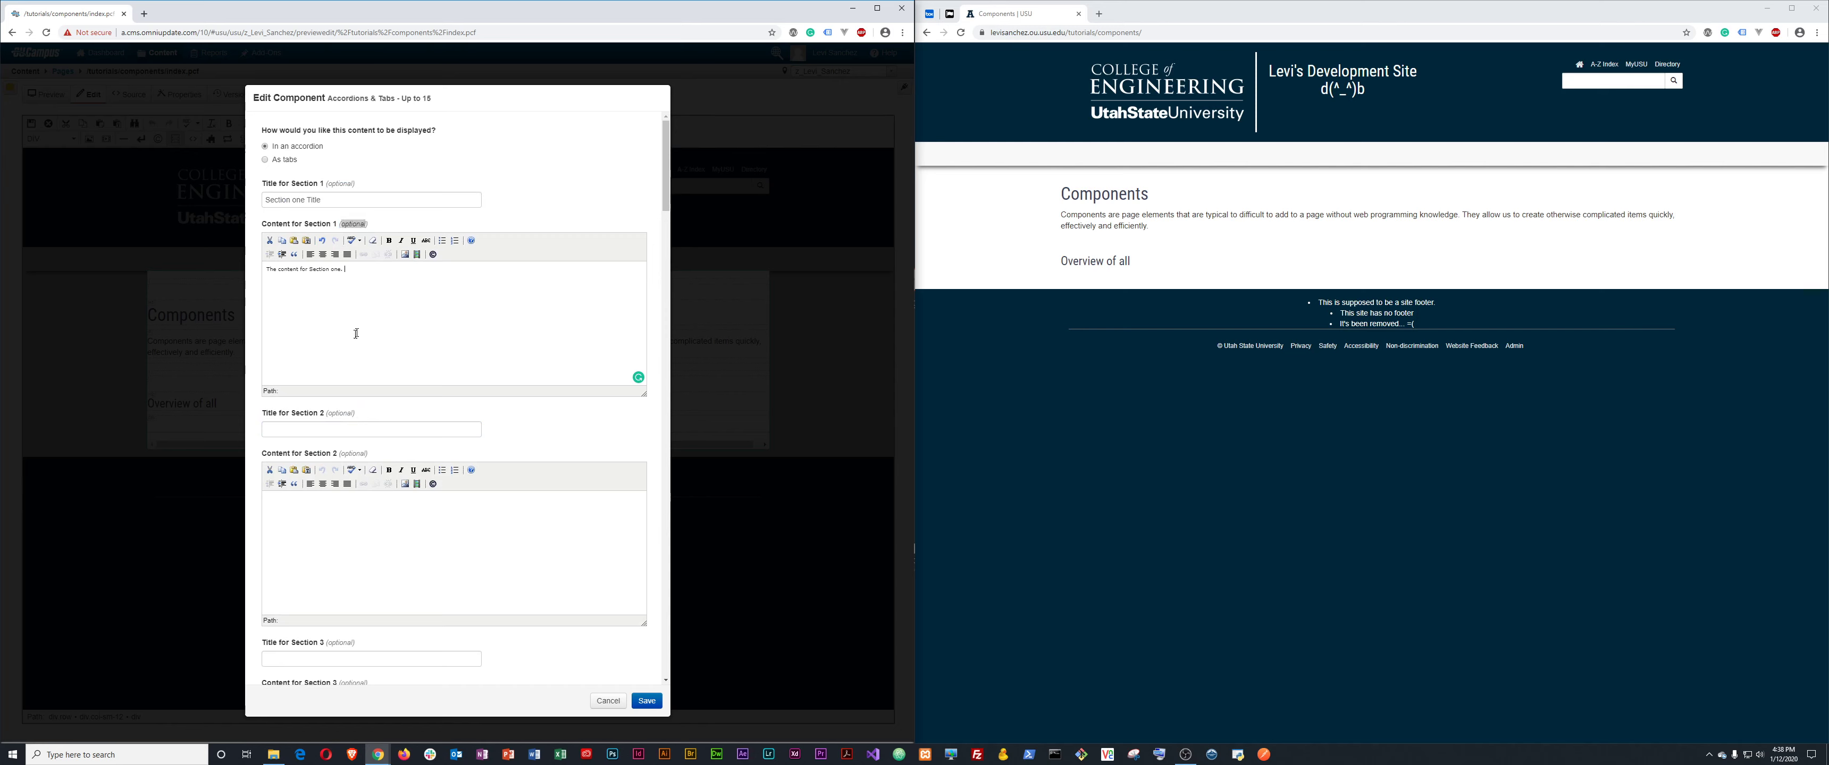
# Fill in section 2 with the title "Section two Title" and the content "The content for Section two.".
pyautogui.scroll(-6, 342, 384)
pyautogui.click(343, 270)
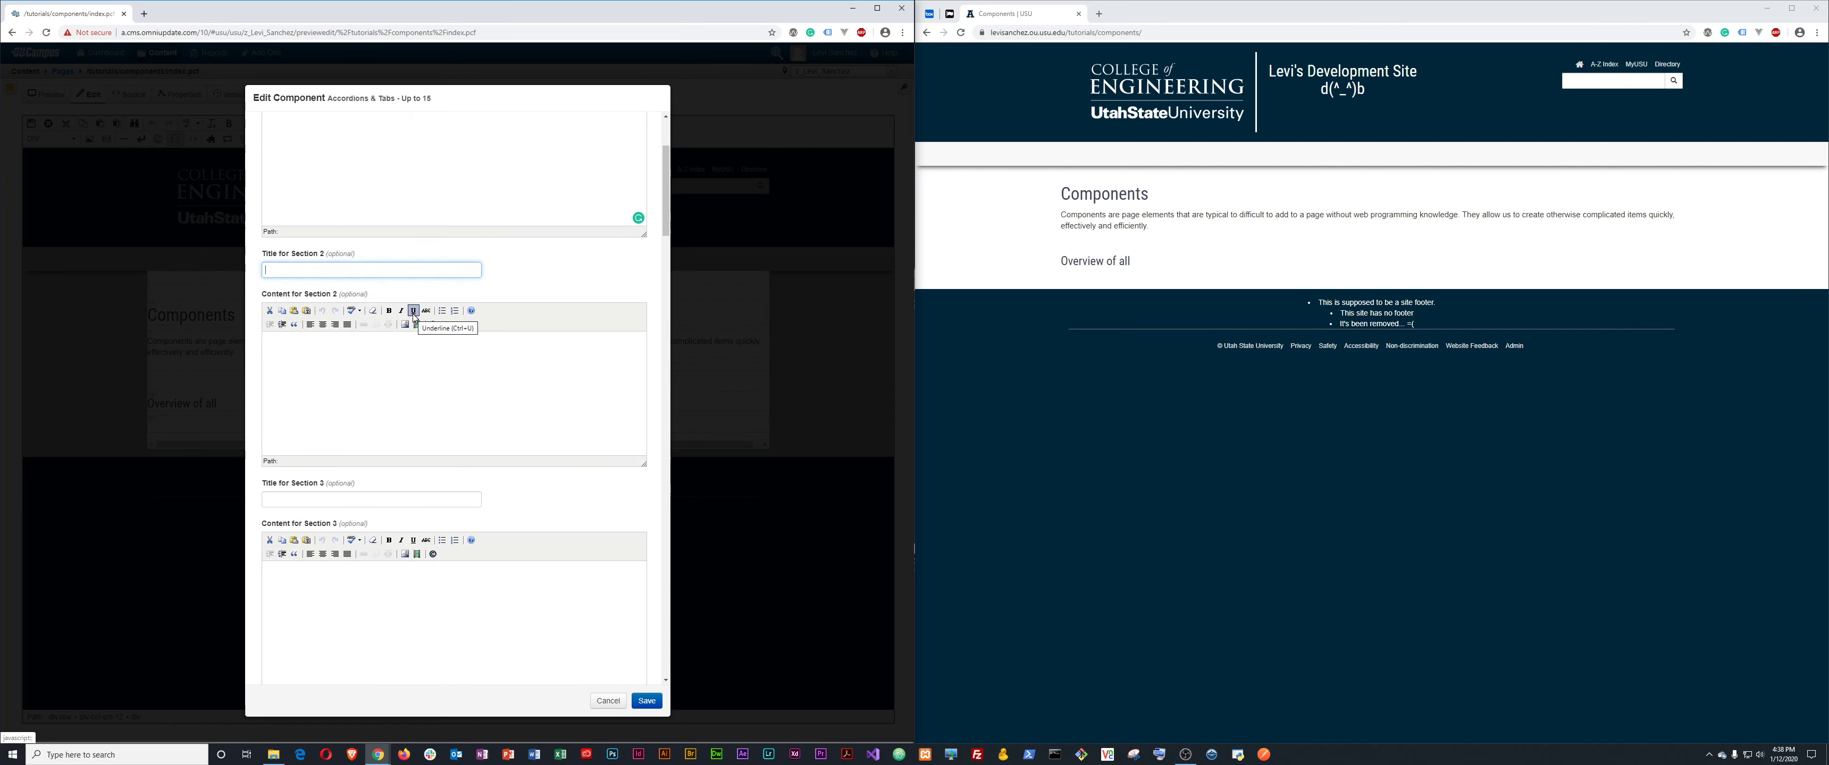
pyautogui.scroll(6, 440, 376)
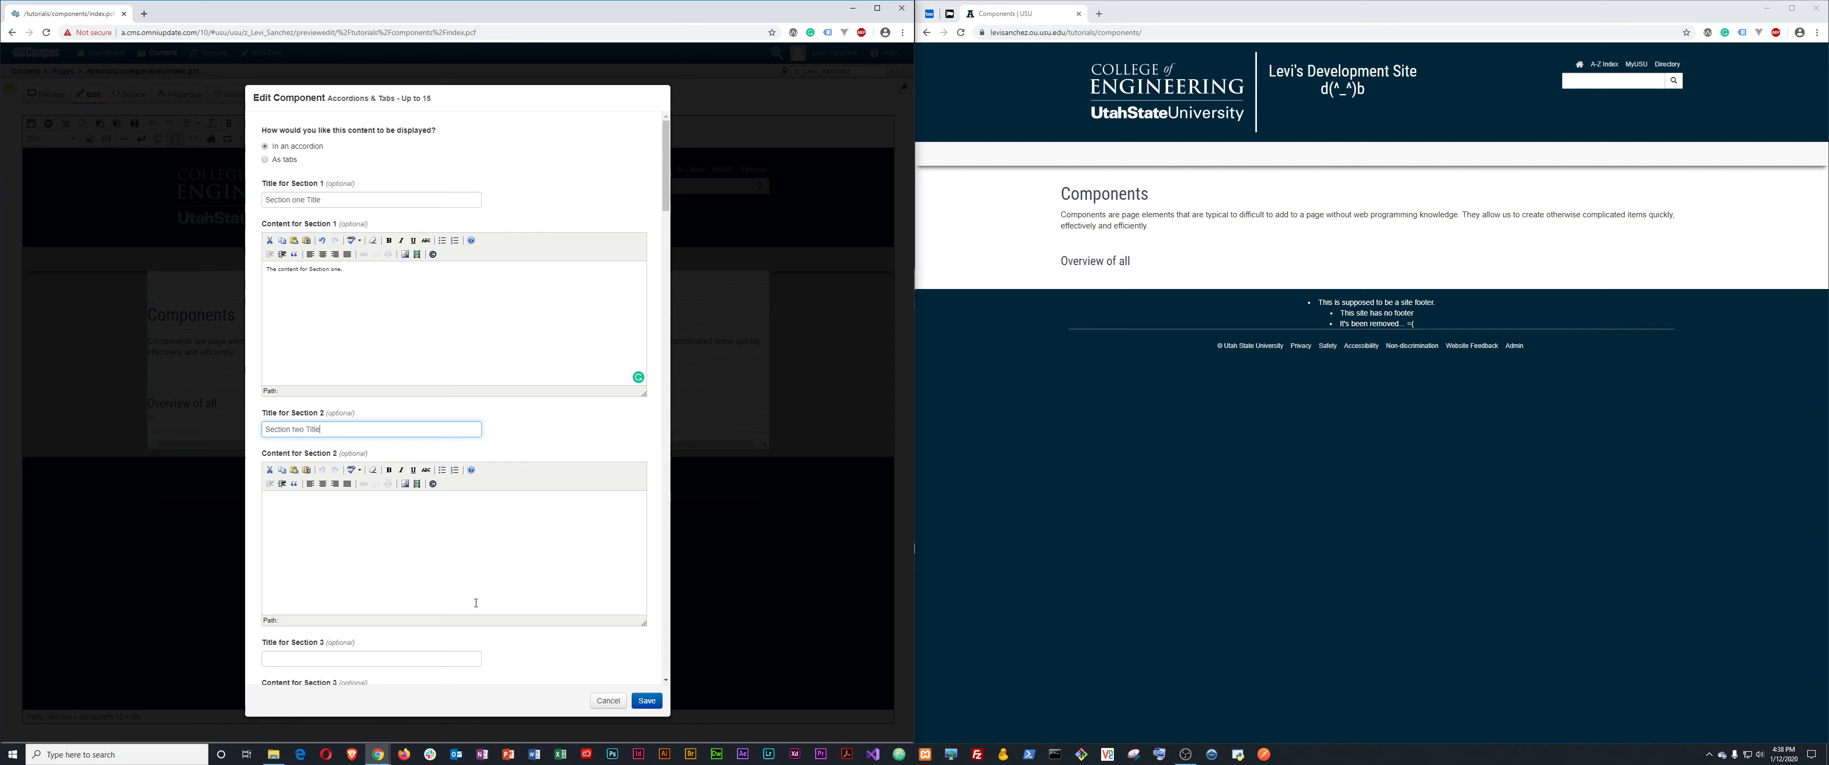
pyautogui.click(476, 603)
pyautogui.write('The content for Section two.')
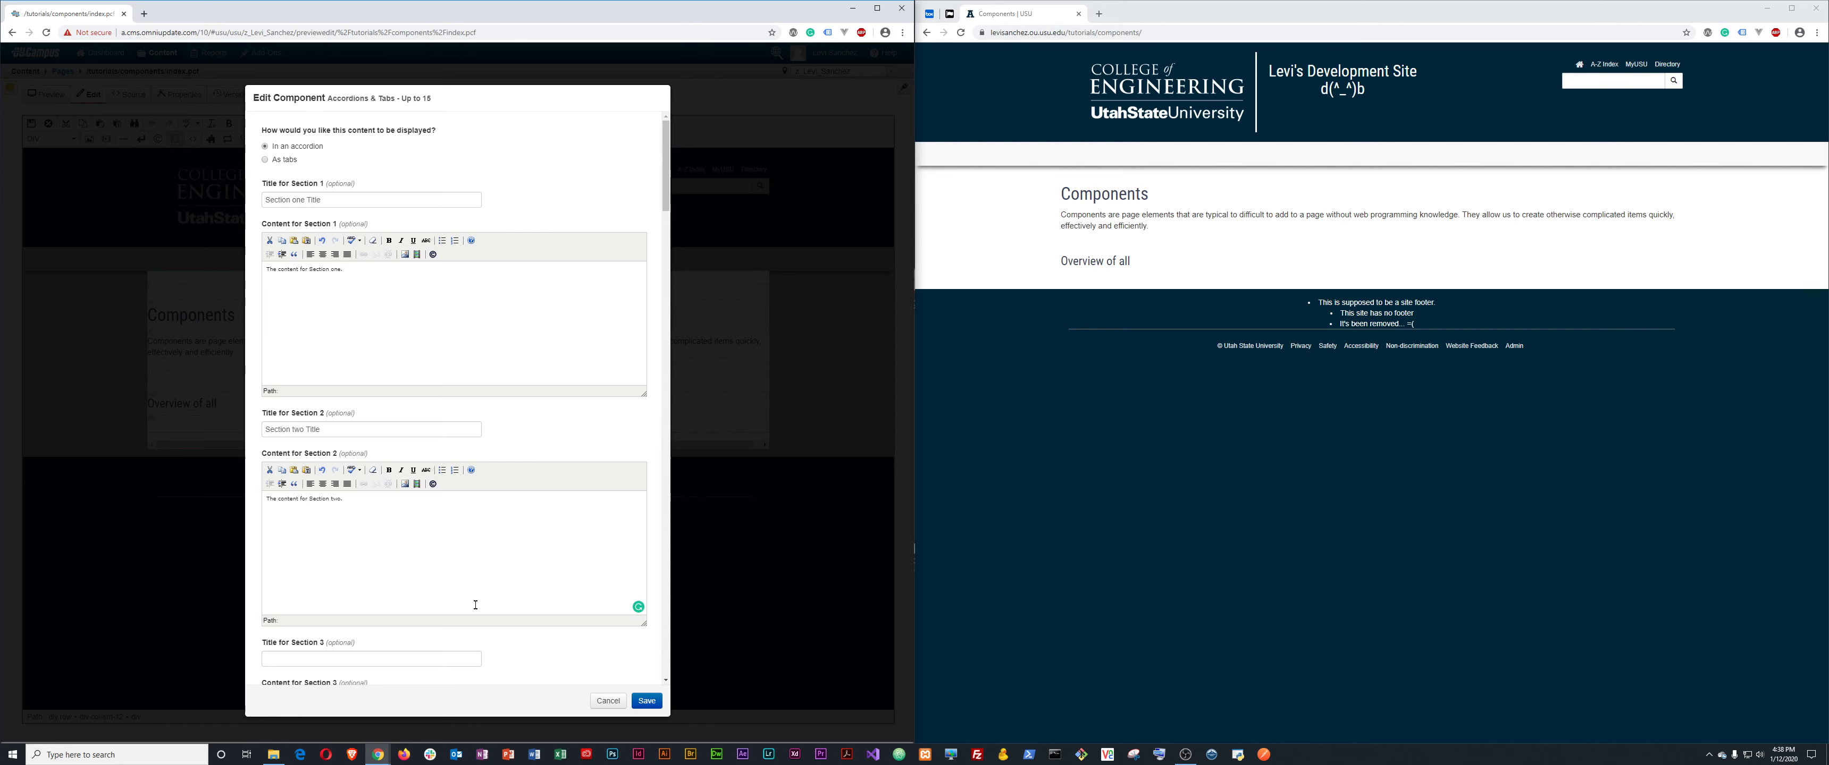
# Fill in section 3 with the title "Section three Title" and the content "The content for Section three.".
pyautogui.scroll(-3, 476, 605)
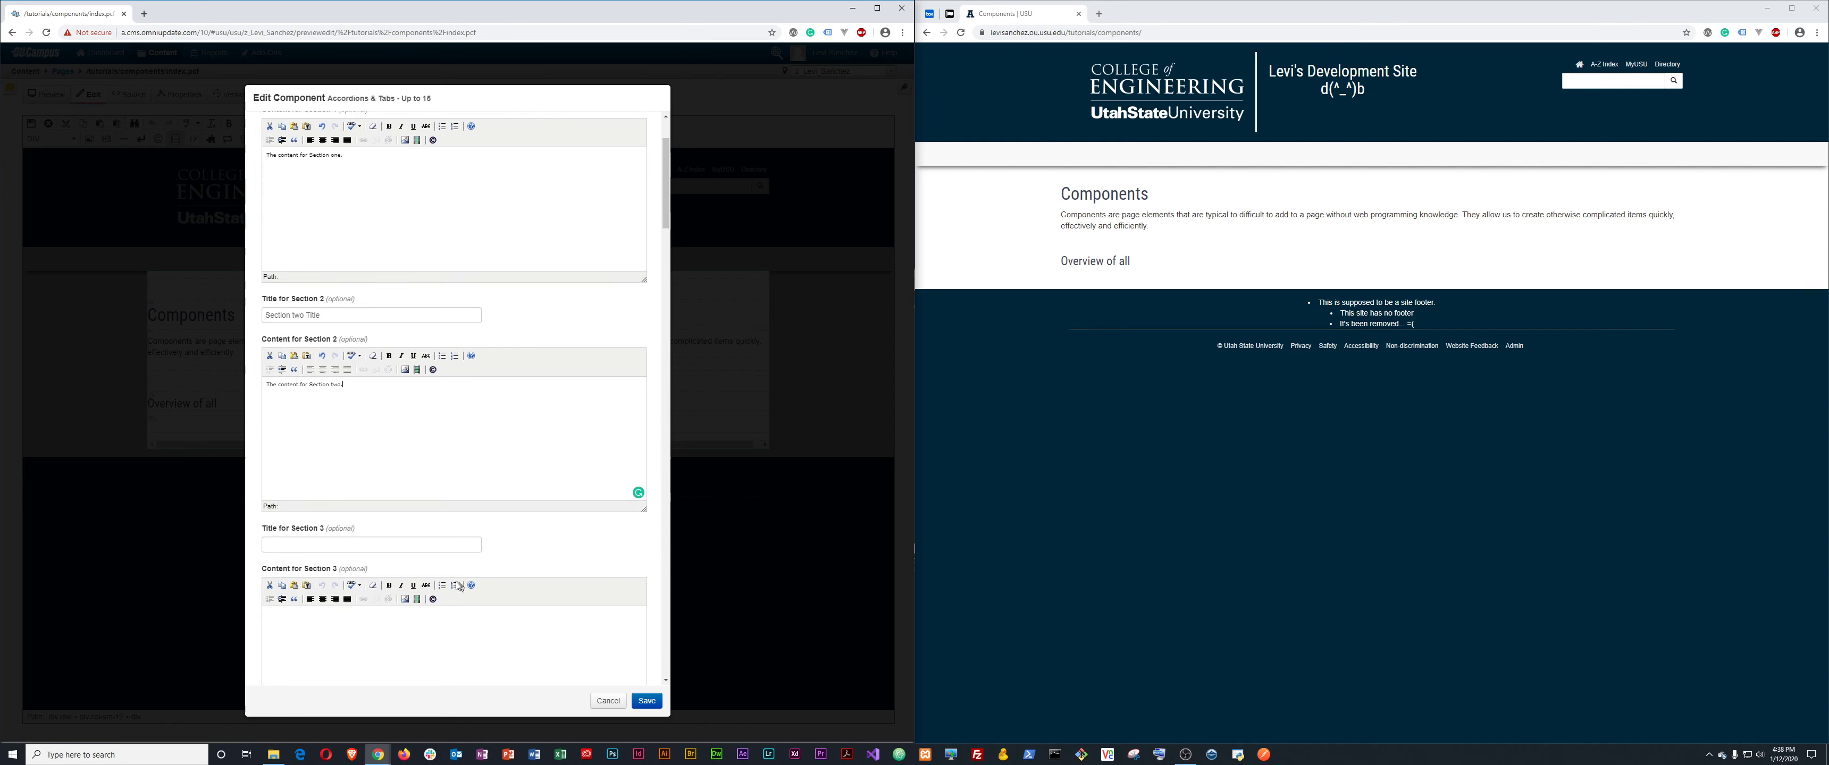
pyautogui.click(362, 499)
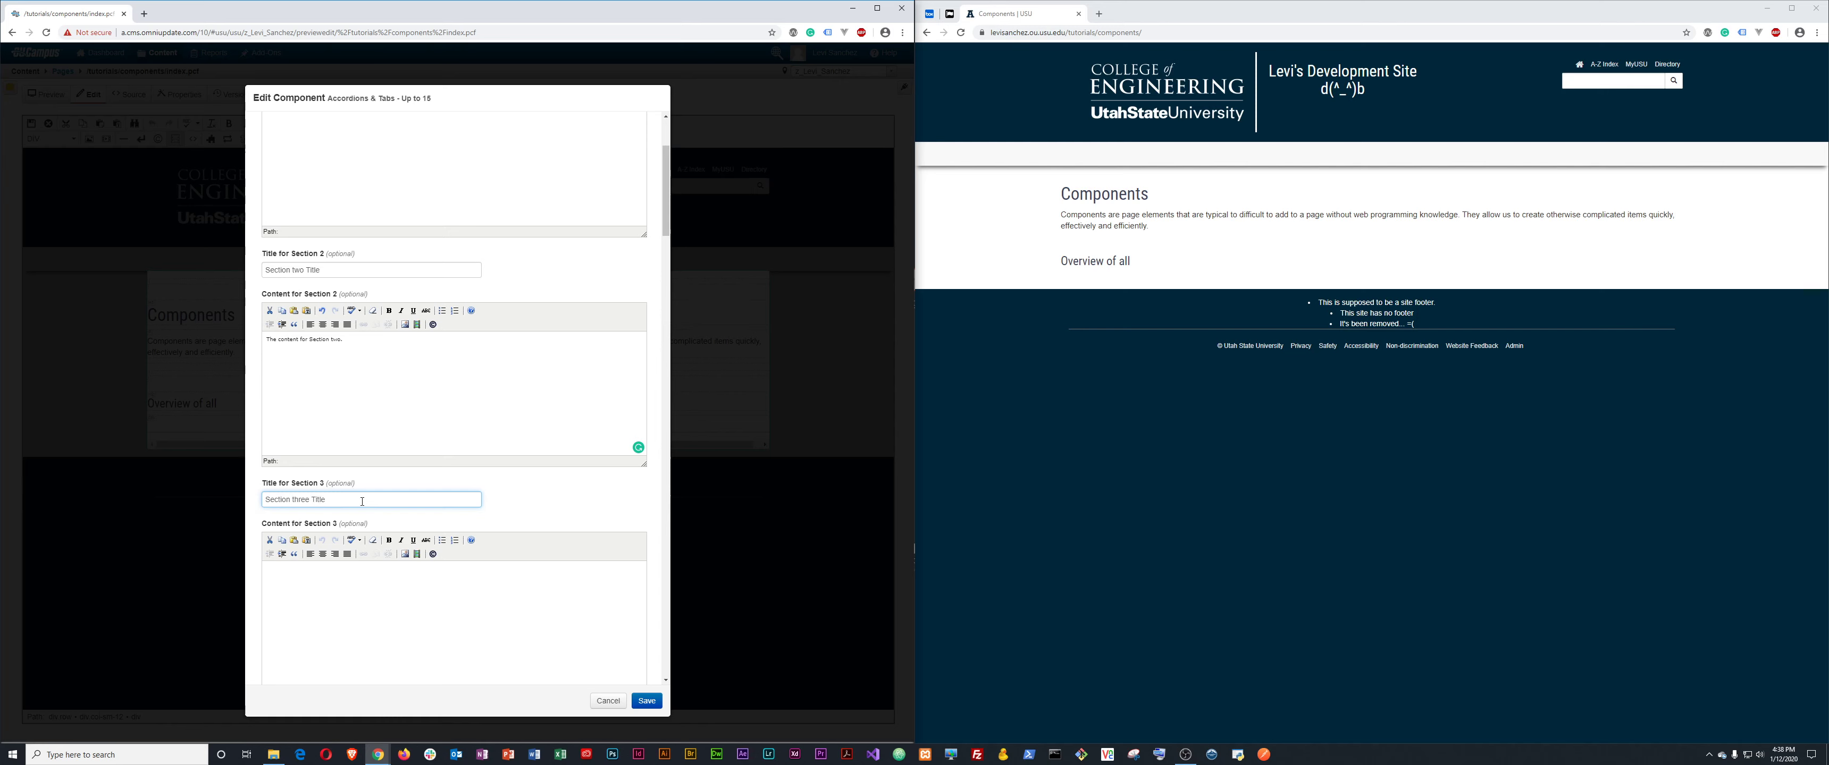
pyautogui.press('Tab')
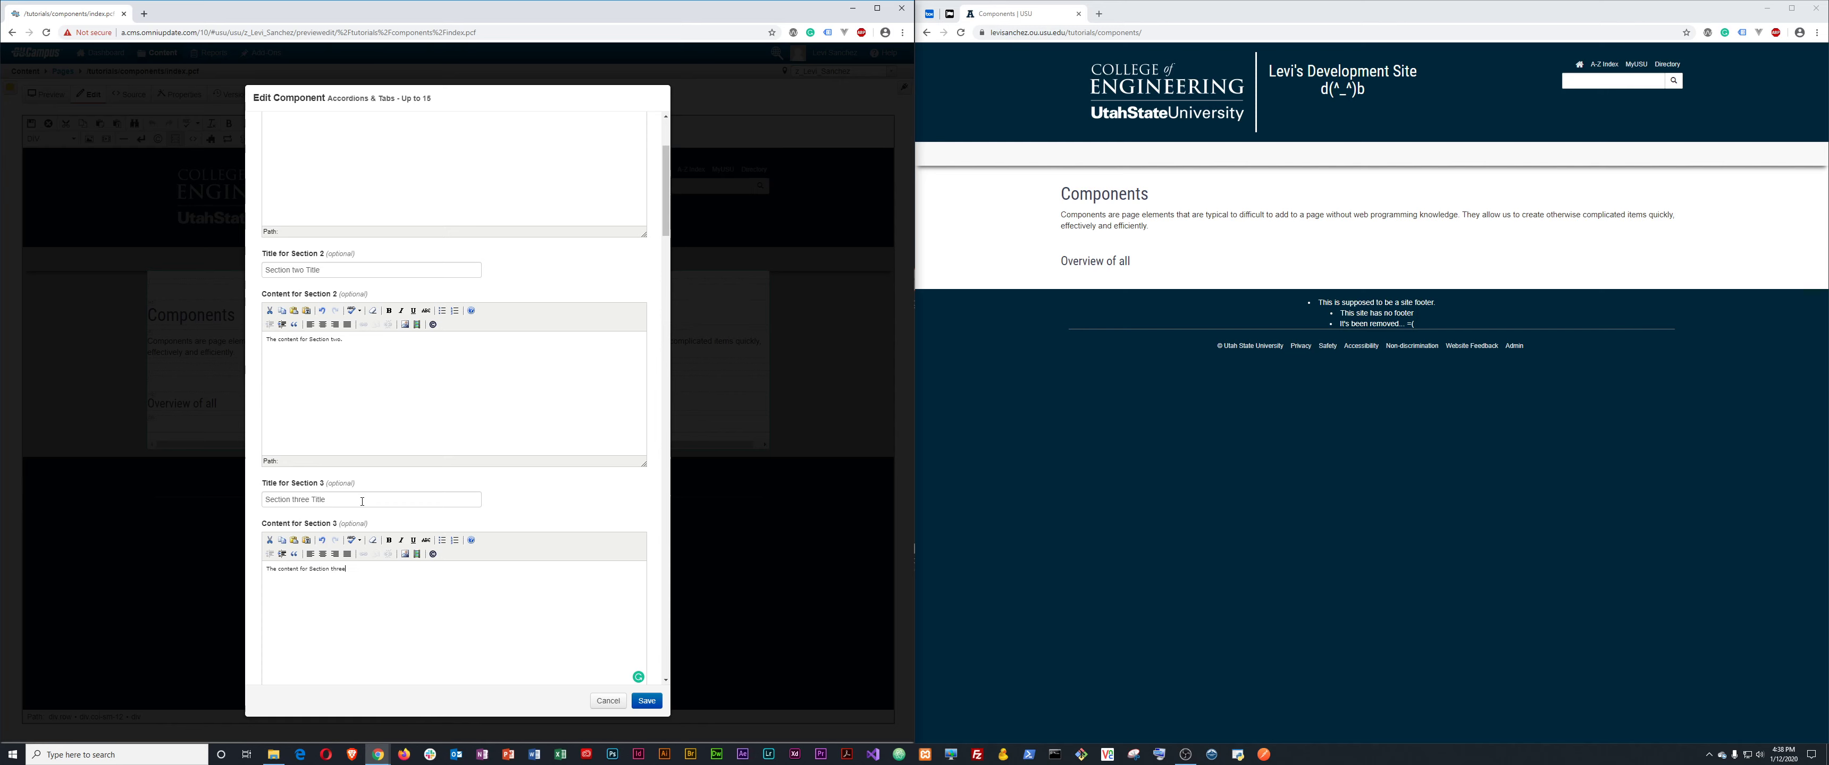
# Leave the remaining sections empty, save the component, and save the page.
pyautogui.scroll(-8, 378, 474)
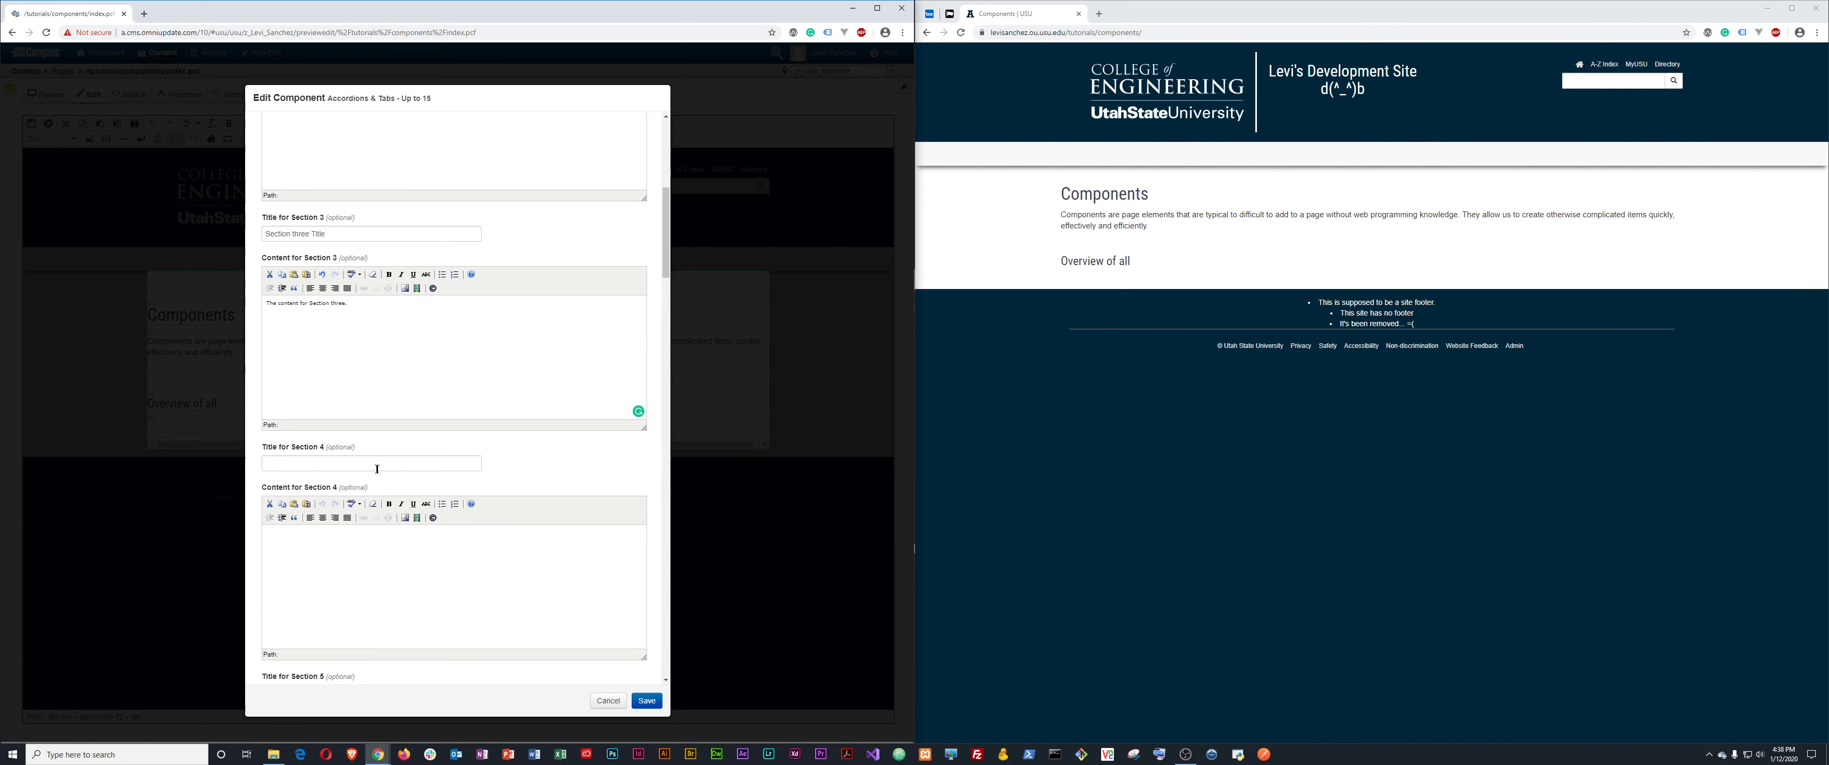
pyautogui.scroll(-5, 378, 474)
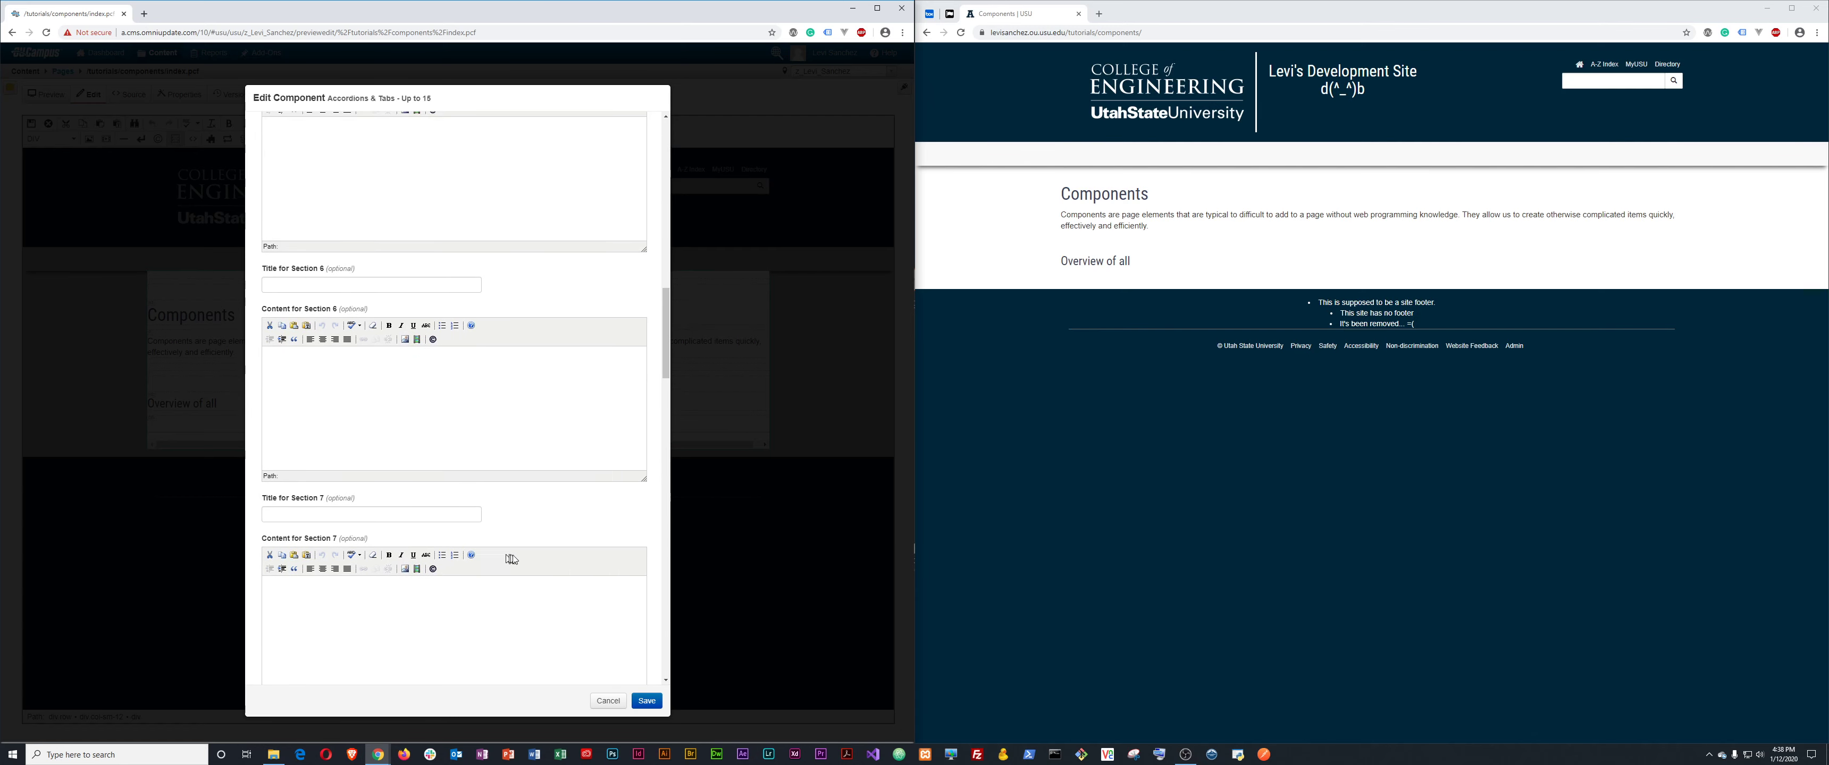
pyautogui.scroll(-20, 559, 602)
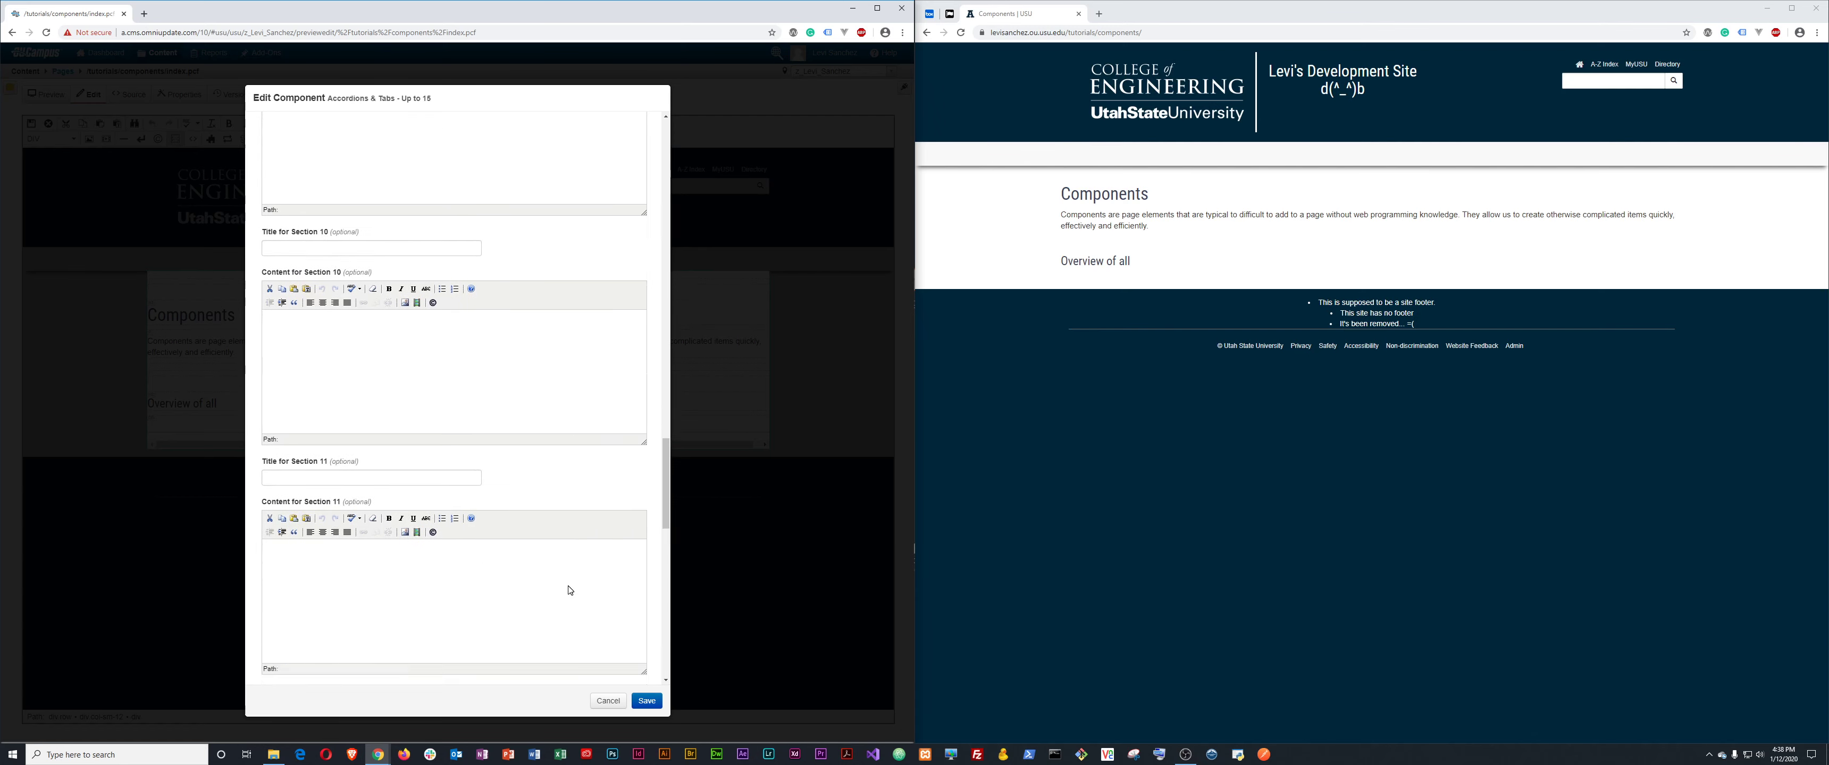
pyautogui.click(647, 702)
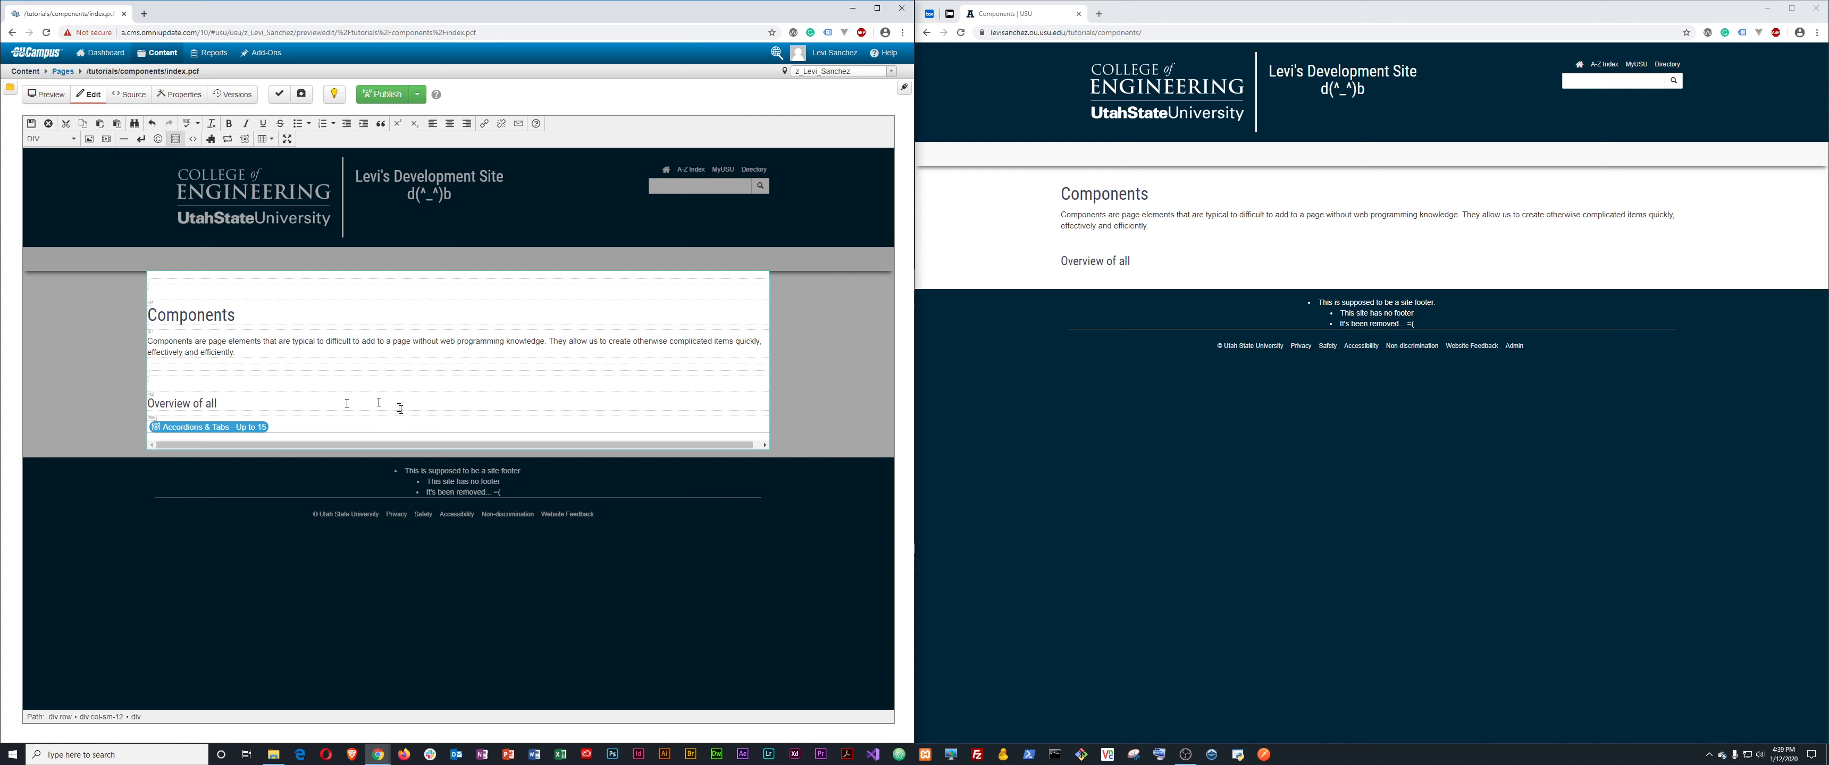
pyautogui.click(311, 424)
pyautogui.click(32, 123)
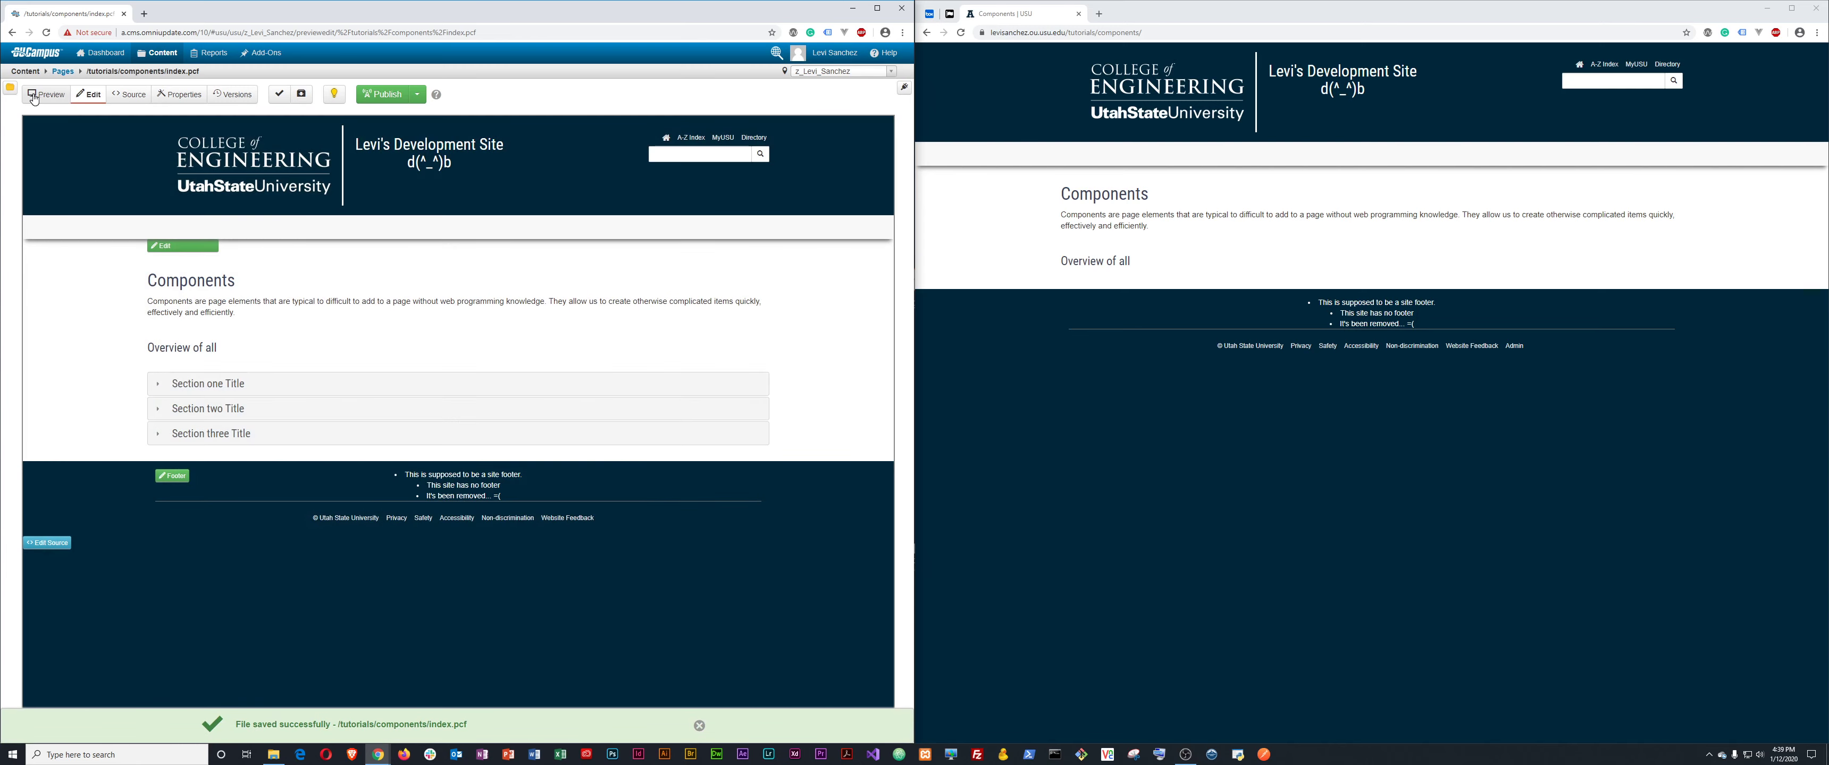
# Preview the page and expand the three accordion sections to check their content.
pyautogui.click(46, 93)
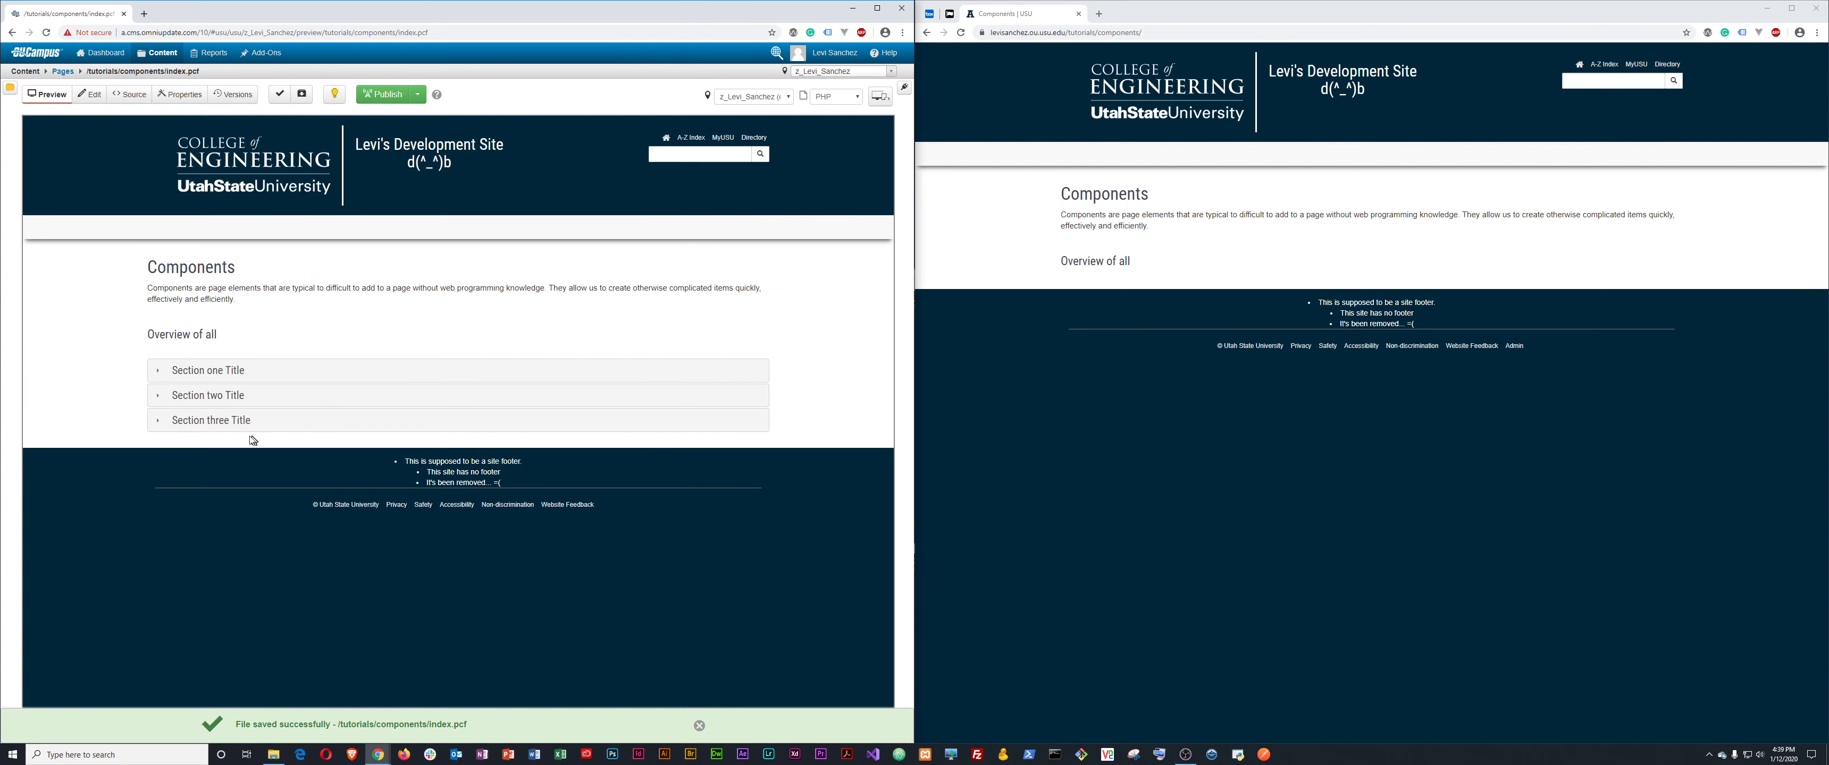
pyautogui.click(199, 370)
pyautogui.click(205, 420)
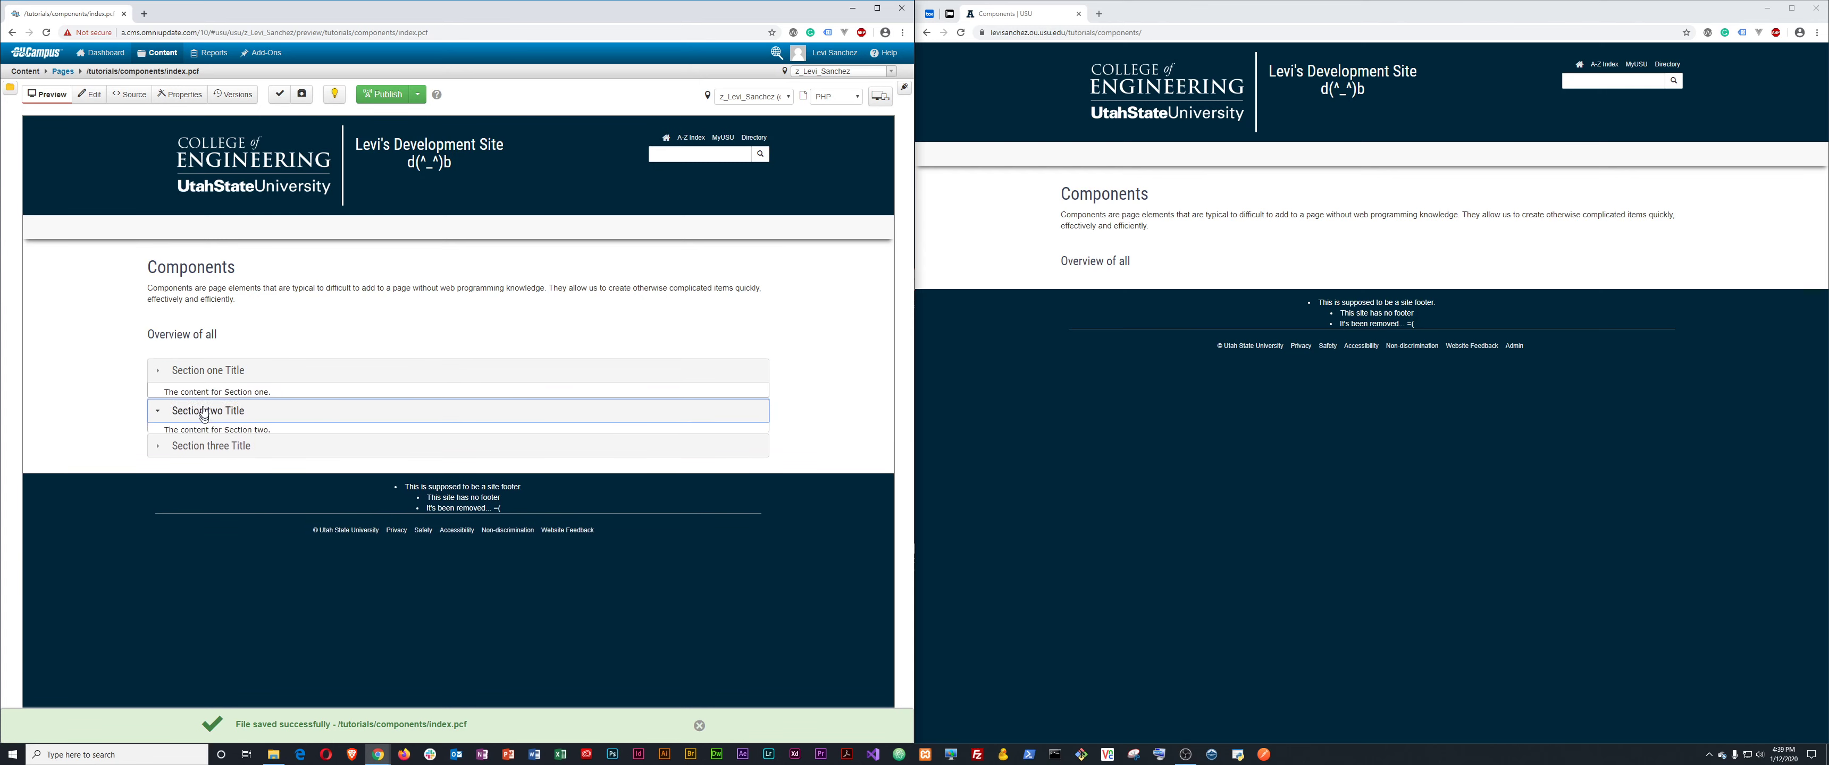
pyautogui.click(207, 450)
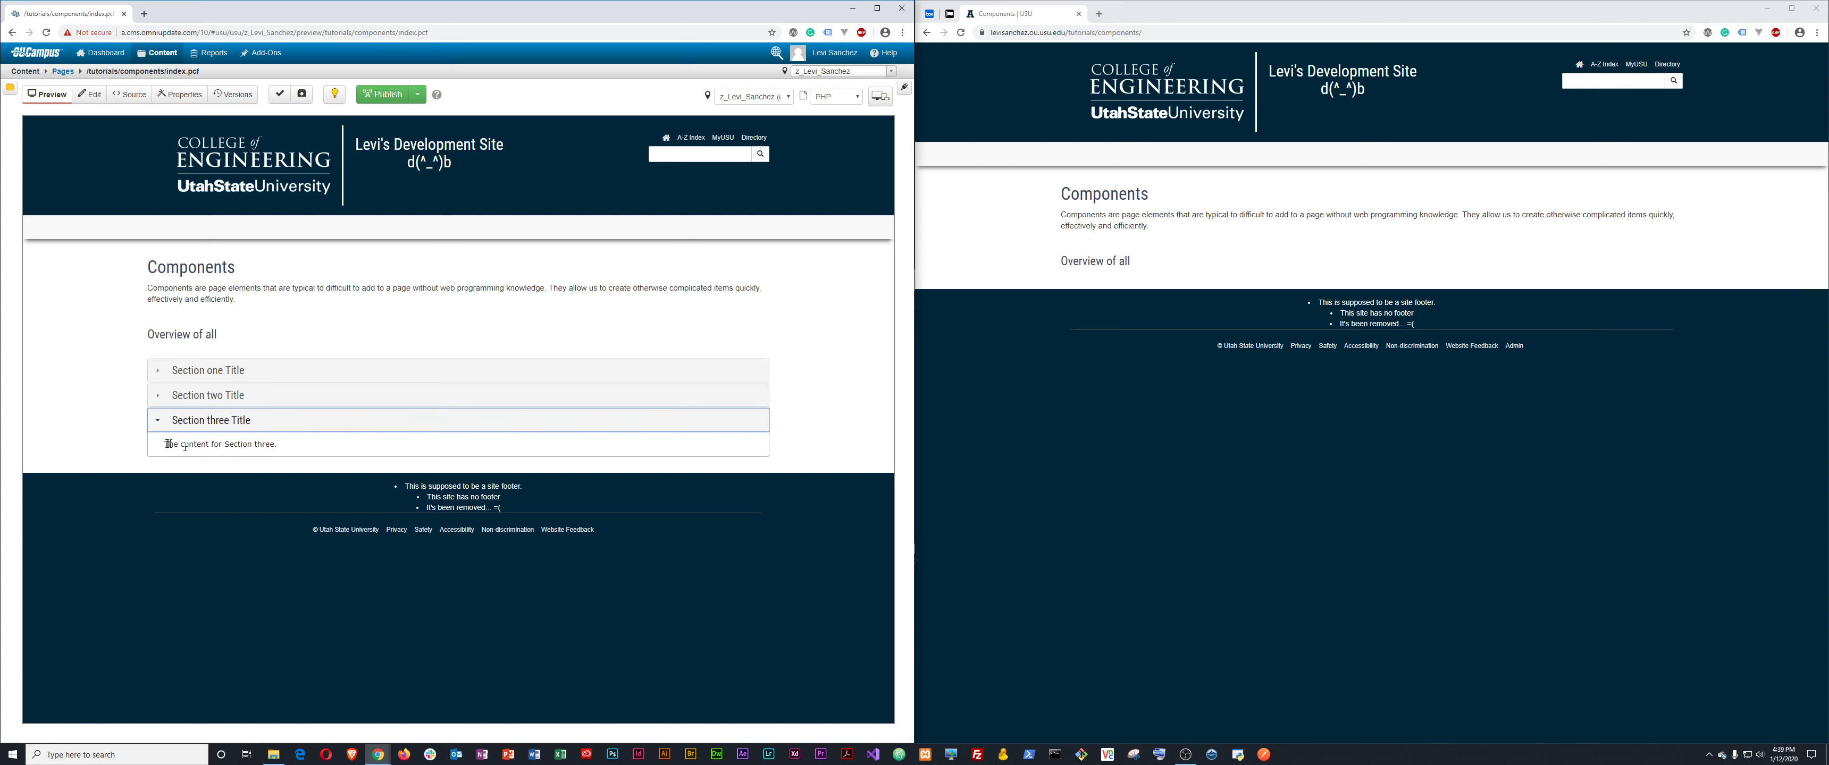
pyautogui.click(191, 419)
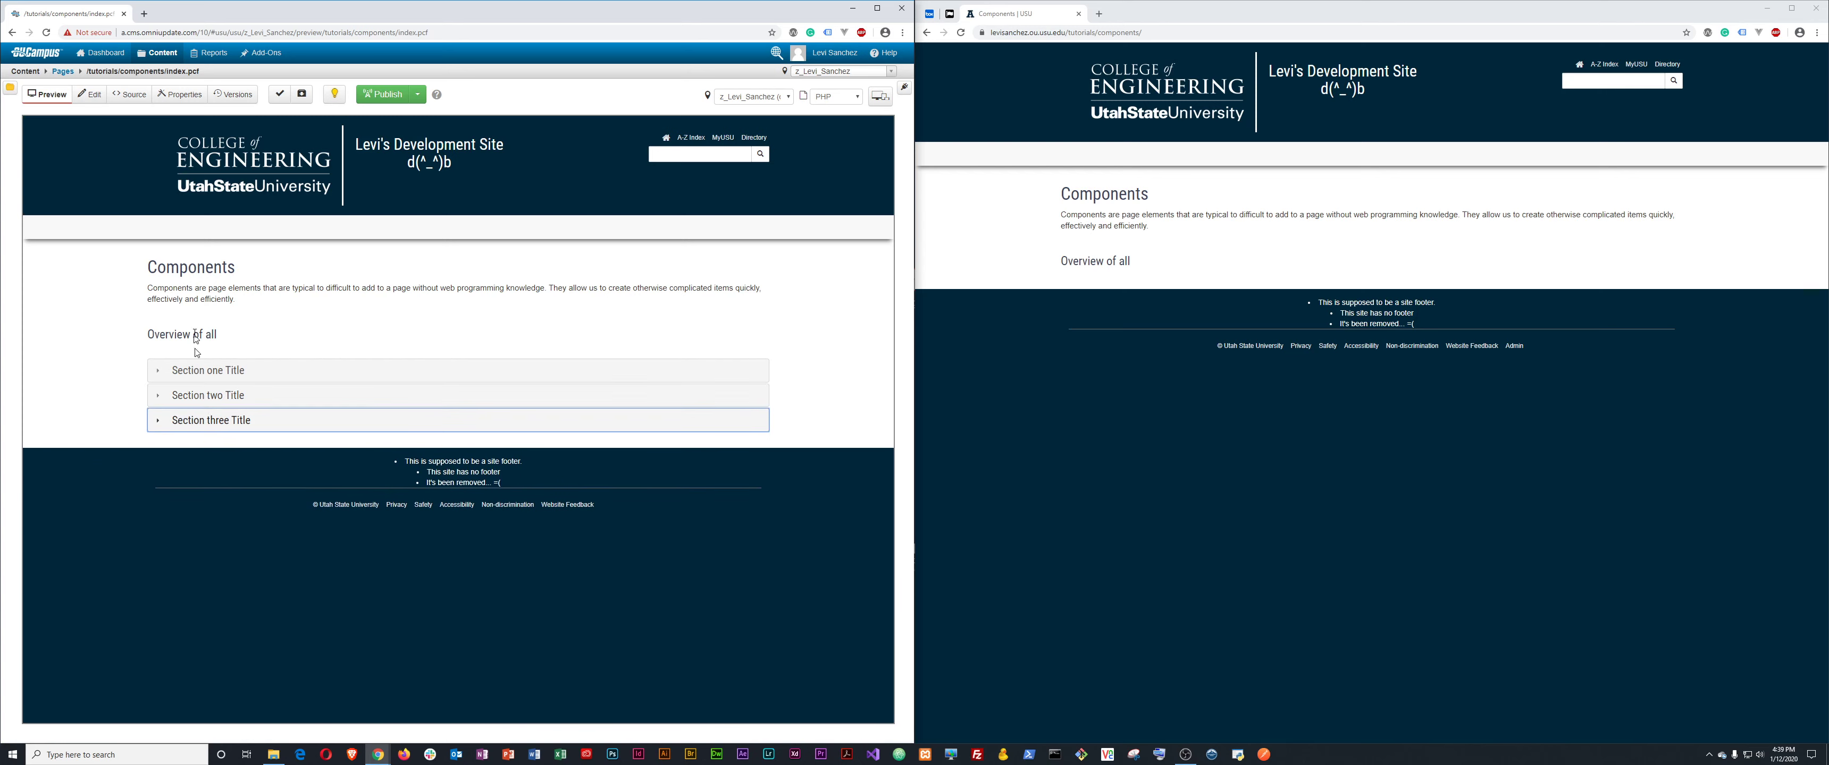
# Reopen the page content for editing and change the Accordions & Tabs component to display as tabs.
pyautogui.click(90, 101)
pyautogui.click(91, 99)
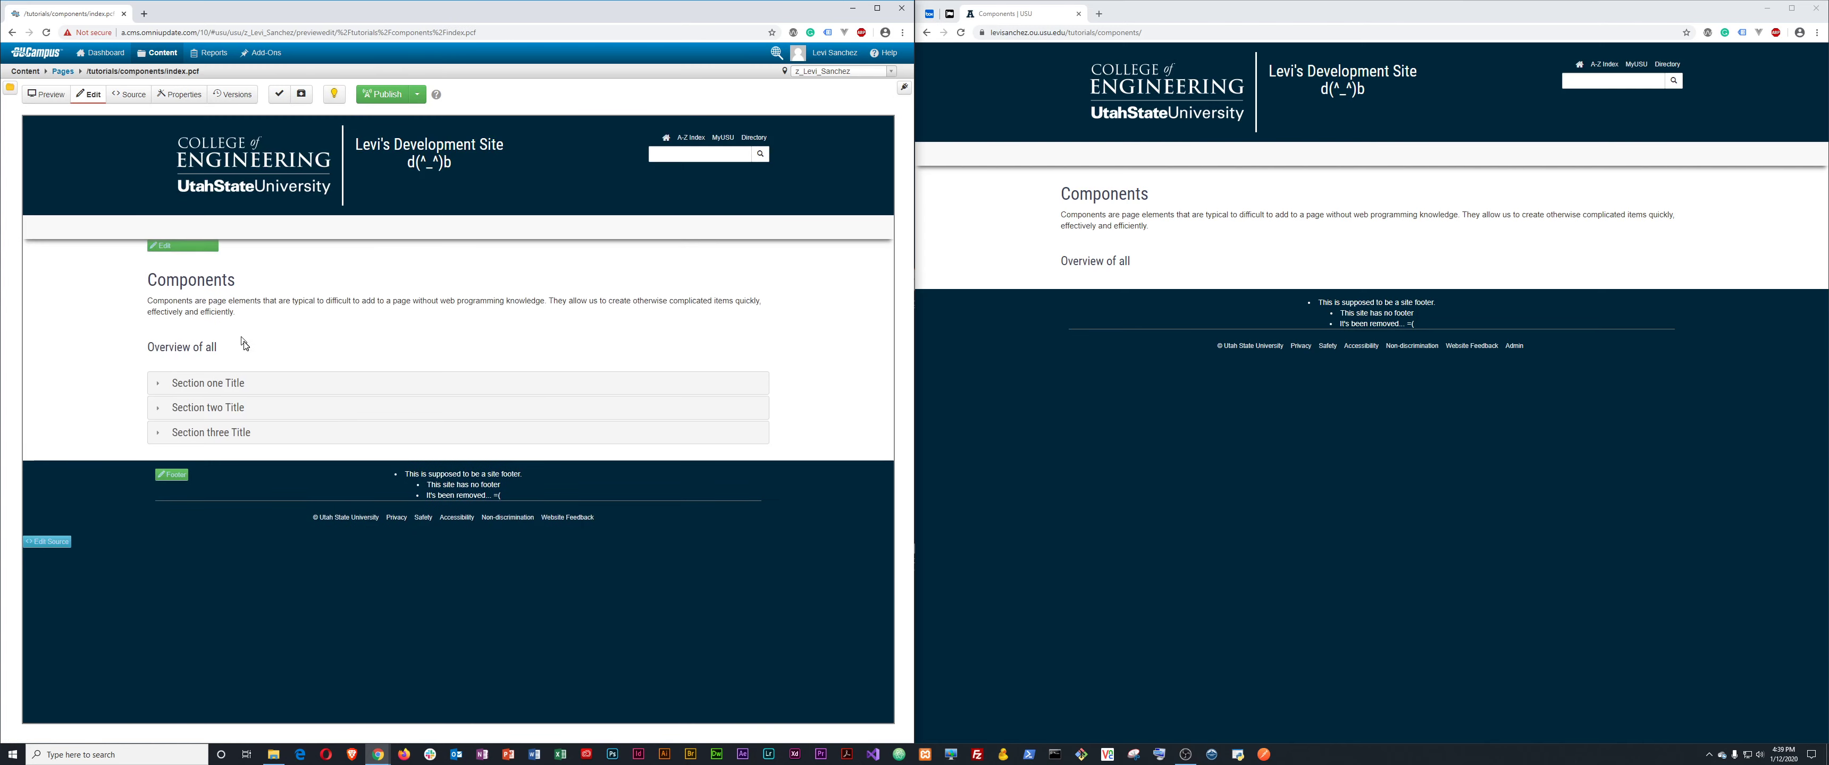
pyautogui.click(184, 246)
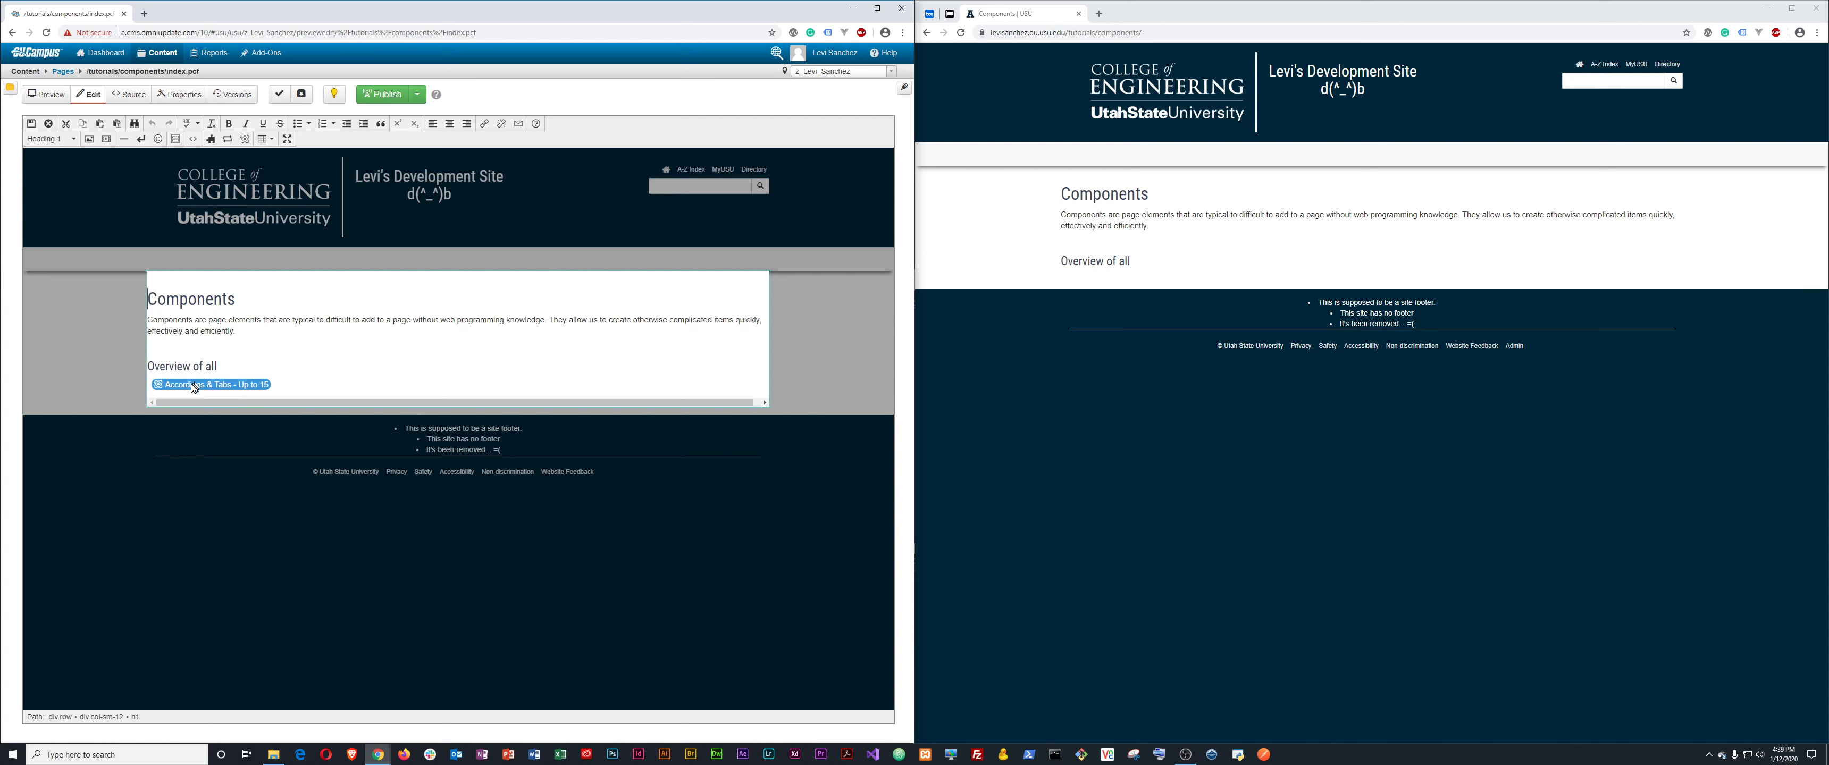
pyautogui.click(192, 387)
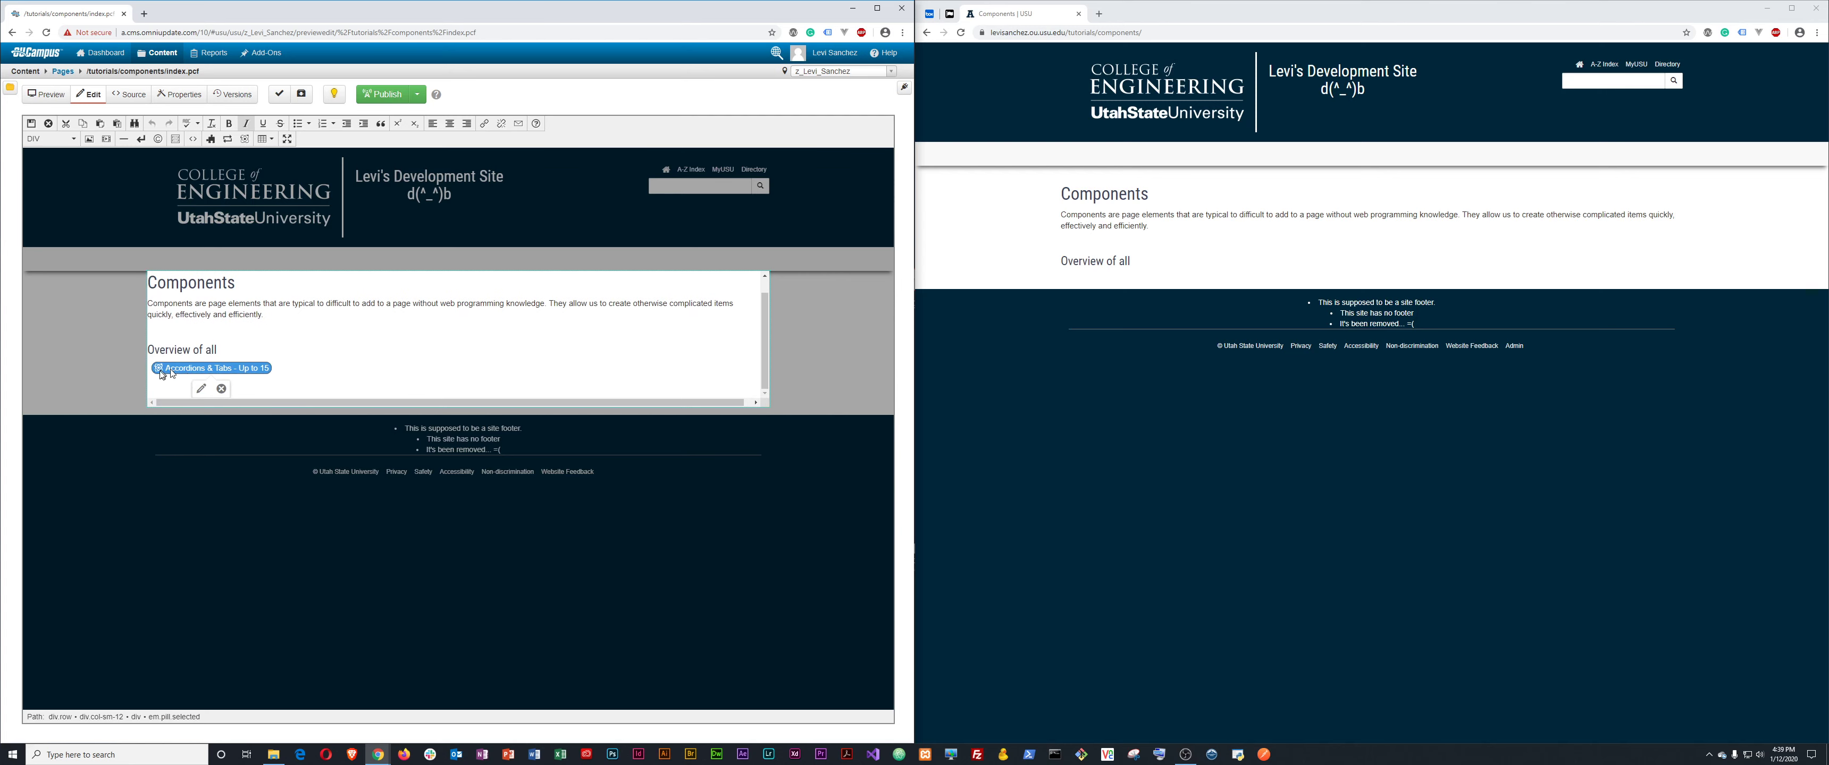
pyautogui.click(201, 390)
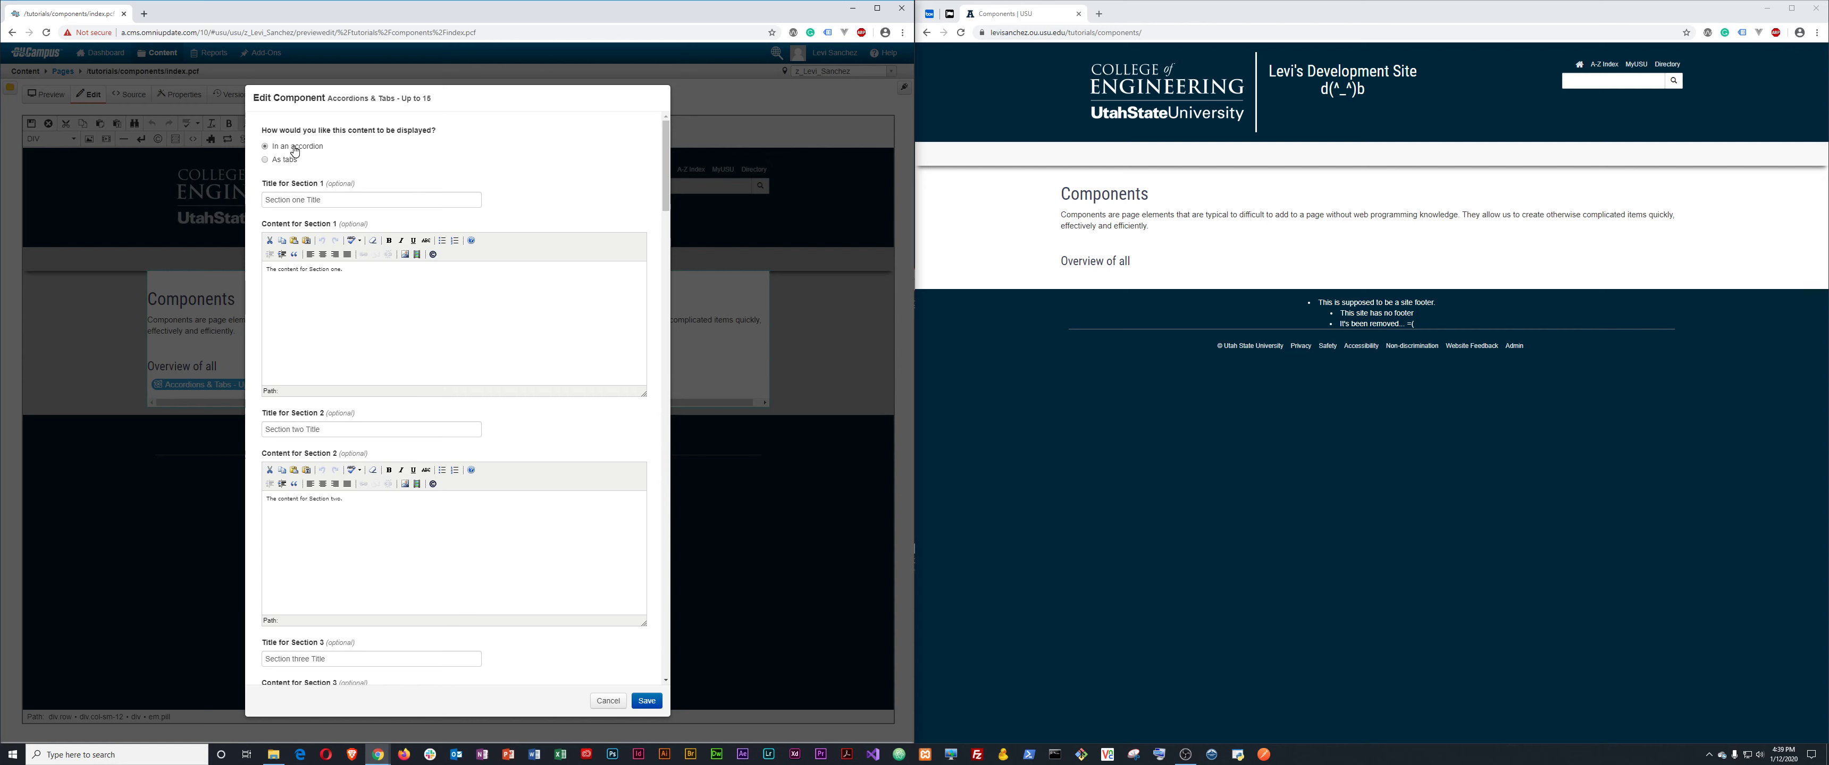
pyautogui.click(267, 159)
pyautogui.click(646, 701)
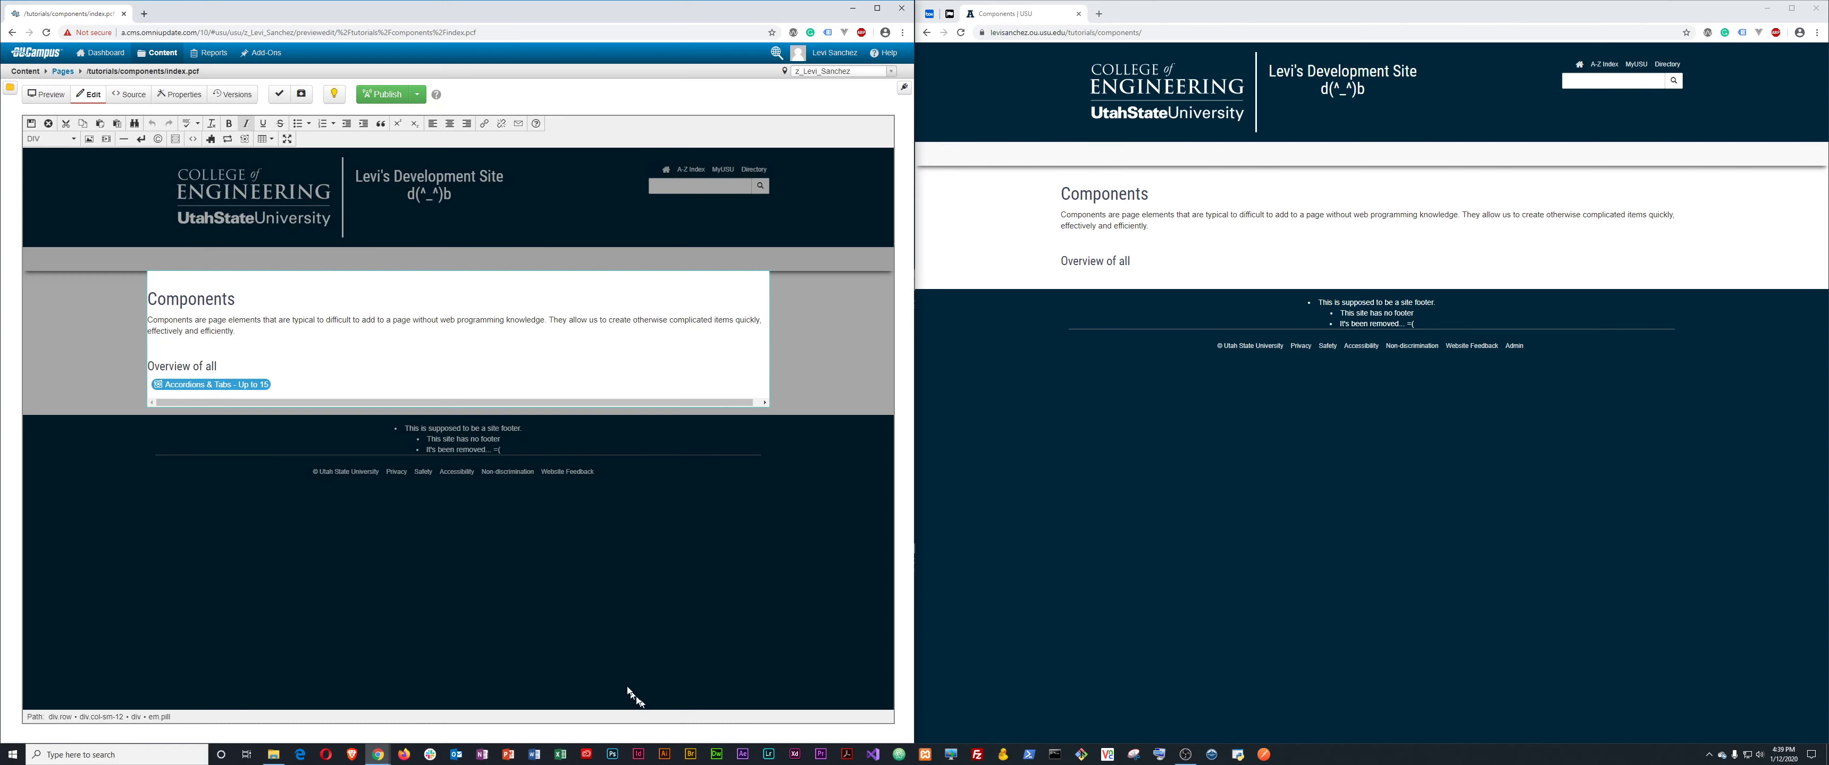
# Save the page and switch to the section two and section three tabs to check them.
pyautogui.click(32, 125)
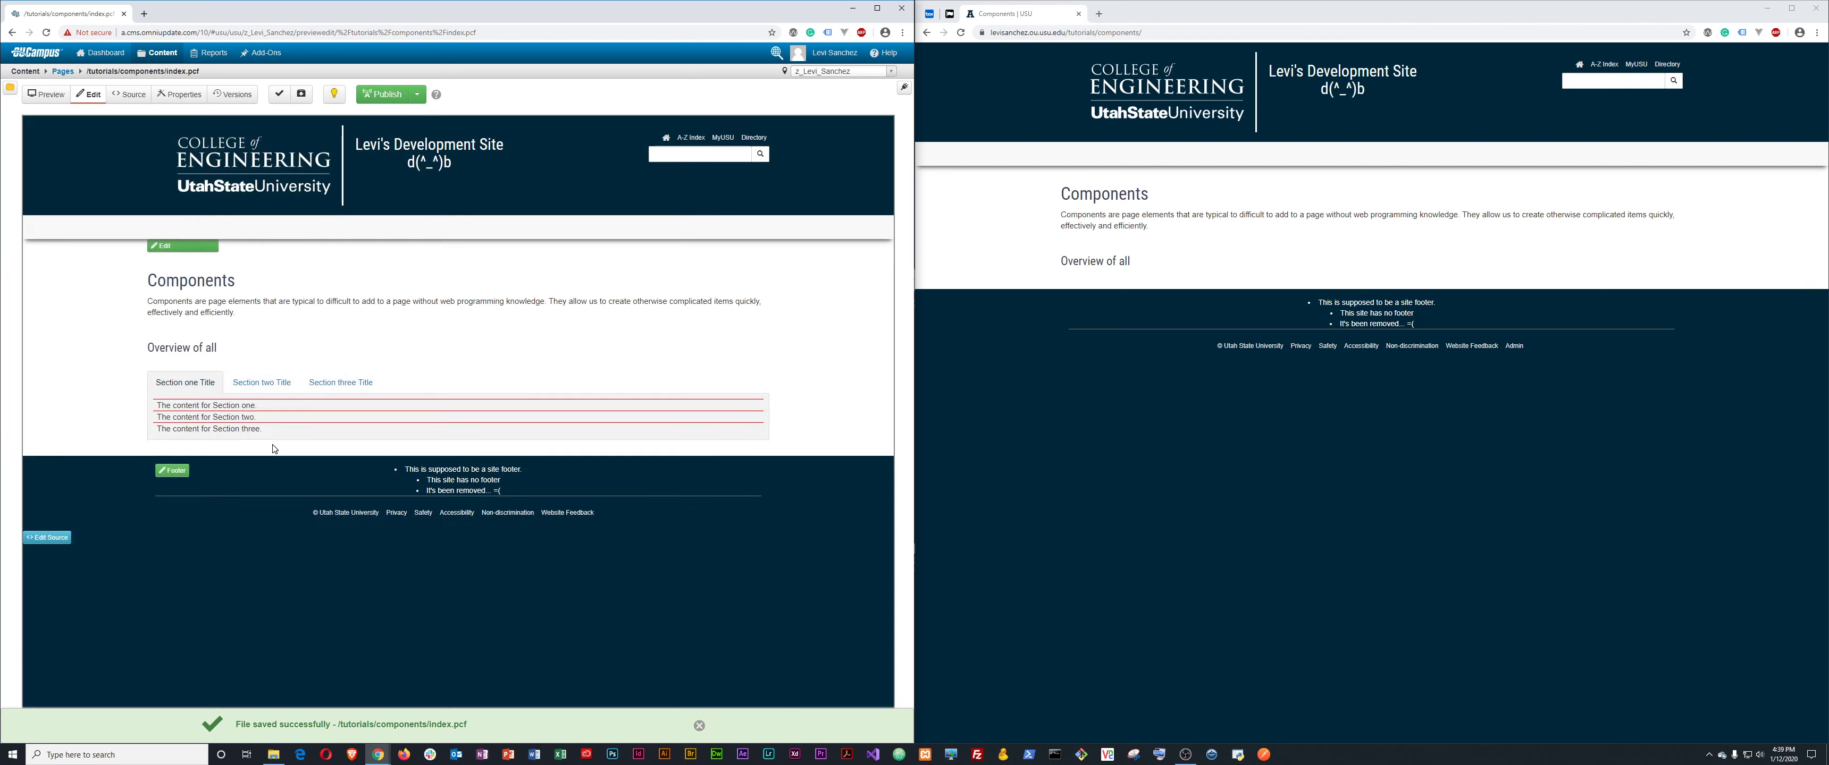
pyautogui.click(262, 382)
pyautogui.click(340, 382)
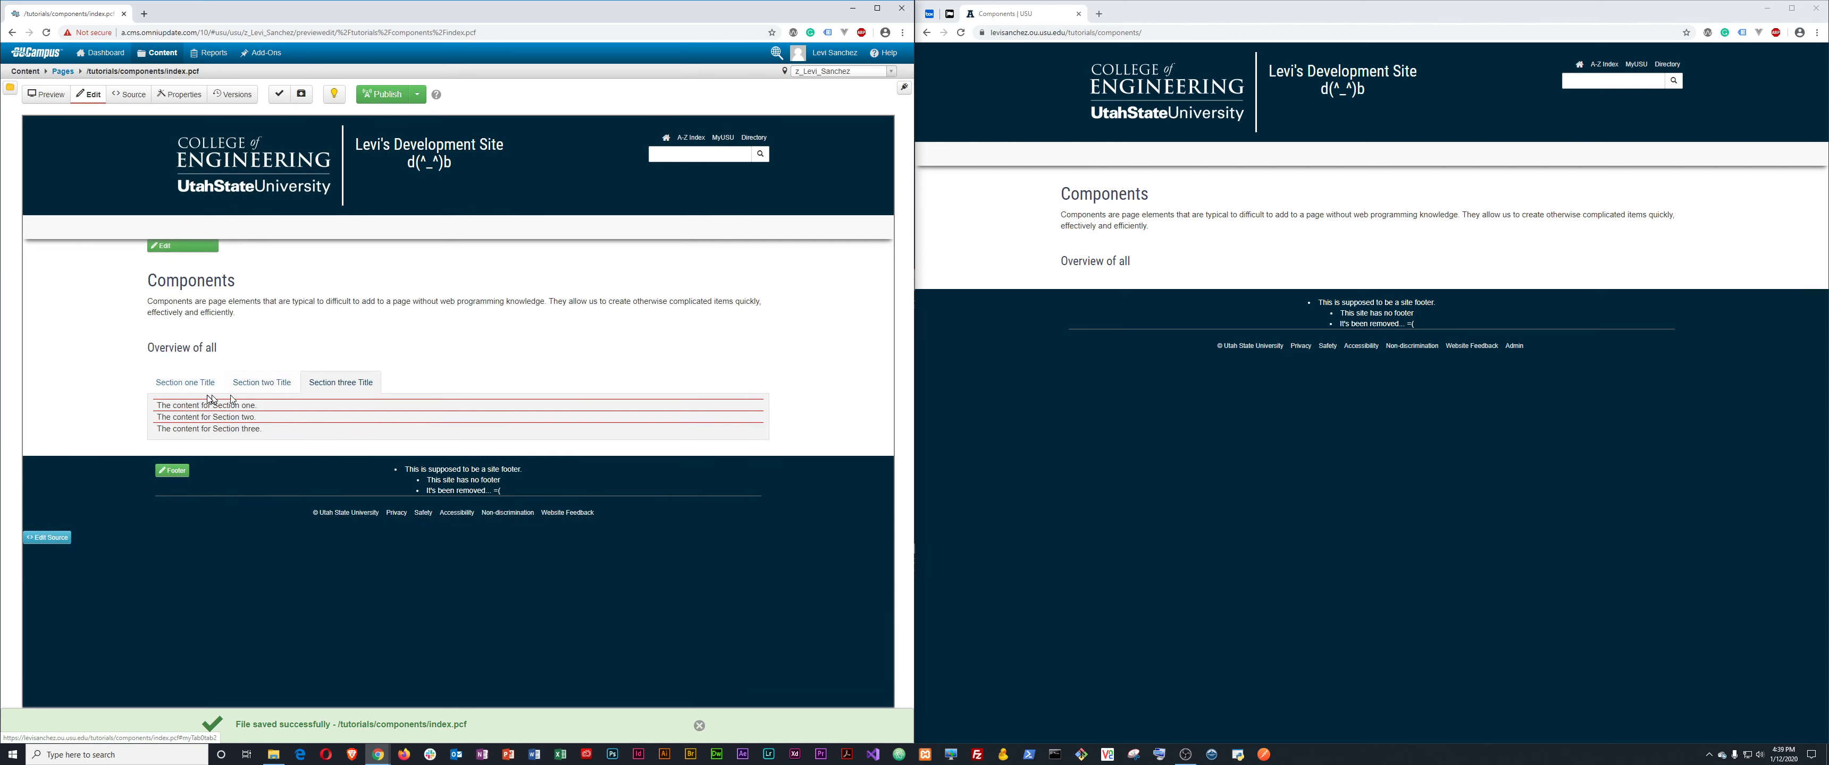
# Publish the Components page with the tabbed component and reload the live page.
pyautogui.click(180, 391)
pyautogui.click(385, 98)
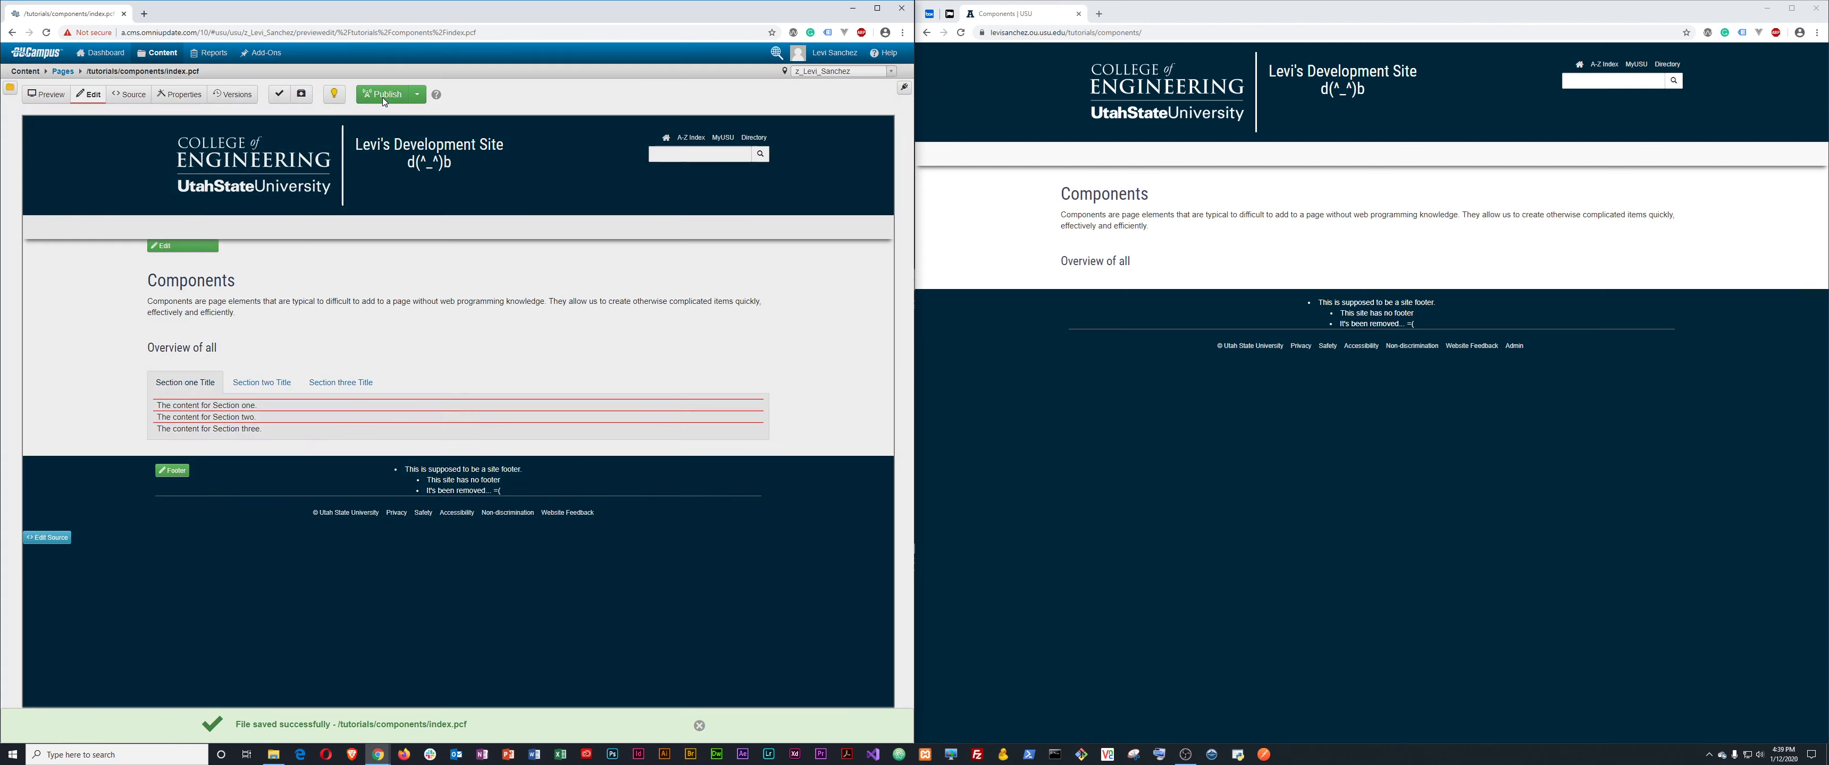
pyautogui.click(590, 370)
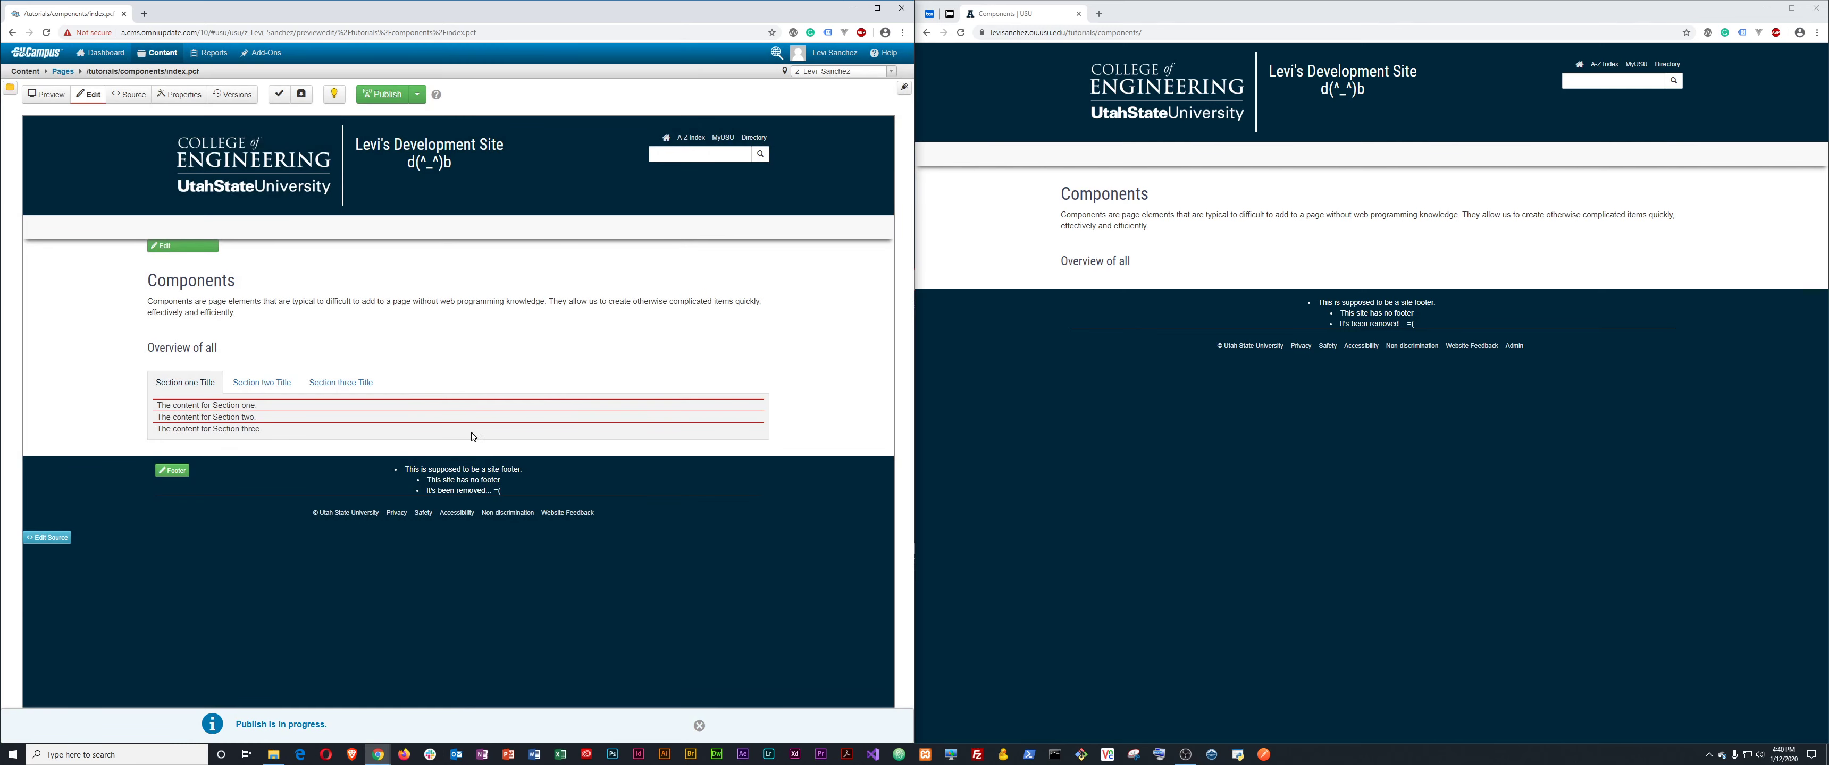
pyautogui.click(988, 336)
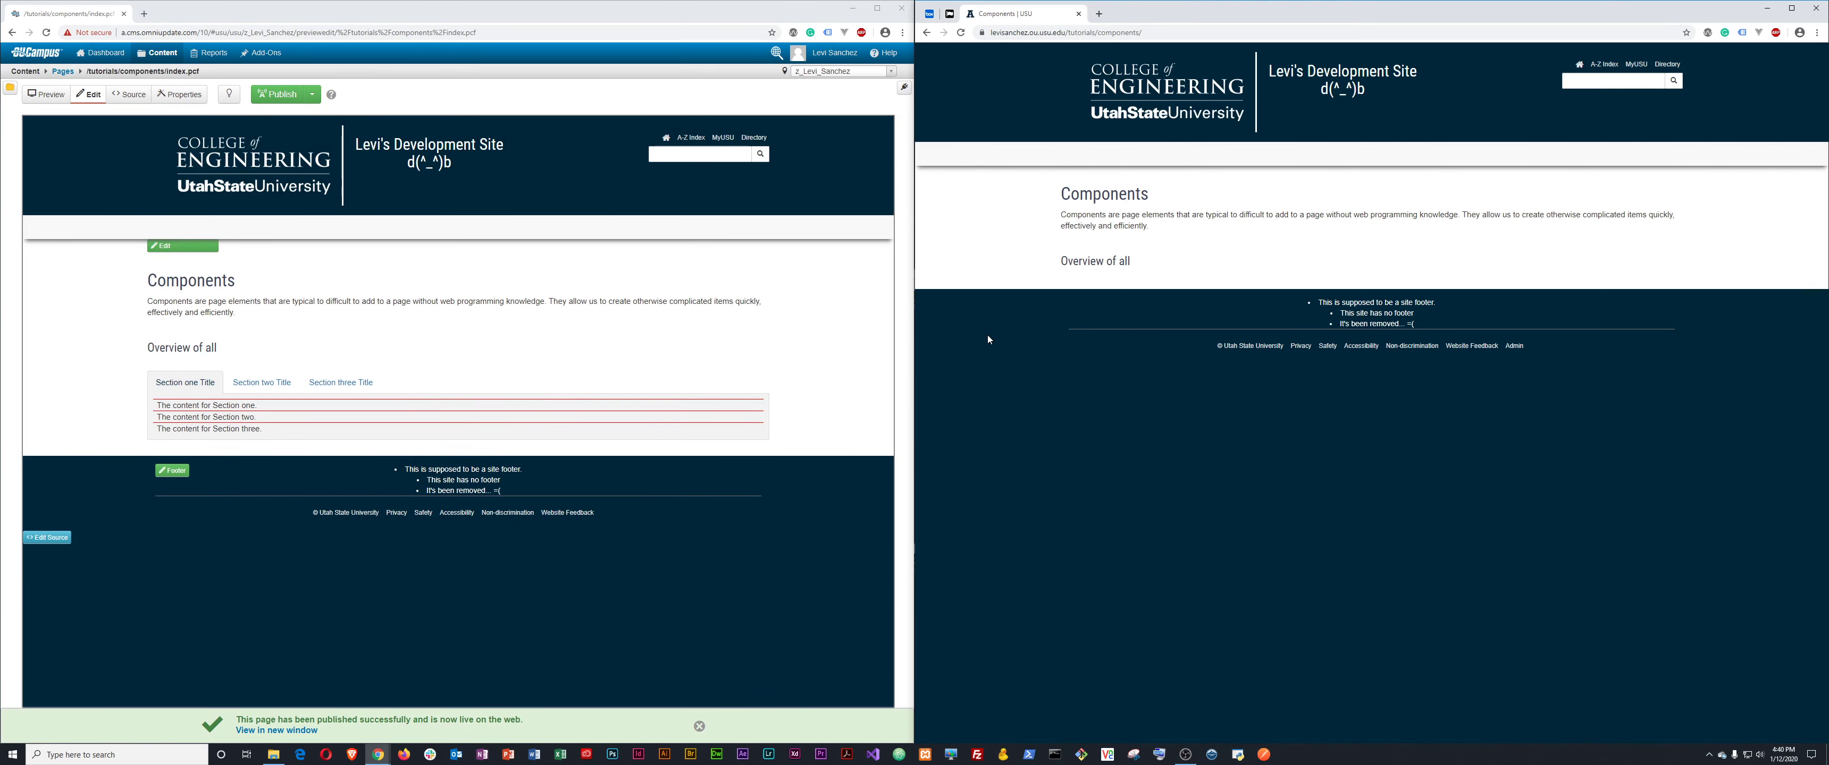
pyautogui.press('F5')
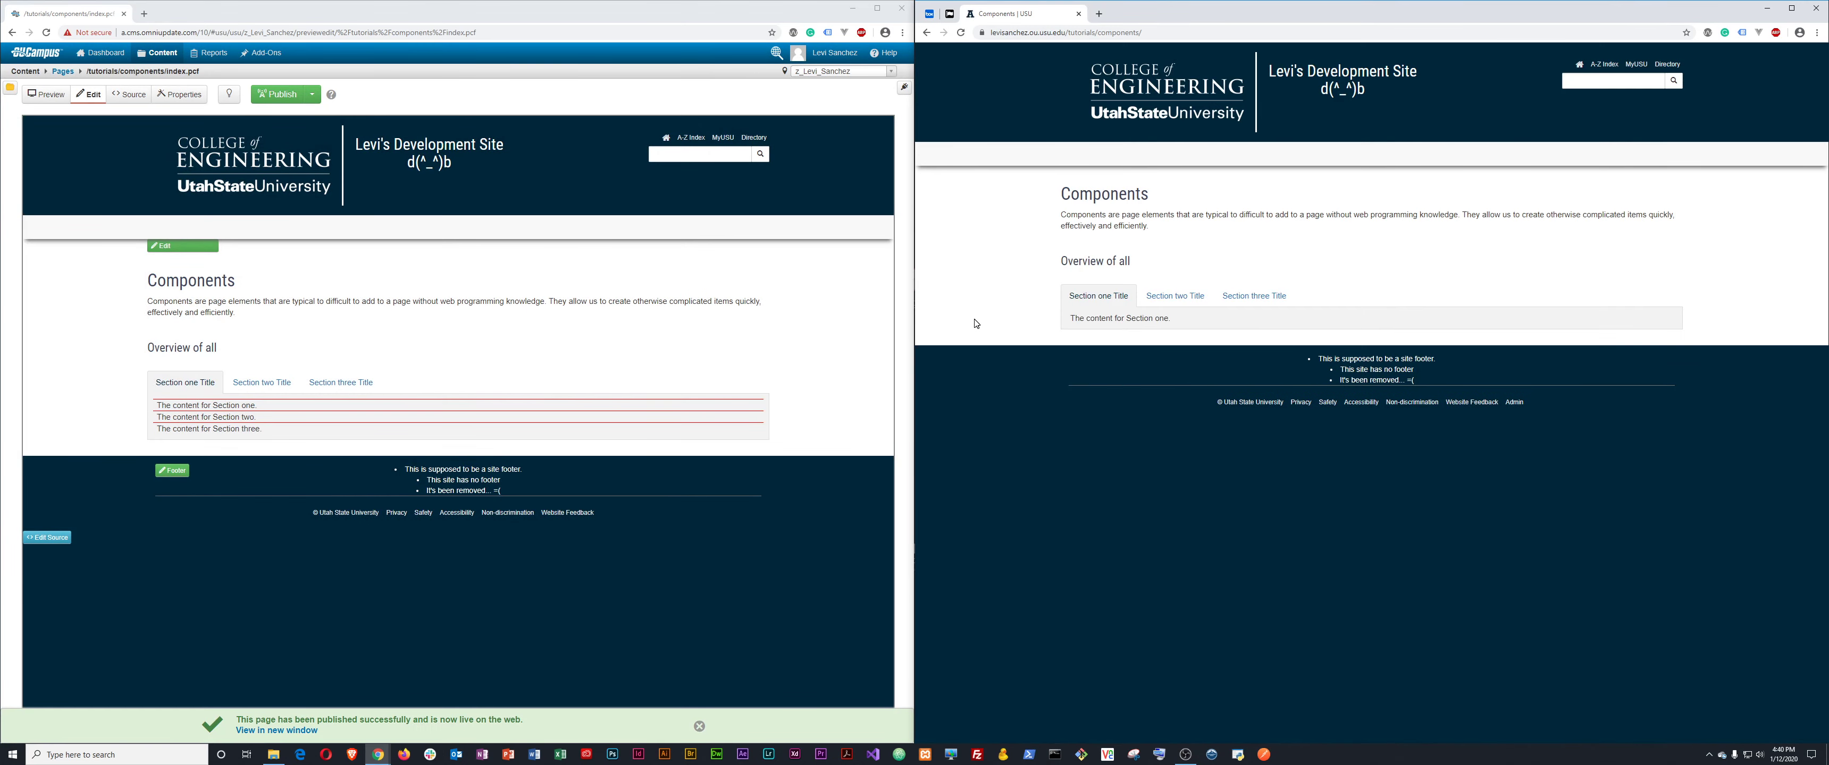
# Switch through the section two, section three and section one tabs on the live page to check their content.
pyautogui.click(1190, 298)
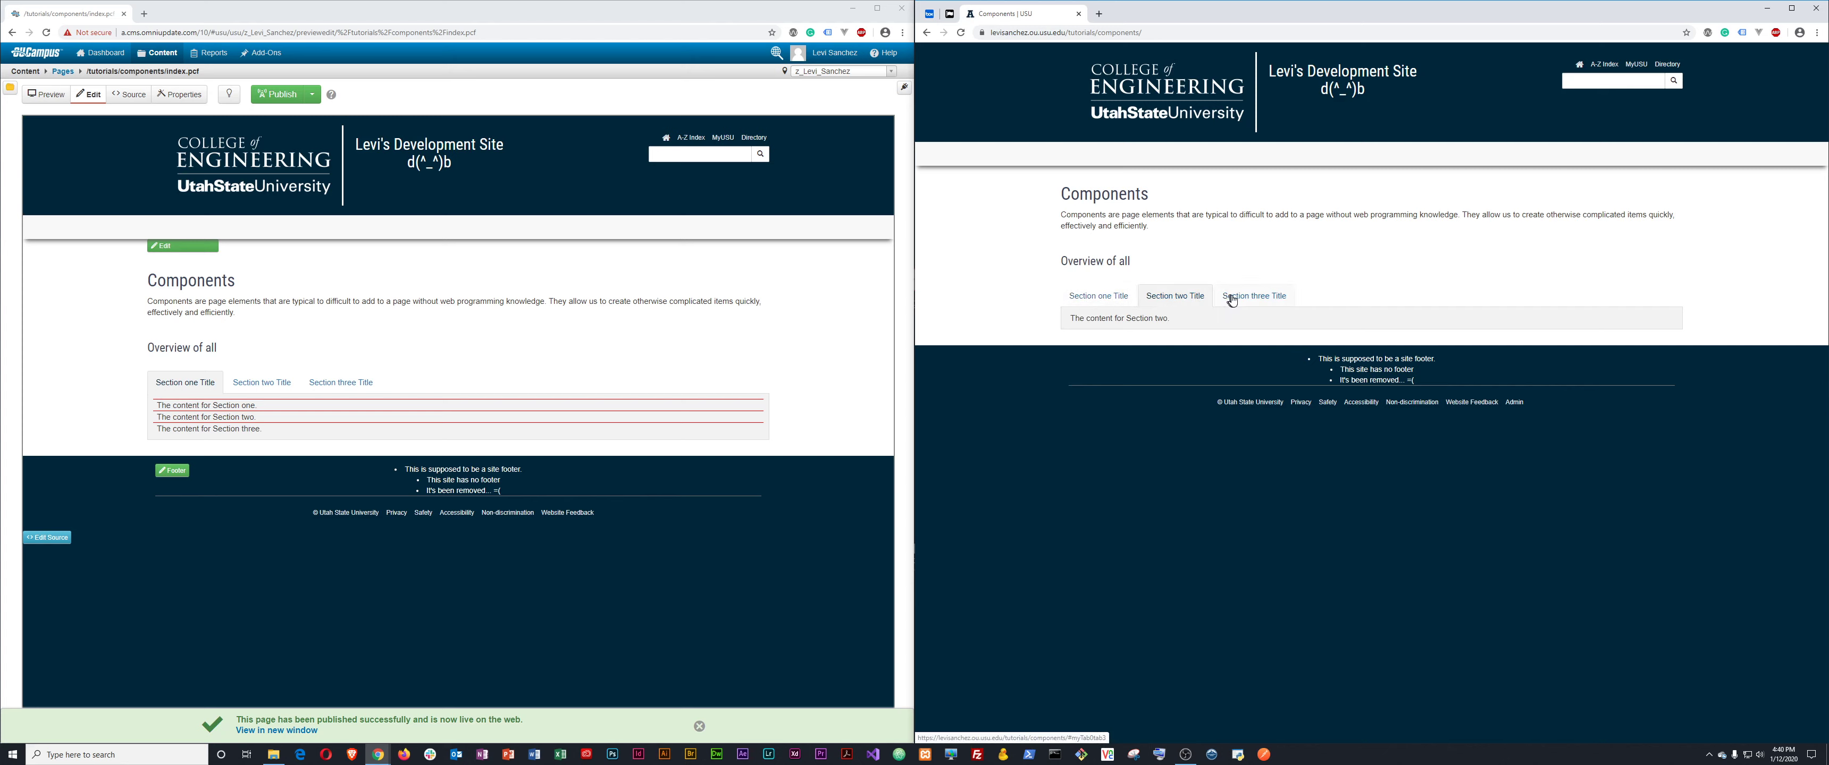
pyautogui.click(1251, 299)
pyautogui.click(1164, 299)
pyautogui.click(1108, 299)
# Reopen the page content, set the Accordions & Tabs component to display in an accordion, and save the component and page.
pyautogui.click(183, 245)
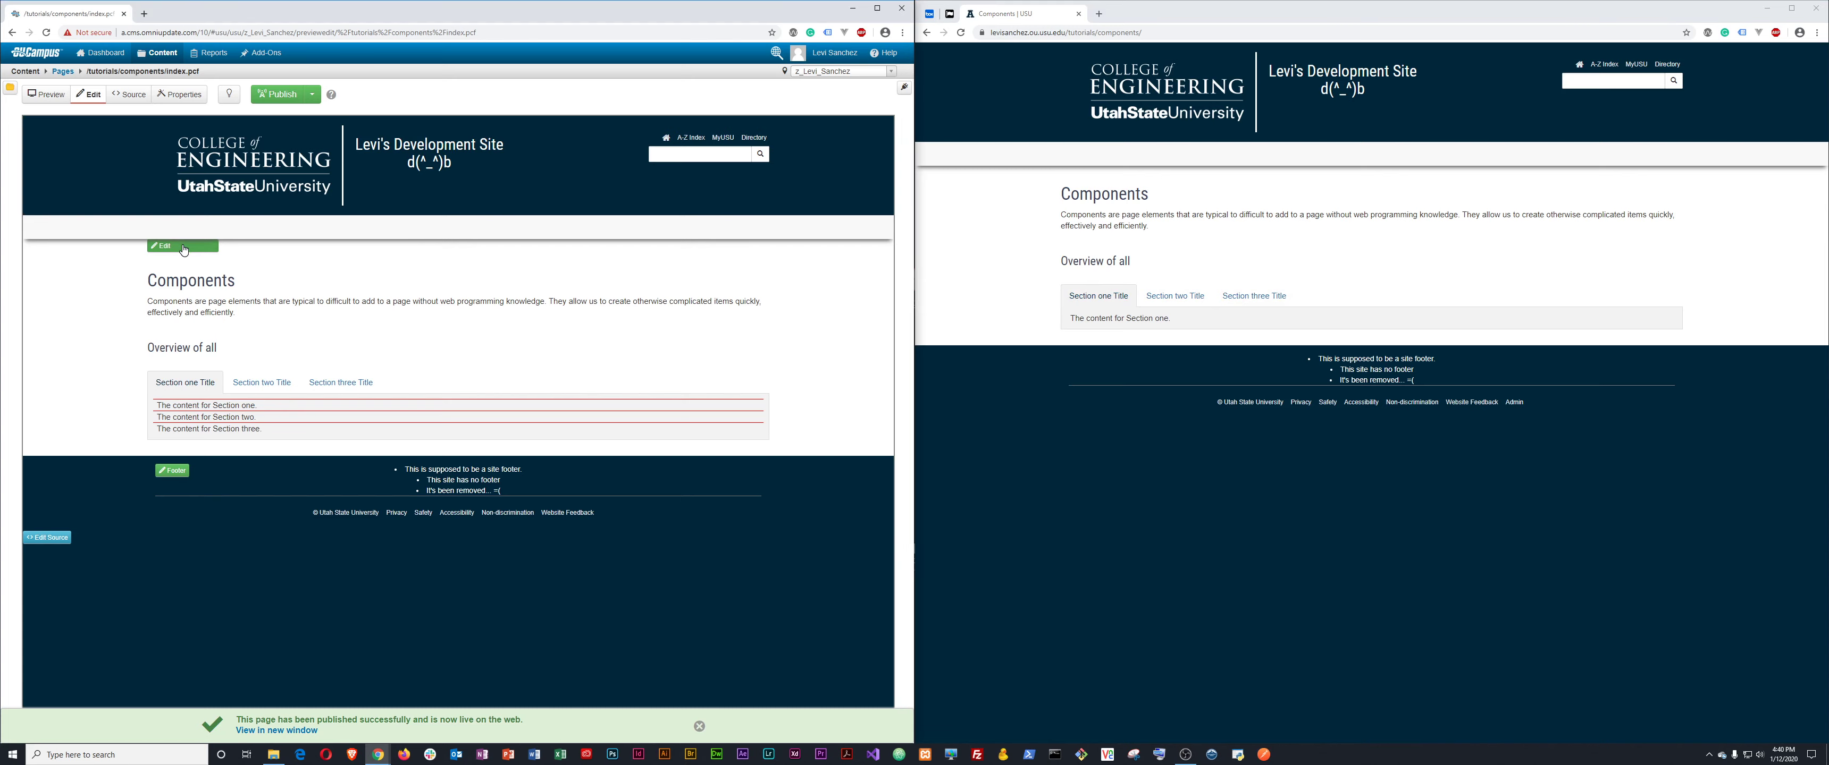
pyautogui.click(213, 389)
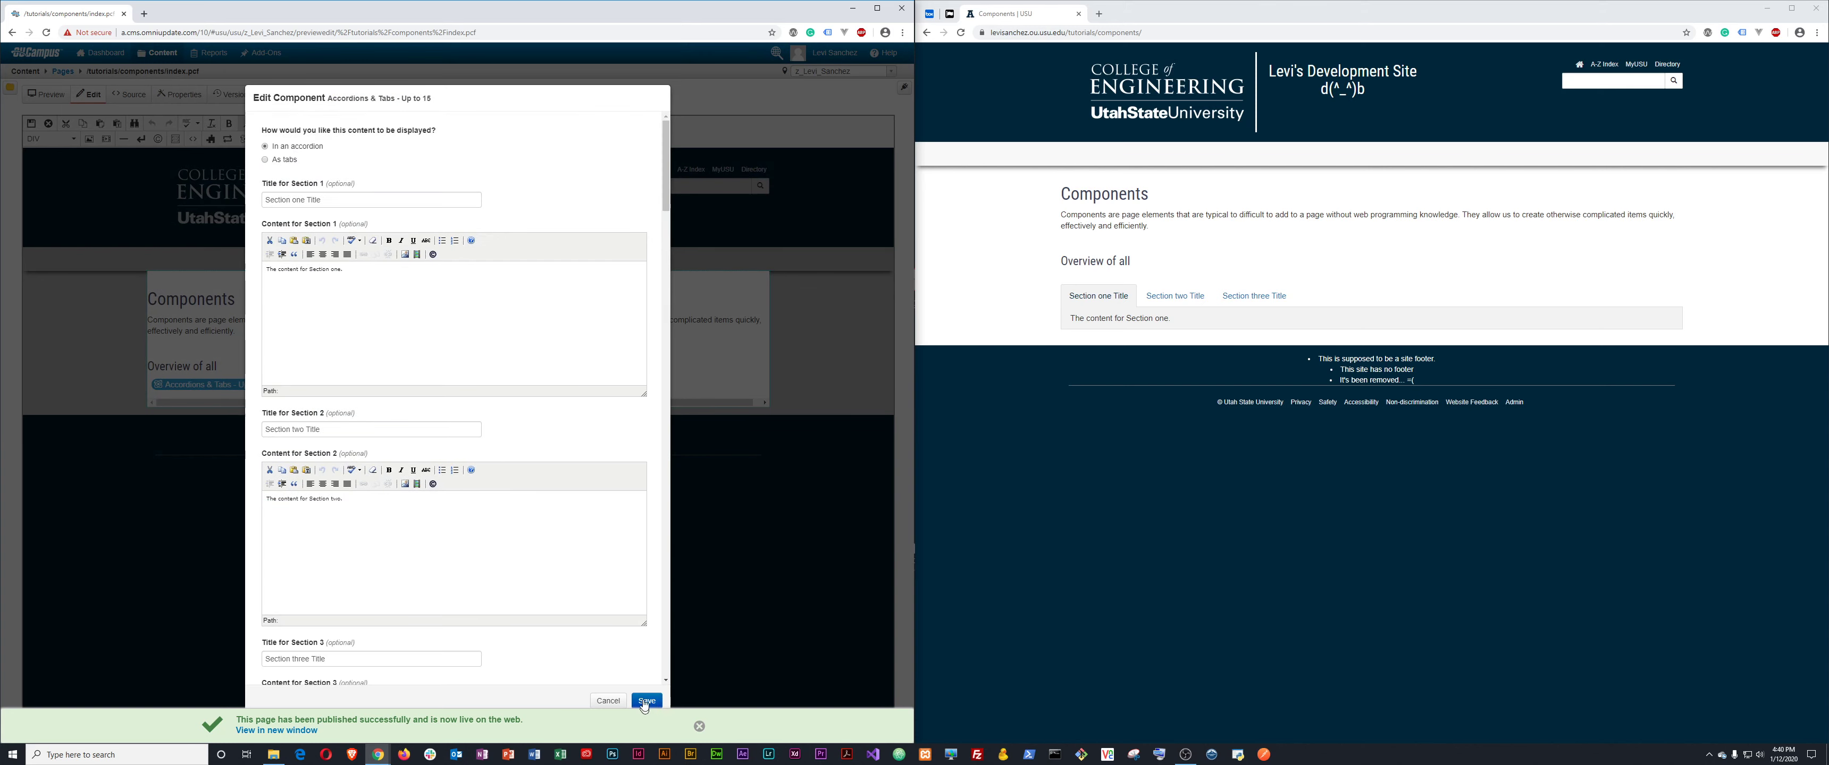
pyautogui.click(645, 703)
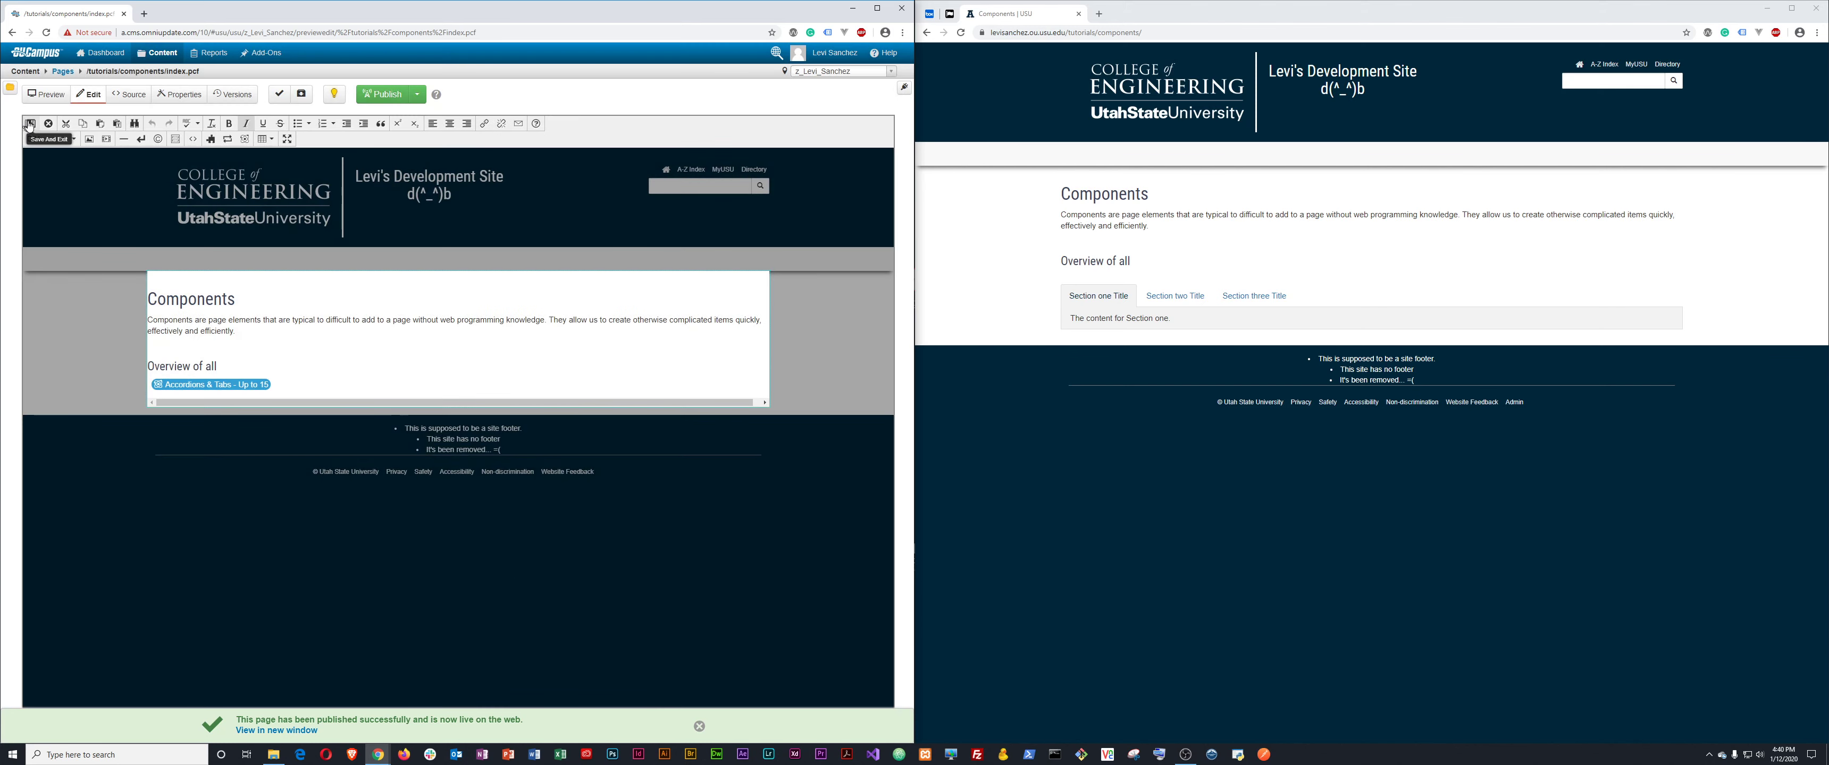
pyautogui.click(29, 124)
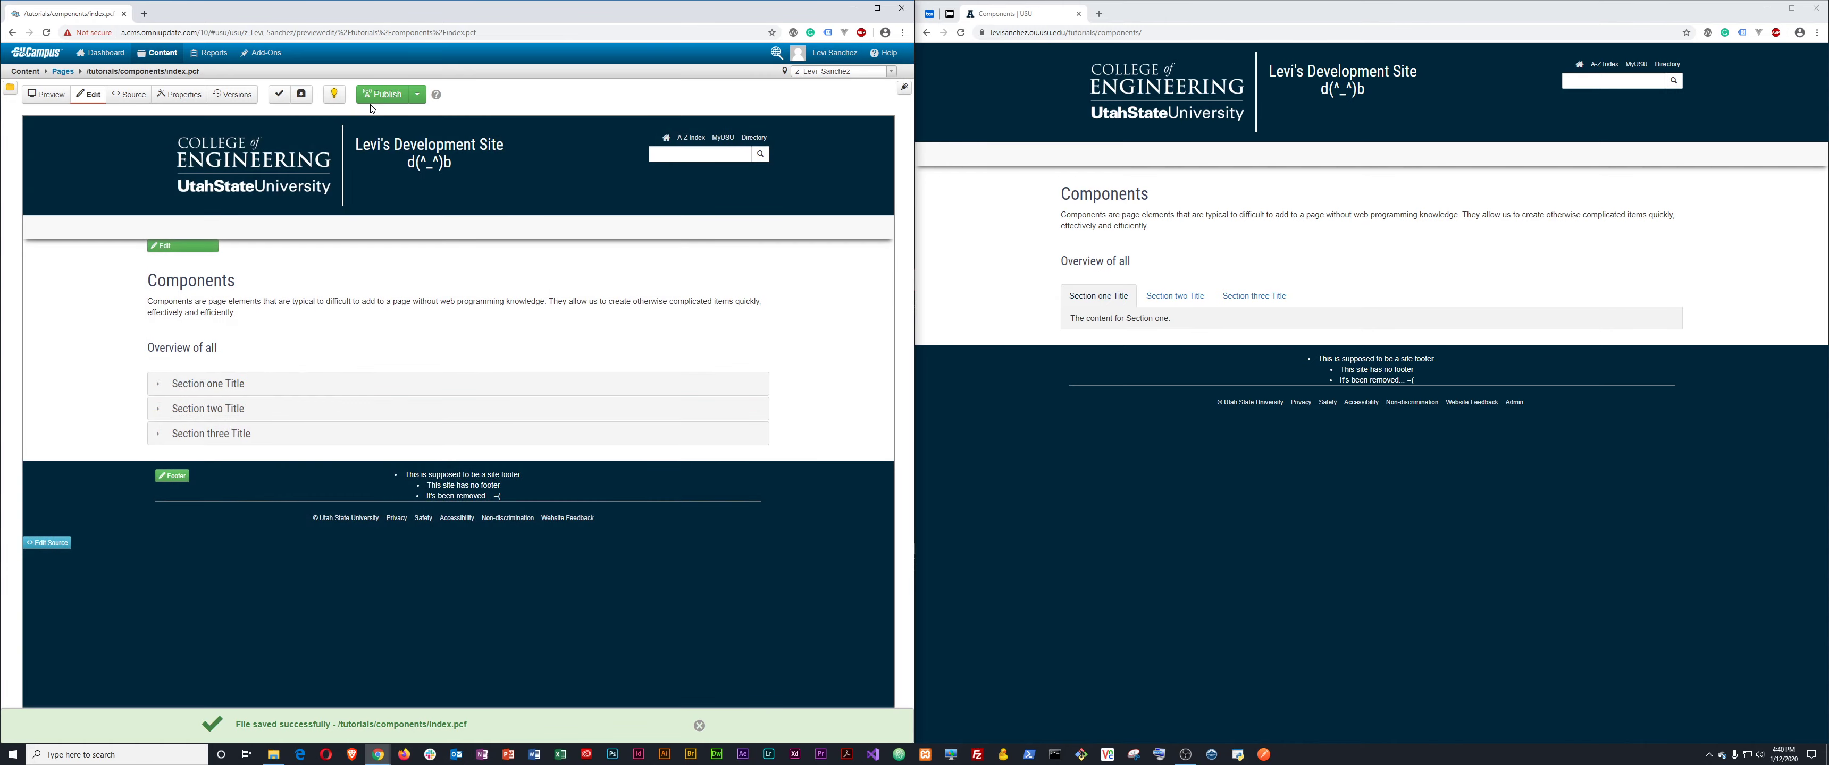
# Publish the page with the accordion display and reload the live Components page.
pyautogui.click(378, 95)
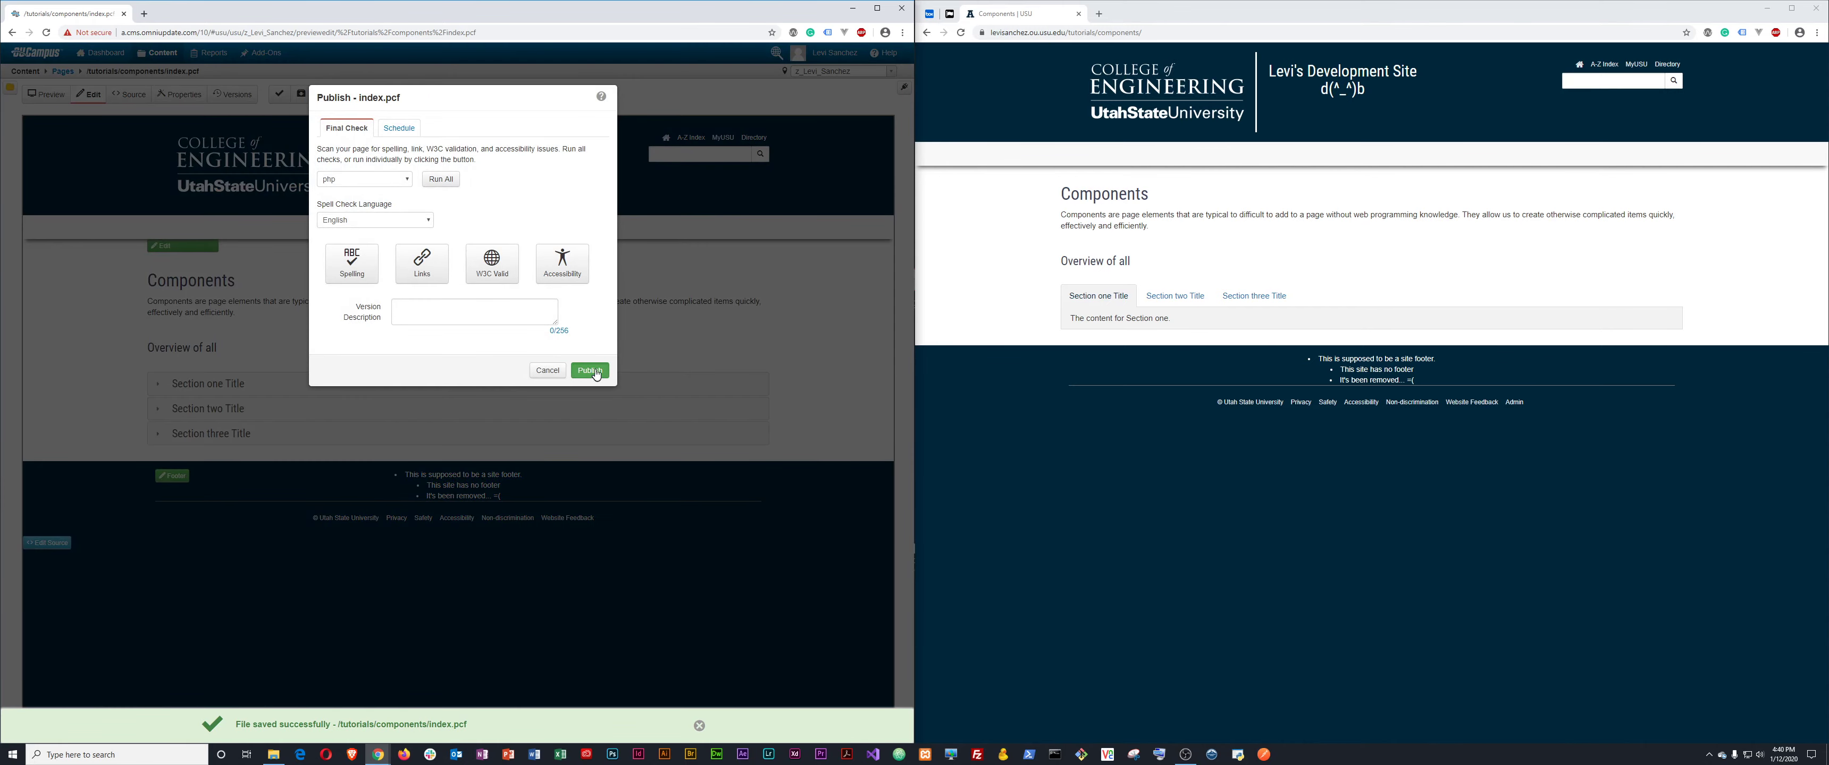
pyautogui.click(591, 371)
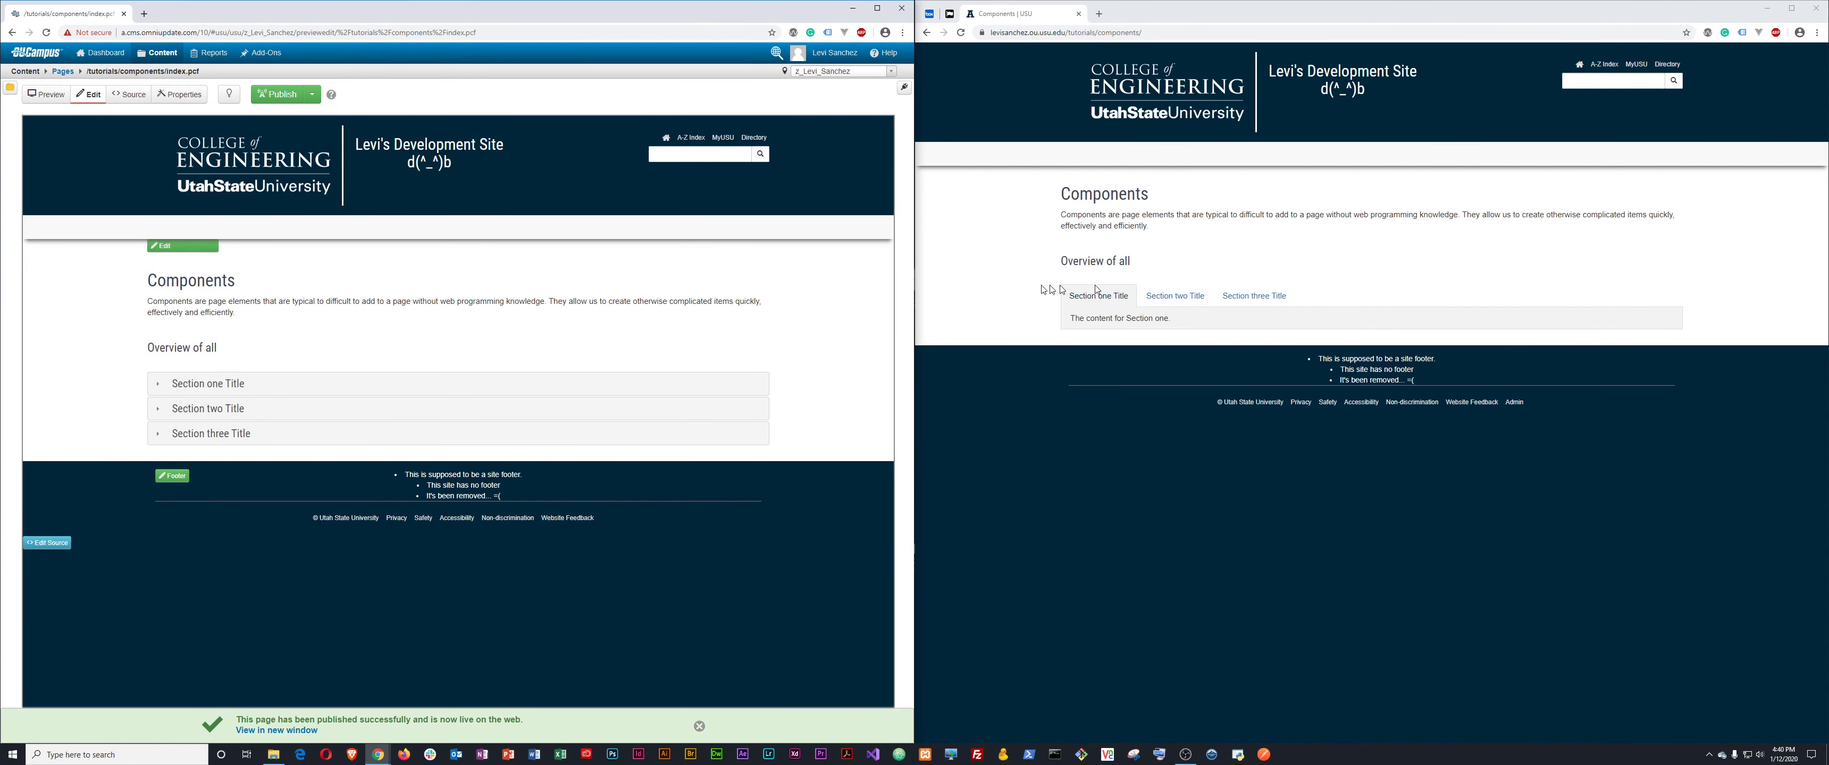
pyautogui.click(1004, 287)
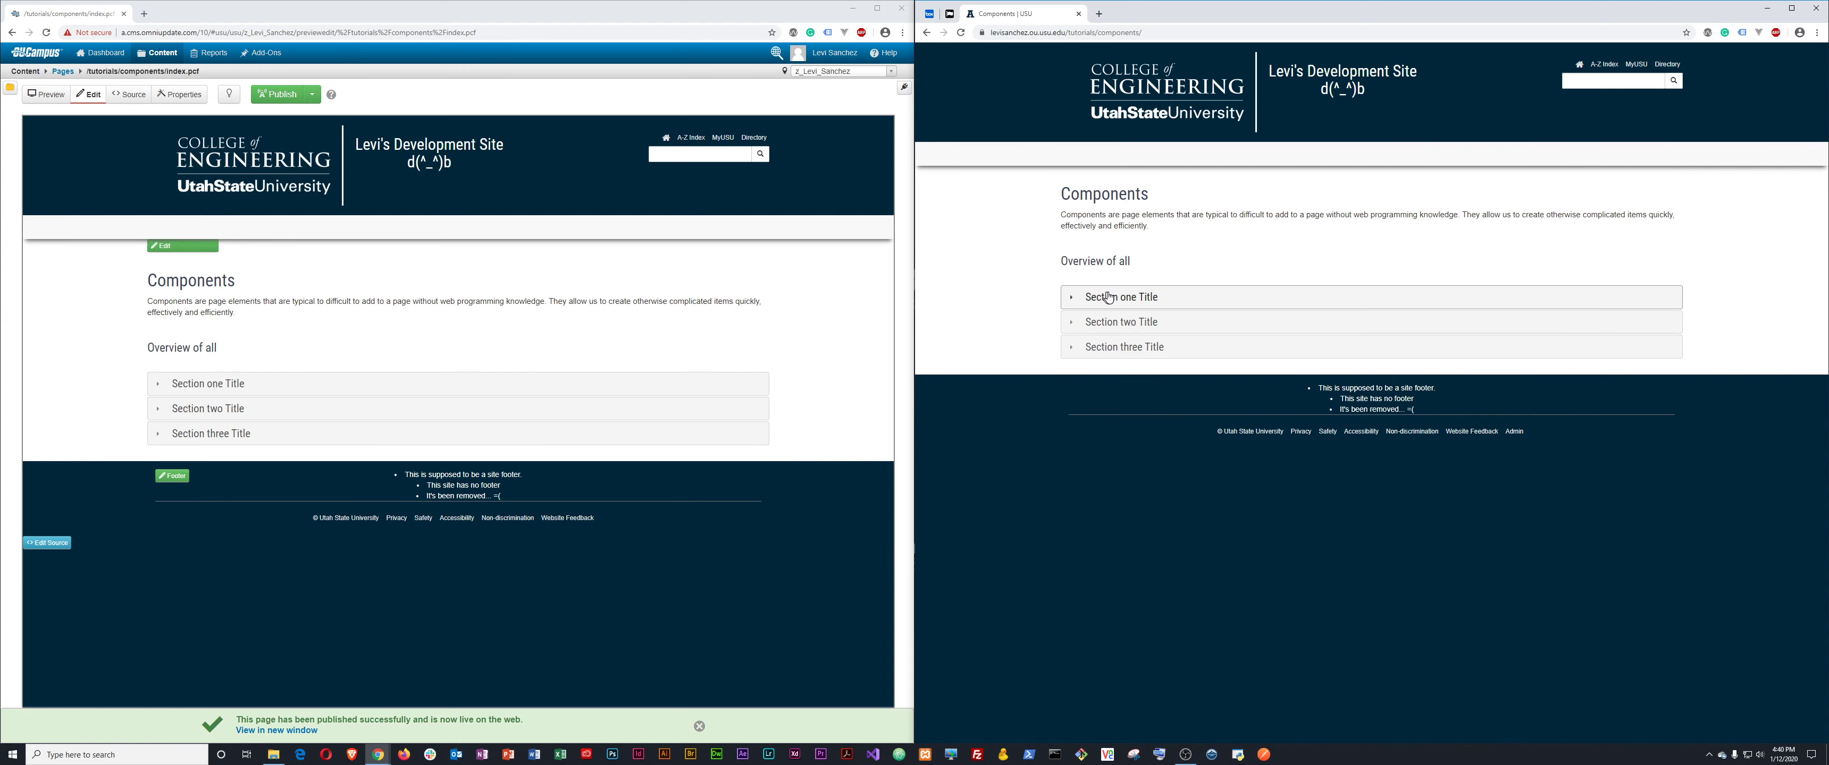
# Expand the accordion sections on the live page to check their content, and collapse section three again.
pyautogui.click(1122, 348)
pyautogui.click(1122, 348)
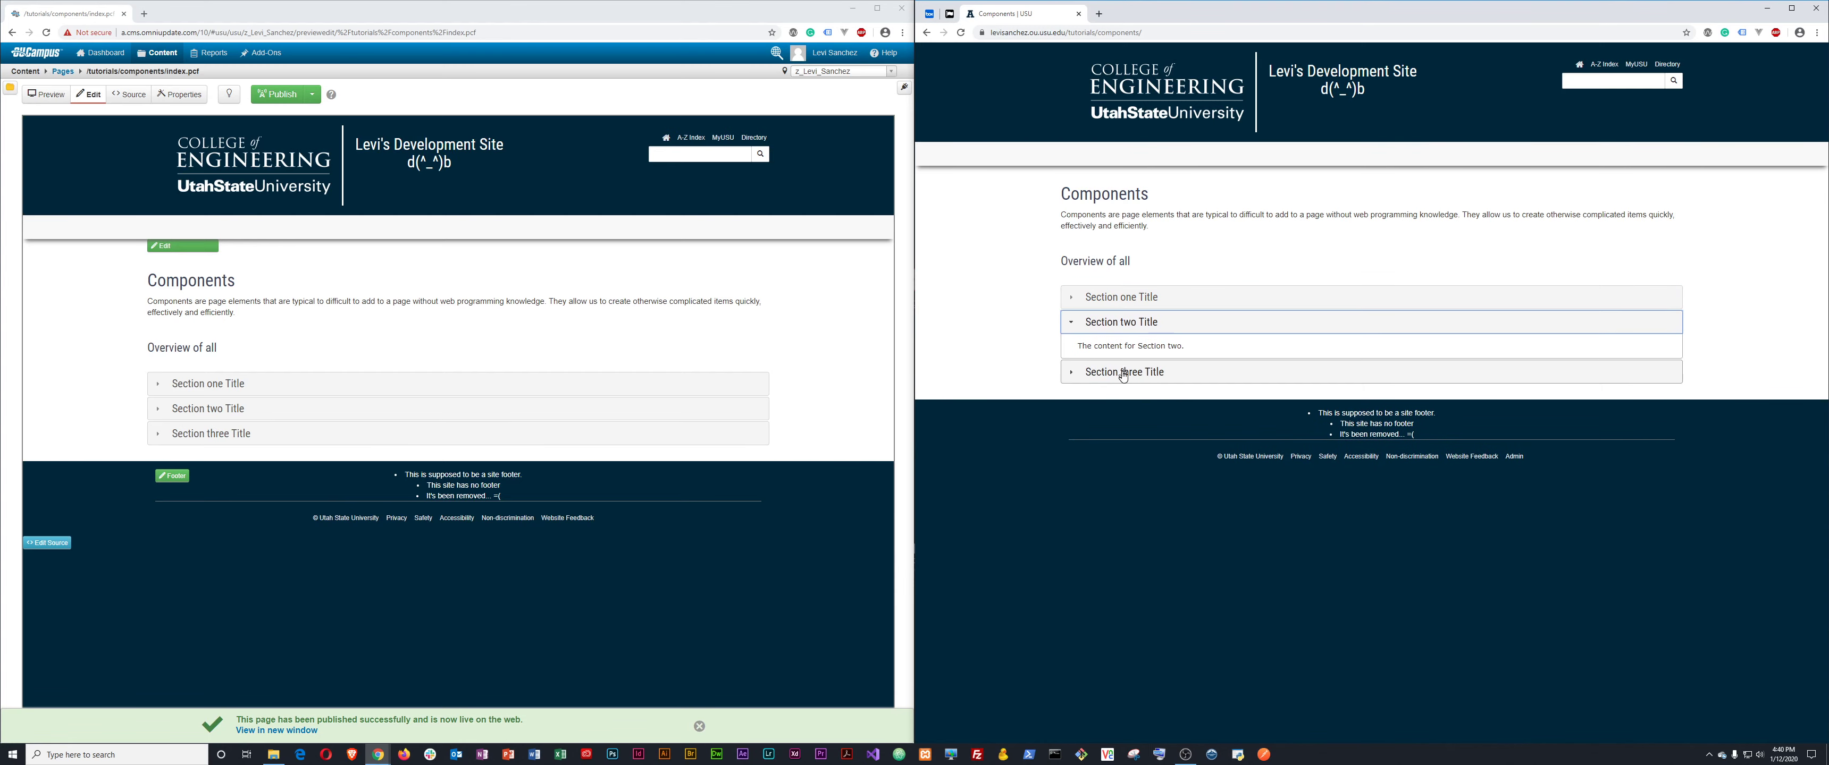
pyautogui.click(1121, 372)
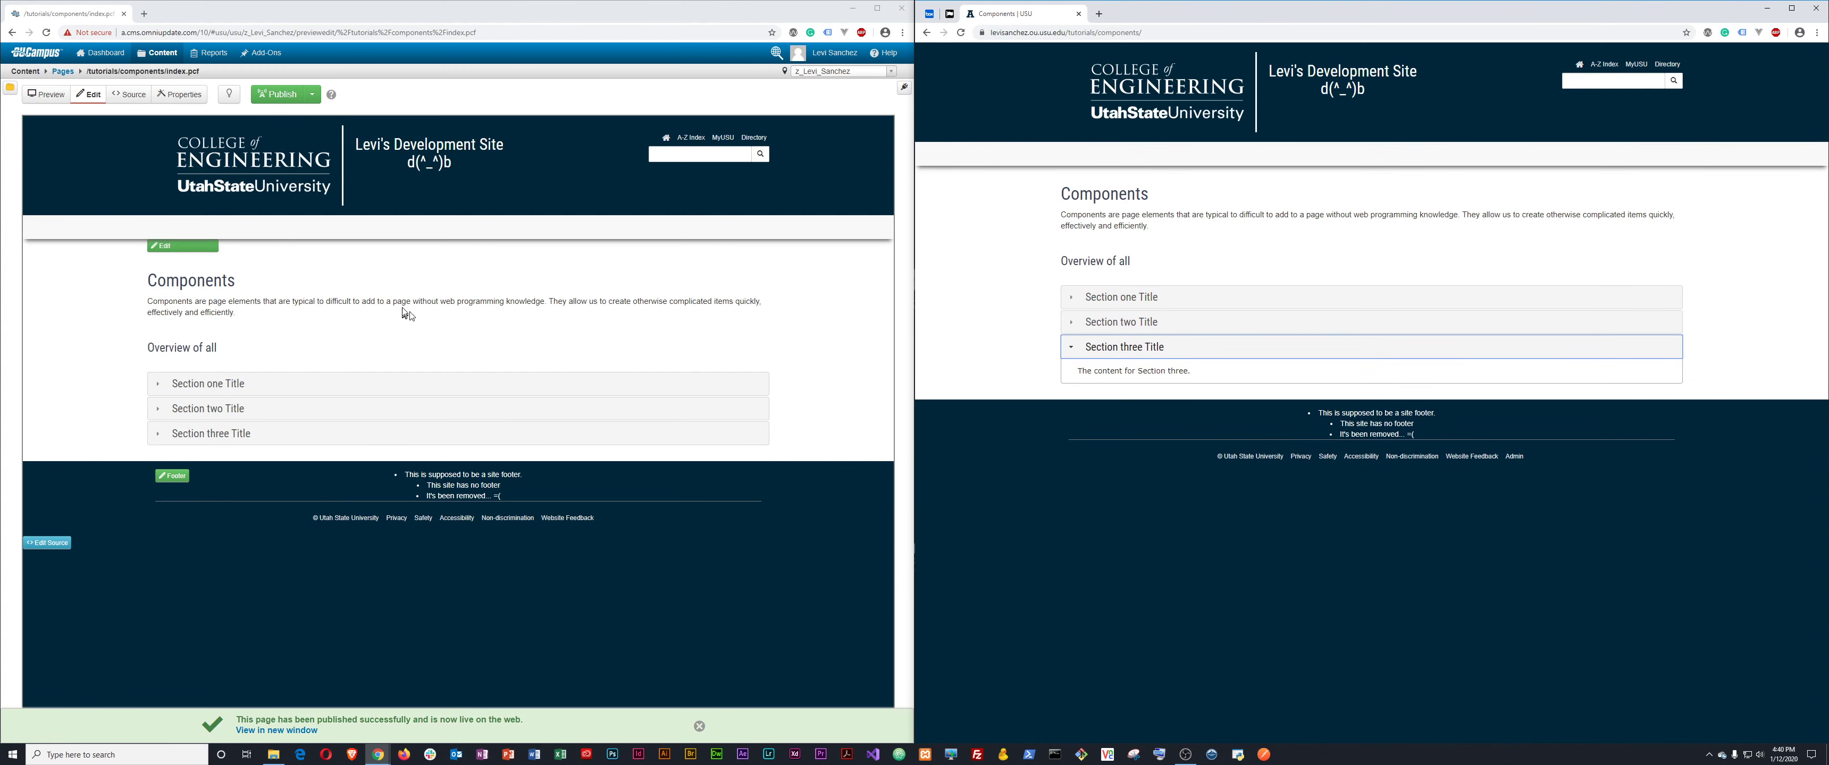
pyautogui.click(1109, 349)
# Reopen the page content with block outlines shown and add an empty line below the Accordions & Tabs component.
pyautogui.click(170, 250)
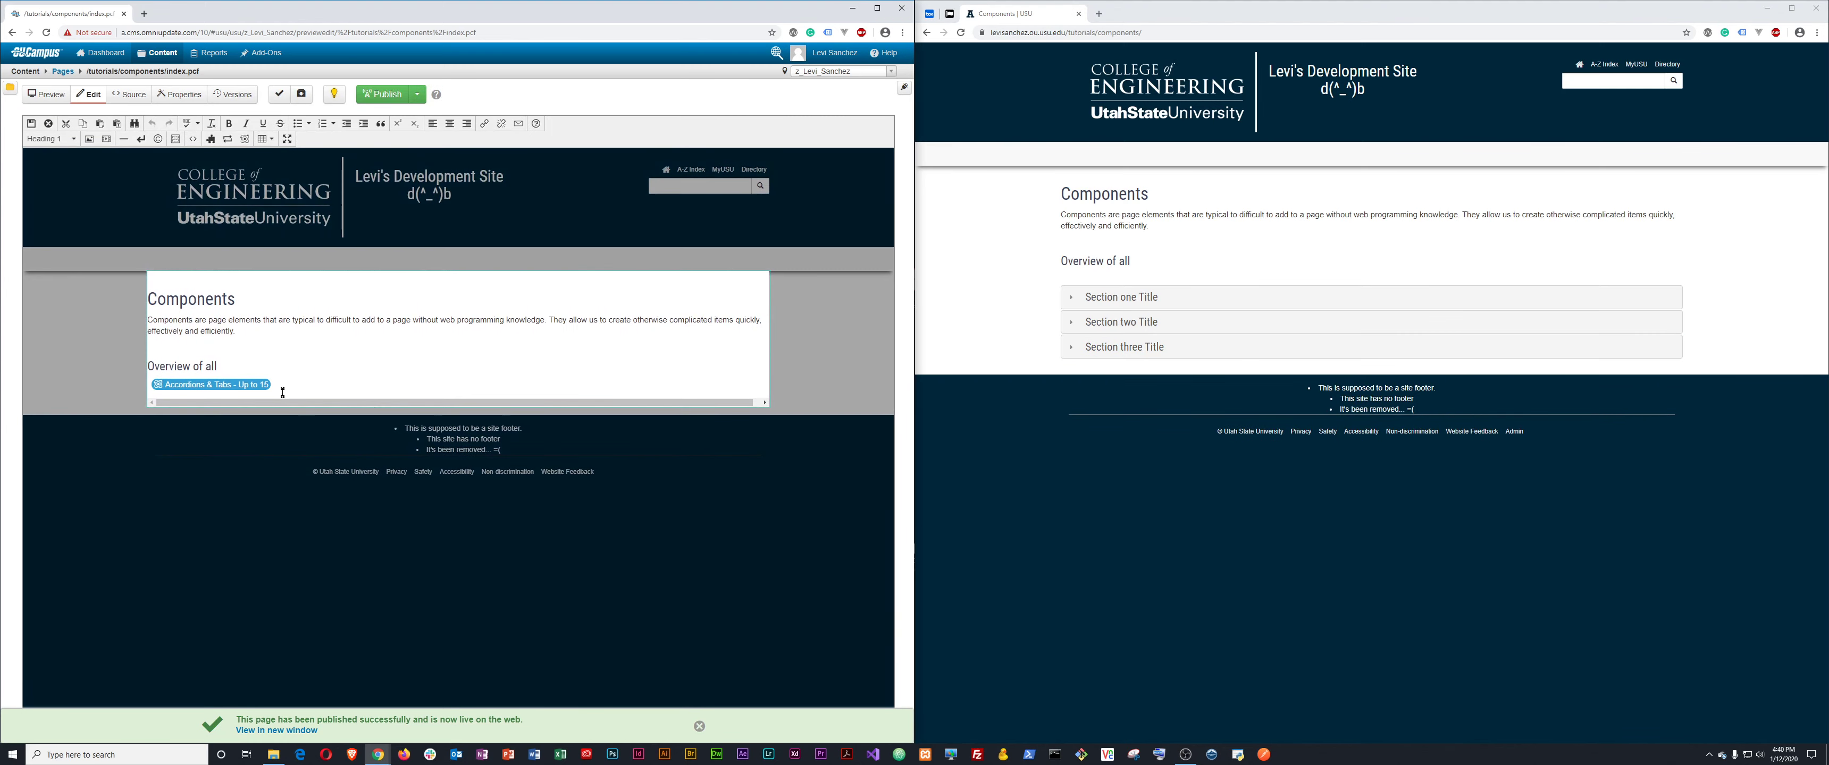
pyautogui.click(175, 138)
pyautogui.click(290, 426)
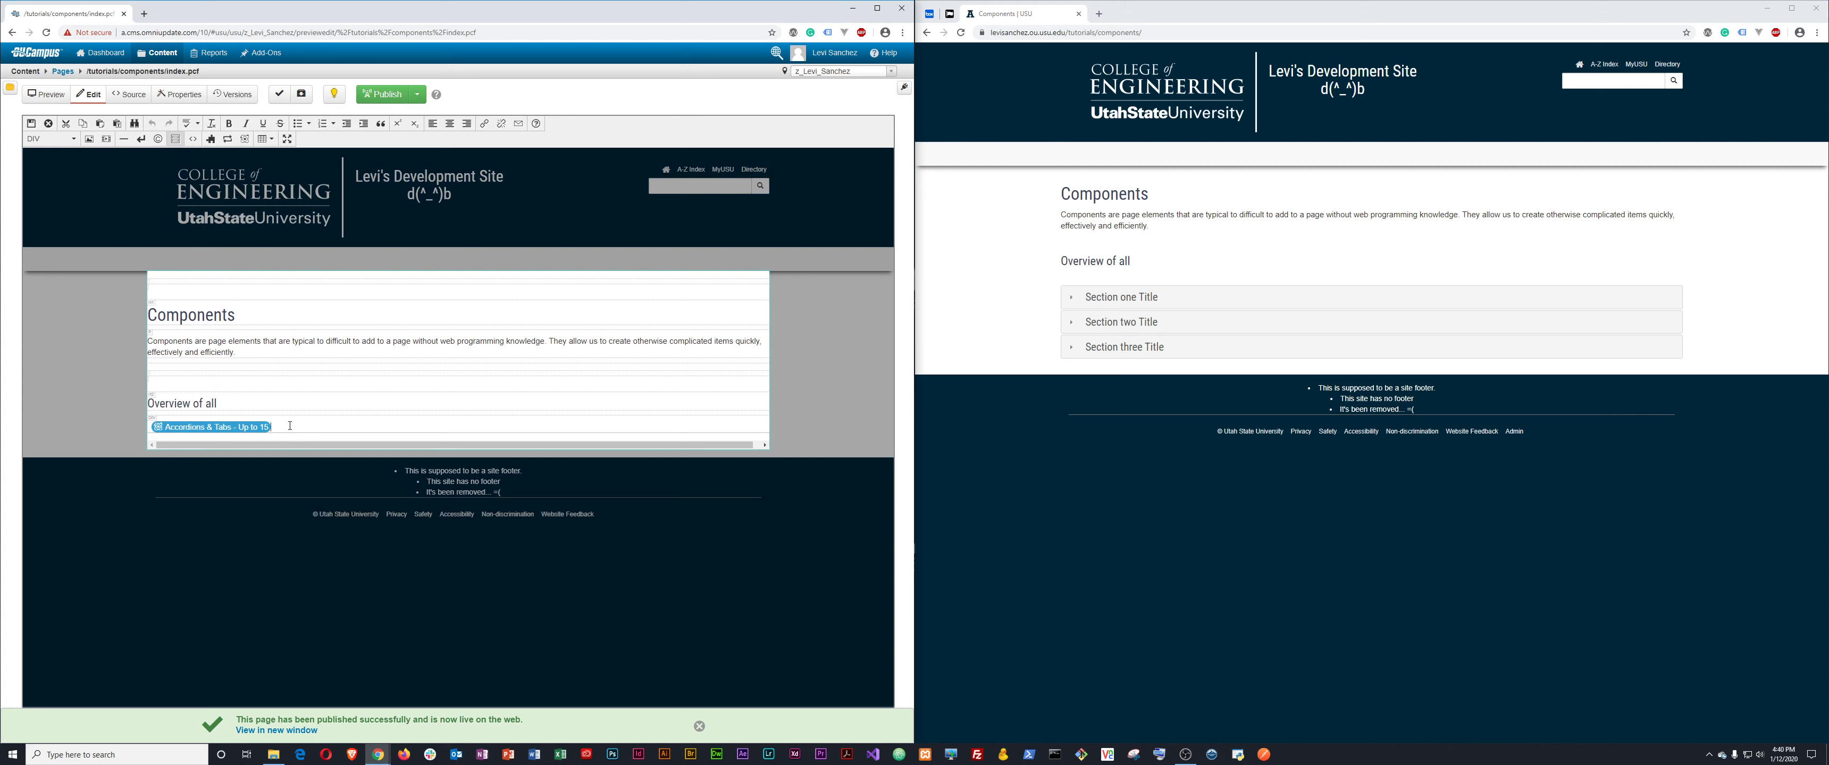
pyautogui.press('Return')
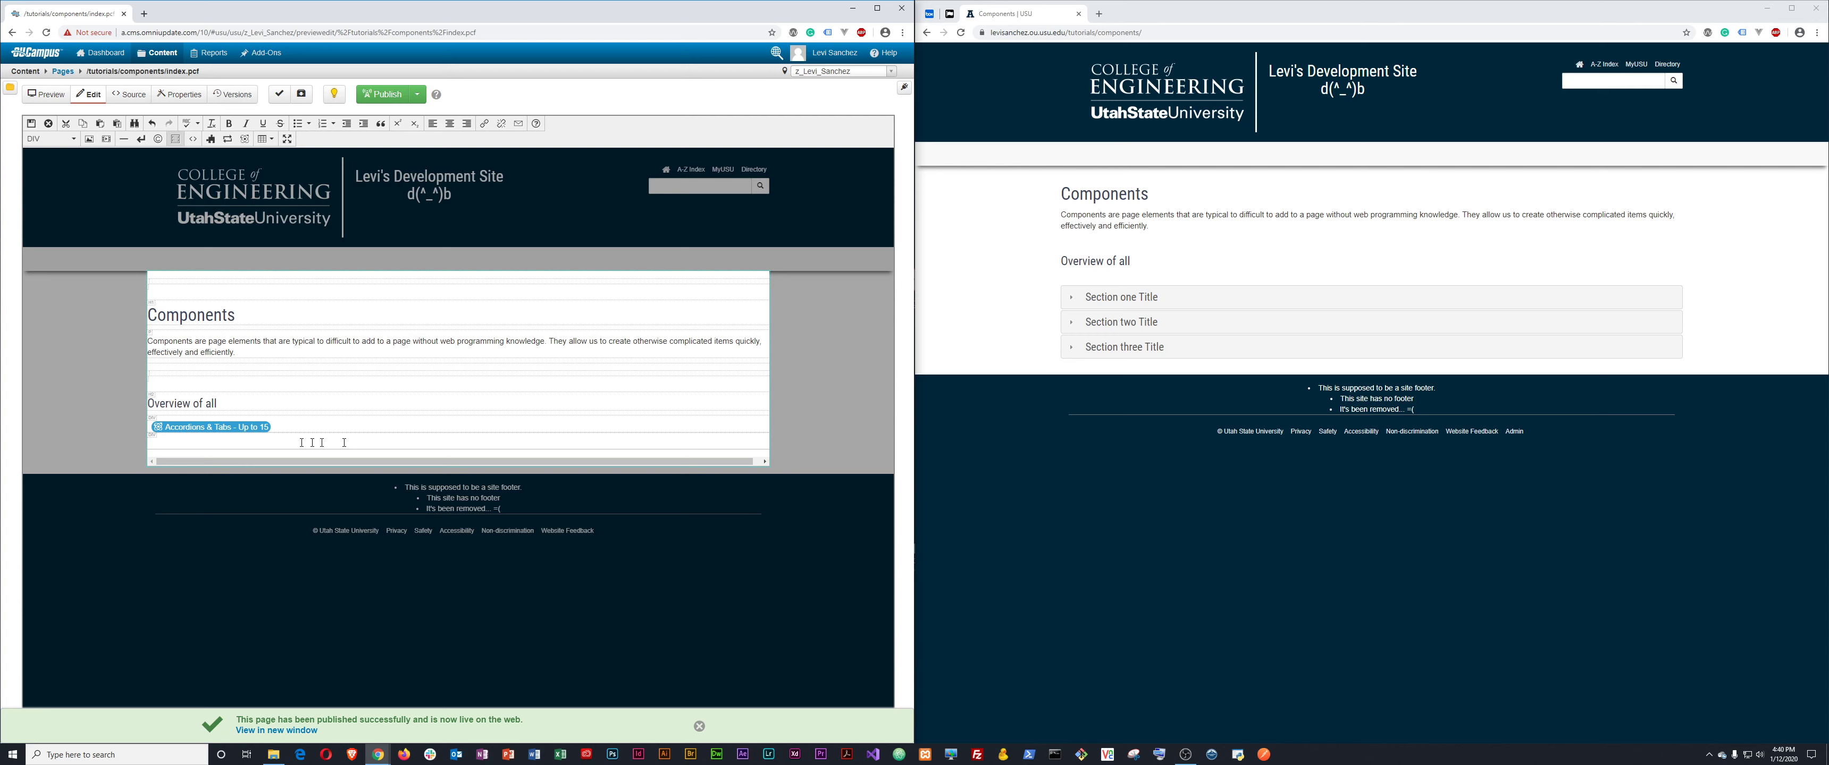
# Insert an "Accordion - Up to 50" component on the new line.
pyautogui.click(246, 142)
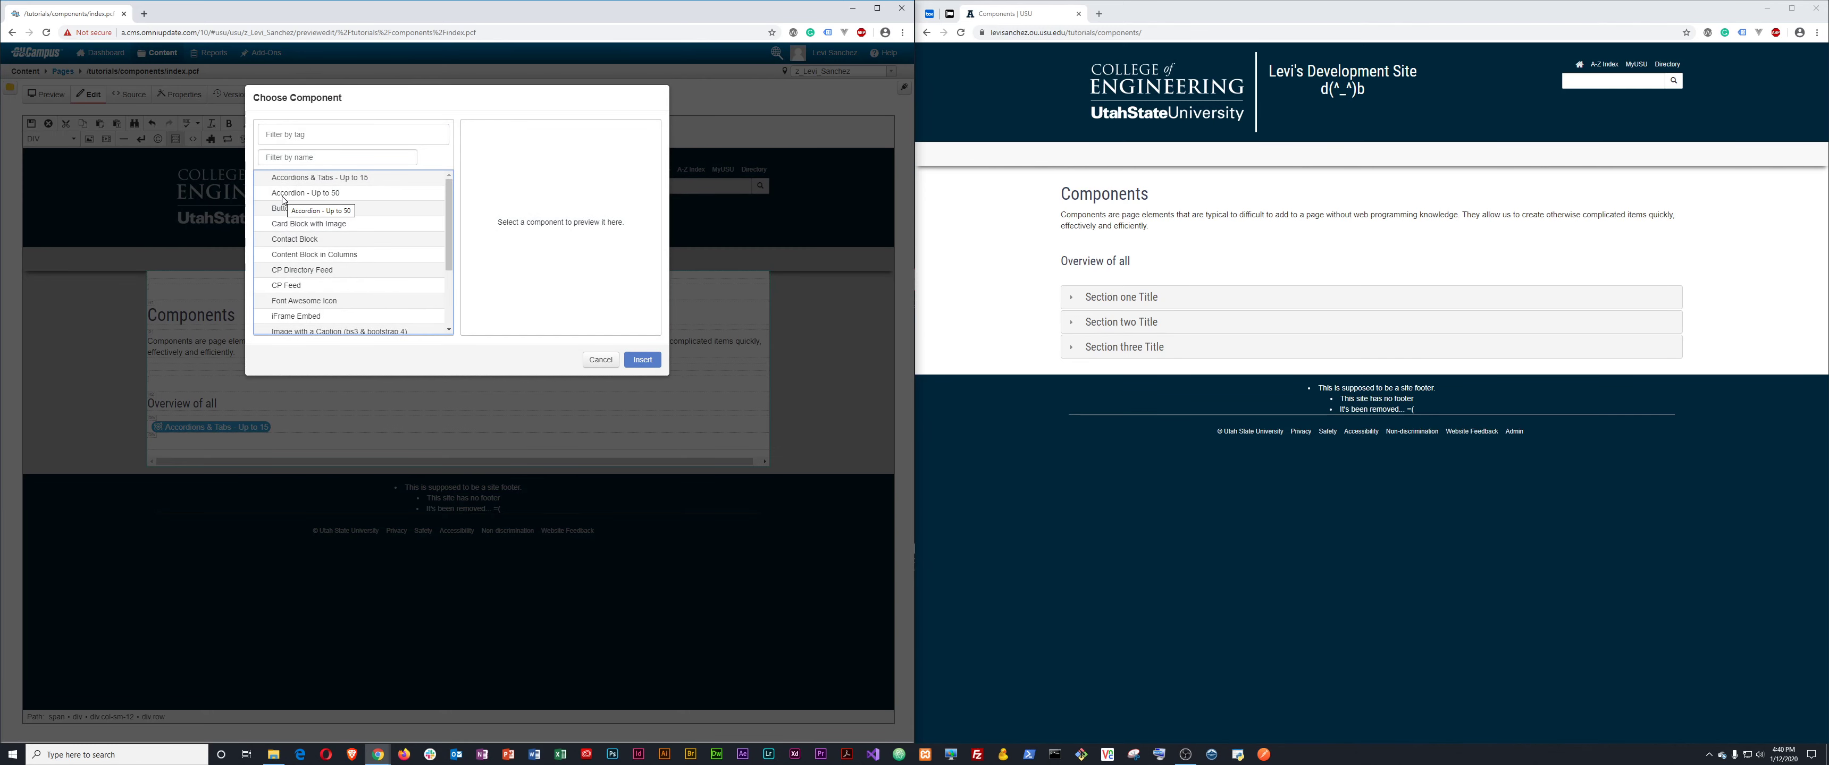
pyautogui.click(326, 196)
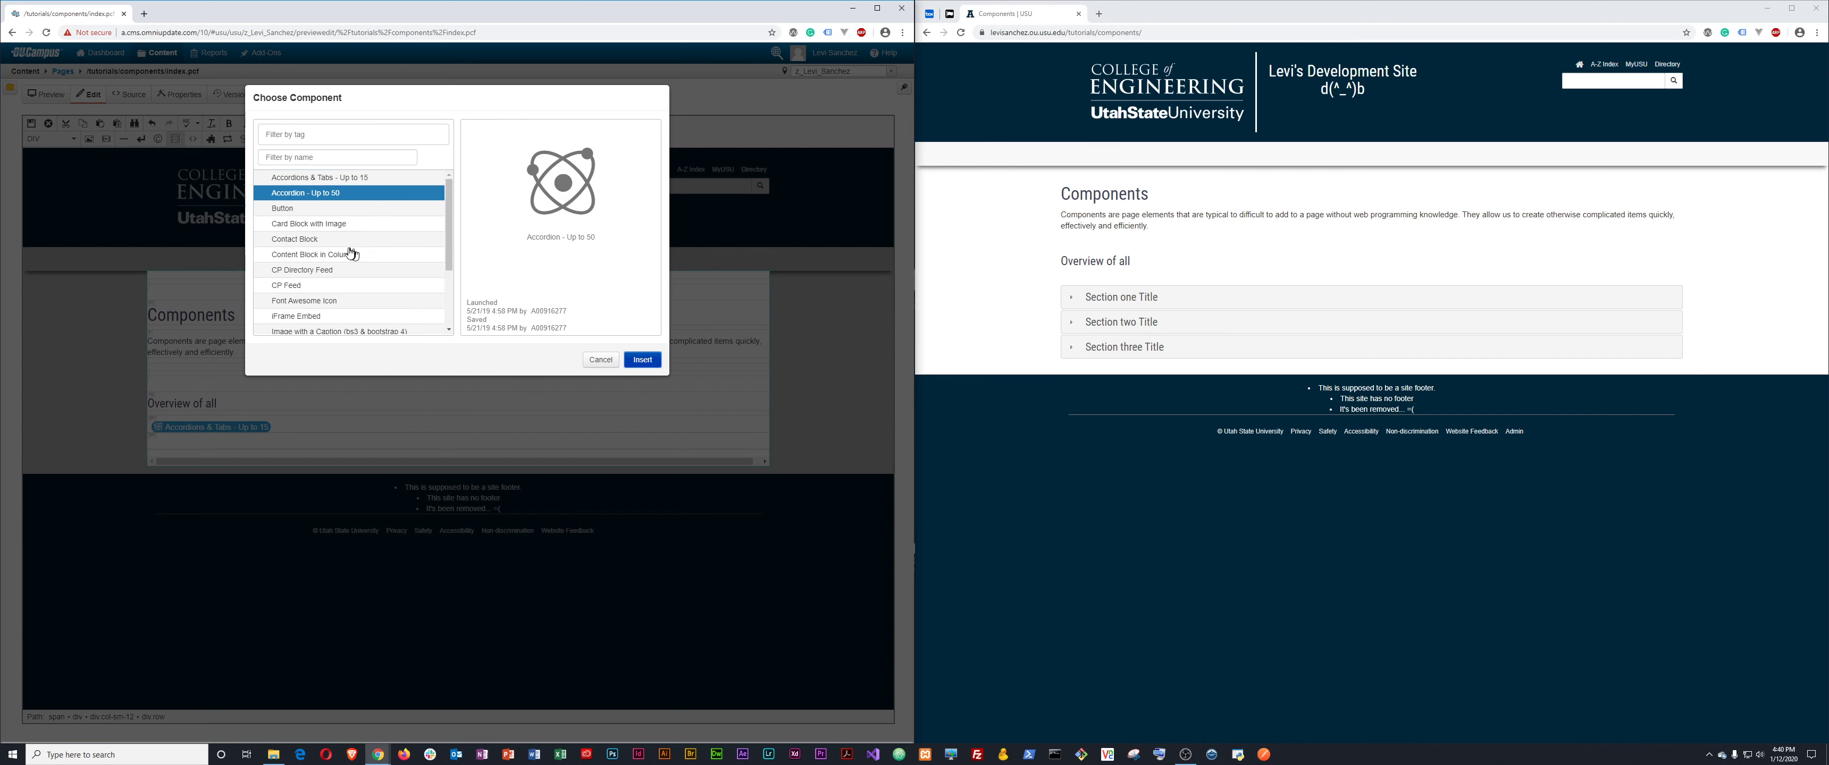
pyautogui.press('Return')
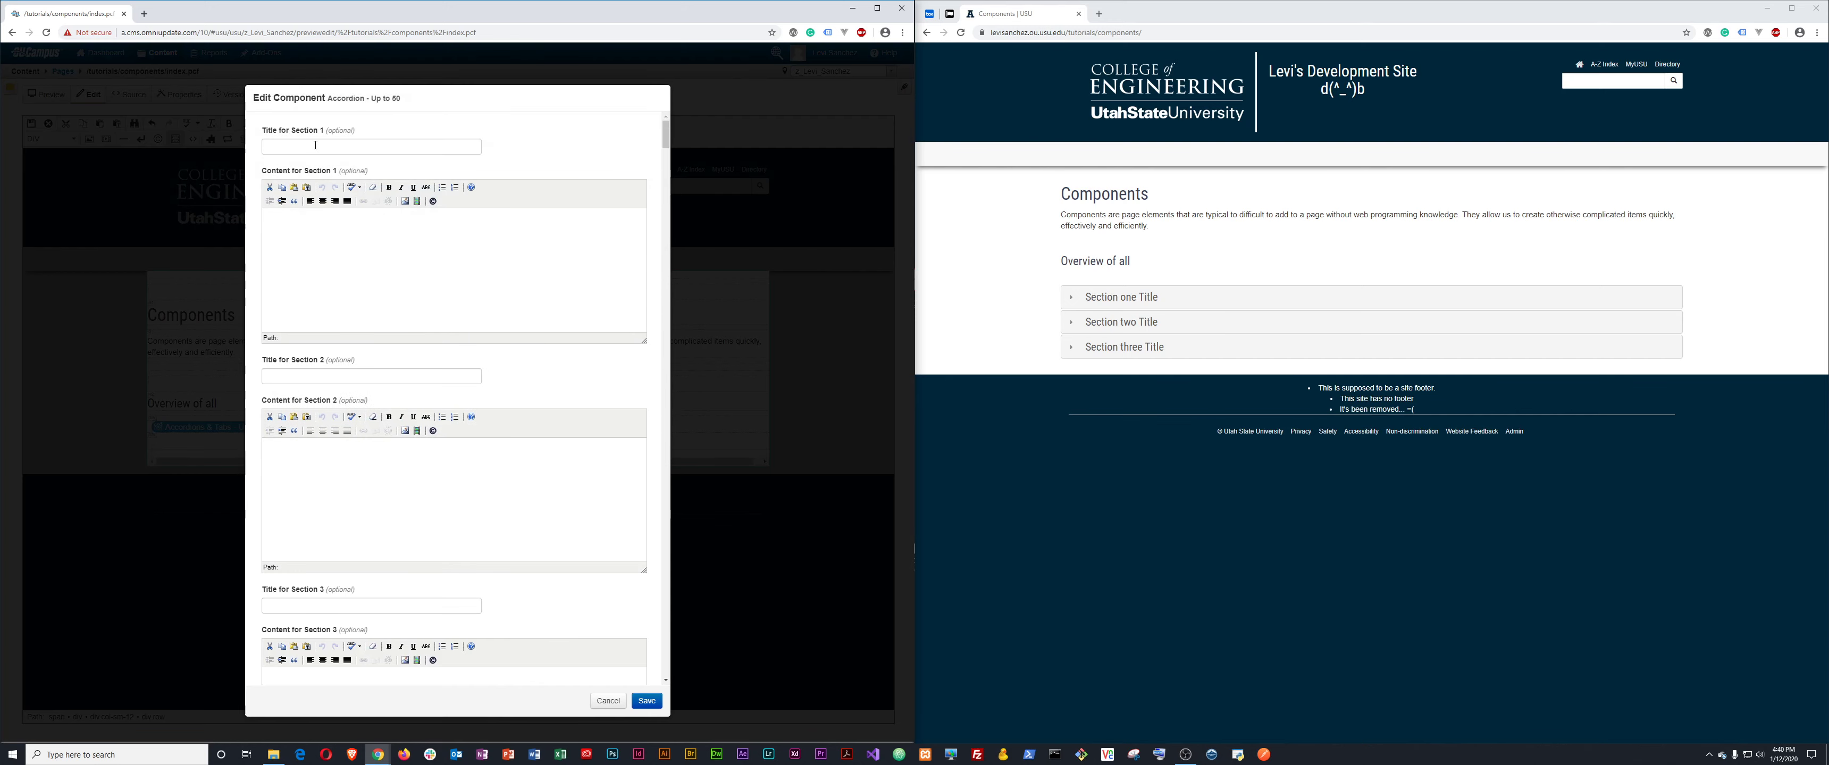
# Look through the accordion component's section fields down to section 50 and return to section 1.
pyautogui.scroll(-5, 408, 404)
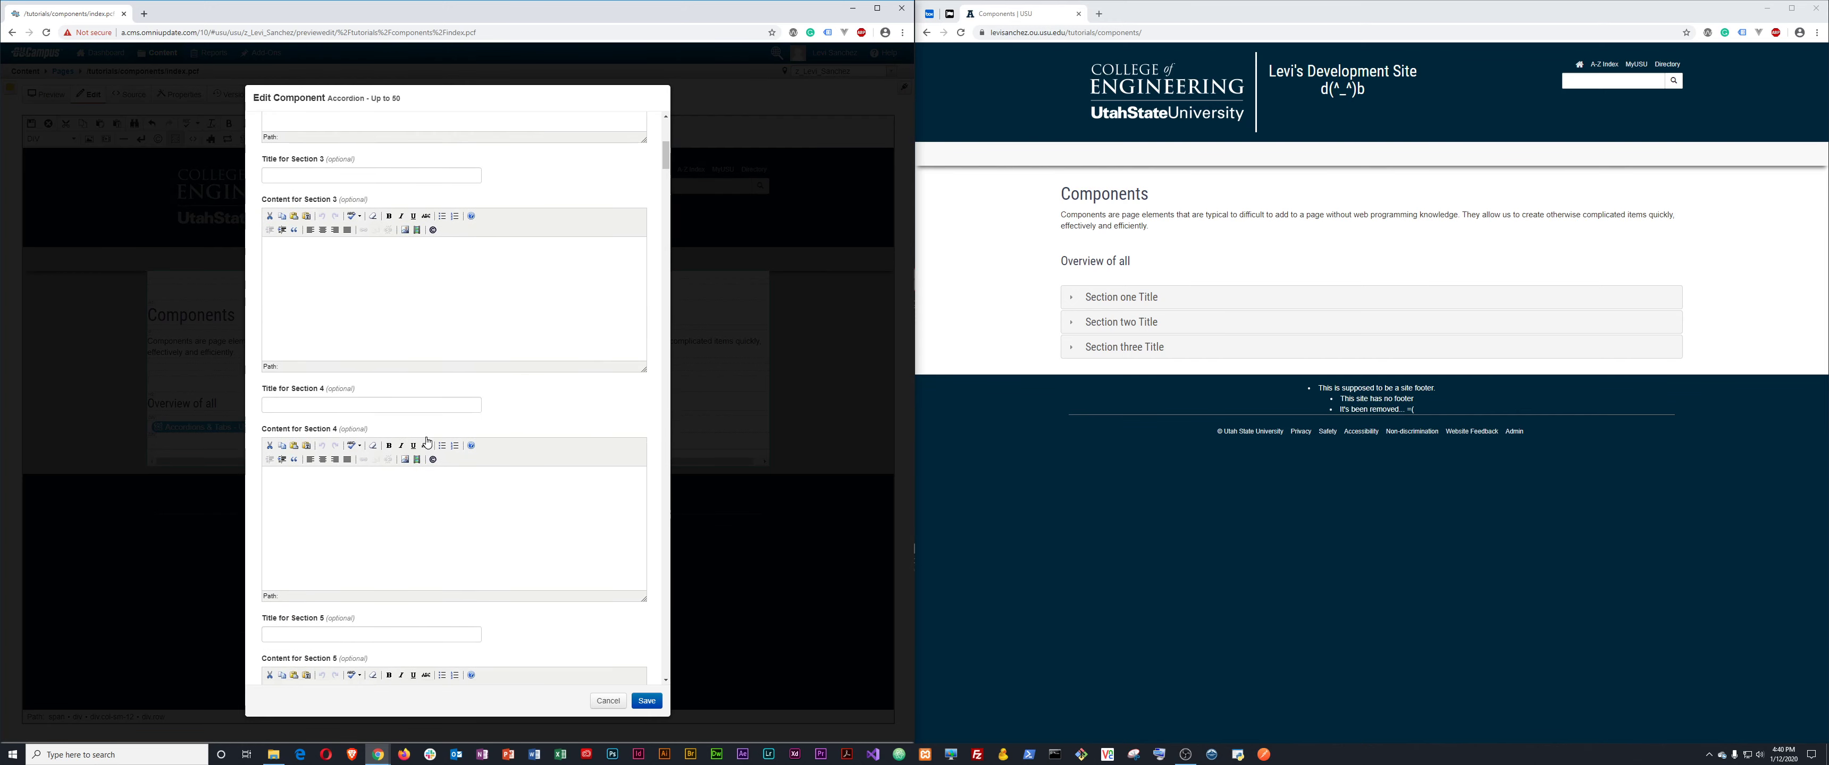
pyautogui.scroll(-9, 428, 442)
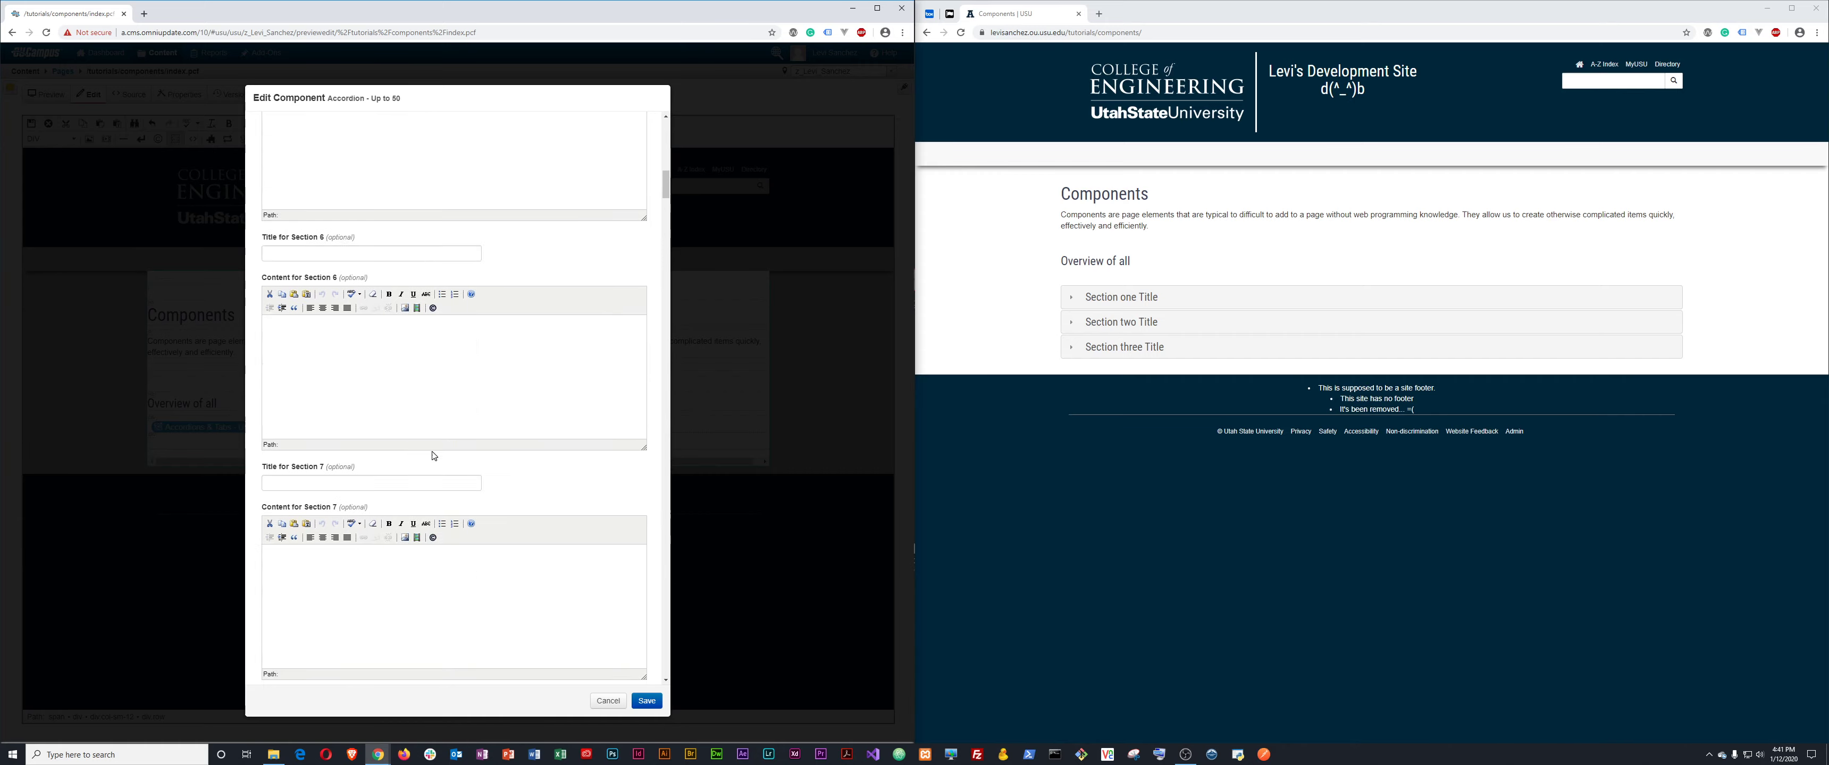
pyautogui.scroll(-20, 433, 456)
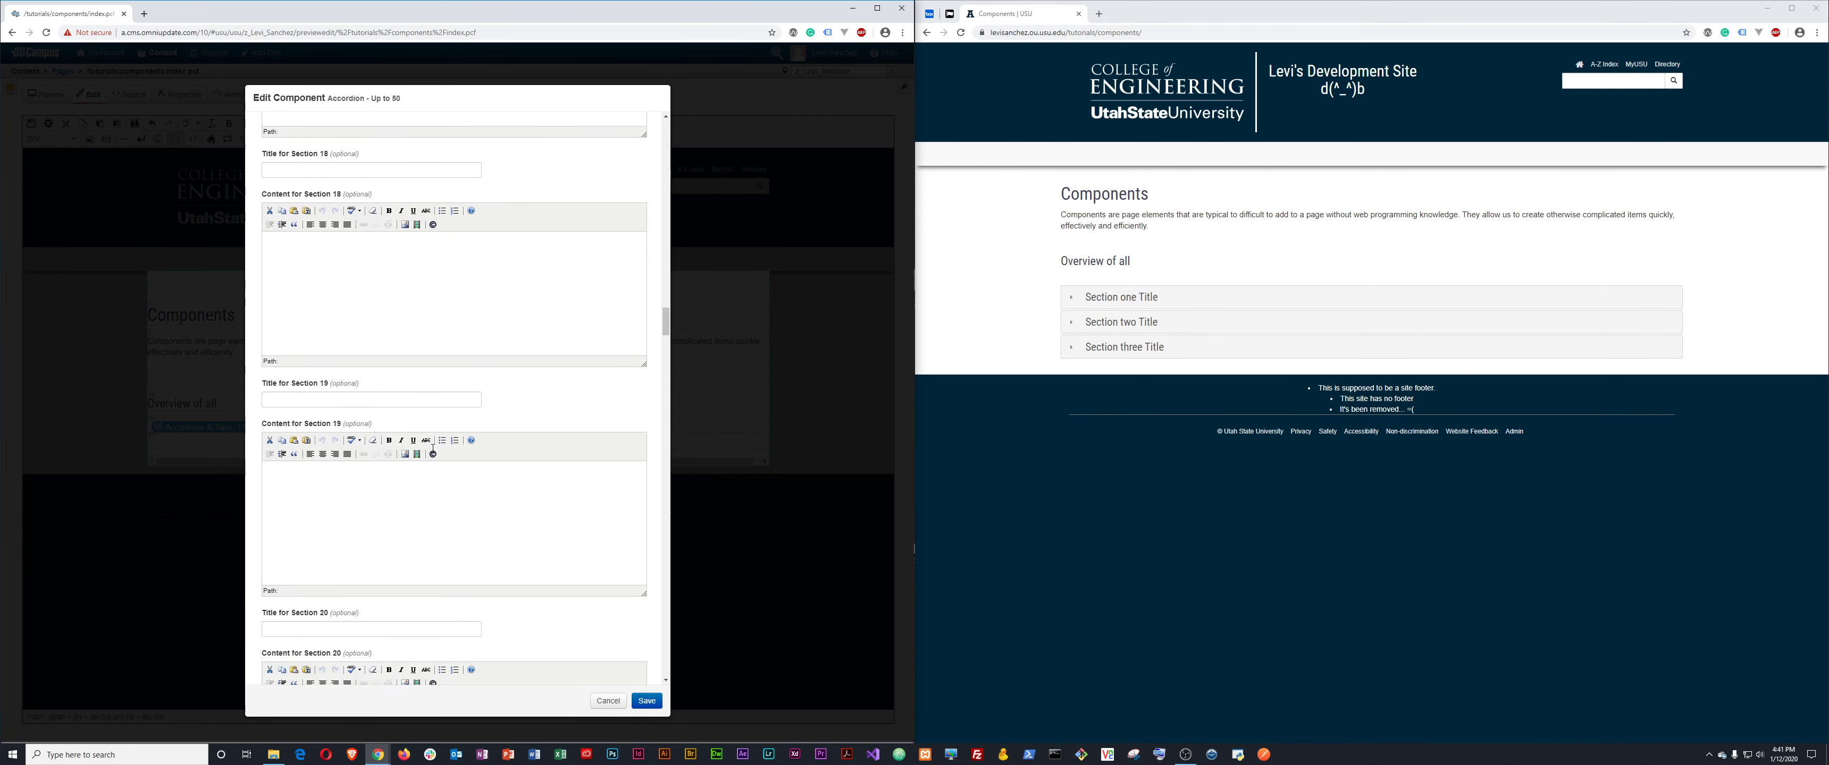
pyautogui.scroll(-20, 433, 449)
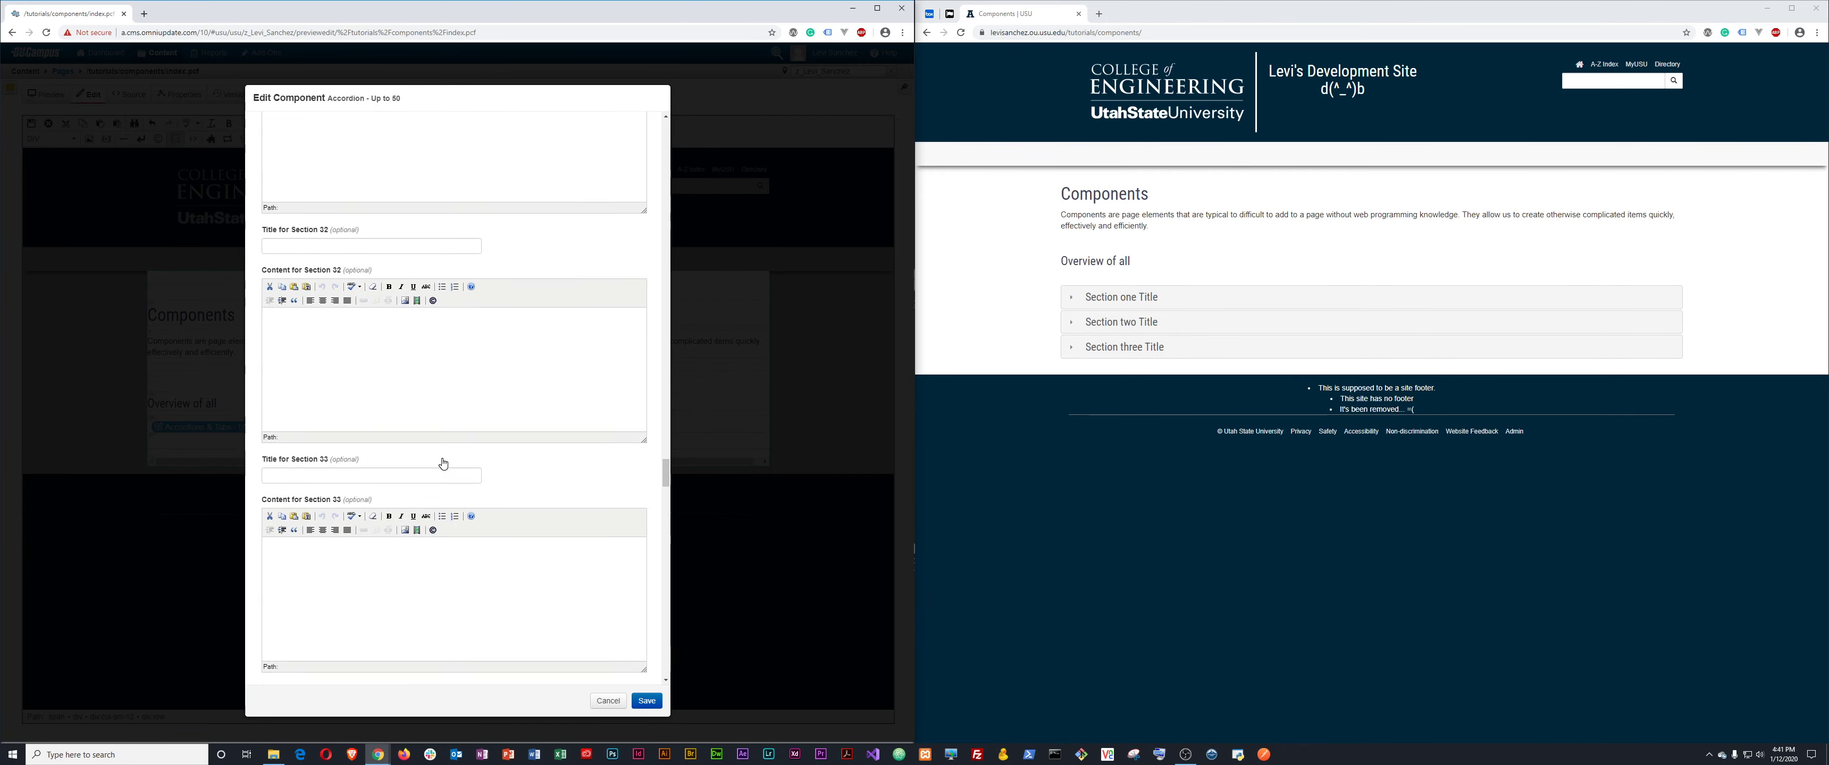
pyautogui.scroll(-20, 443, 463)
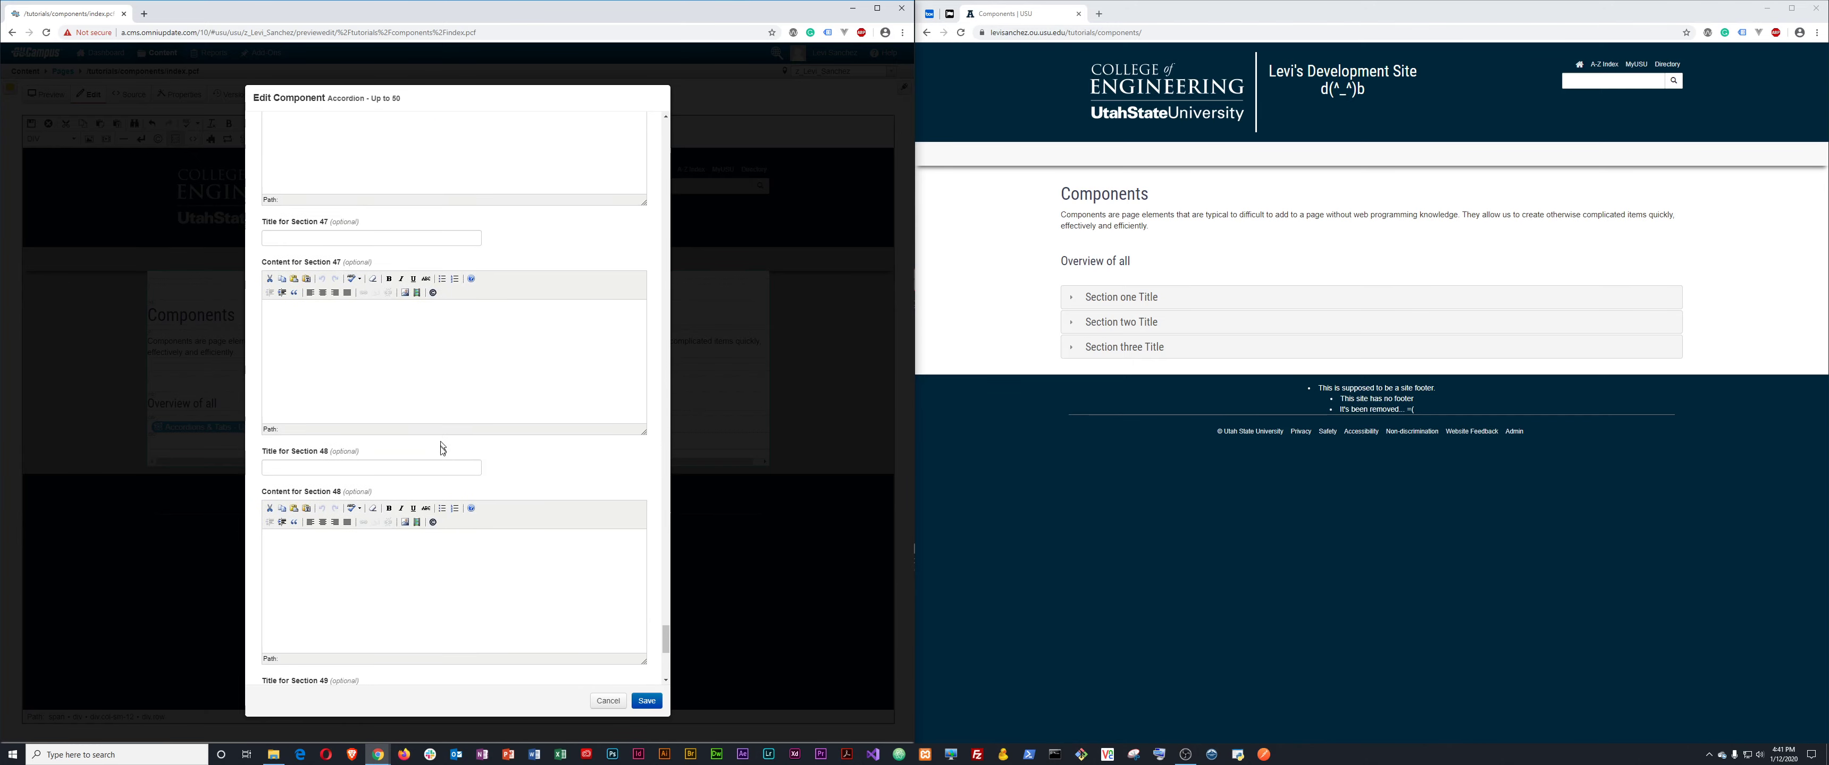
pyautogui.scroll(-6, 442, 449)
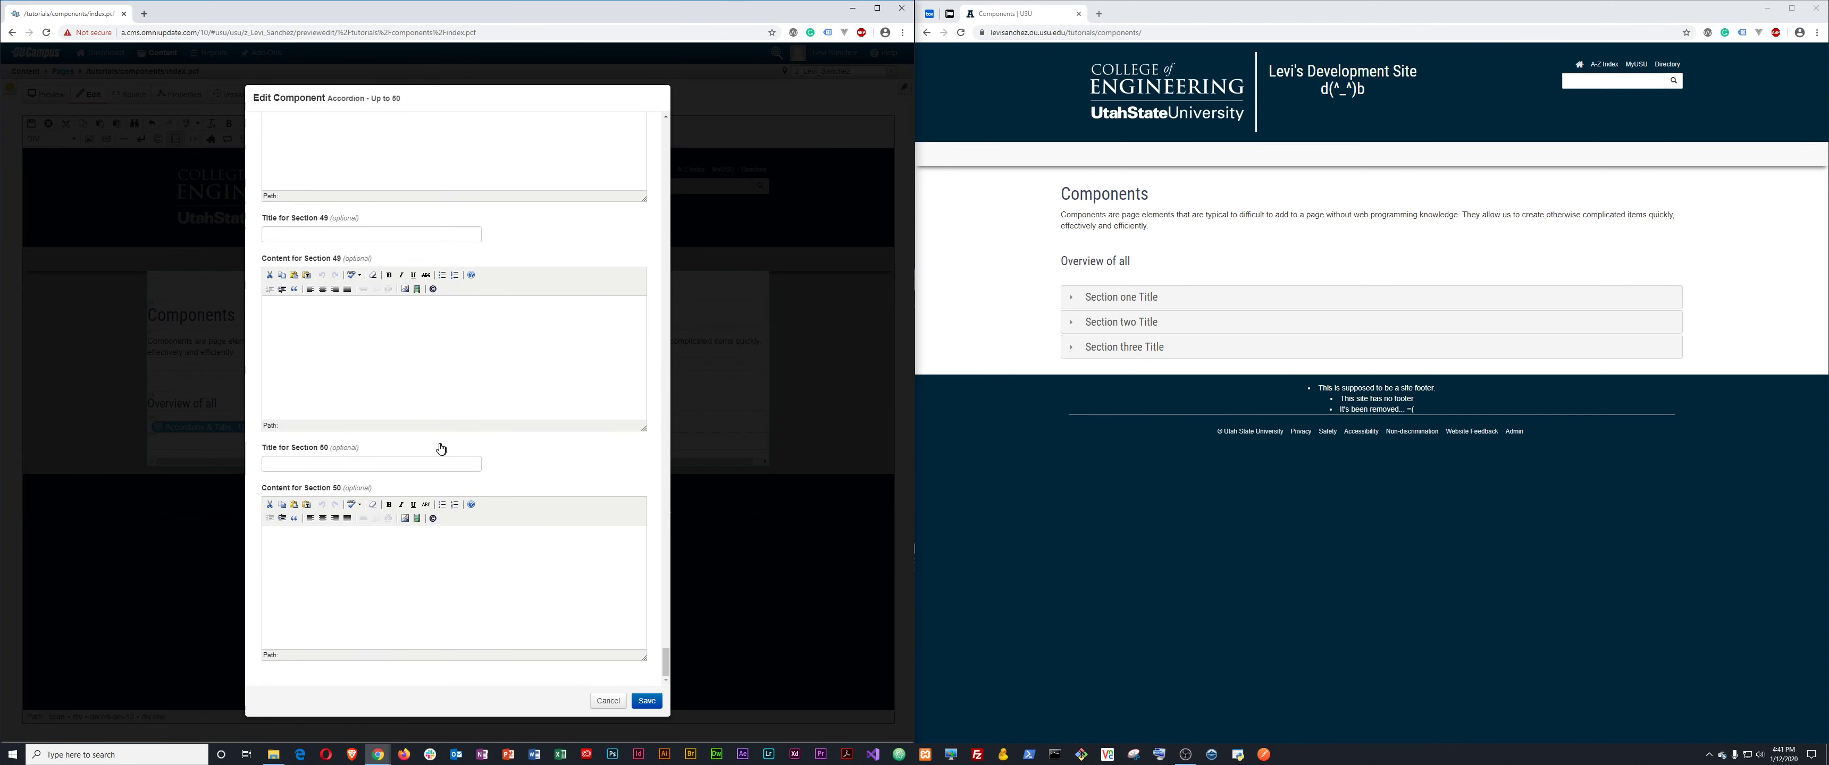
pyautogui.click(669, 135)
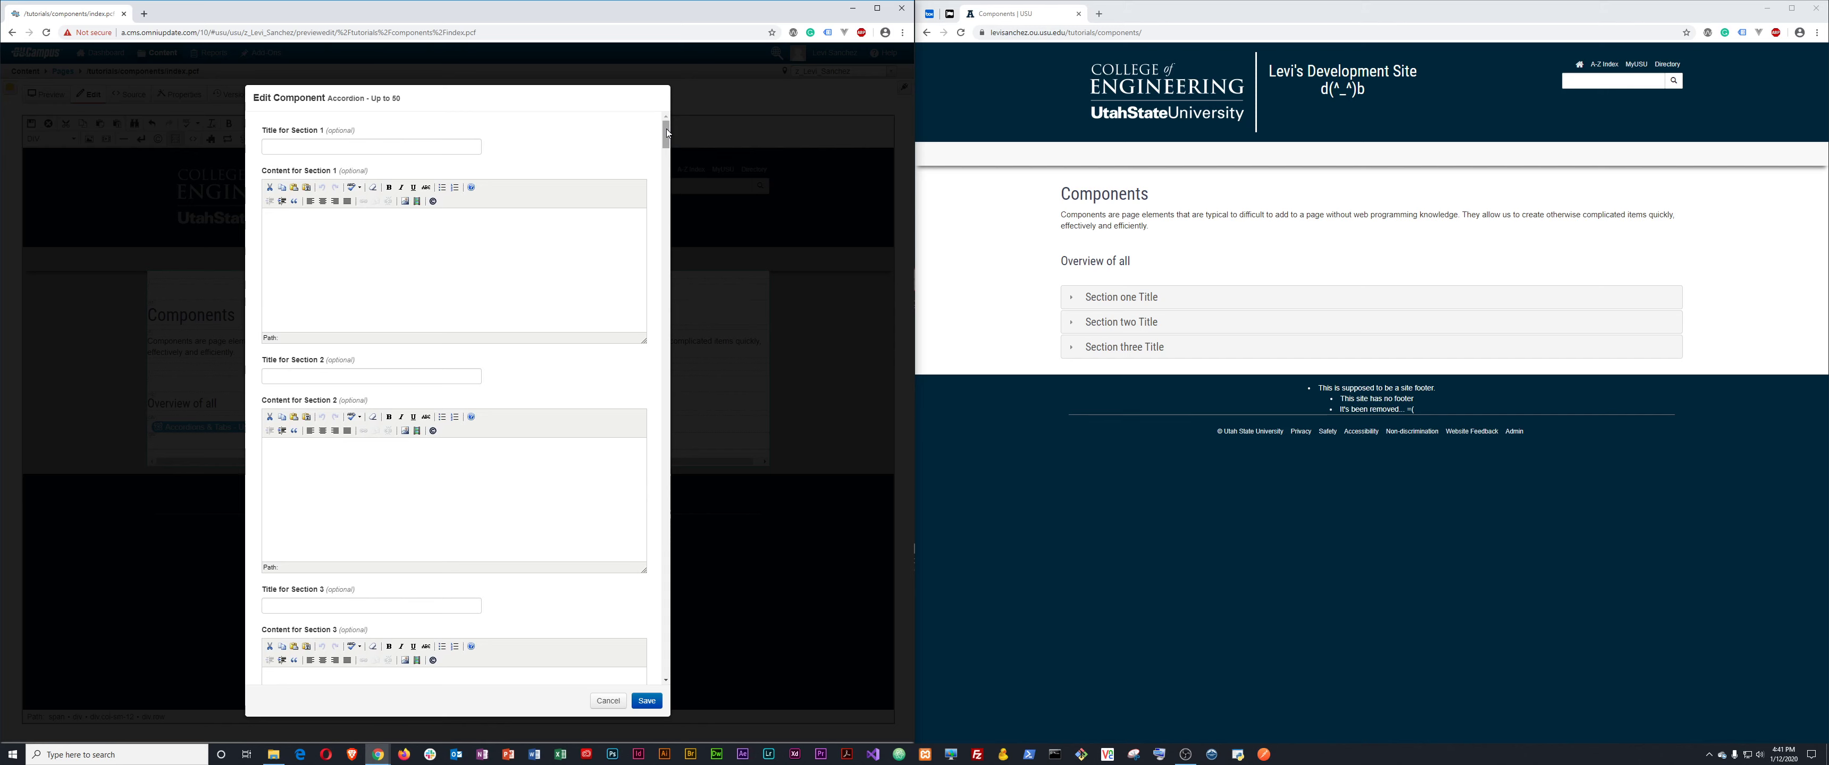
# Title the first two sections "Title Section 1" and "Title Section 2", with contents "Content of Section number one" and "Content of Section two".
pyautogui.click(354, 144)
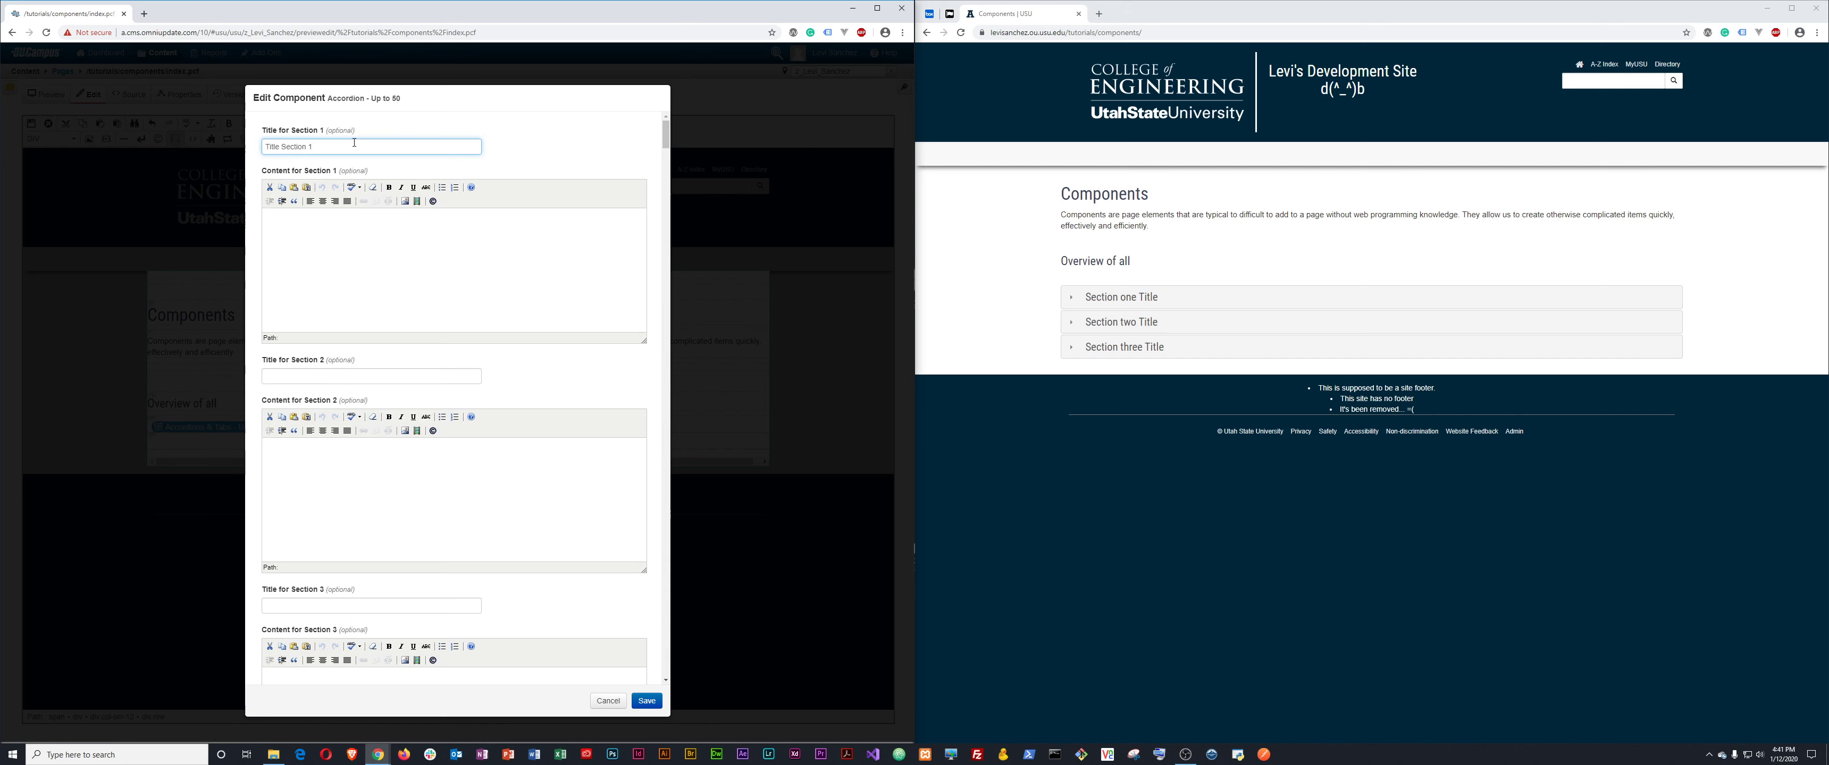
pyautogui.click(317, 235)
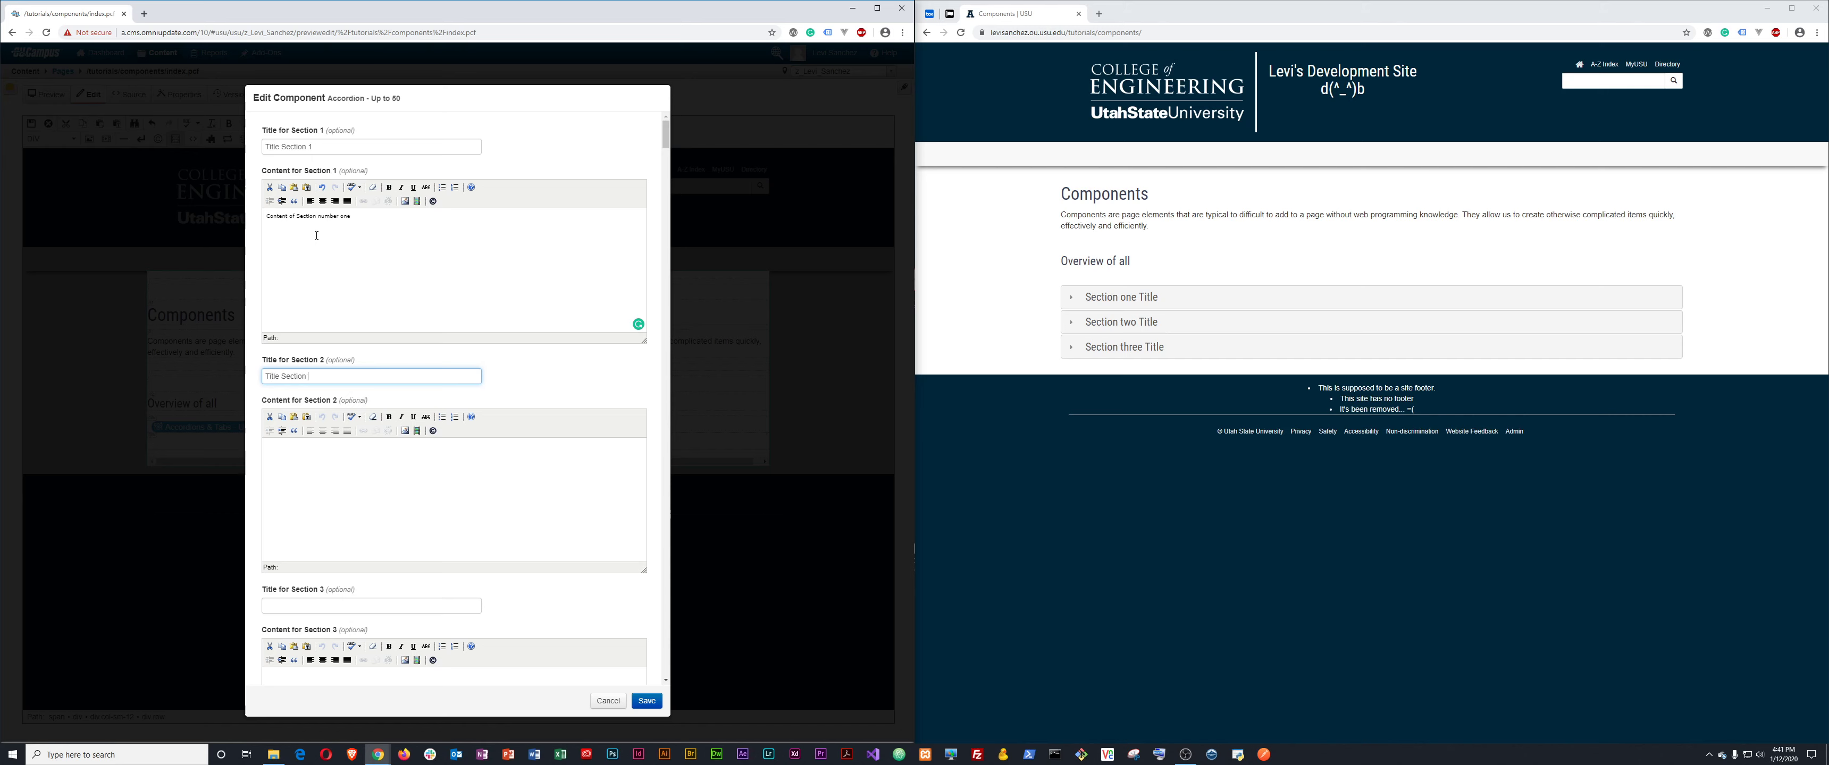
pyautogui.click(317, 235)
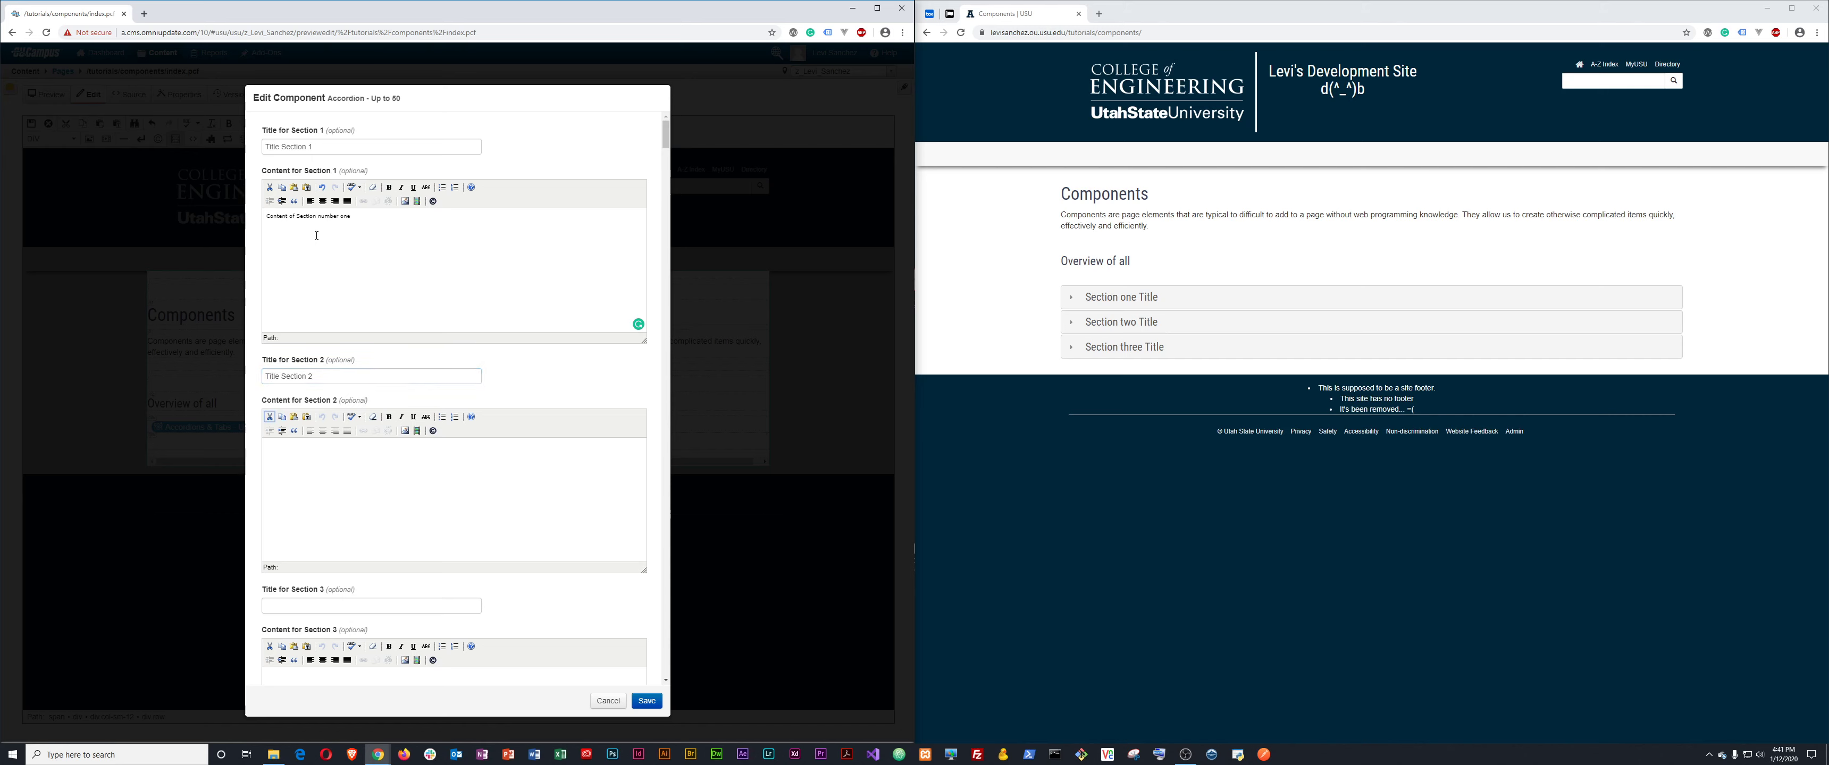
pyautogui.press('Tab')
pyautogui.scroll(-2, 363, 297)
# Title section 3 "Title Section Three", enter a line about section three's unique content, and save the accordion component.
pyautogui.click(324, 447)
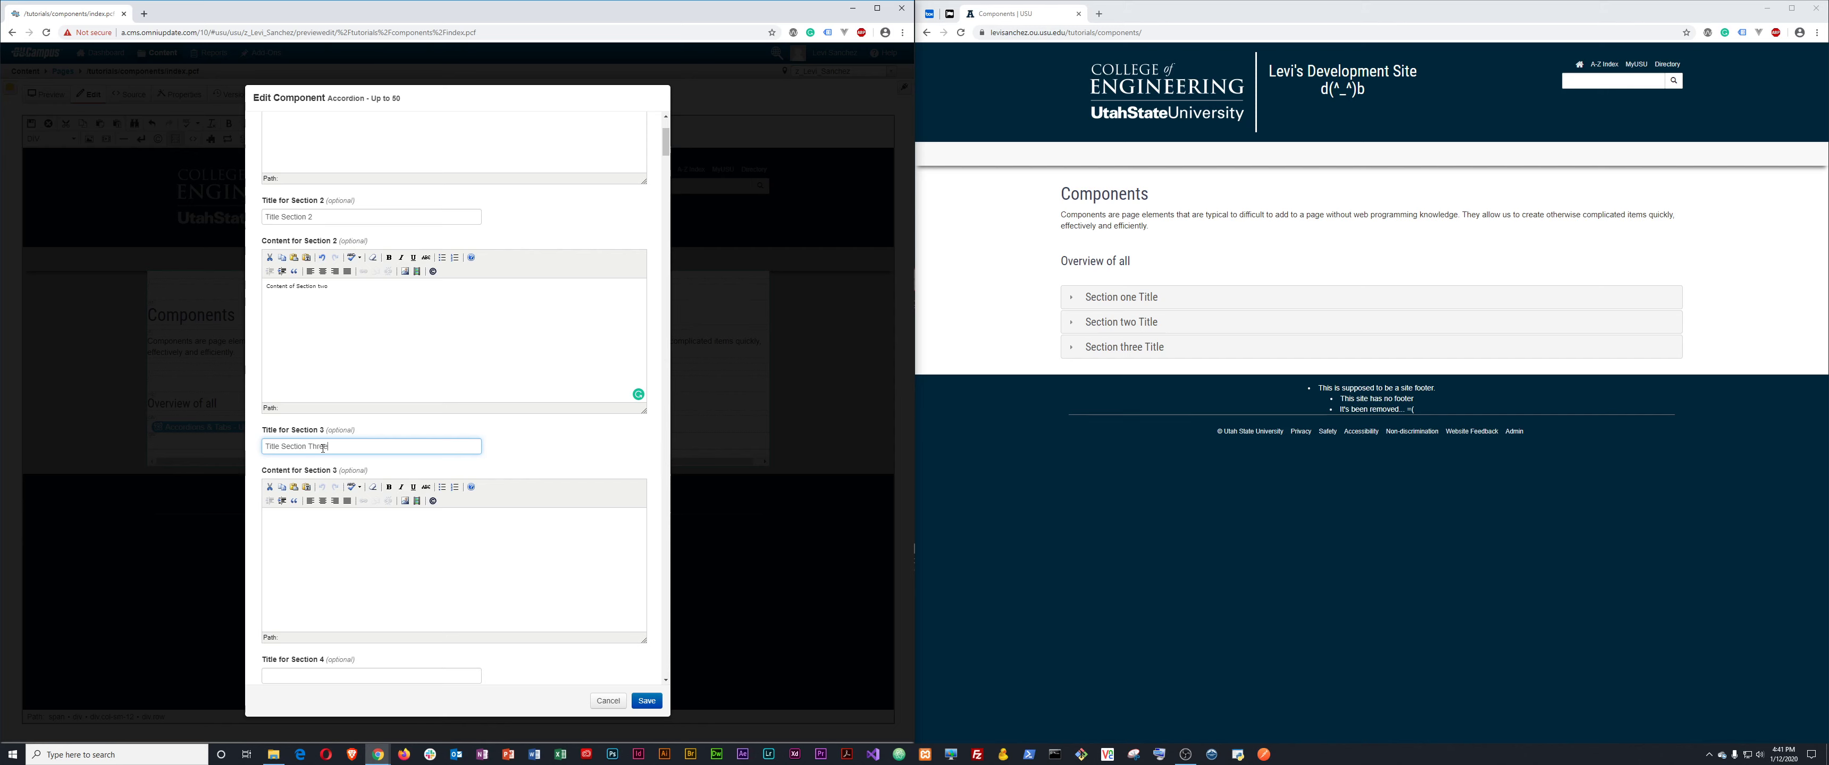
pyautogui.click(314, 552)
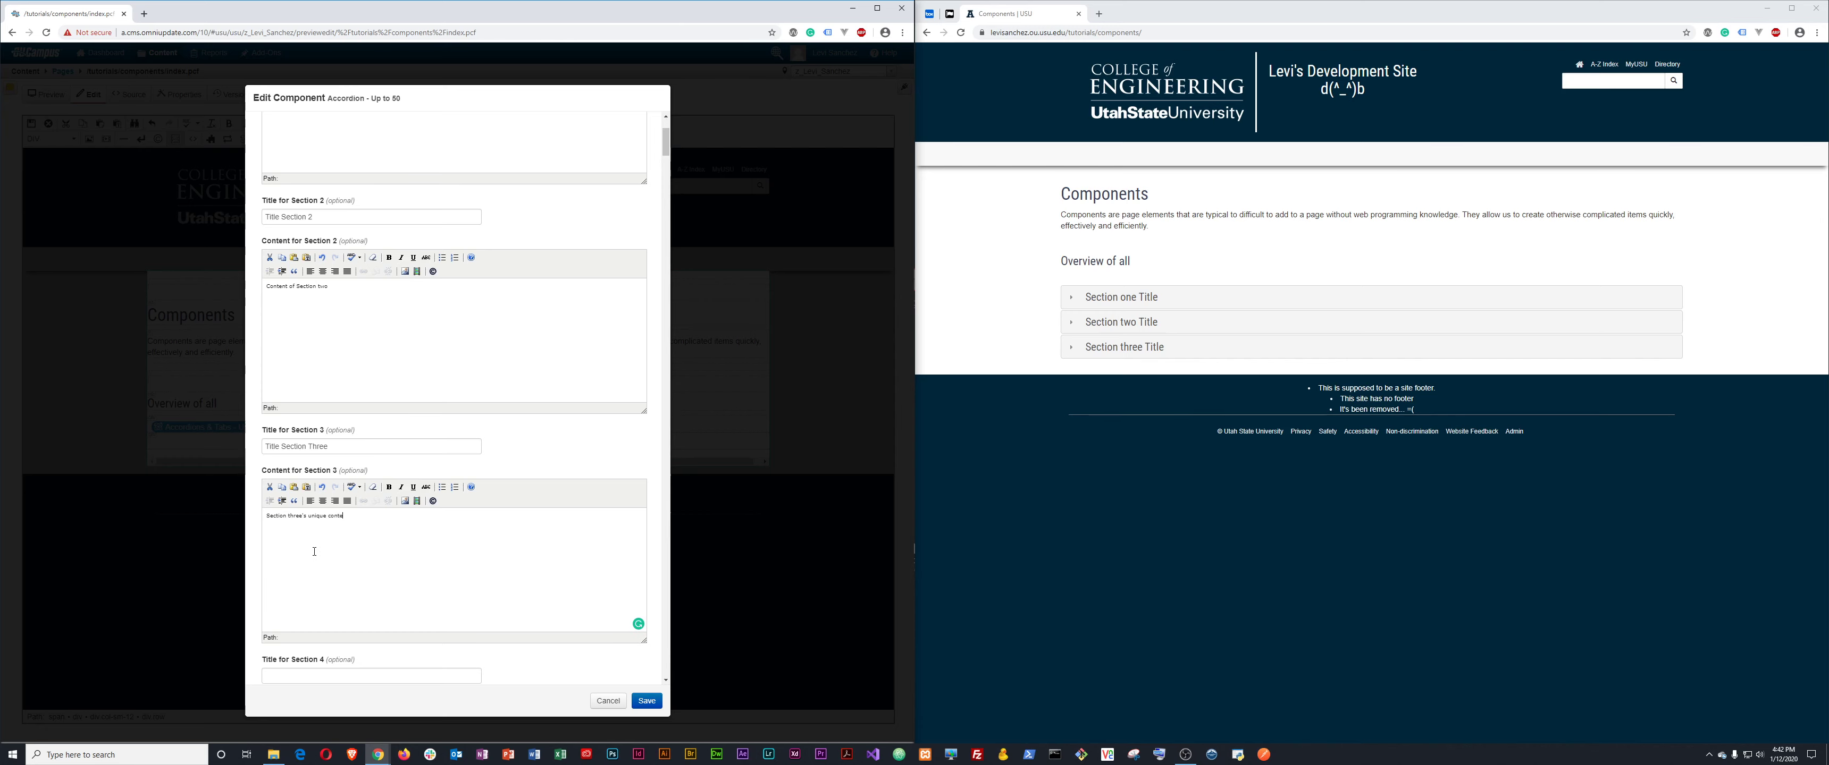
pyautogui.click(647, 702)
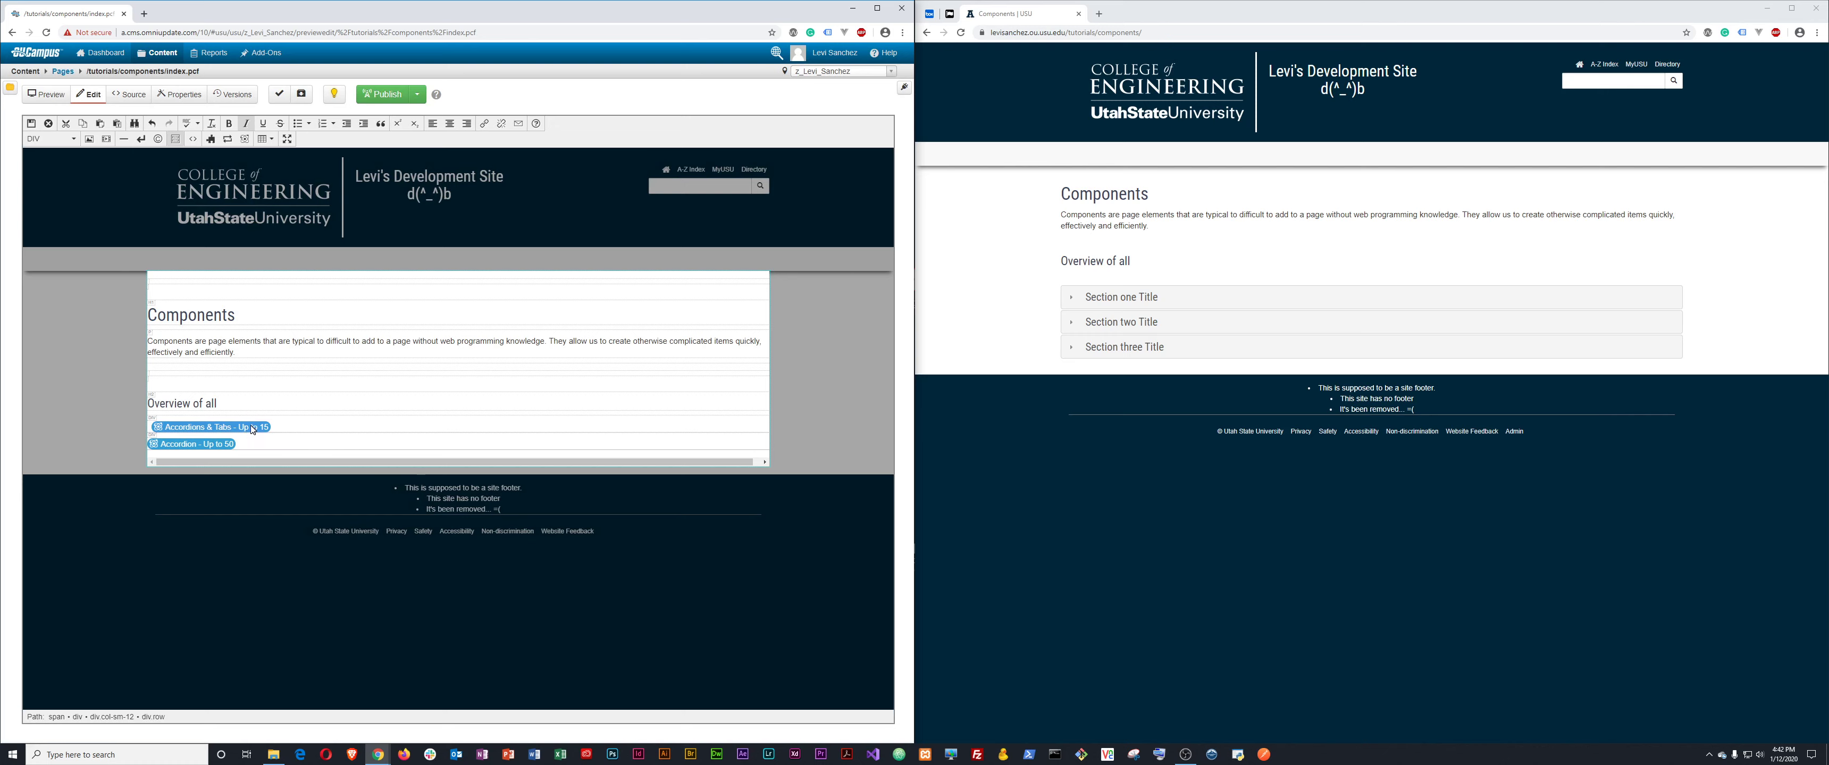
# Change the Accordions & Tabs component to display its content as tabs, and save the page.
pyautogui.click(222, 428)
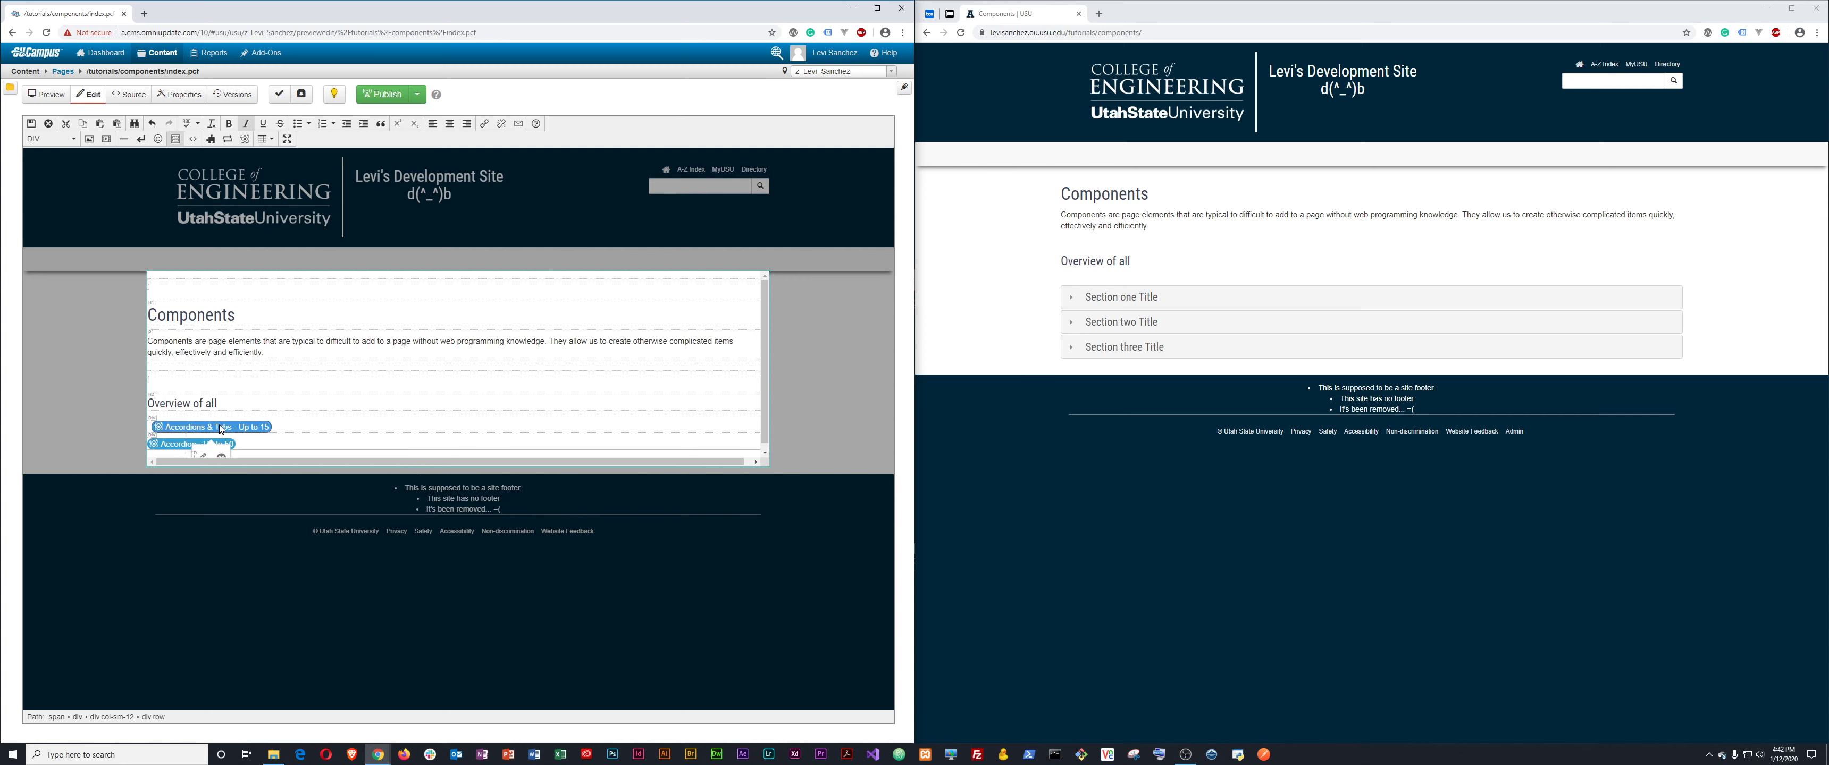
pyautogui.click(201, 452)
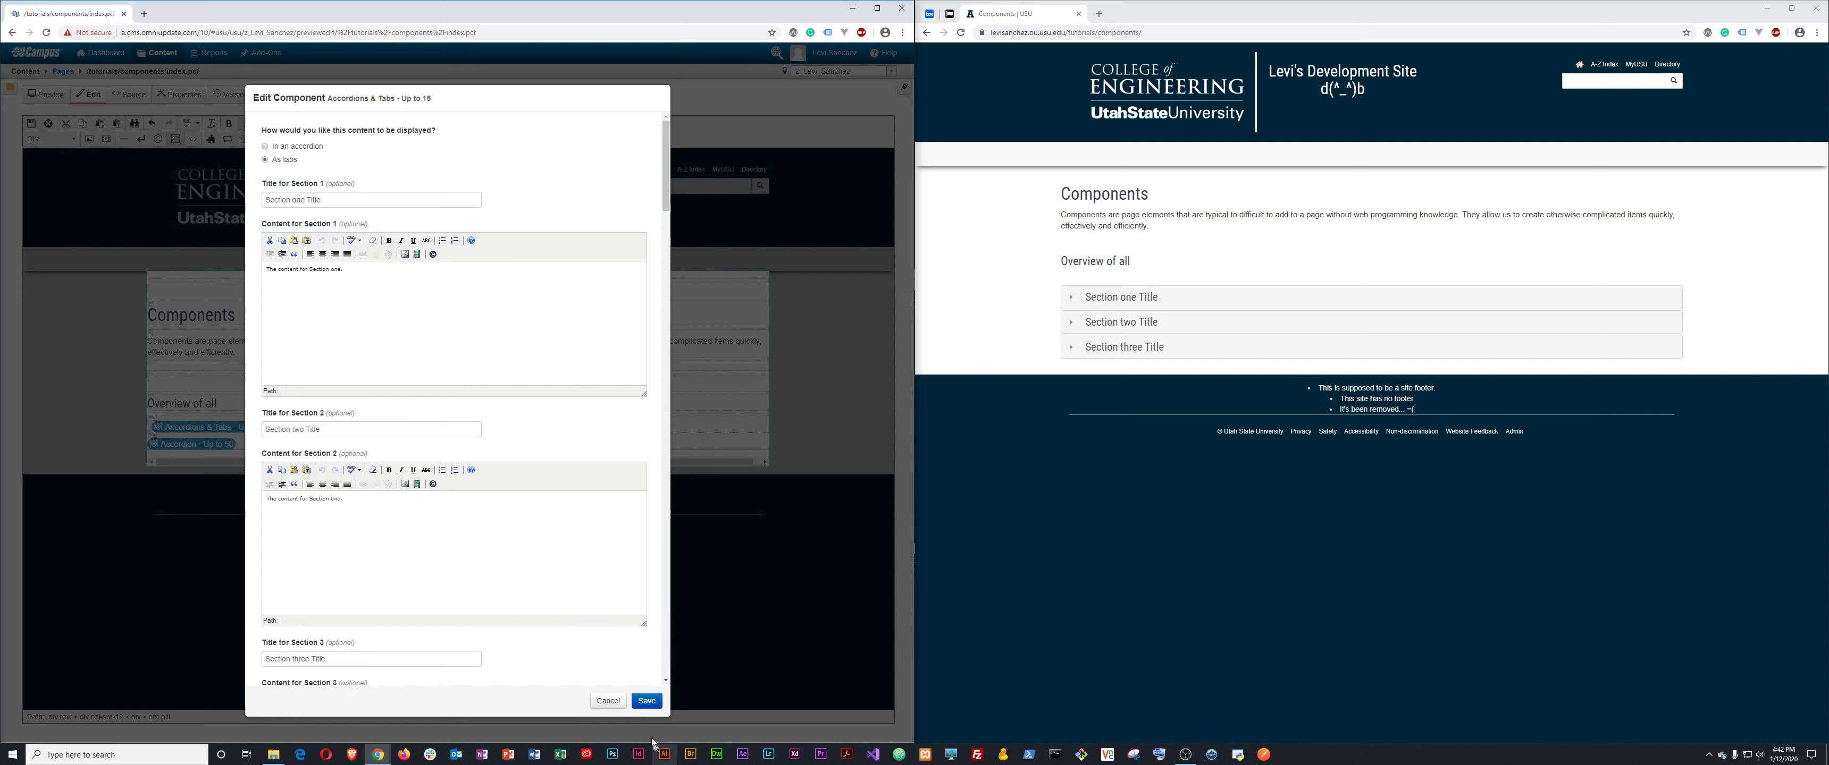
pyautogui.click(654, 706)
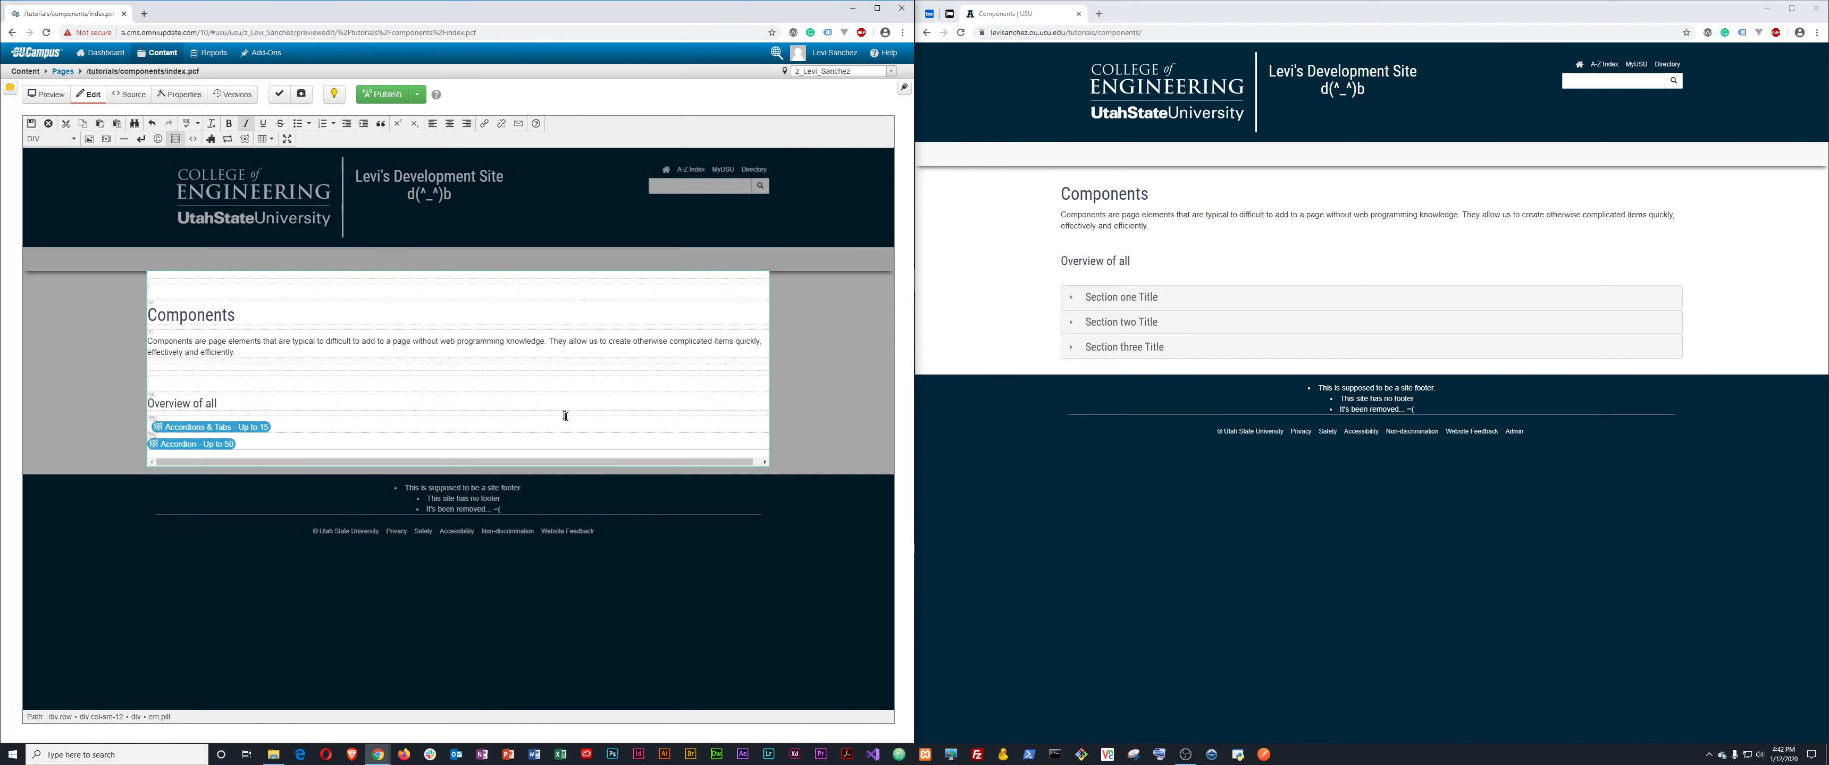
pyautogui.click(31, 122)
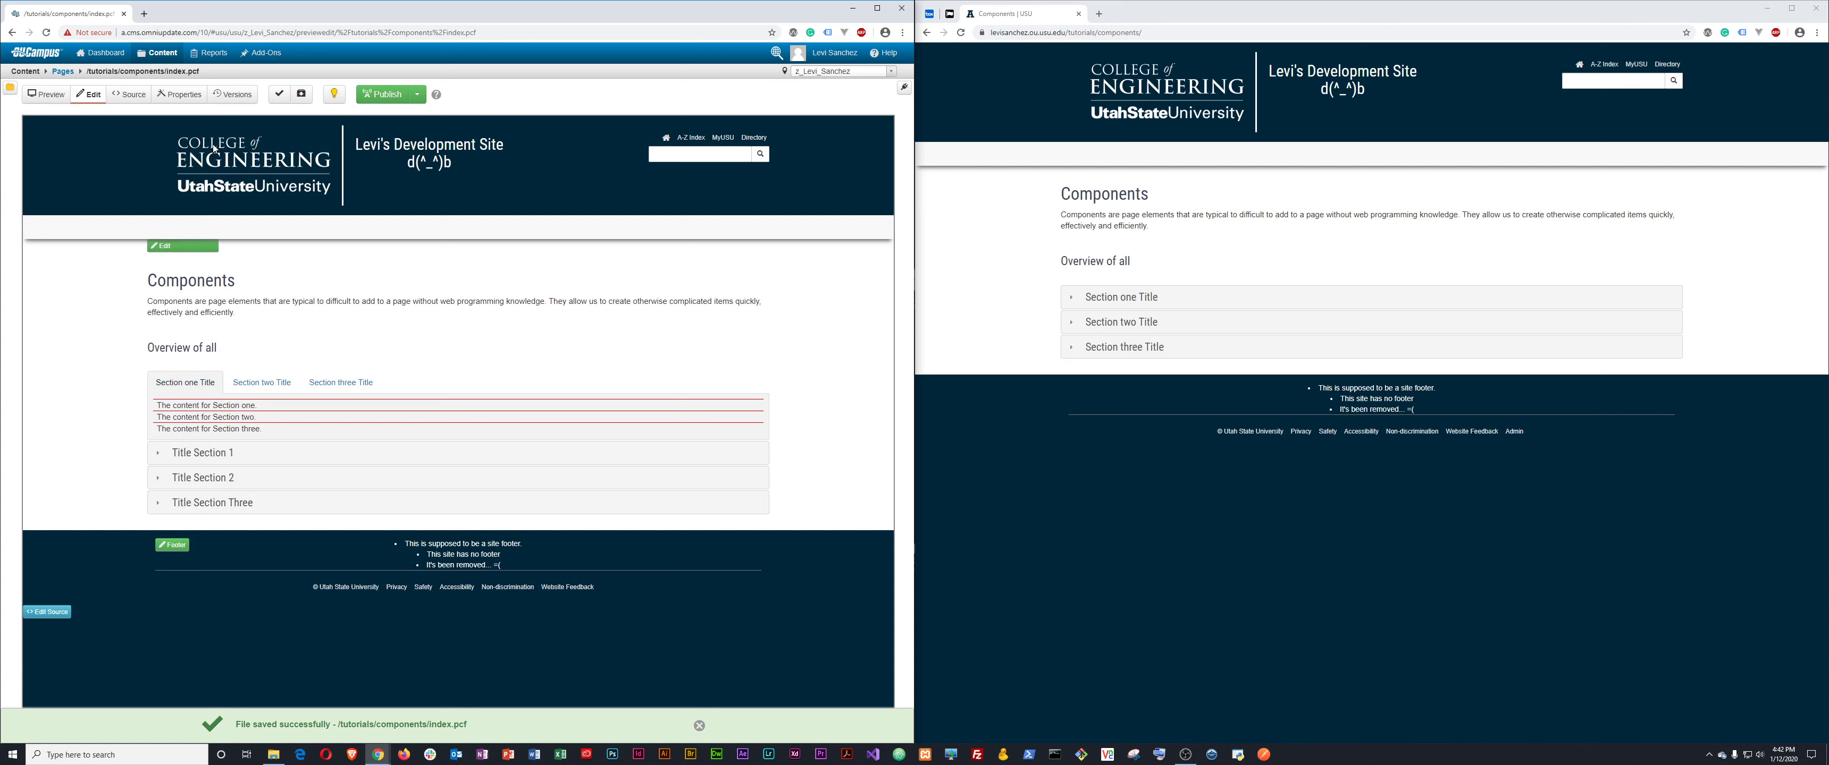
# Reopen the page content for editing and add an empty line after each of the two components.
pyautogui.click(199, 247)
pyautogui.click(287, 389)
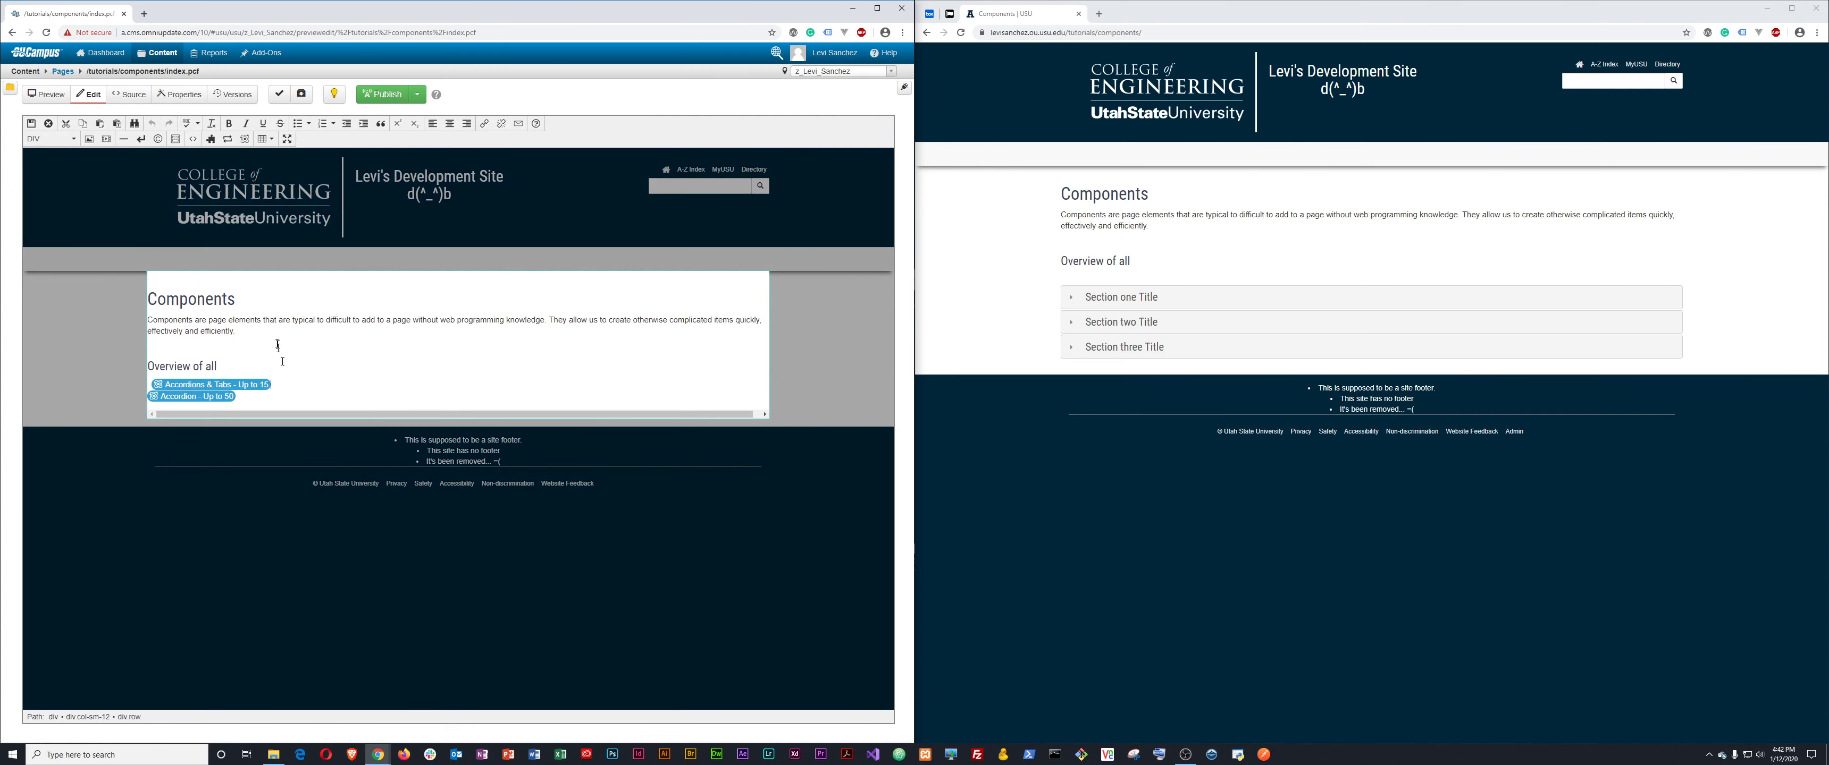
pyautogui.press('Return')
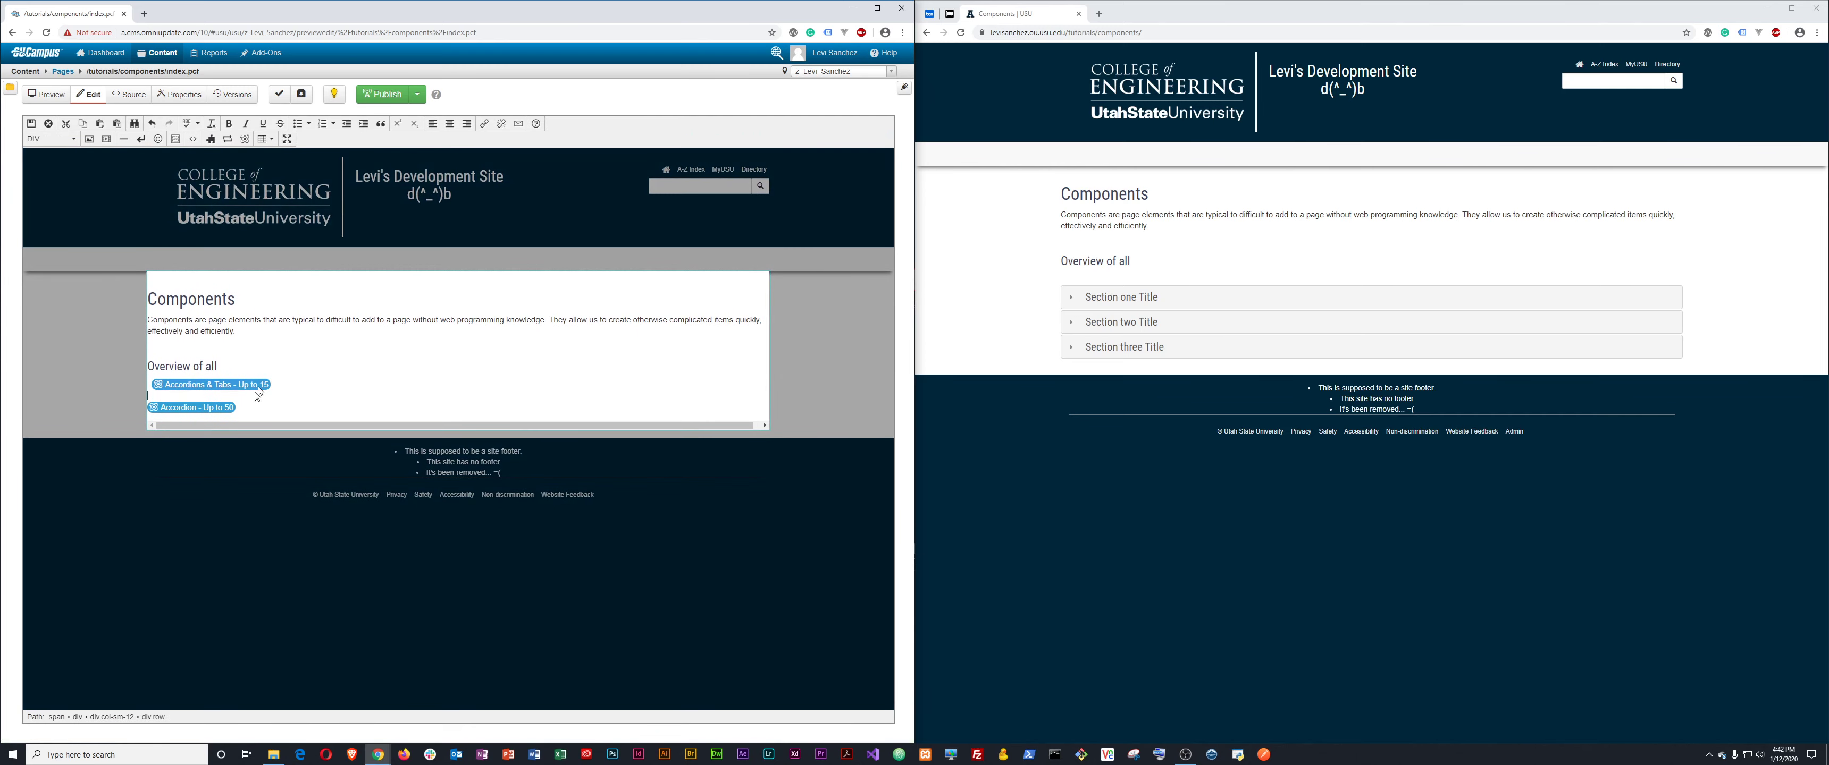
pyautogui.click(251, 406)
pyautogui.press('Return')
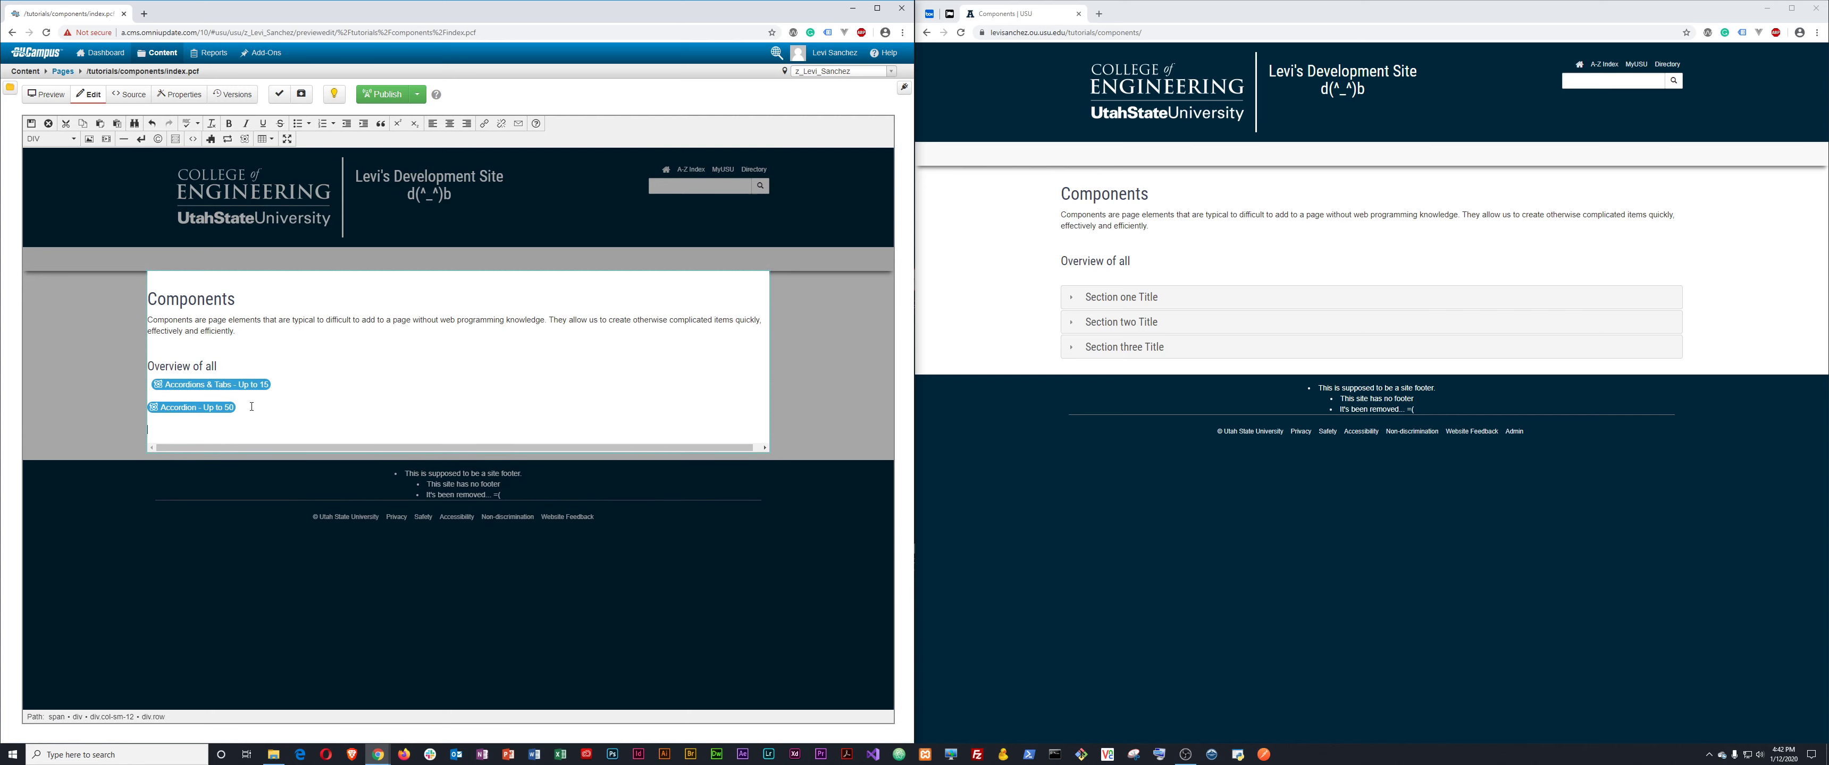
# Save the Components page with its new spacing and publish it.
pyautogui.click(31, 123)
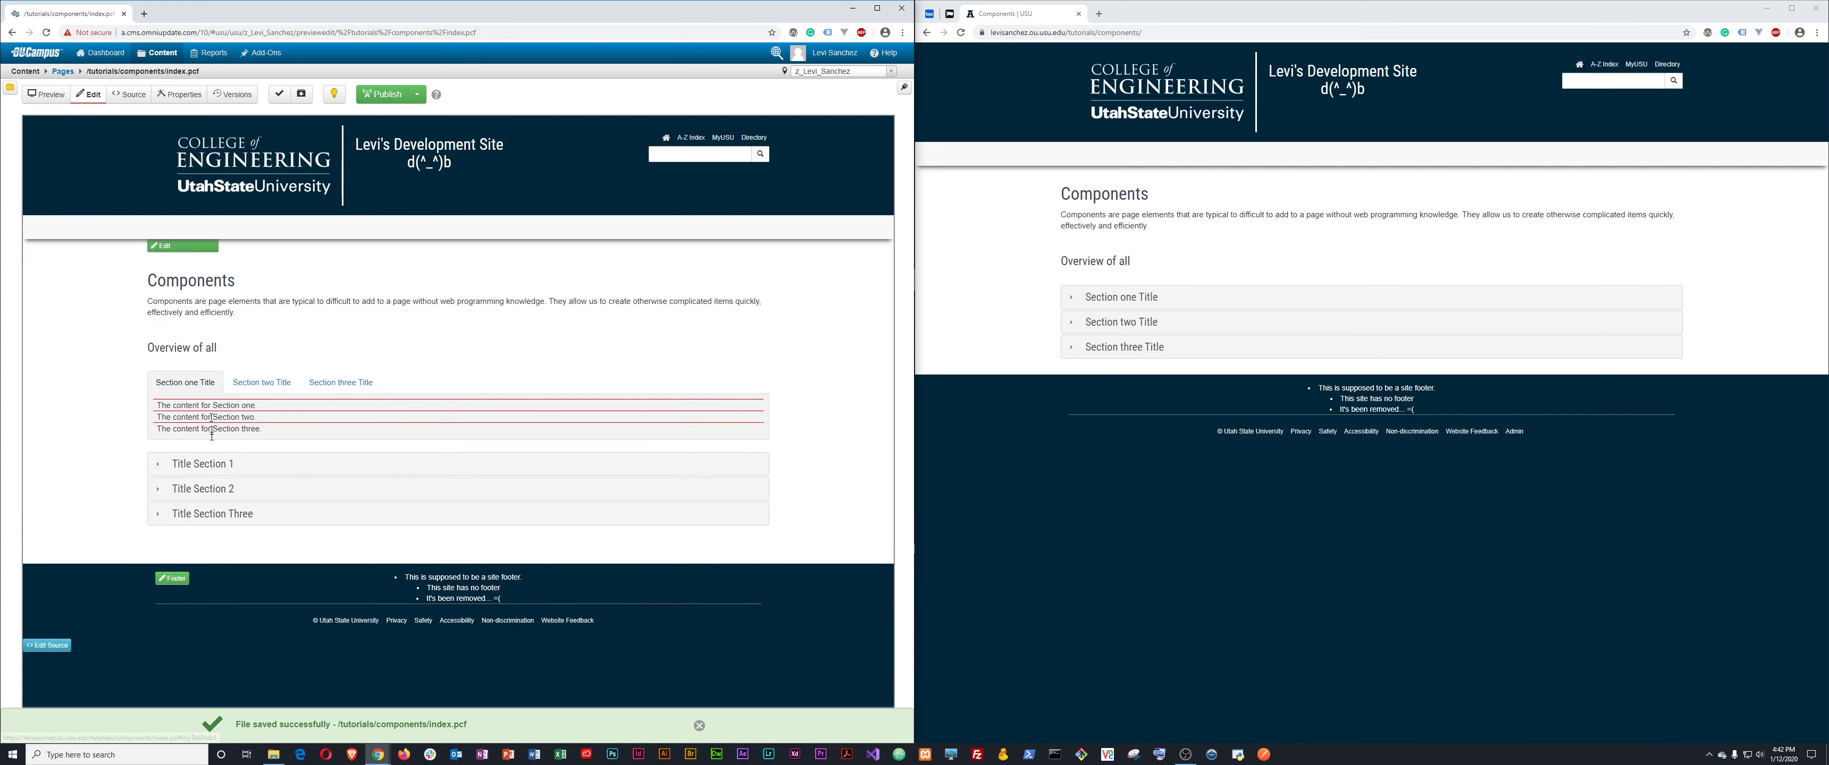
pyautogui.click(380, 95)
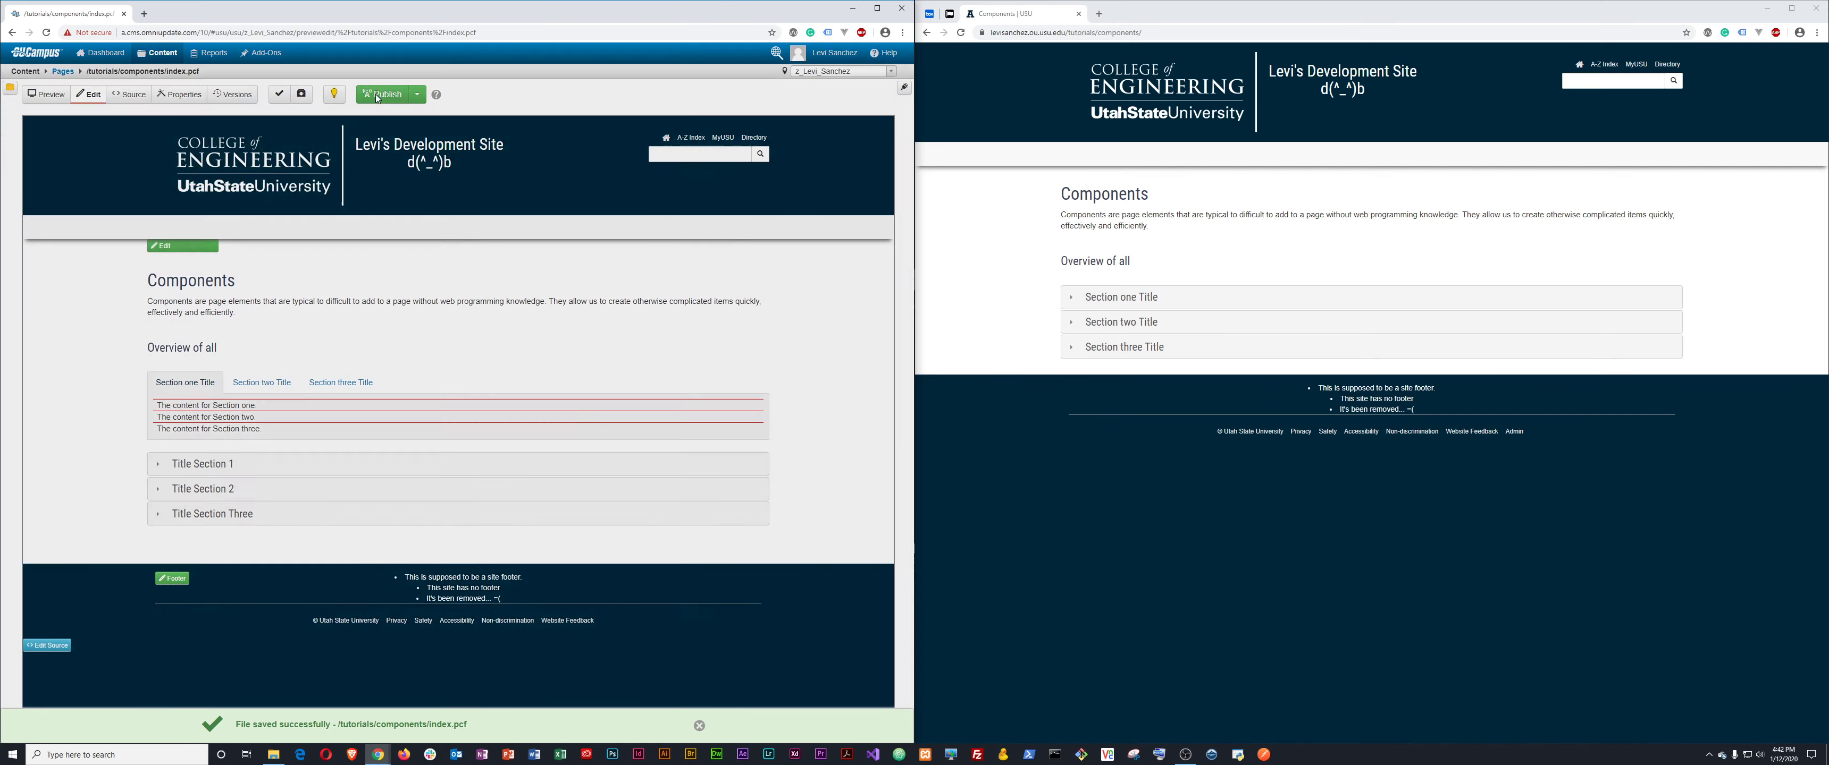
pyautogui.click(586, 370)
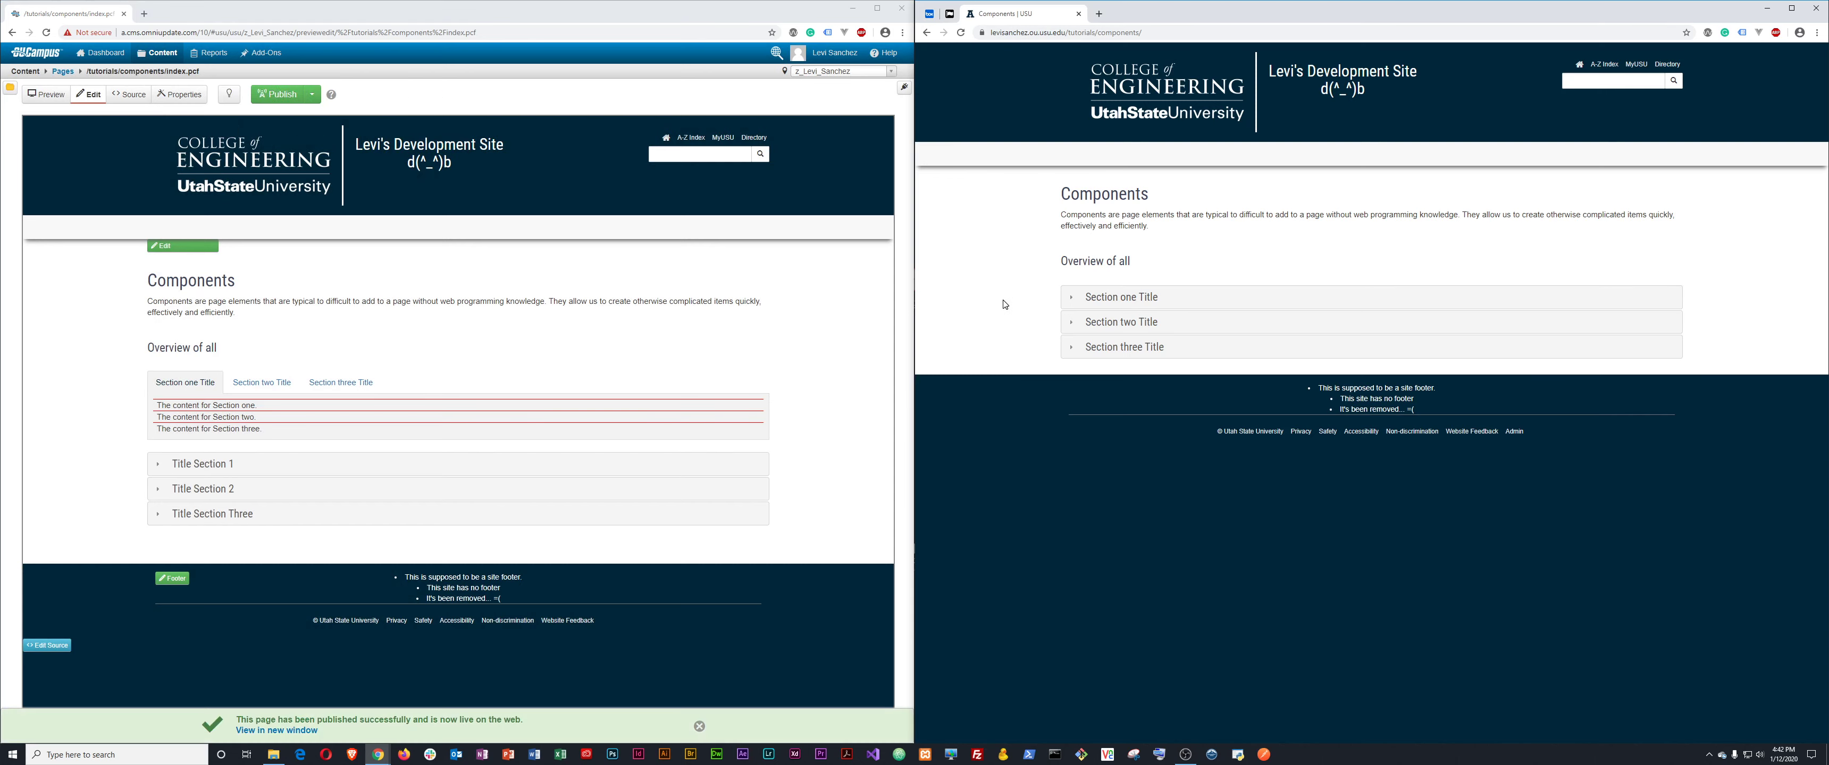
# Reload the live page and expand accordion sections 2, Three and 1 to check their content, then collapse section 1.
pyautogui.press('F5')
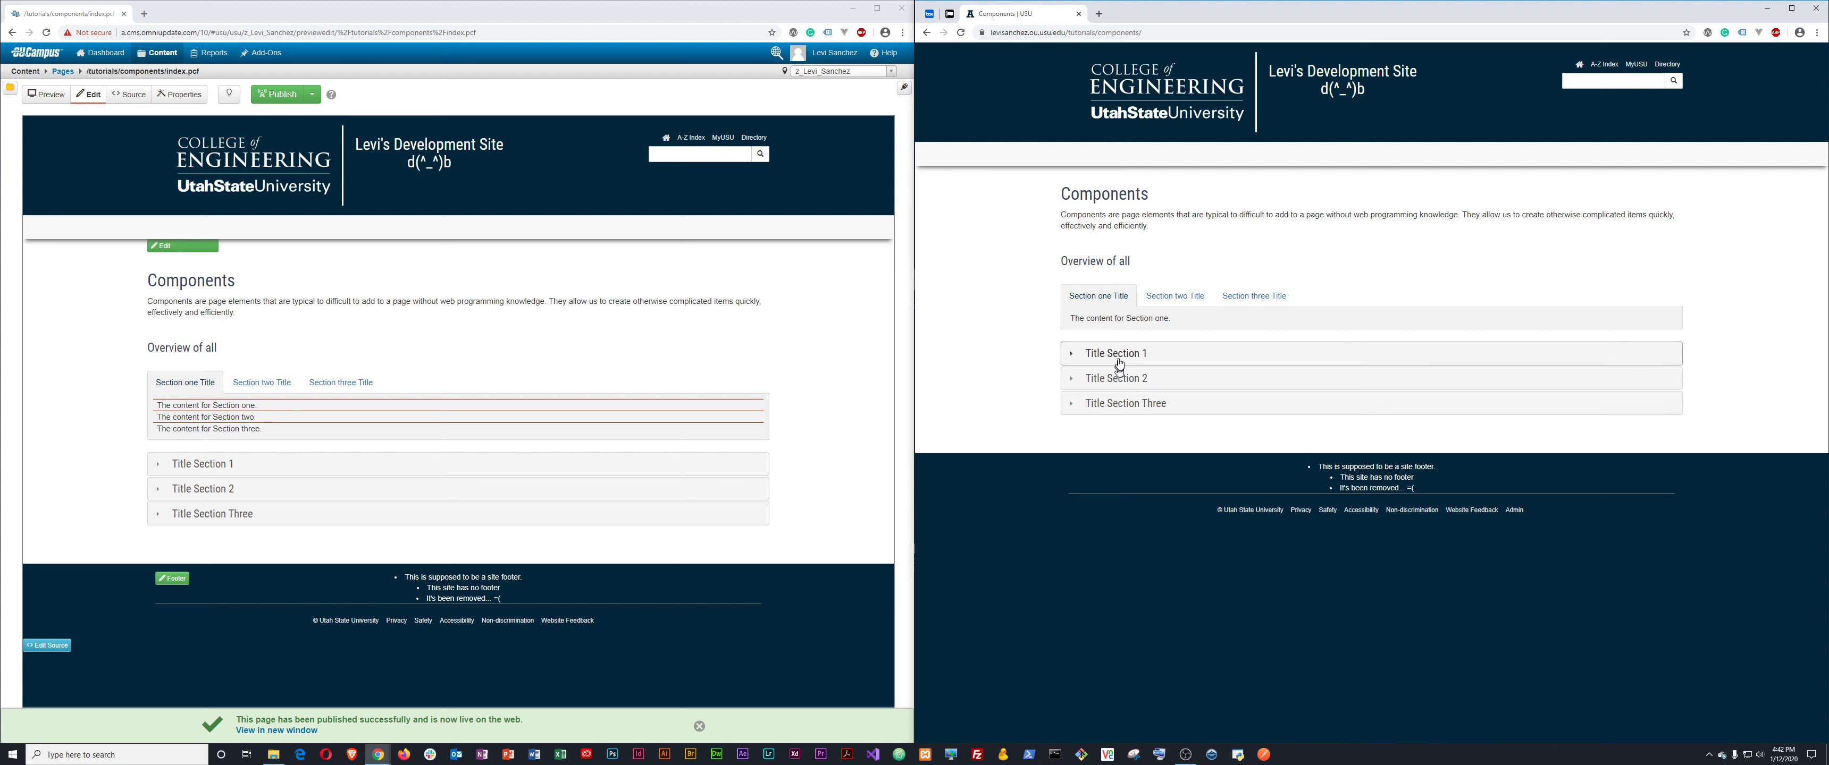
pyautogui.click(1126, 379)
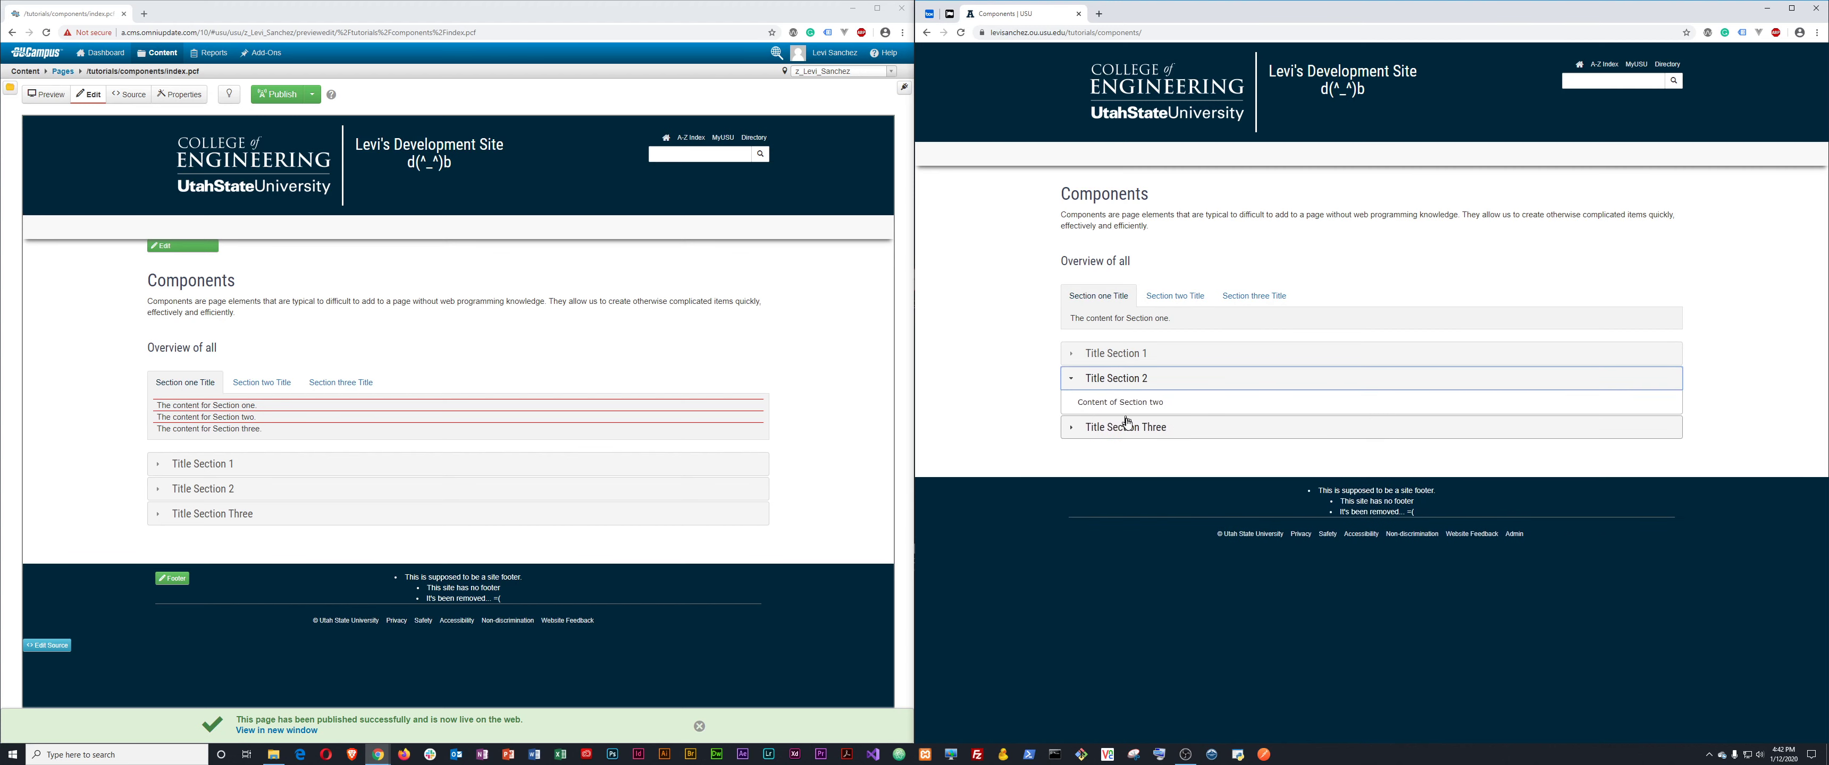
pyautogui.click(1118, 428)
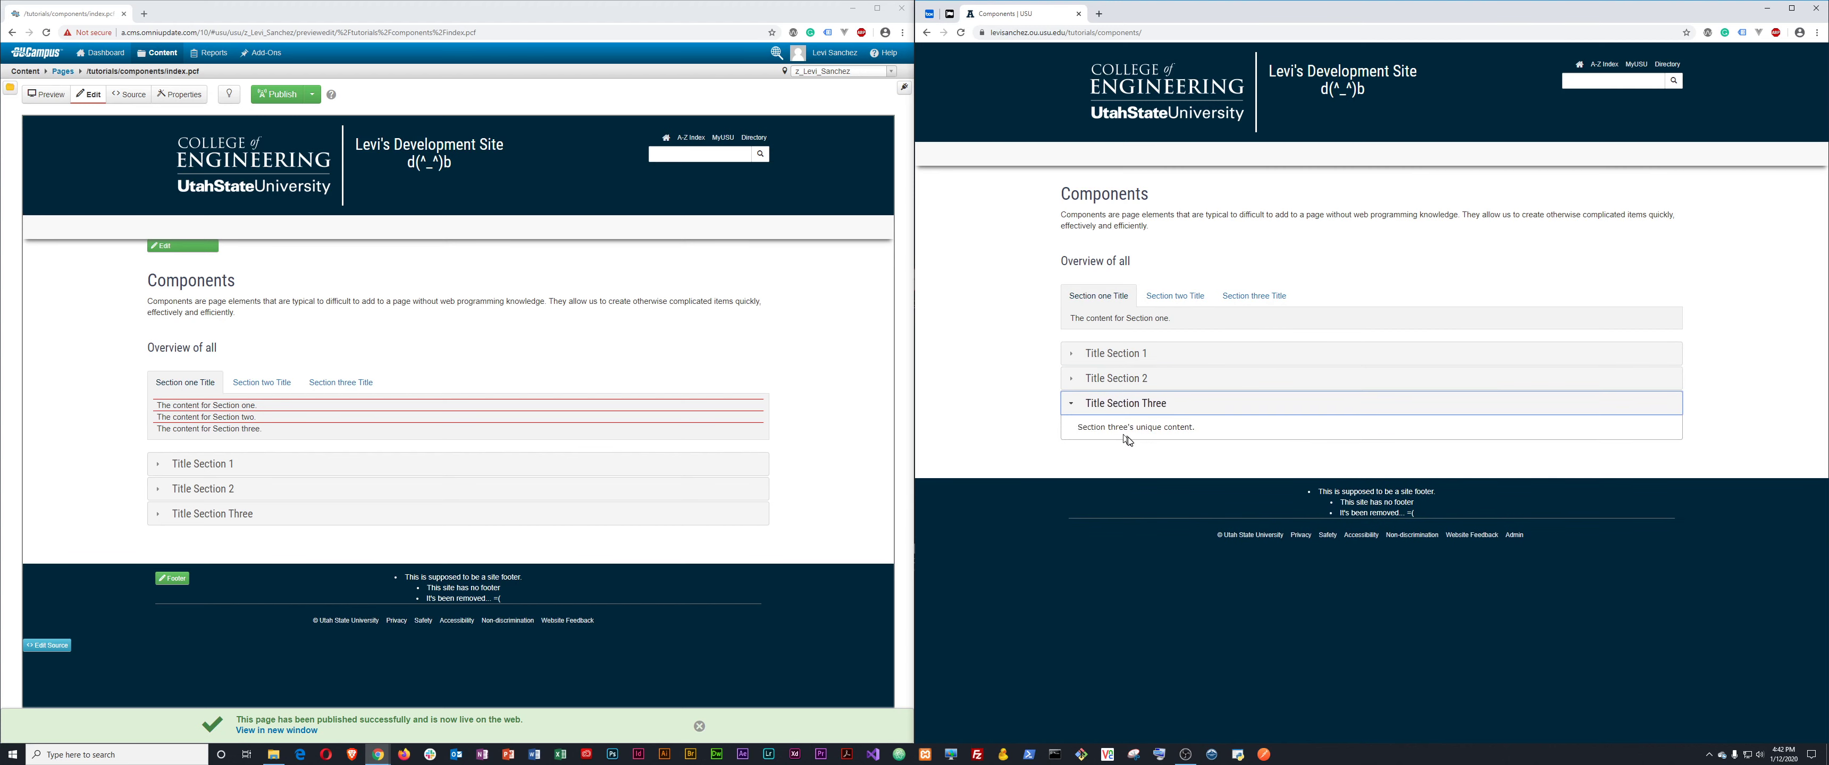
pyautogui.click(1107, 355)
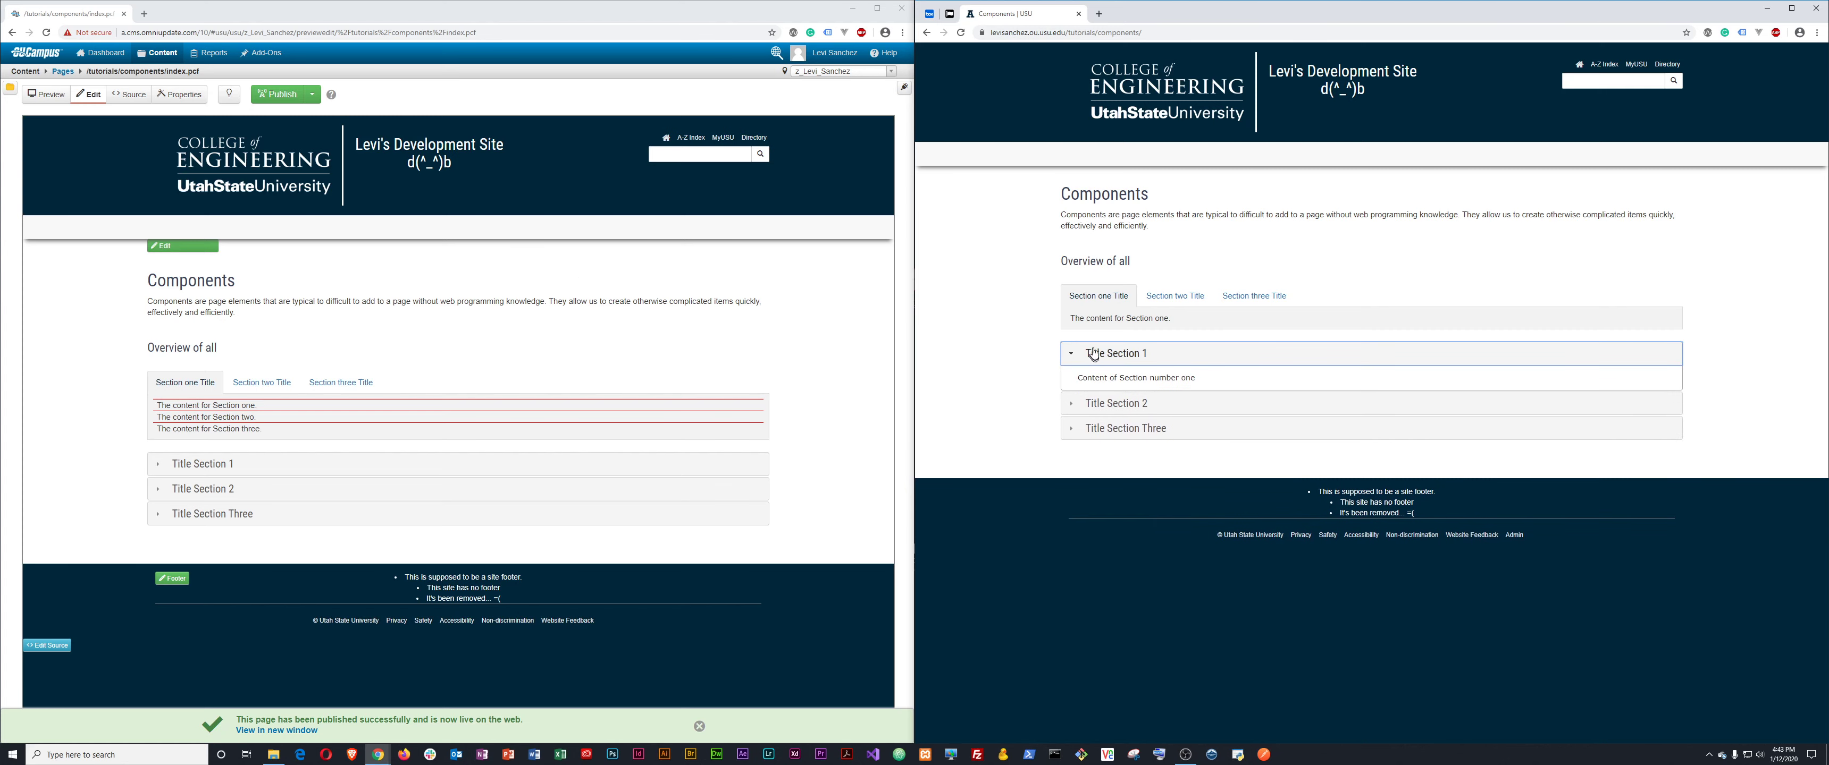
pyautogui.click(1094, 355)
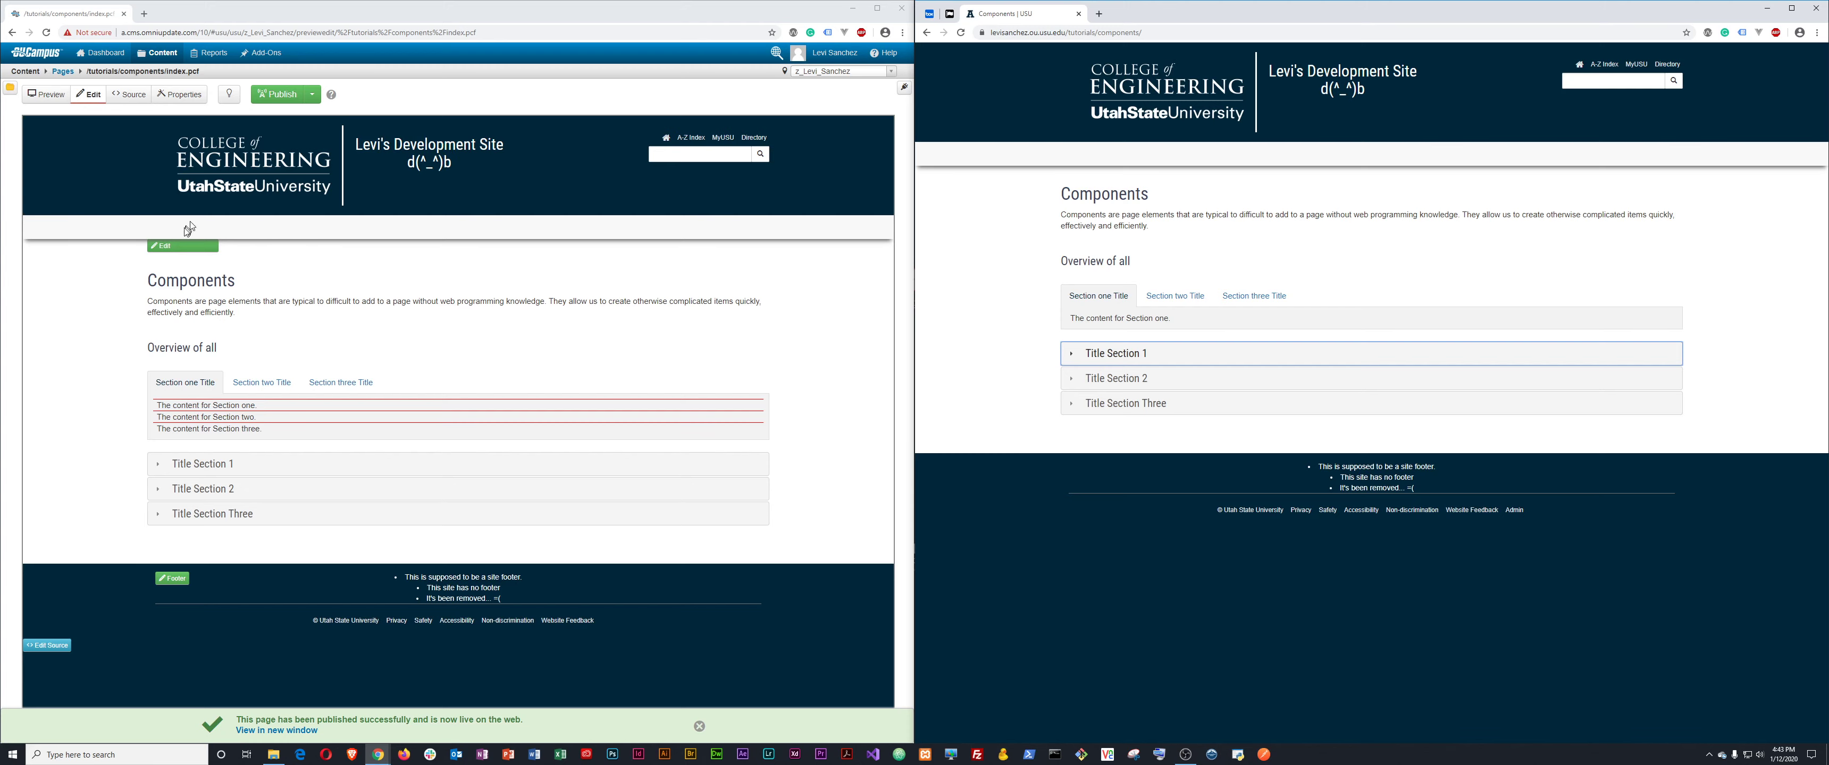
# Reopen the page content for editing and insert a Button component on the empty line below the accordion.
pyautogui.click(178, 247)
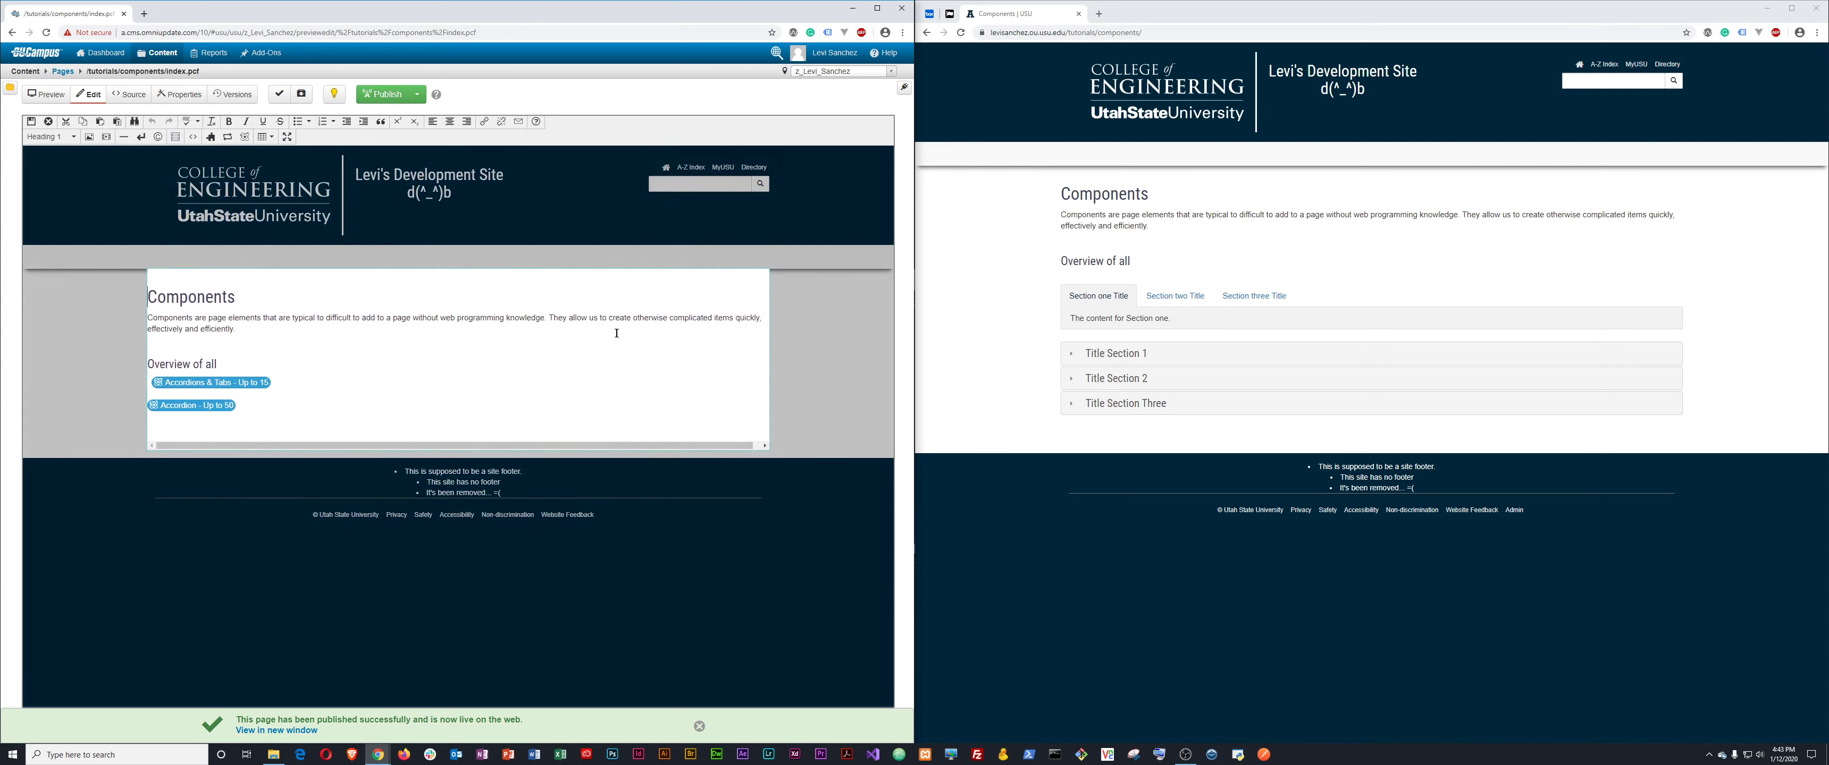
pyautogui.click(301, 433)
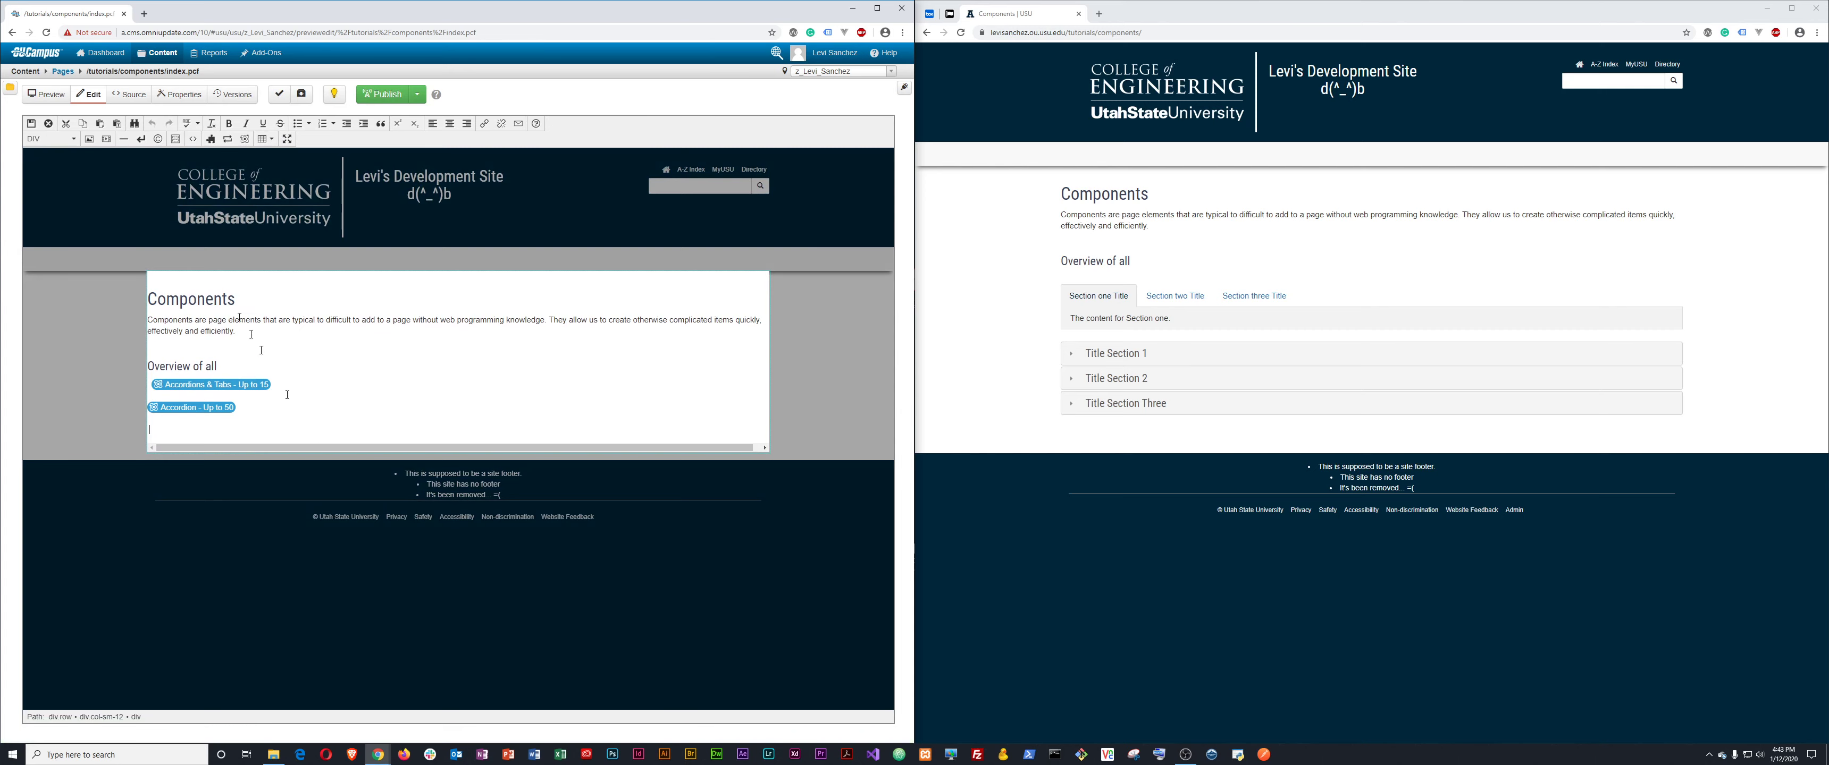
pyautogui.click(175, 140)
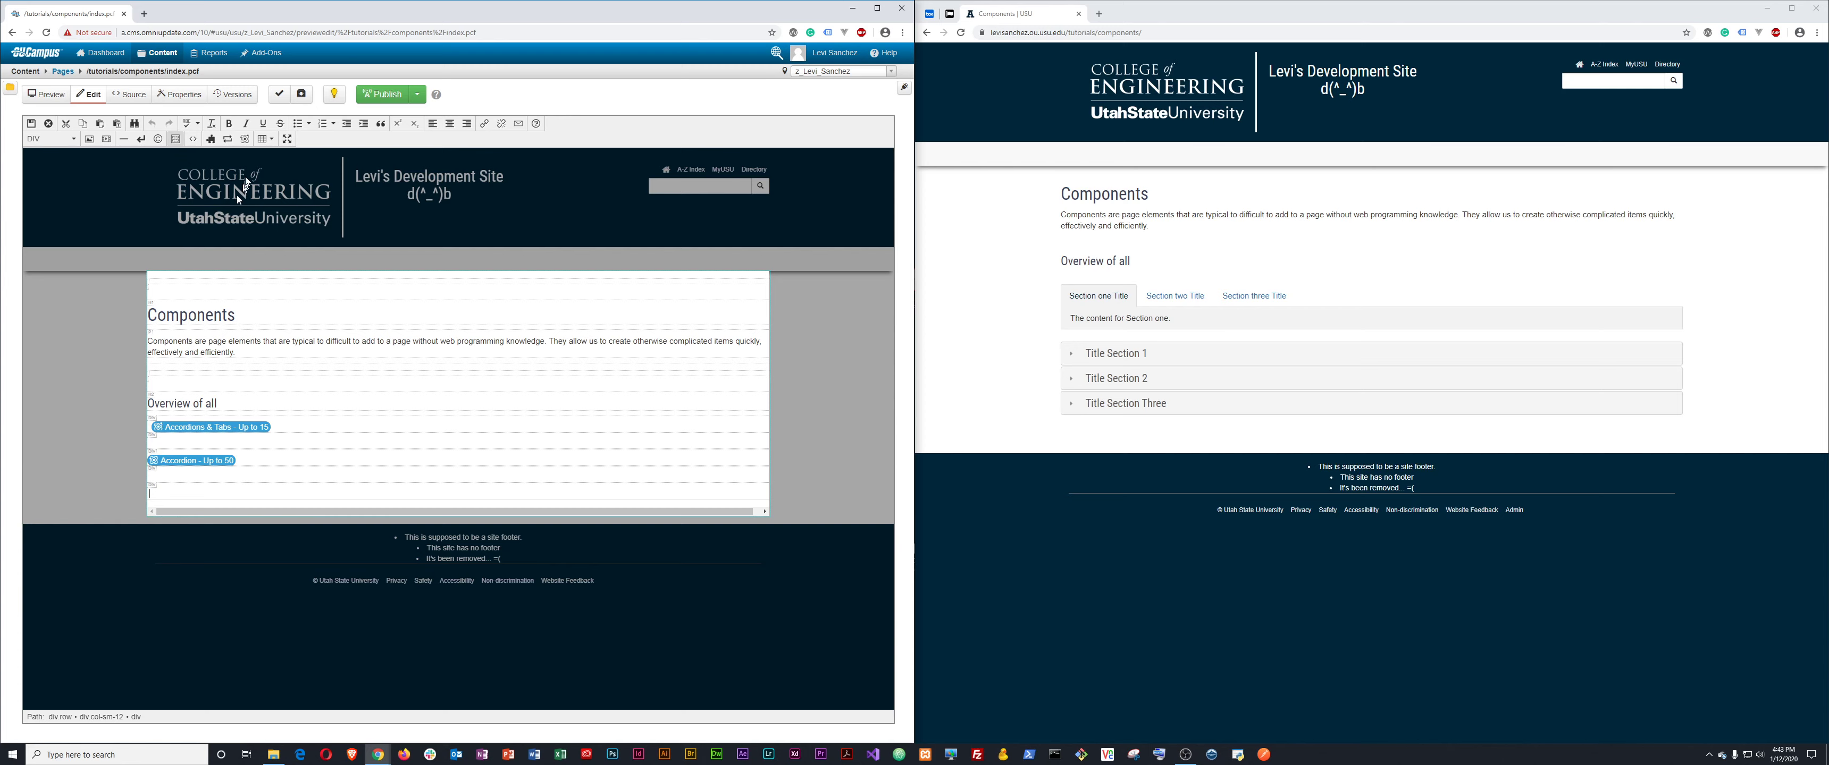
pyautogui.click(245, 140)
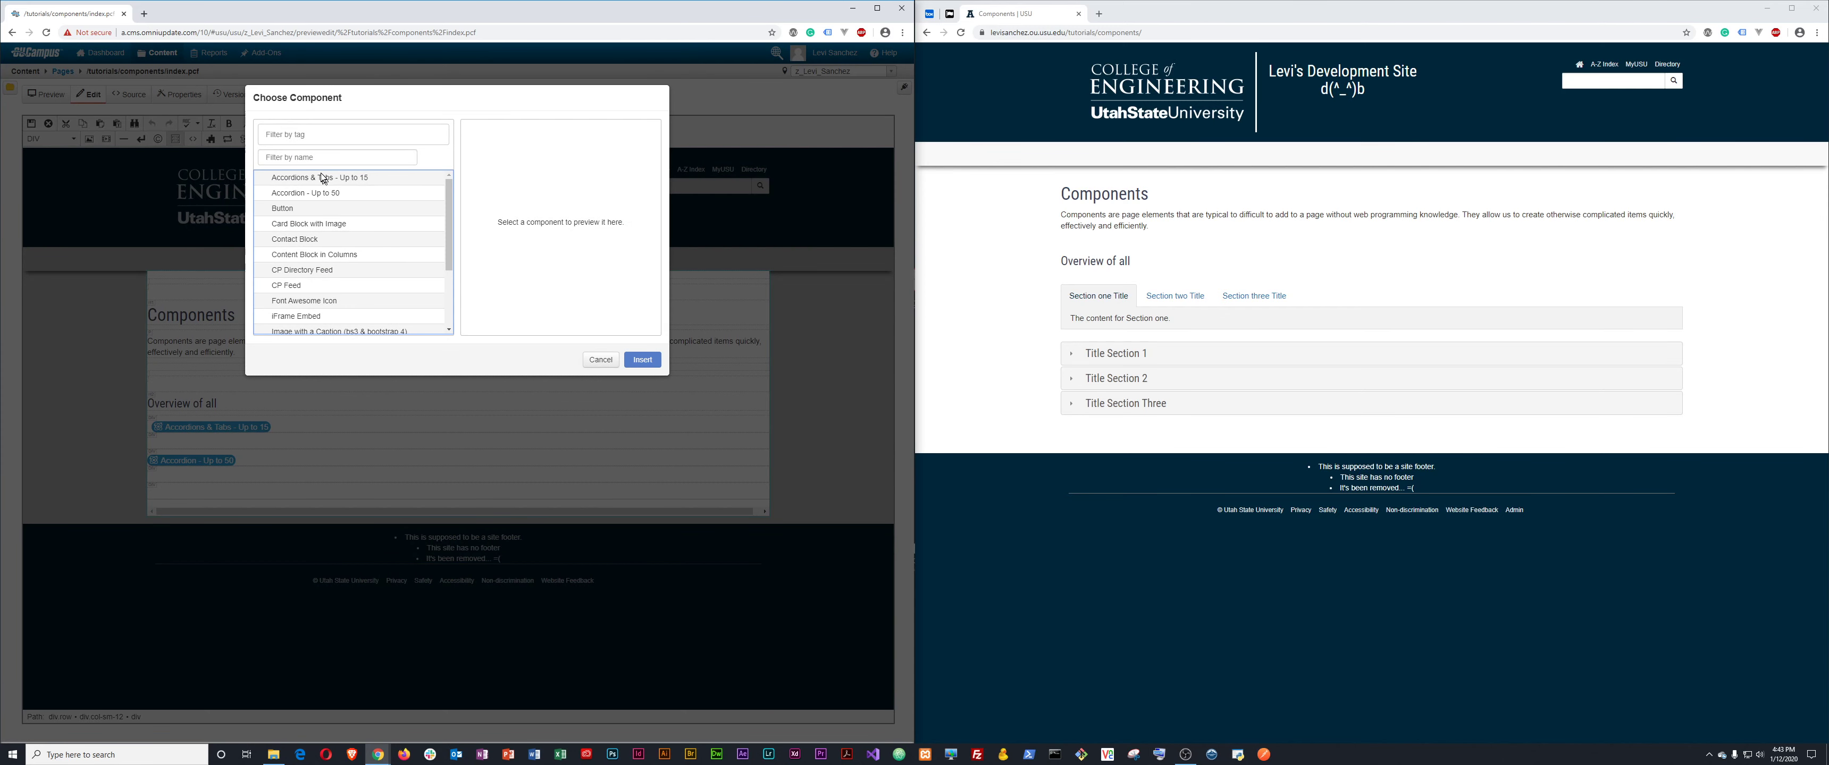
pyautogui.click(284, 210)
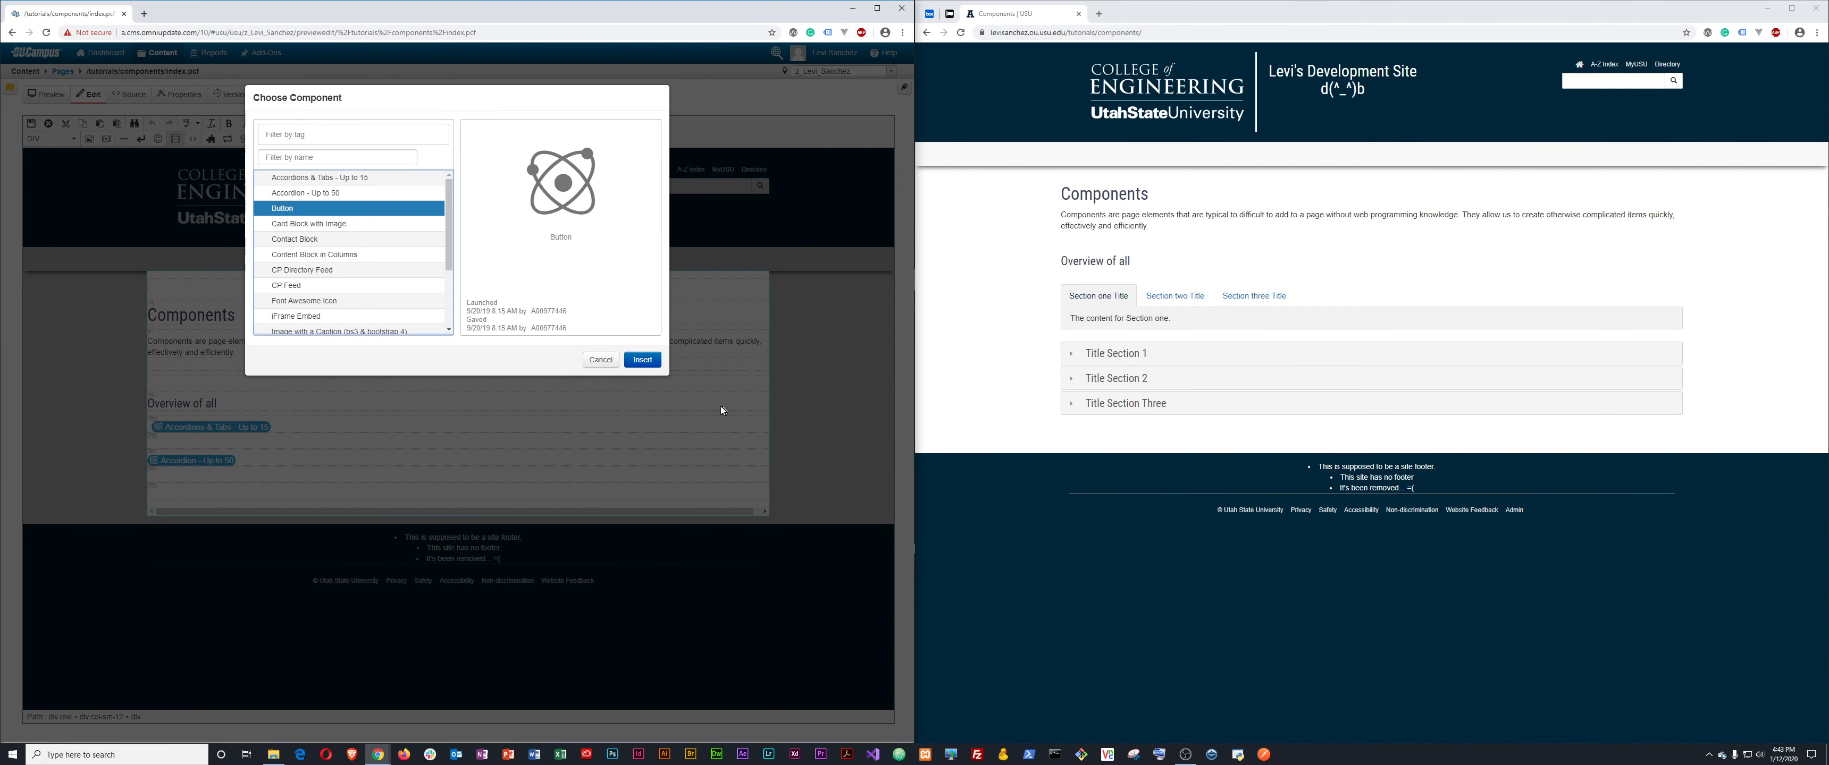
pyautogui.click(643, 359)
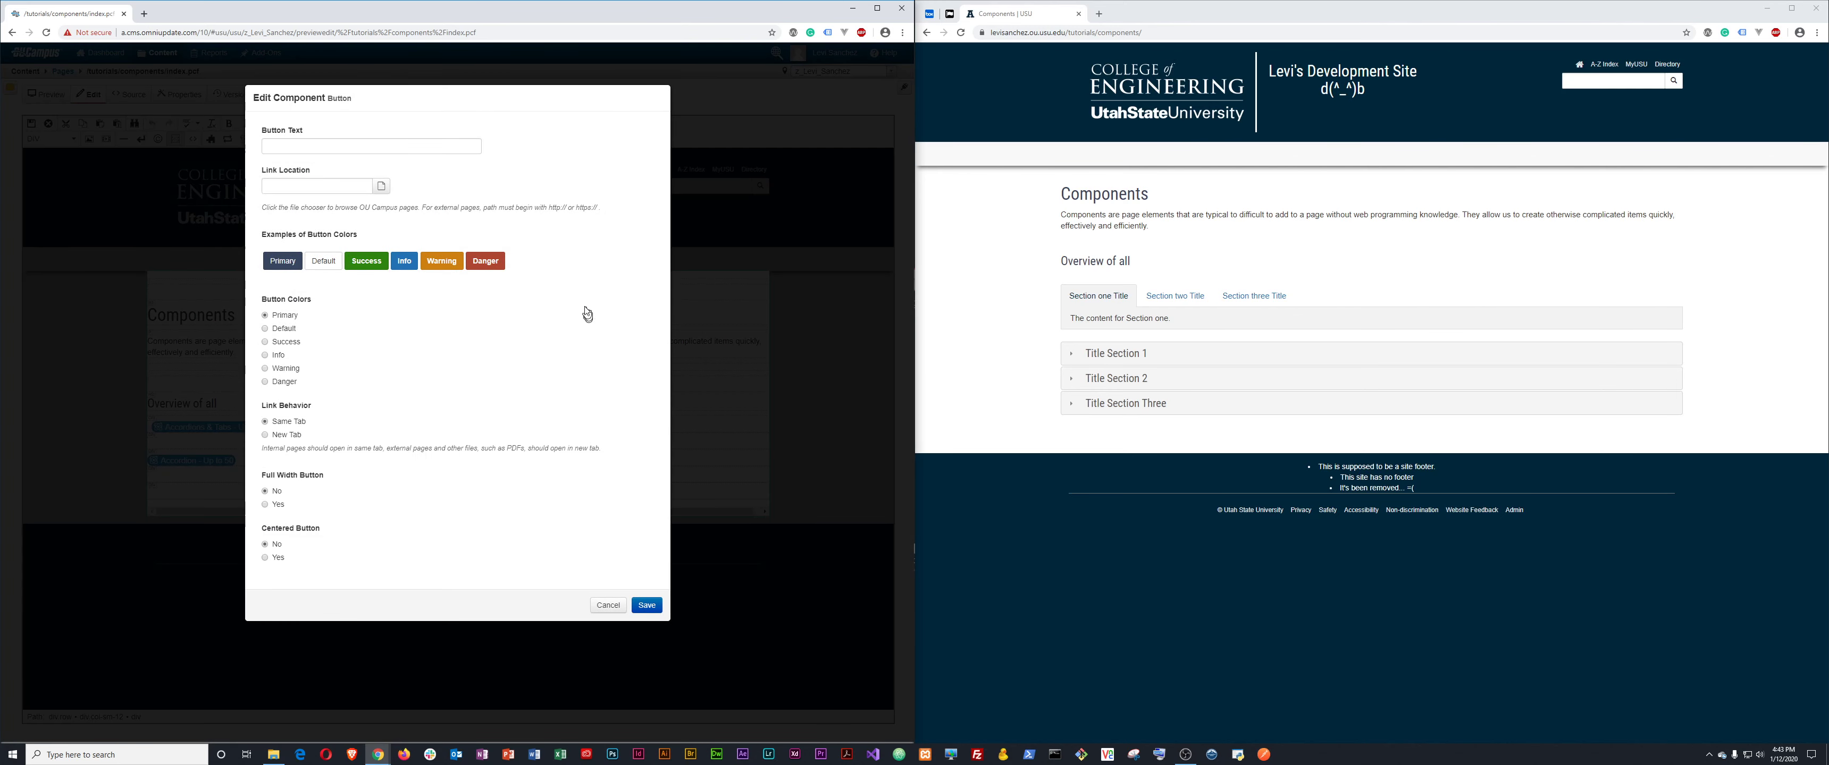
pyautogui.click(307, 140)
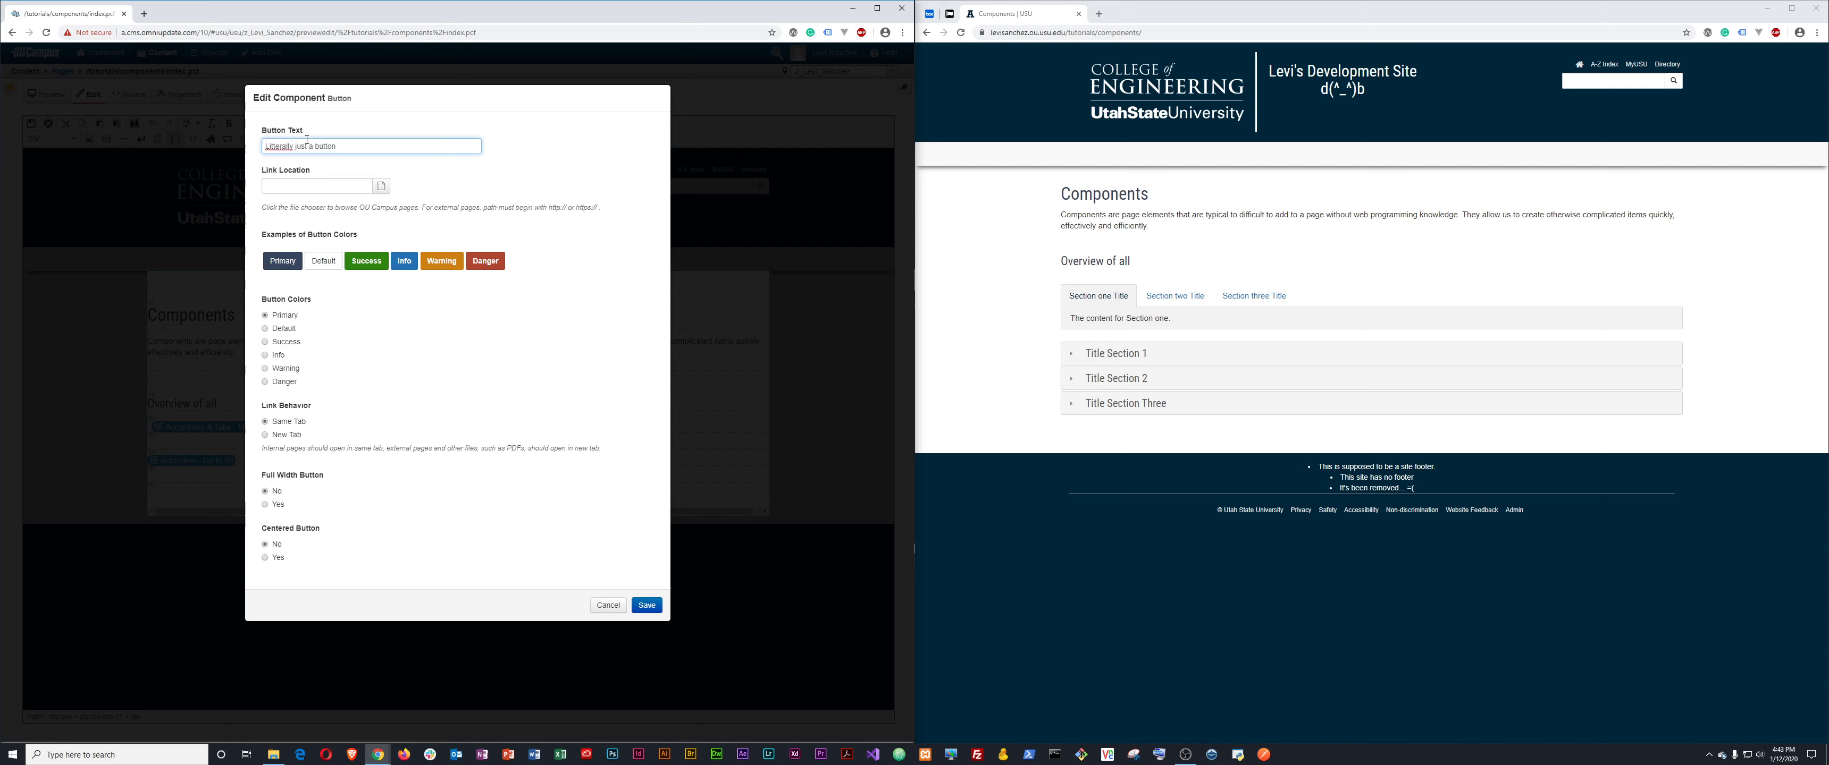
pyautogui.rightClick(278, 147)
pyautogui.click(311, 159)
pyautogui.doubleClick(340, 146)
pyautogui.press('BackSpace')
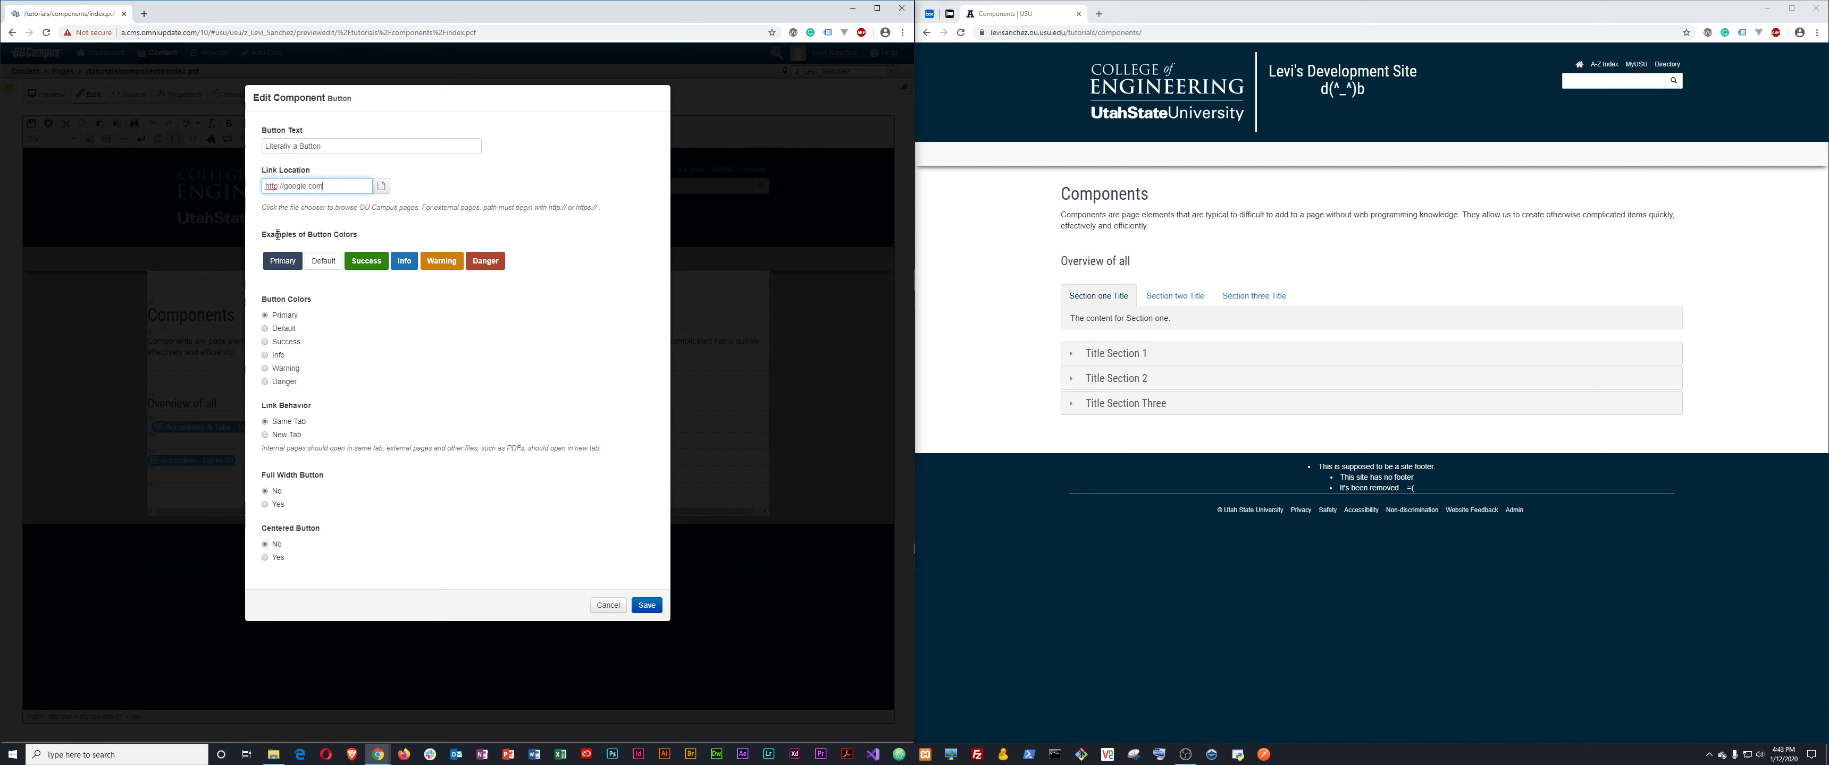
# Set the button color to Success and the link behavior to New Tab, and save the button component.
pyautogui.moveTo(277, 234); pyautogui.dragTo(345, 232)
pyautogui.click(371, 237)
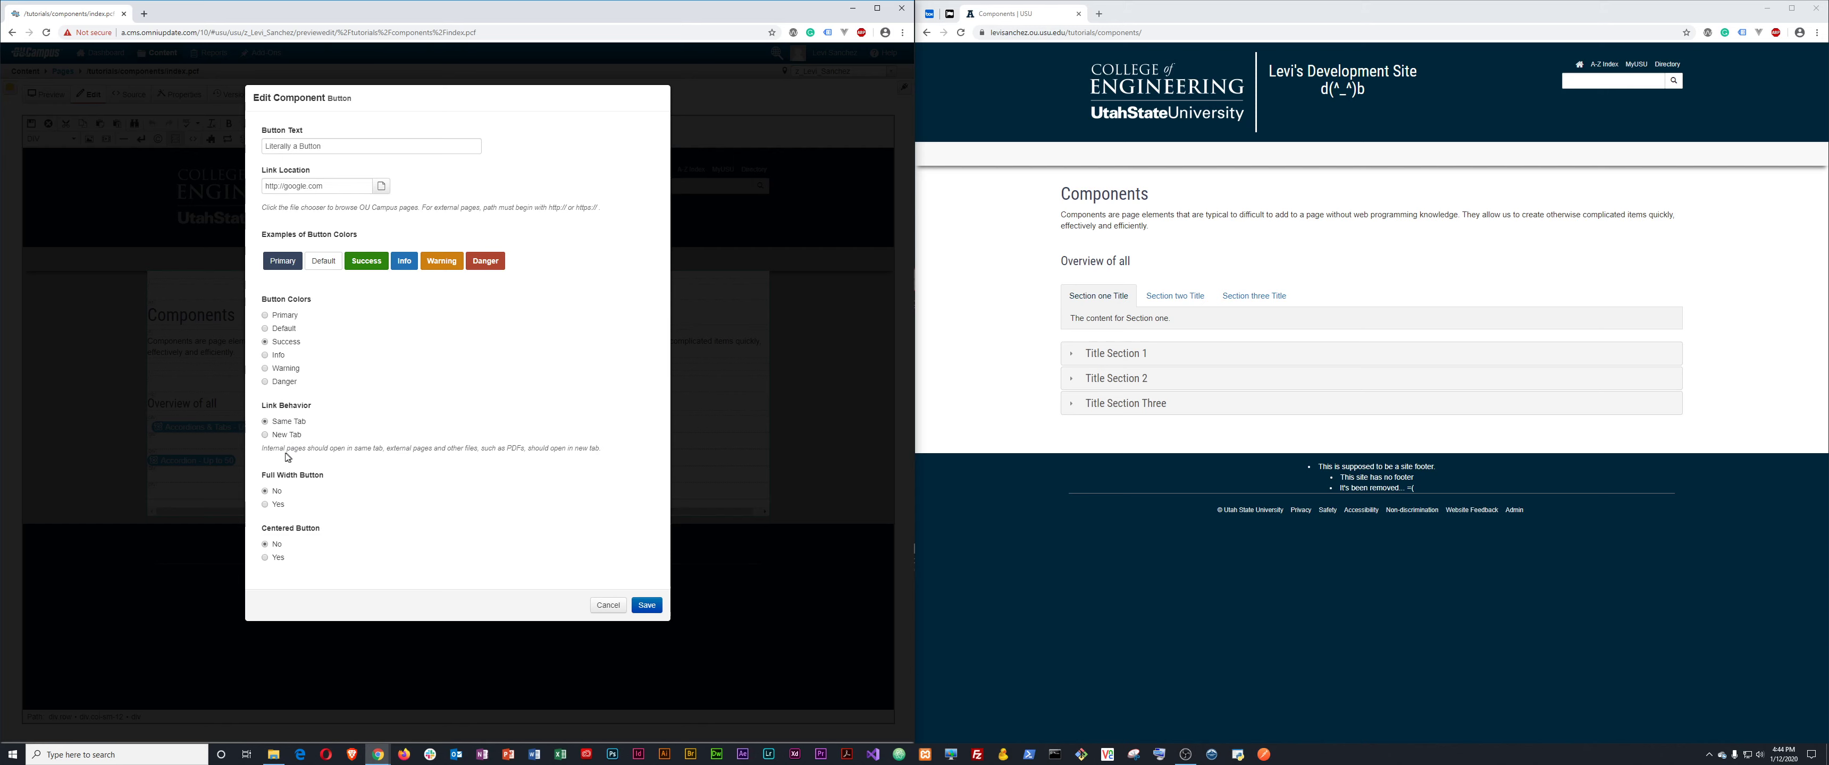
pyautogui.moveTo(264, 448); pyautogui.dragTo(604, 457)
pyautogui.click(506, 435)
pyautogui.click(339, 185)
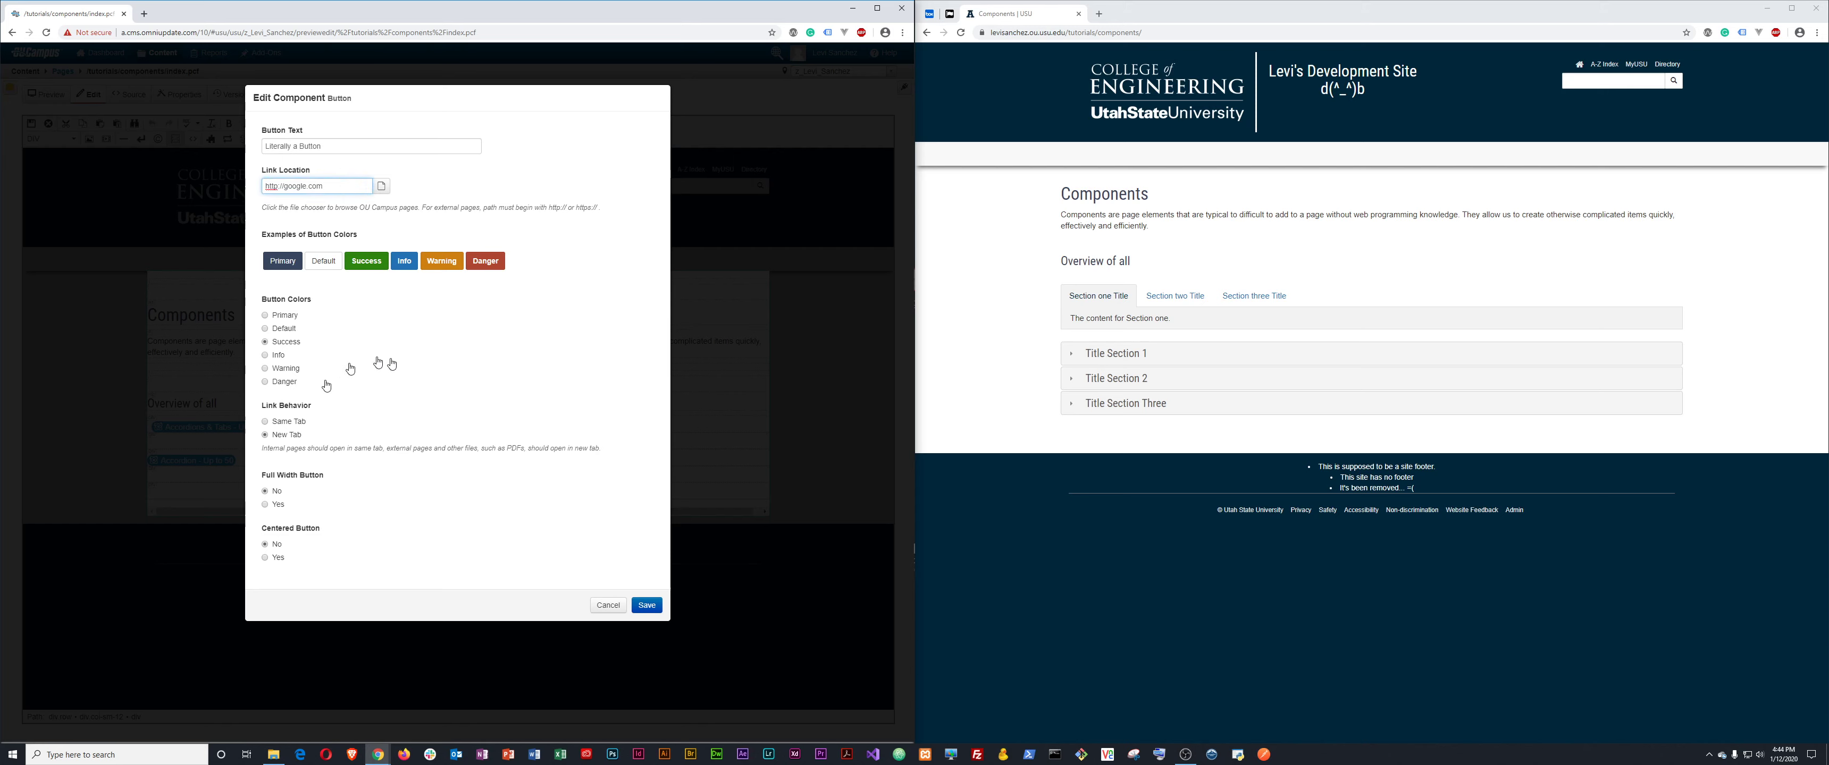
pyautogui.click(279, 436)
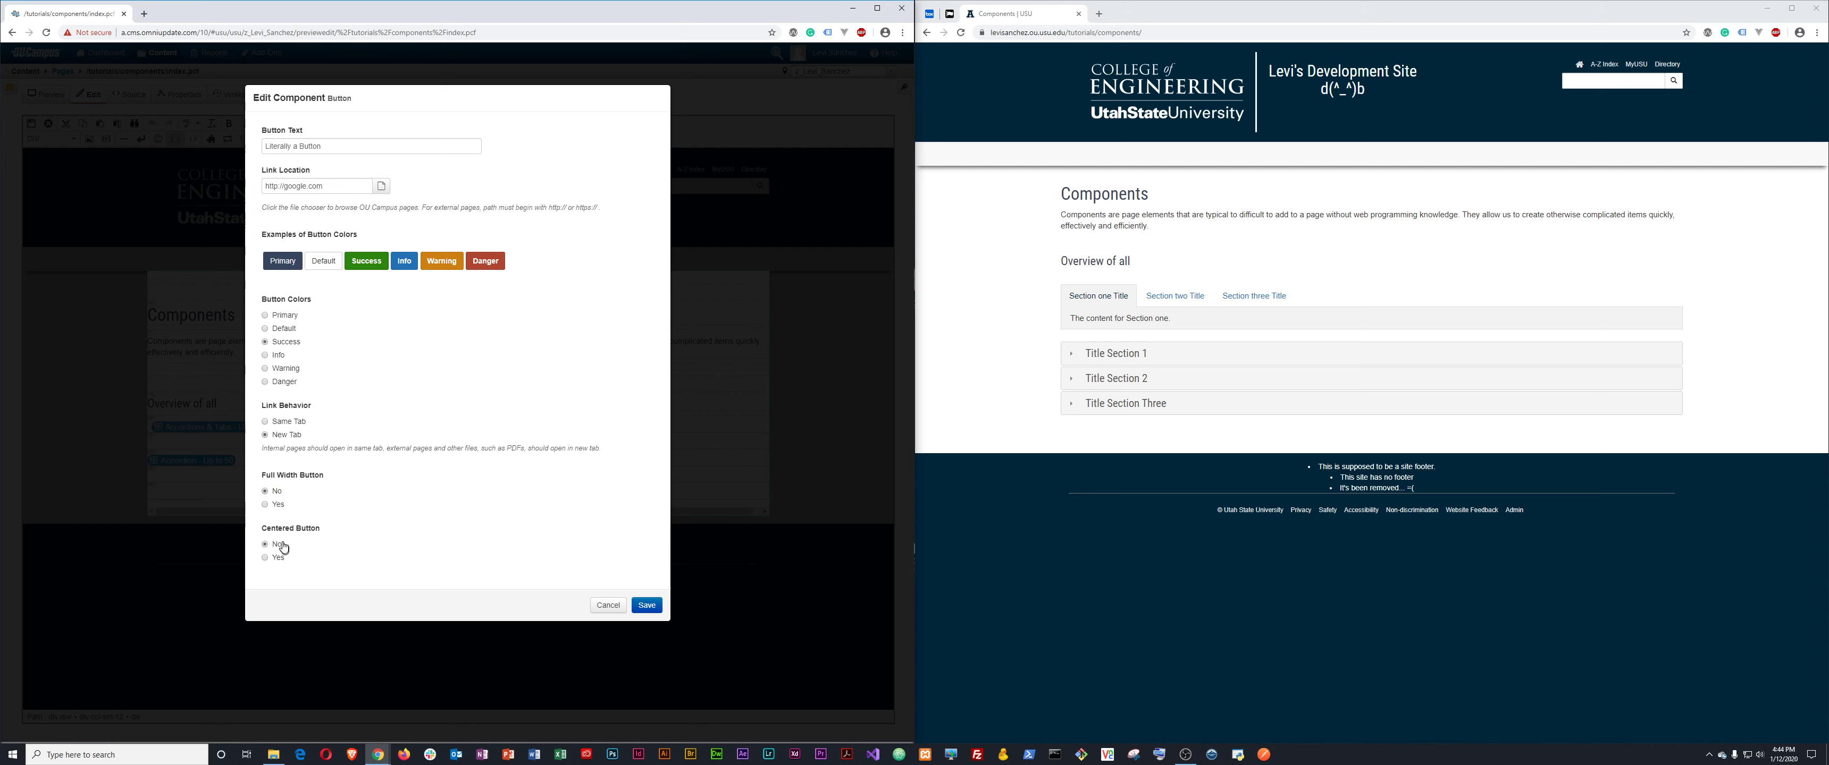
pyautogui.click(650, 608)
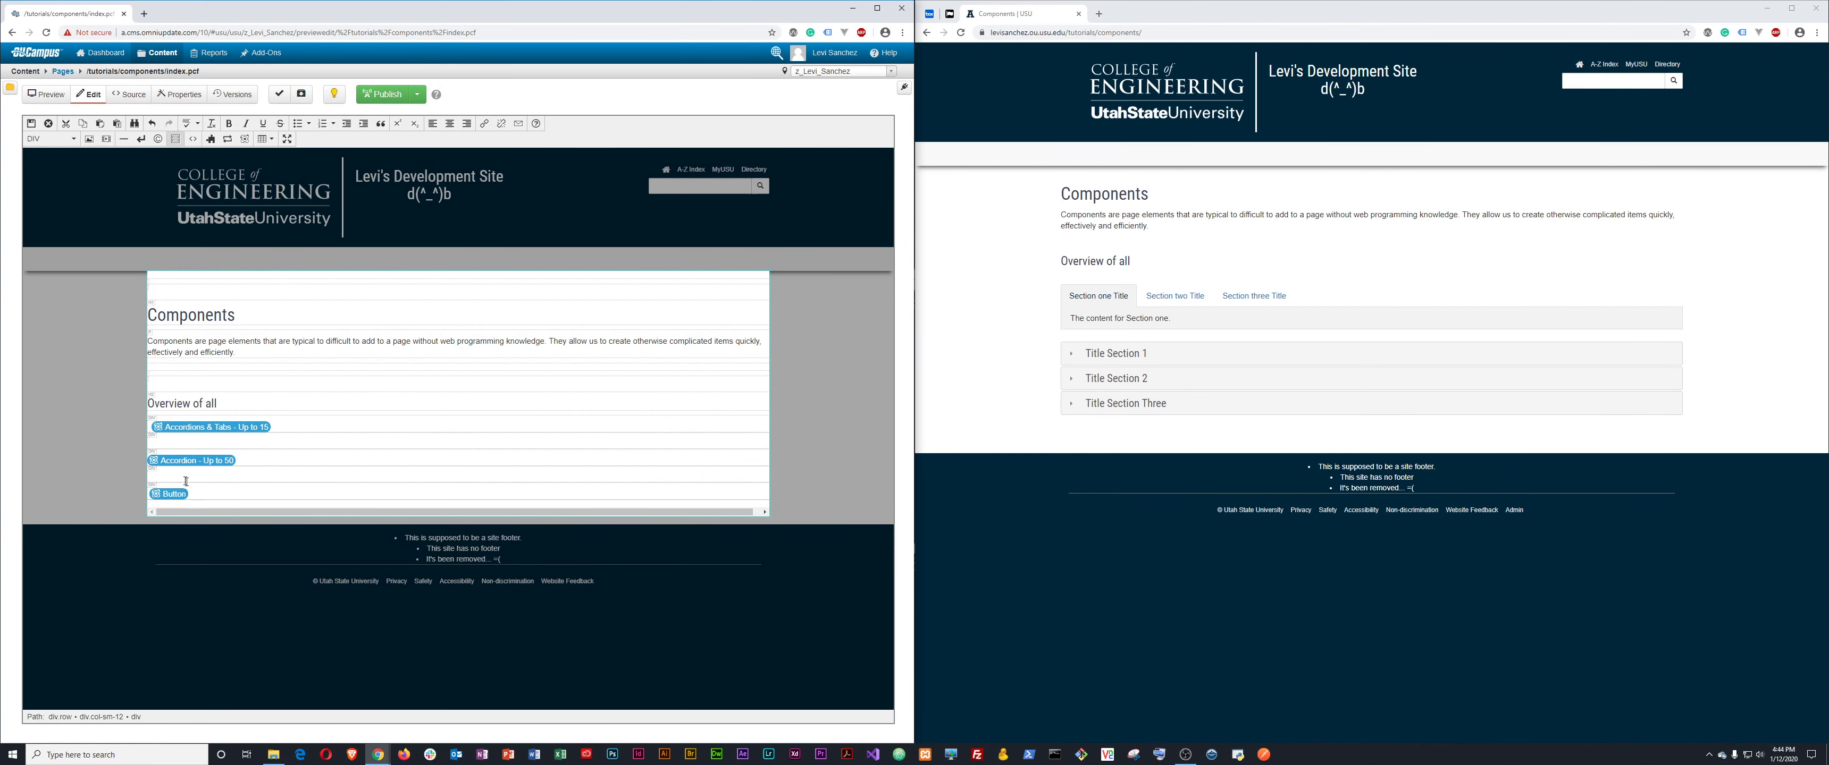
# Save the page with the new button and publish it.
pyautogui.click(32, 123)
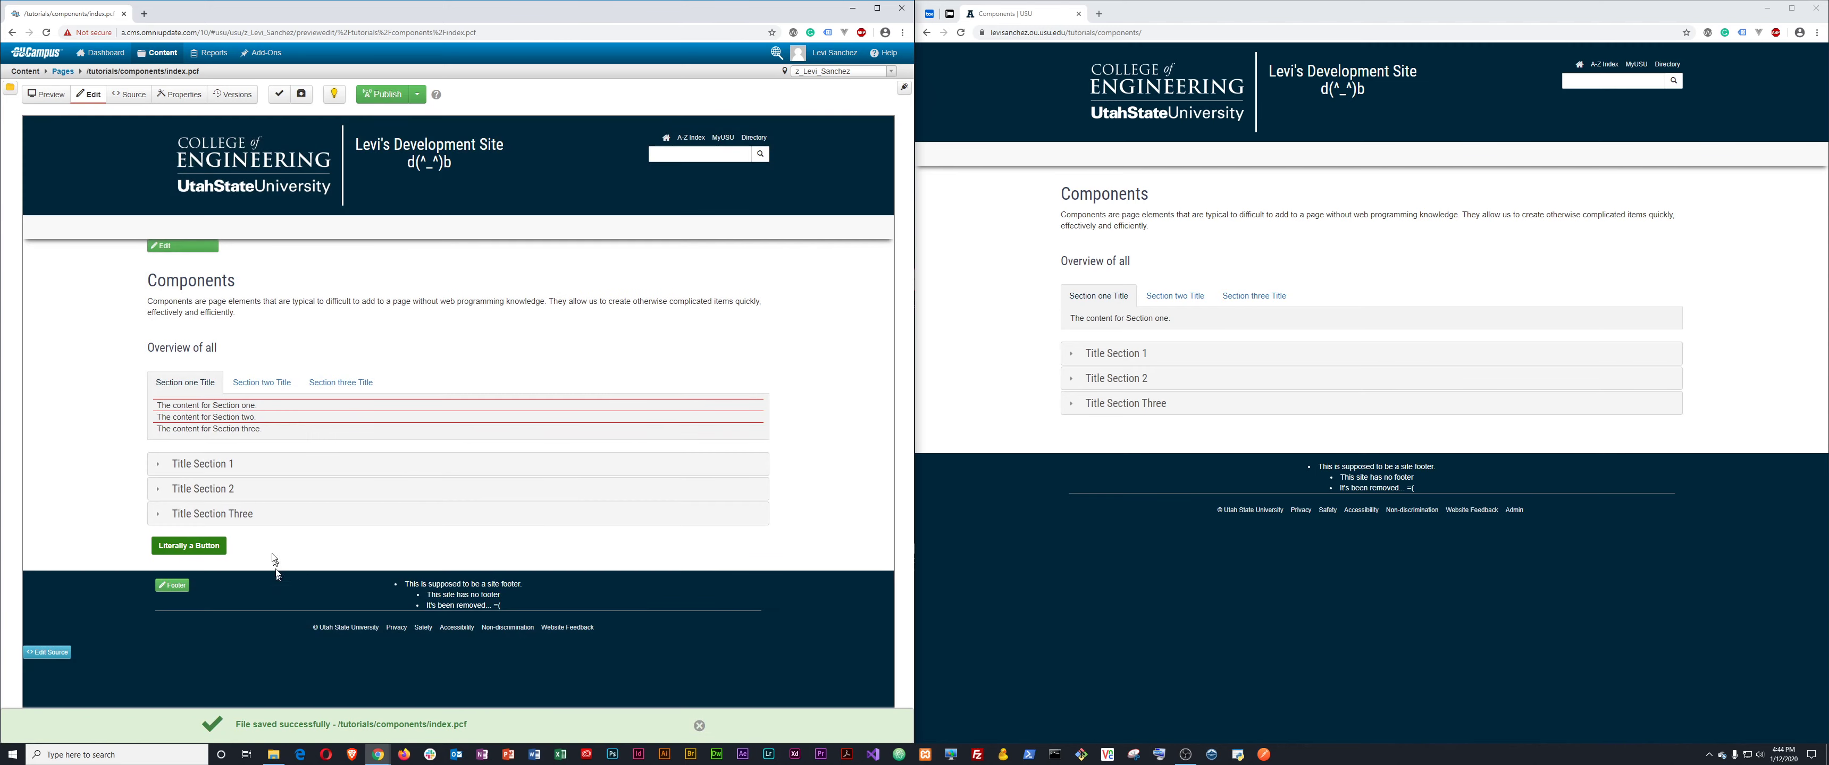
pyautogui.click(383, 94)
pyautogui.click(588, 370)
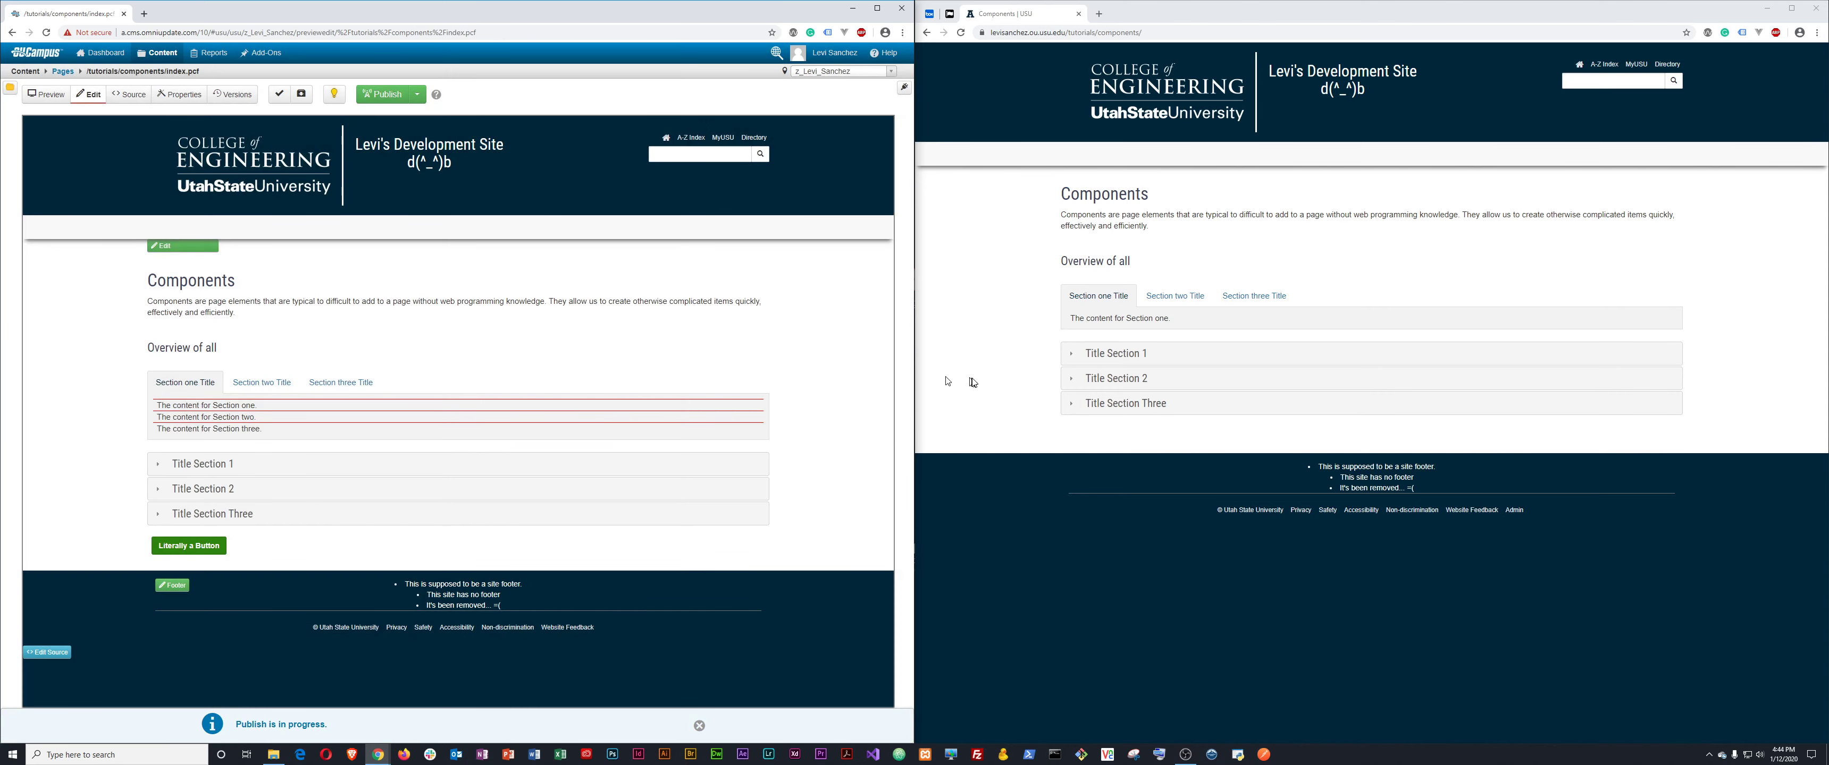
# Reload the live page, test the "Literally a Button" link, and close the Google tab it opens.
pyautogui.click(1006, 417)
pyautogui.press('F5')
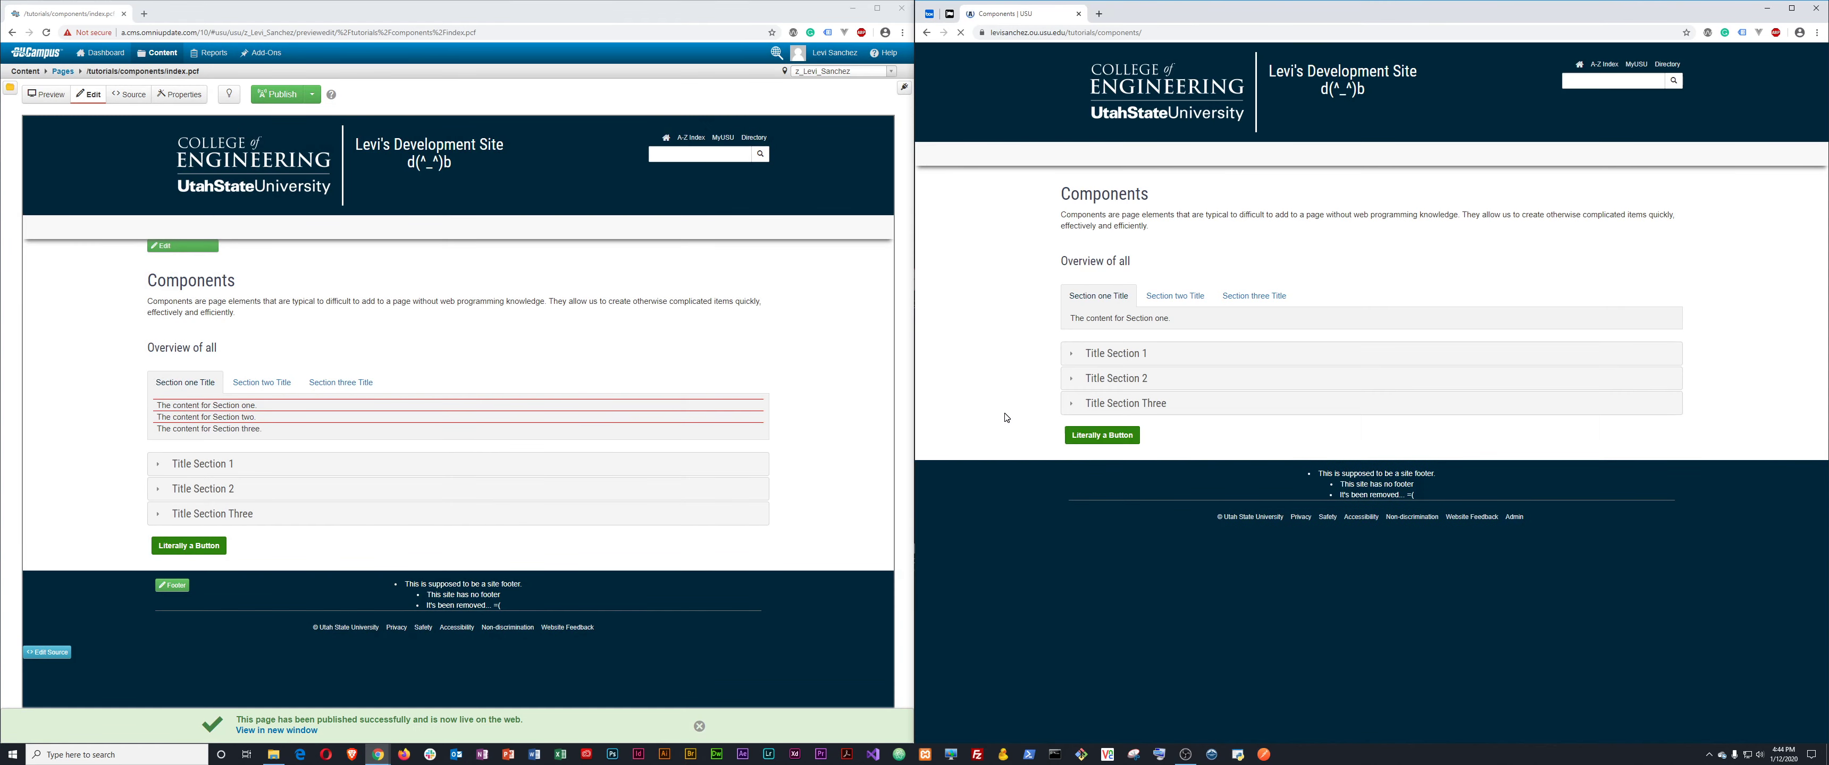
pyautogui.click(1101, 436)
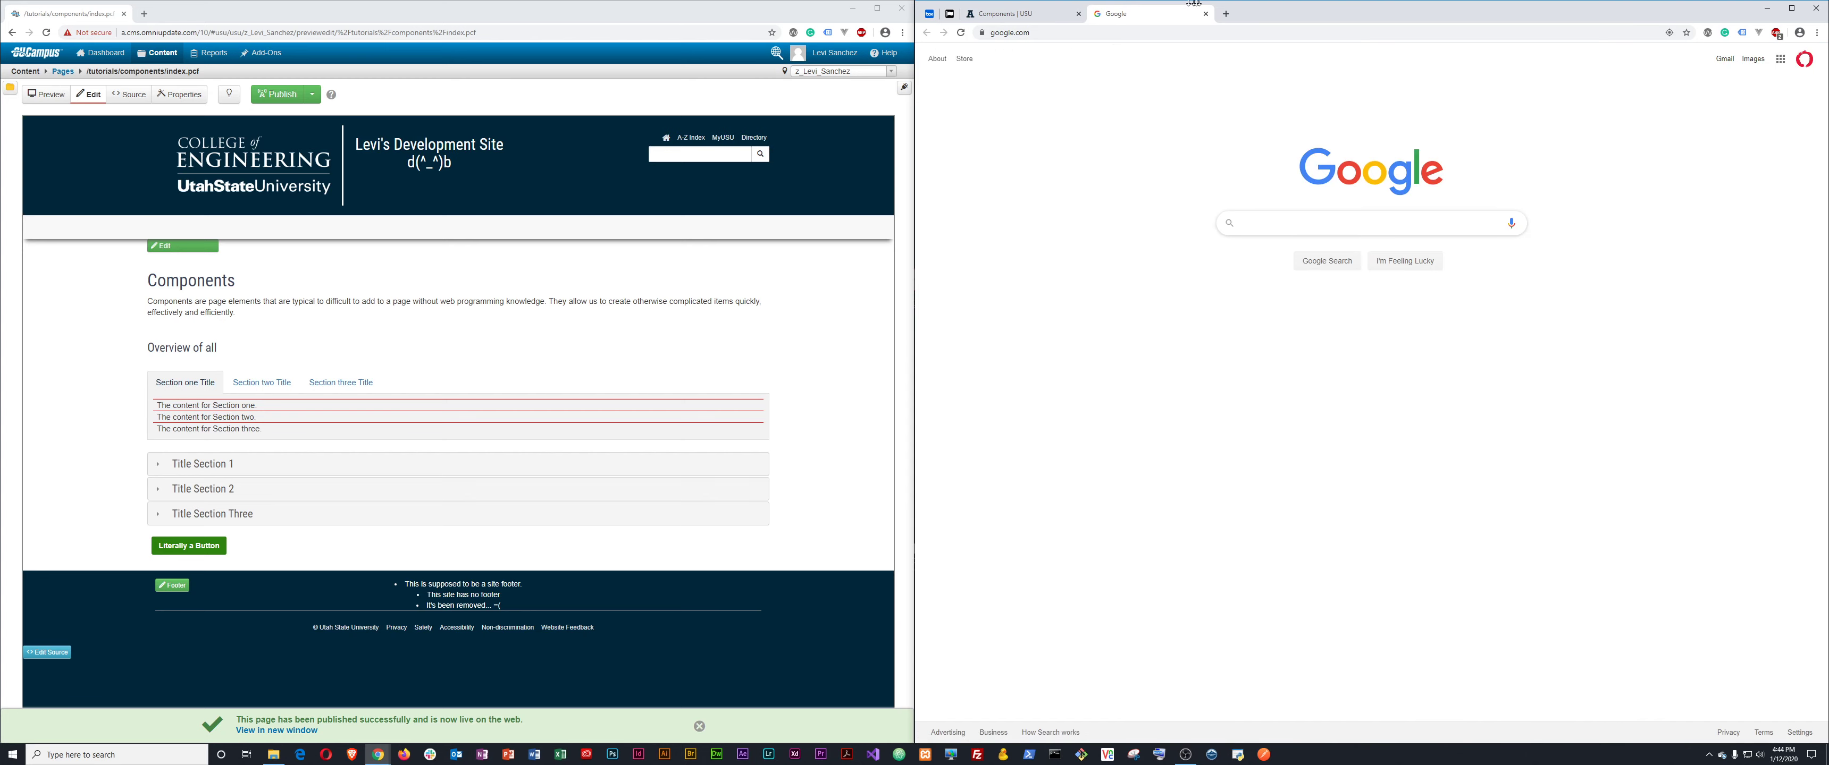
pyautogui.click(1205, 14)
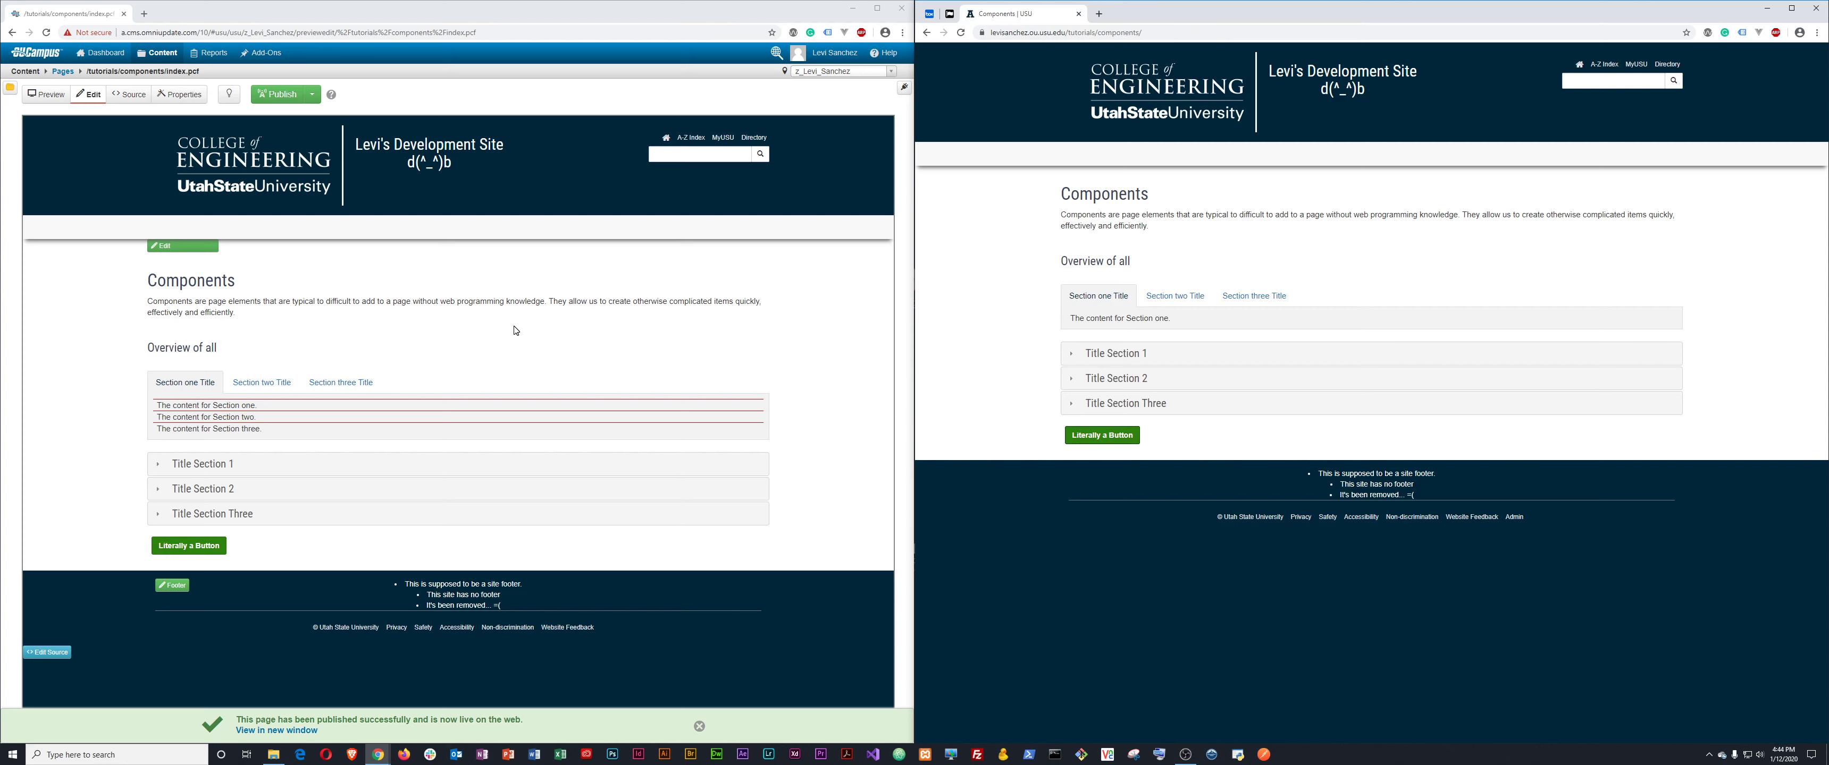
# Edit the button component to use the Primary color, open in the same tab and span full width, and save it.
pyautogui.click(229, 97)
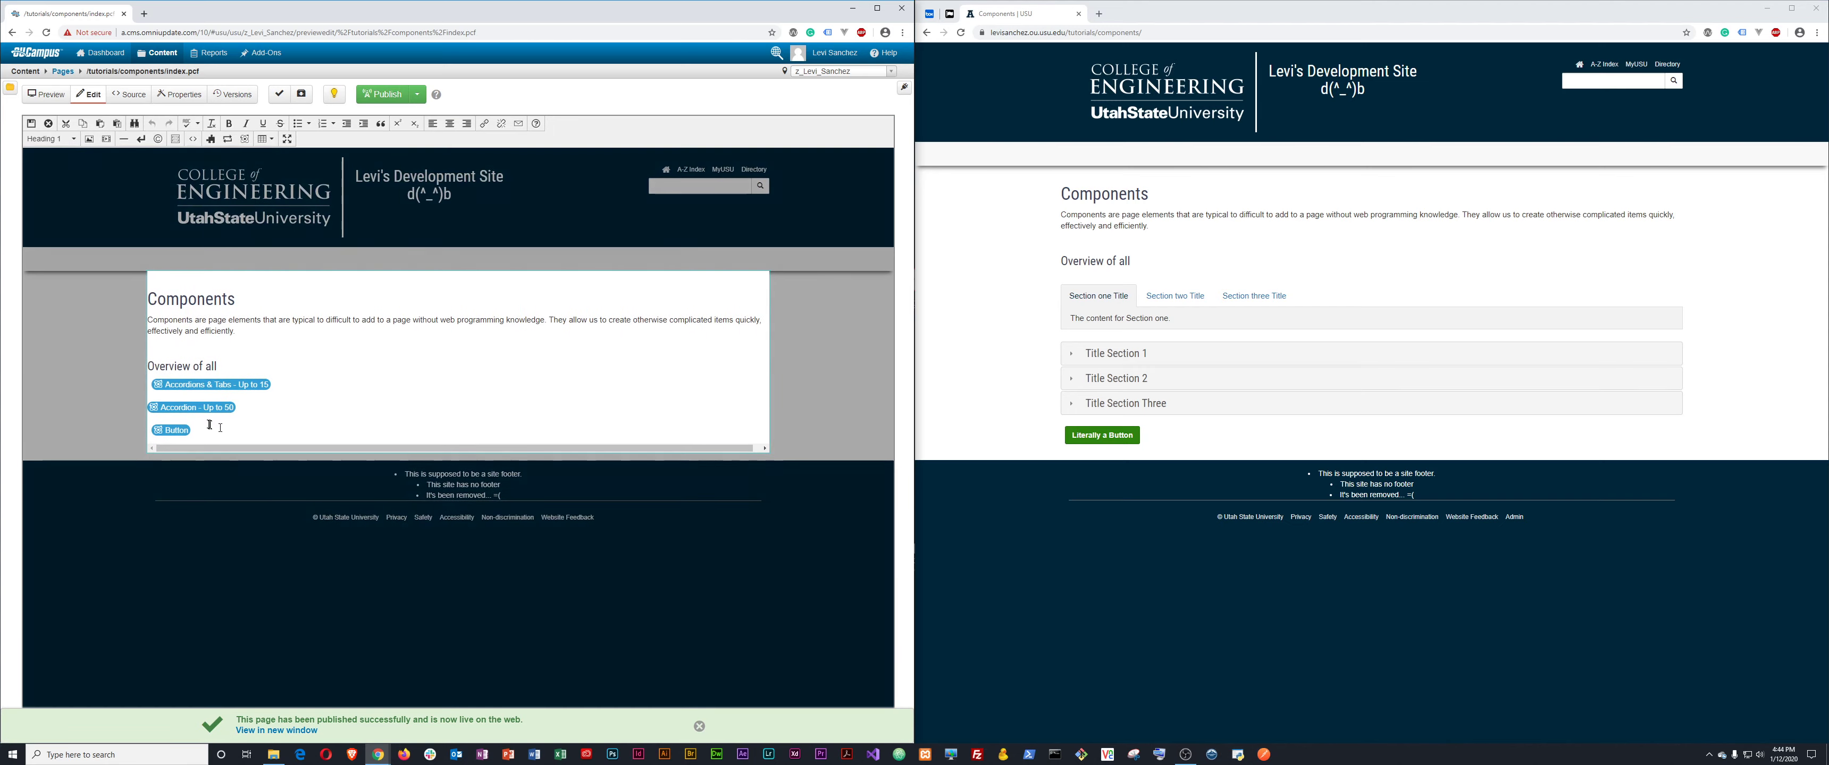
pyautogui.click(176, 433)
pyautogui.click(162, 436)
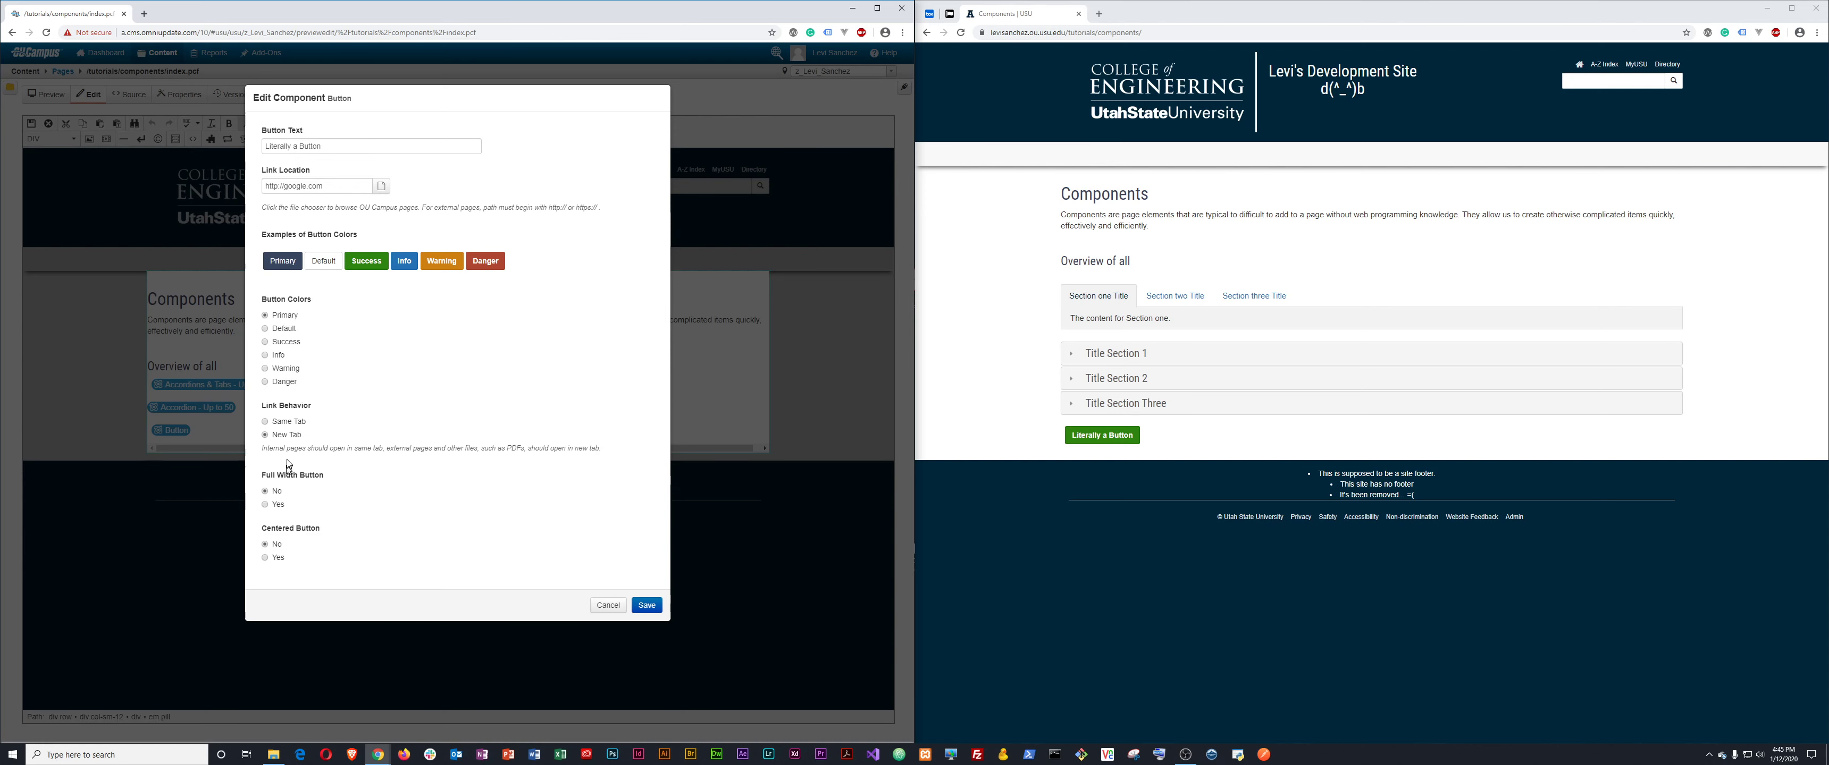
pyautogui.click(282, 423)
pyautogui.click(278, 505)
pyautogui.click(646, 605)
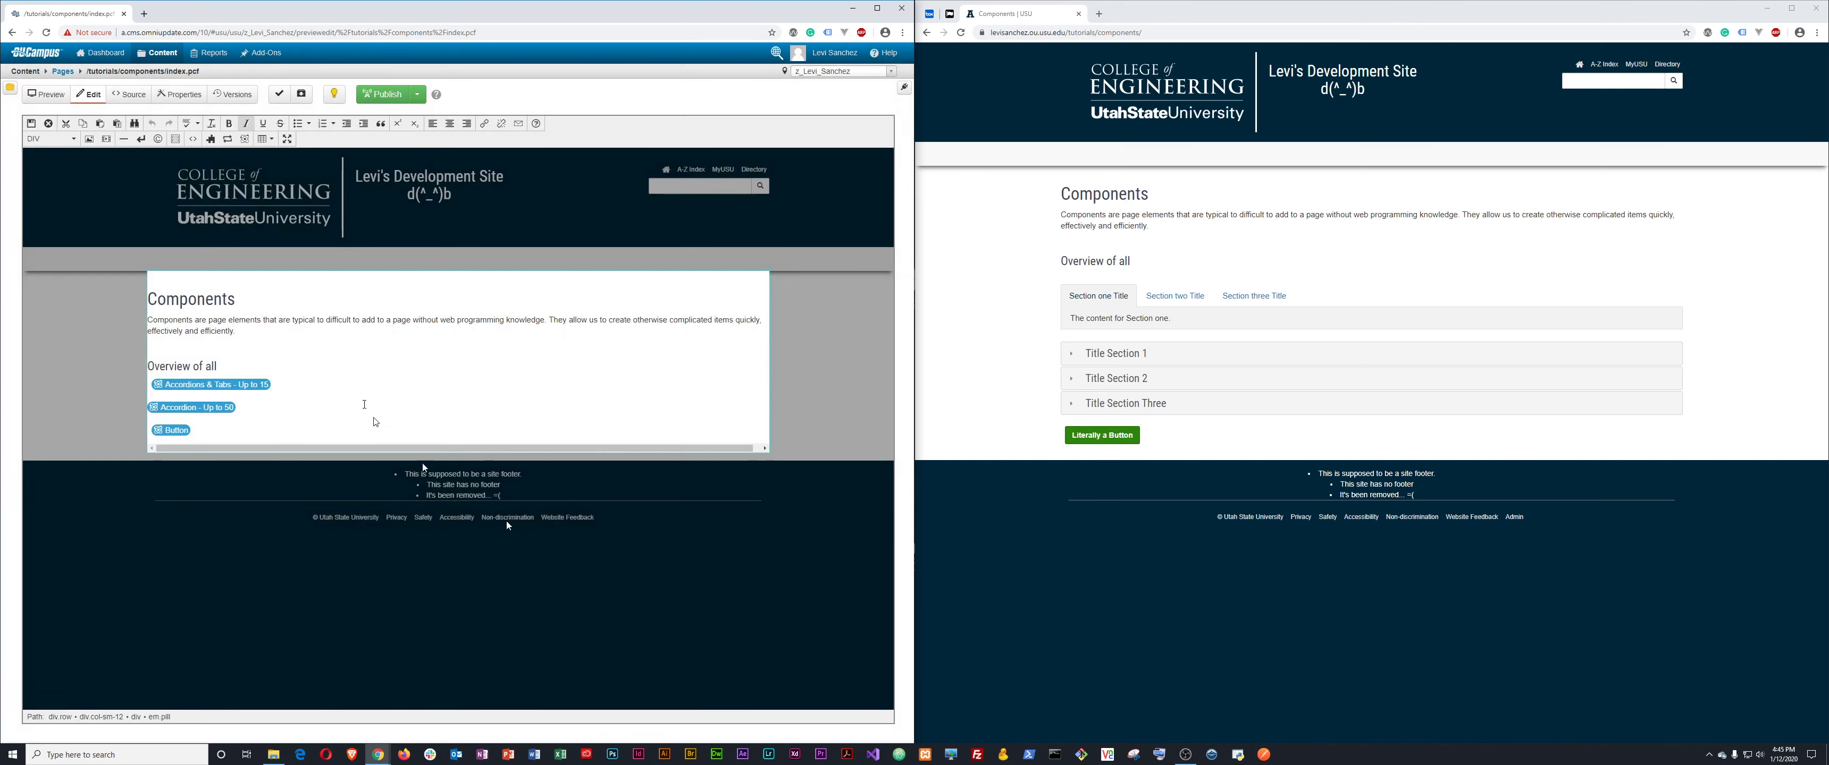
# Save the page, reopen the button component to check its settings, and save the component and page again.
pyautogui.click(31, 125)
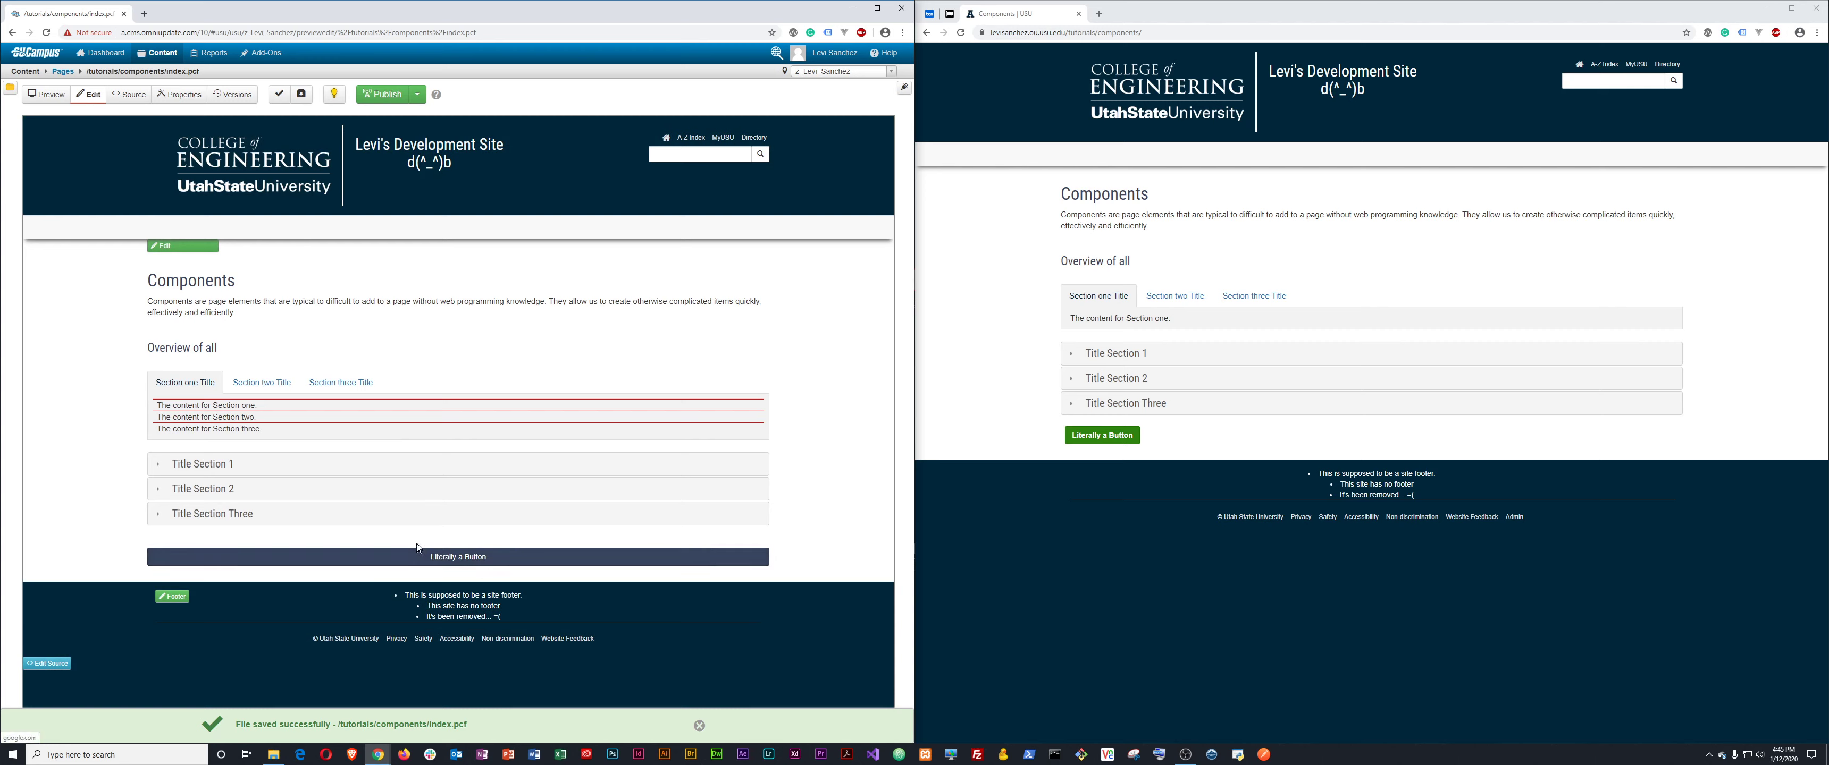
pyautogui.click(179, 247)
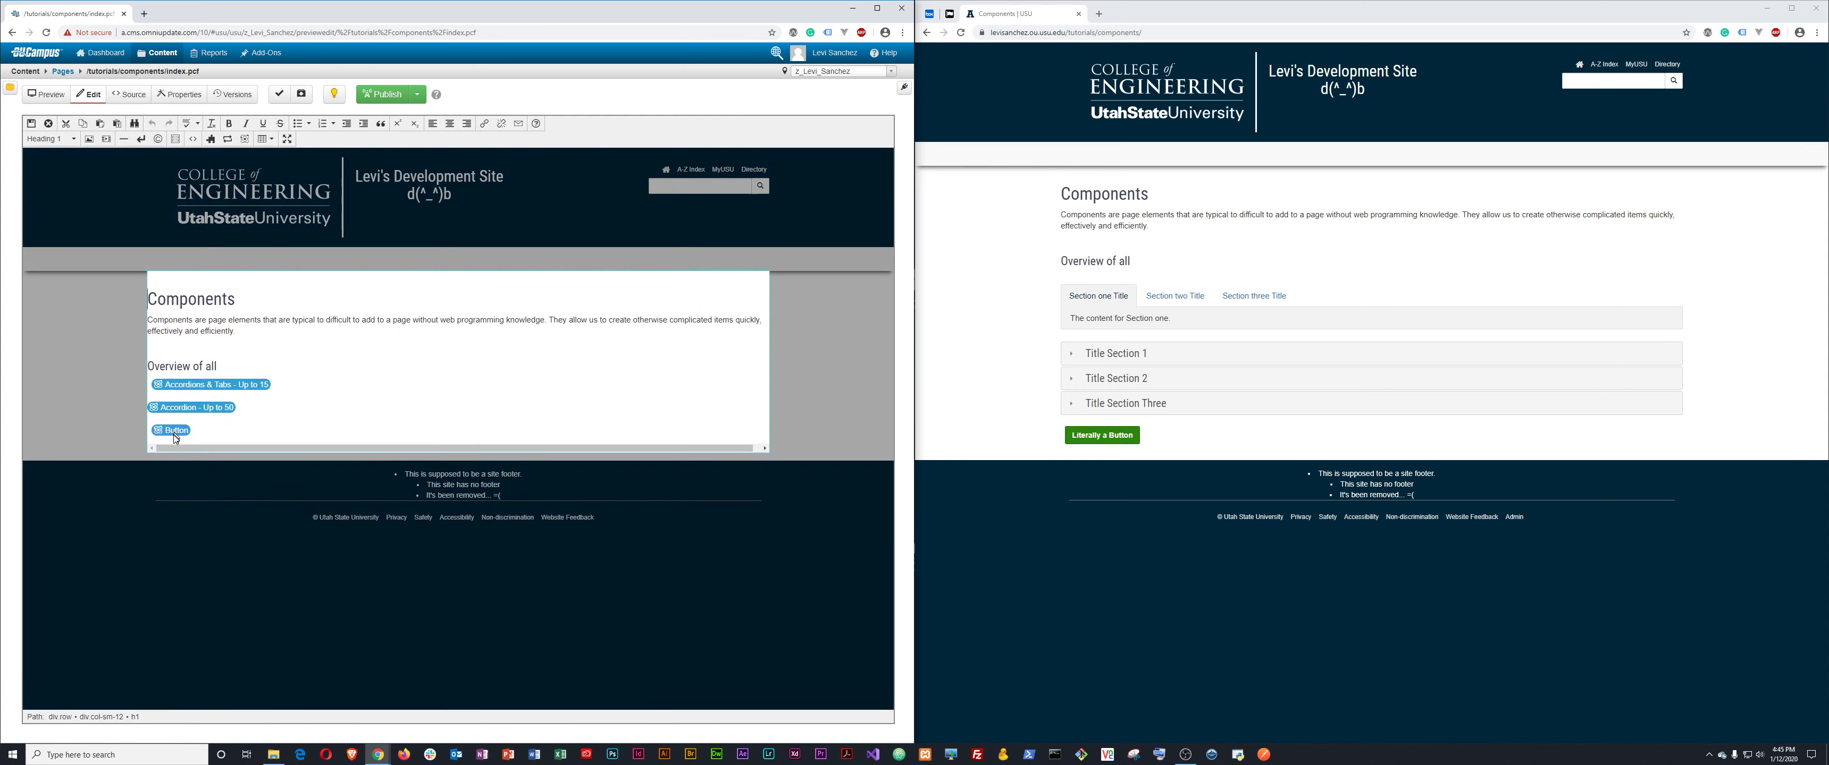
pyautogui.doubleClick(170, 430)
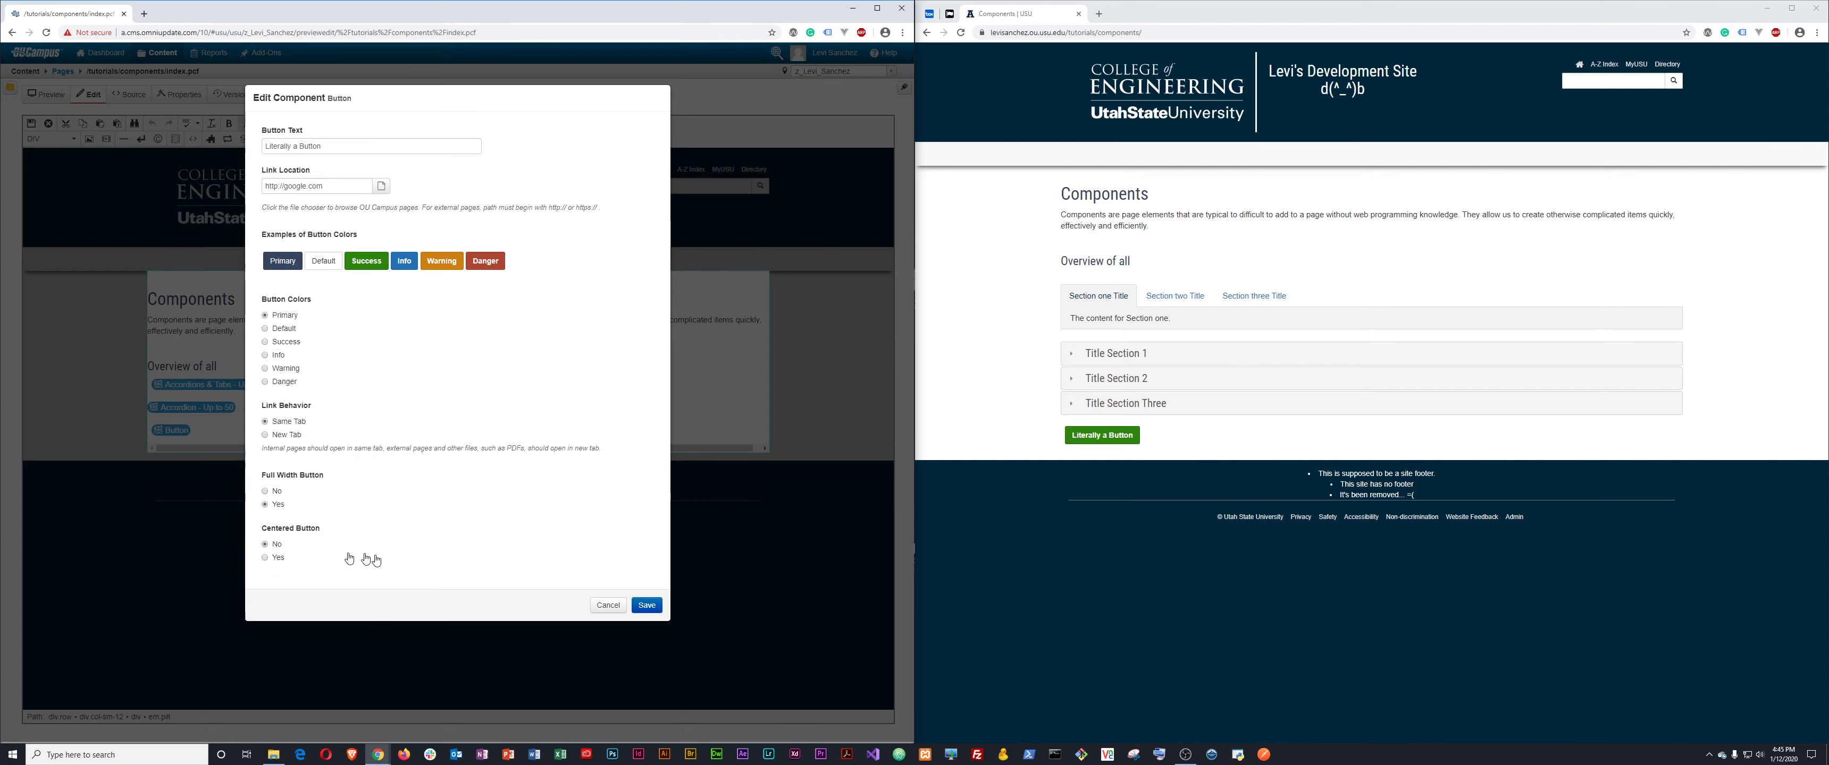
pyautogui.click(649, 608)
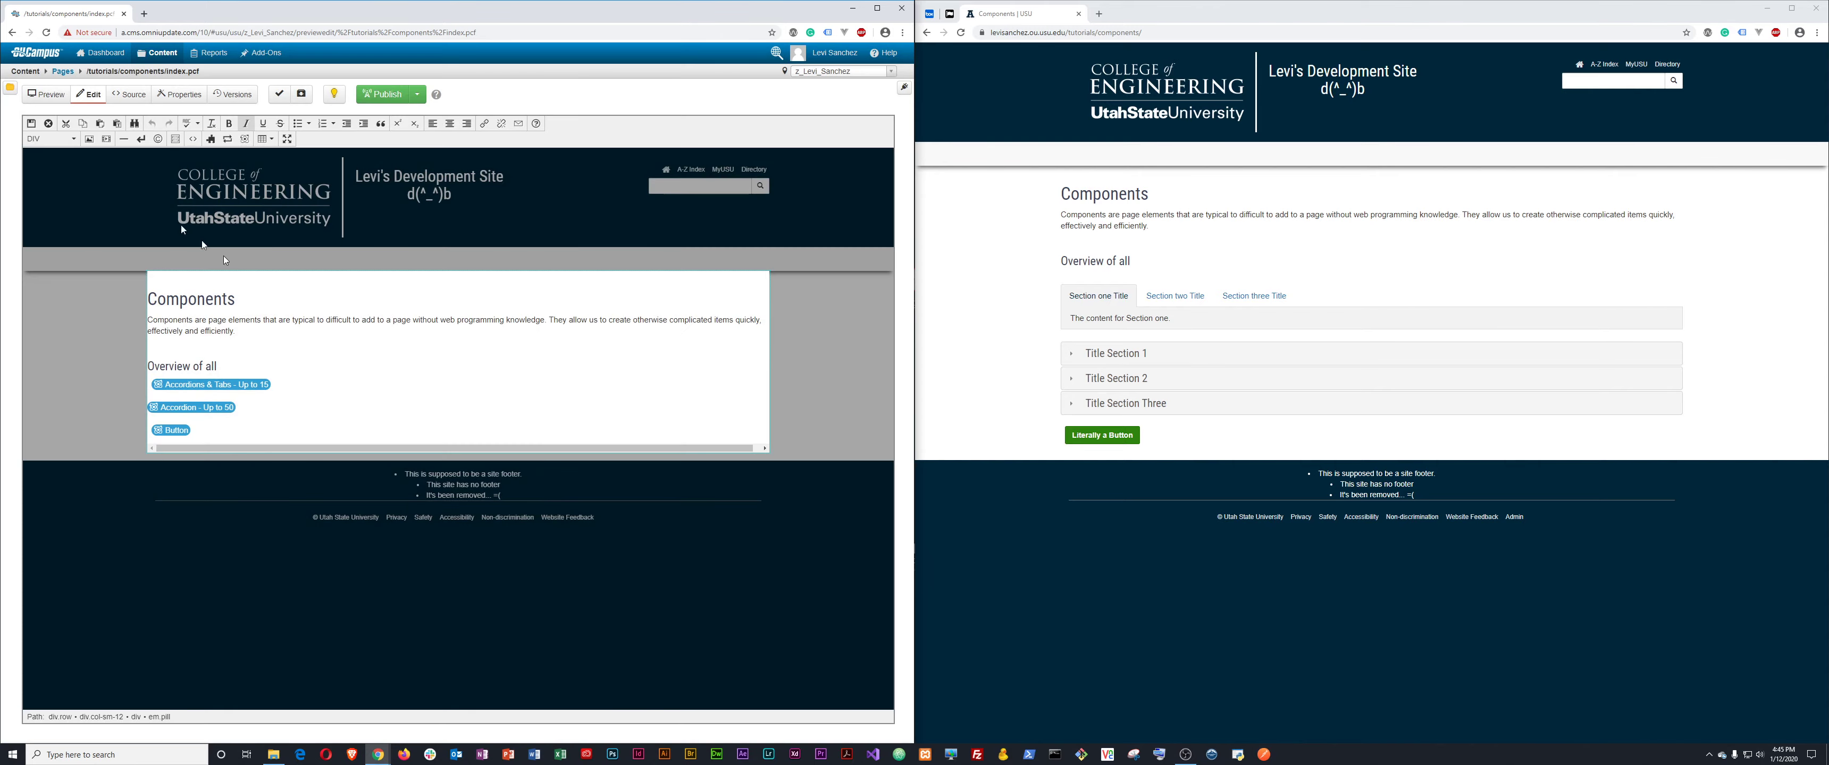
pyautogui.click(31, 123)
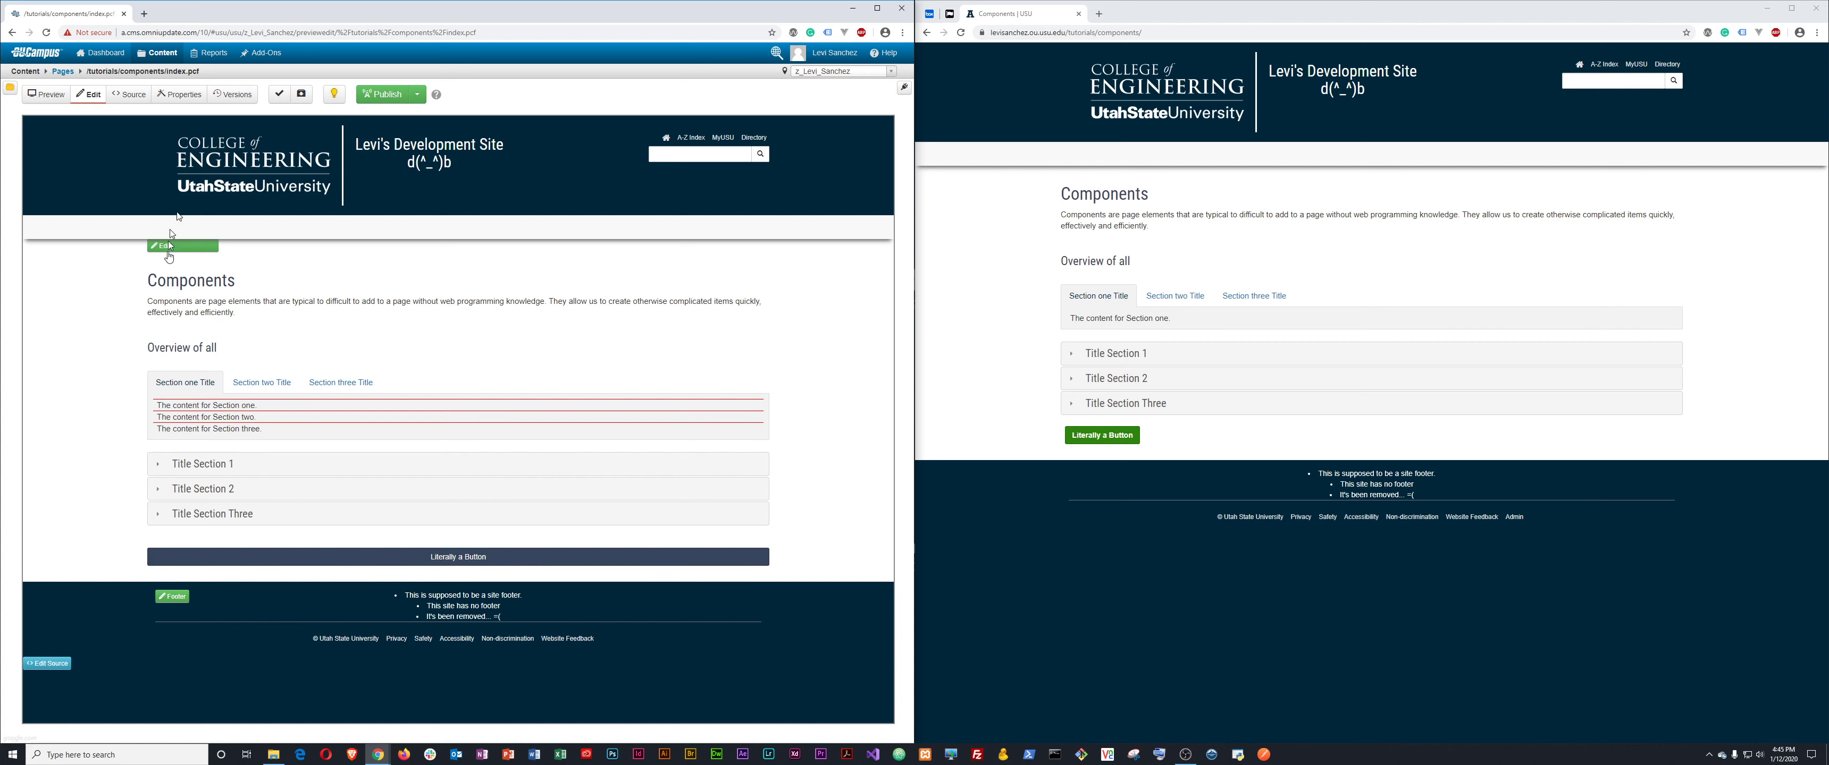
# Publish the Components page with the updated button.
pyautogui.click(189, 247)
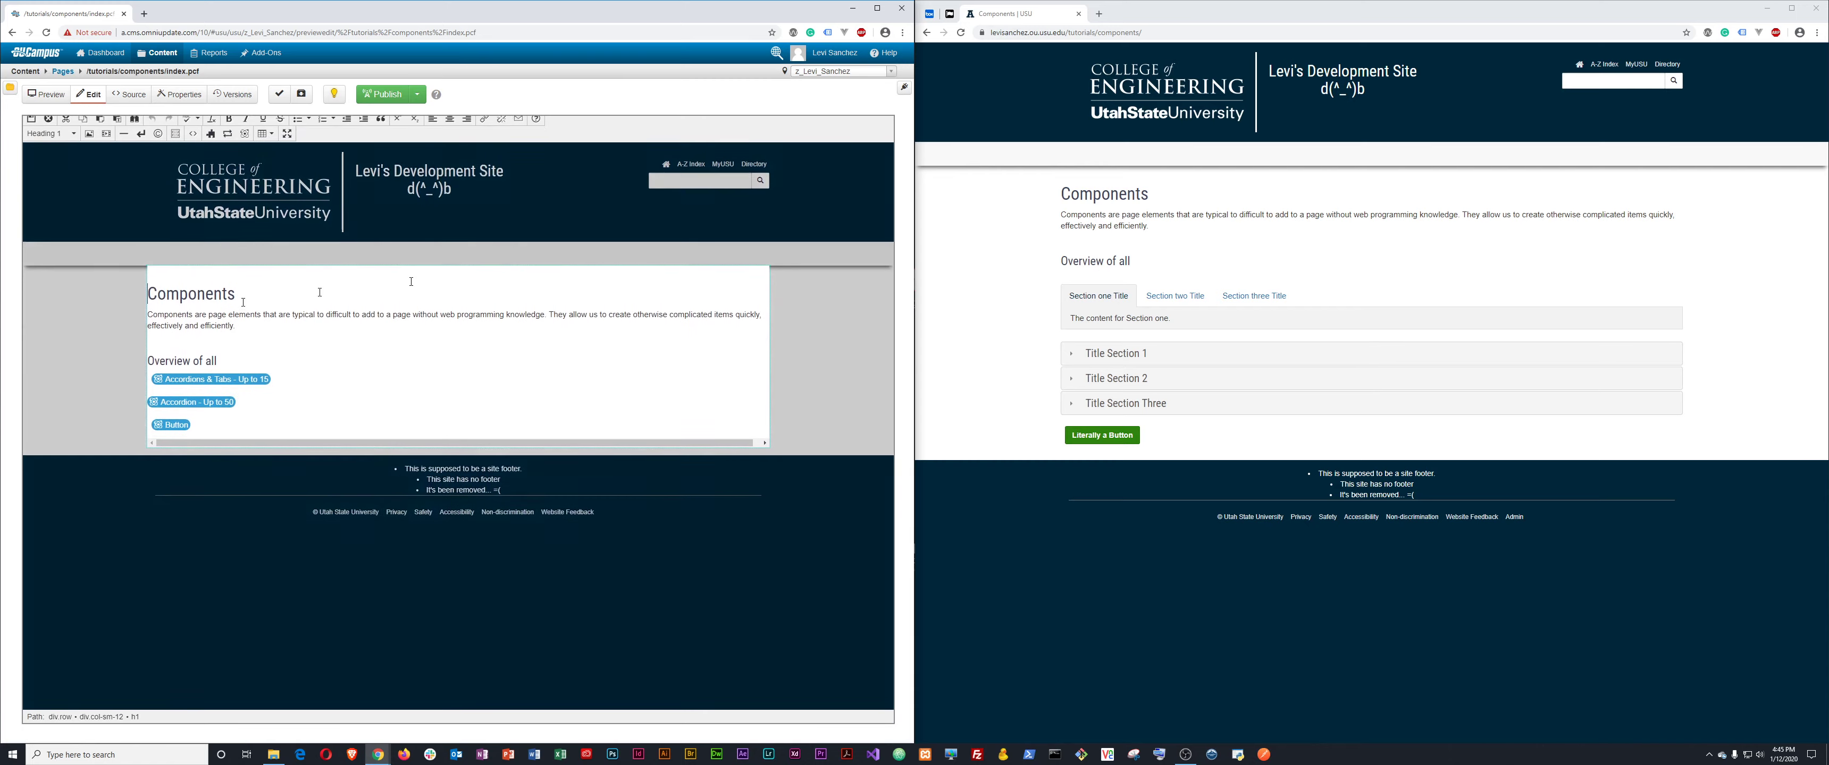
pyautogui.click(376, 95)
pyautogui.click(590, 370)
# Reload the live page, test that the full-width "Literally a Button" link opens in the same tab, and return to the Components page.
pyautogui.click(1011, 395)
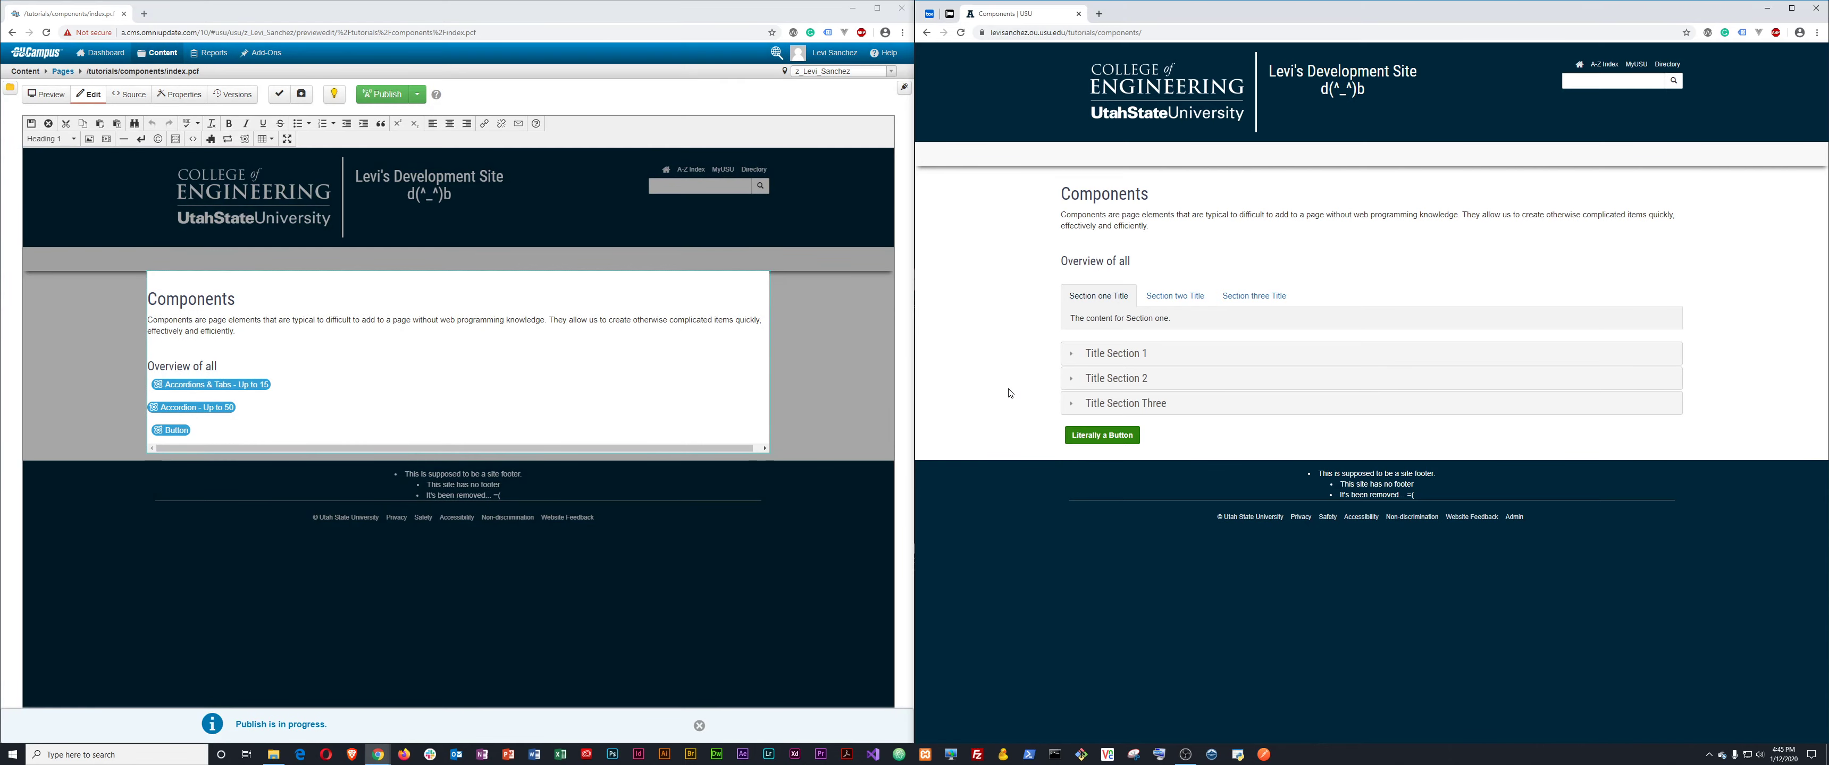
pyautogui.press('F5')
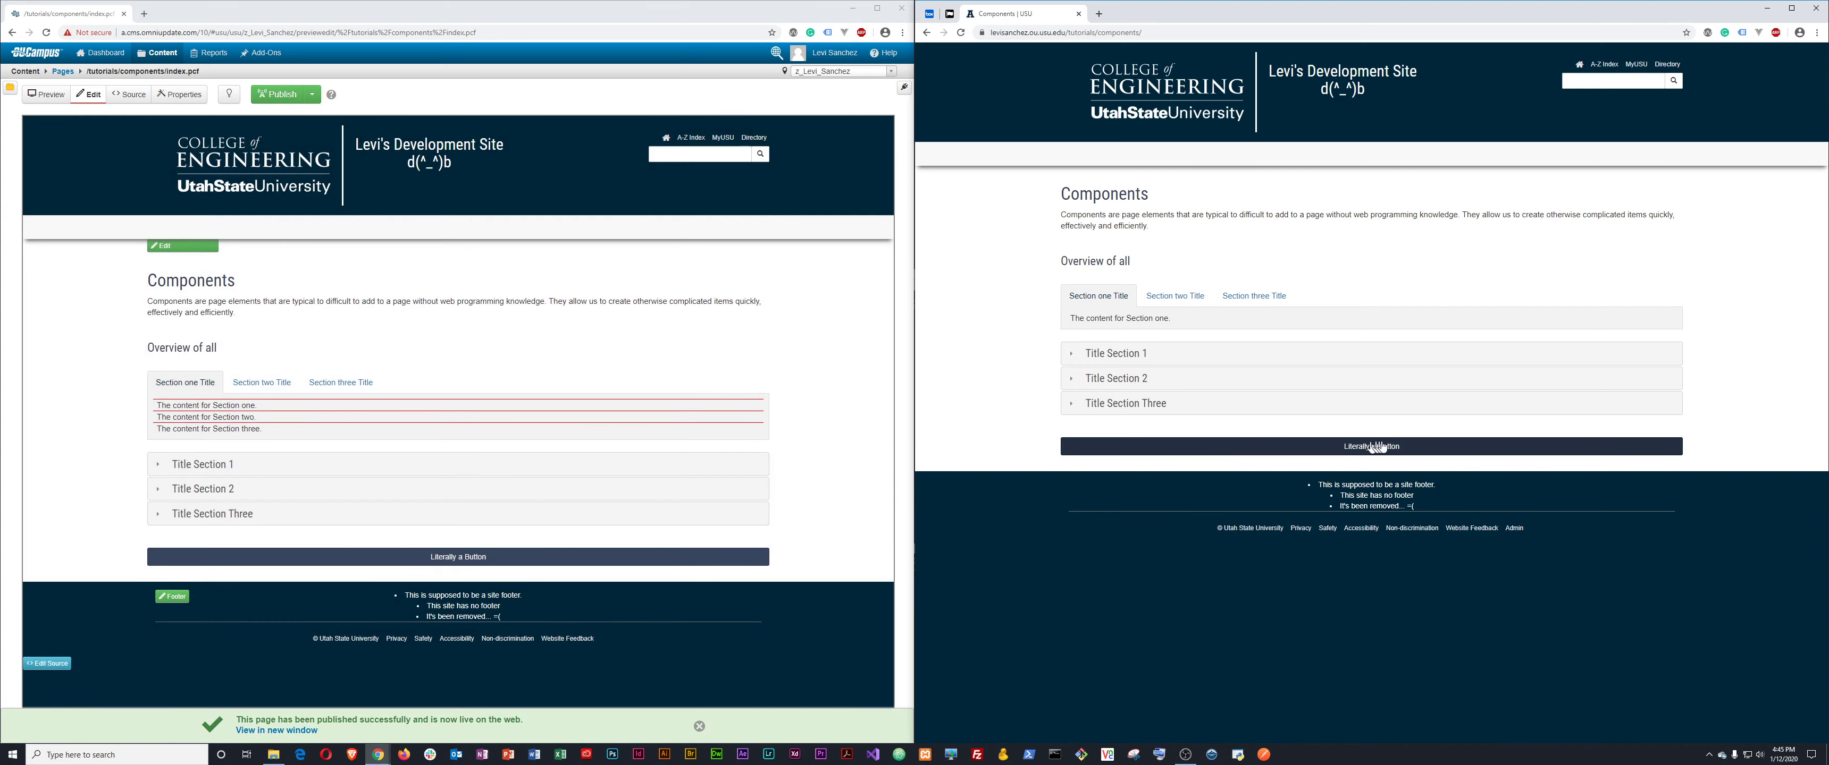
pyautogui.click(1395, 452)
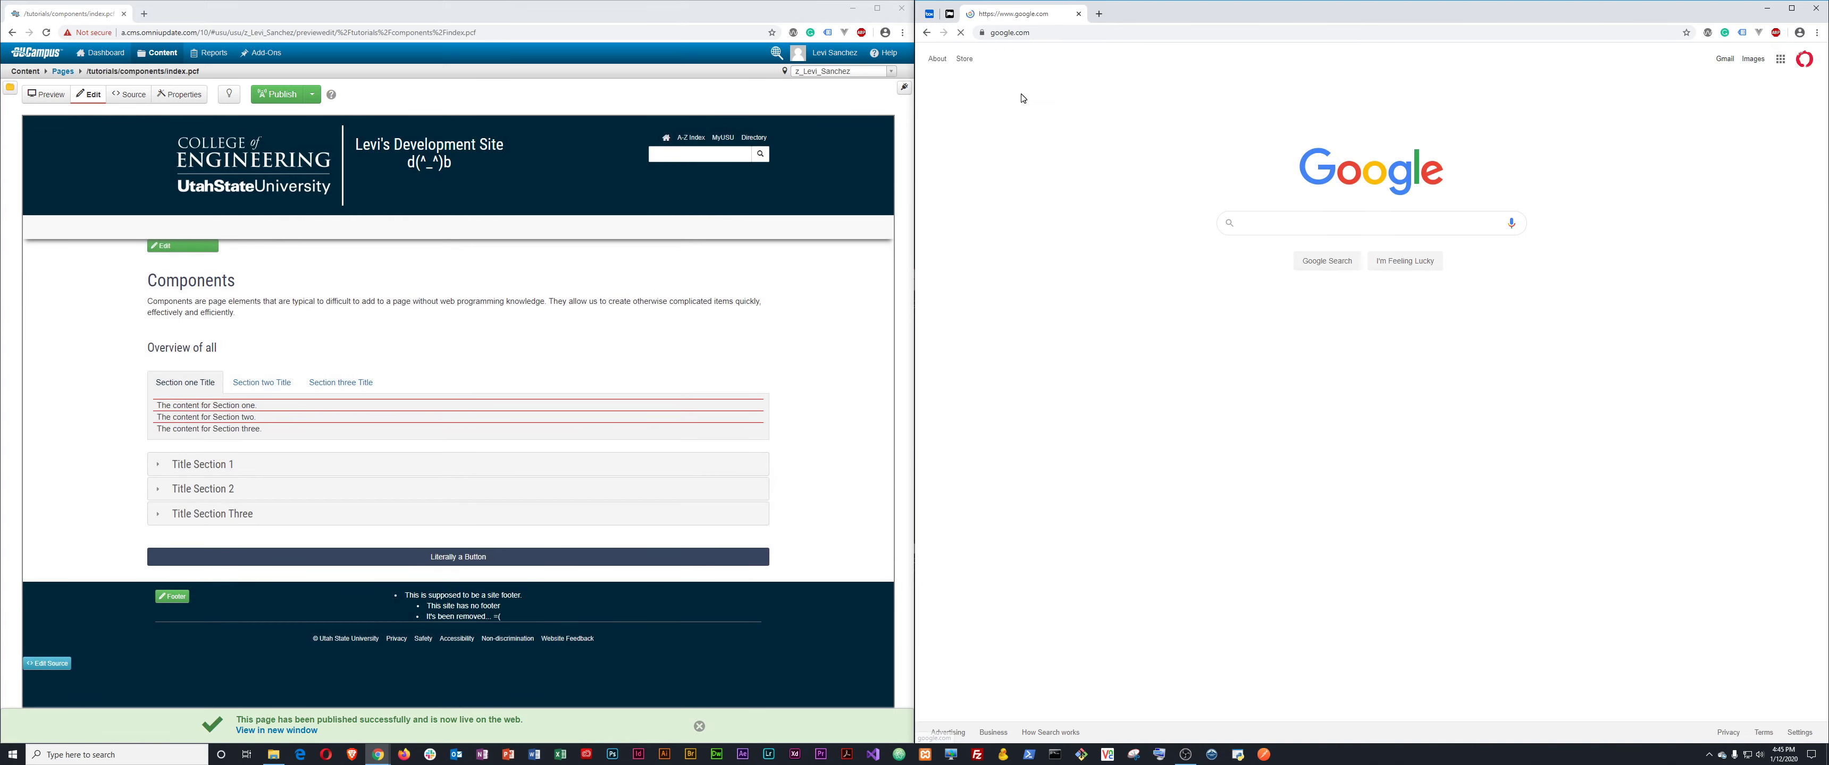
pyautogui.click(927, 34)
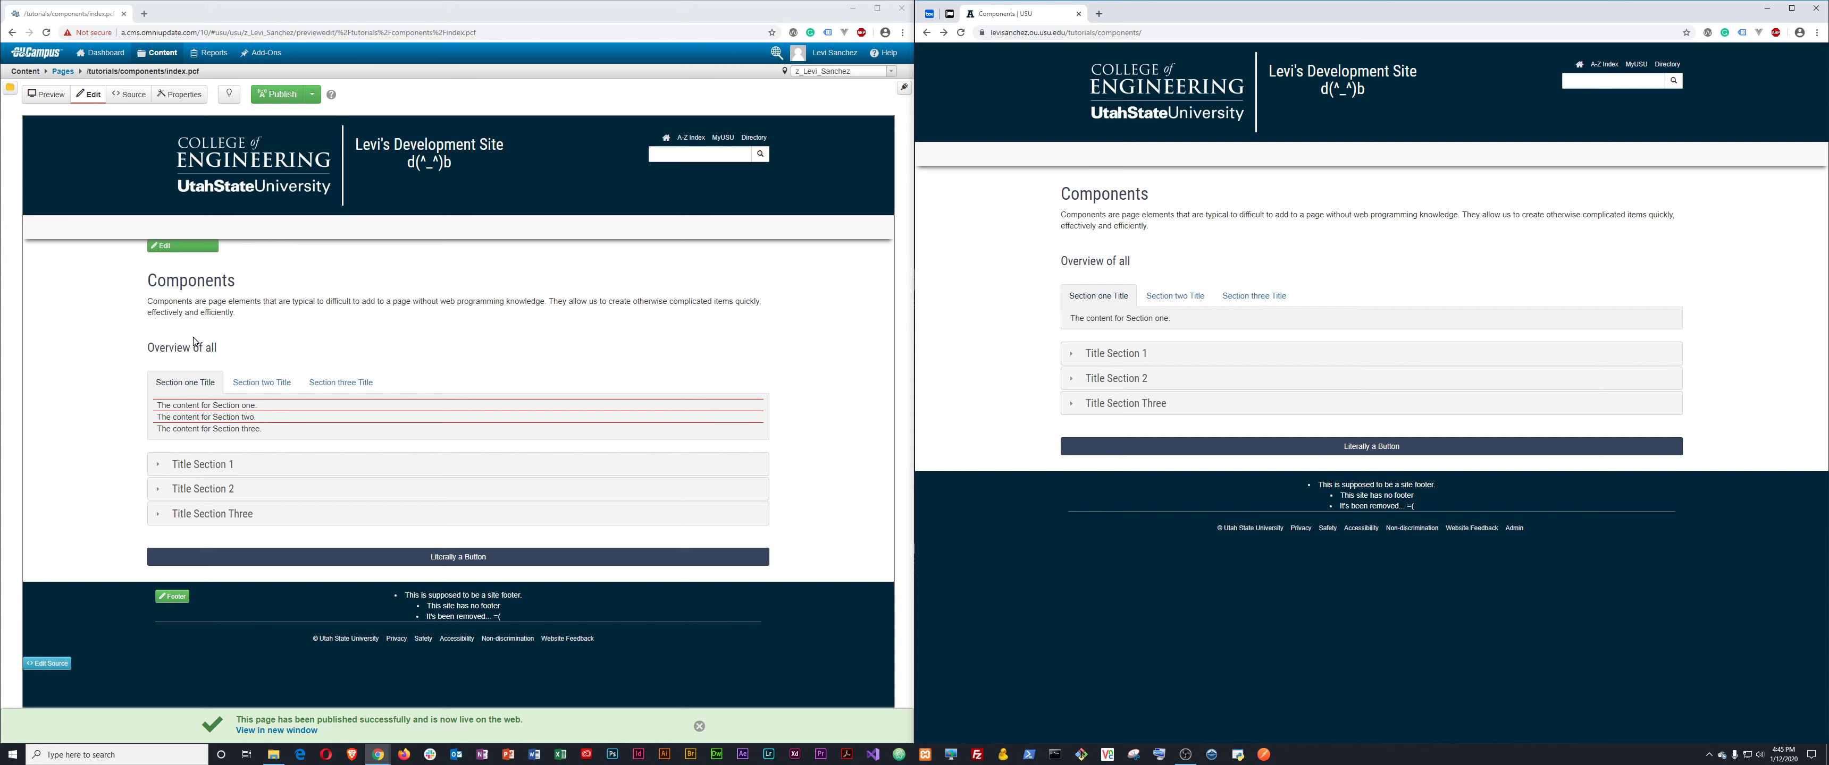
# Reopen the main content for editing, show the block outlines, and add blank lines below the Button component.
pyautogui.click(174, 247)
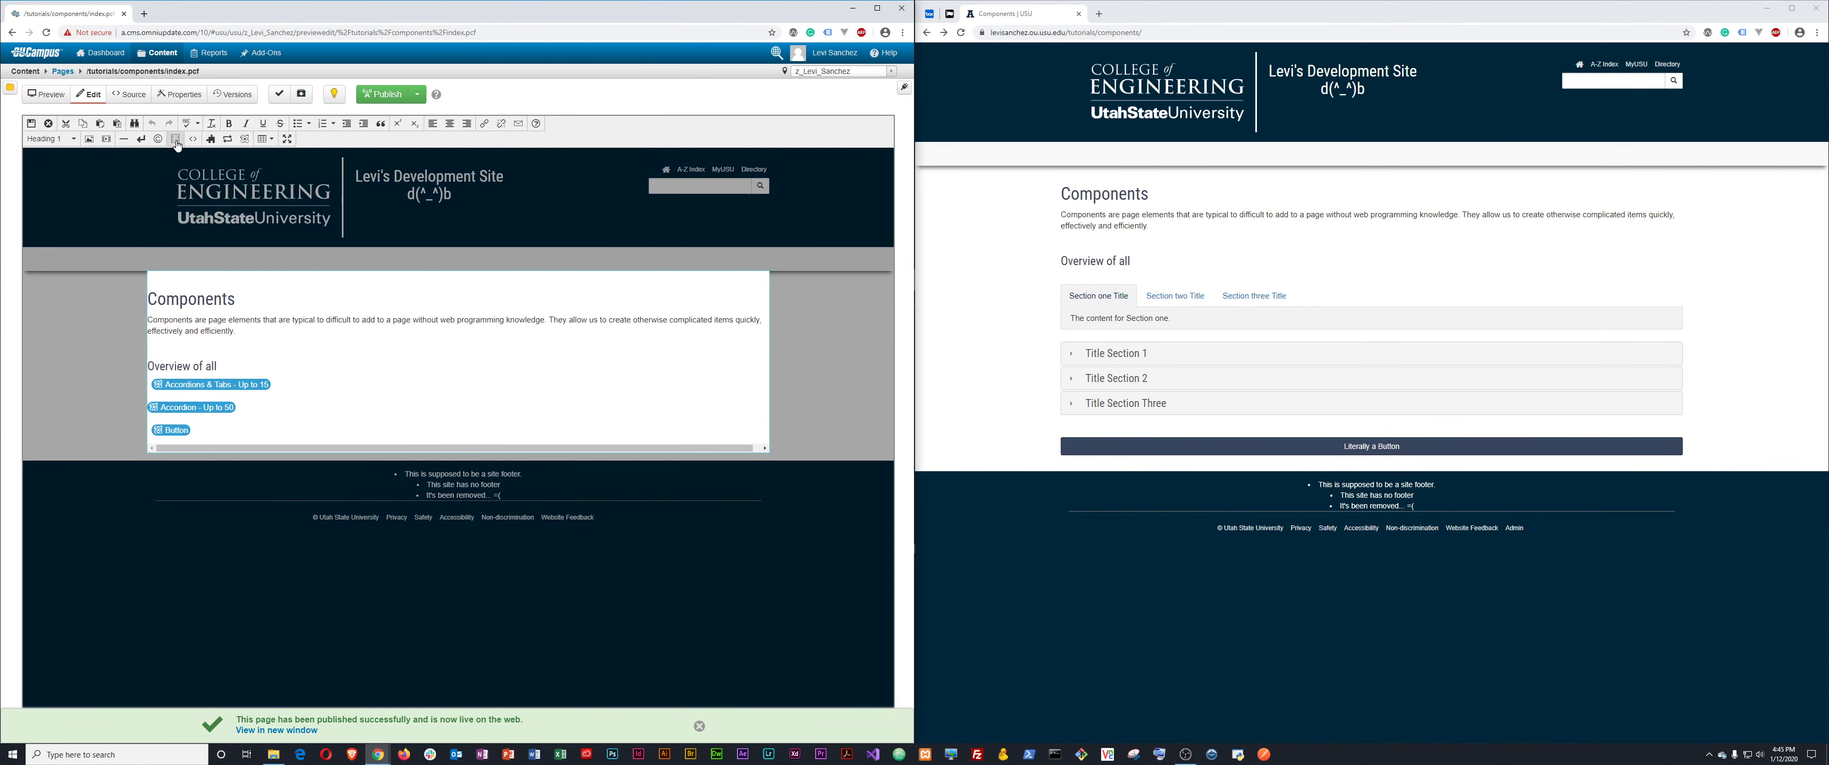
pyautogui.click(176, 138)
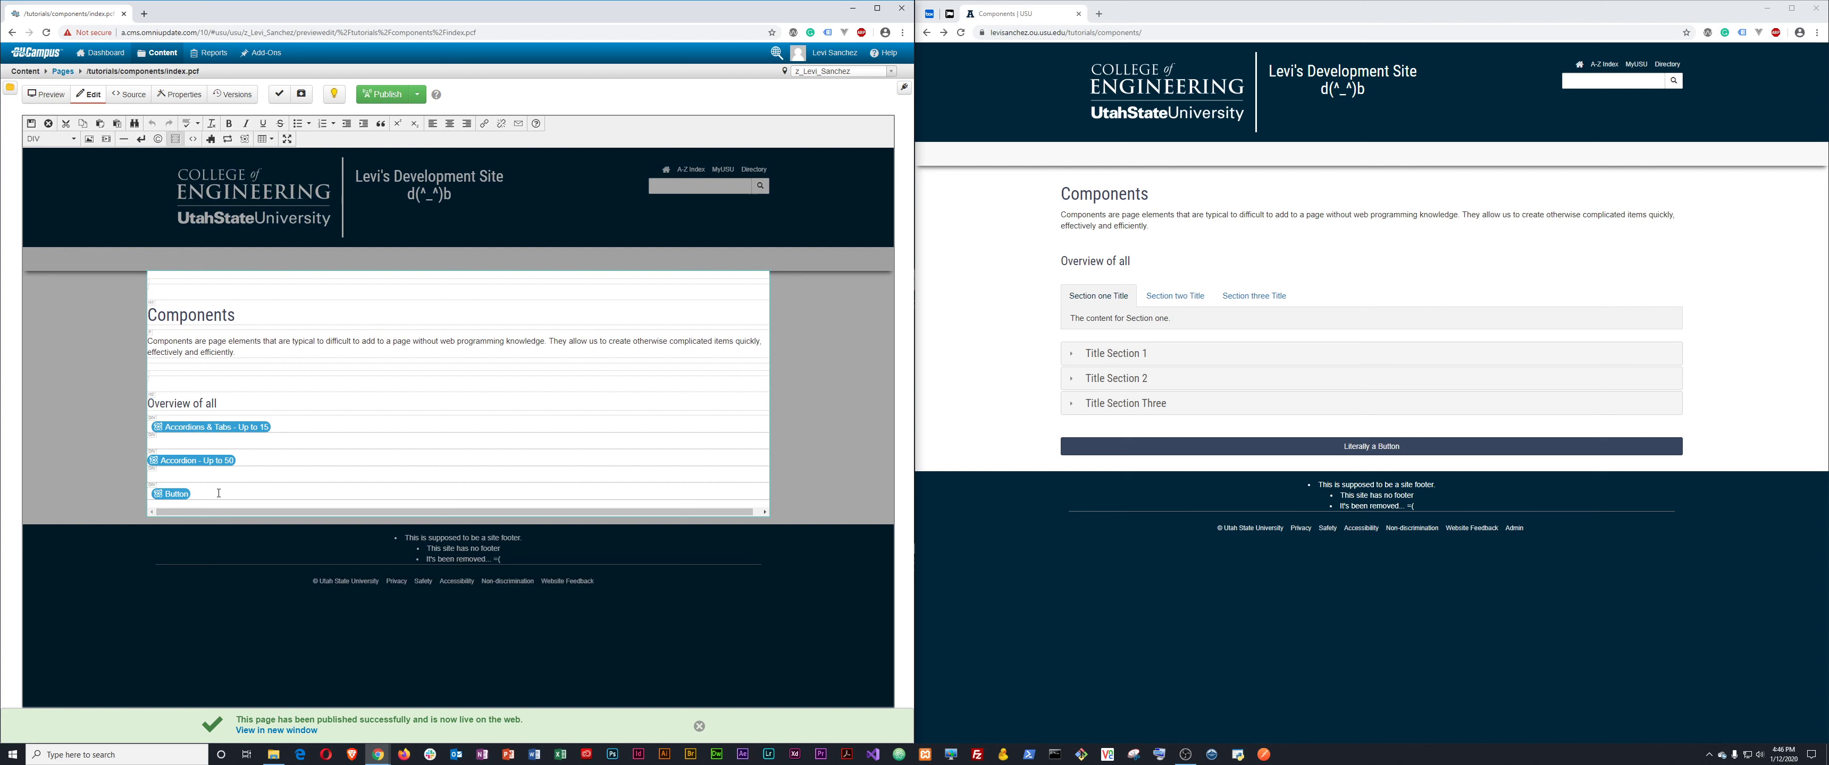
pyautogui.press('Return')
pyautogui.press('Return')
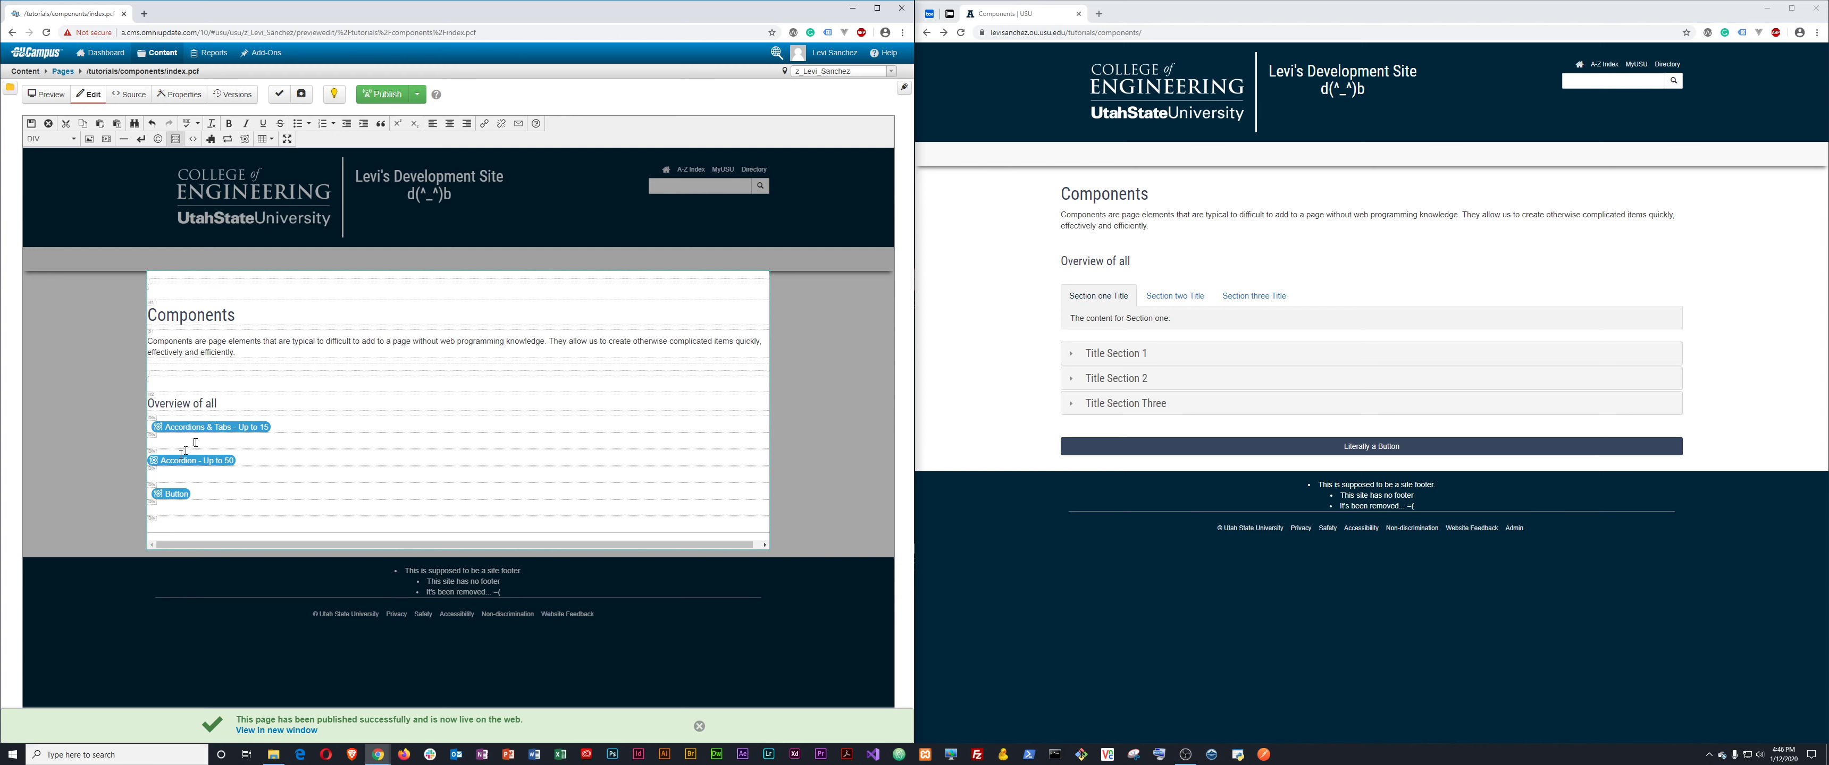
# Insert a Card Block with Image component below the Button component and look over its example and fields.
pyautogui.click(245, 139)
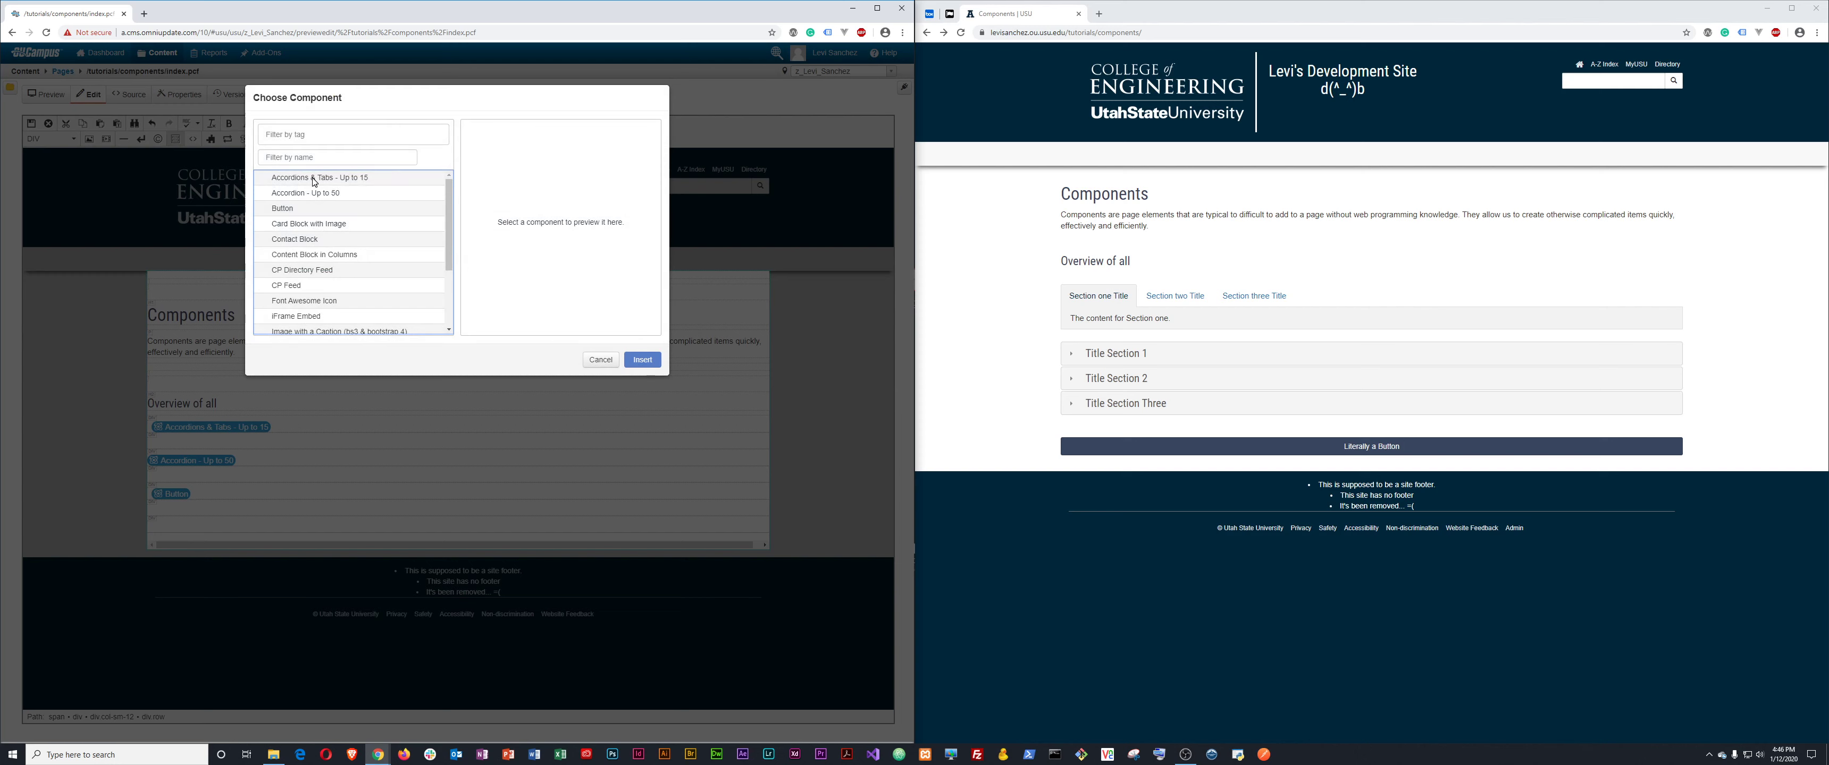
pyautogui.click(304, 222)
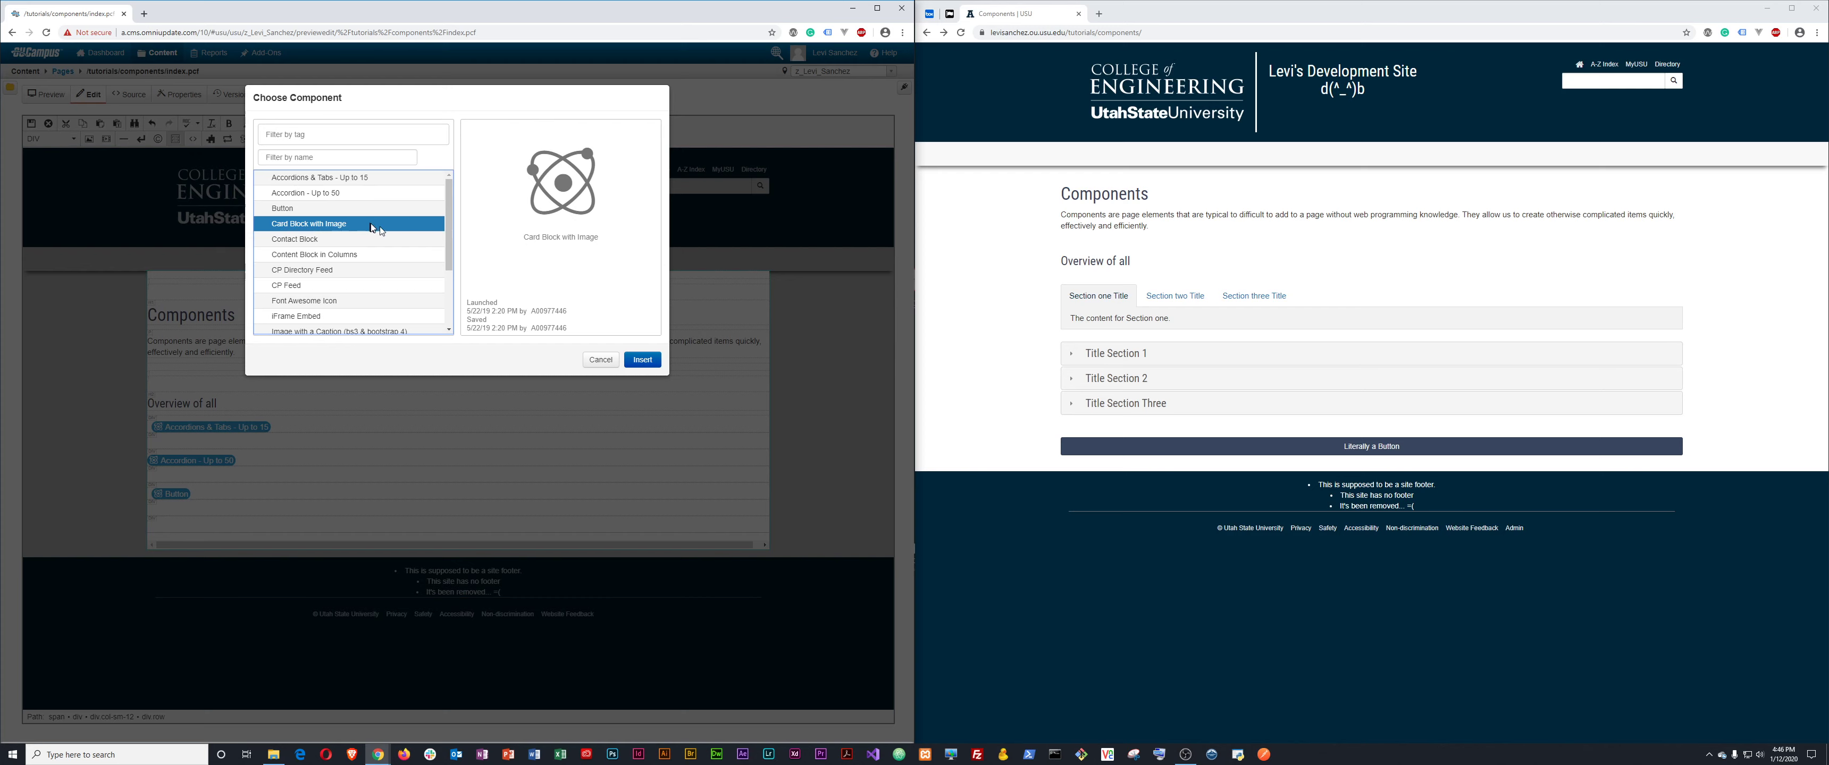
pyautogui.click(652, 362)
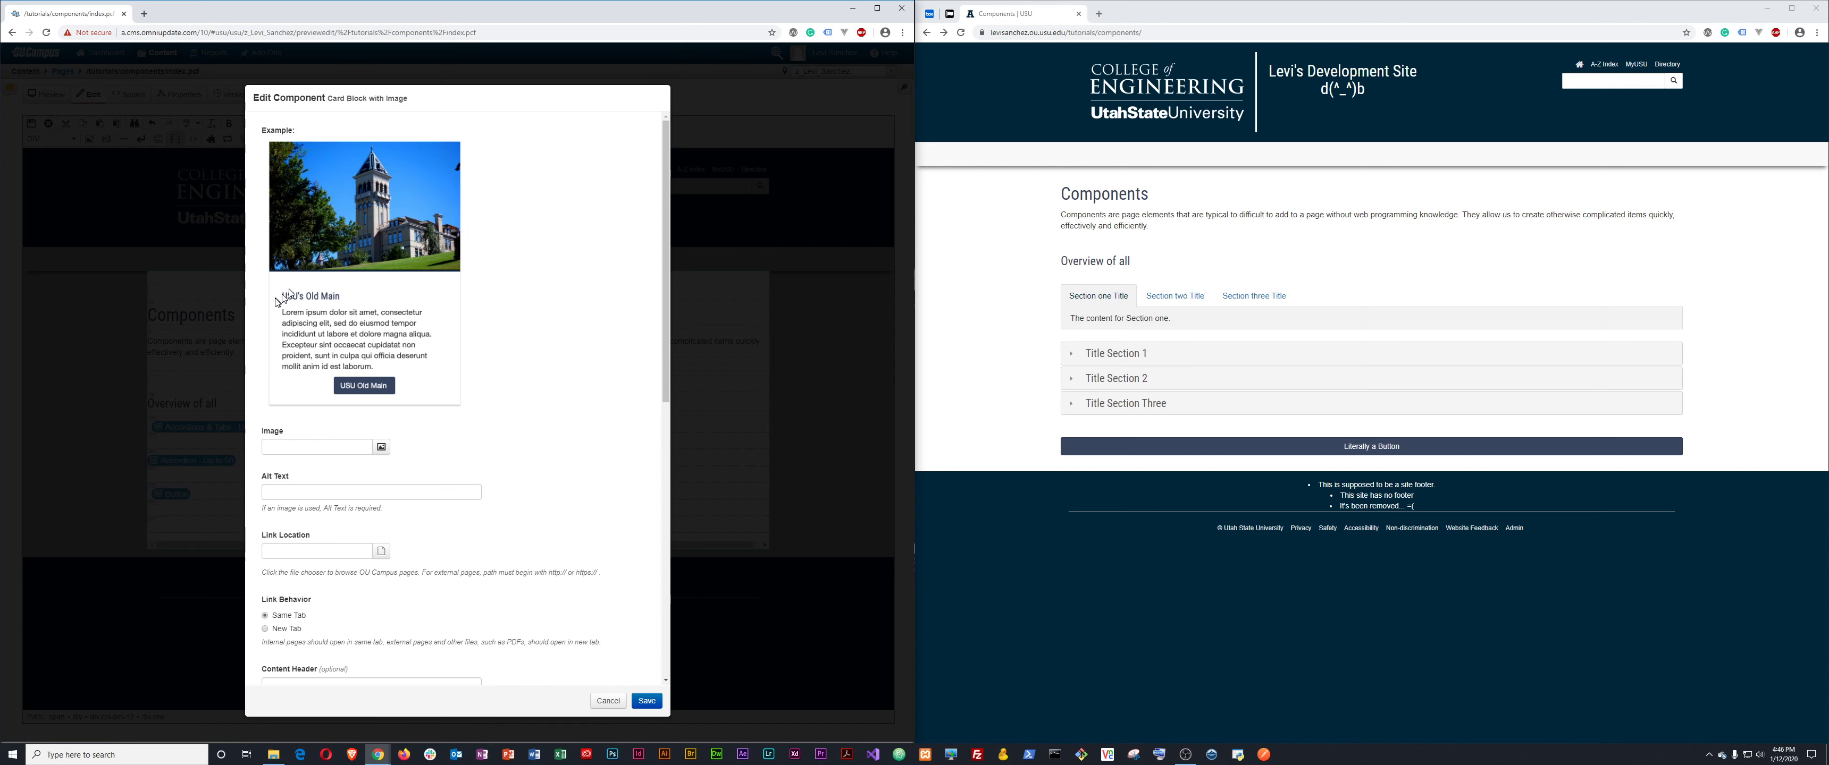
pyautogui.scroll(-2, 362, 383)
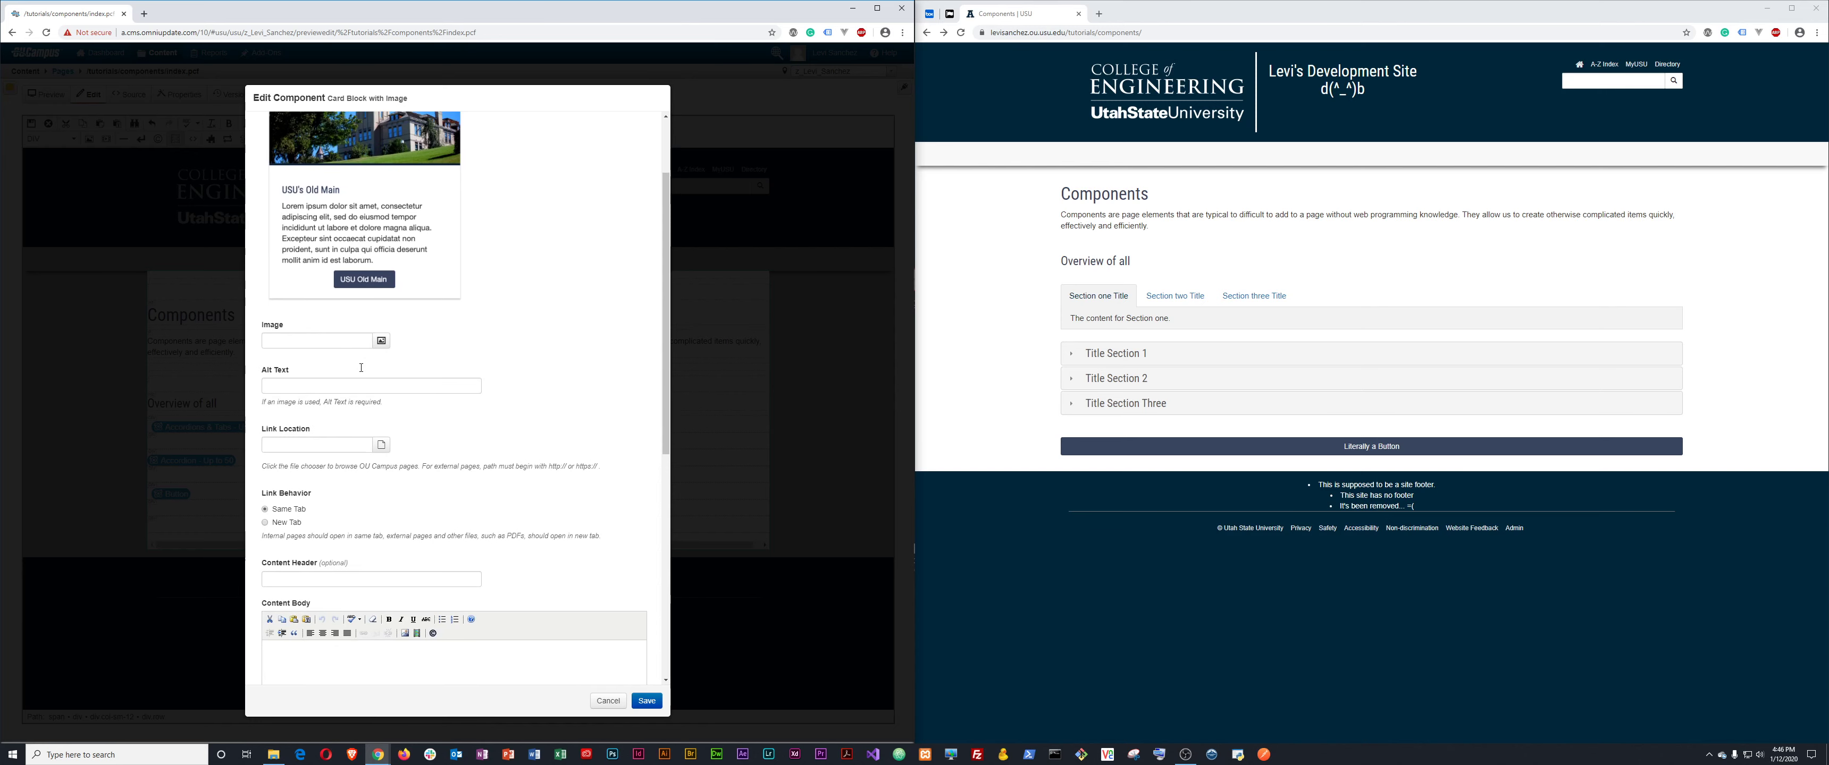
pyautogui.scroll(2, 355, 370)
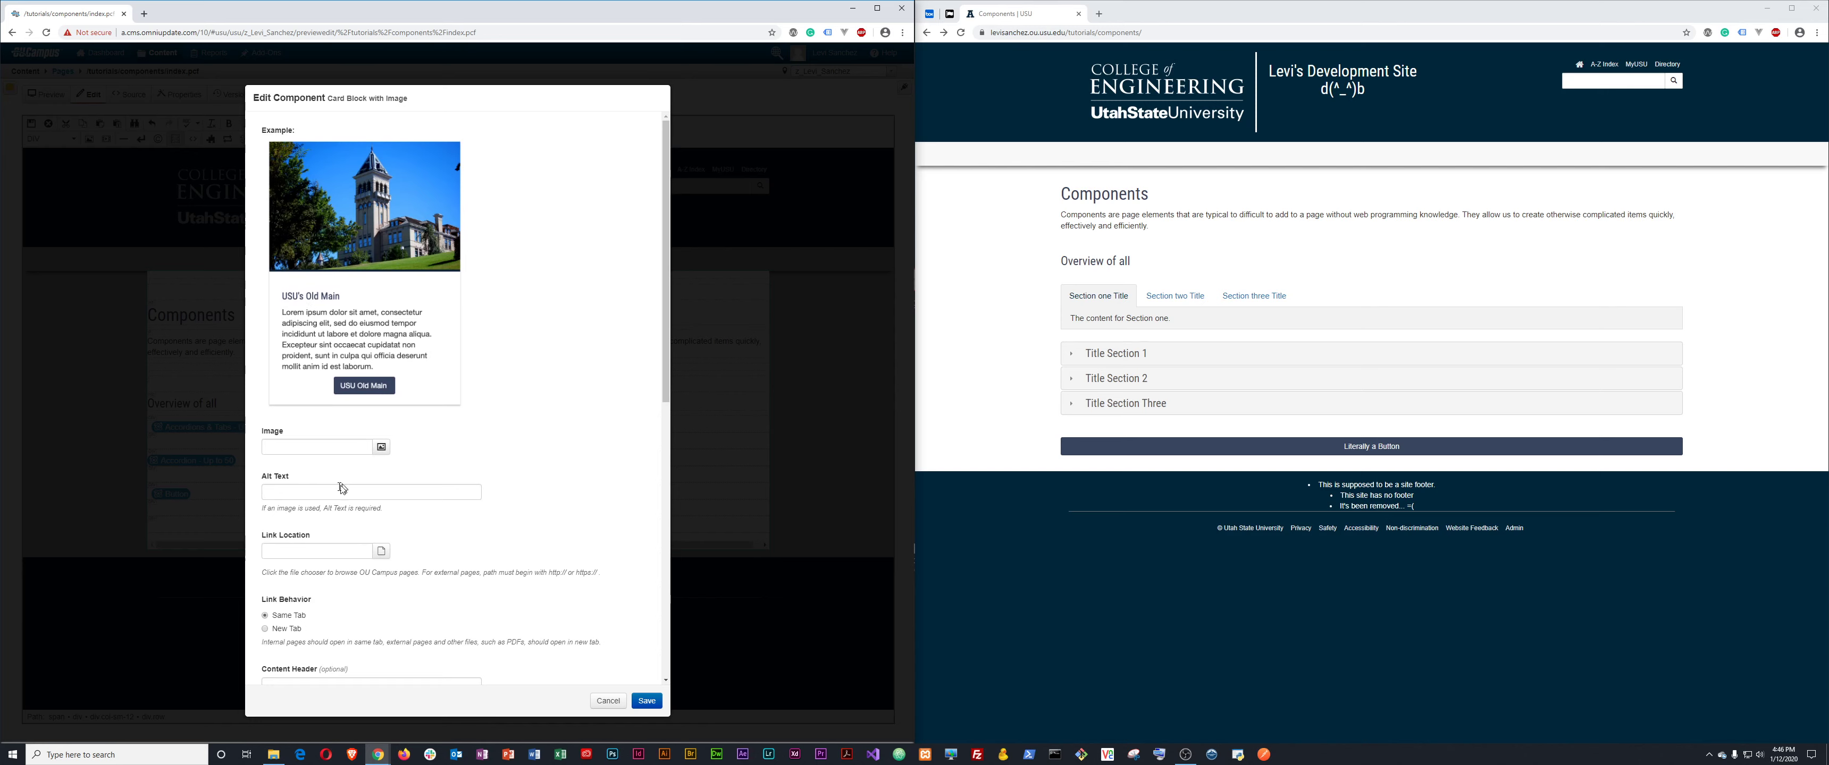
# Use engr.jpg from the tutorials/images folder as the card's image and set its alt text to "Engineering Building".
pyautogui.click(326, 495)
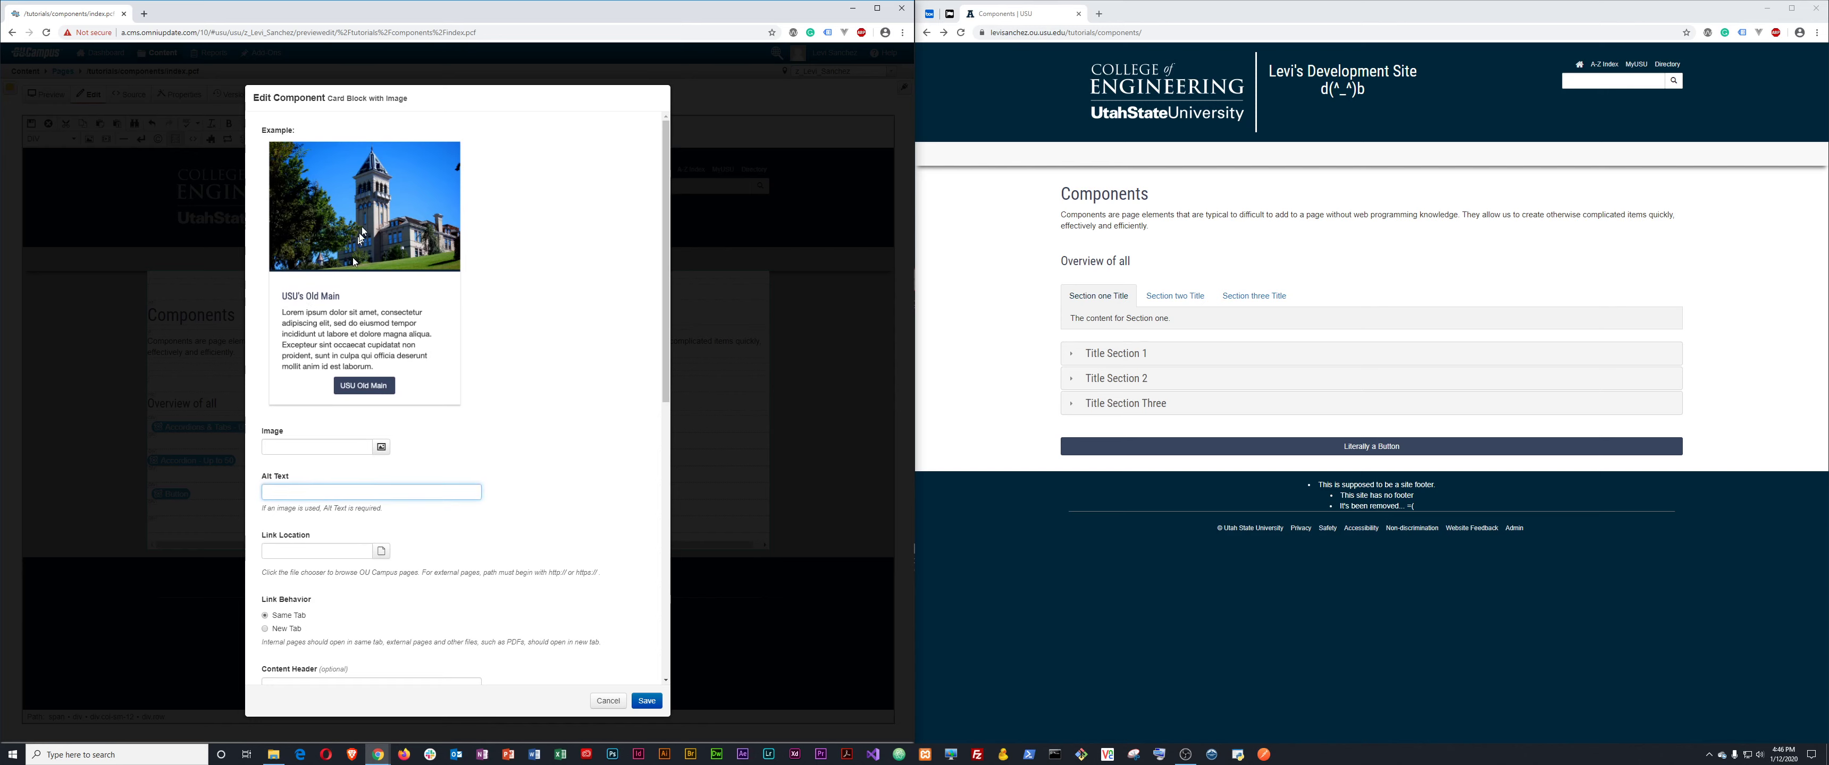
pyautogui.click(272, 506)
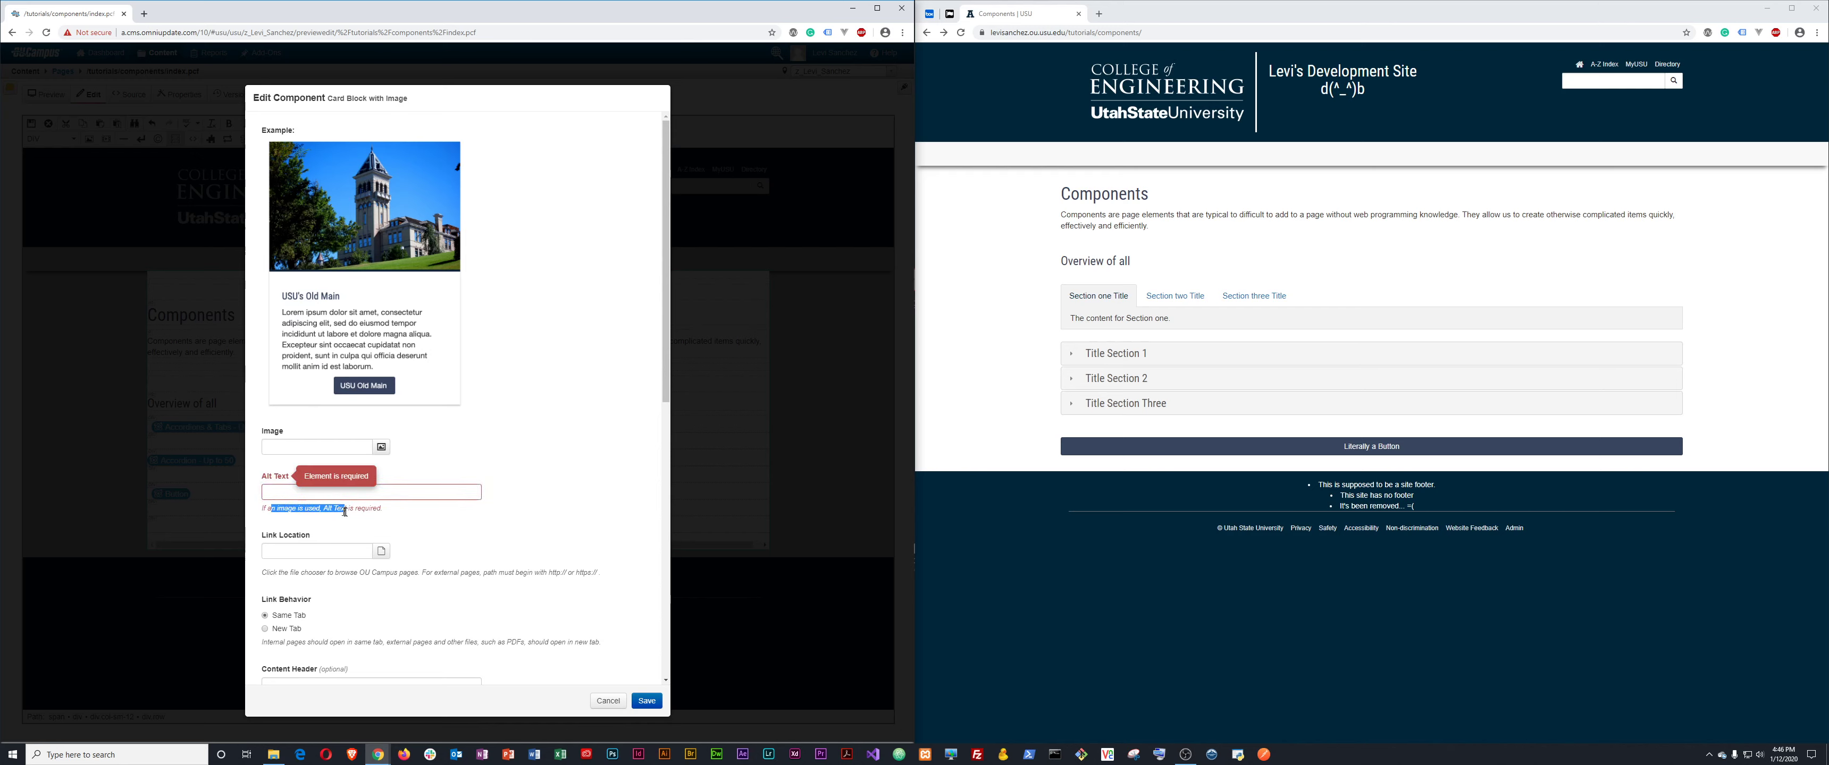
pyautogui.click(356, 444)
pyautogui.click(381, 446)
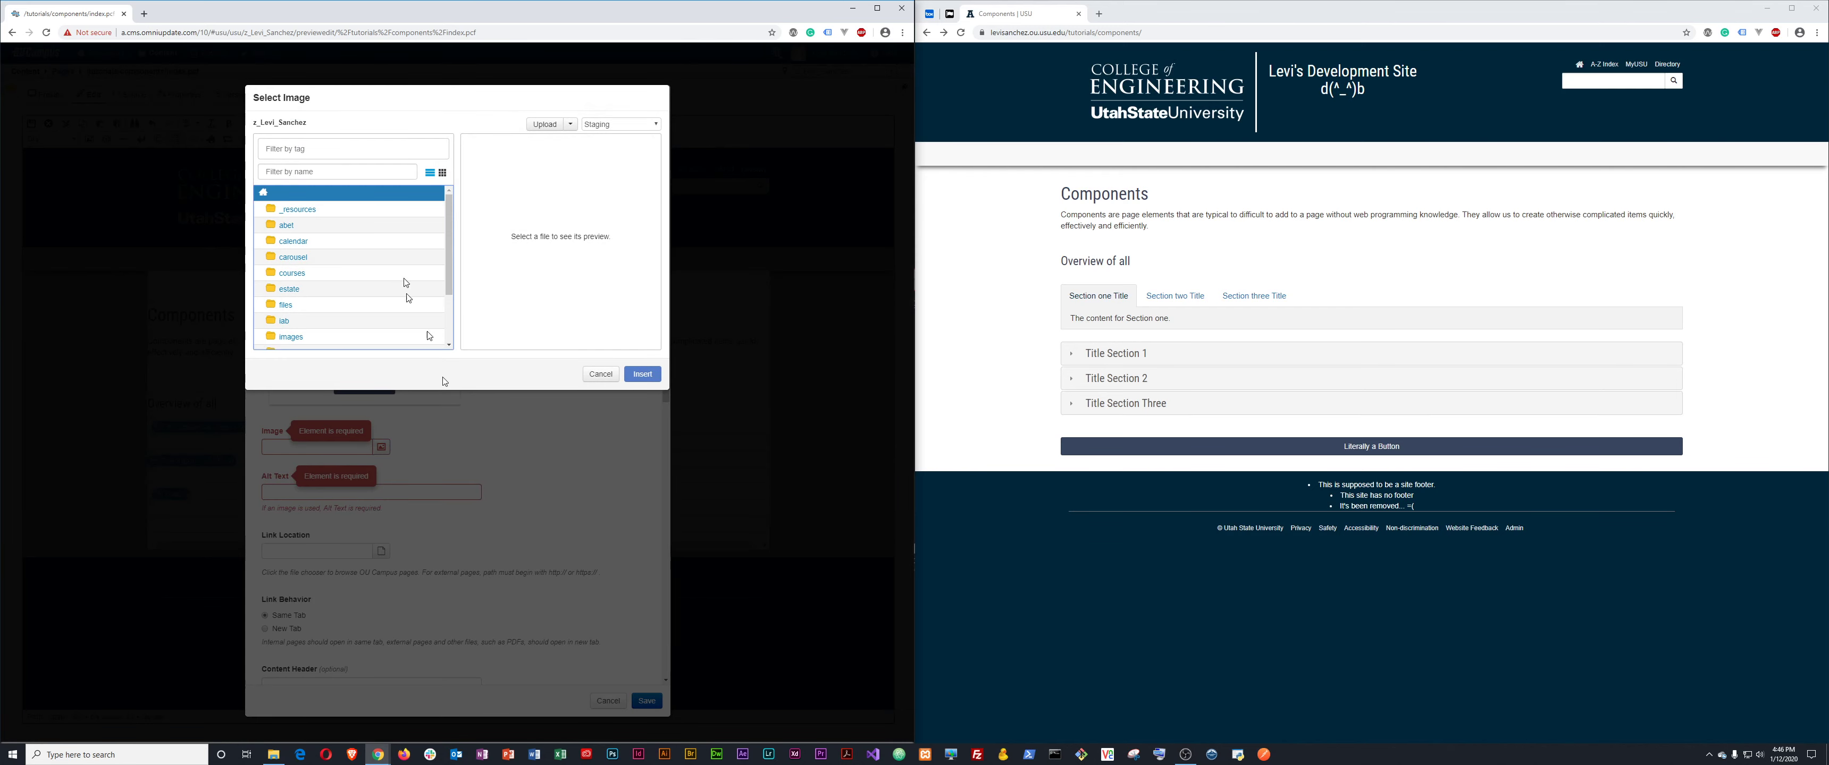
pyautogui.click(334, 171)
pyautogui.write('tut')
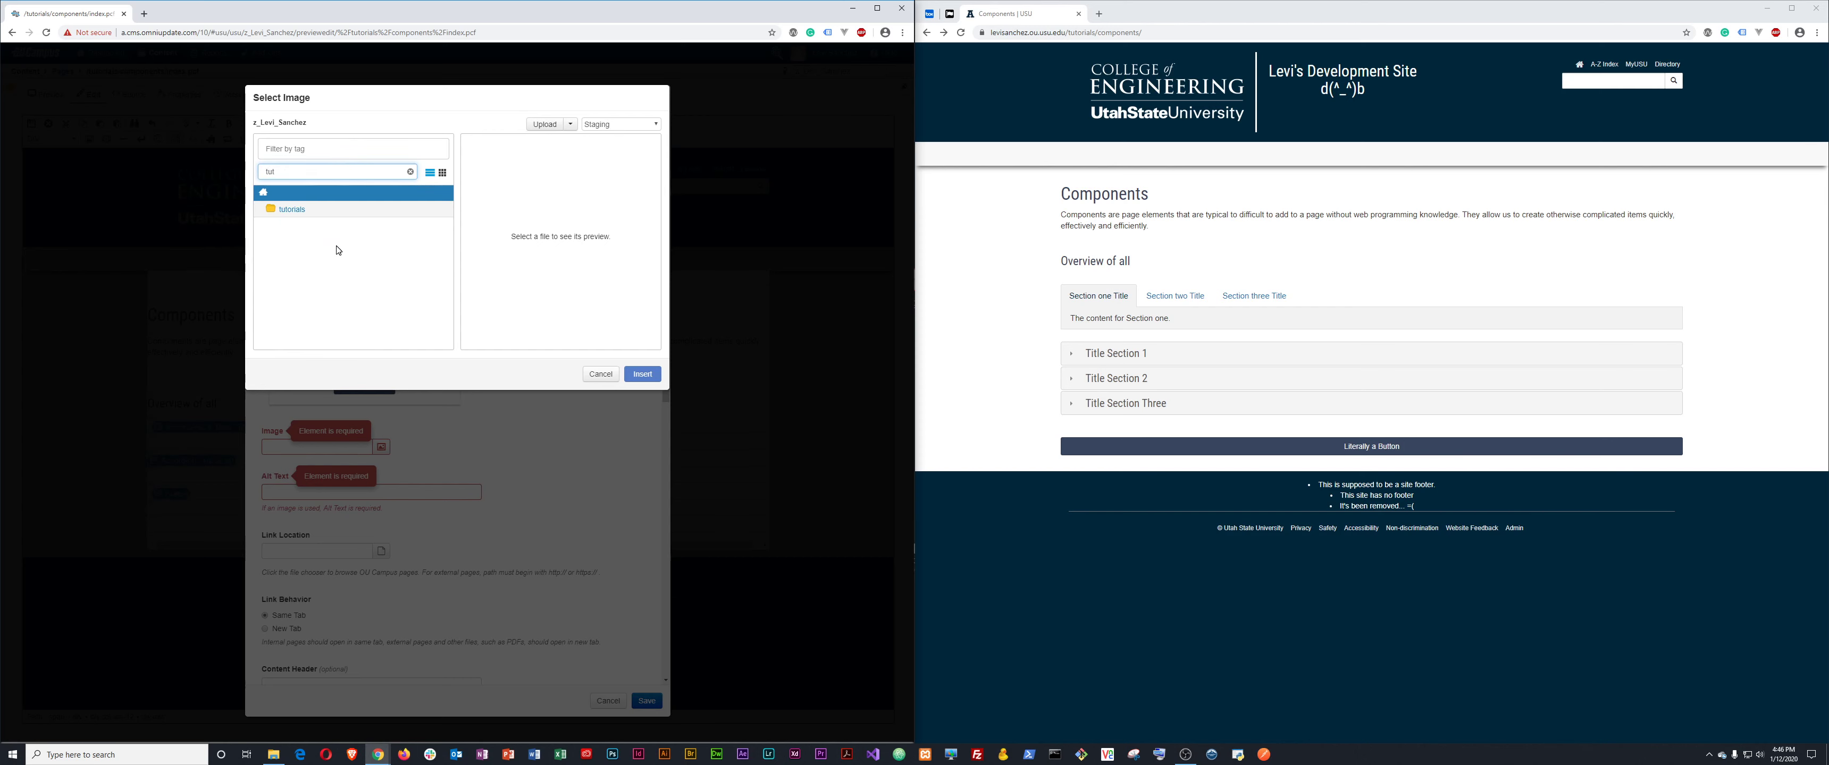
pyautogui.click(292, 209)
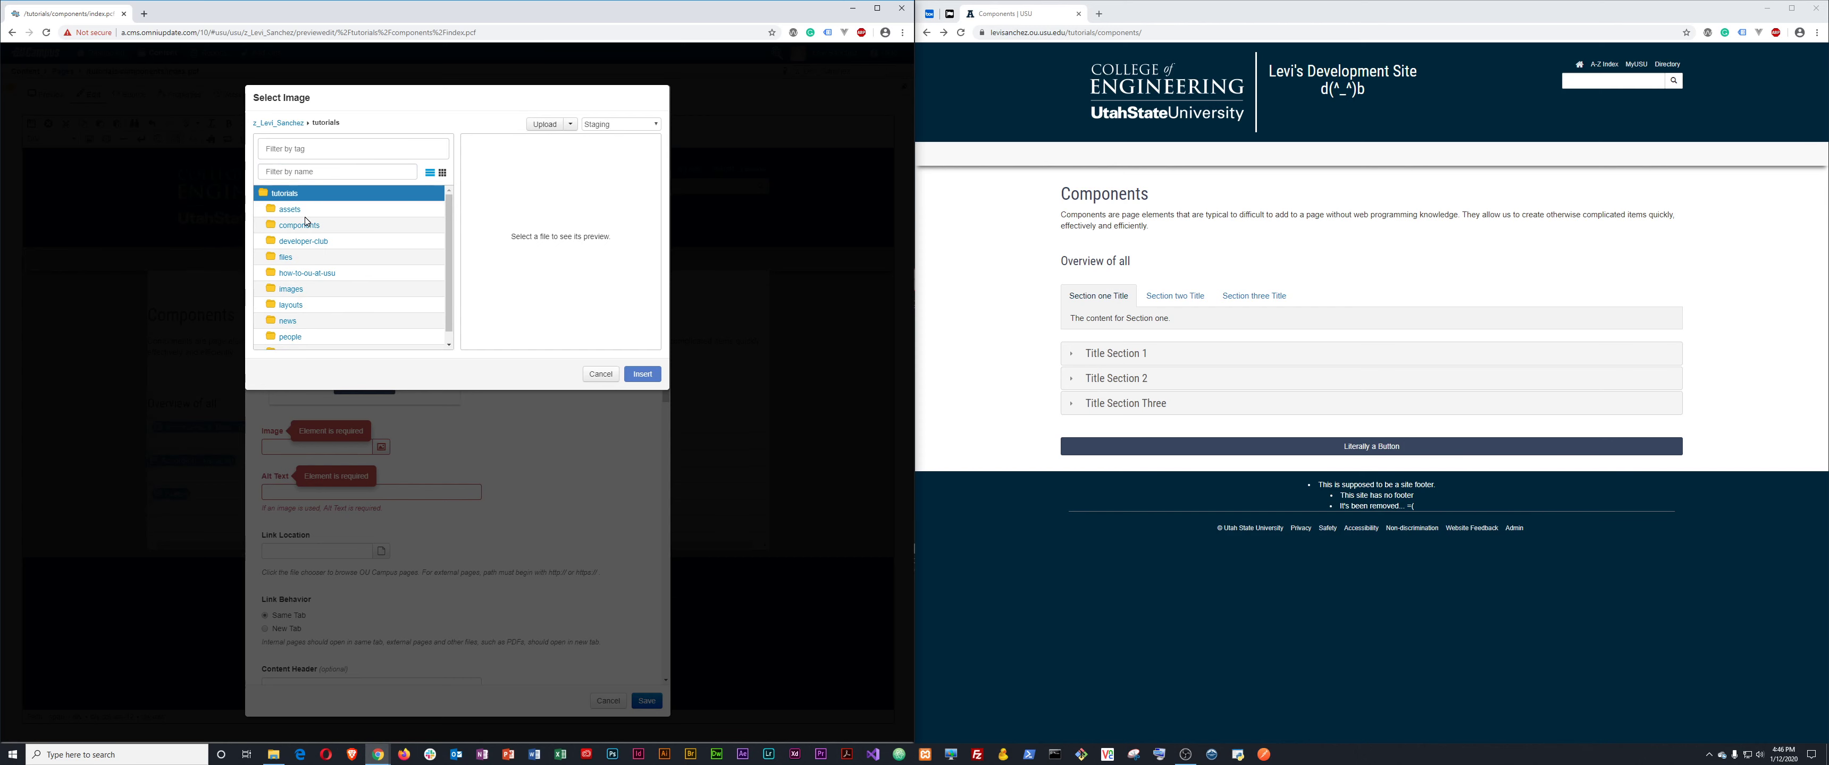
pyautogui.click(294, 296)
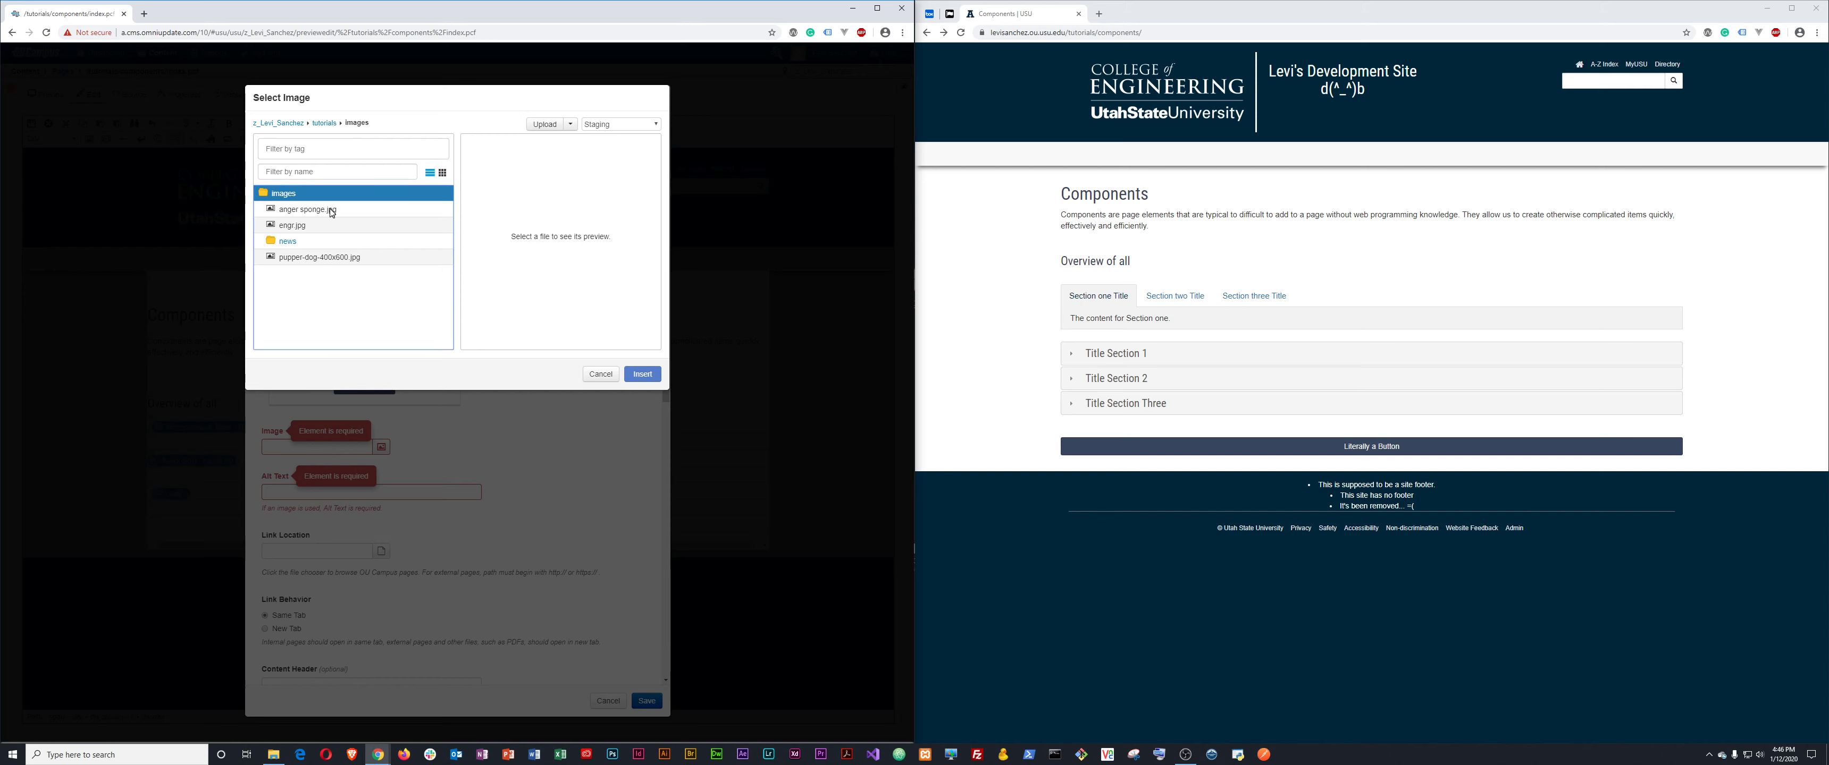
pyautogui.click(299, 226)
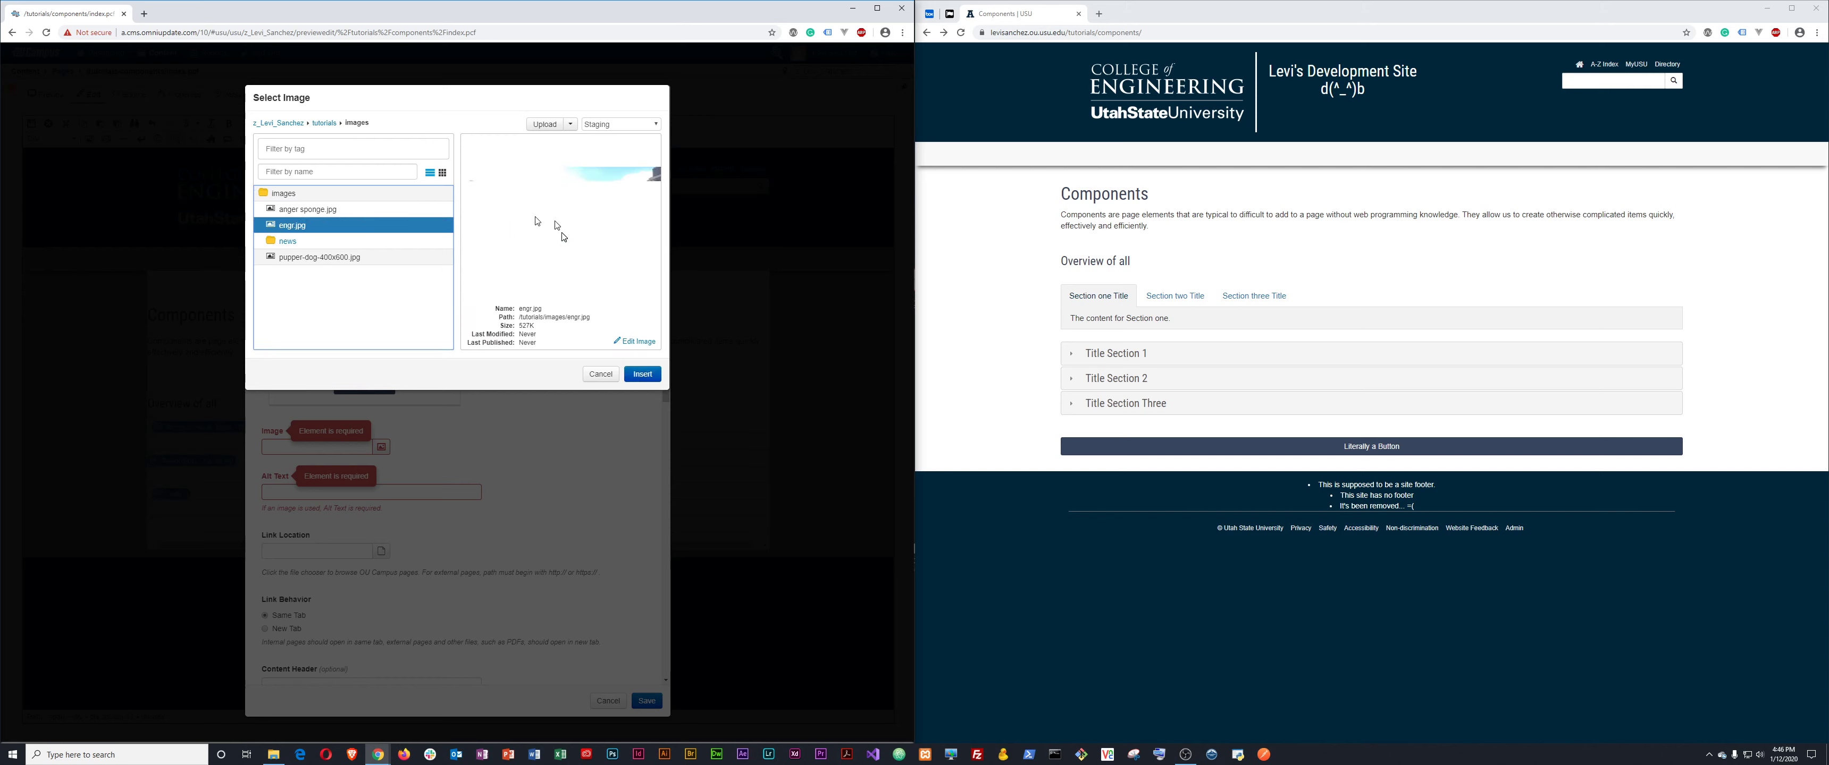
pyautogui.click(649, 374)
pyautogui.click(315, 488)
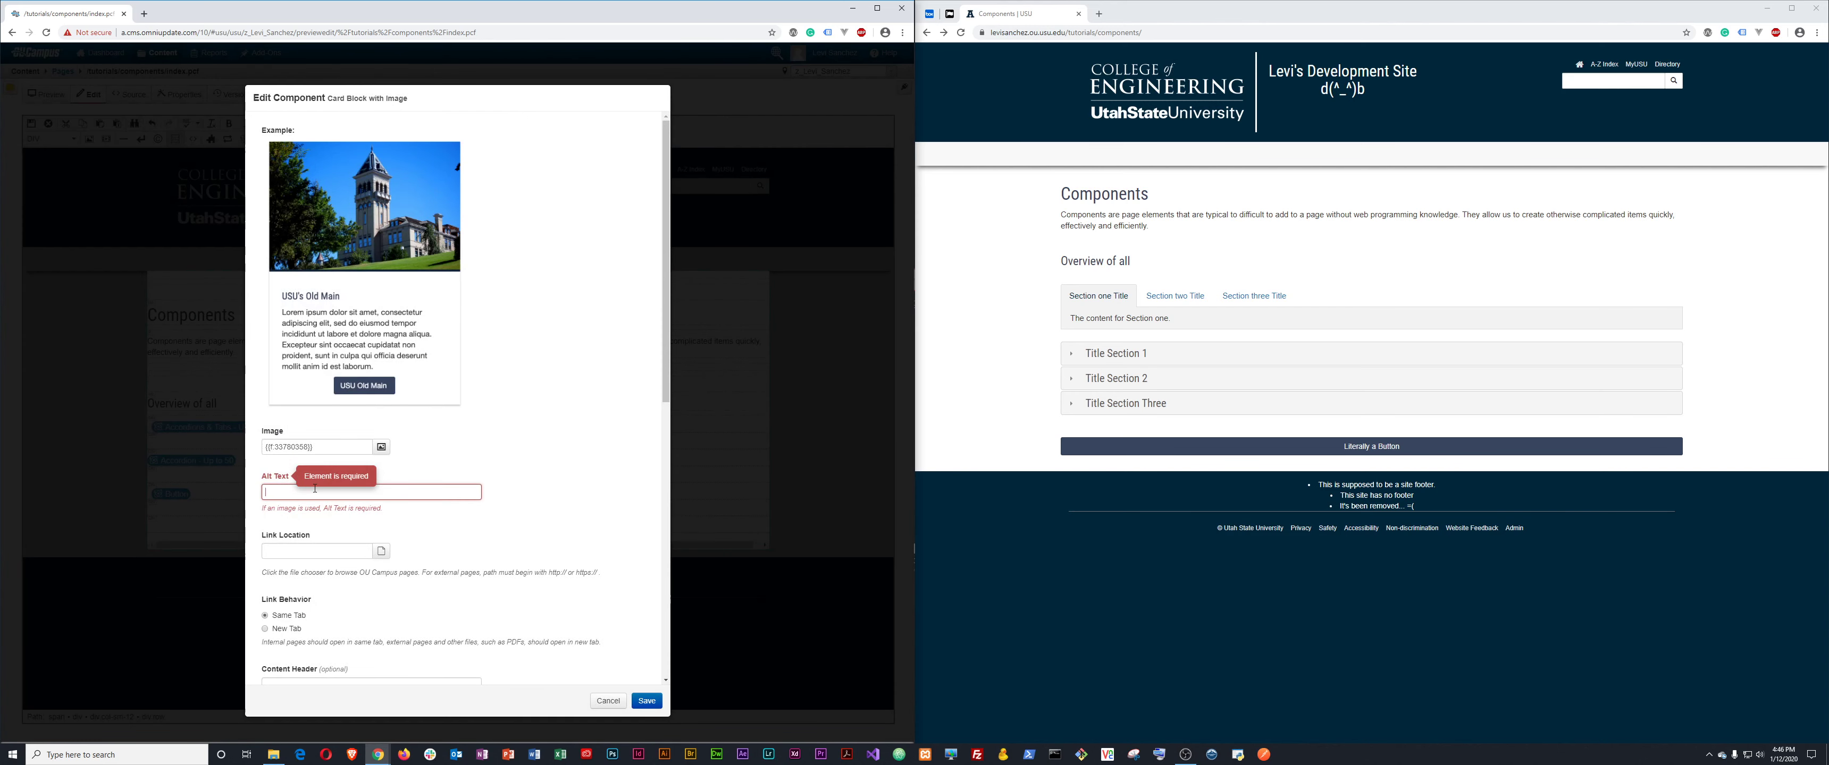
pyautogui.write('Engineering Building')
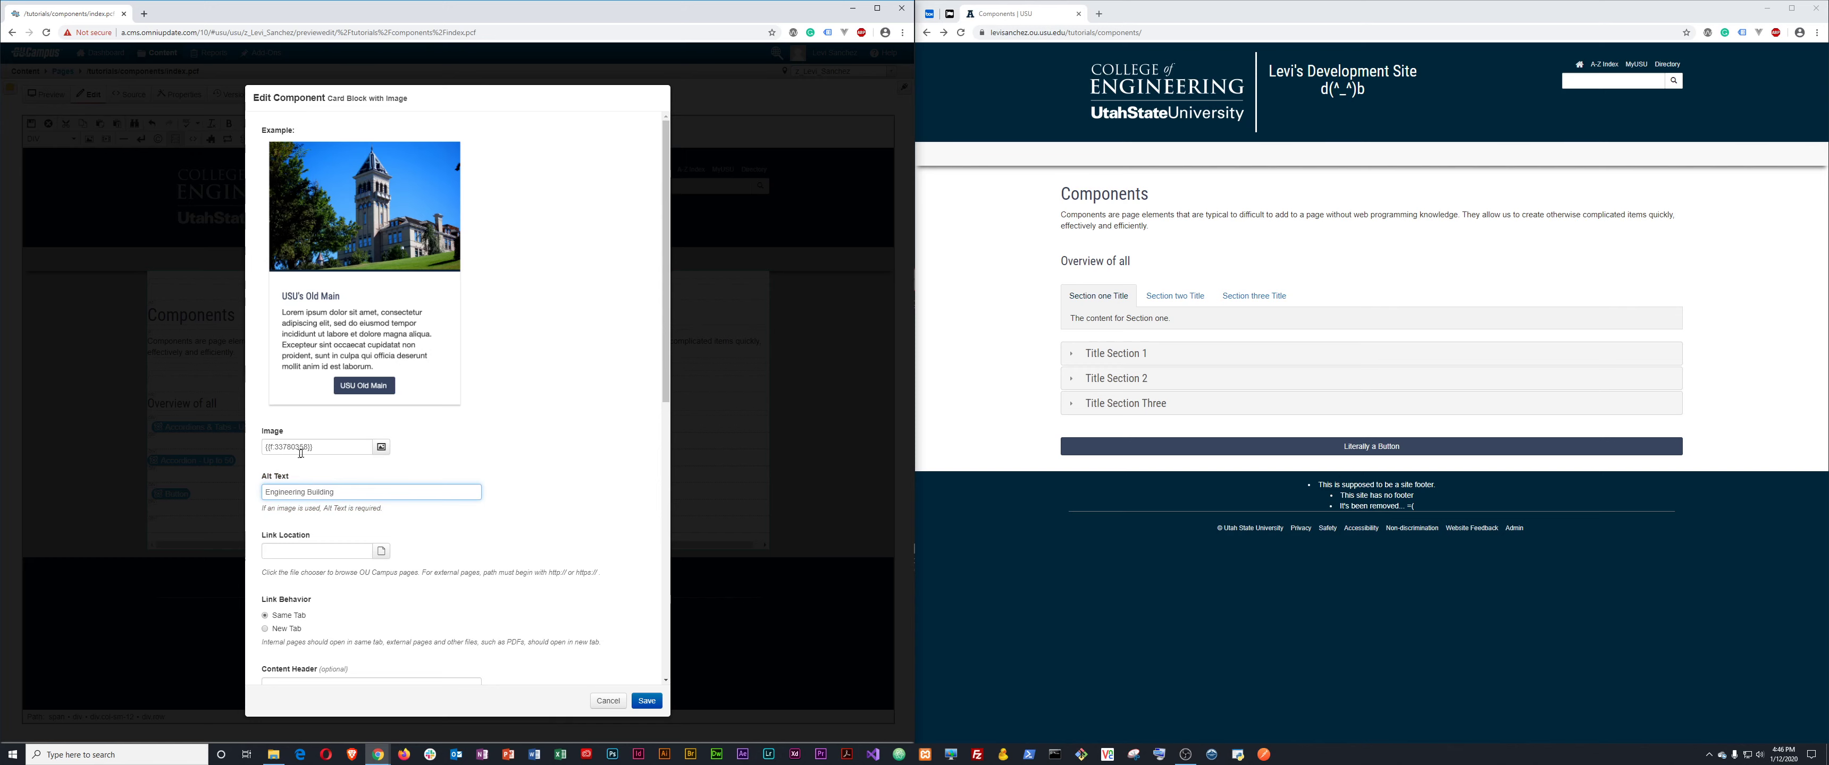
pyautogui.scroll(-3, 300, 452)
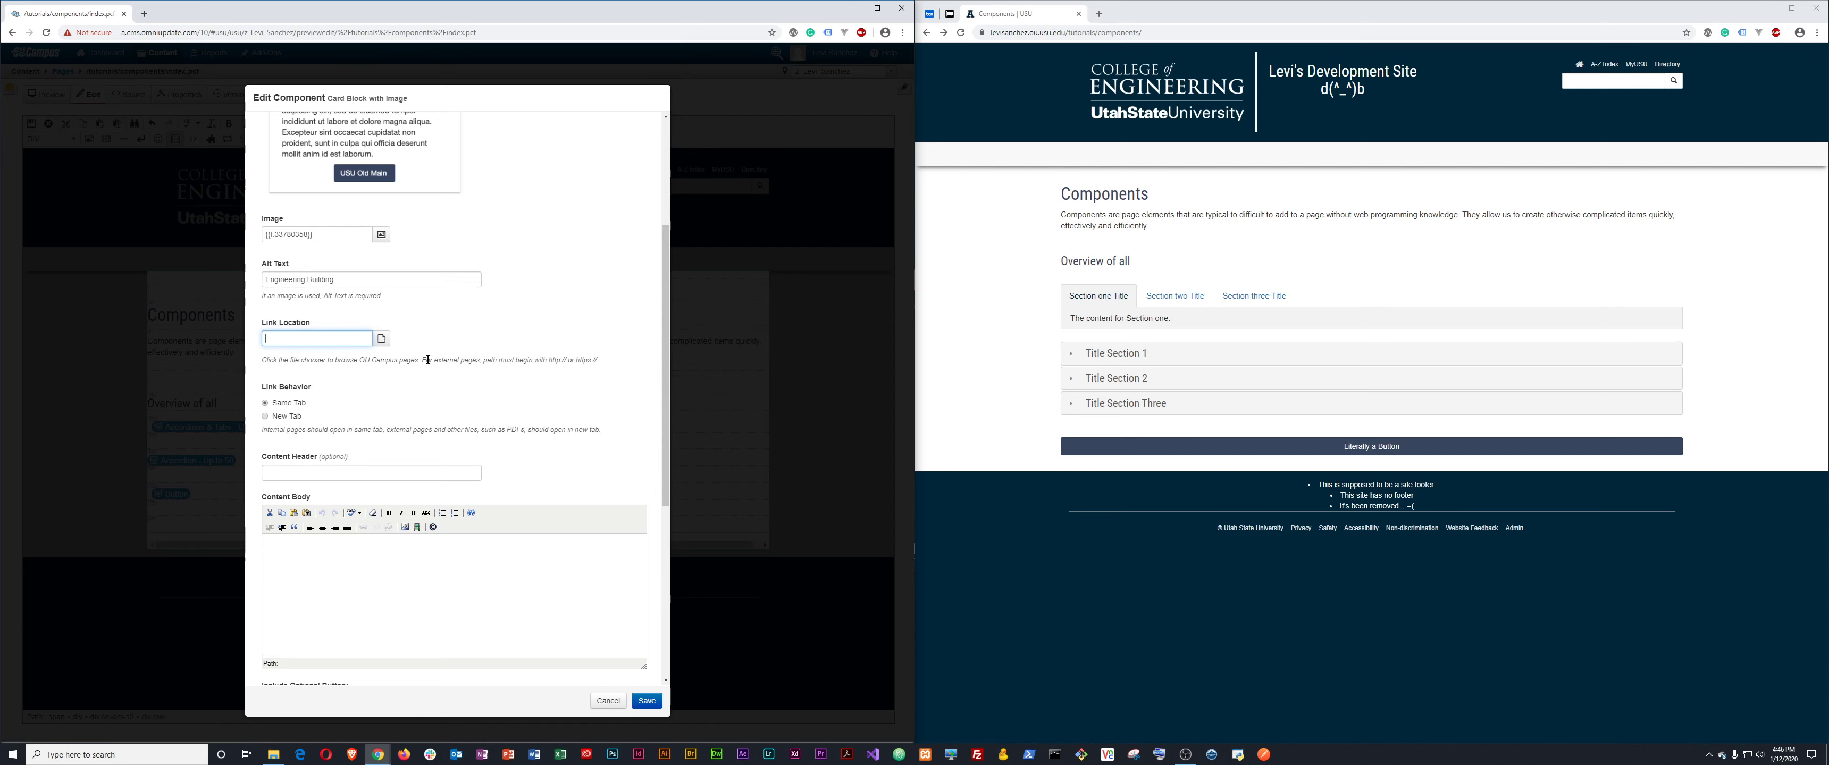
pyautogui.moveTo(427, 359); pyautogui.dragTo(560, 361)
pyautogui.click(576, 360)
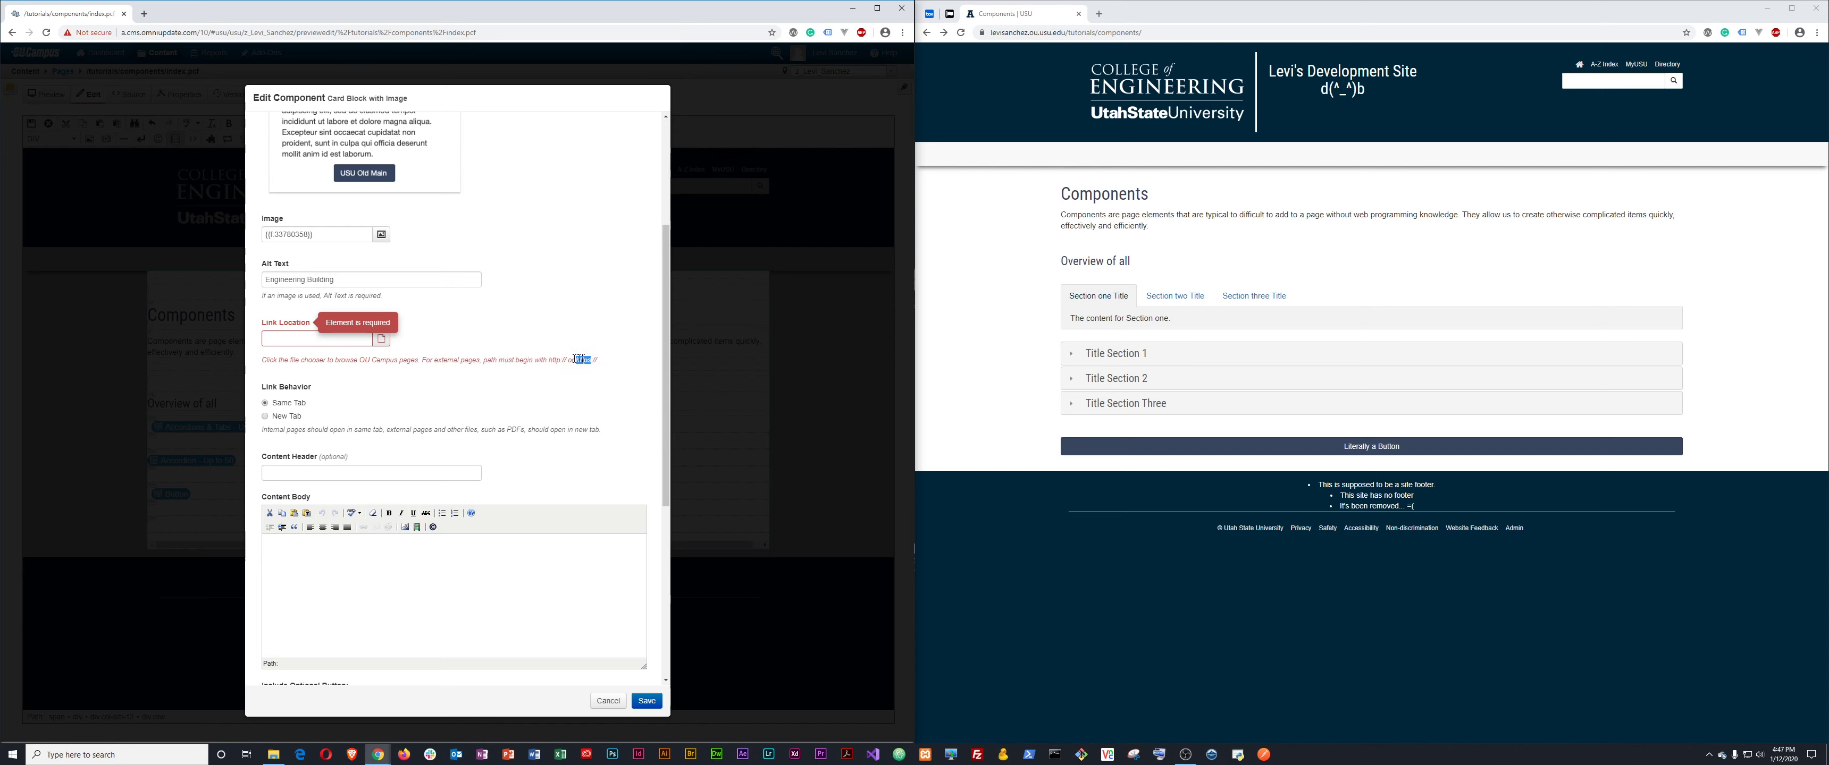
pyautogui.click(353, 337)
pyautogui.write('https://google.com')
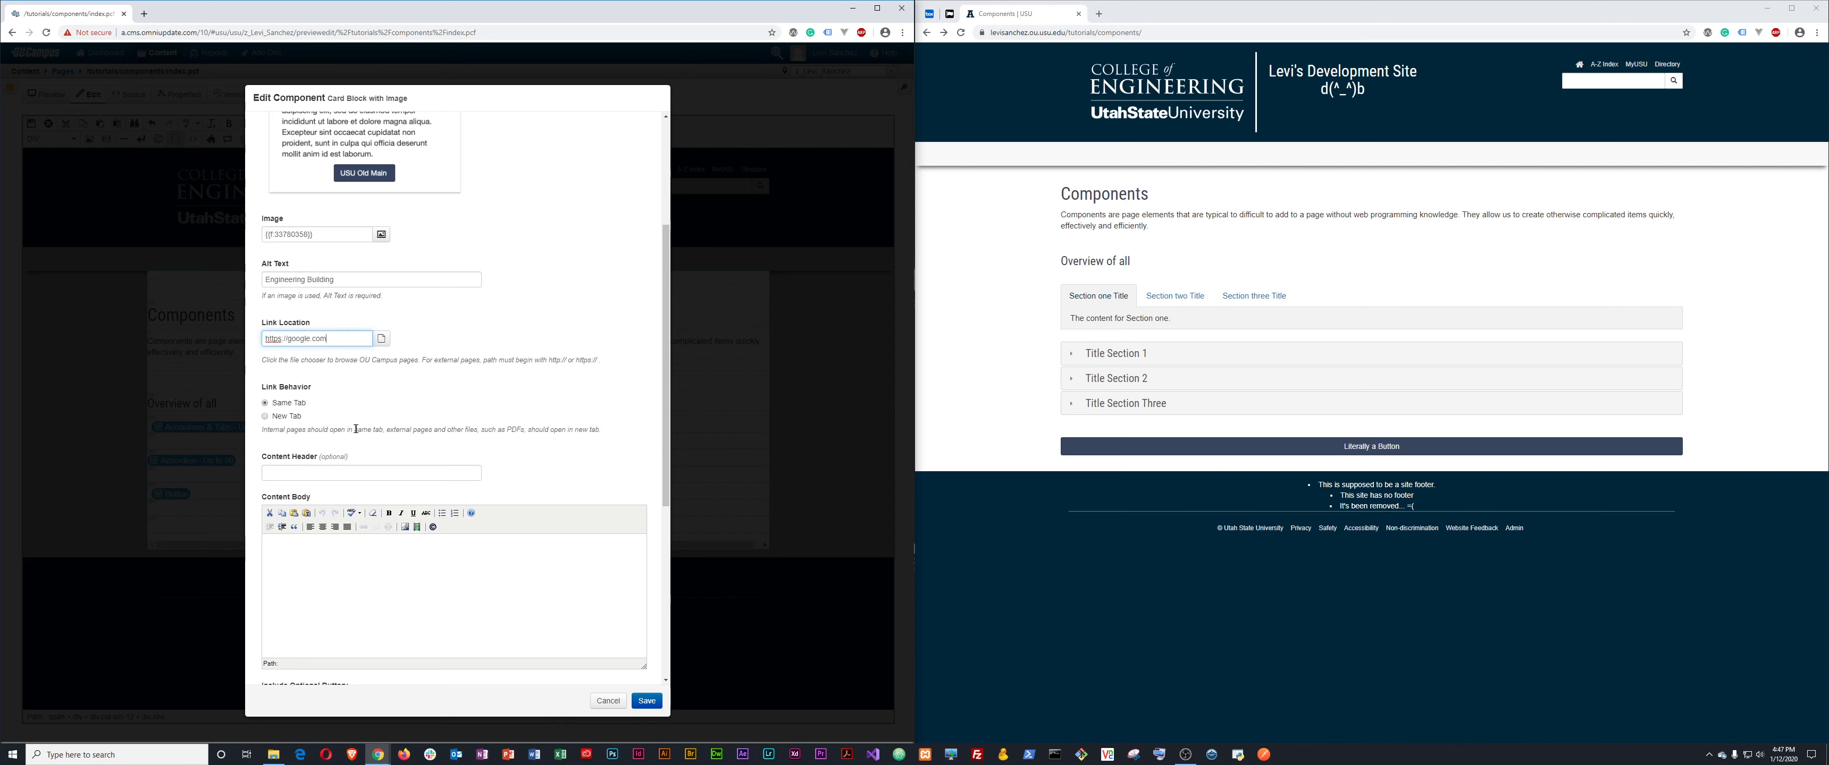
pyautogui.click(284, 417)
# Set the card's content header to "Engineering" and its body to "Text about the Engineering Building with a link to Google".
pyautogui.scroll(-3, 451, 334)
pyautogui.scroll(6, 380, 376)
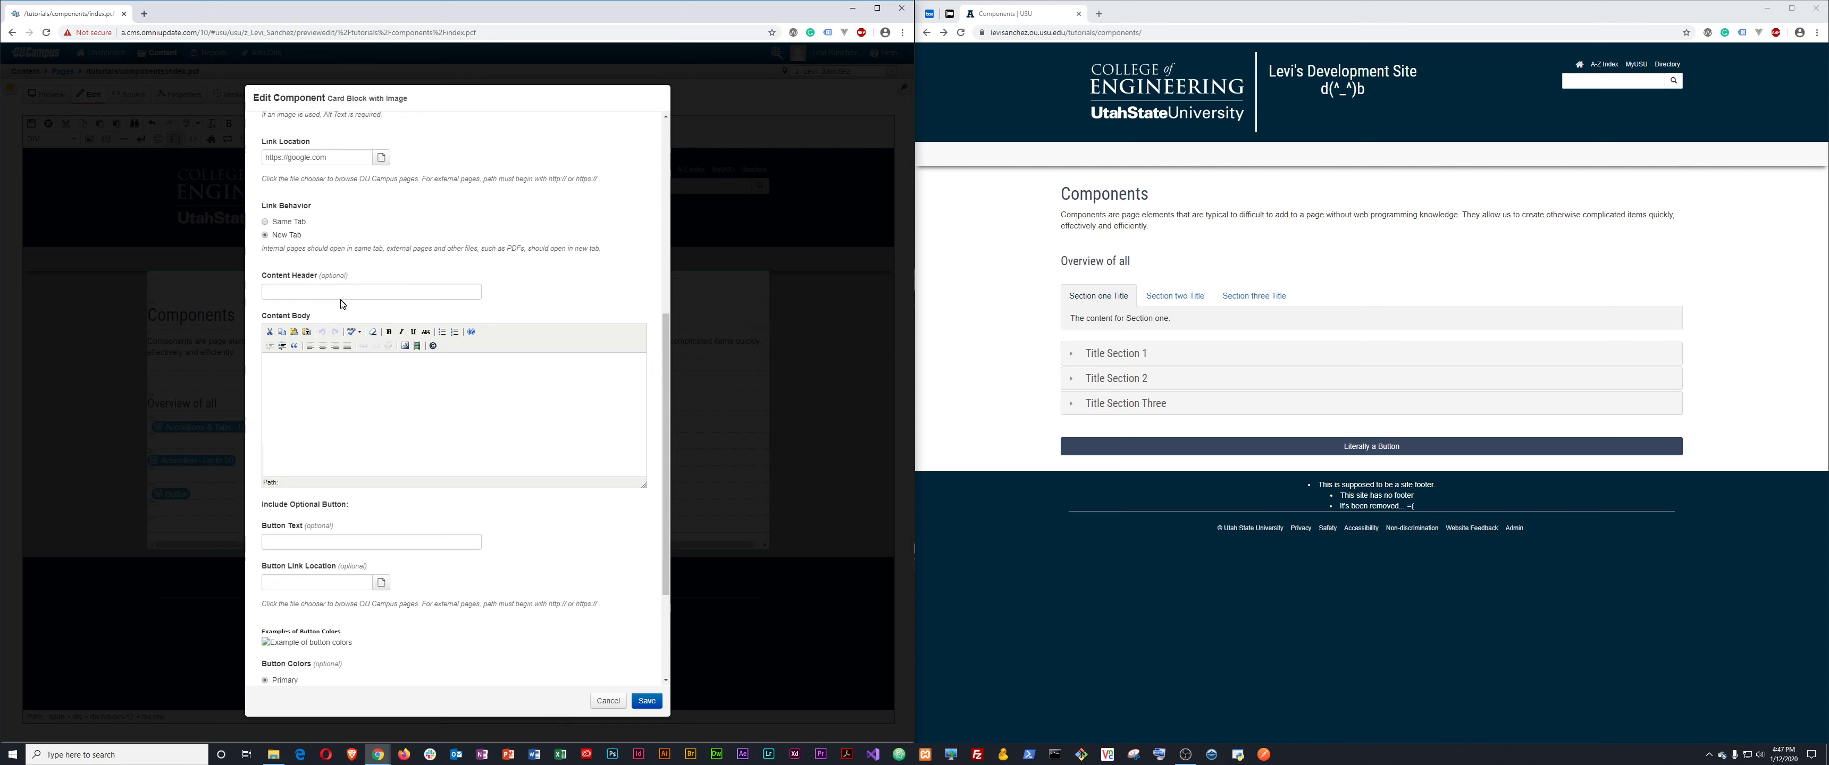
pyautogui.scroll(-4, 379, 387)
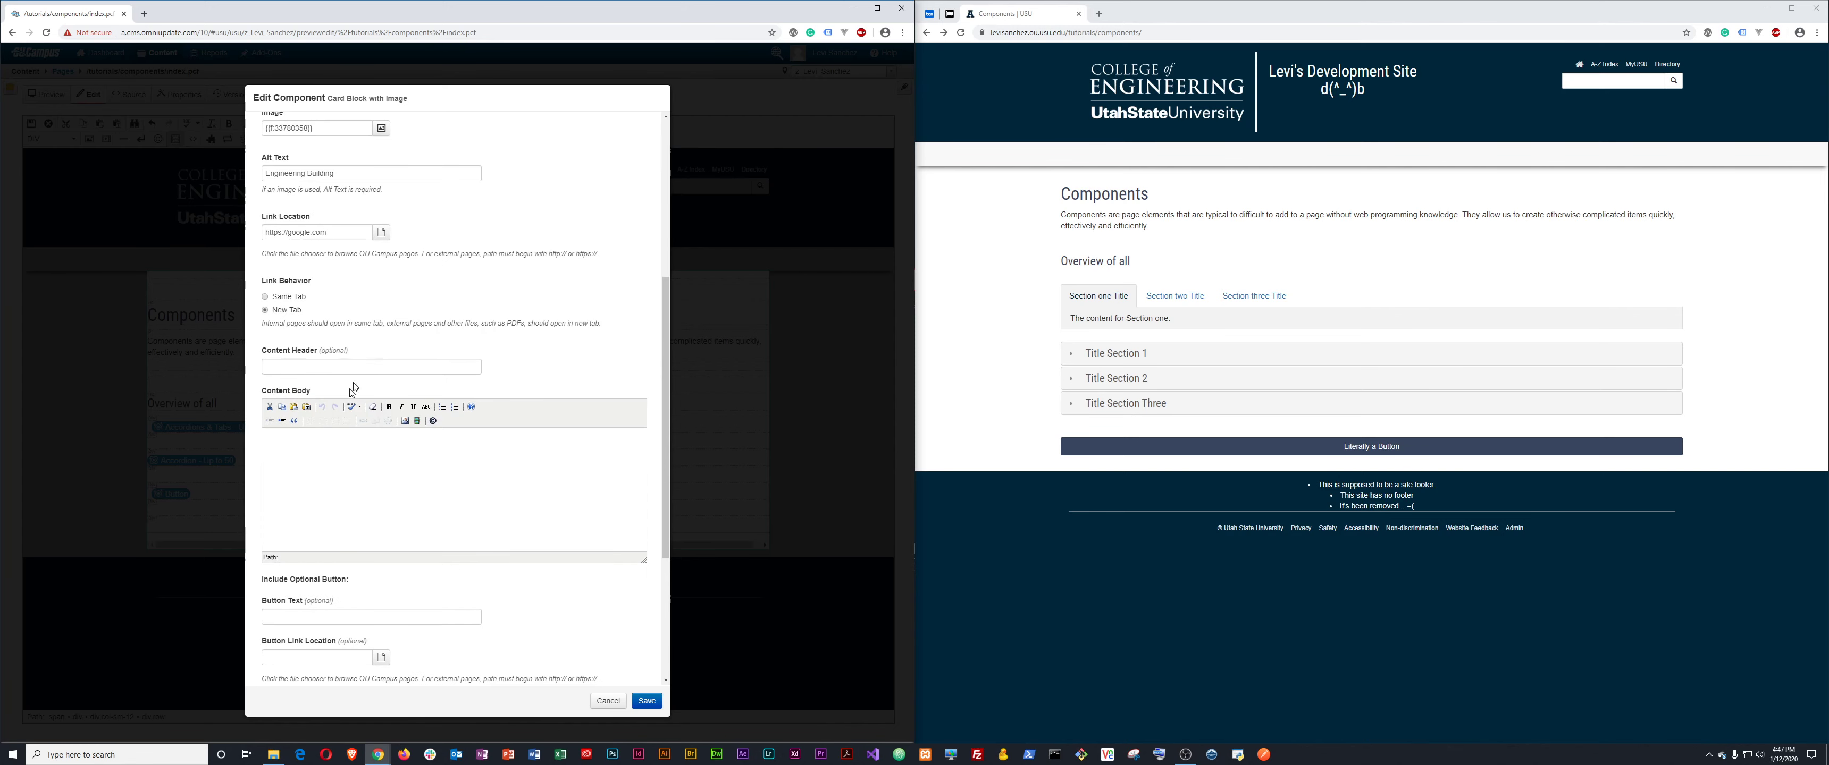
pyautogui.click(325, 367)
pyautogui.write('Engin')
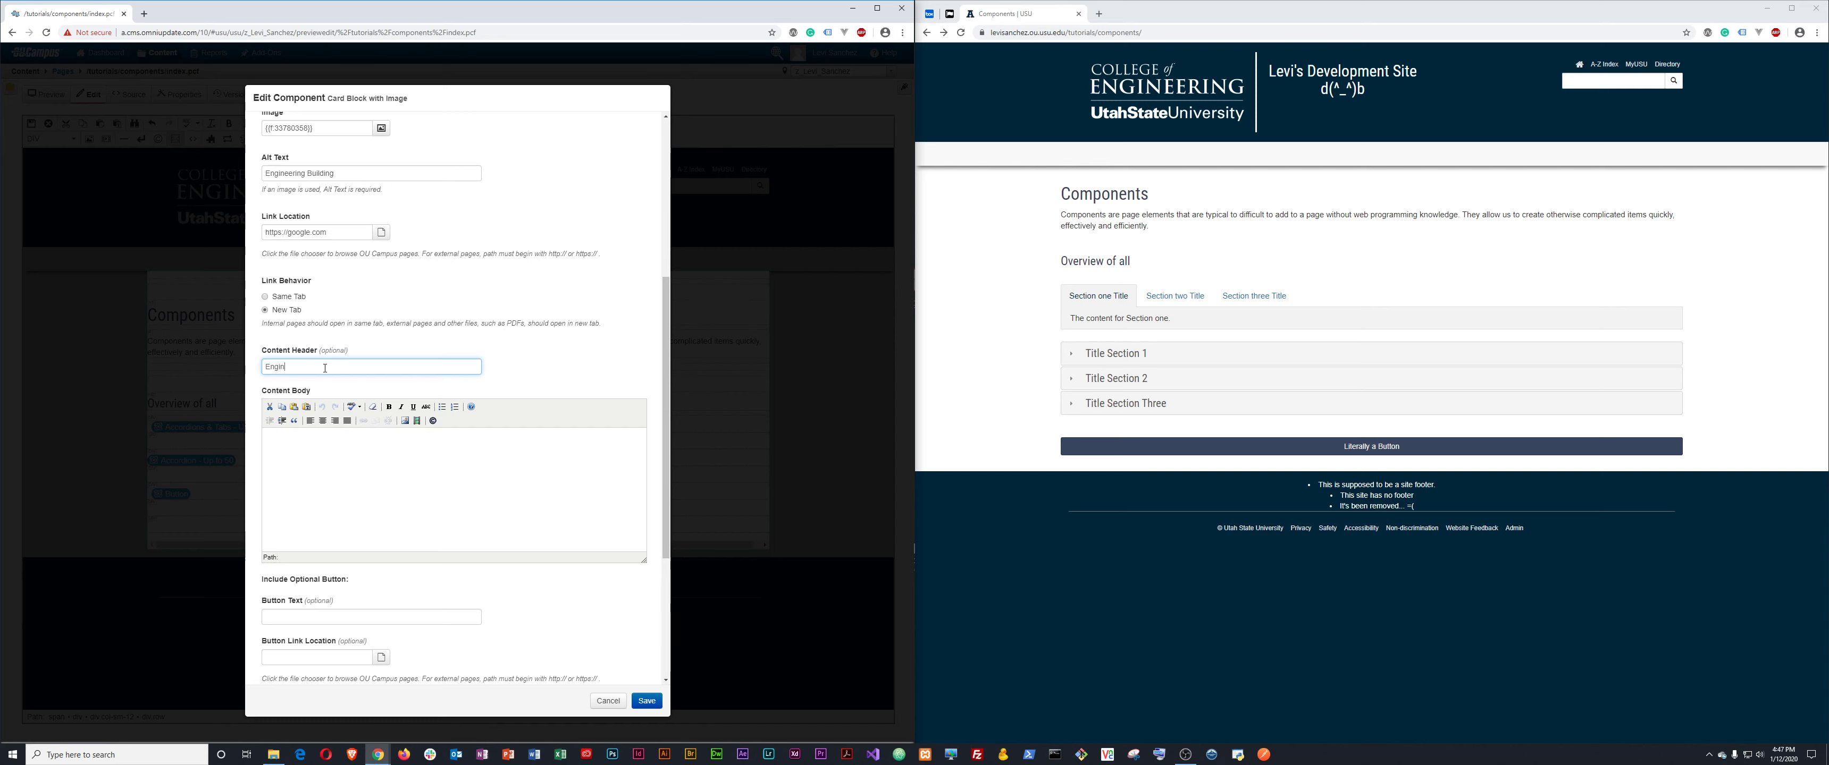
pyautogui.write('eering')
pyautogui.click(318, 465)
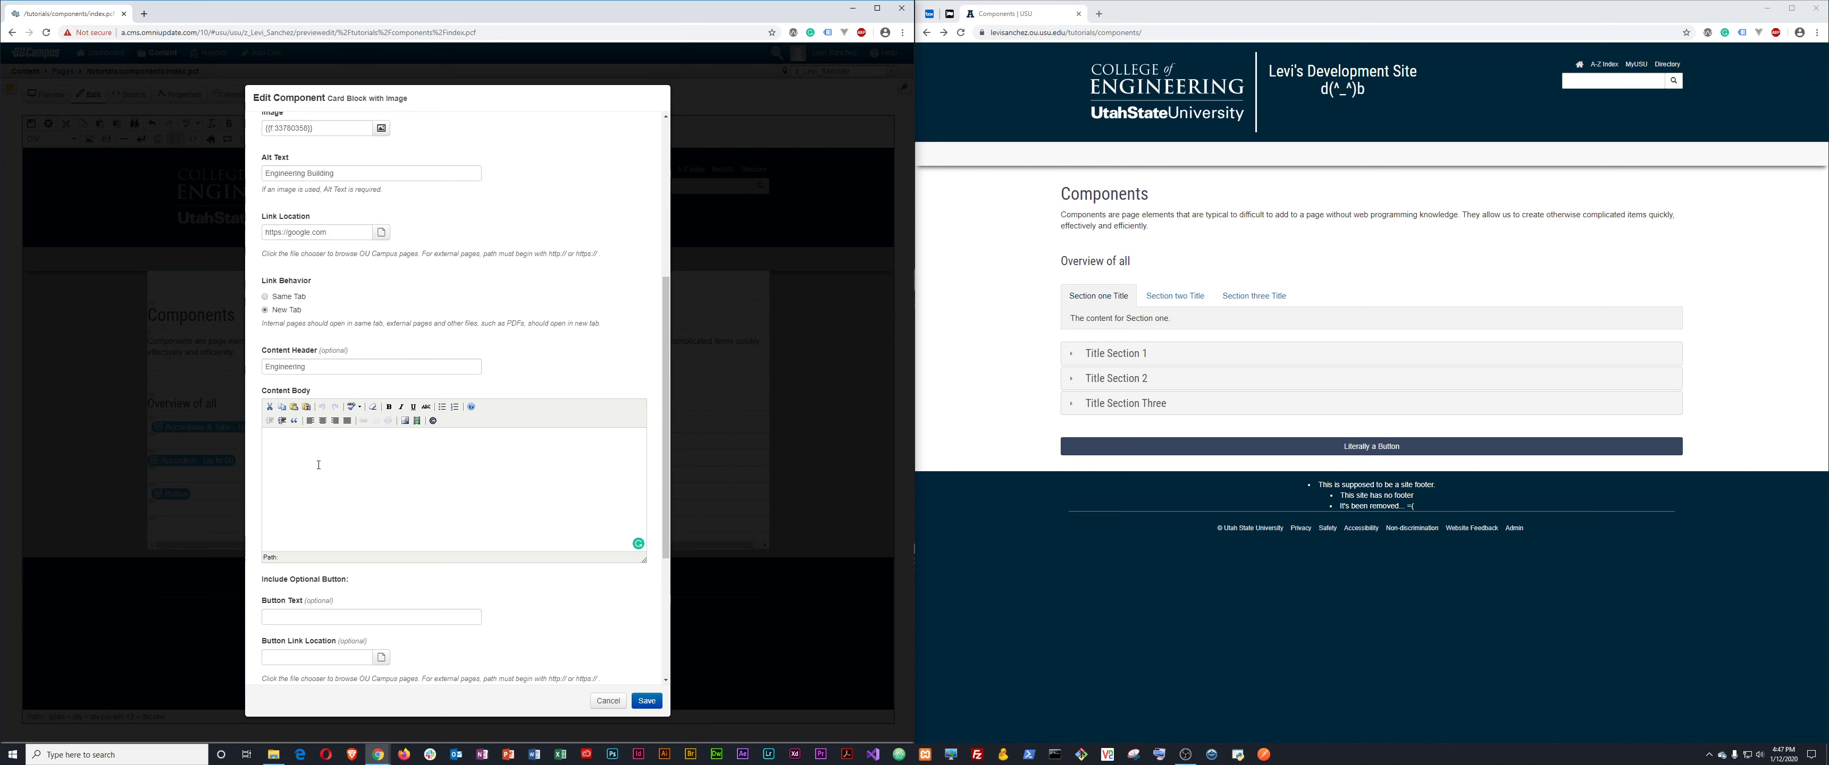
pyautogui.write('Text about the Engineering Building with a link to Google')
pyautogui.scroll(3, 396, 250)
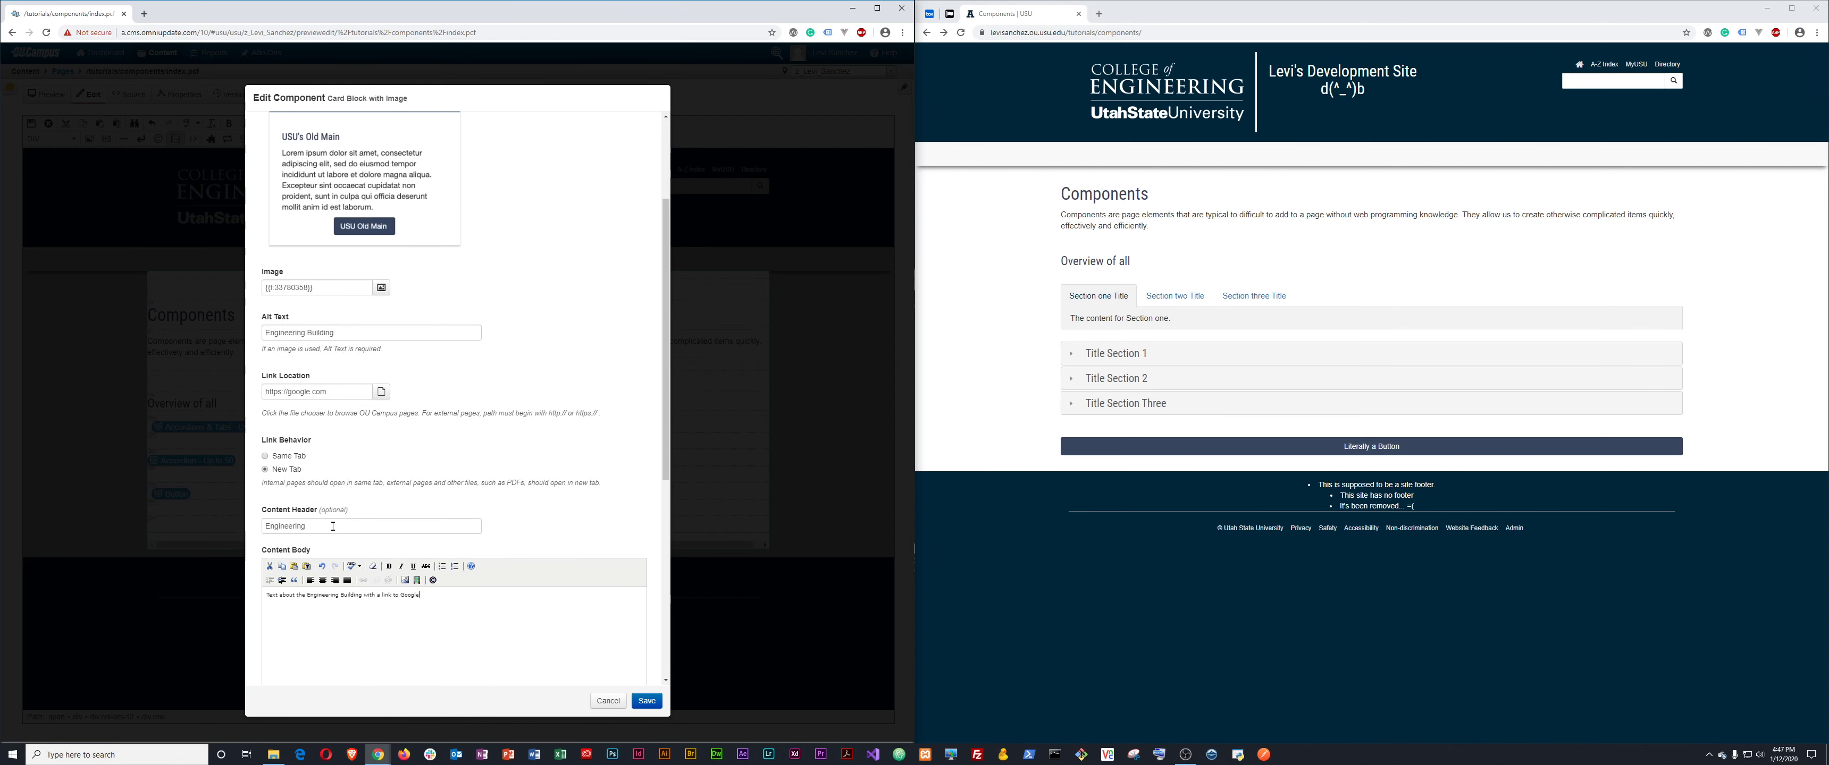
pyautogui.doubleClick(296, 394)
pyautogui.write('engineering.usu.')
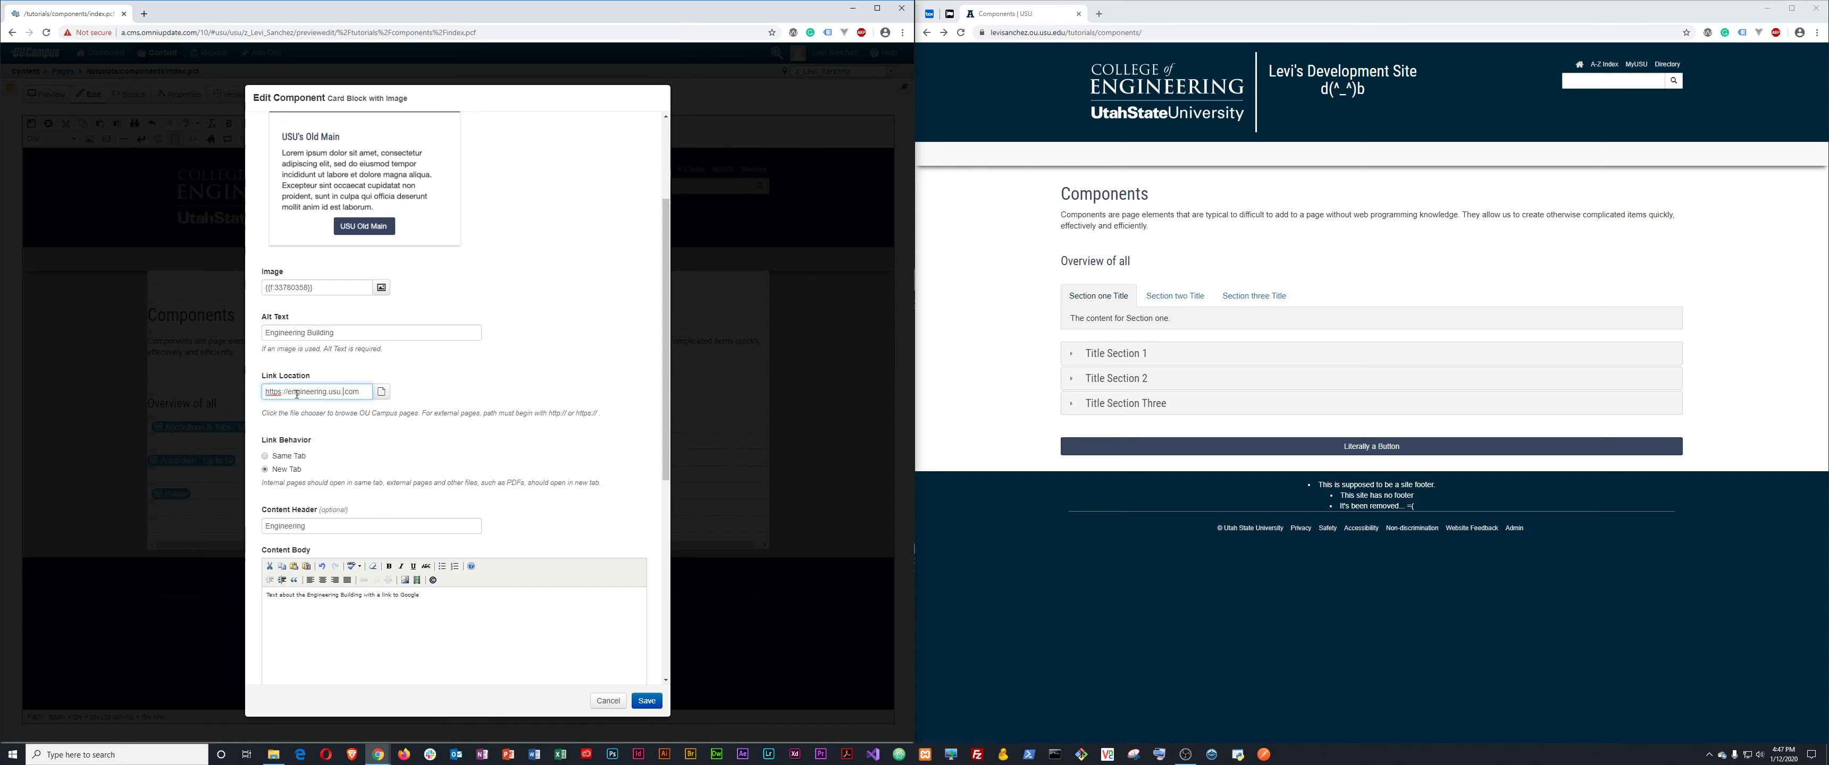
pyautogui.hotkey('shift', 'End')
pyautogui.write('edu')
# Reword the end of the card's content body to read "with a link to the Engineering website.".
pyautogui.click(377, 599)
pyautogui.hotkey('shift', 'End')
pyautogui.press('BackSpace')
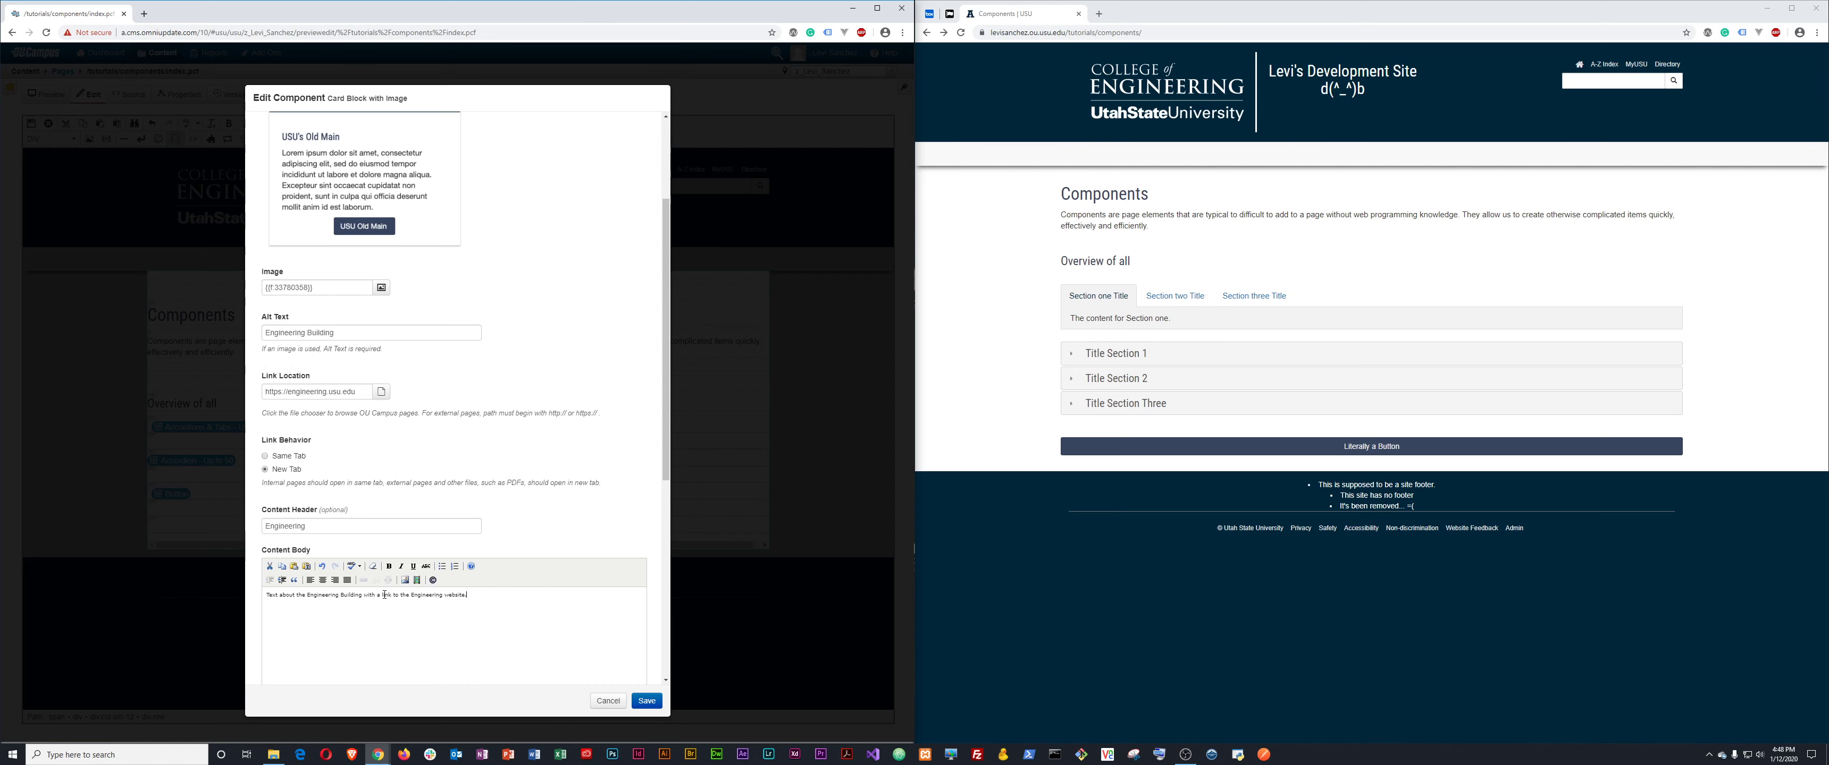
# Set the card's optional button color to Default and save the Card Block with Image component.
pyautogui.scroll(-6, 362, 385)
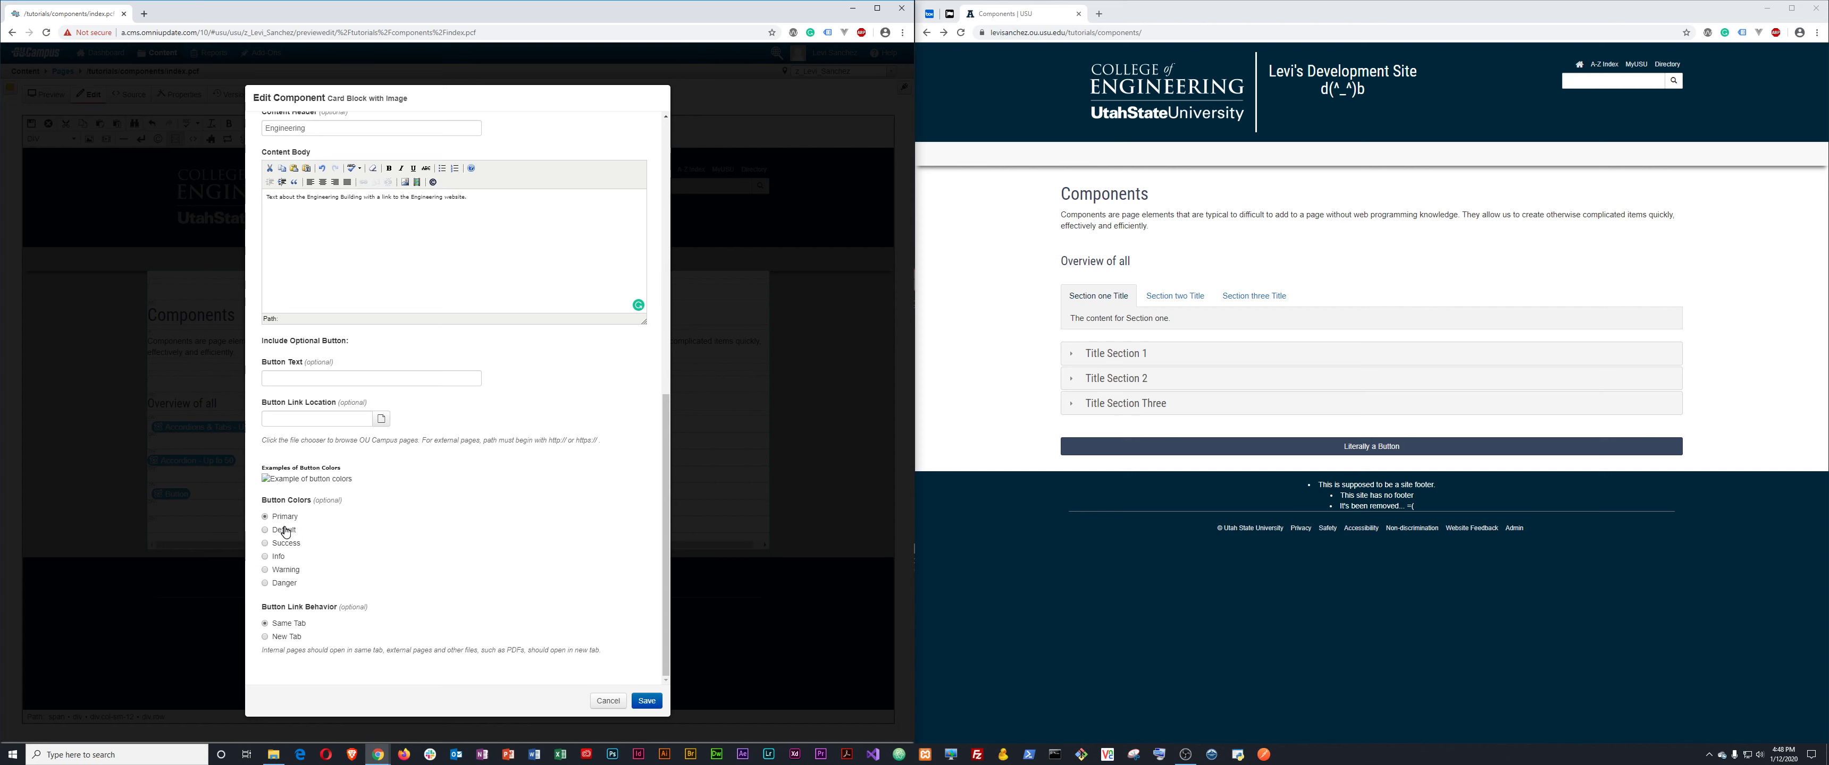
pyautogui.click(289, 544)
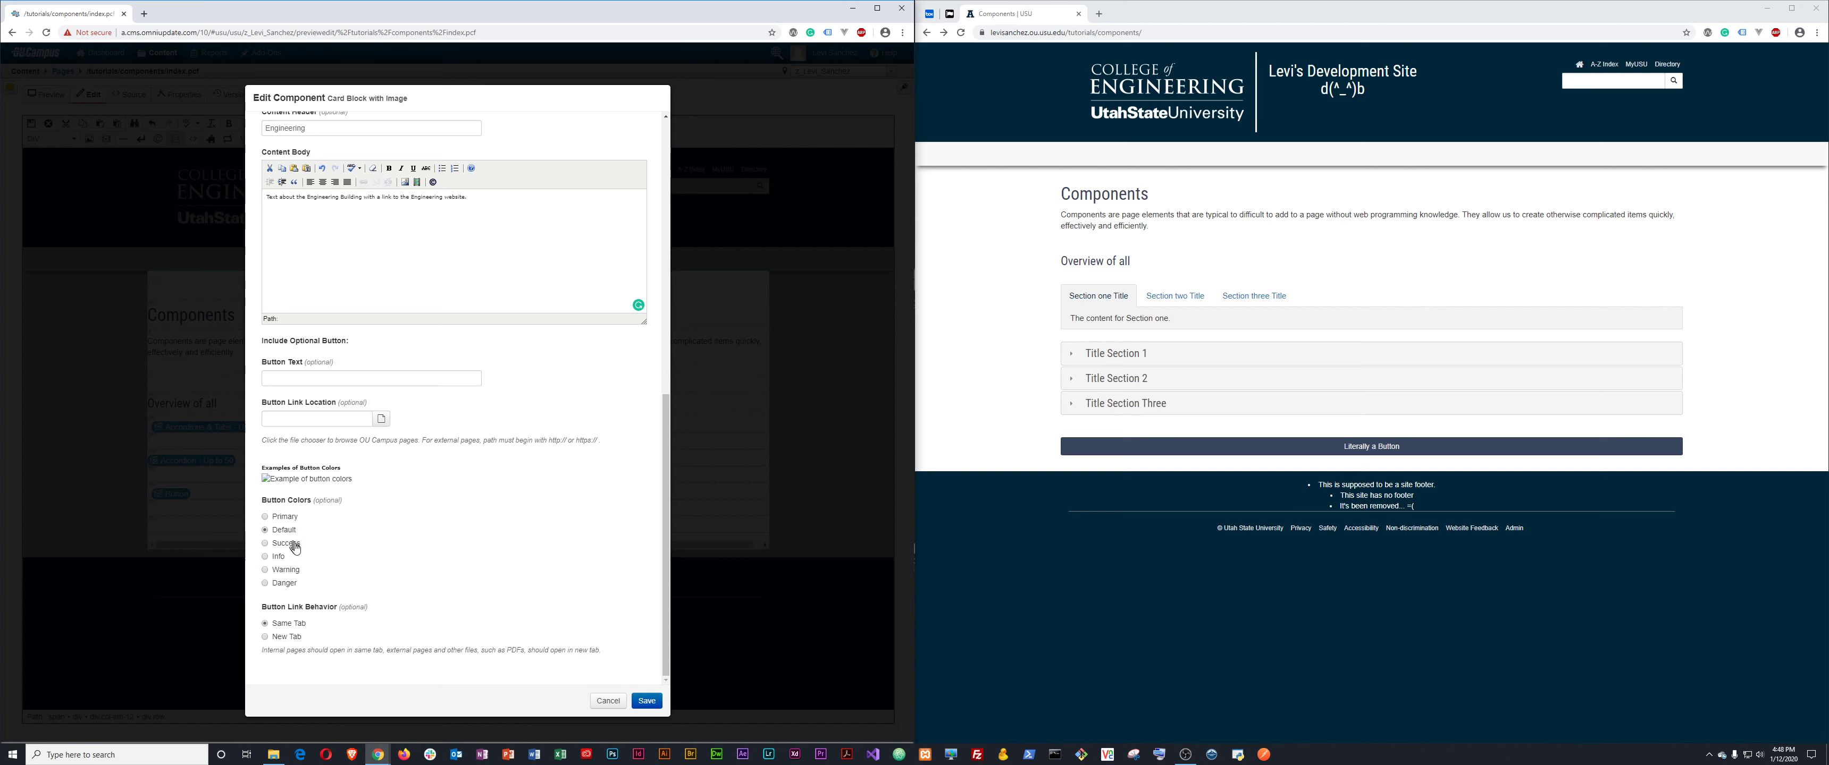
pyautogui.click(288, 583)
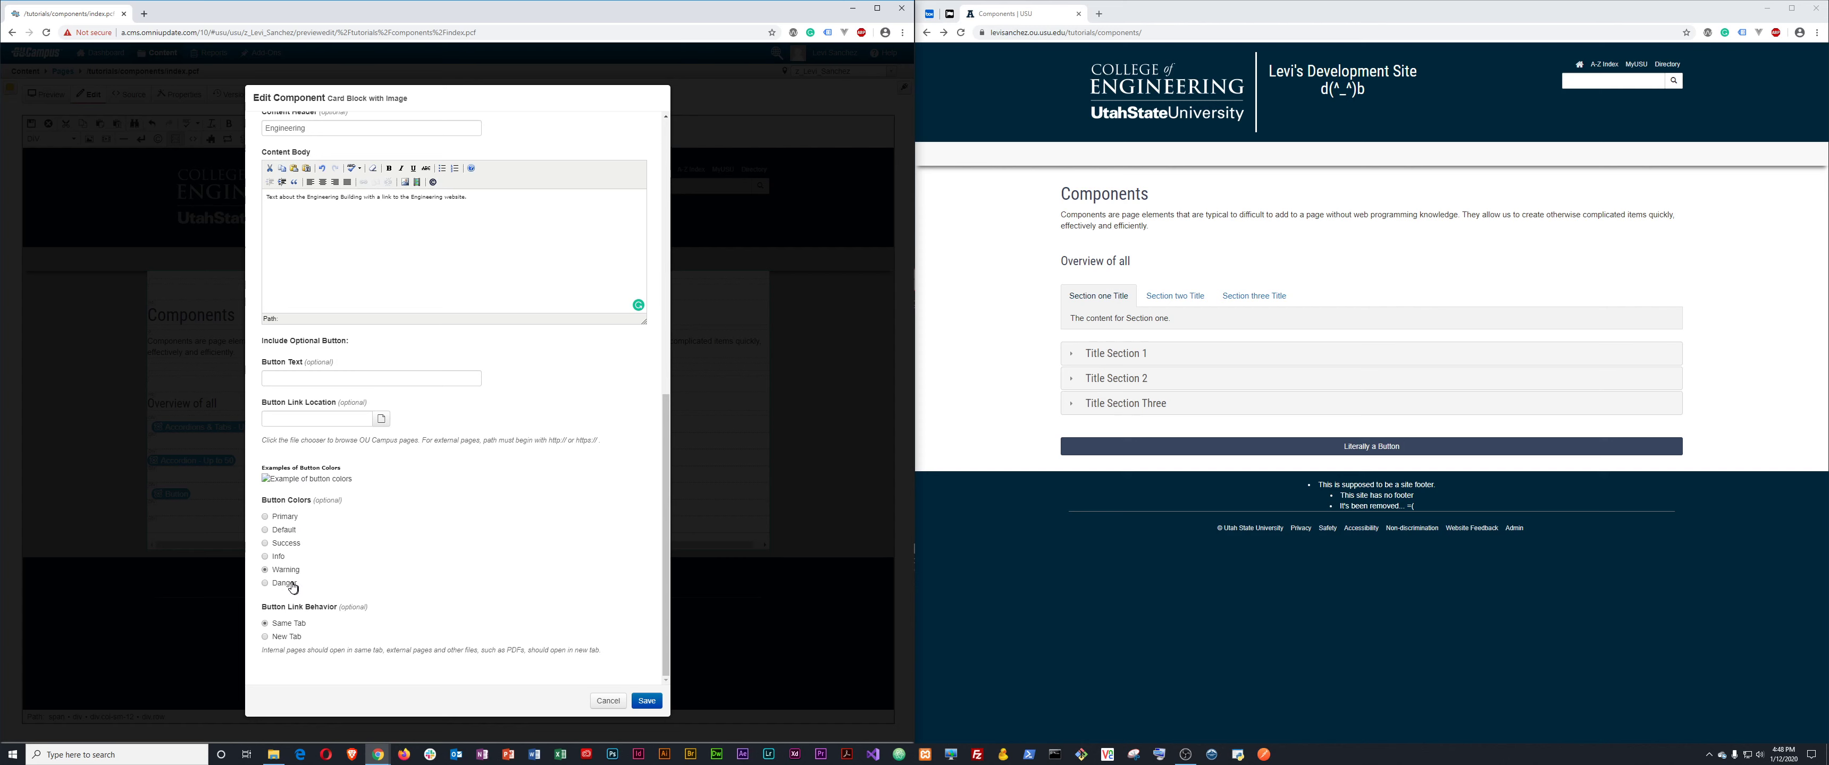
pyautogui.click(280, 520)
pyautogui.click(351, 376)
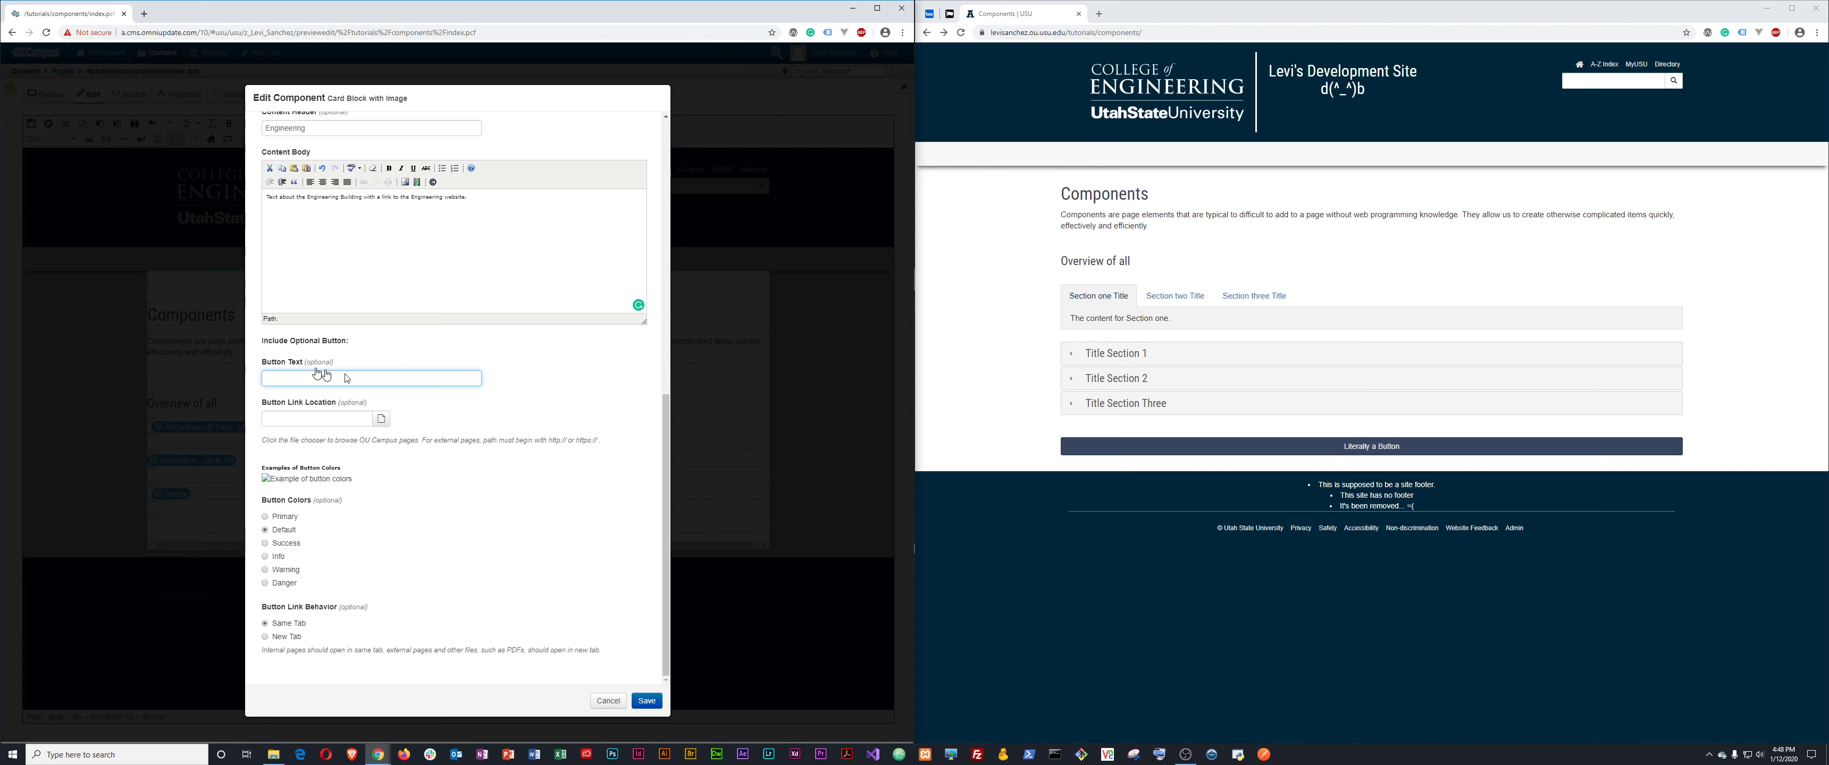
pyautogui.click(647, 701)
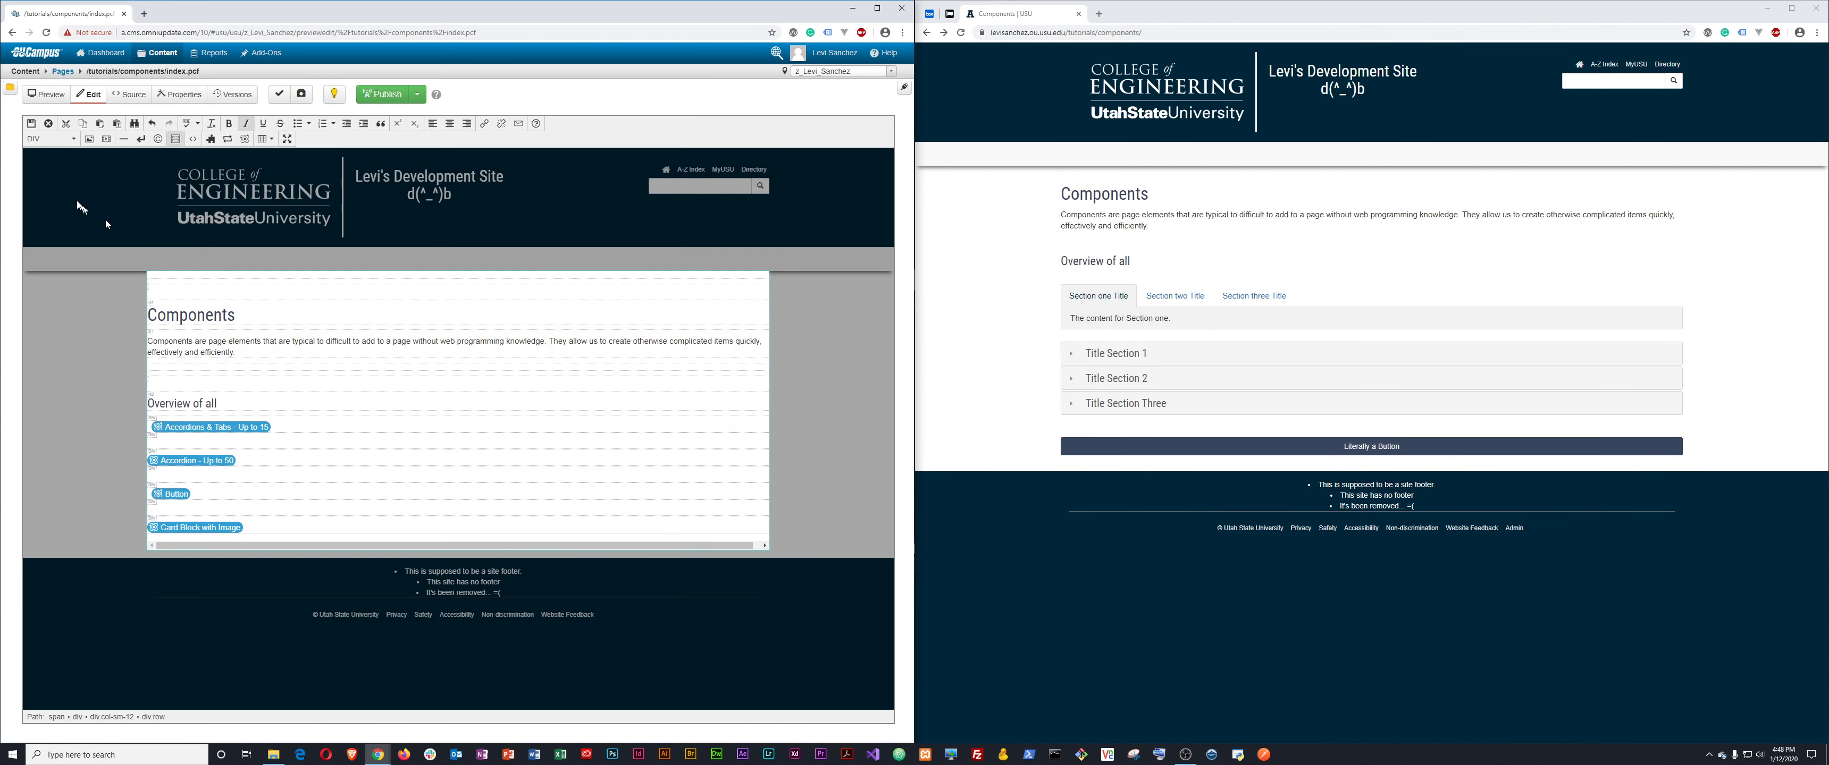
# Save the edited Components page and publish it.
pyautogui.click(35, 125)
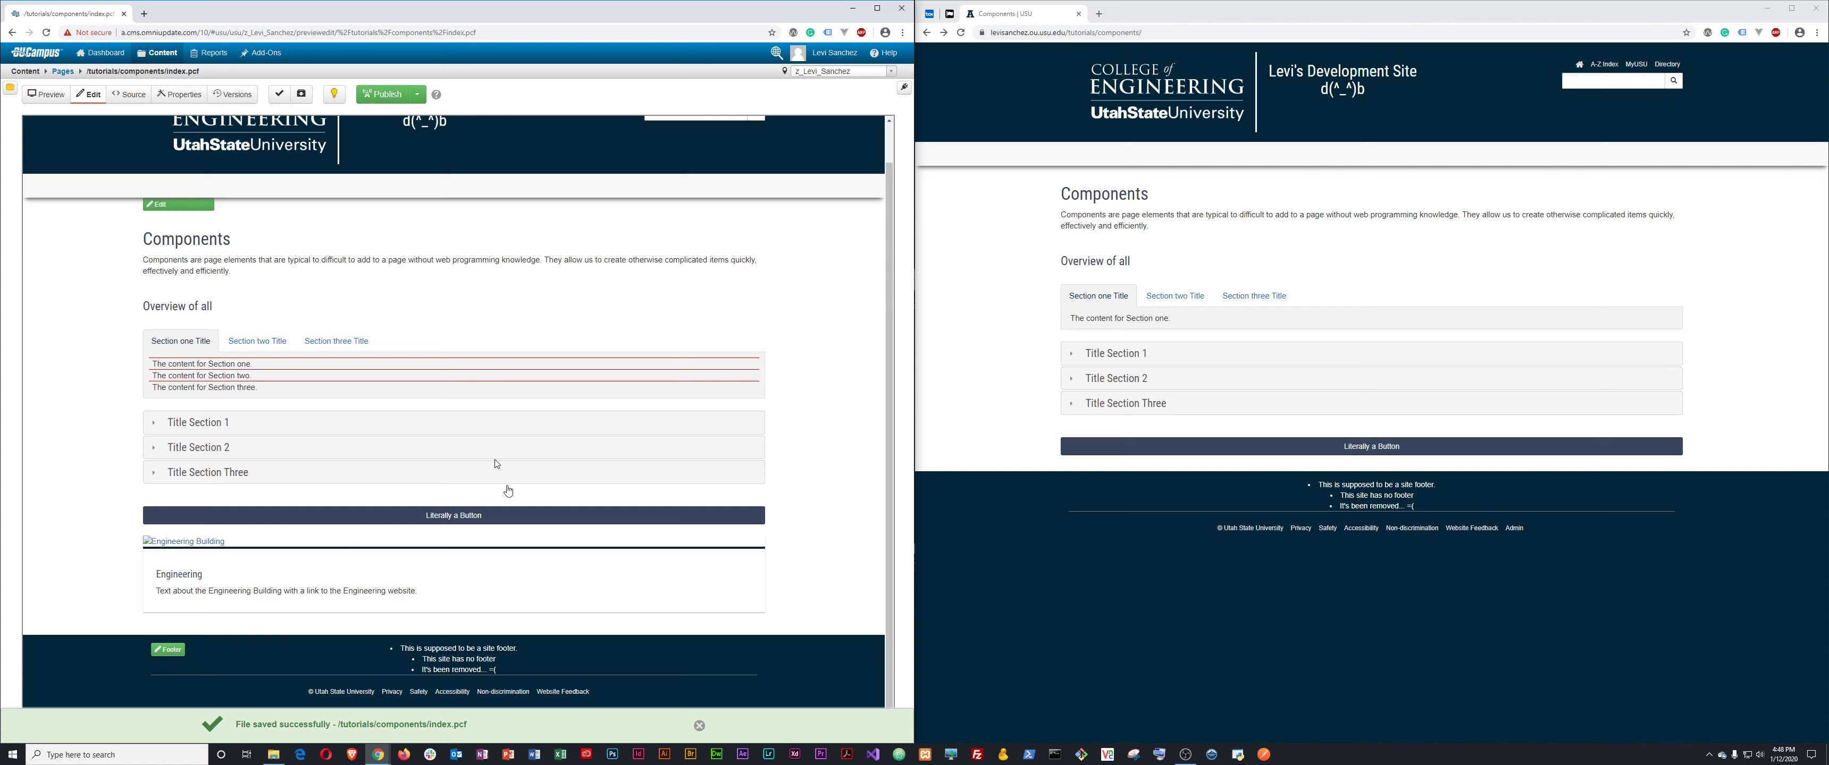
pyautogui.click(393, 104)
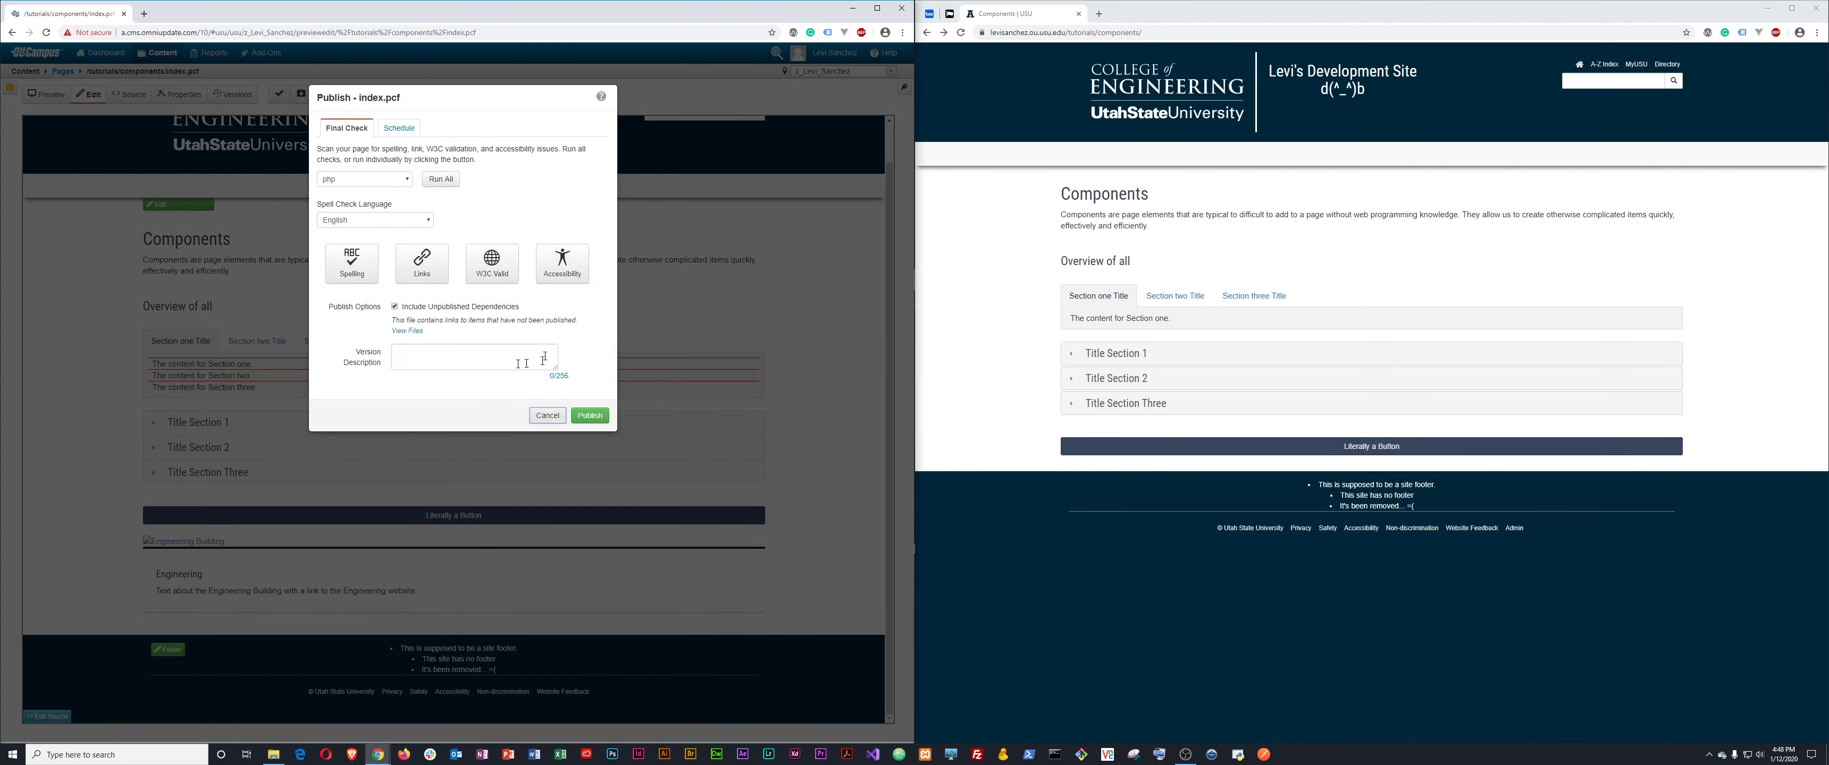
pyautogui.click(599, 418)
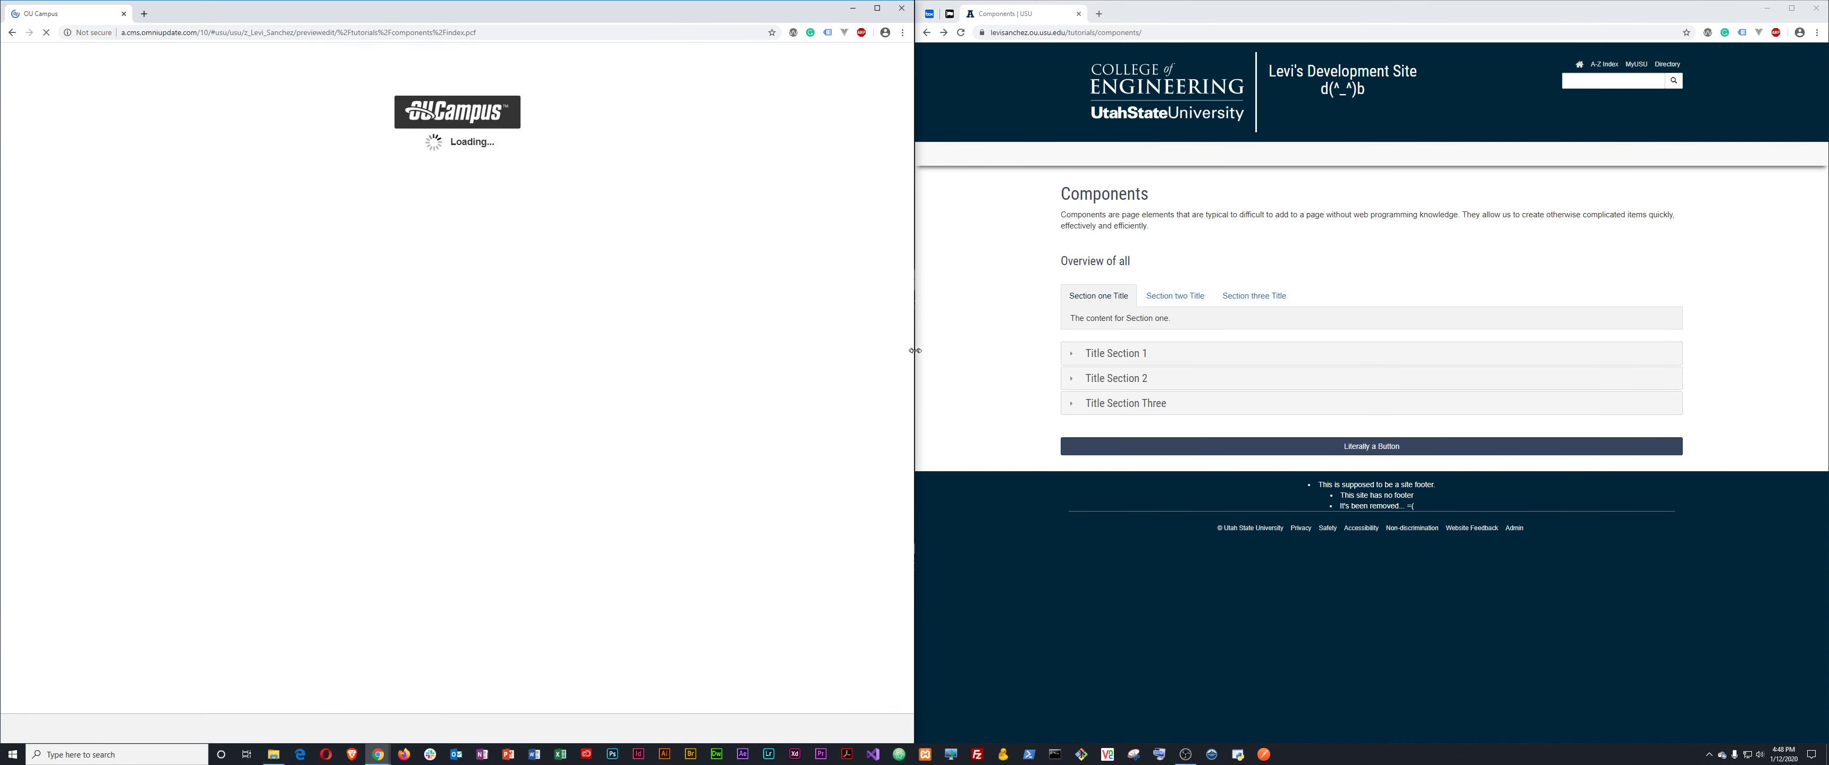
# Reload the live Components page and look at the published Engineering card.
pyautogui.click(984, 368)
pyautogui.press('F5')
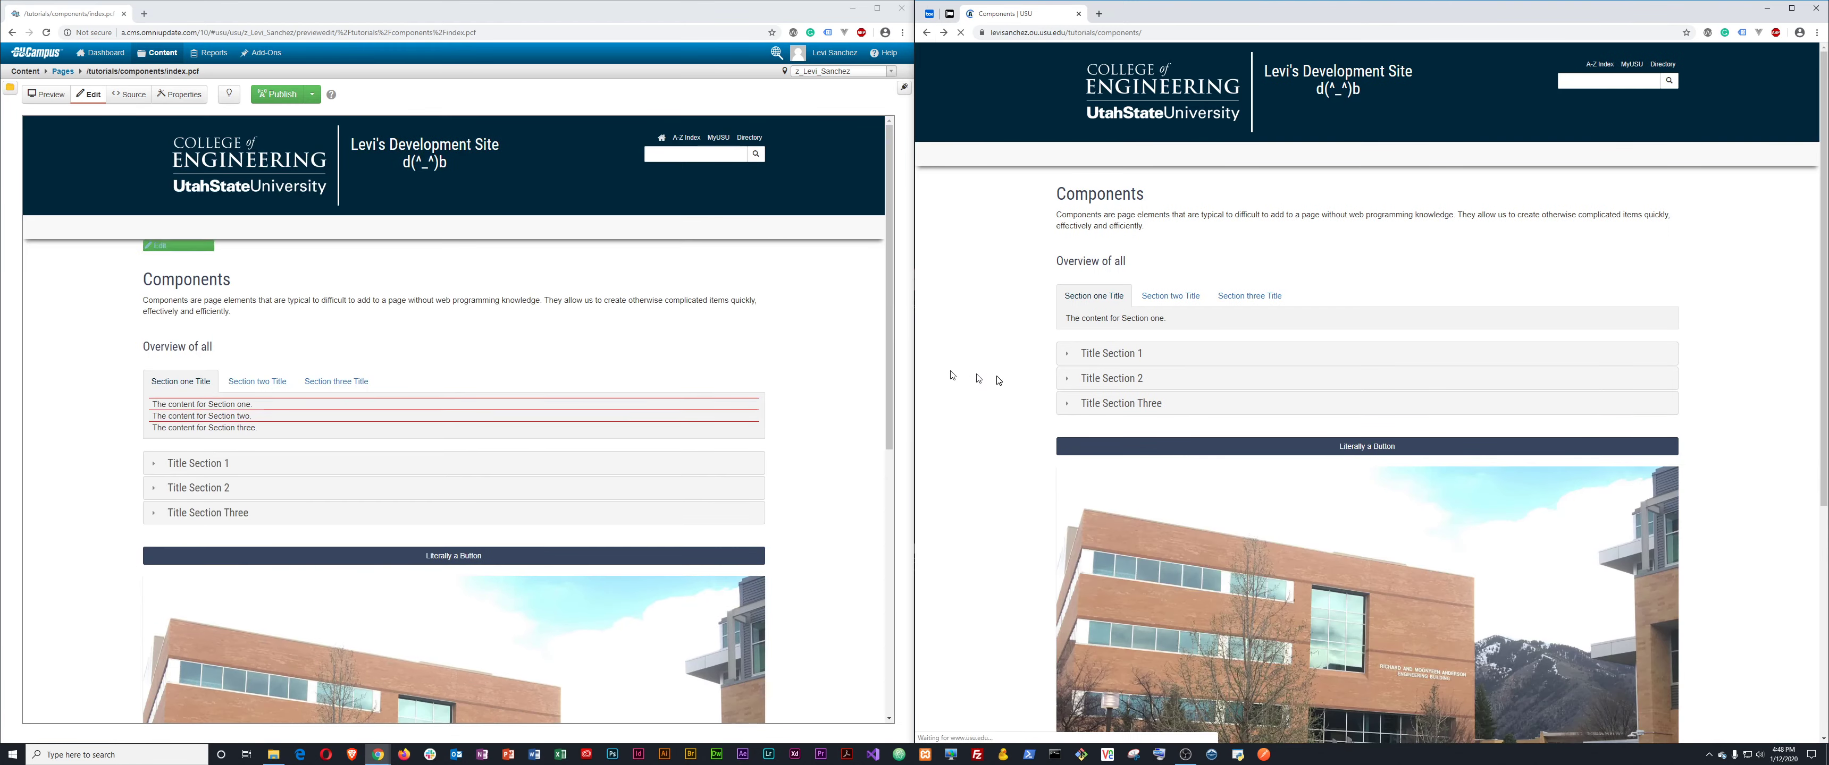
pyautogui.scroll(-5, 1312, 430)
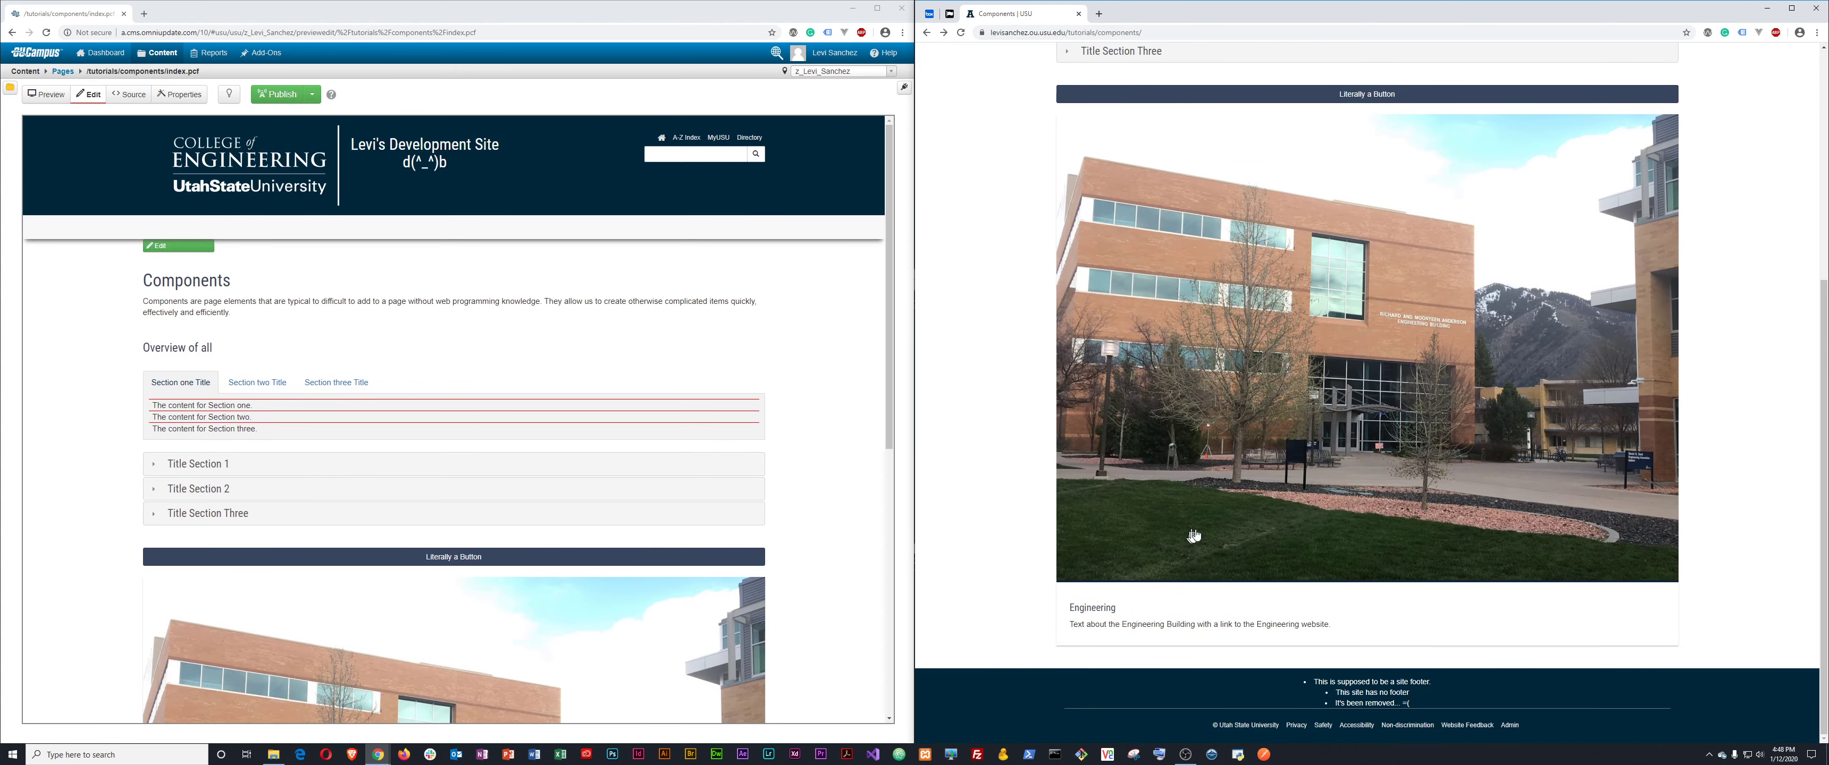
# Reopen the Components page's main content for editing and turn on the display of block outlines.
pyautogui.click(178, 246)
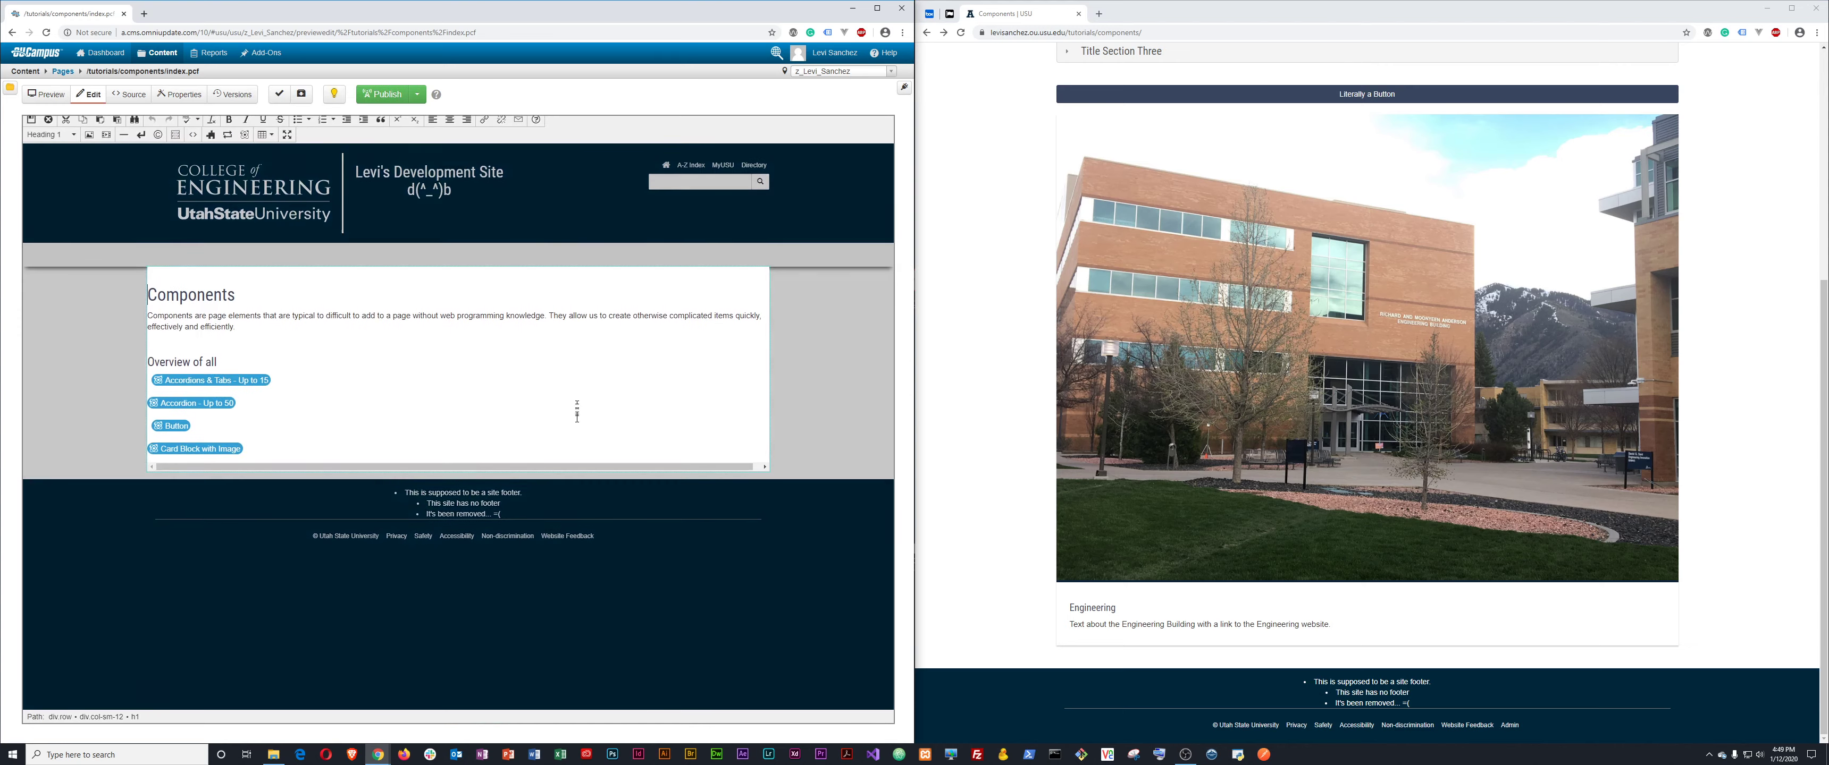
pyautogui.click(193, 138)
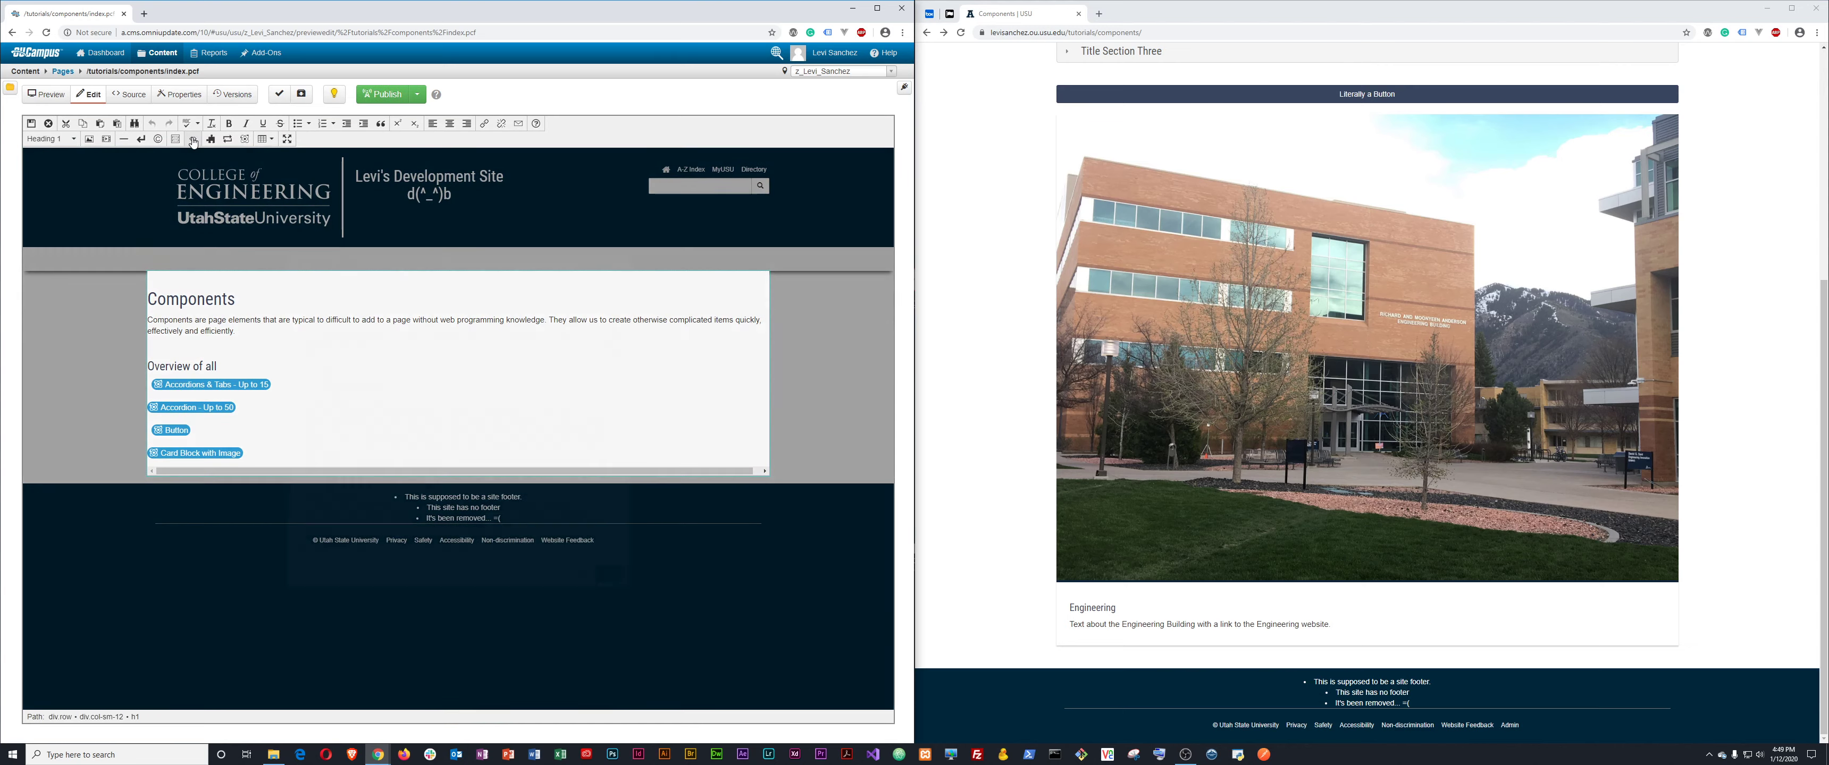
pyautogui.click(577, 573)
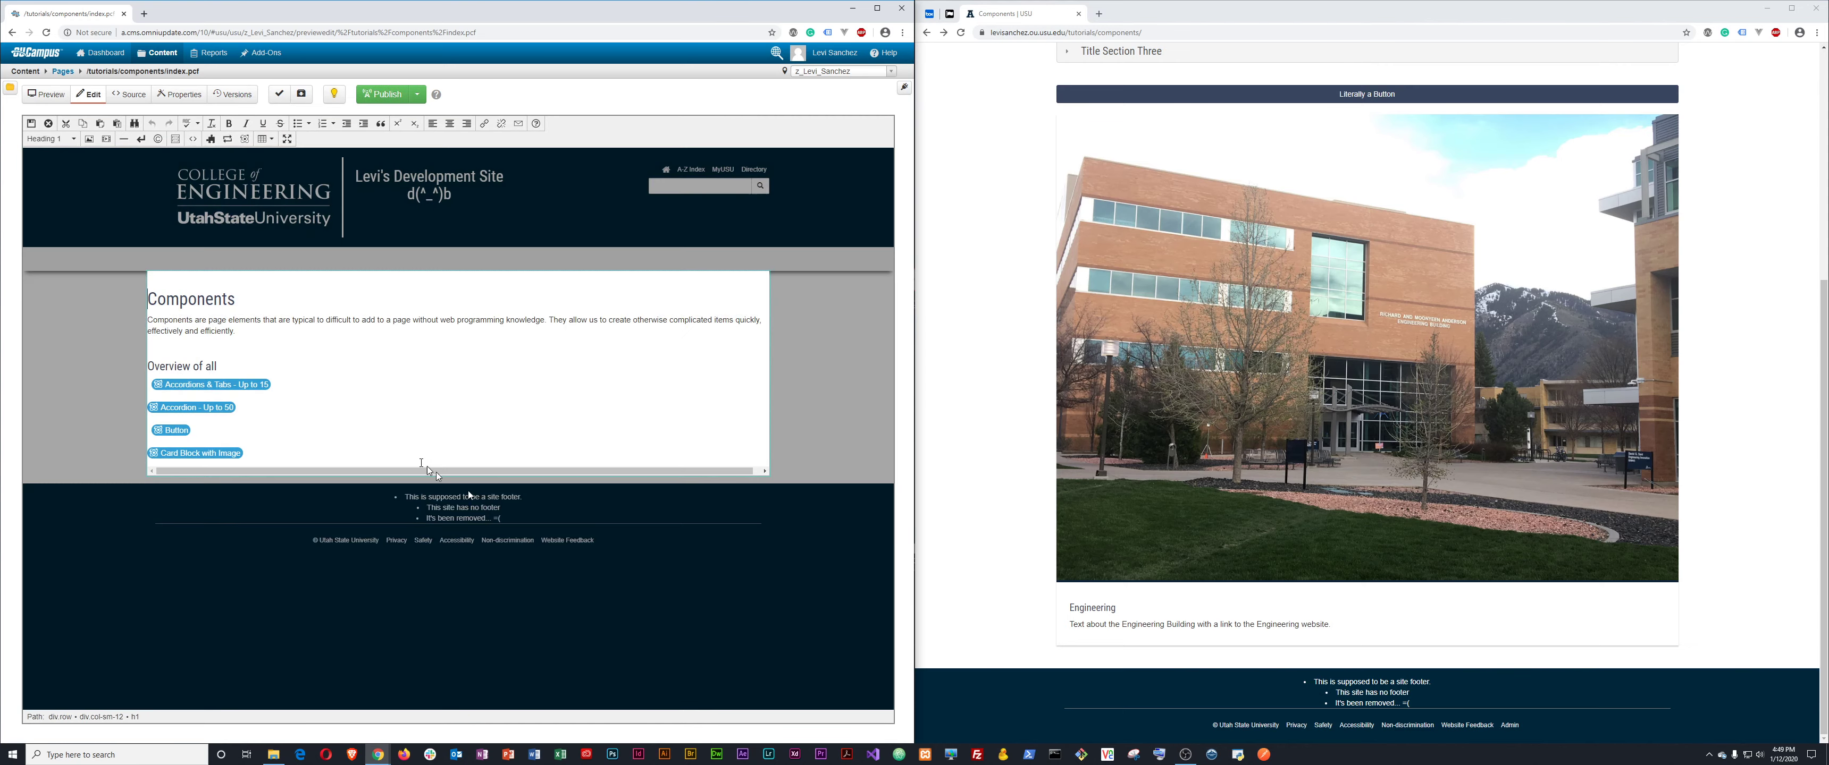
pyautogui.click(176, 138)
# Add blank lines below the Card Block with Image component and insert a Contact Block component there.
pyautogui.click(263, 523)
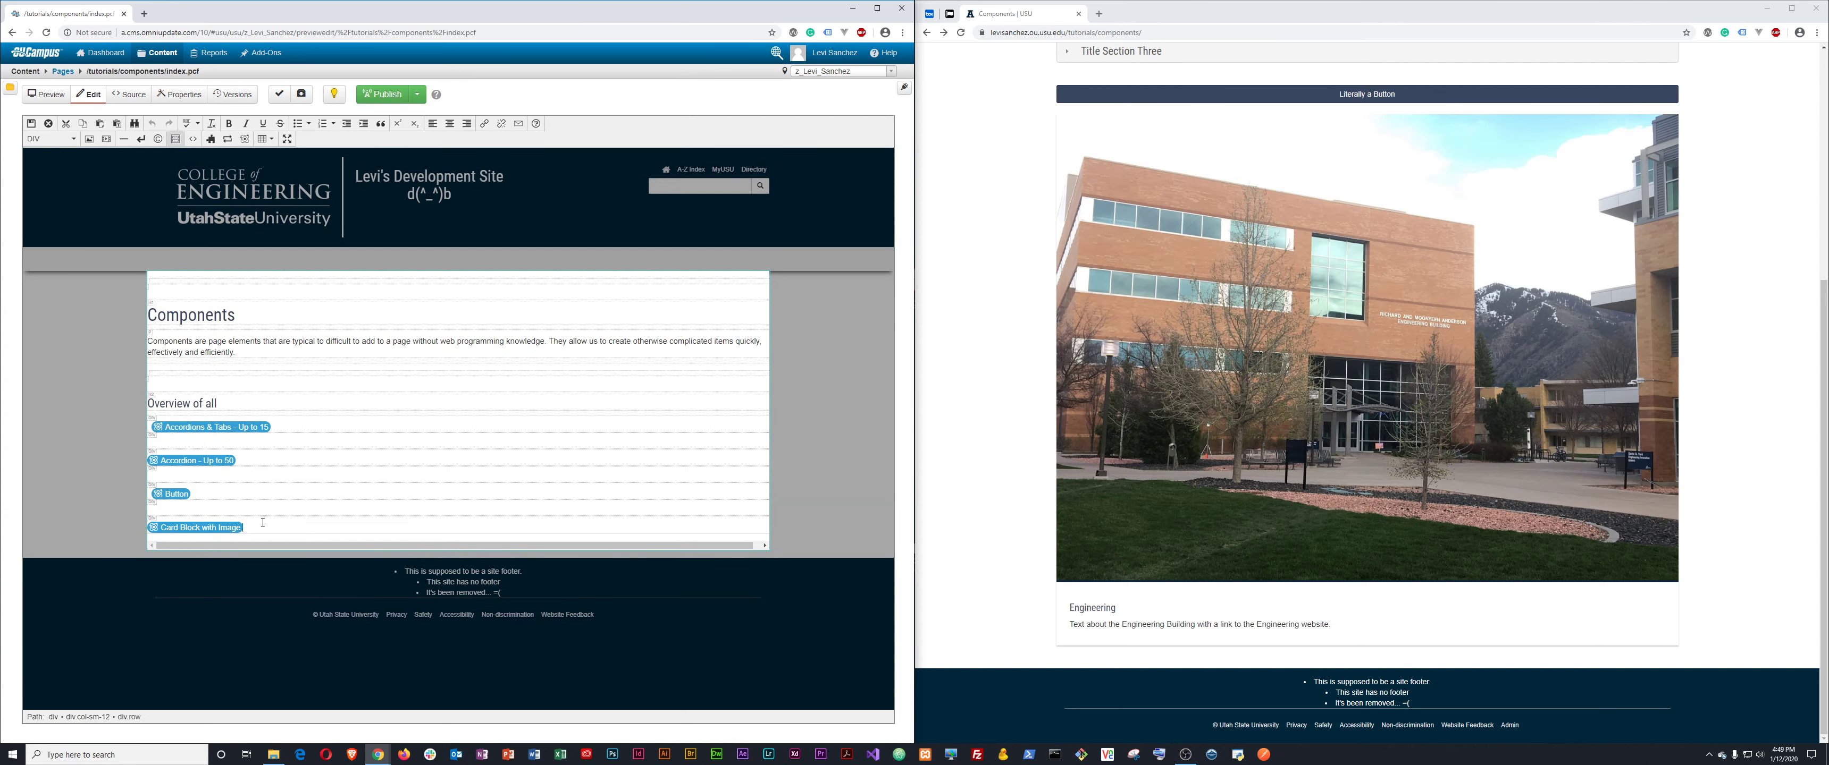
pyautogui.press('Return')
pyautogui.press('Return')
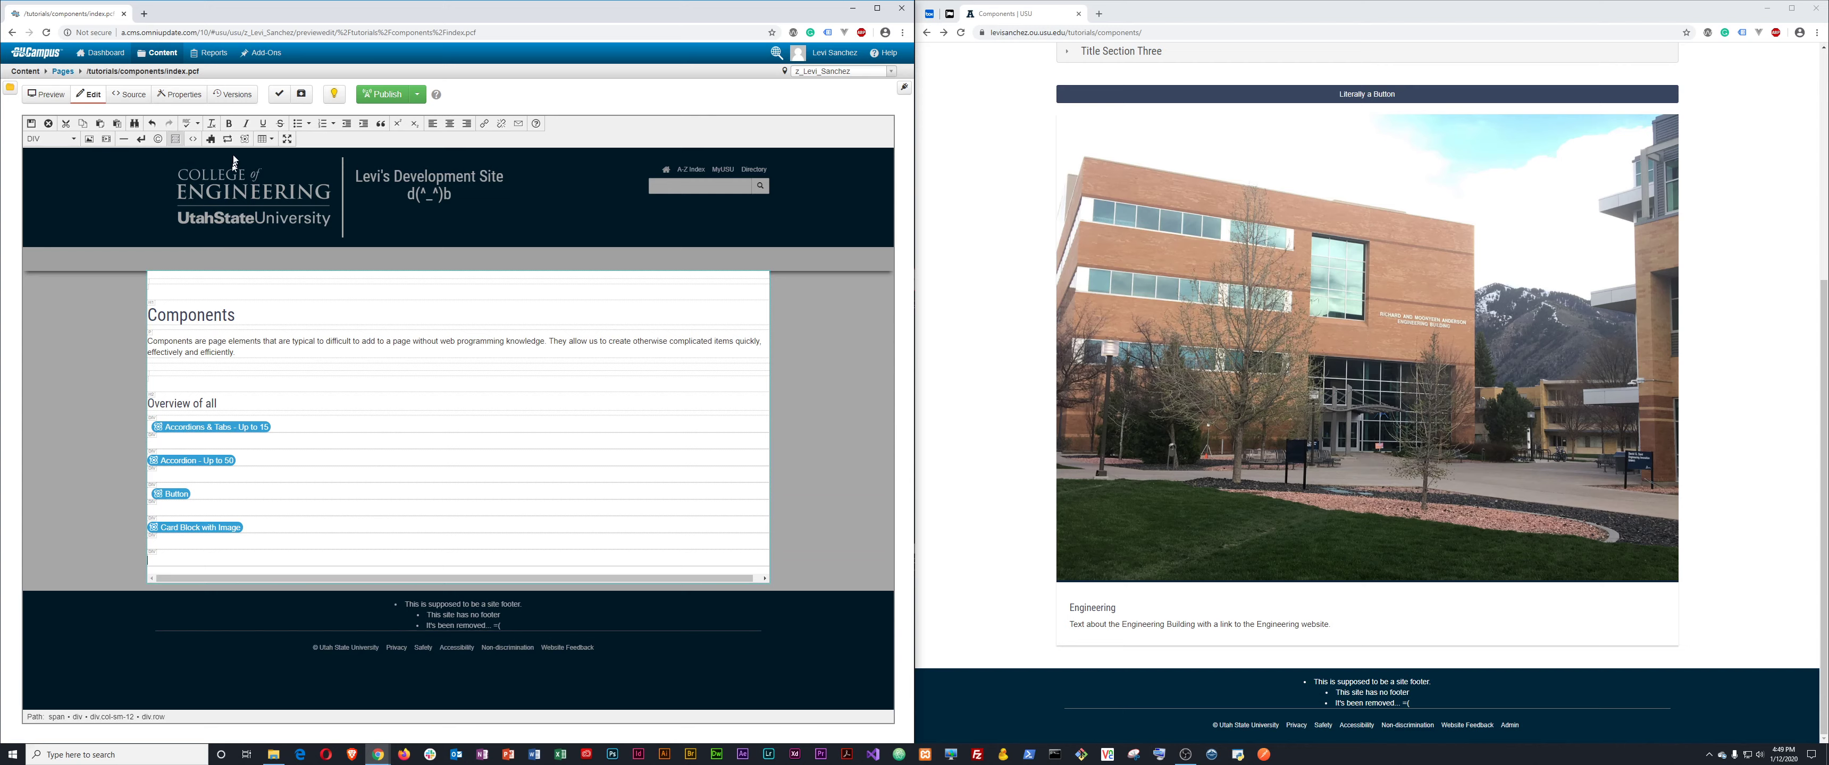
pyautogui.click(244, 139)
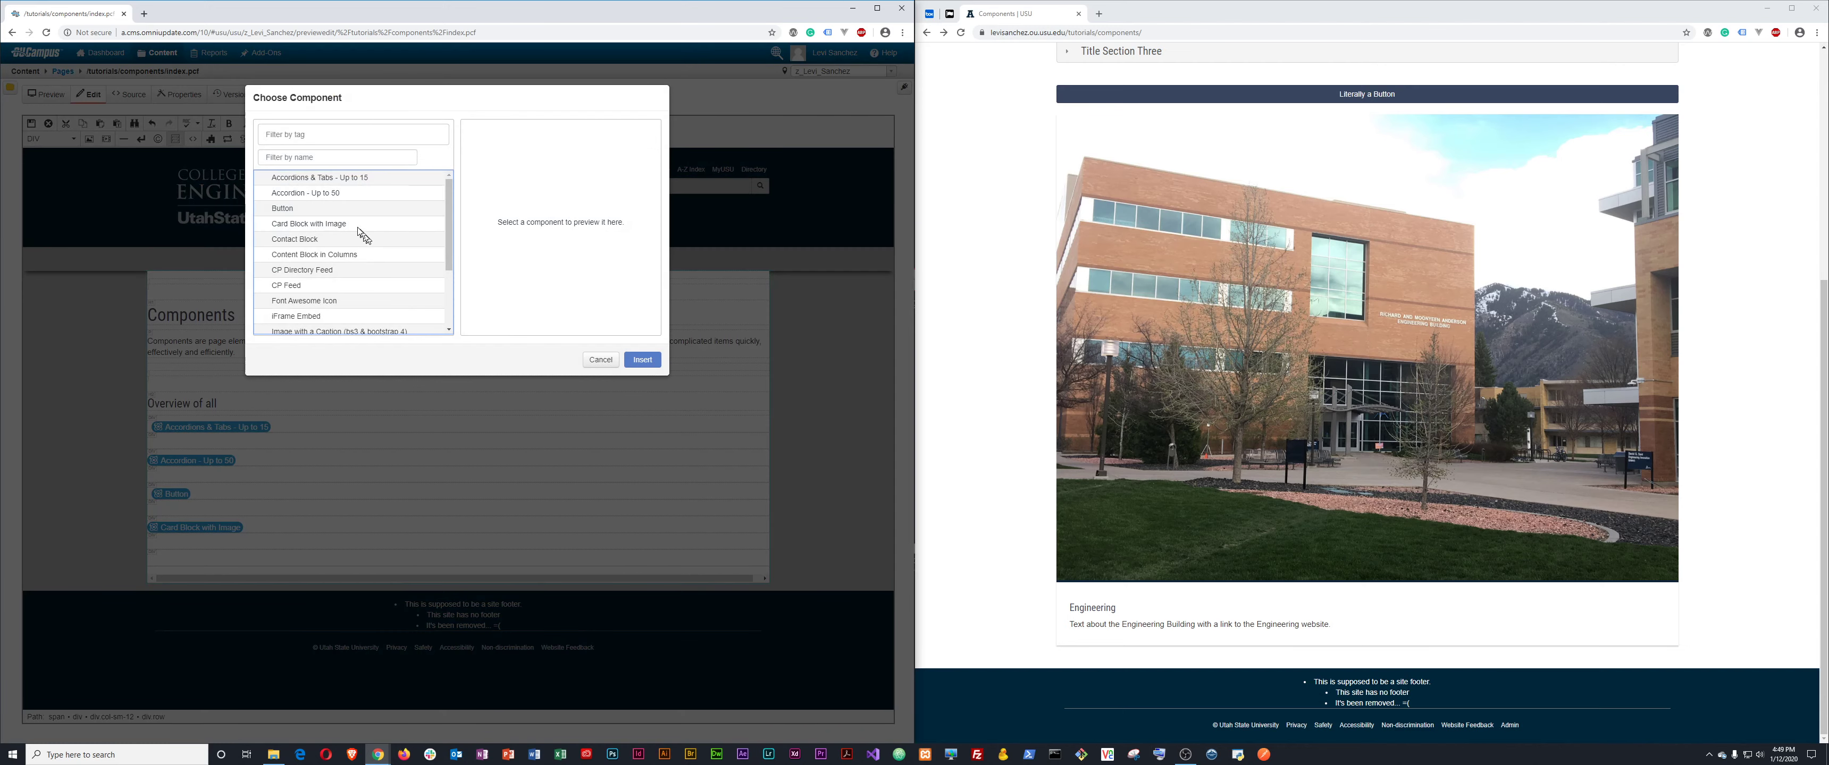
pyautogui.click(293, 240)
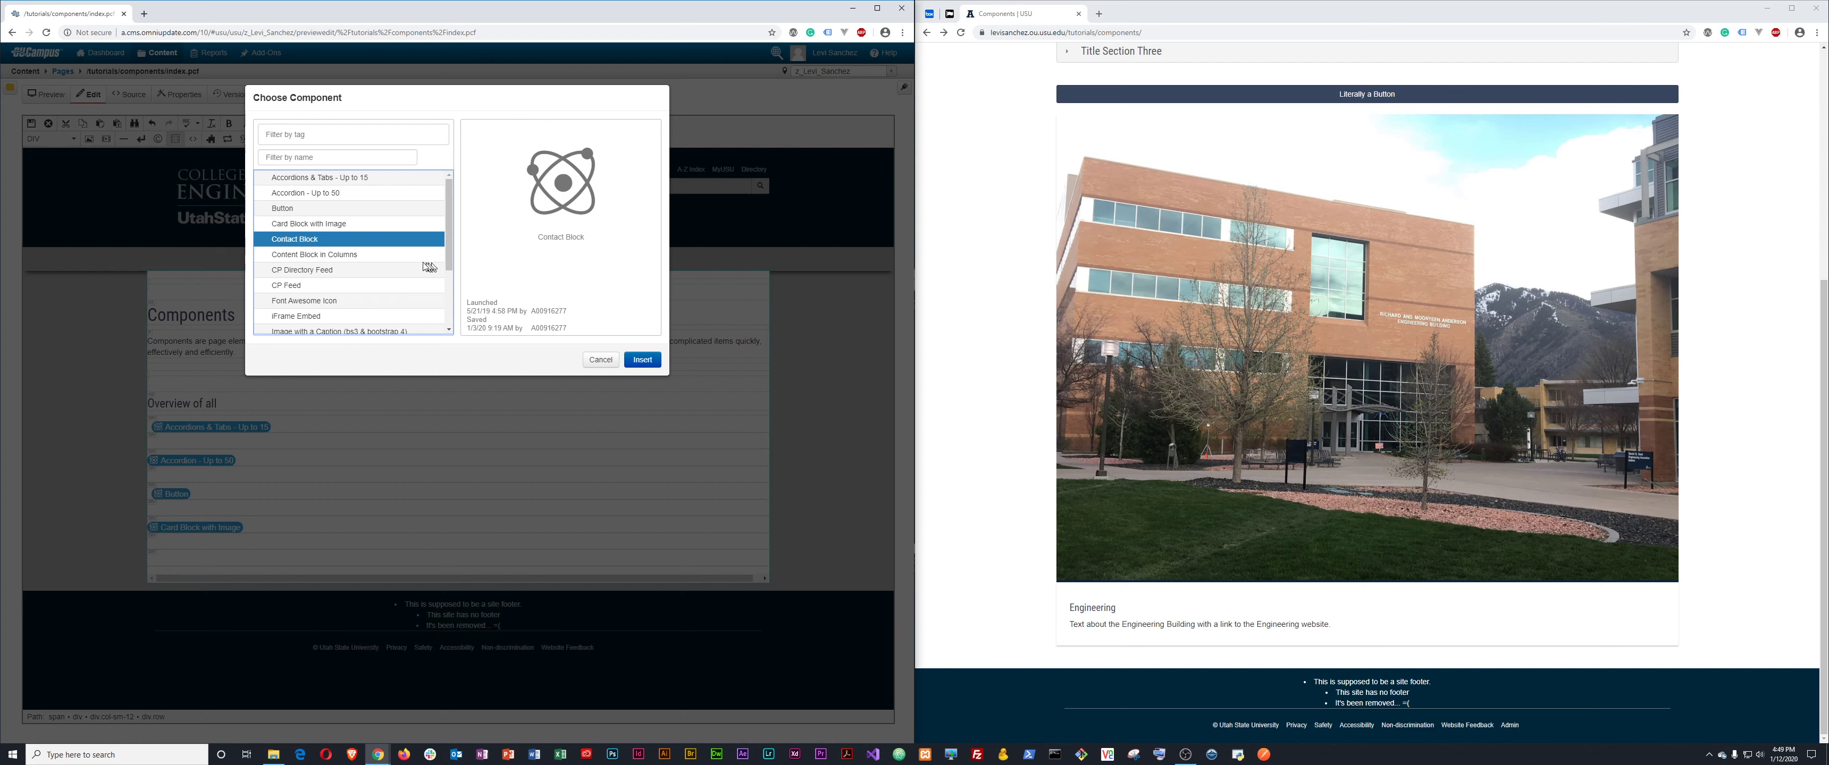
pyautogui.click(643, 360)
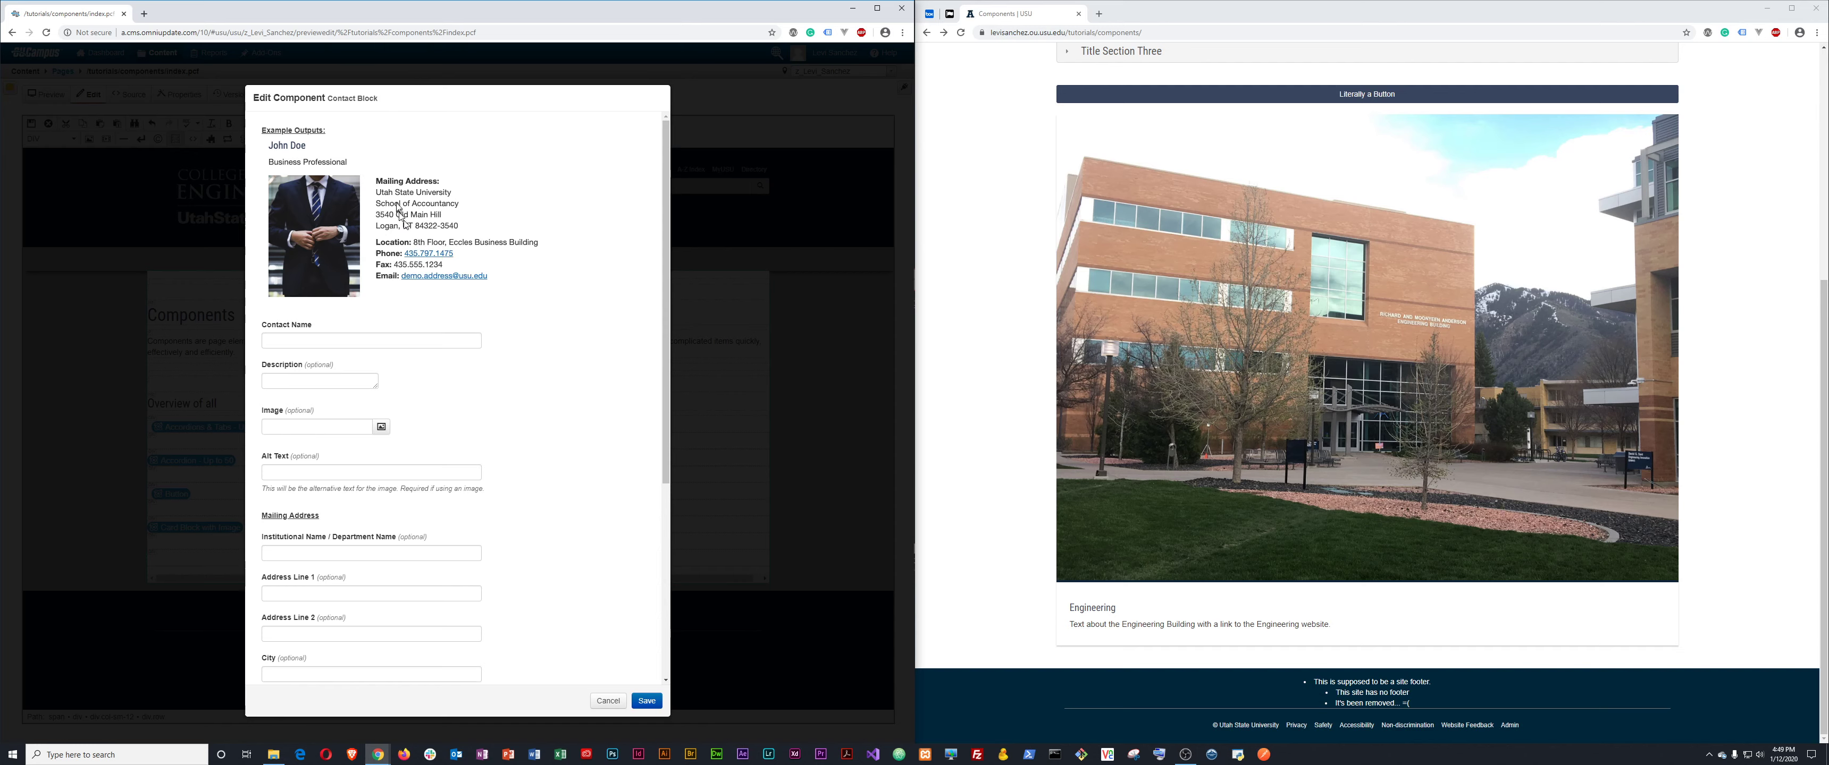
# Set the Contact Block's contact name to "Pupper" and its description to "Pupper is the Doggo of Dogs.".
pyautogui.click(353, 336)
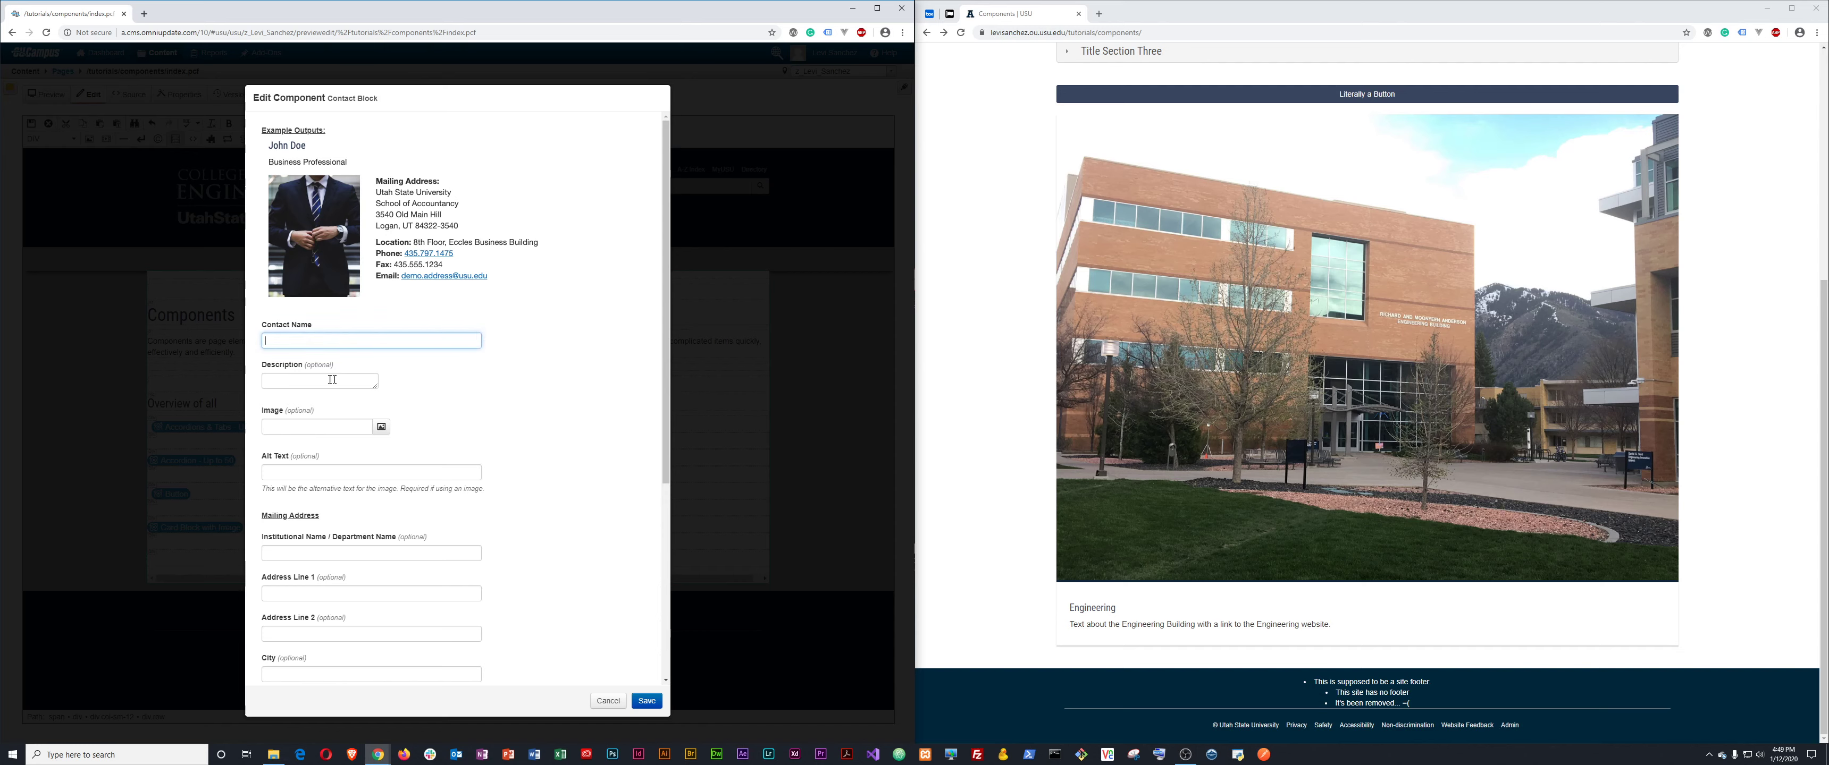
pyautogui.scroll(-1, 343, 386)
pyautogui.scroll(-3, 342, 386)
pyautogui.scroll(5, 398, 440)
pyautogui.write('Pupper')
pyautogui.press('Tab')
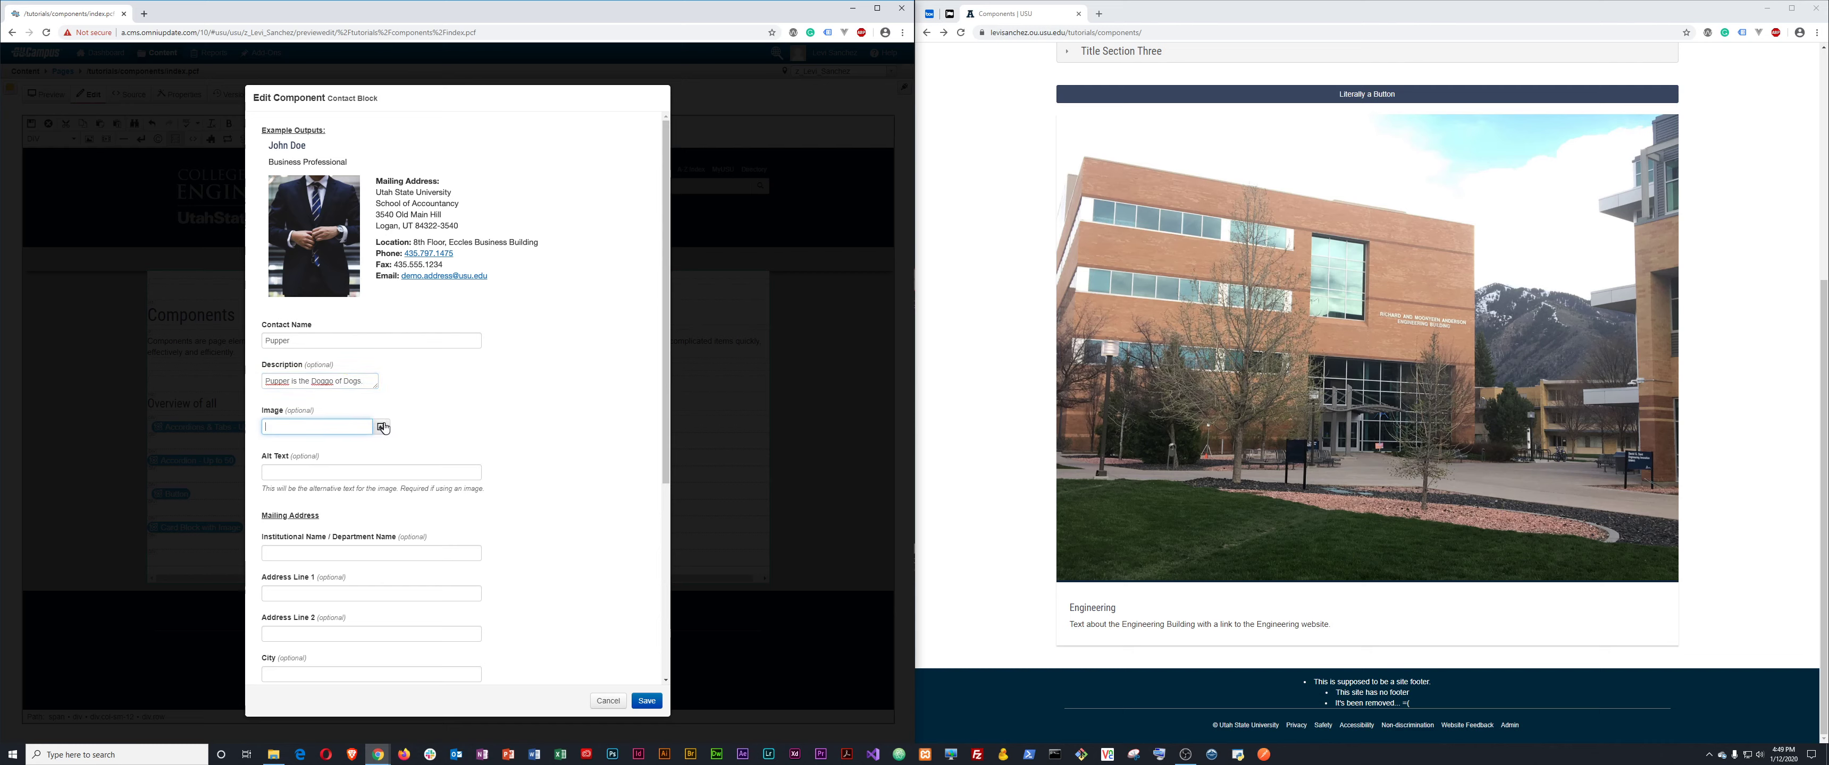
# Use pupper-dog-400x600.jpg from the tutorials/images folder as the contact's image and set its alt text to "Pupper".
pyautogui.click(381, 427)
pyautogui.click(358, 166)
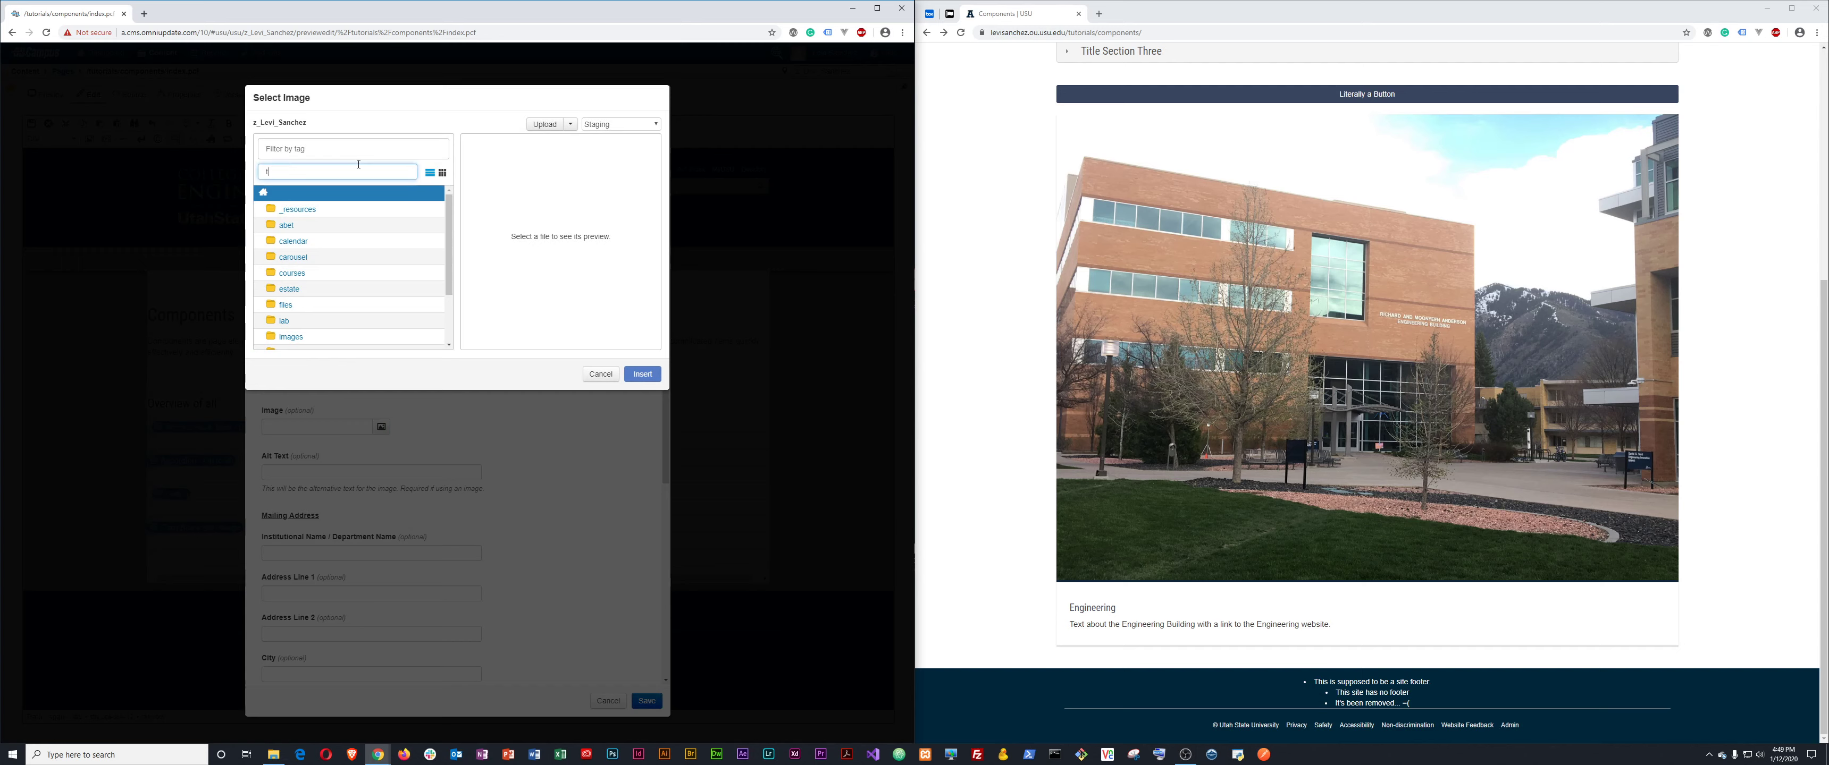
pyautogui.write('tu')
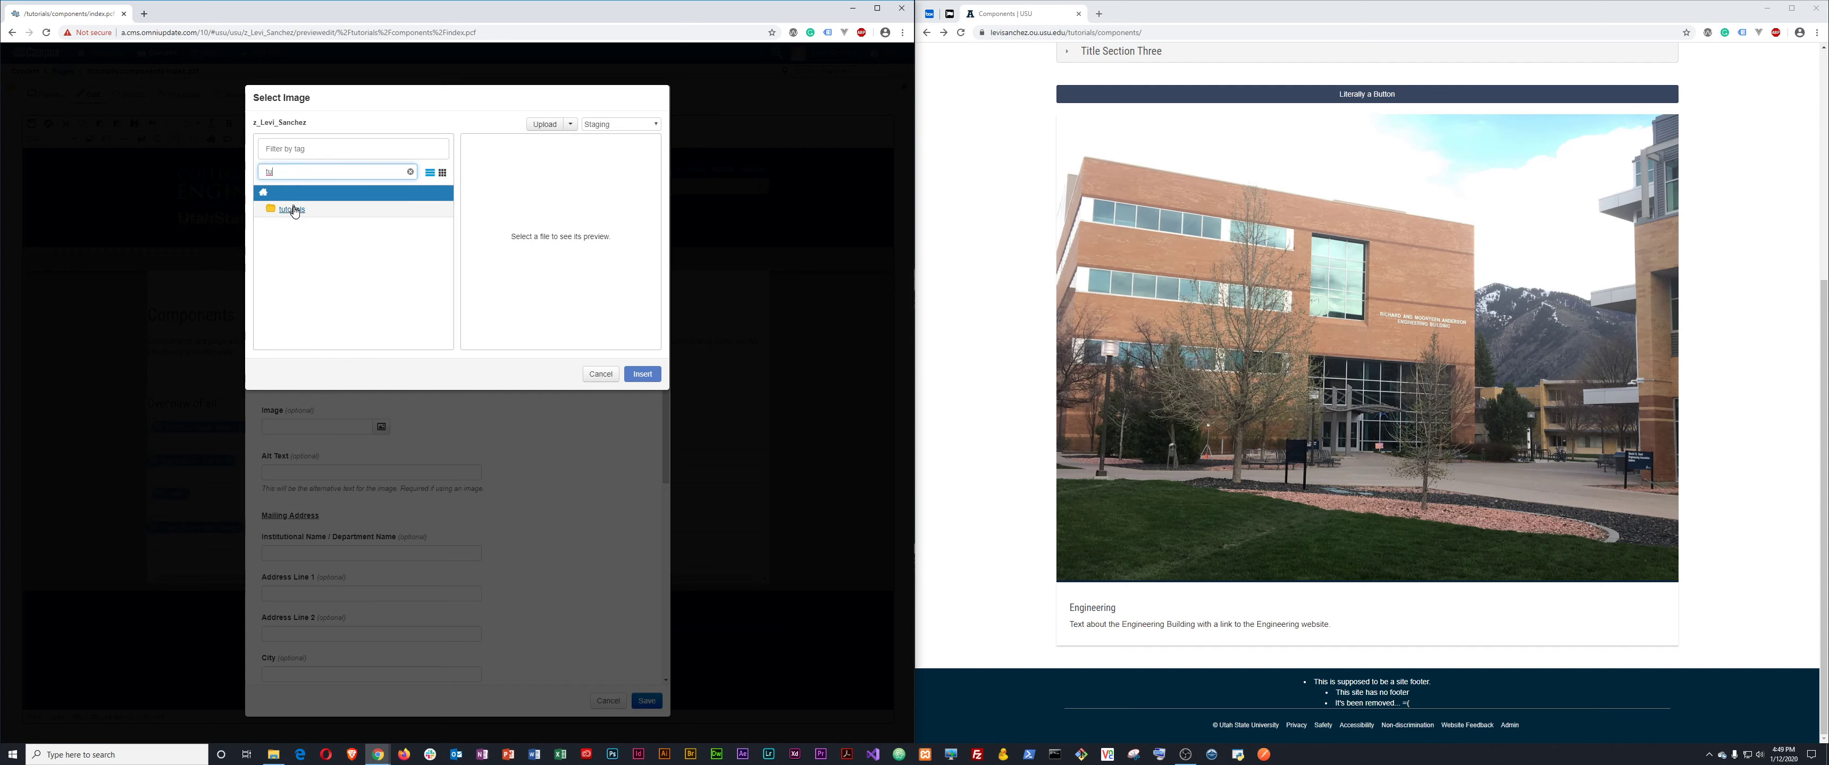
pyautogui.click(292, 209)
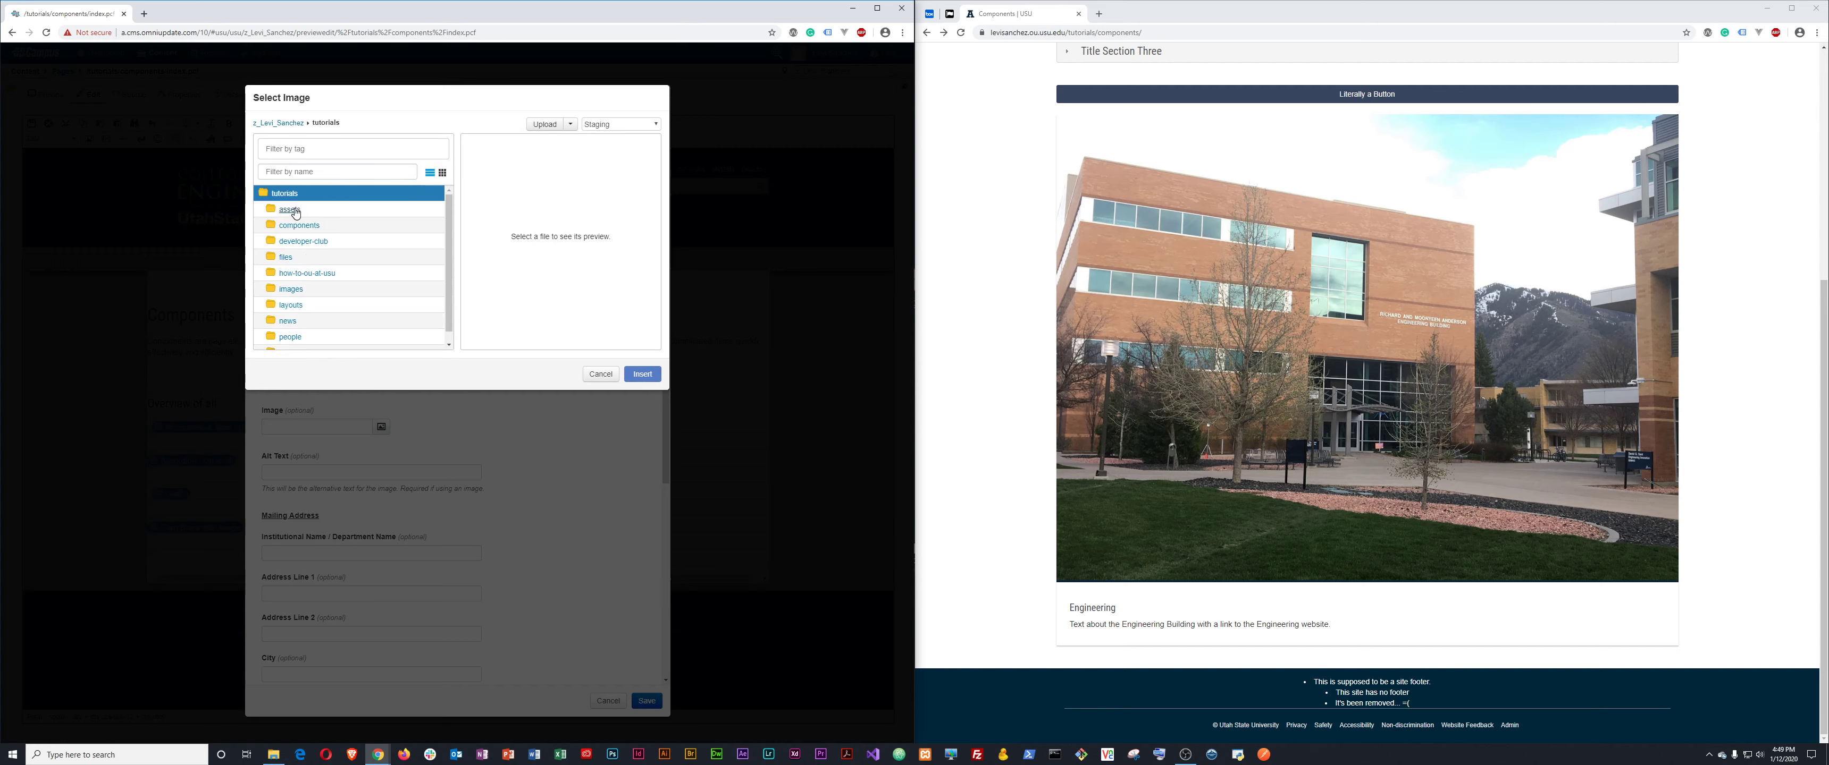
pyautogui.click(296, 291)
pyautogui.click(289, 260)
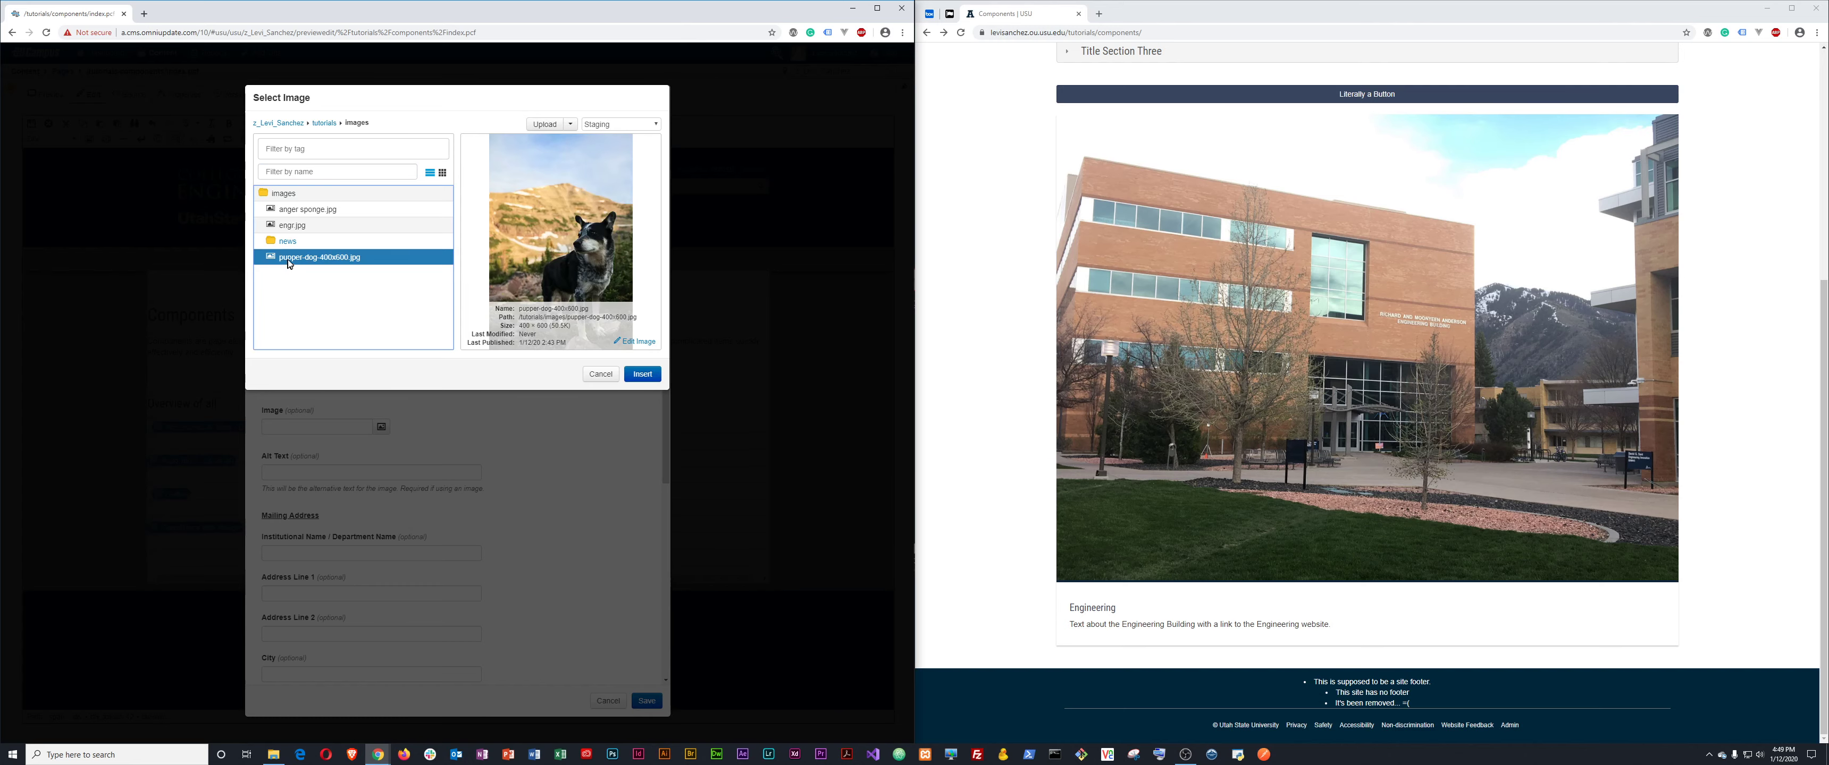
pyautogui.click(644, 375)
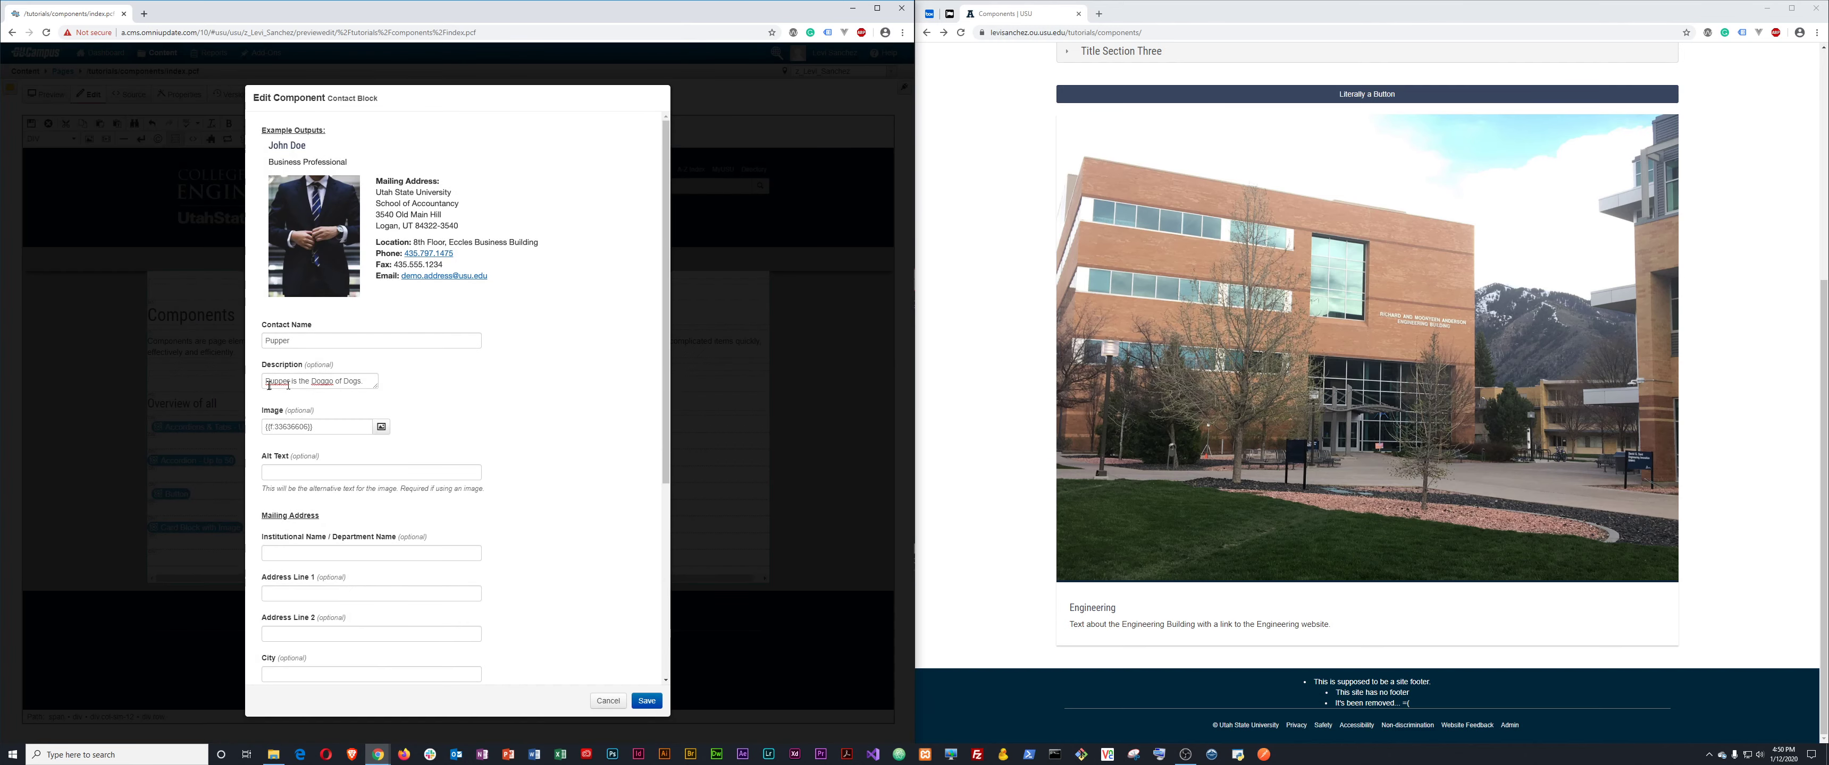
pyautogui.click(315, 473)
pyautogui.scroll(-1, 319, 474)
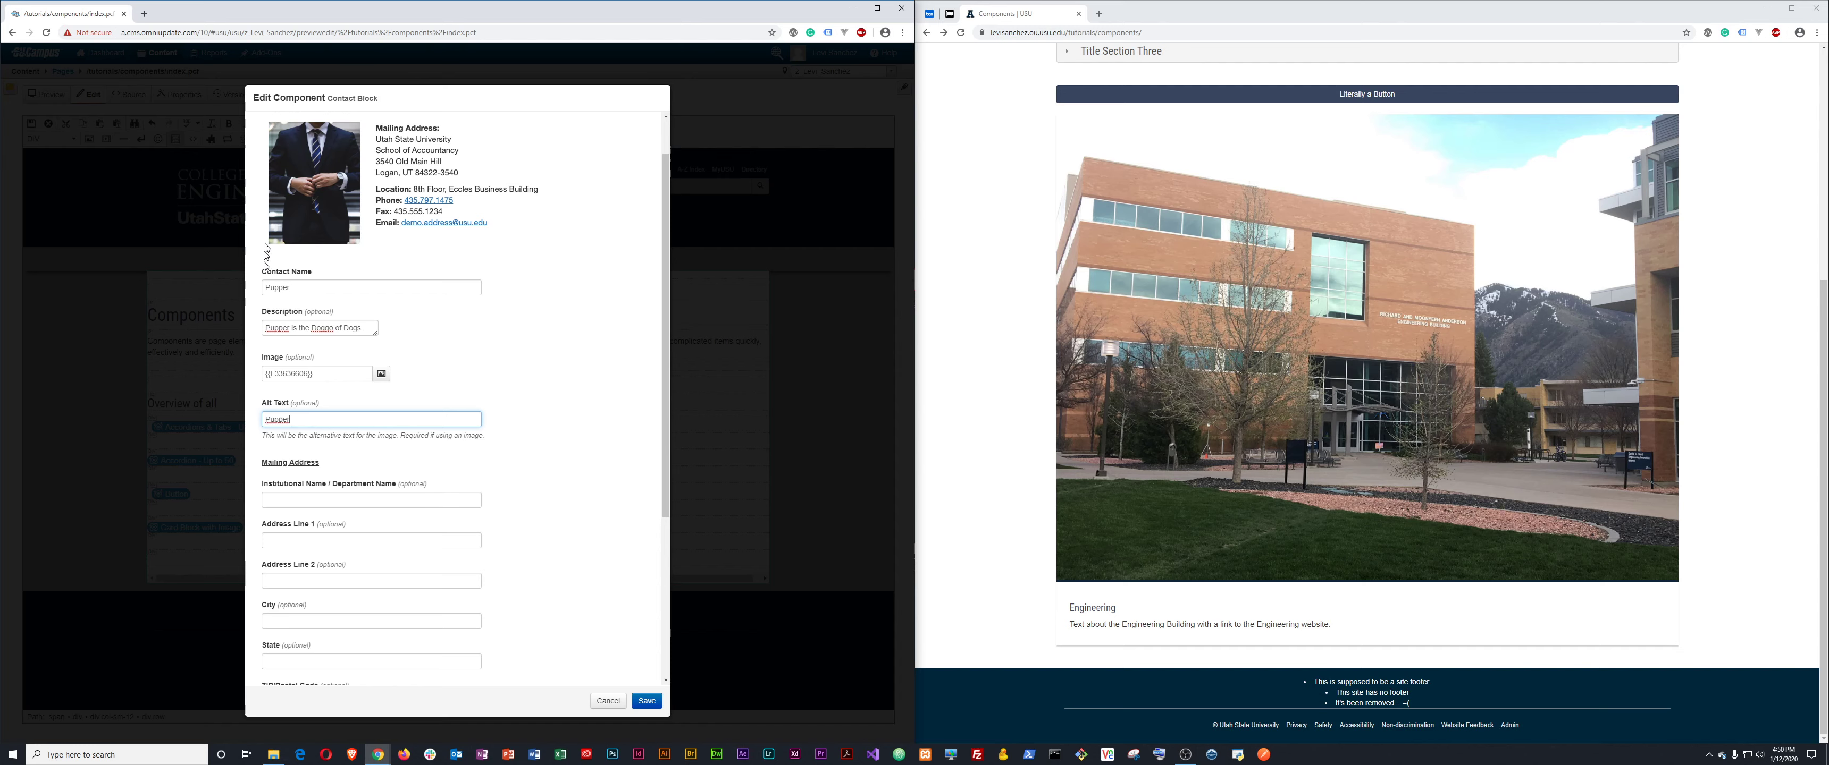
# Look over the Contact Block's Mailing Address and General Contact Information sections and their optional fields.
pyautogui.click(323, 288)
pyautogui.scroll(-3, 314, 522)
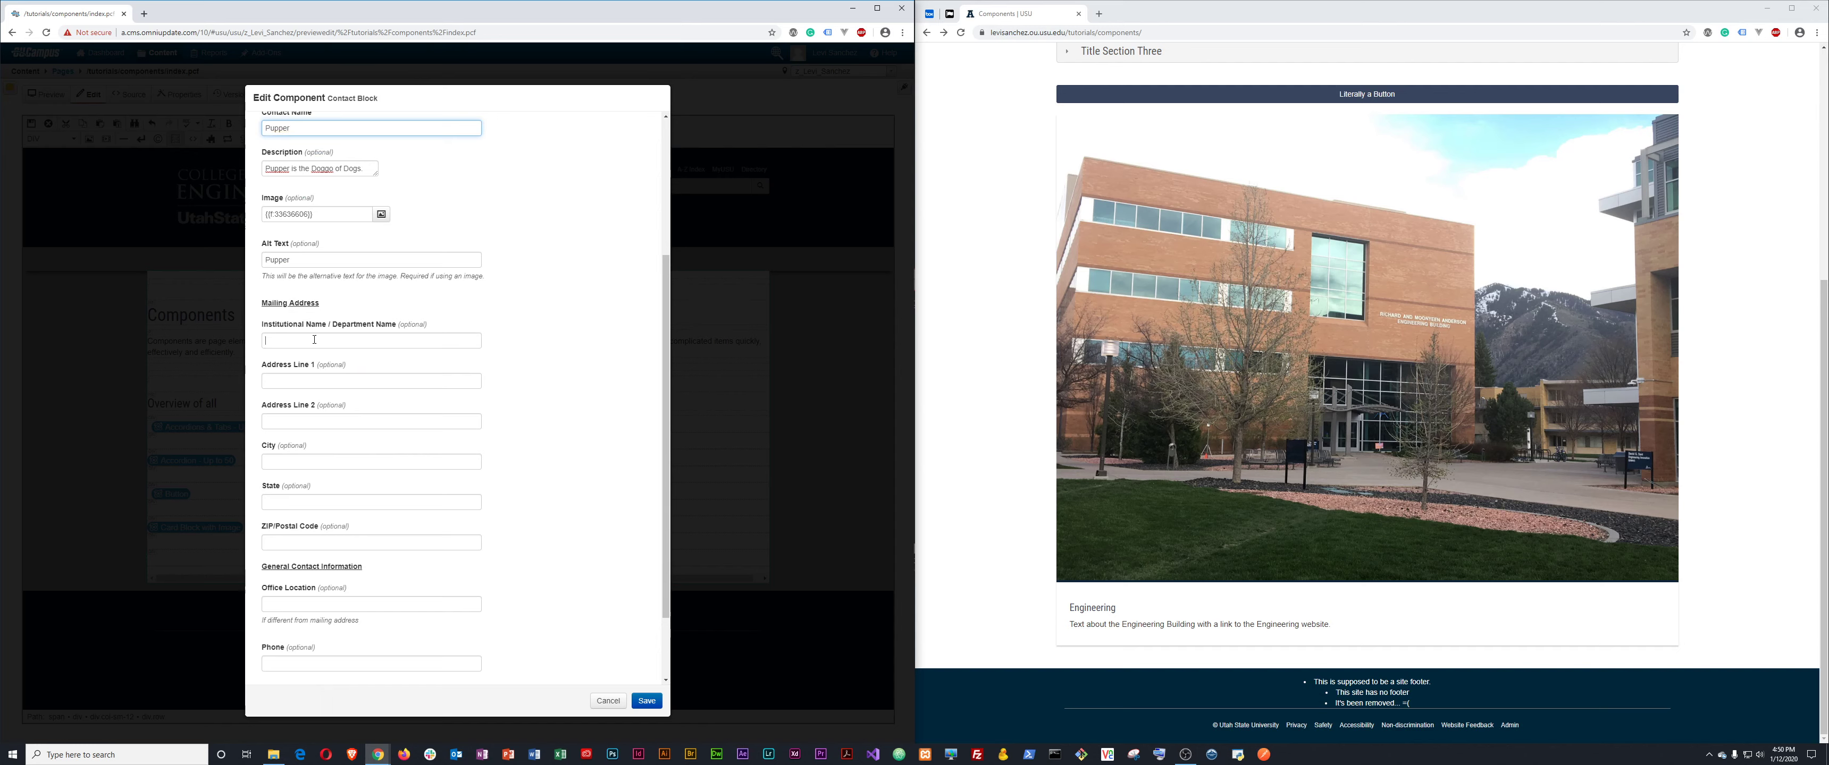
pyautogui.click(315, 339)
pyautogui.scroll(-2, 323, 437)
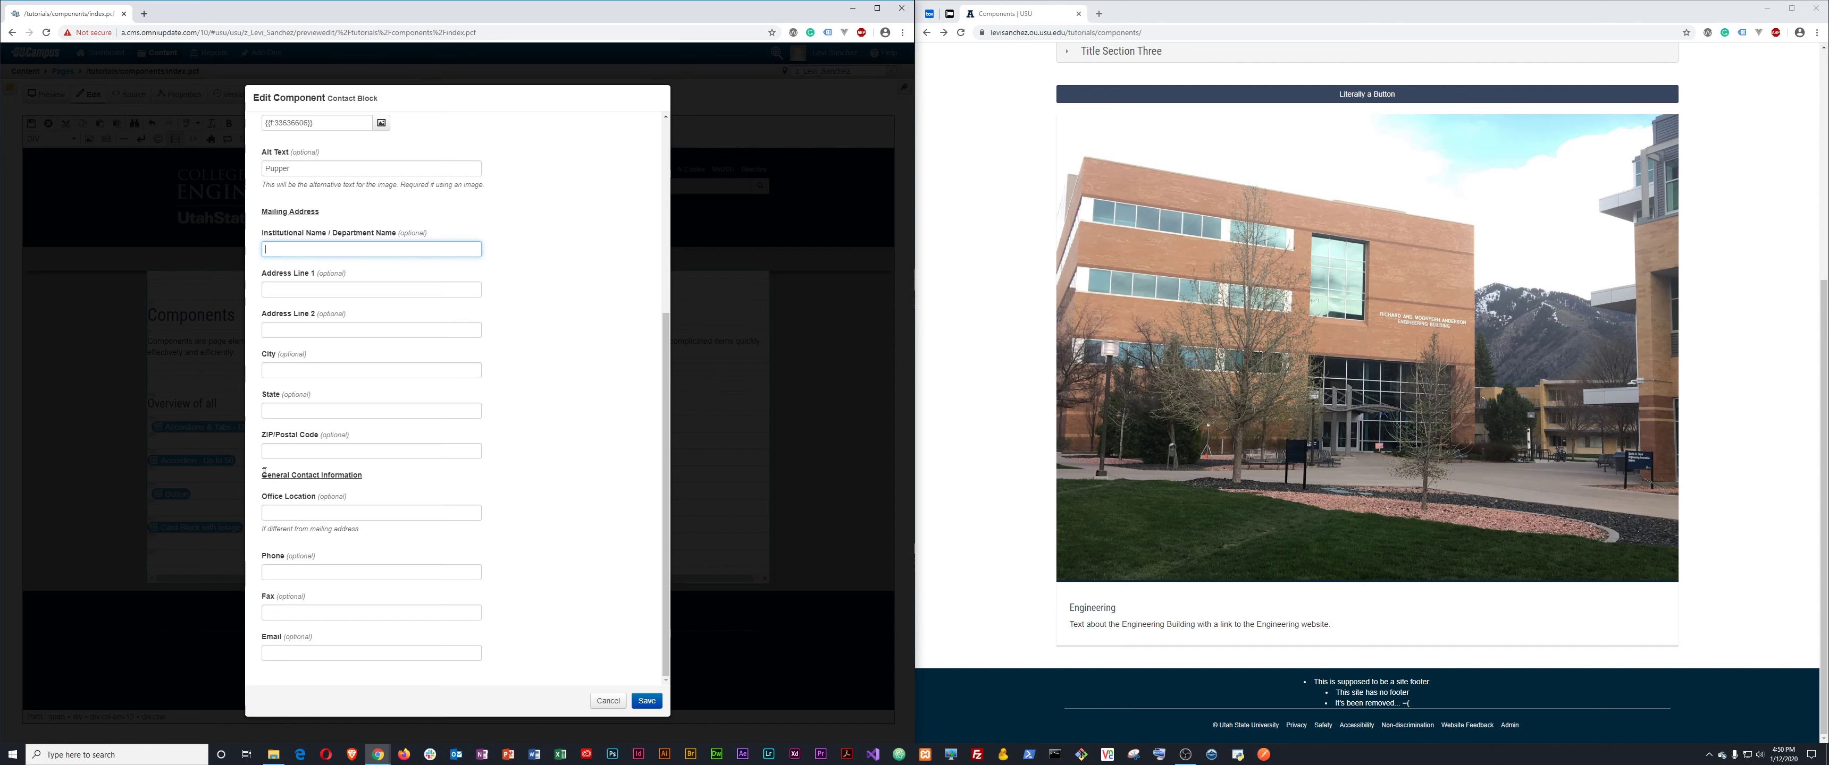
pyautogui.moveTo(264, 472); pyautogui.dragTo(363, 475)
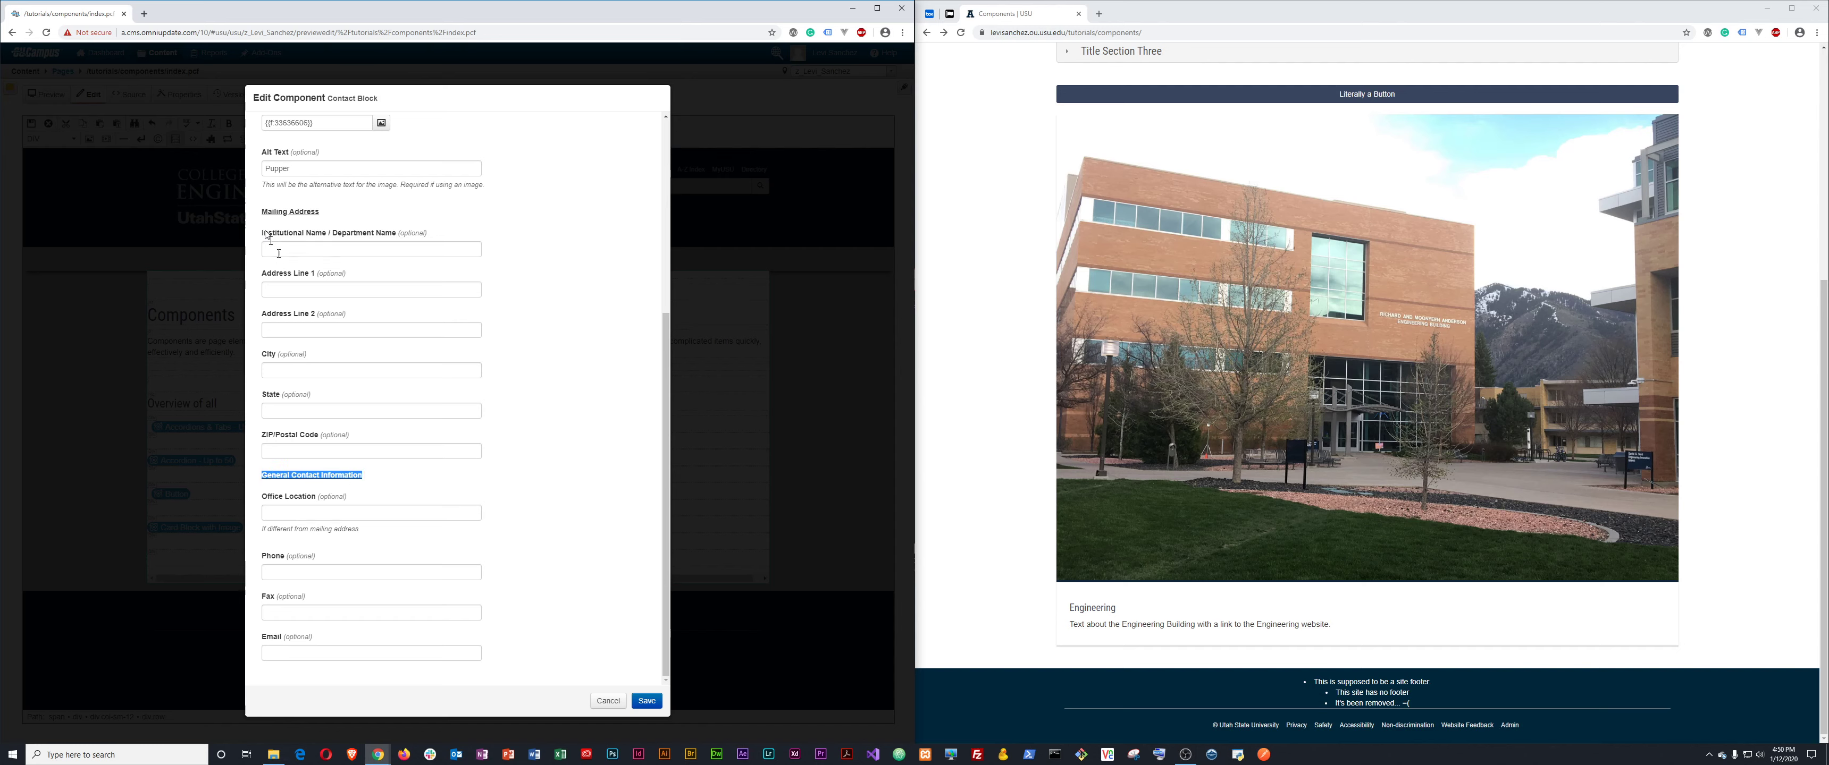
pyautogui.moveTo(266, 210); pyautogui.dragTo(319, 208)
pyautogui.doubleClick(317, 212)
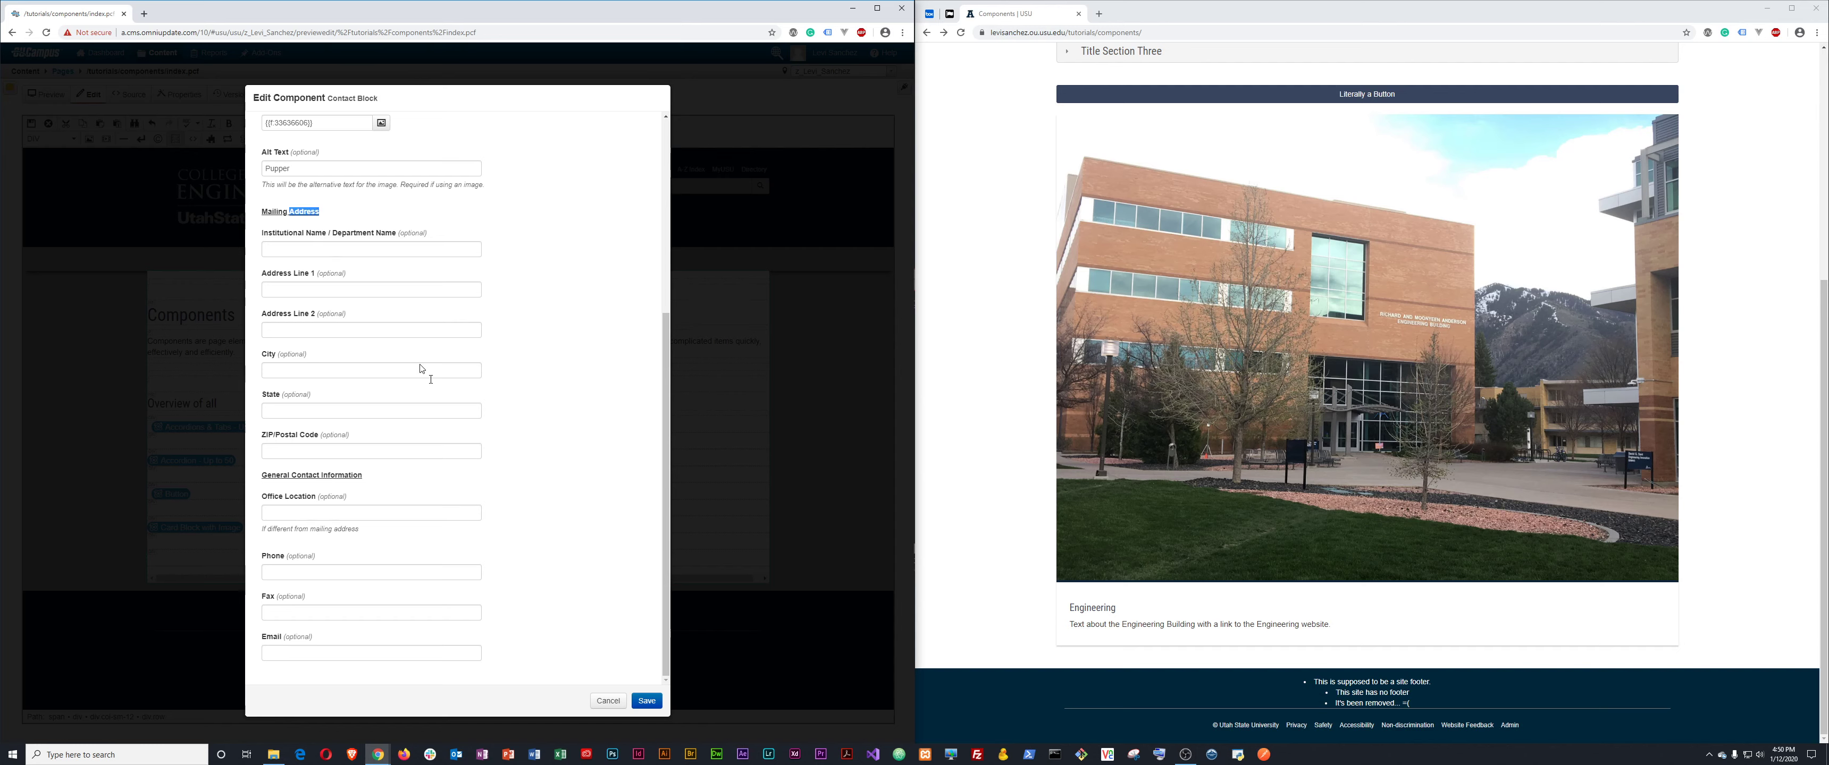
pyautogui.tripleClick(281, 211)
pyautogui.click(291, 211)
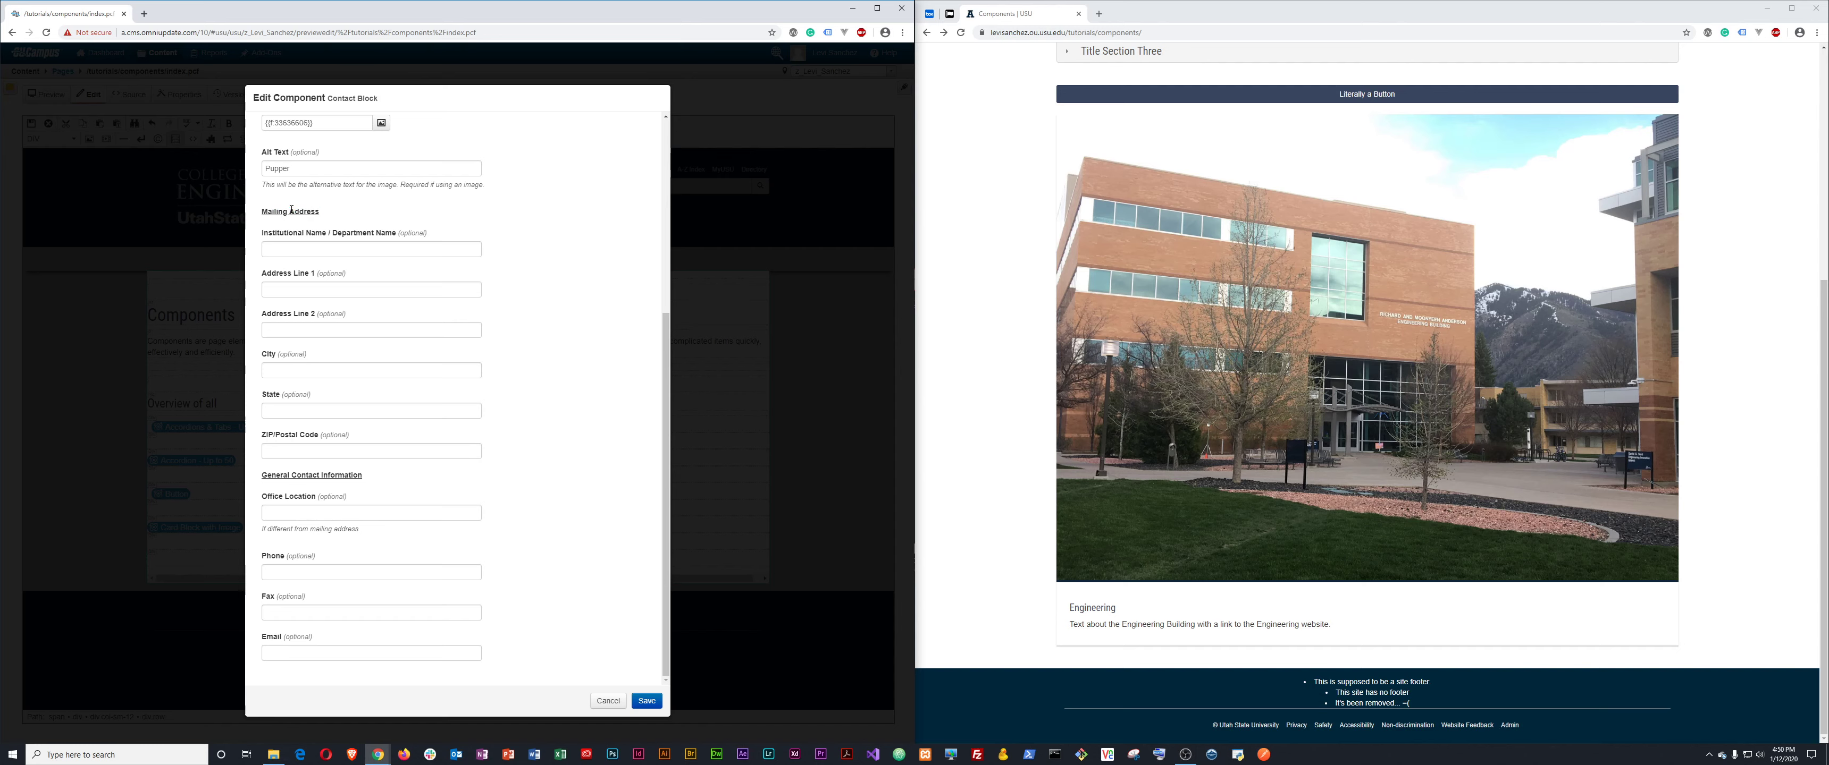
pyautogui.tripleClick(316, 475)
pyautogui.click(316, 475)
# Save the Contact Block component and the Components page.
pyautogui.click(646, 703)
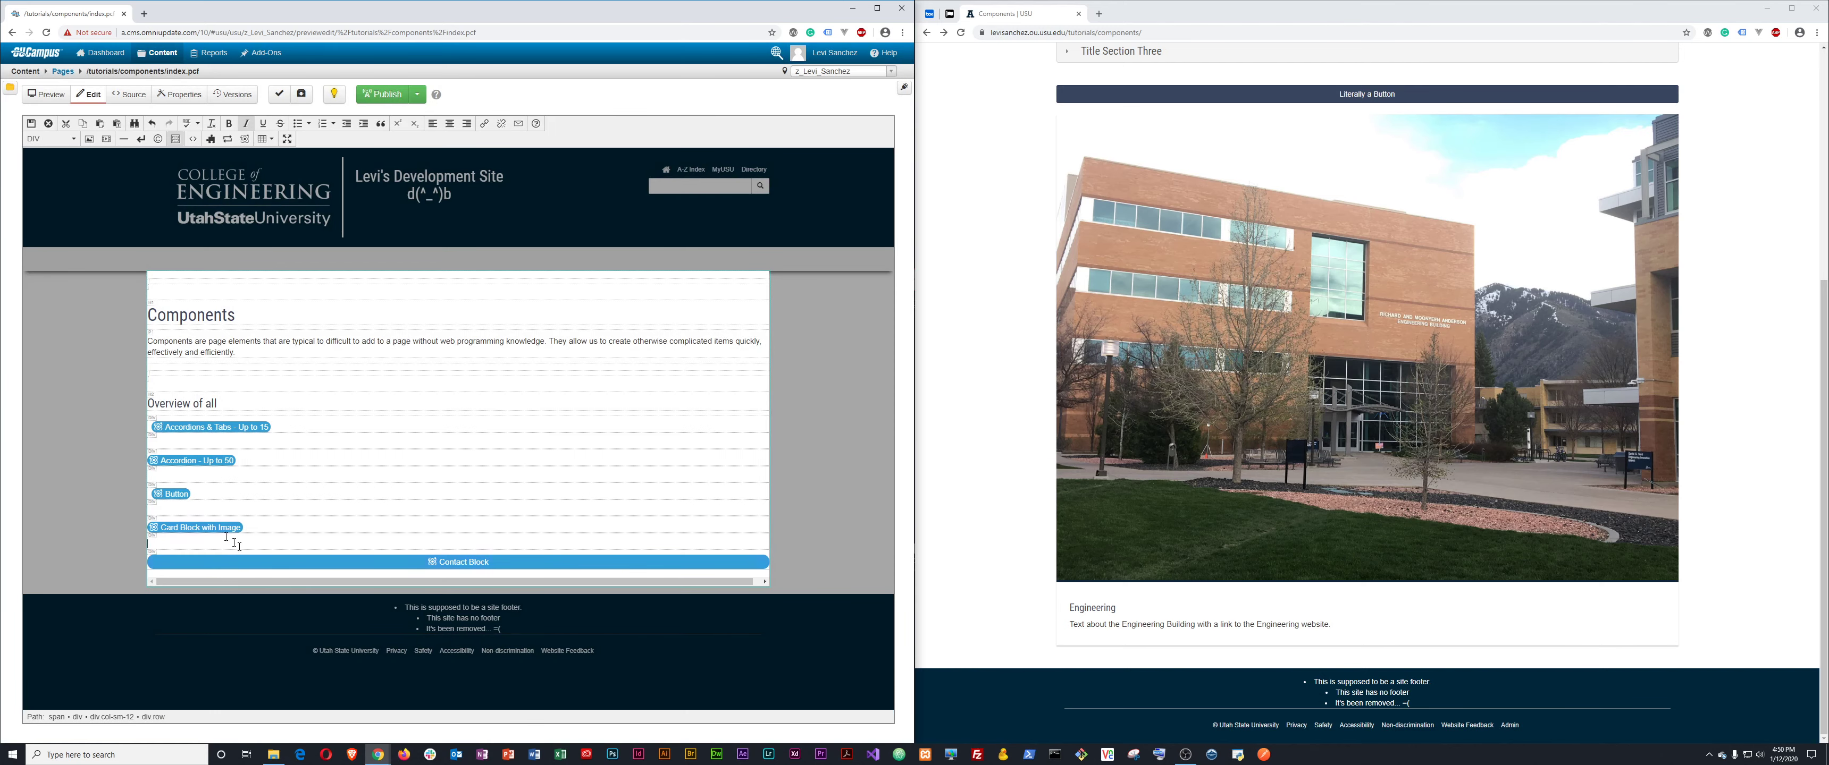
pyautogui.click(30, 123)
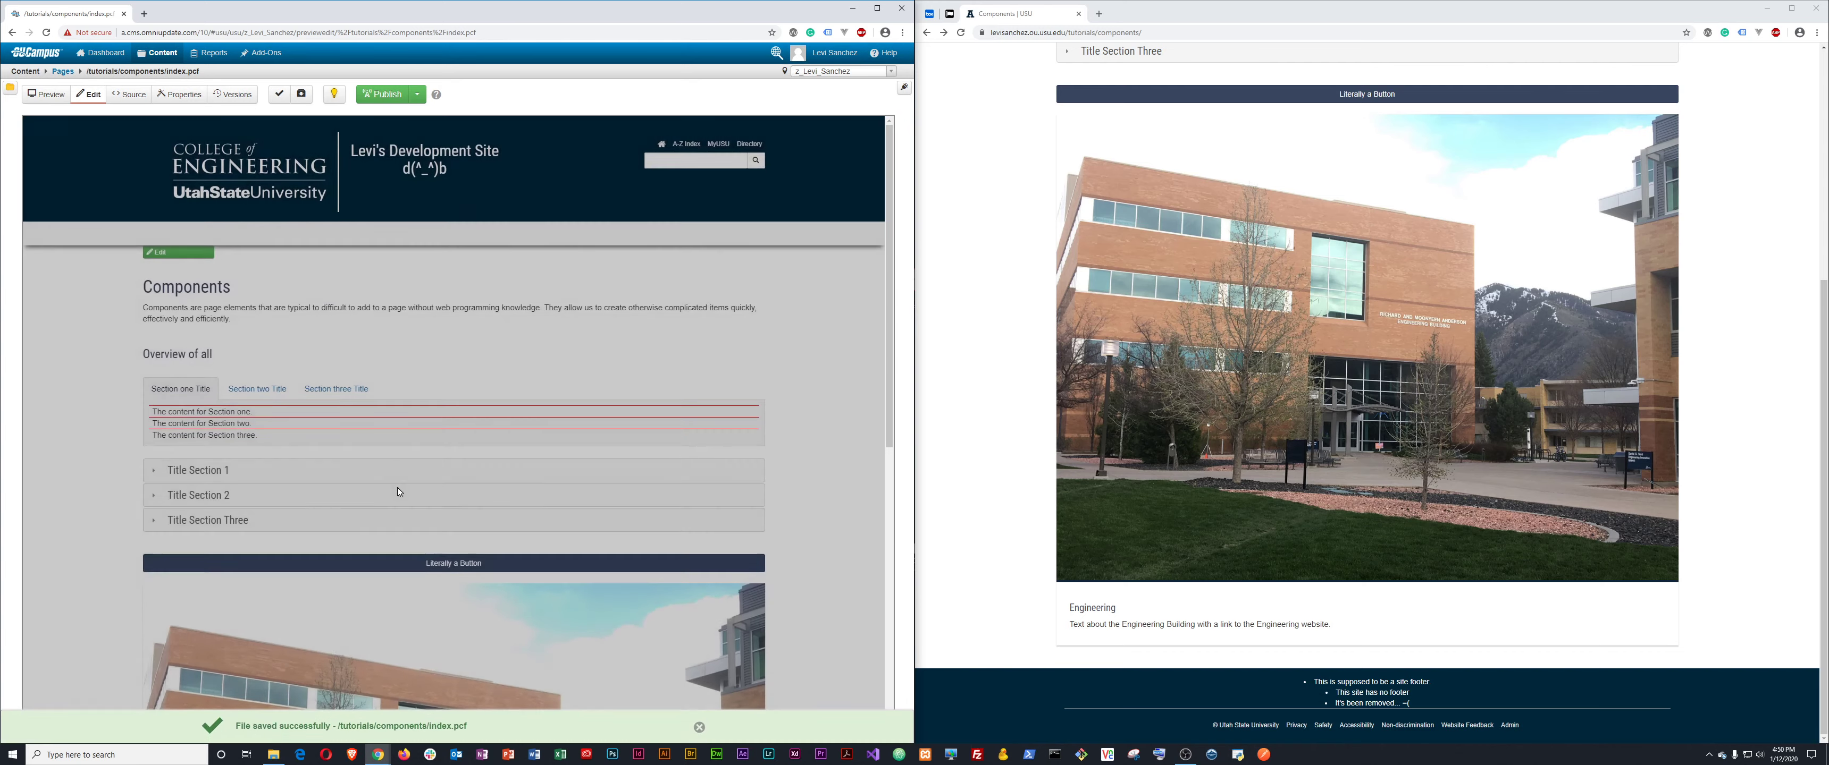
# Publish the Components page, then reload the live page and check the Contact Block on it.
pyautogui.scroll(-10, 462, 525)
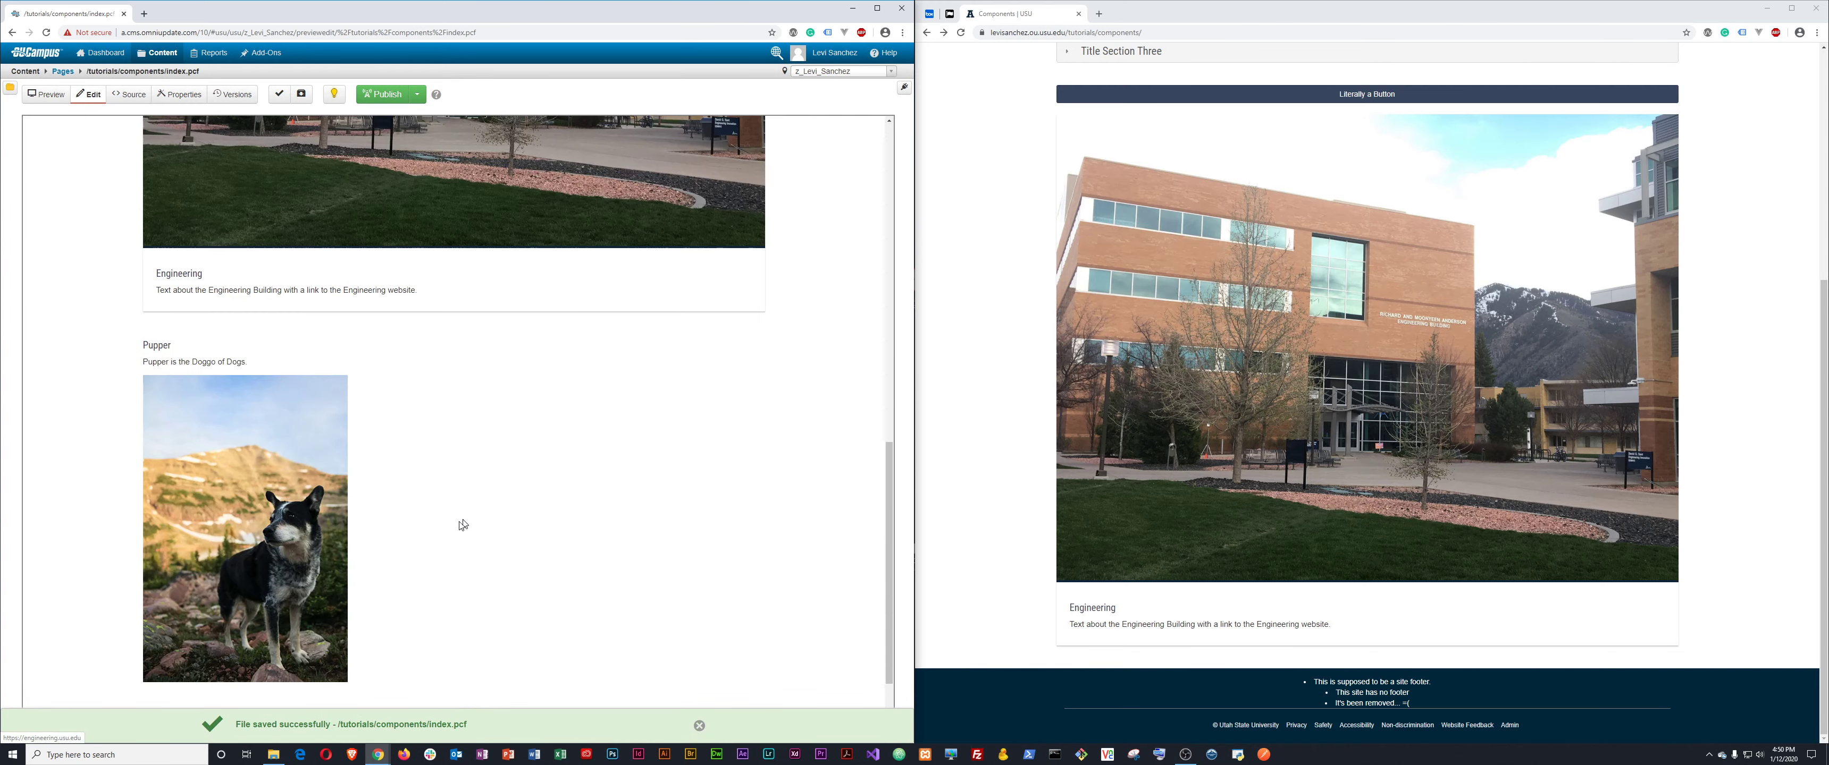
pyautogui.scroll(-2, 440, 525)
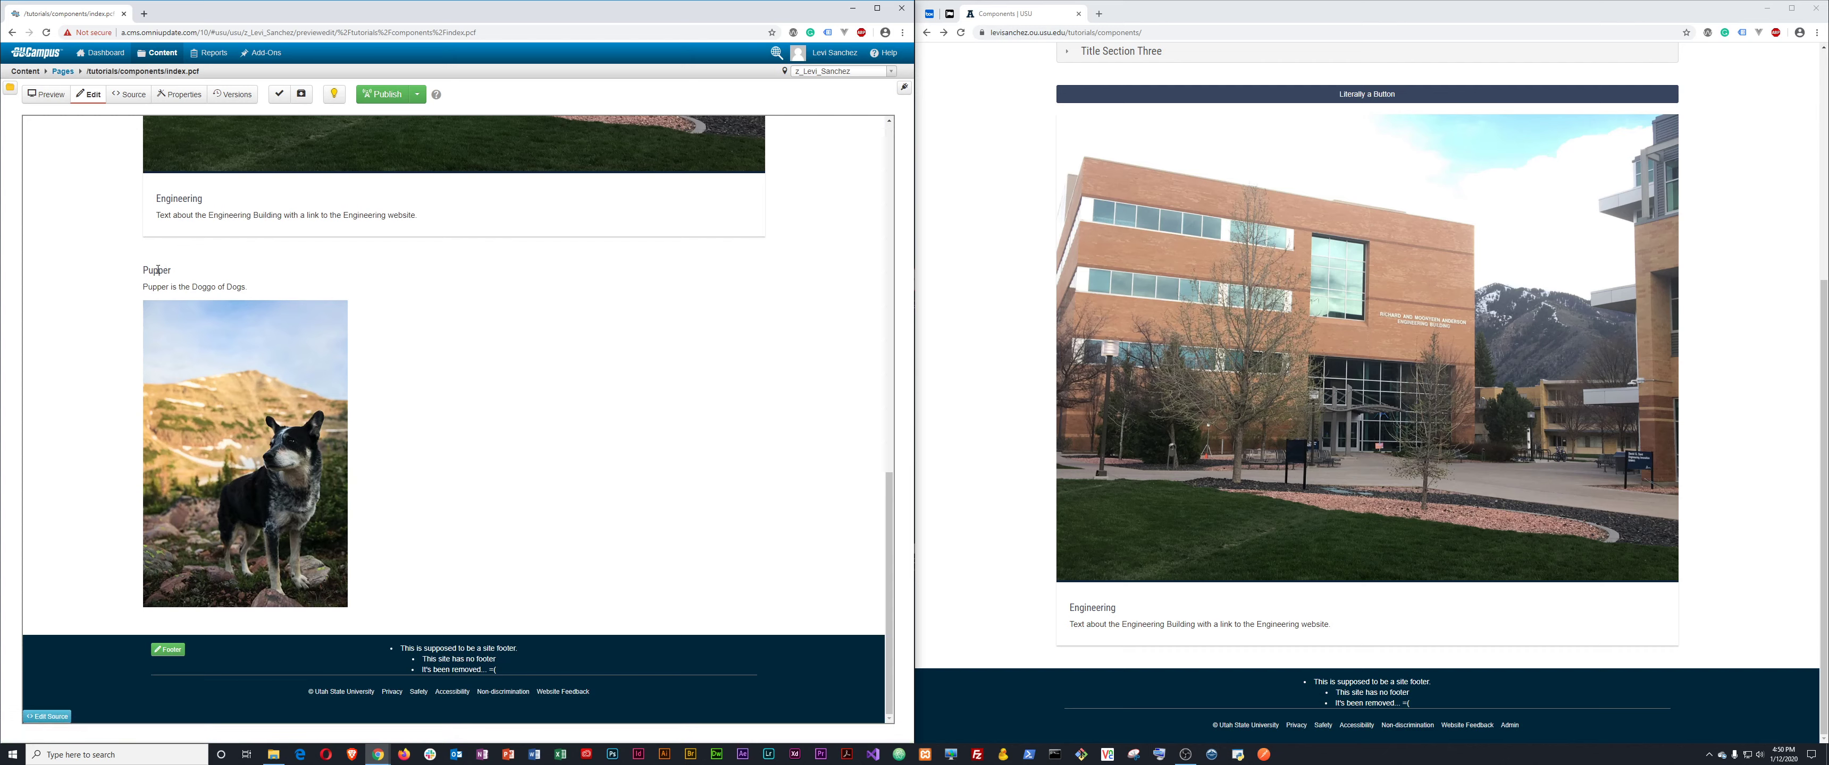
pyautogui.tripleClick(162, 288)
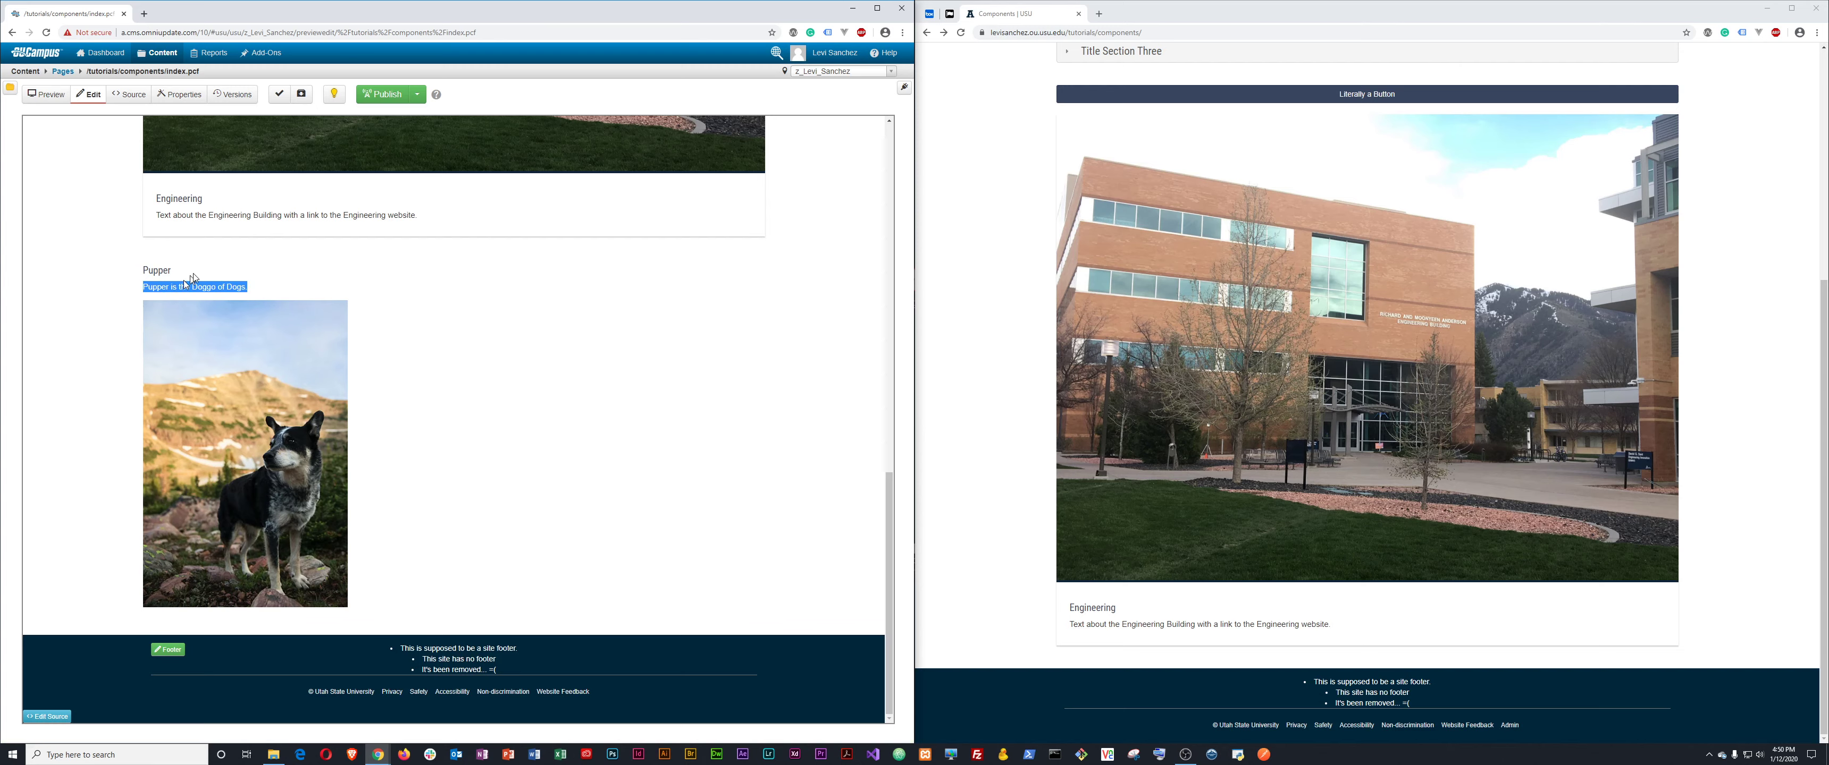
pyautogui.click(382, 94)
pyautogui.click(590, 371)
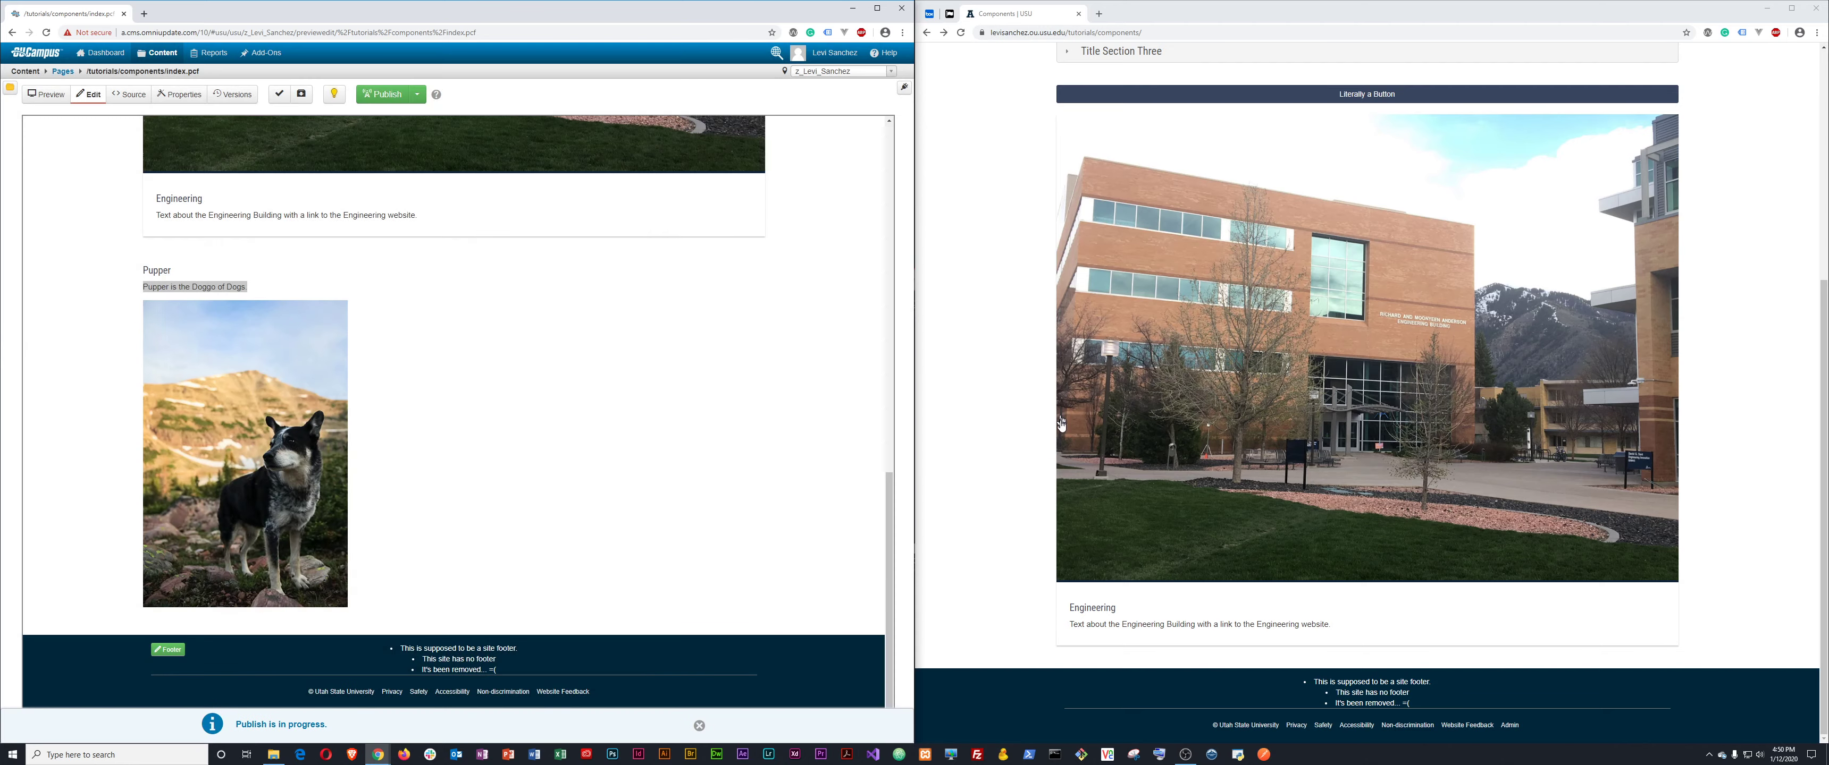
pyautogui.press('F5')
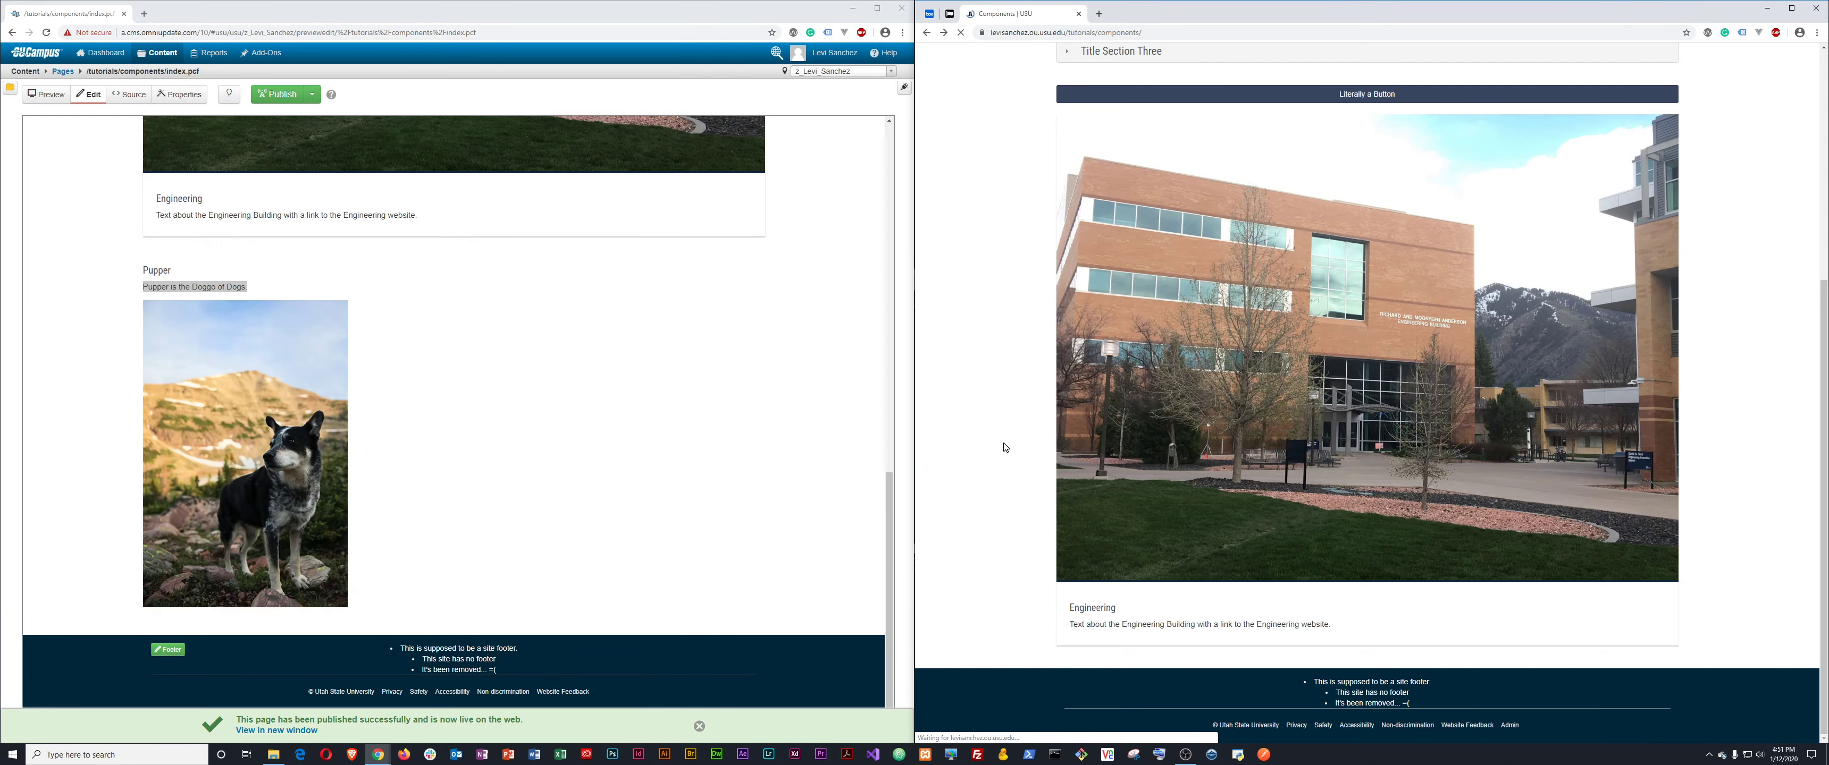
pyautogui.scroll(-5, 1077, 456)
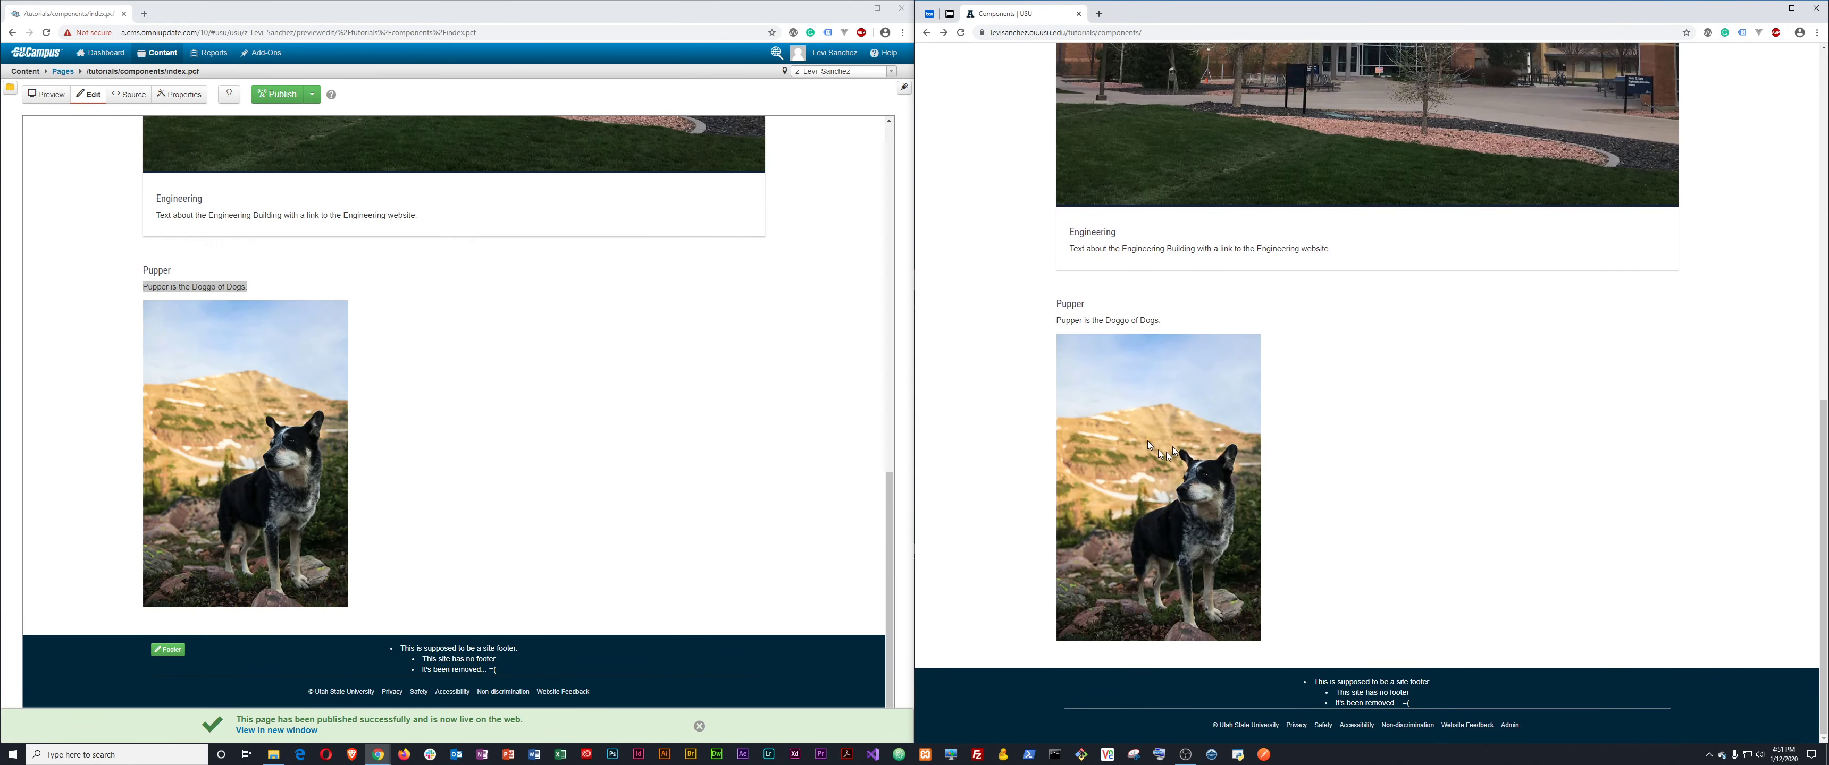
# Open the Components page's main content region for editing and display the block outlines.
pyautogui.click(230, 96)
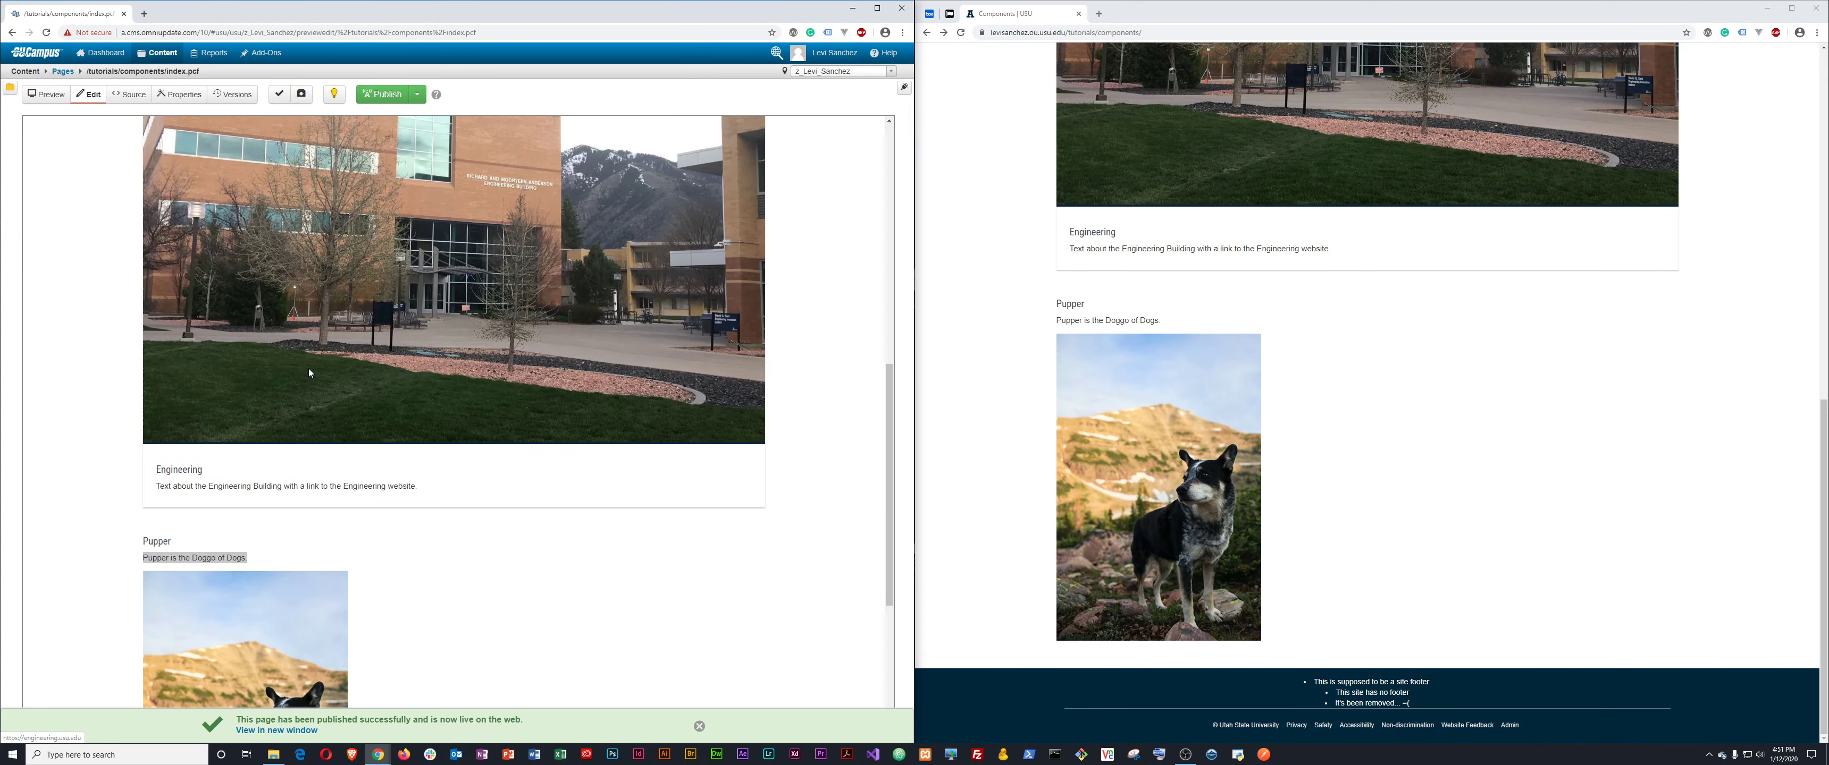
pyautogui.click(181, 225)
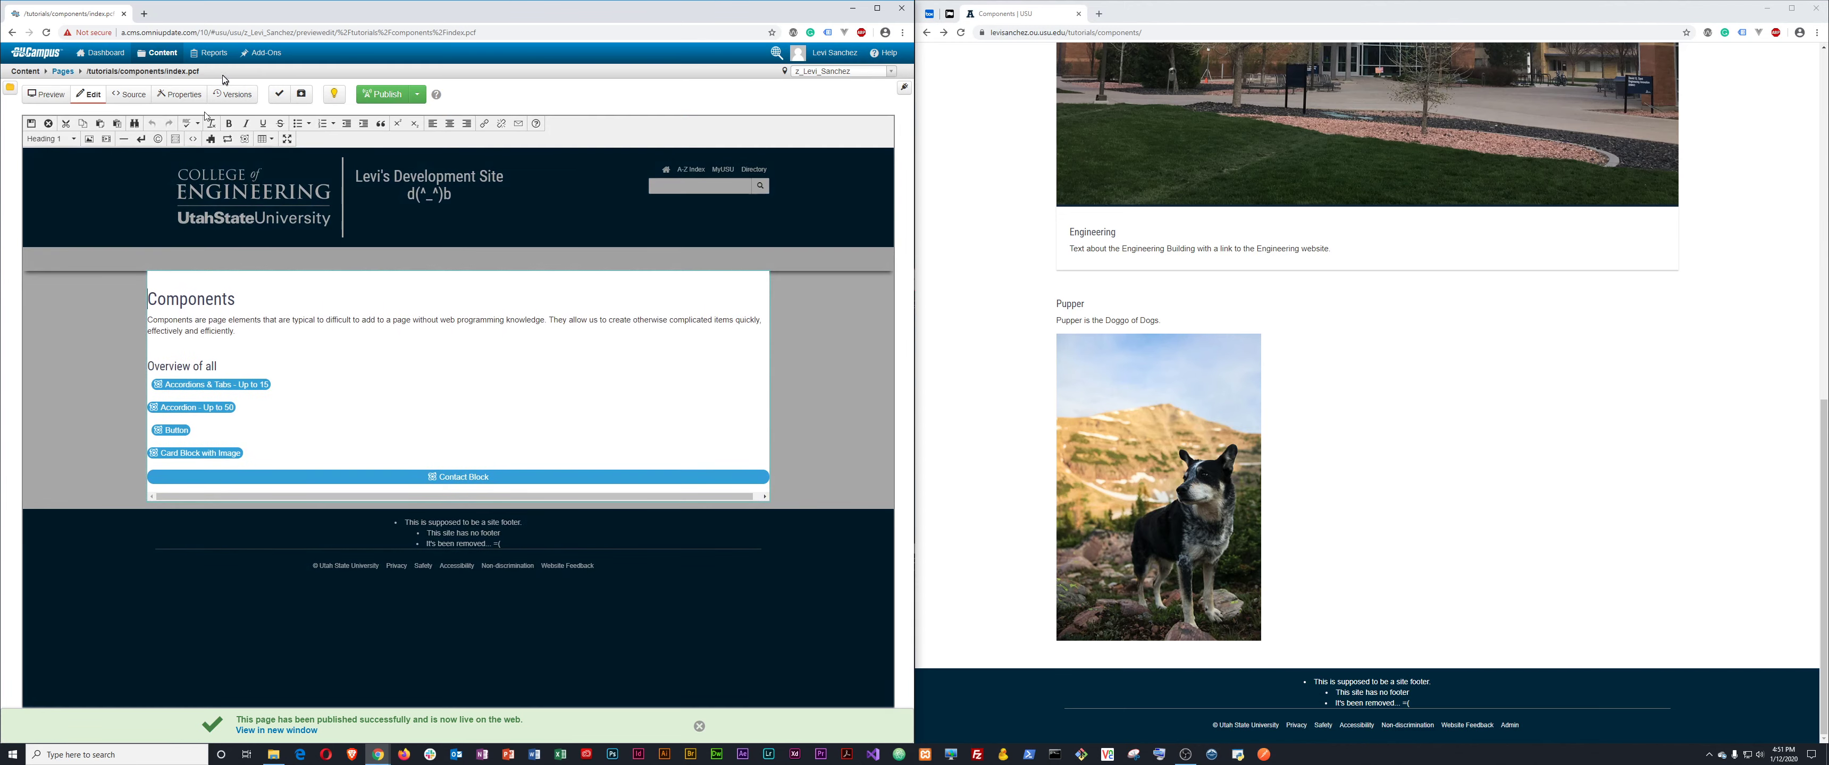
pyautogui.click(176, 139)
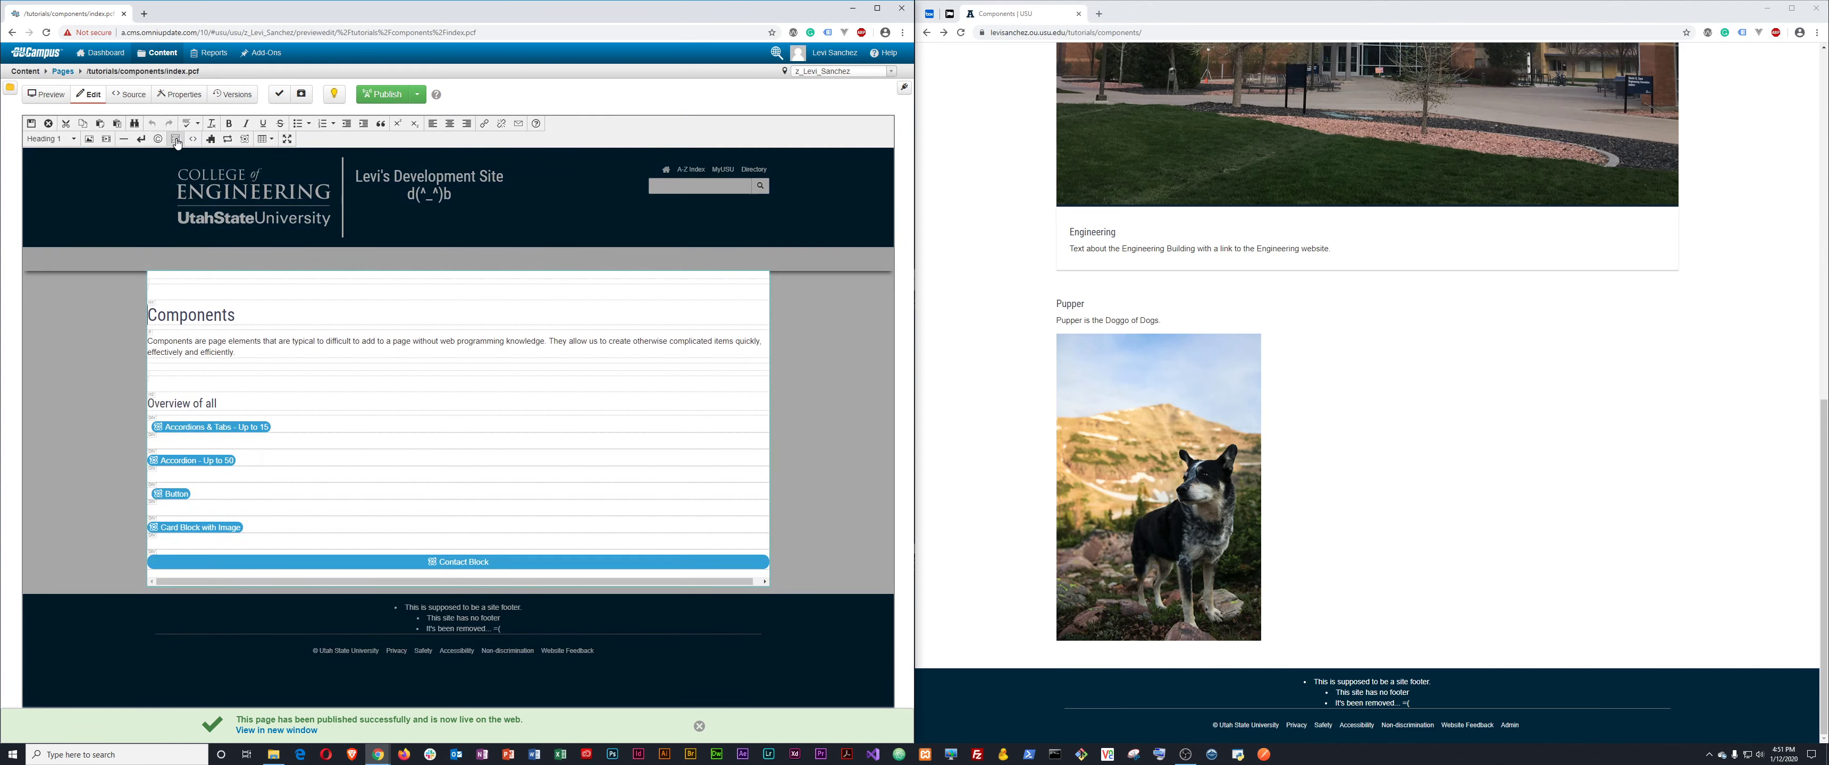
pyautogui.click(522, 573)
pyautogui.press('Return')
pyautogui.press('Return')
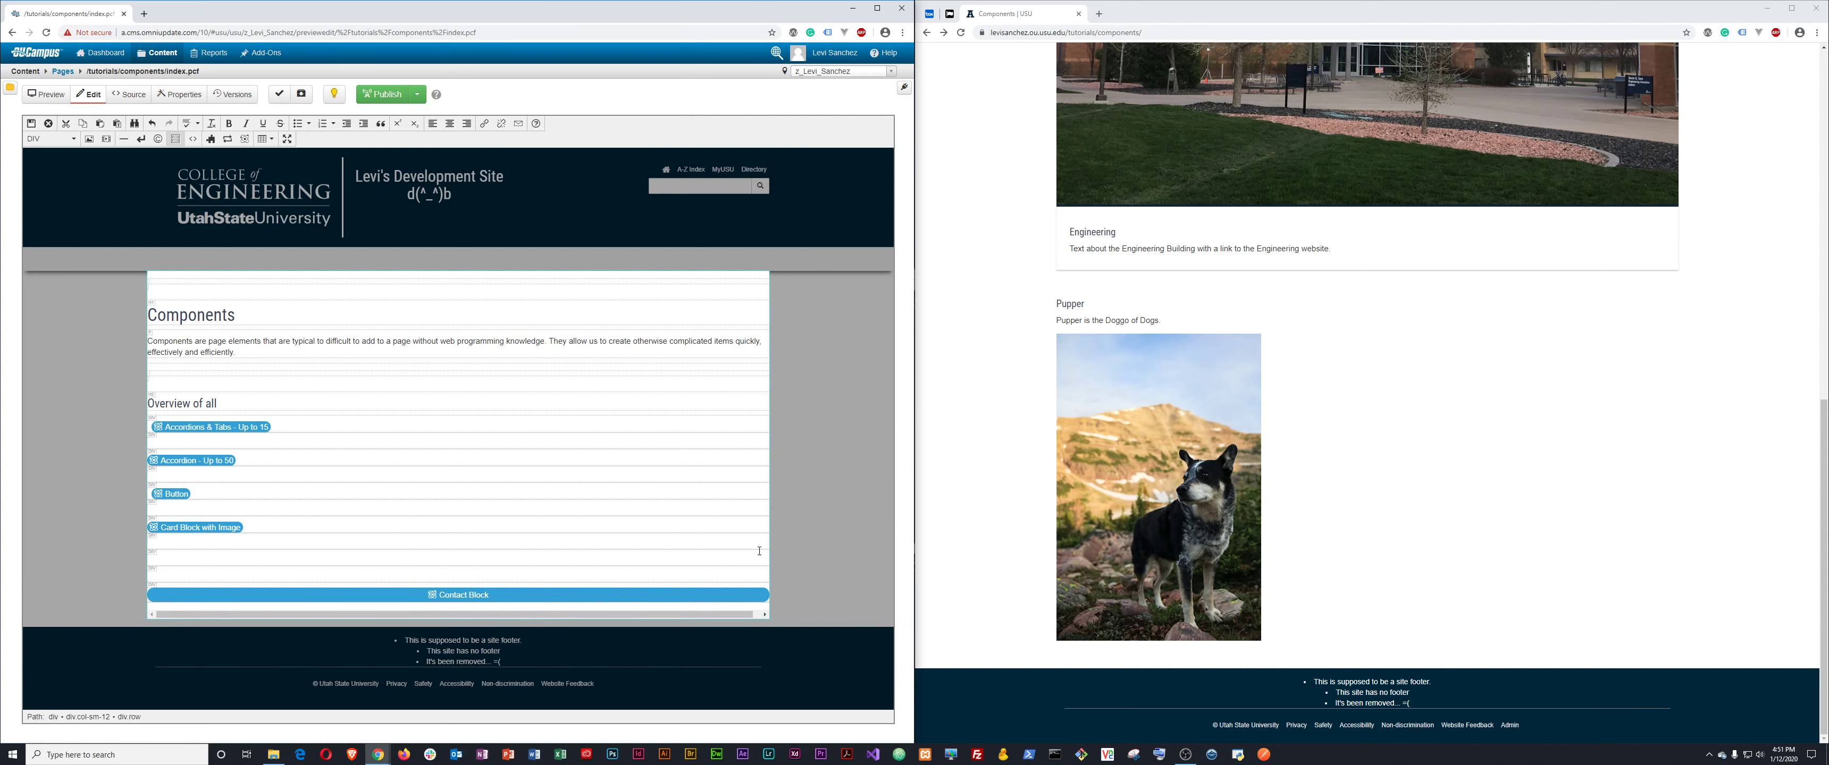
pyautogui.hotkey('ctrl', 'z')
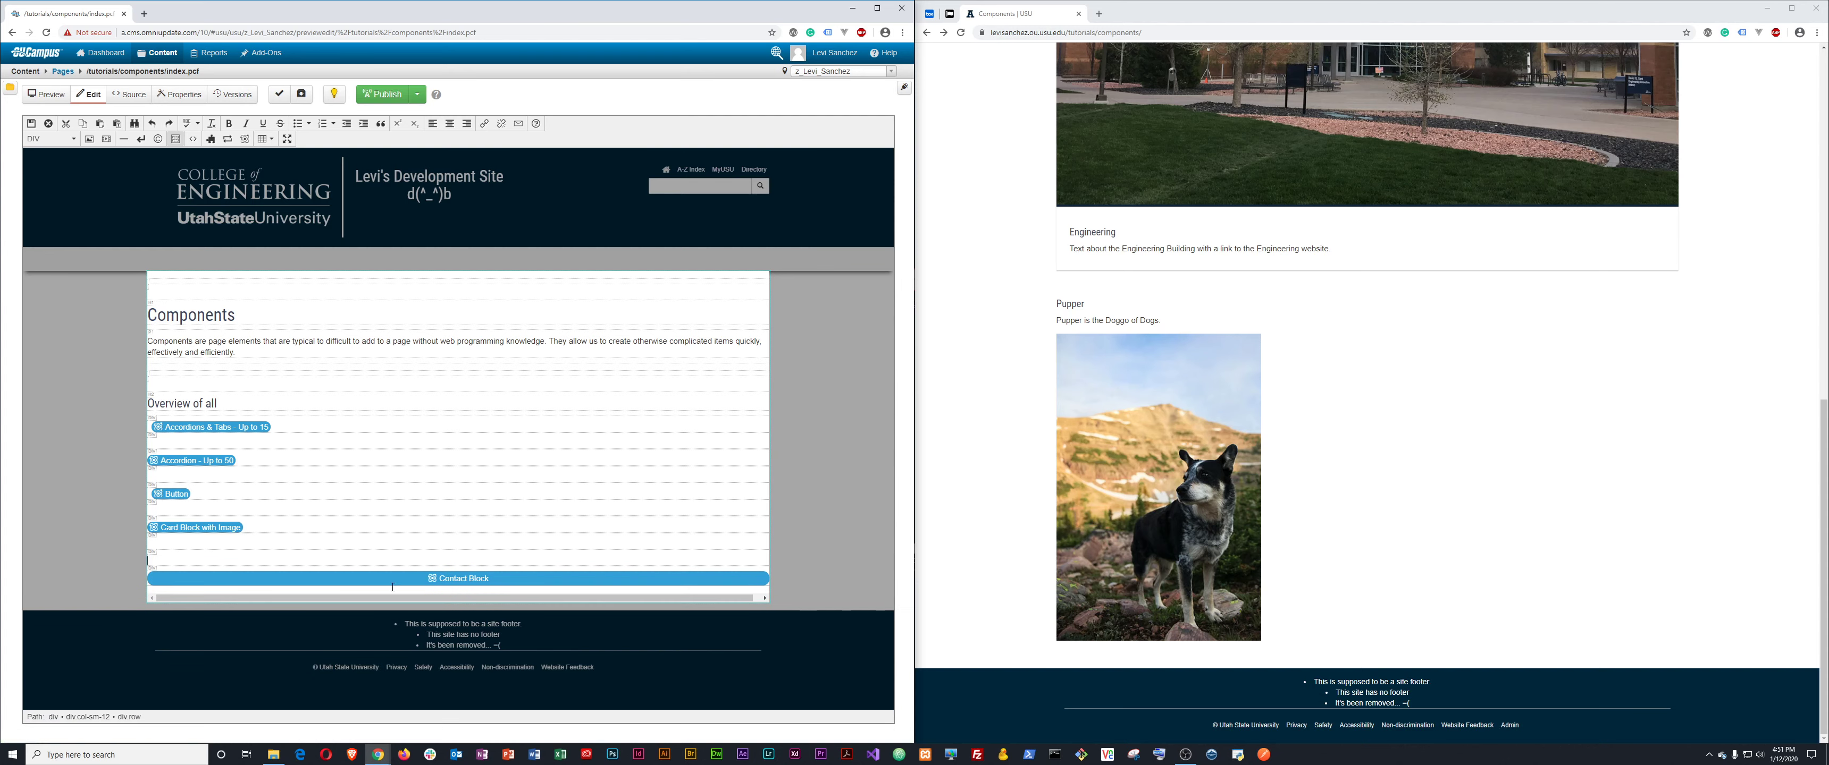
pyautogui.hotkey('ctrl', 'z')
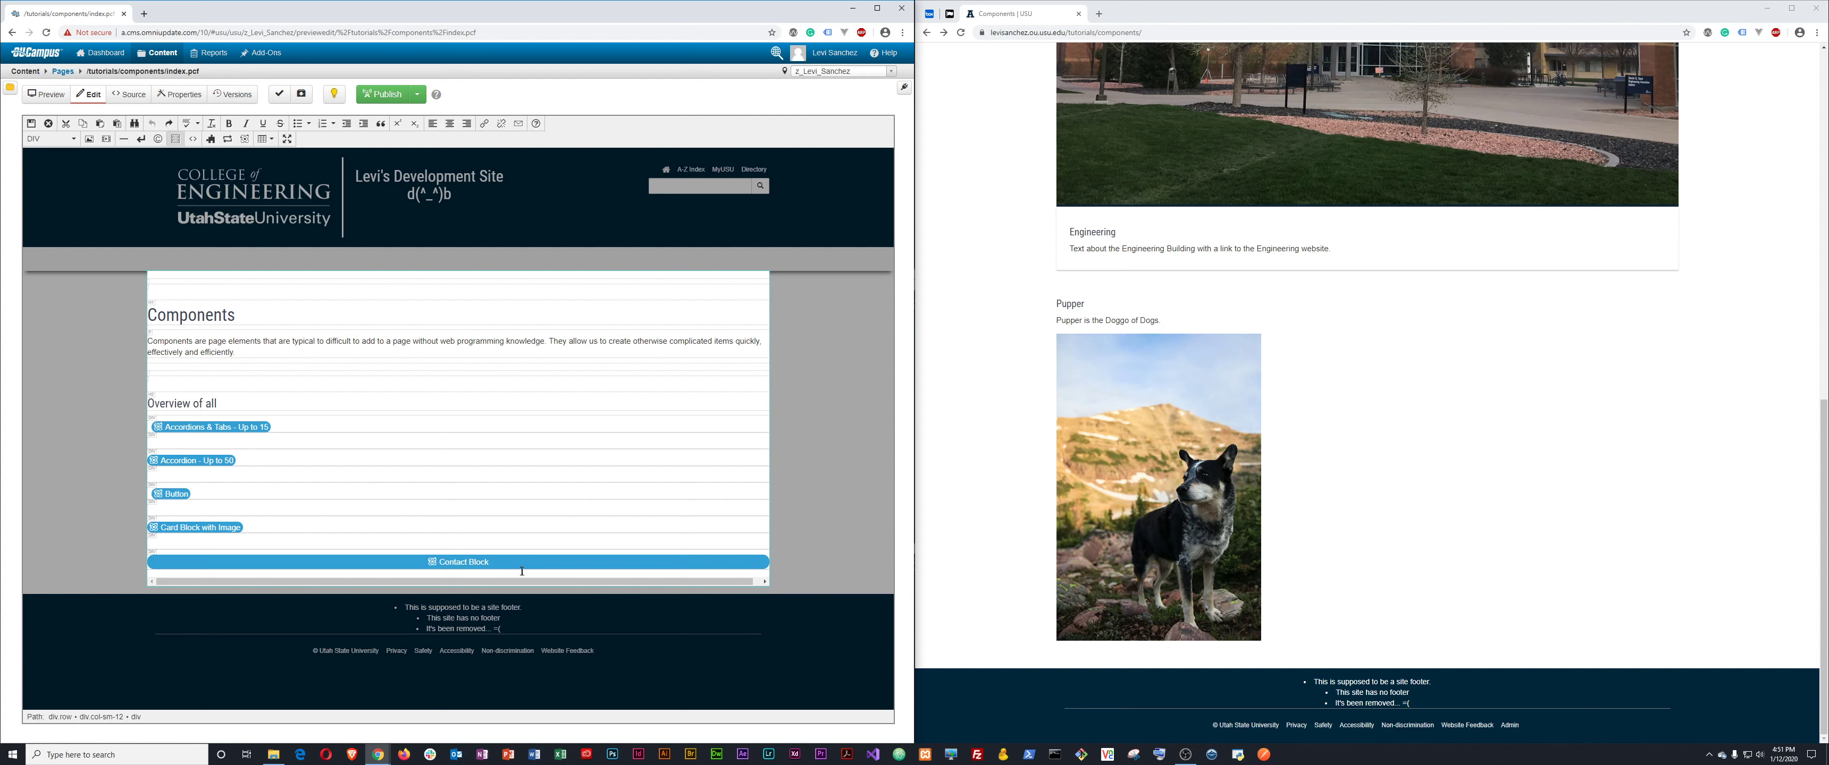
# Add blank lines above and below the Contact Block component.
pyautogui.press('Return')
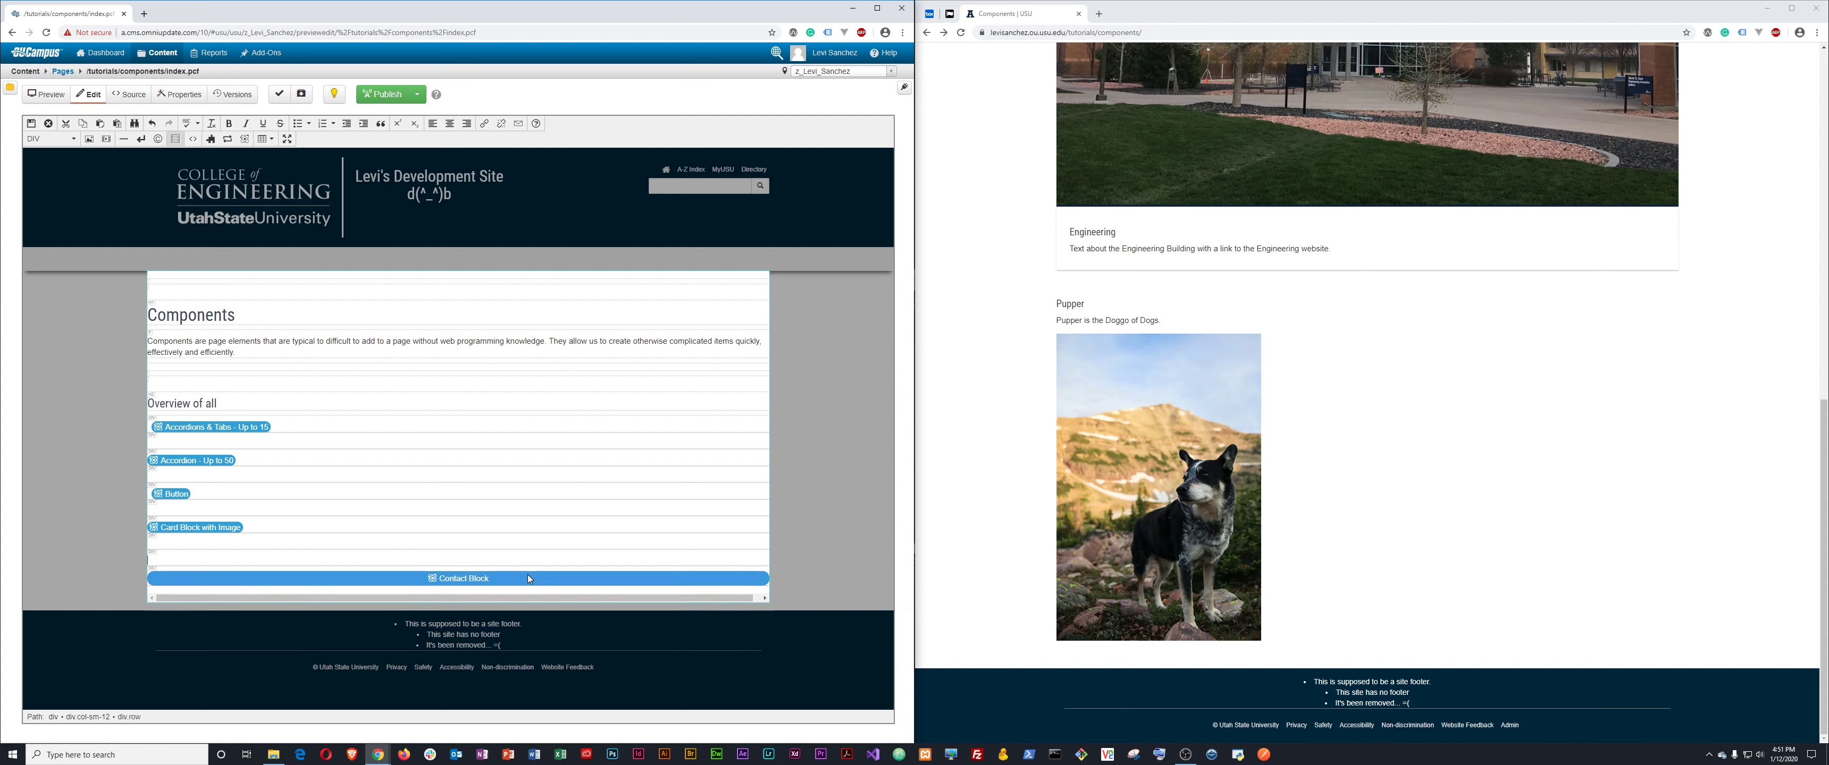
pyautogui.press('Return')
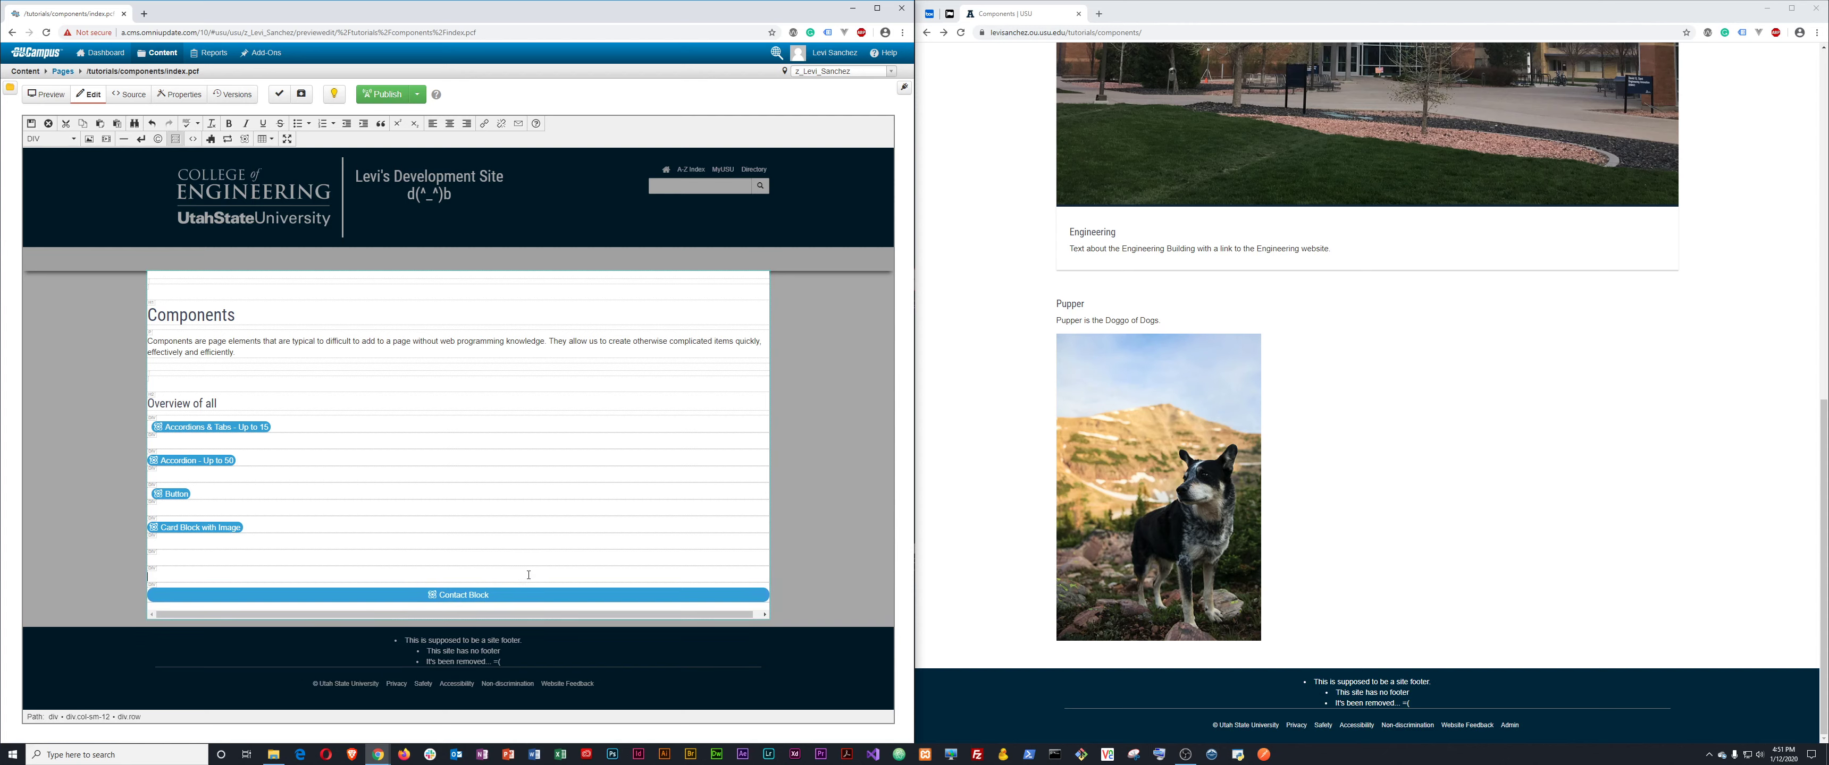
pyautogui.click(462, 594)
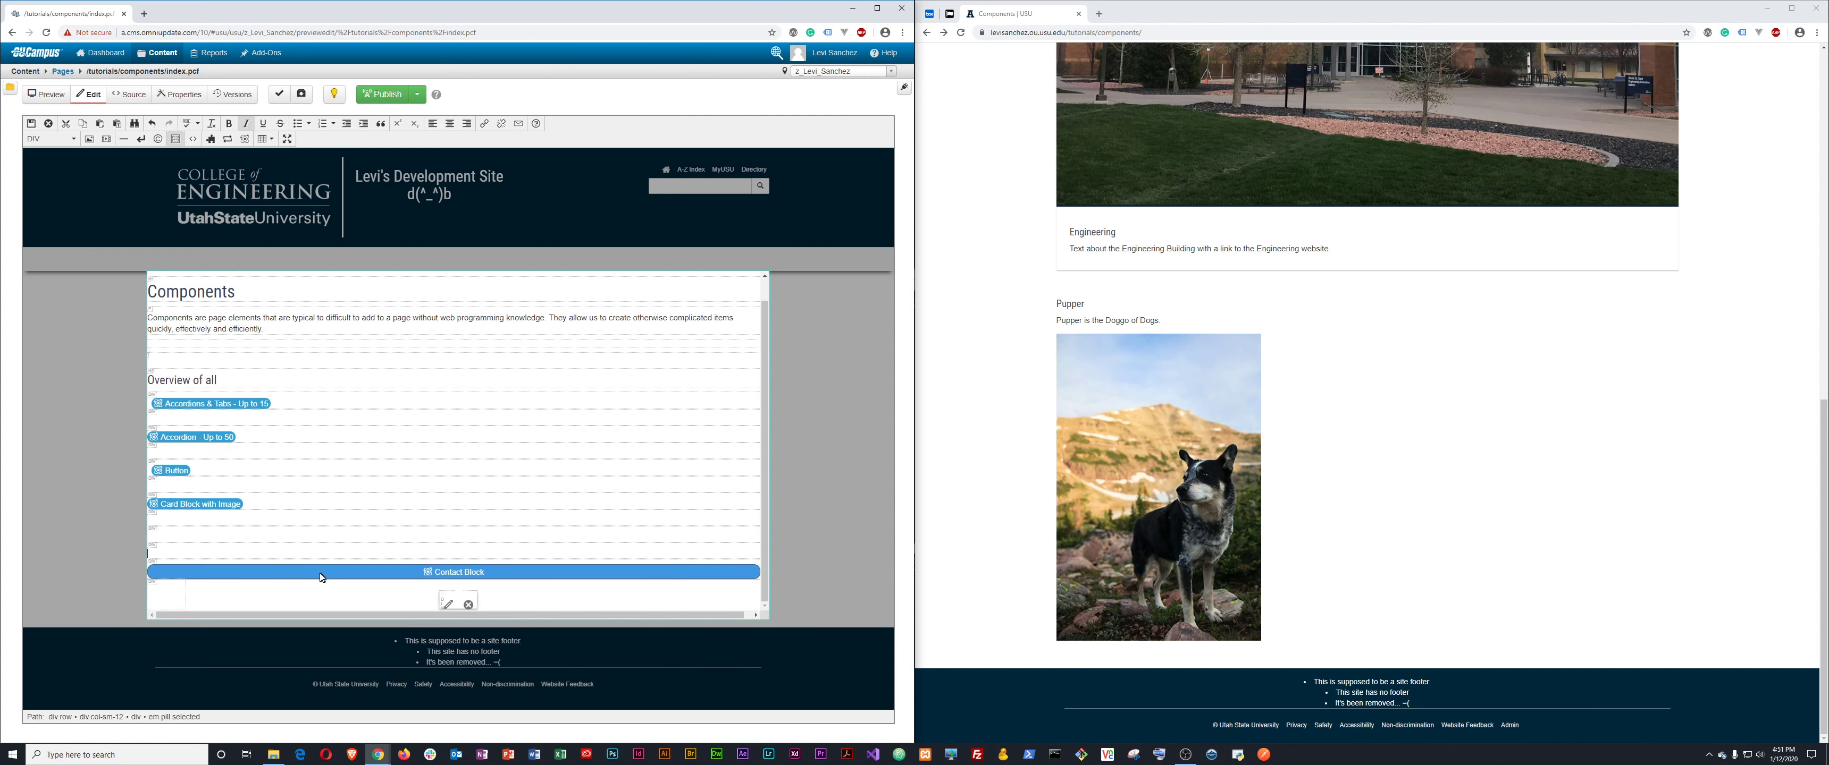
pyautogui.click(163, 565)
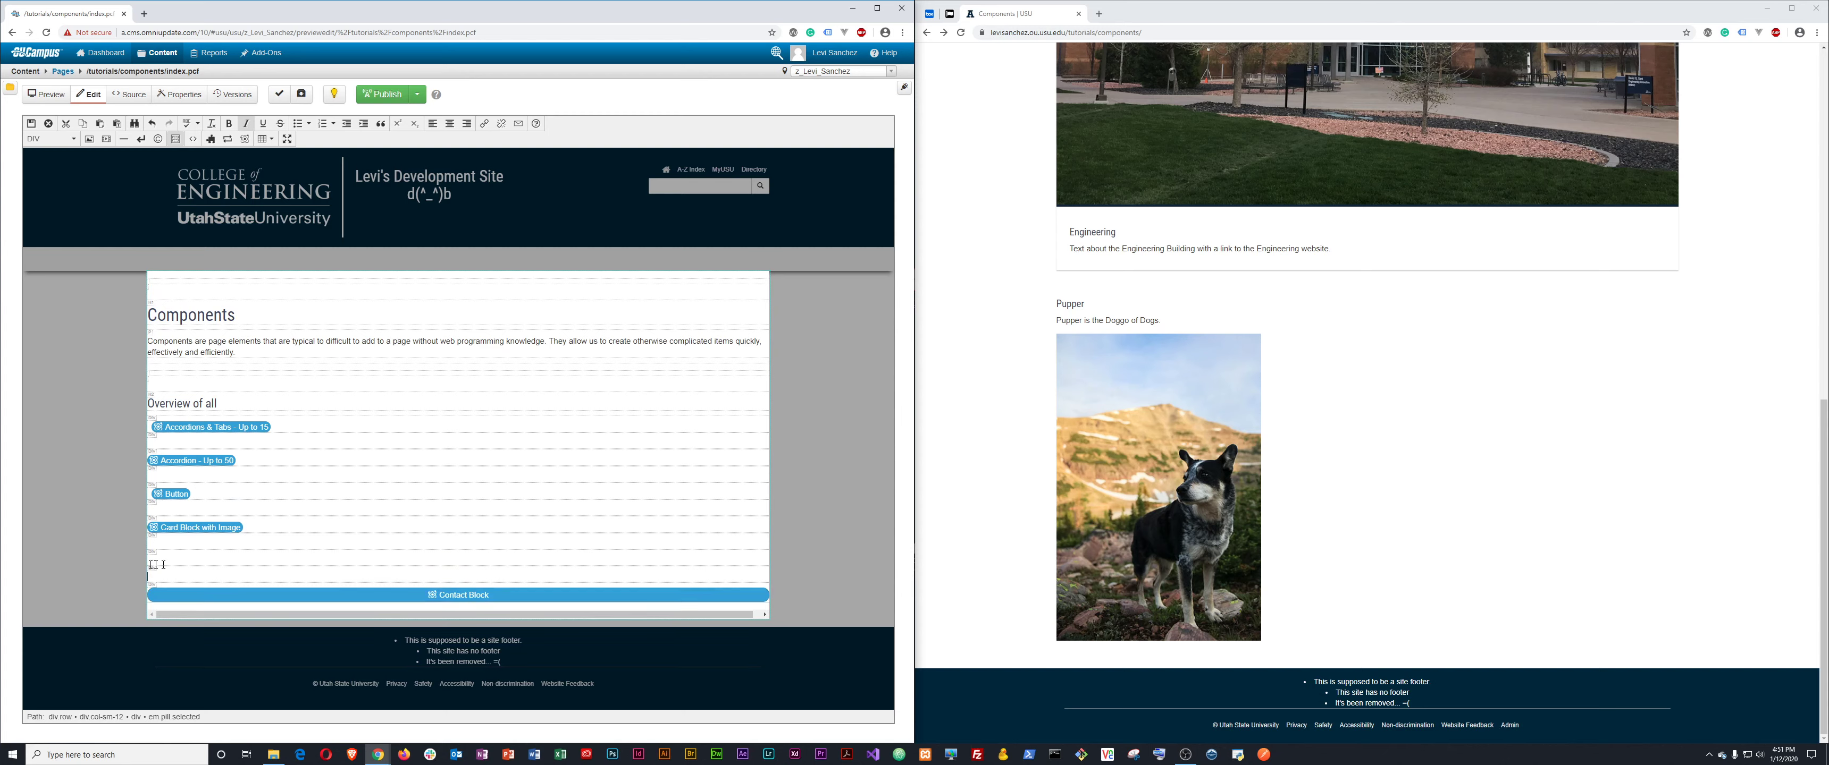
pyautogui.click(166, 595)
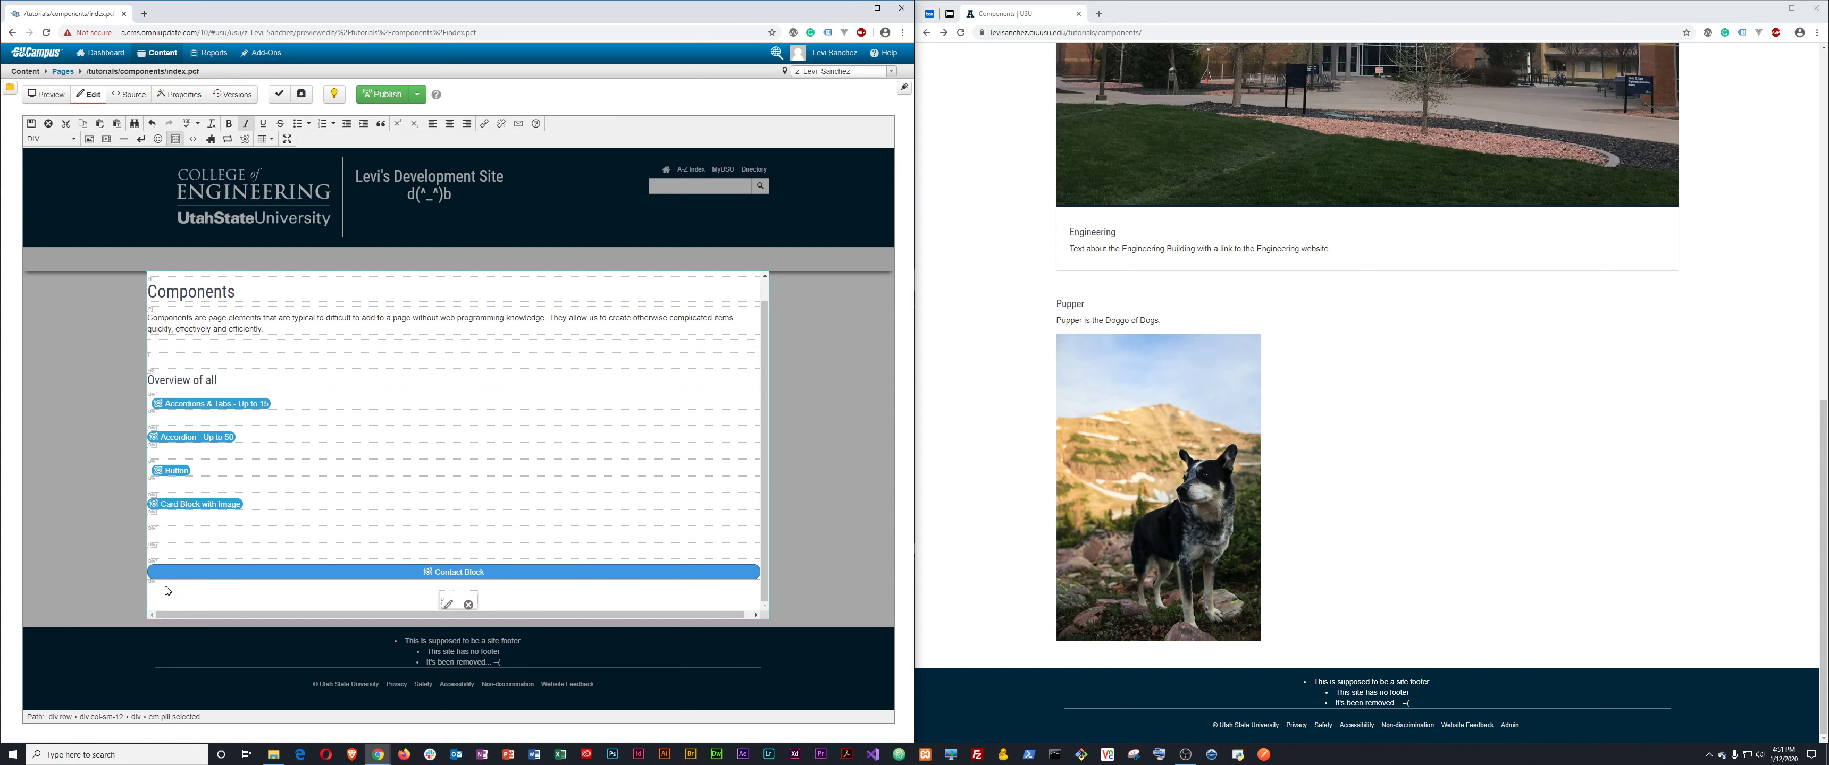
pyautogui.click(168, 592)
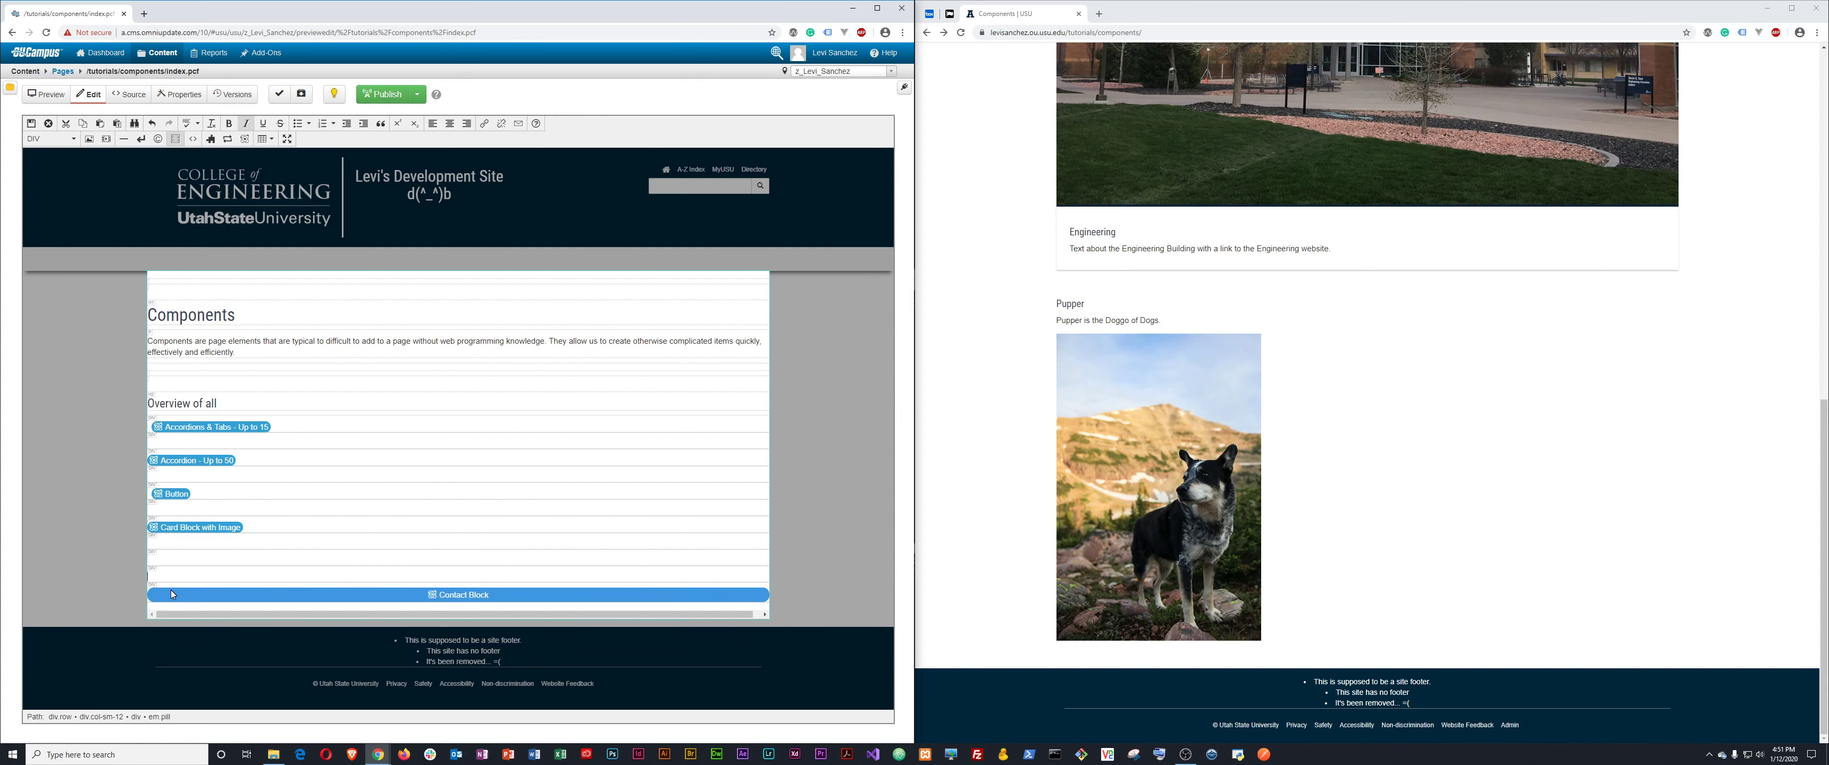
pyautogui.press('Return')
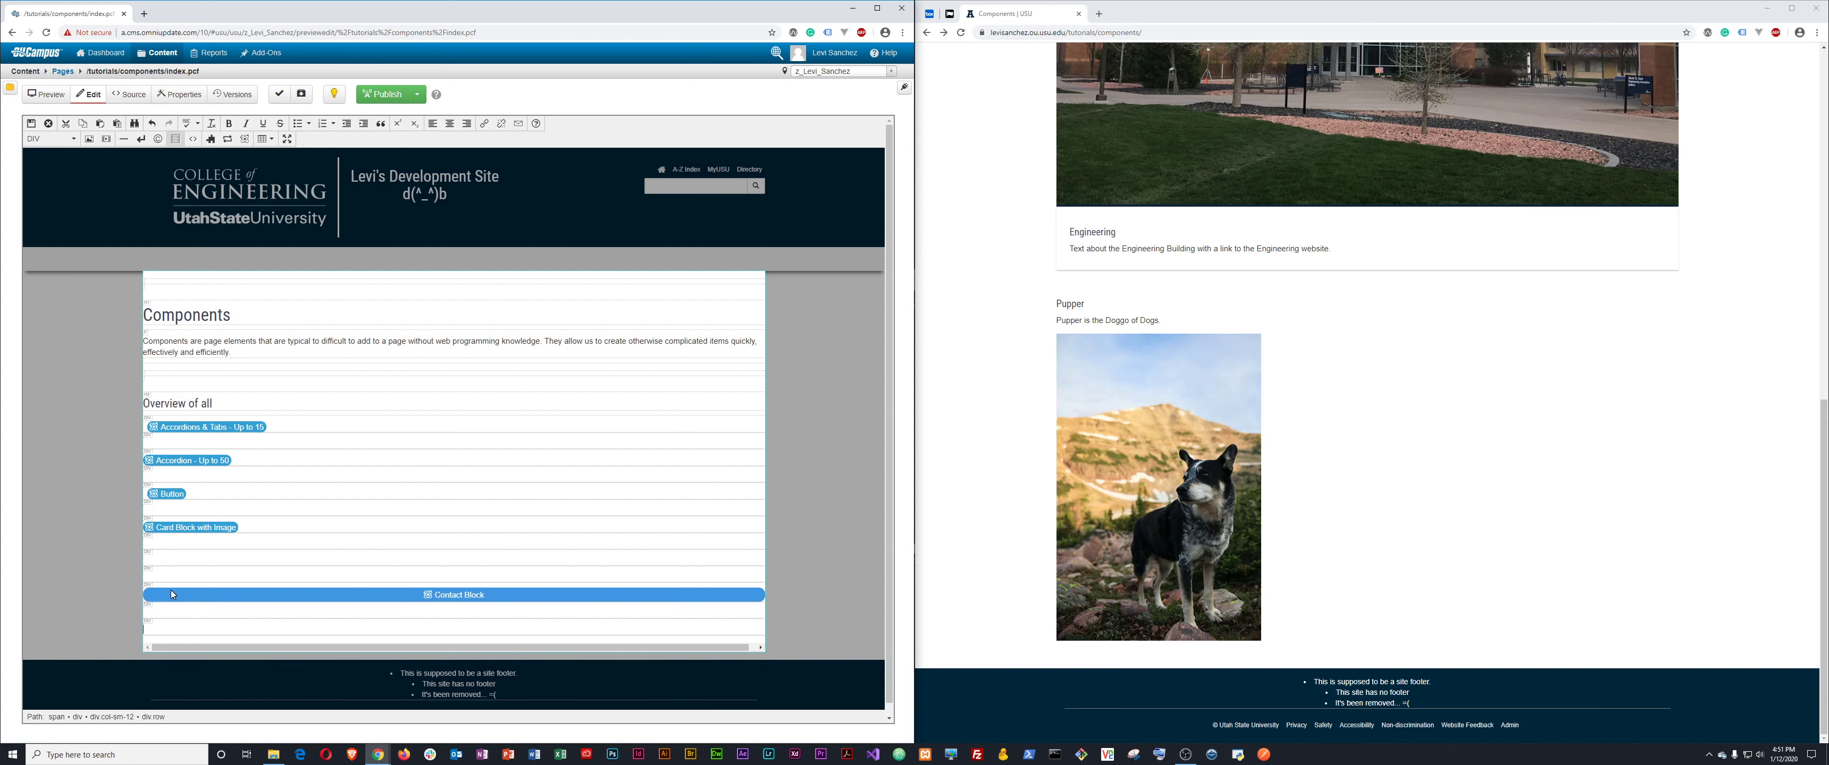
# Remove one surplus blank line above the Contact Block, undoing the accidental deletion of the Card Block with Image component.
pyautogui.click(170, 555)
pyautogui.press('Delete')
pyautogui.hotkey('ctrl', 'z')
pyautogui.press('Delete')
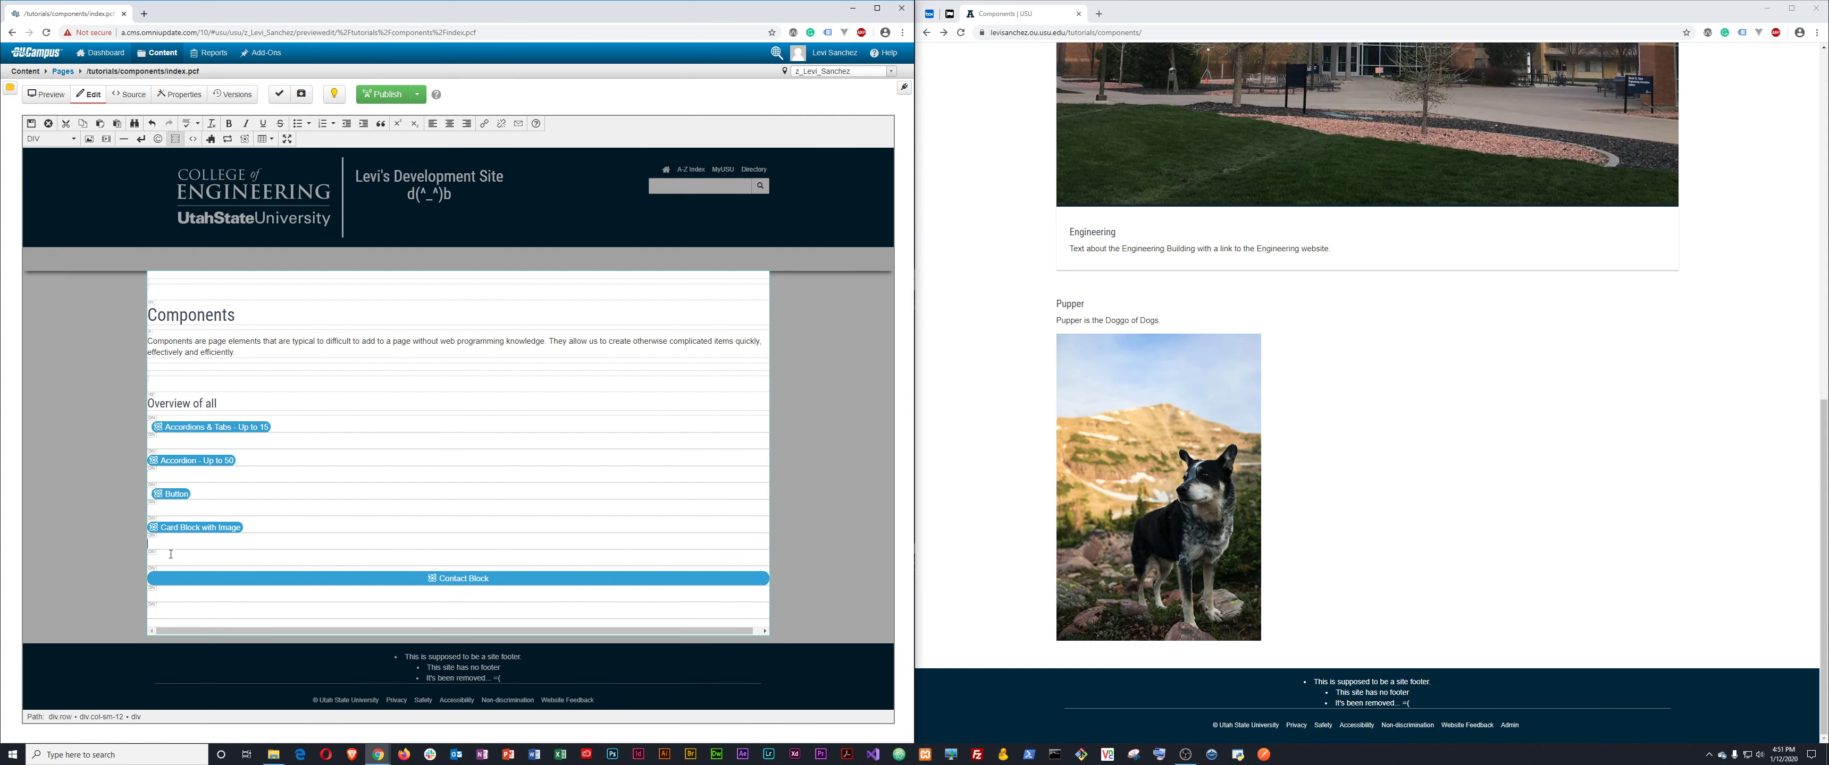
pyautogui.press('BackSpace')
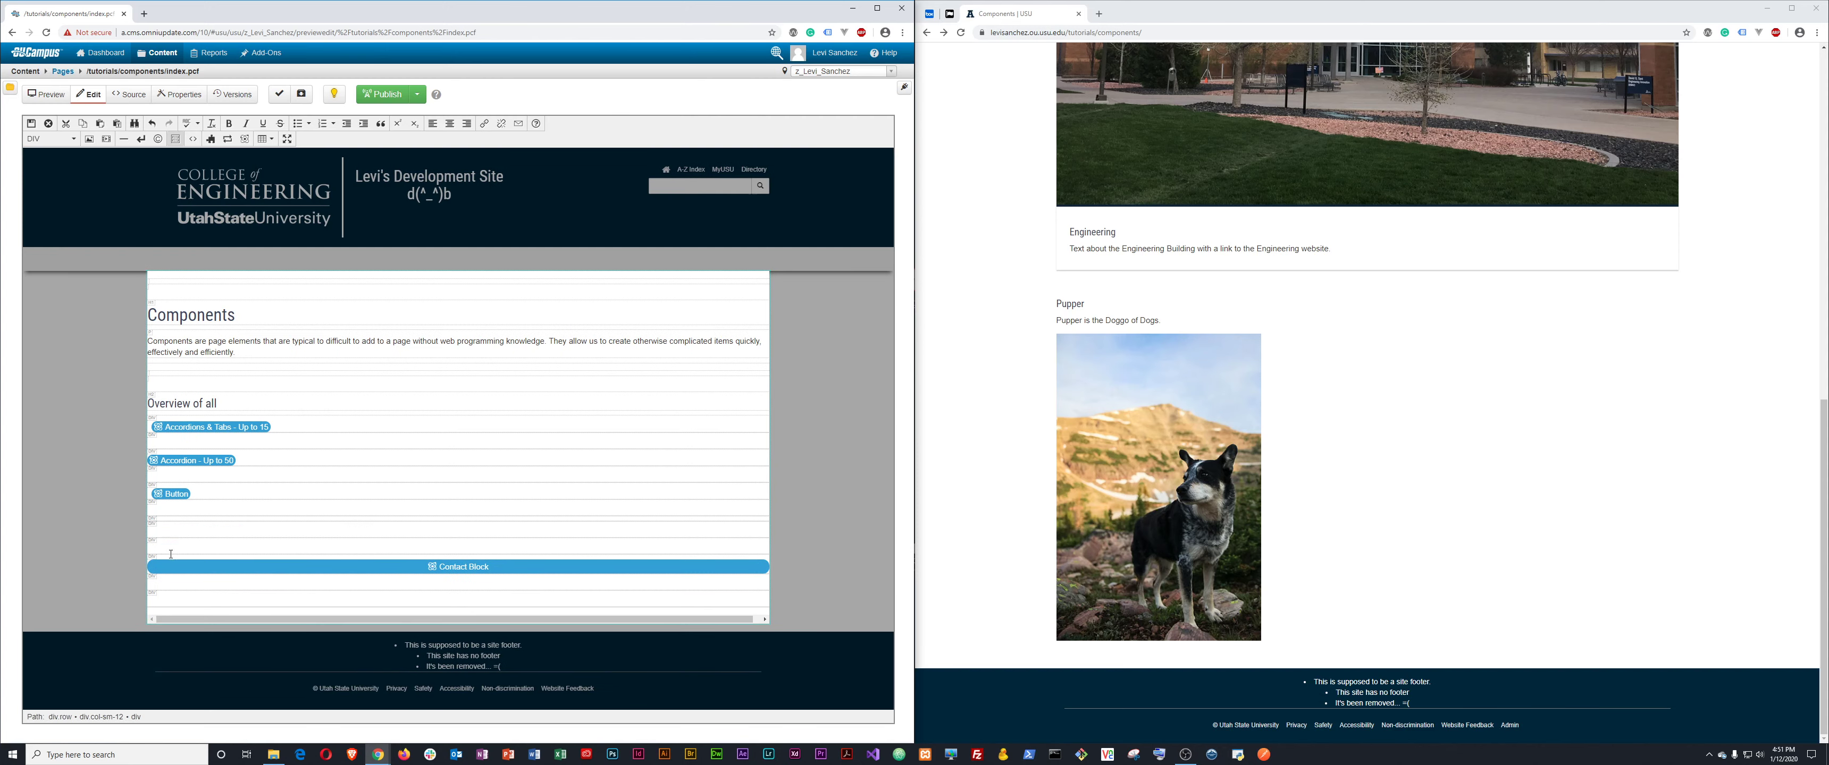
pyautogui.hotkey('ctrl', 'z')
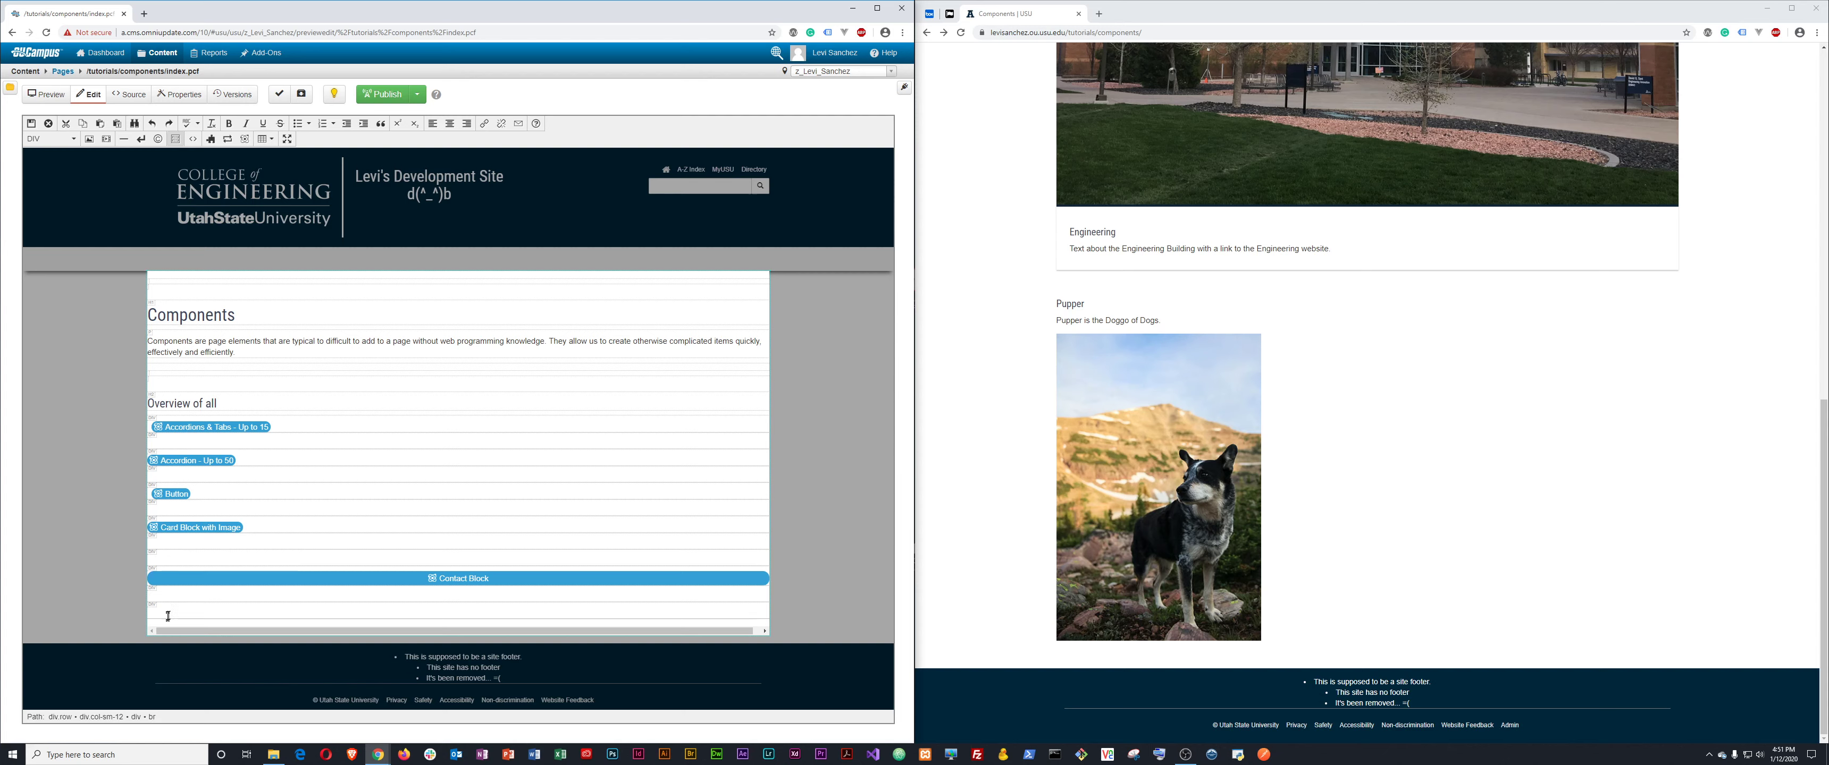
# Insert a Content Block in Columns component on the blank line below the Contact Block.
pyautogui.click(173, 612)
pyautogui.click(244, 140)
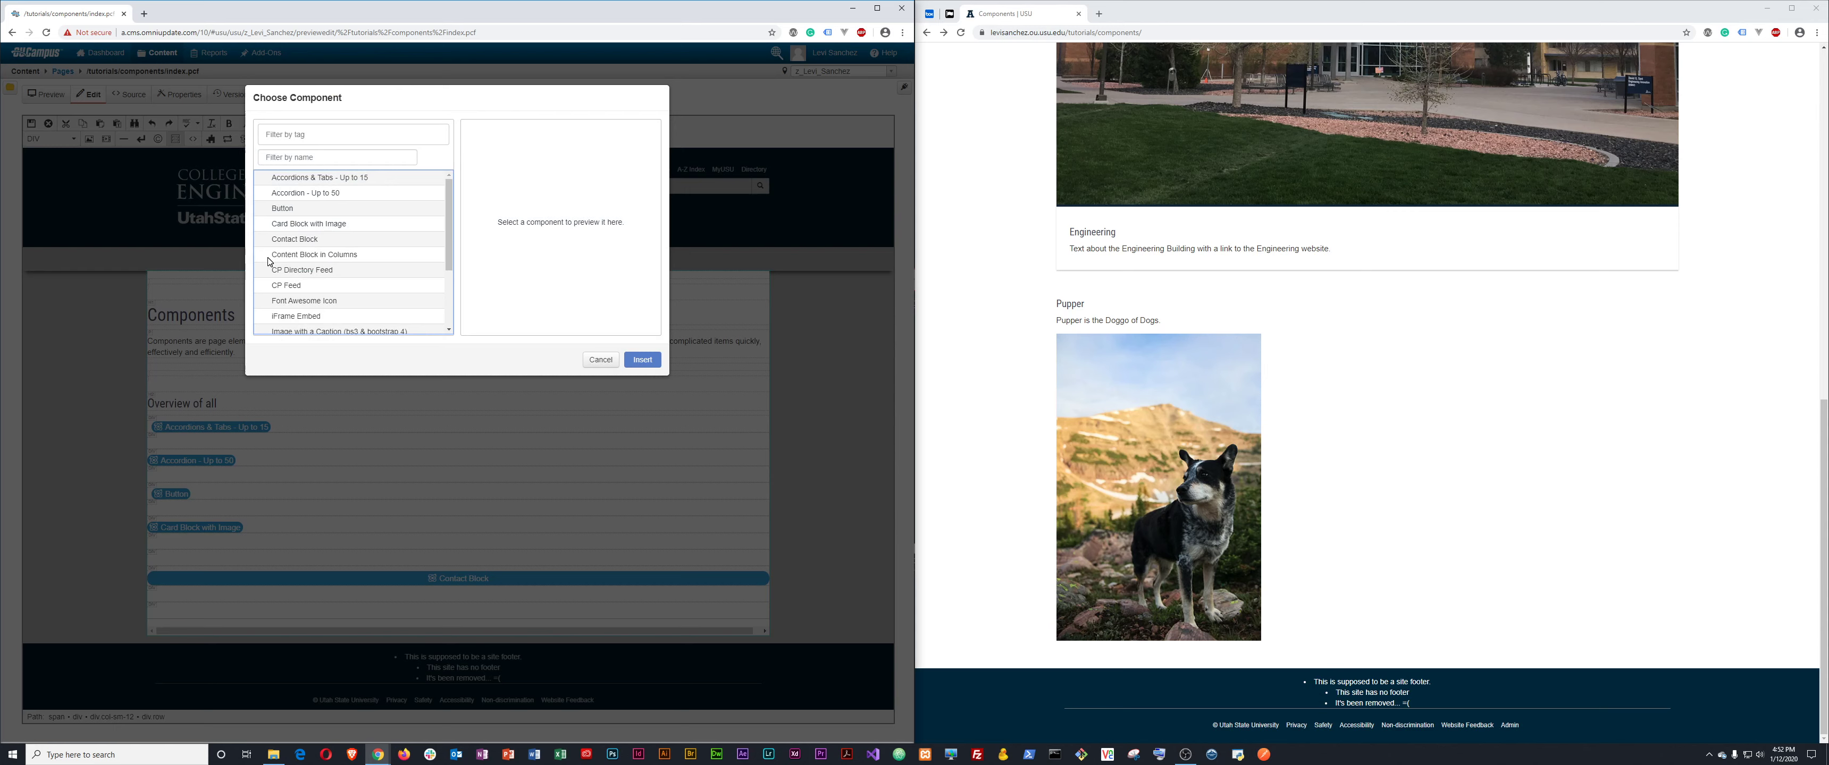
pyautogui.click(319, 258)
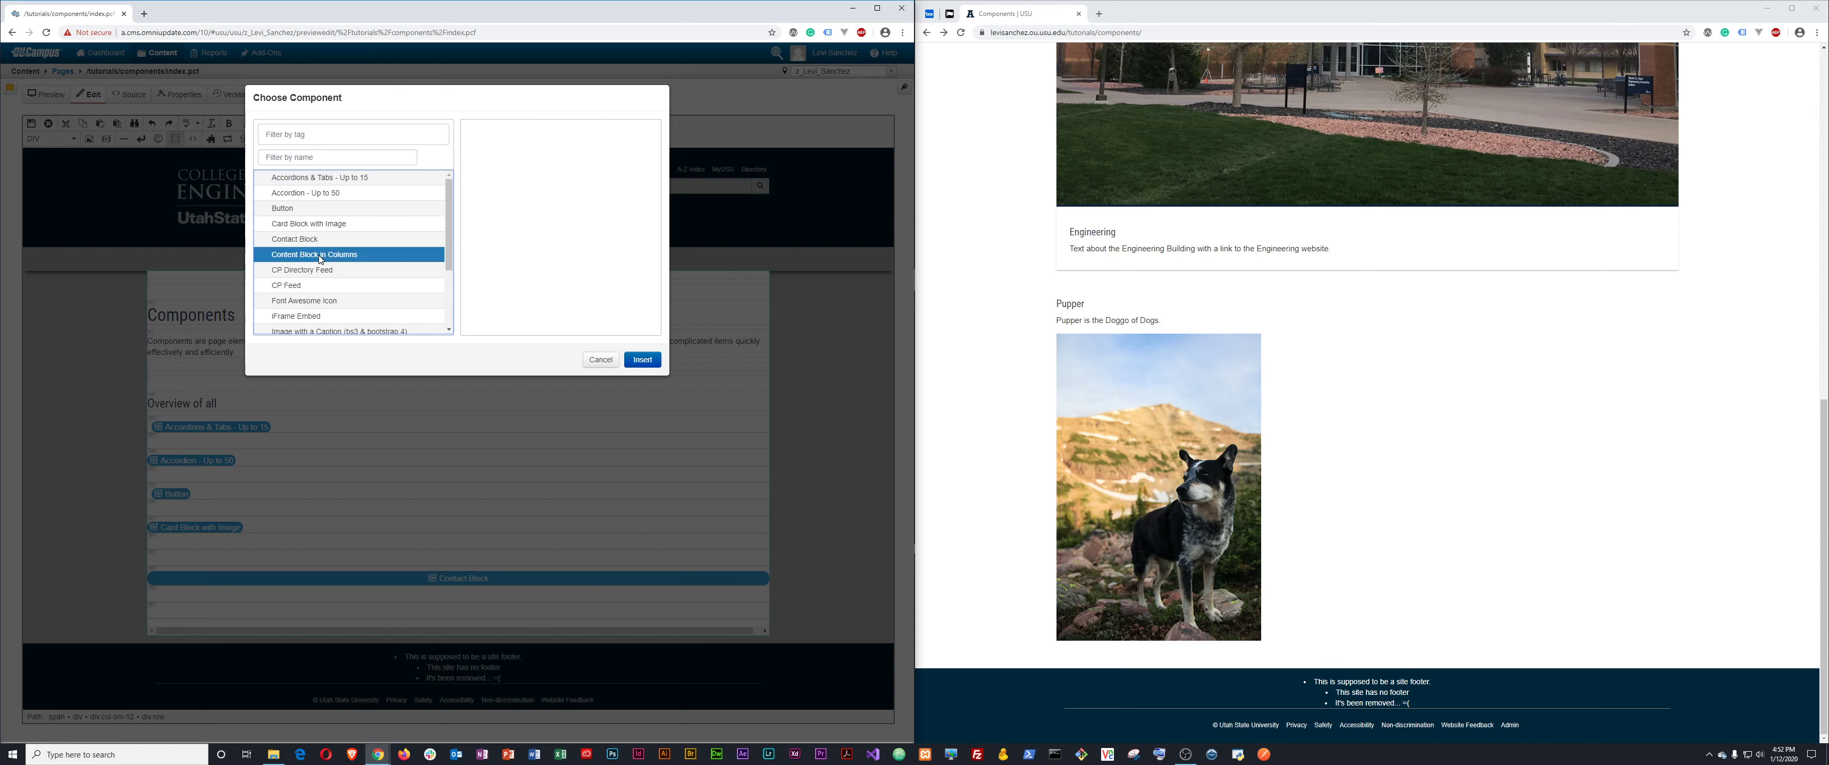
pyautogui.click(639, 360)
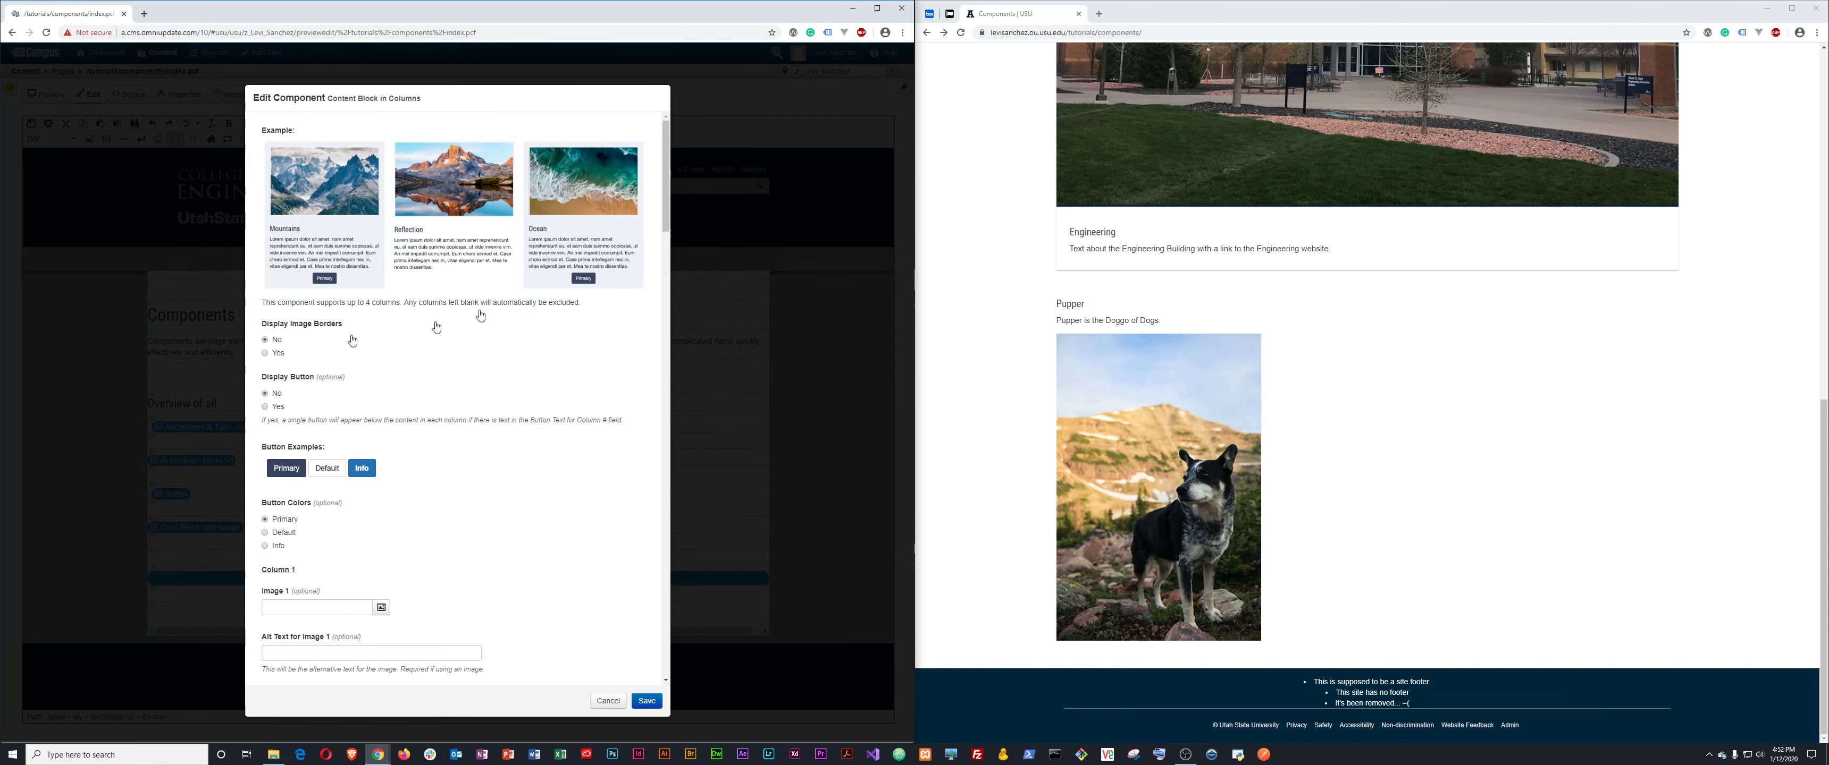
# Look over the Content Block in Columns settings and the optional fields for columns 1 to 4.
pyautogui.scroll(-4, 353, 482)
pyautogui.scroll(-5, 355, 480)
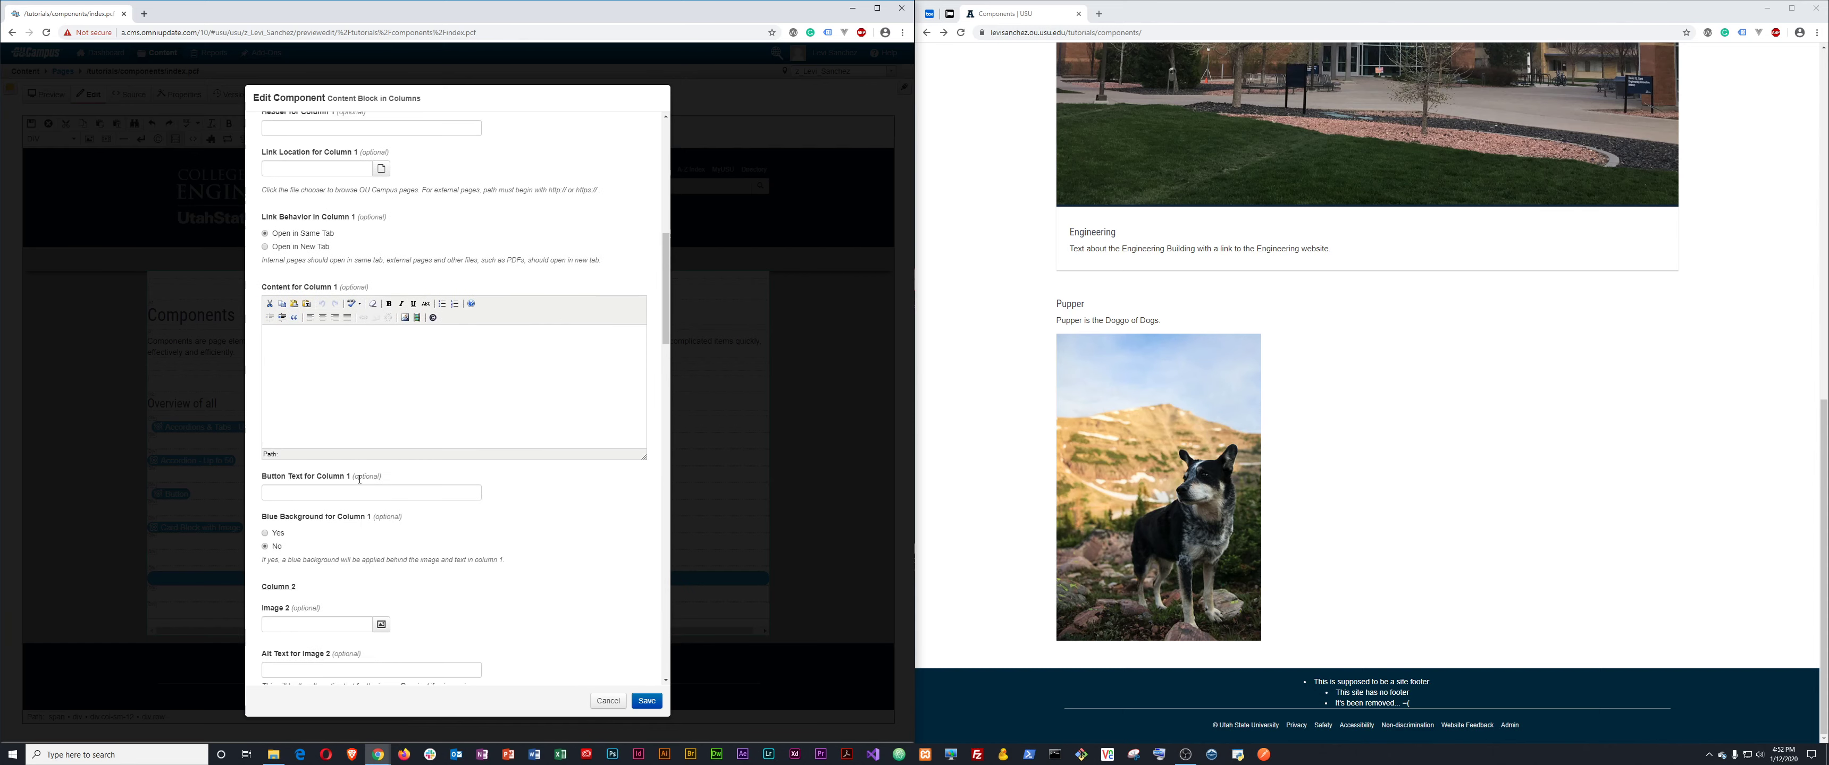
pyautogui.scroll(-10, 361, 477)
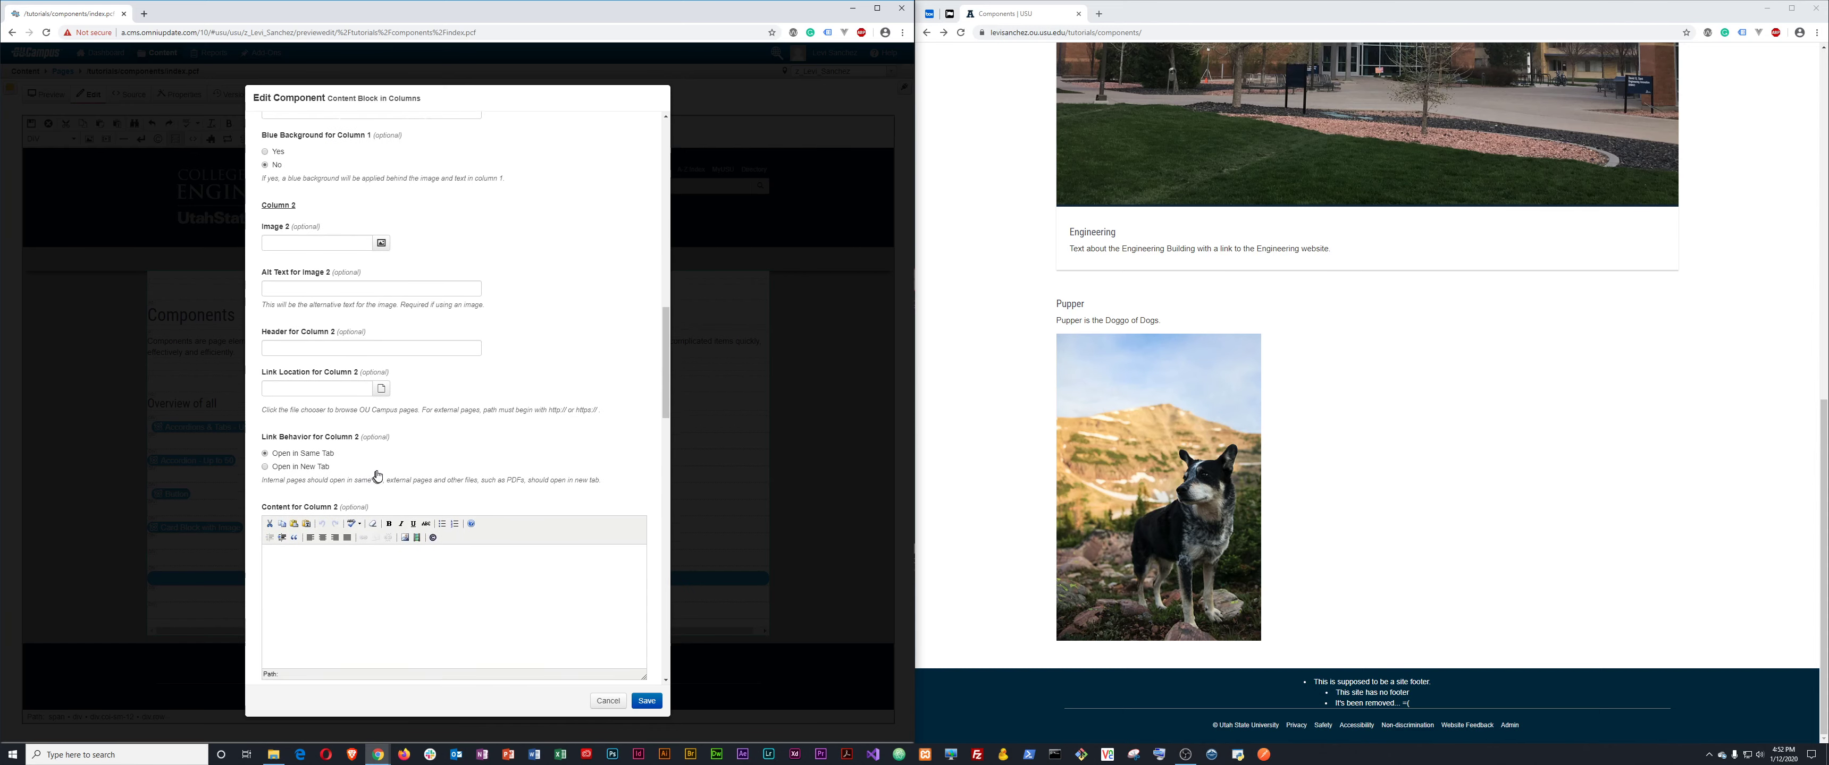
pyautogui.scroll(-11, 380, 594)
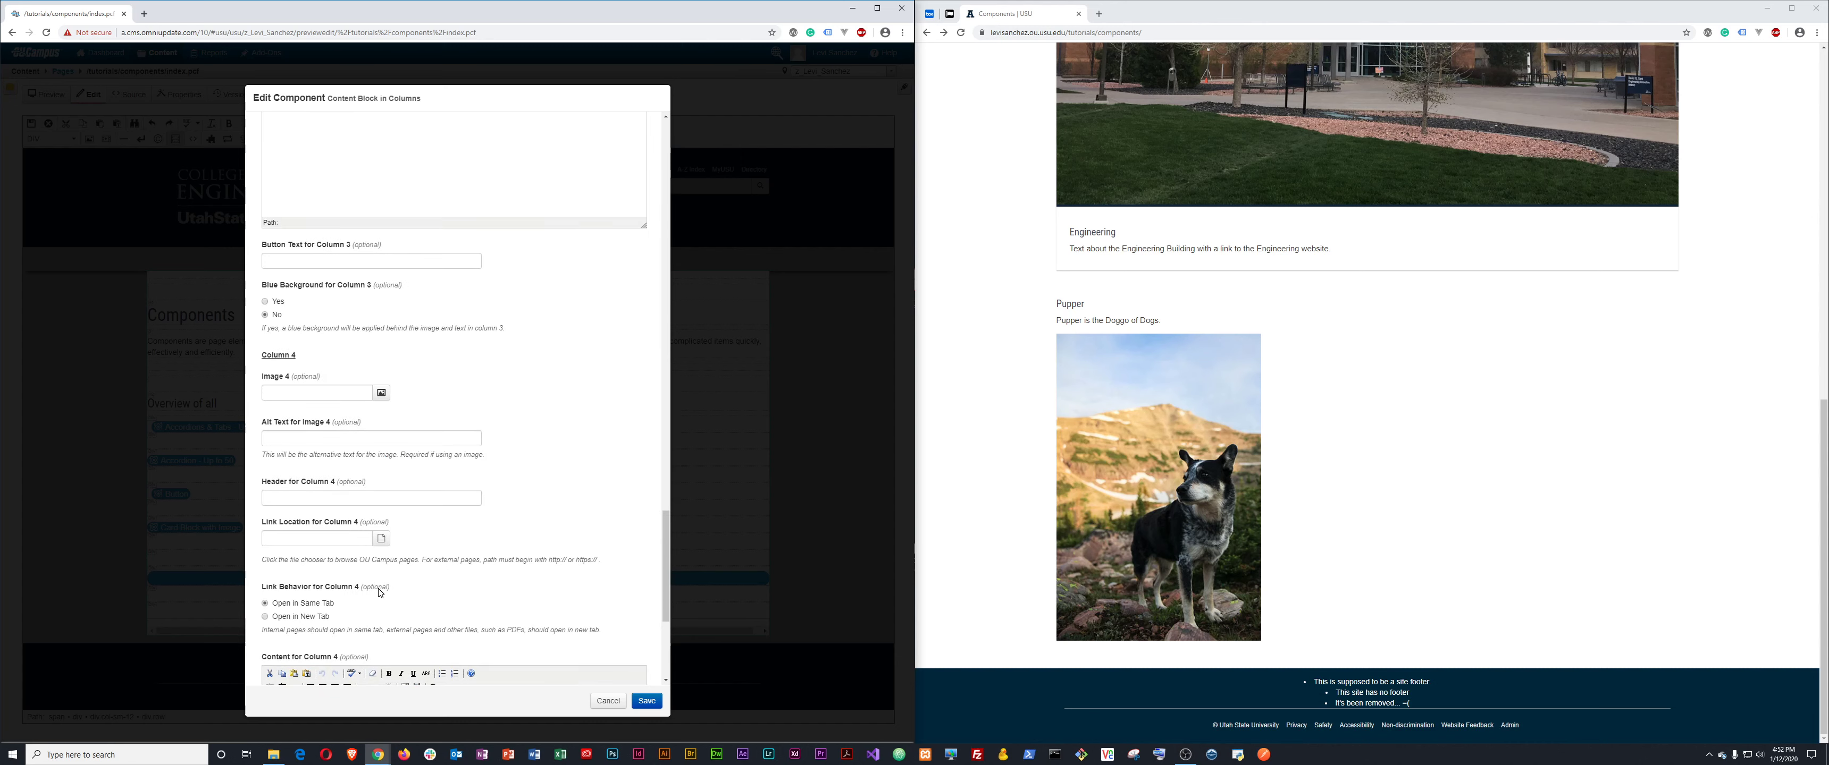
pyautogui.scroll(-4, 379, 595)
pyautogui.scroll(20, 379, 588)
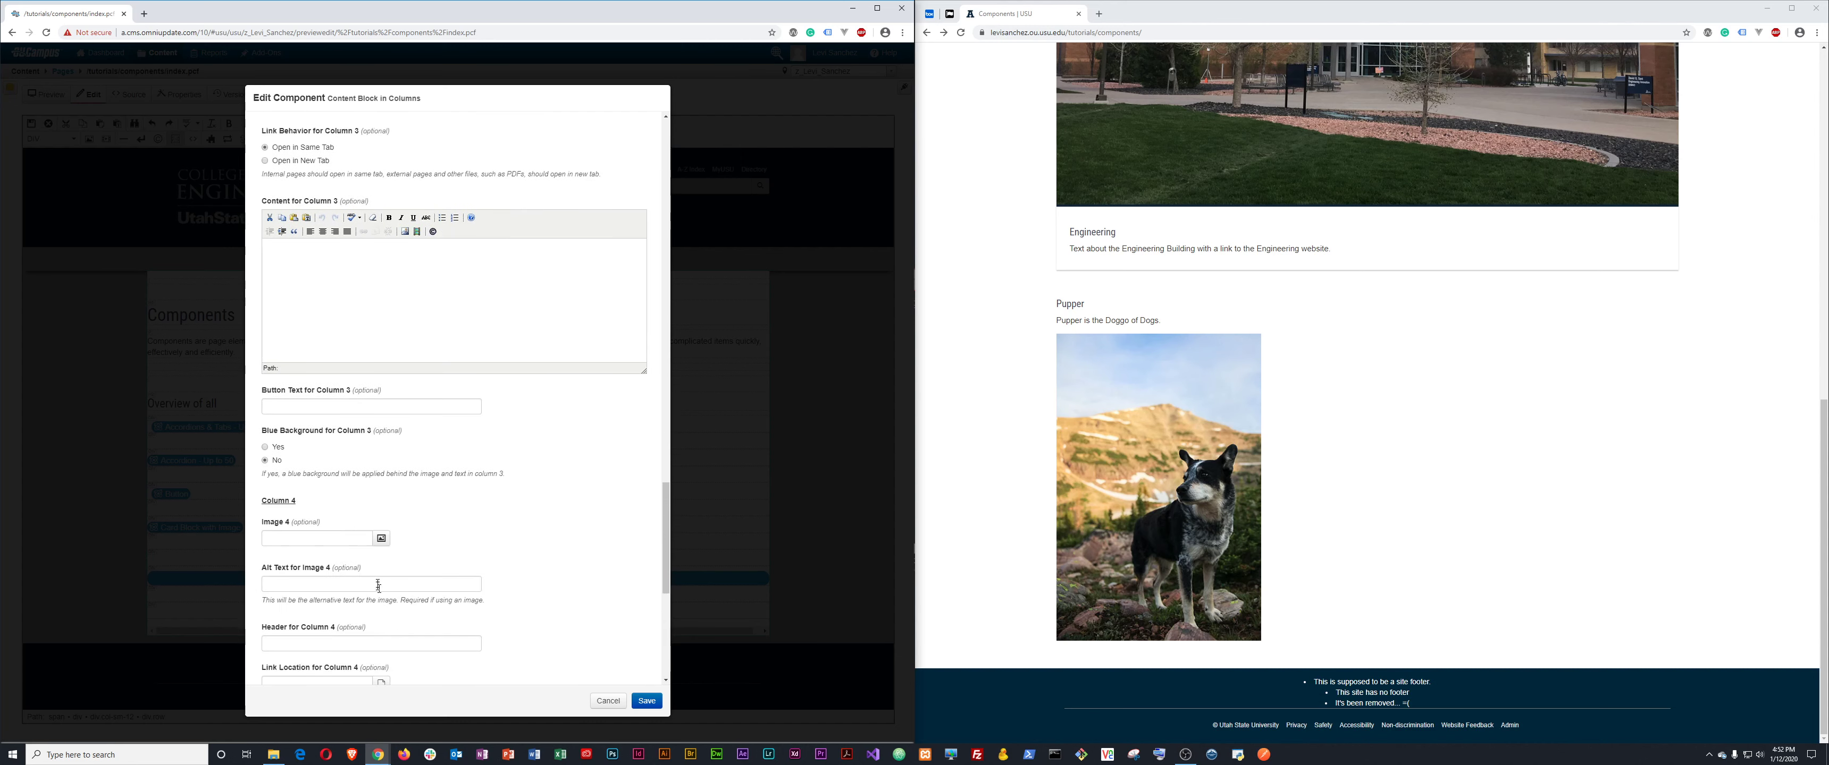
# Set the button colour of the Content Block in Columns component to Default.
pyautogui.scroll(5, 362, 346)
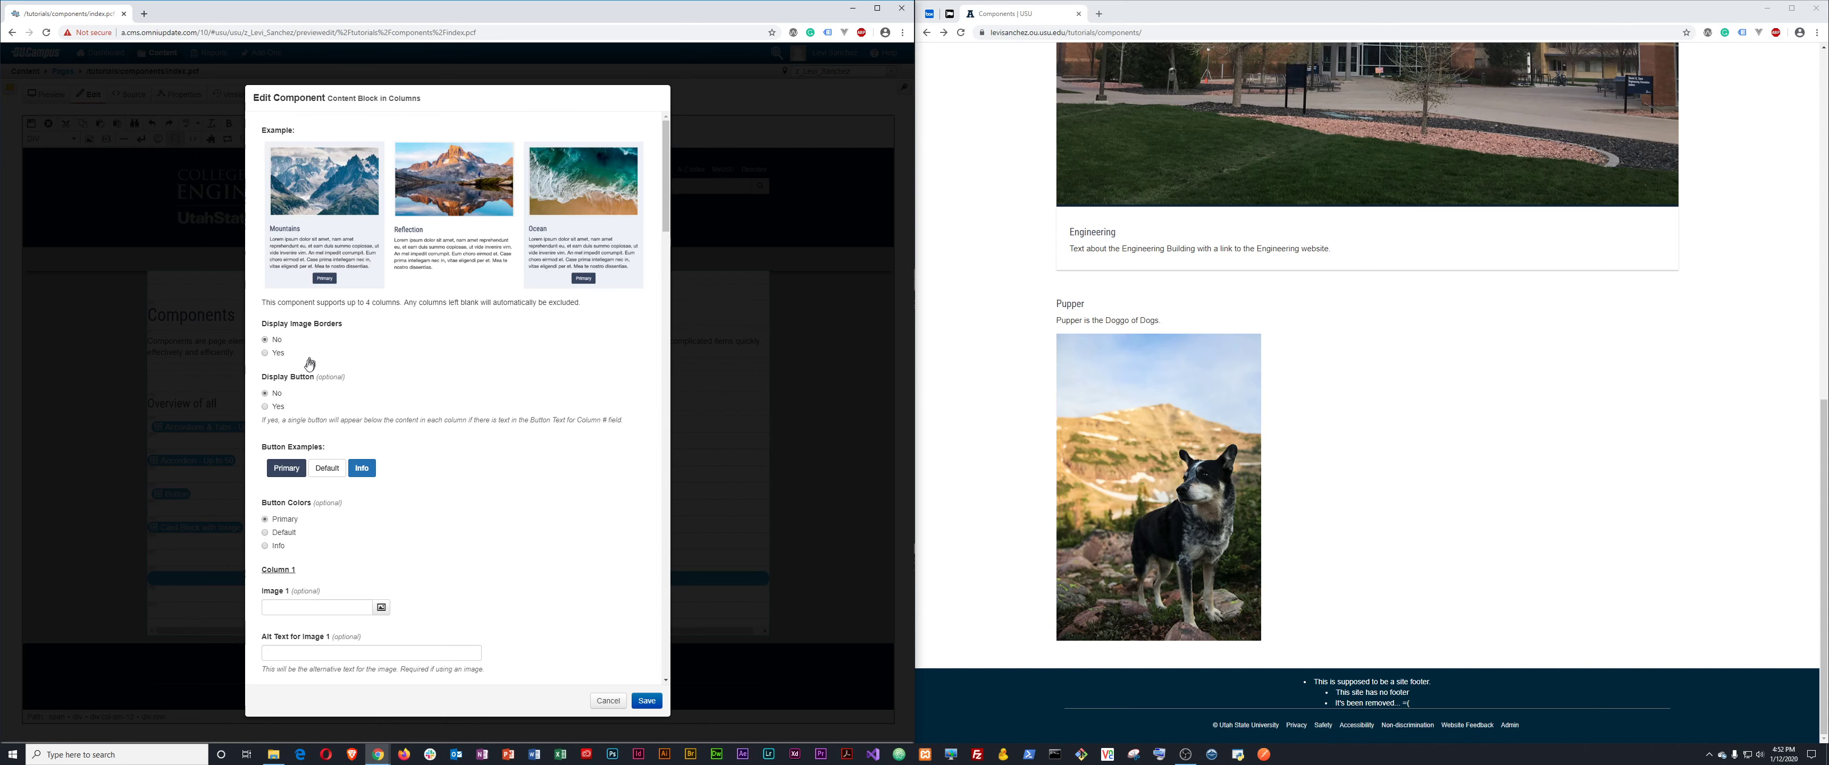
pyautogui.scroll(-2, 305, 377)
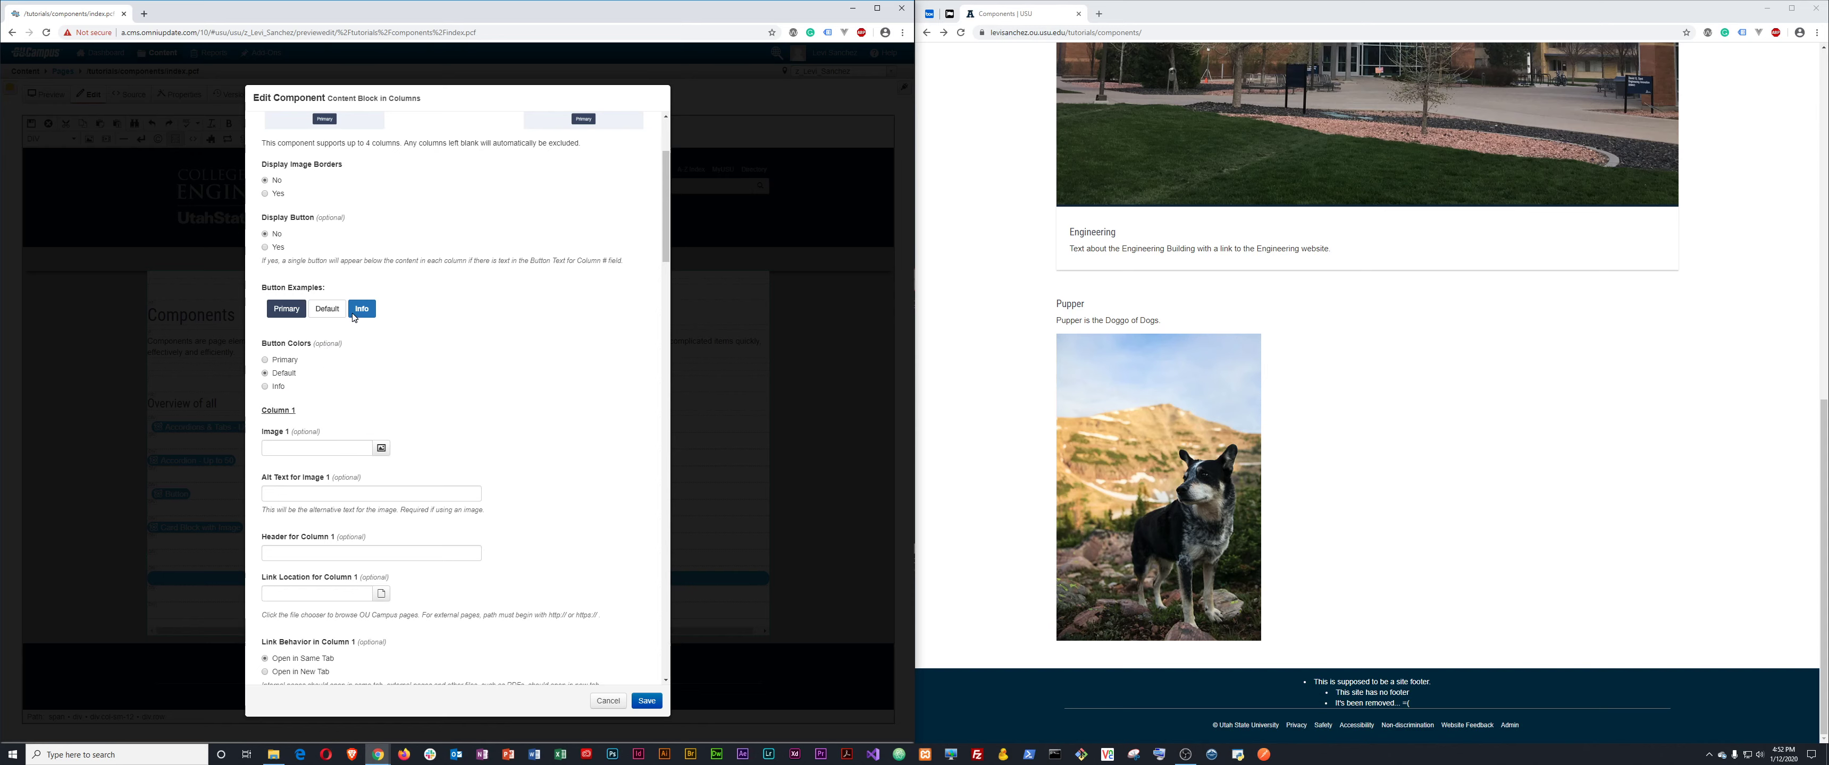
pyautogui.scroll(-2, 313, 362)
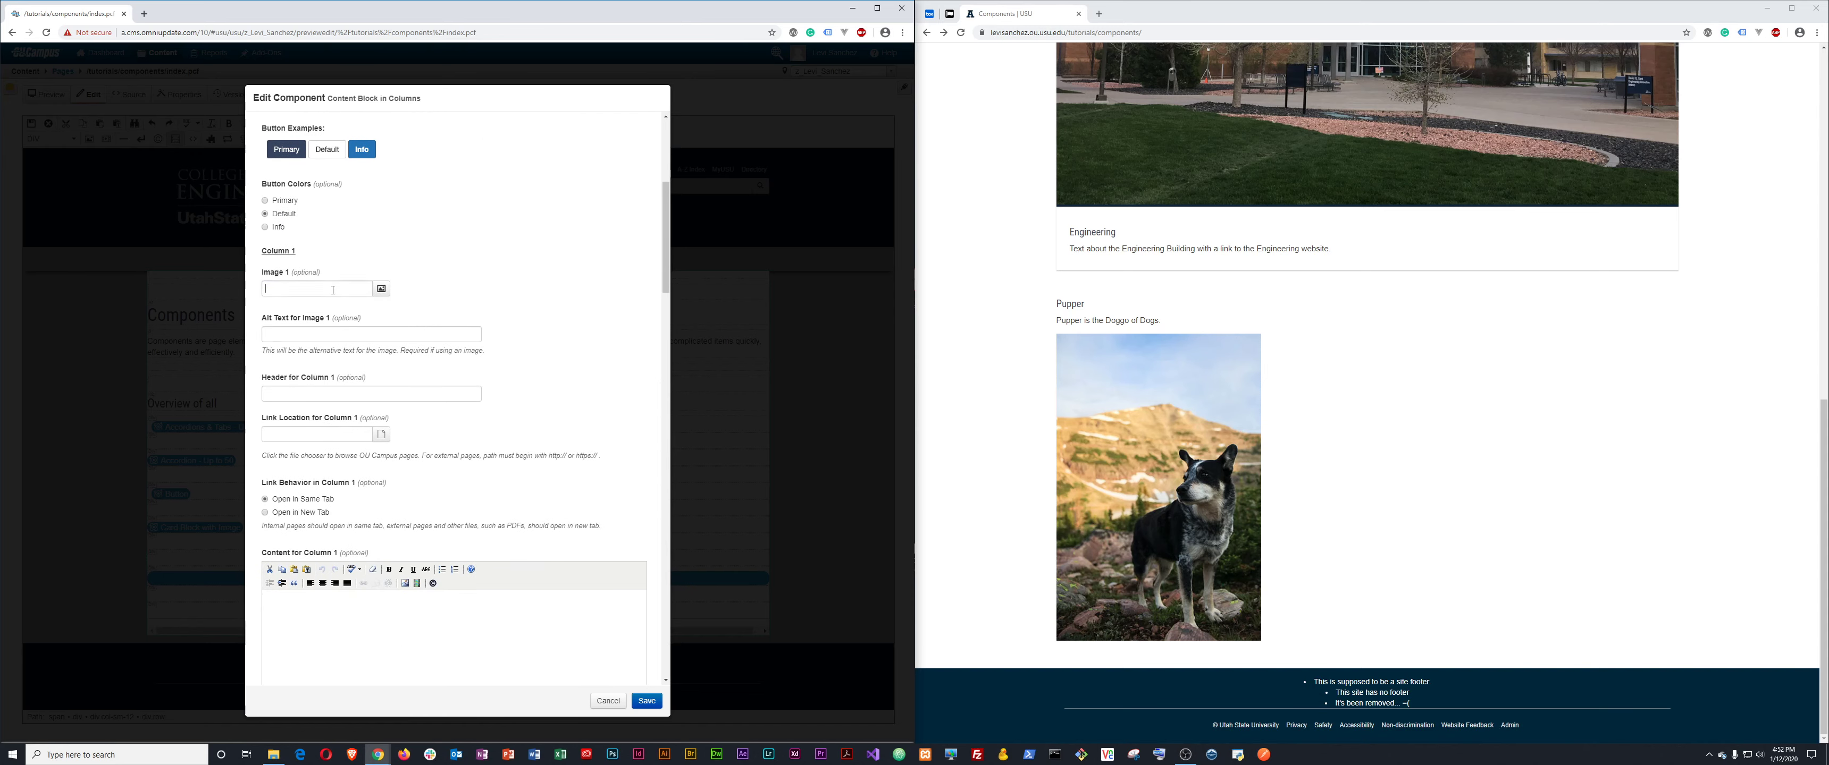
# Insert the blue 400x300 thumbnail from the tutorials/images/news/thumbnails folder as Image 1.
pyautogui.click(381, 288)
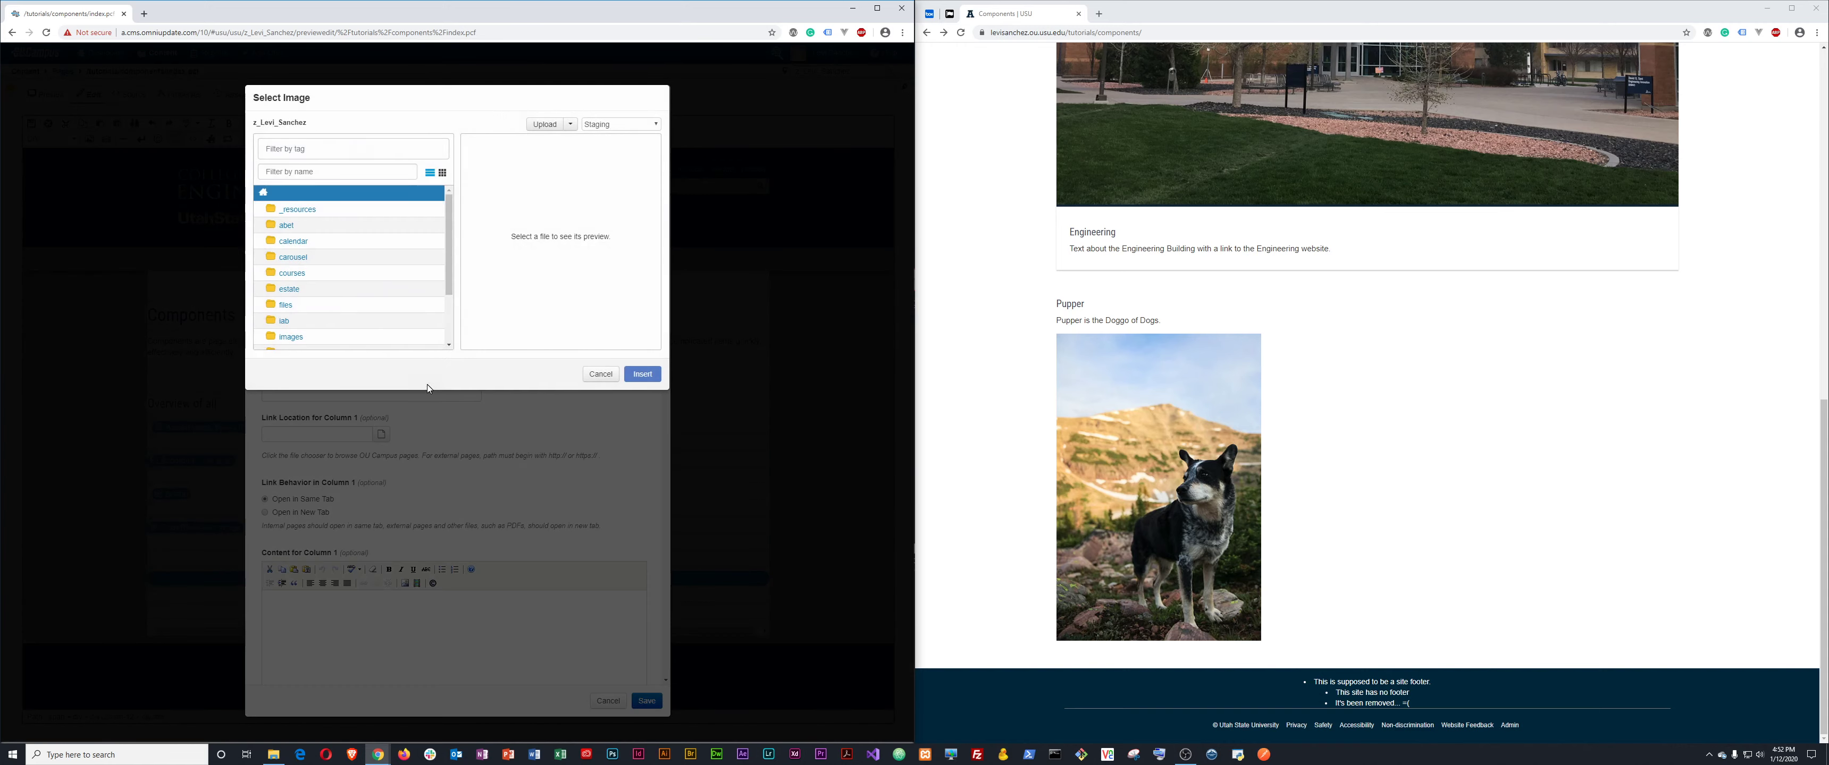
pyautogui.click(371, 170)
pyautogui.write('tut')
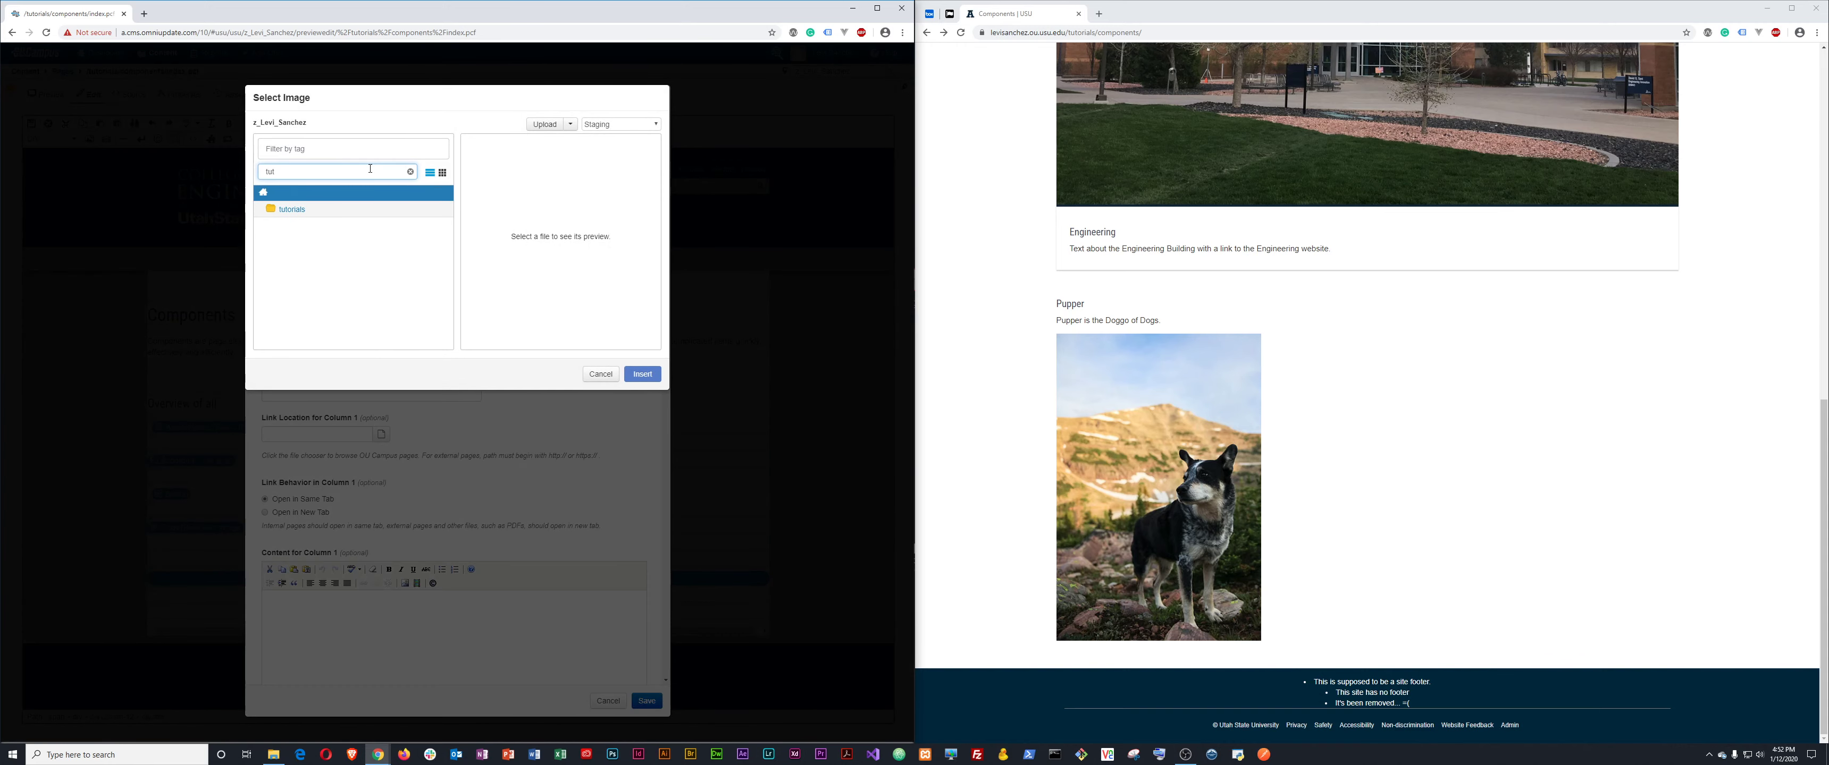
pyautogui.click(291, 209)
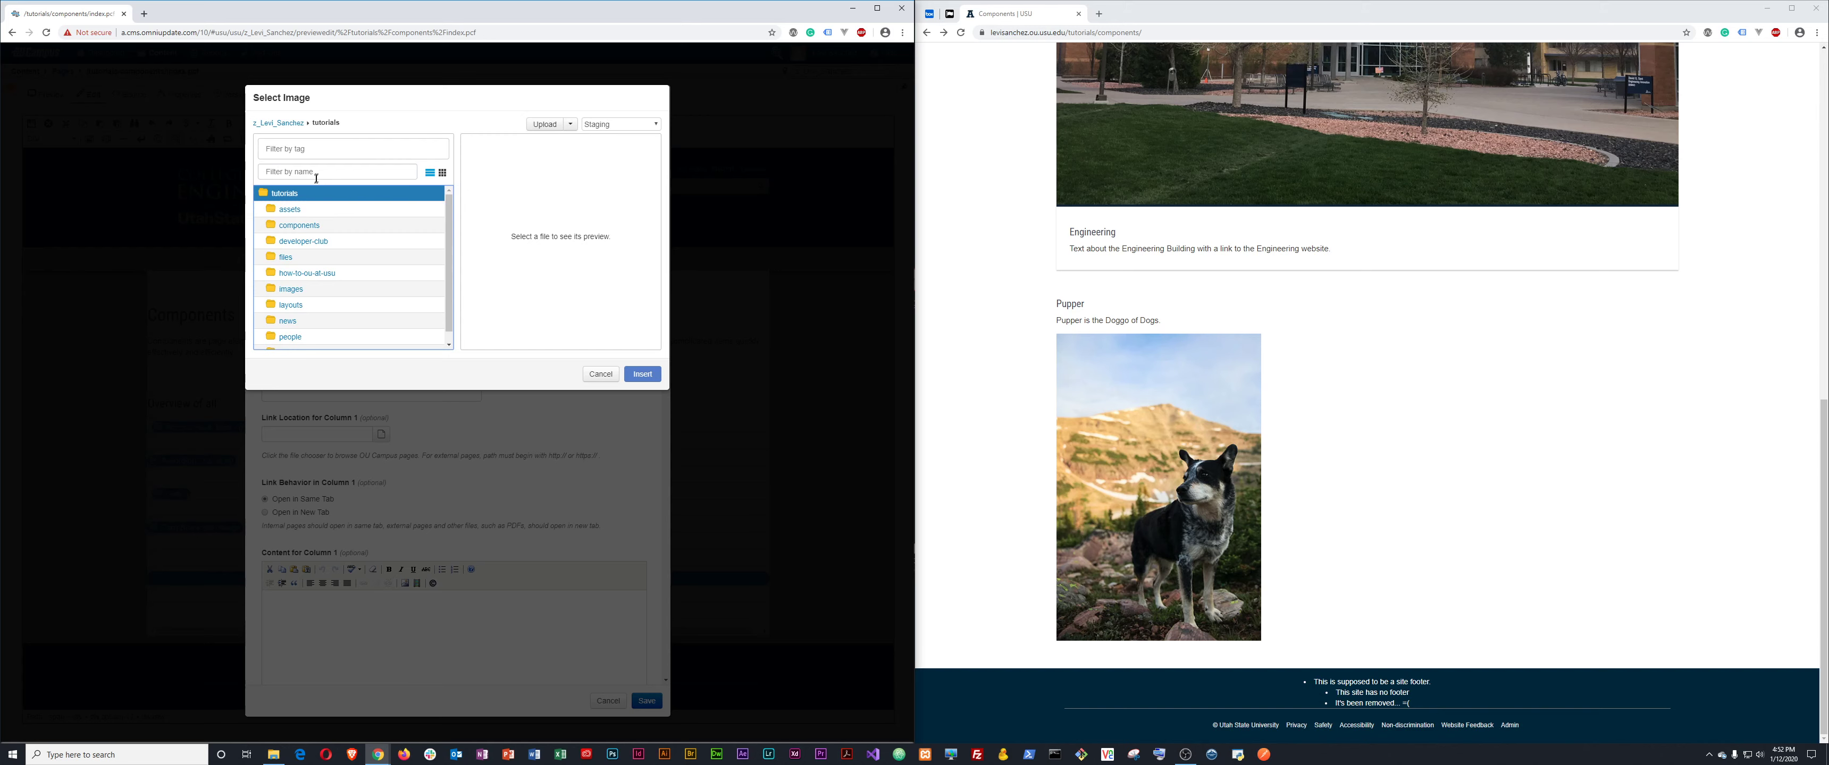
pyautogui.click(291, 290)
pyautogui.click(288, 241)
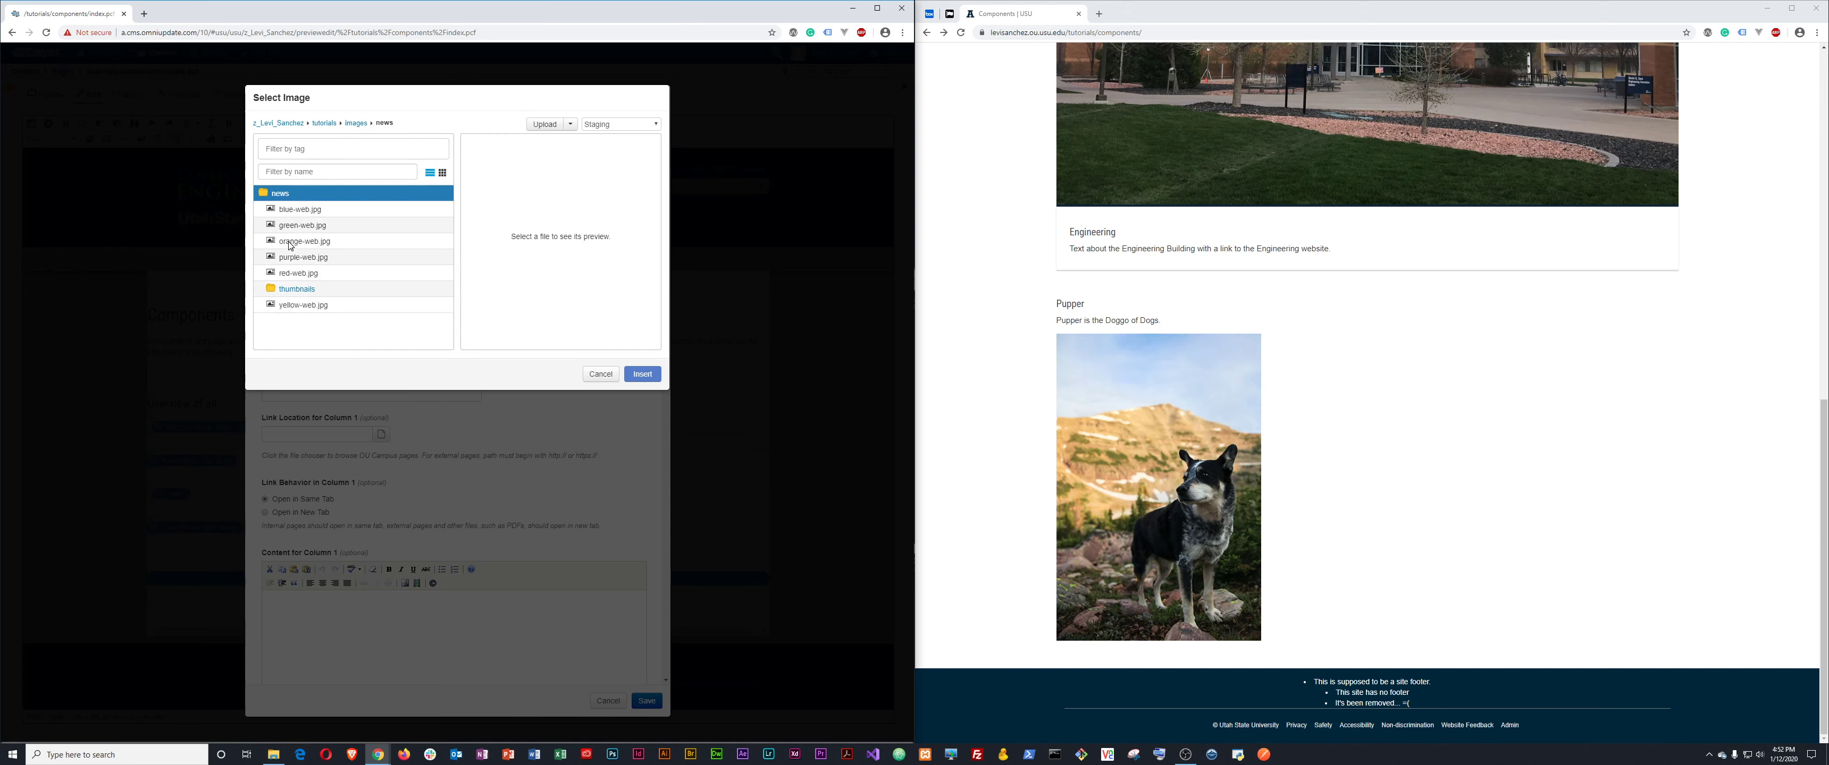
pyautogui.click(292, 210)
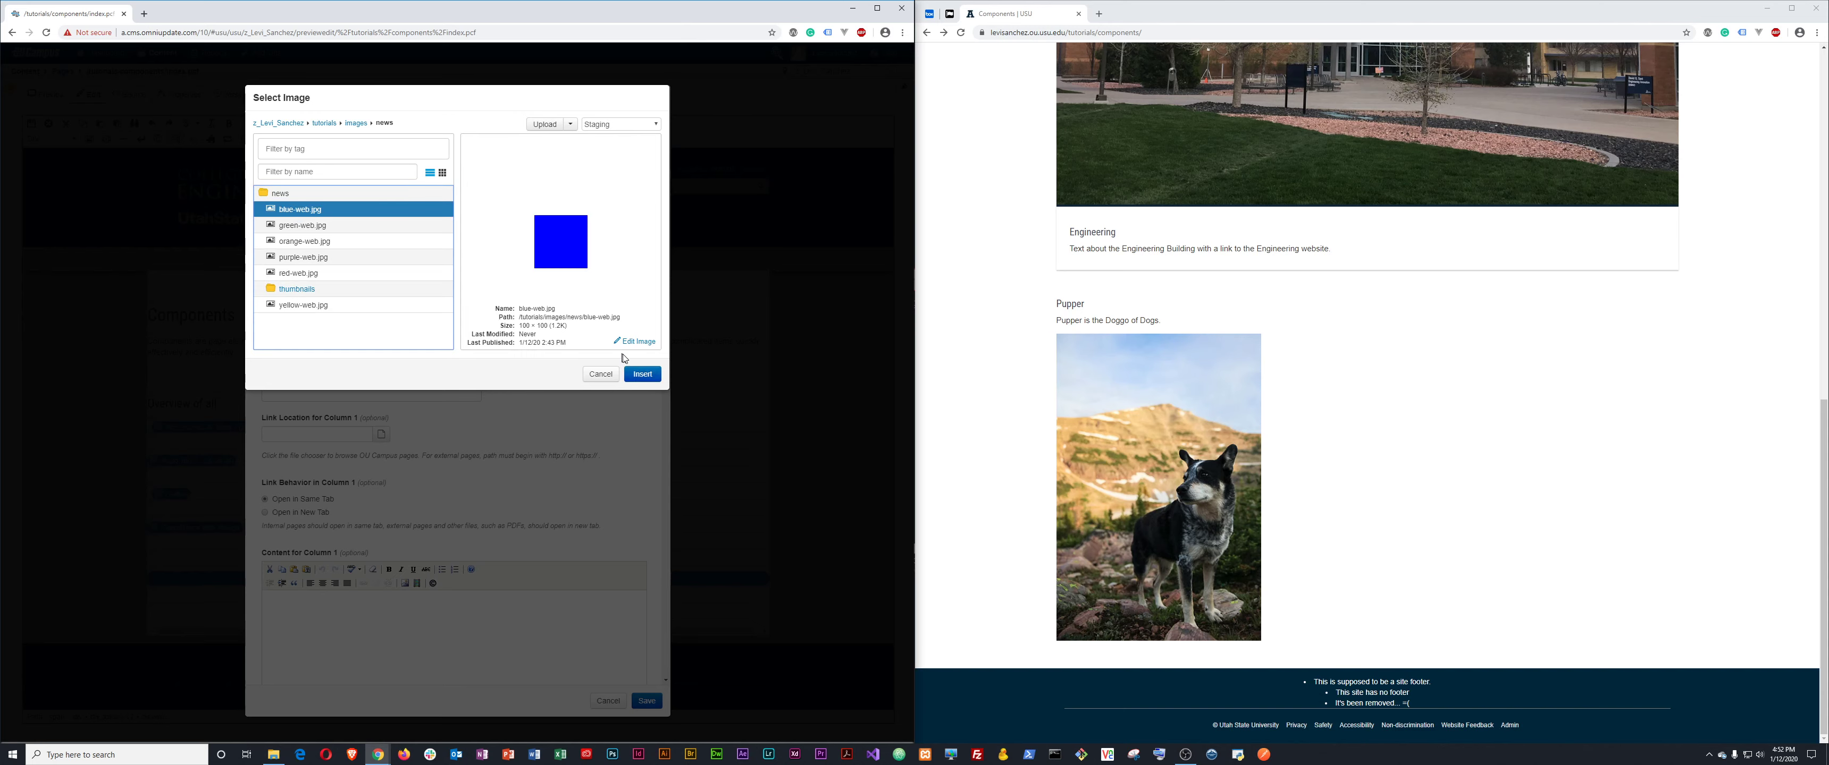
pyautogui.click(297, 289)
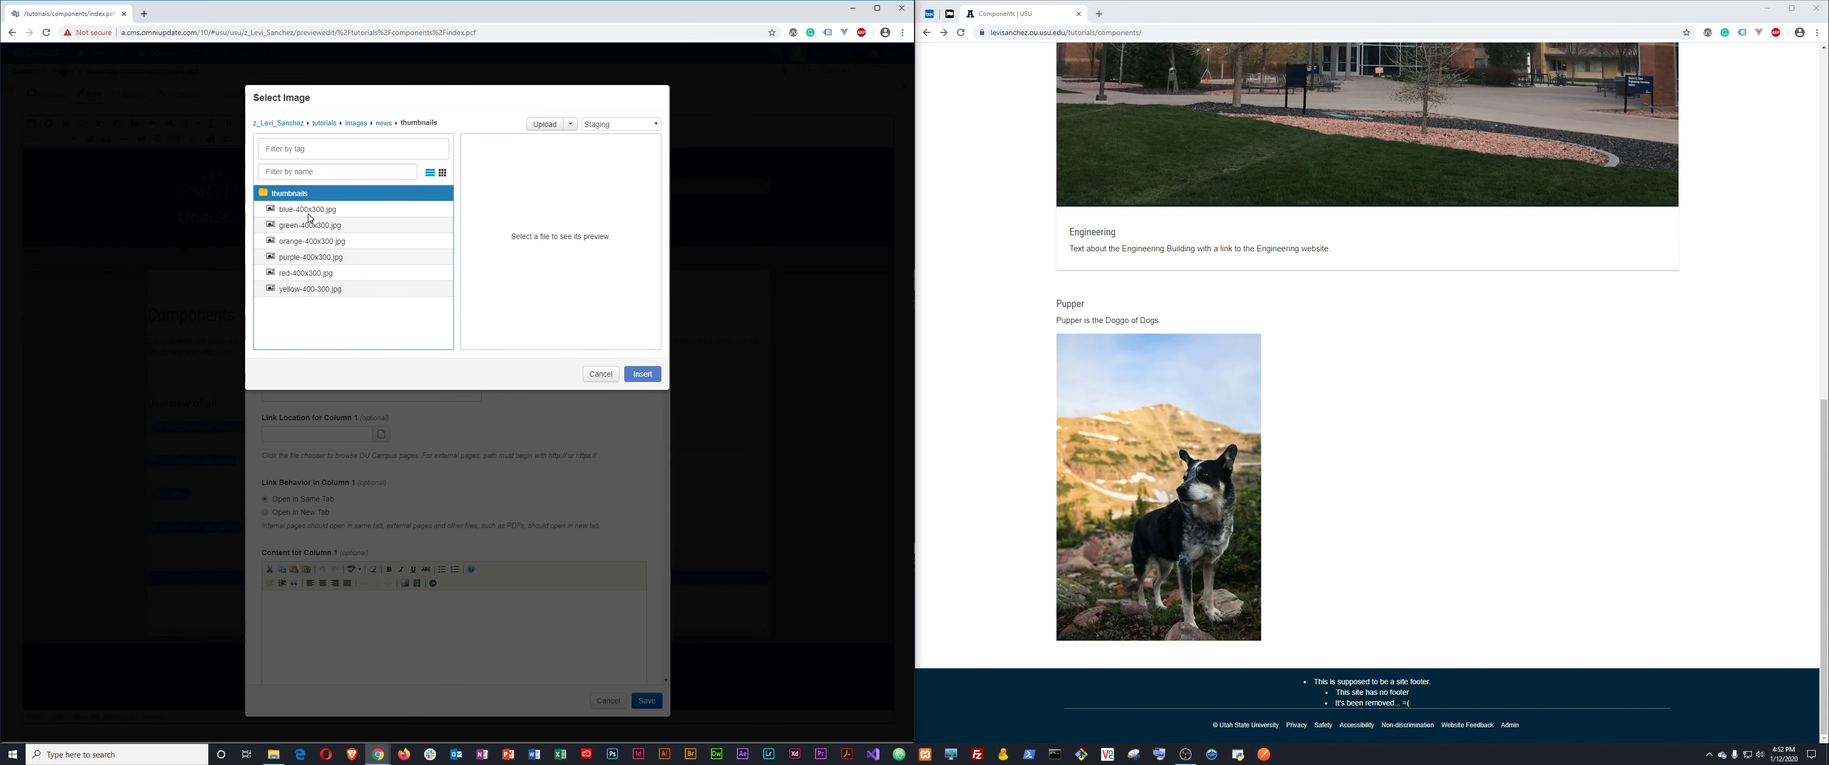
pyautogui.click(640, 368)
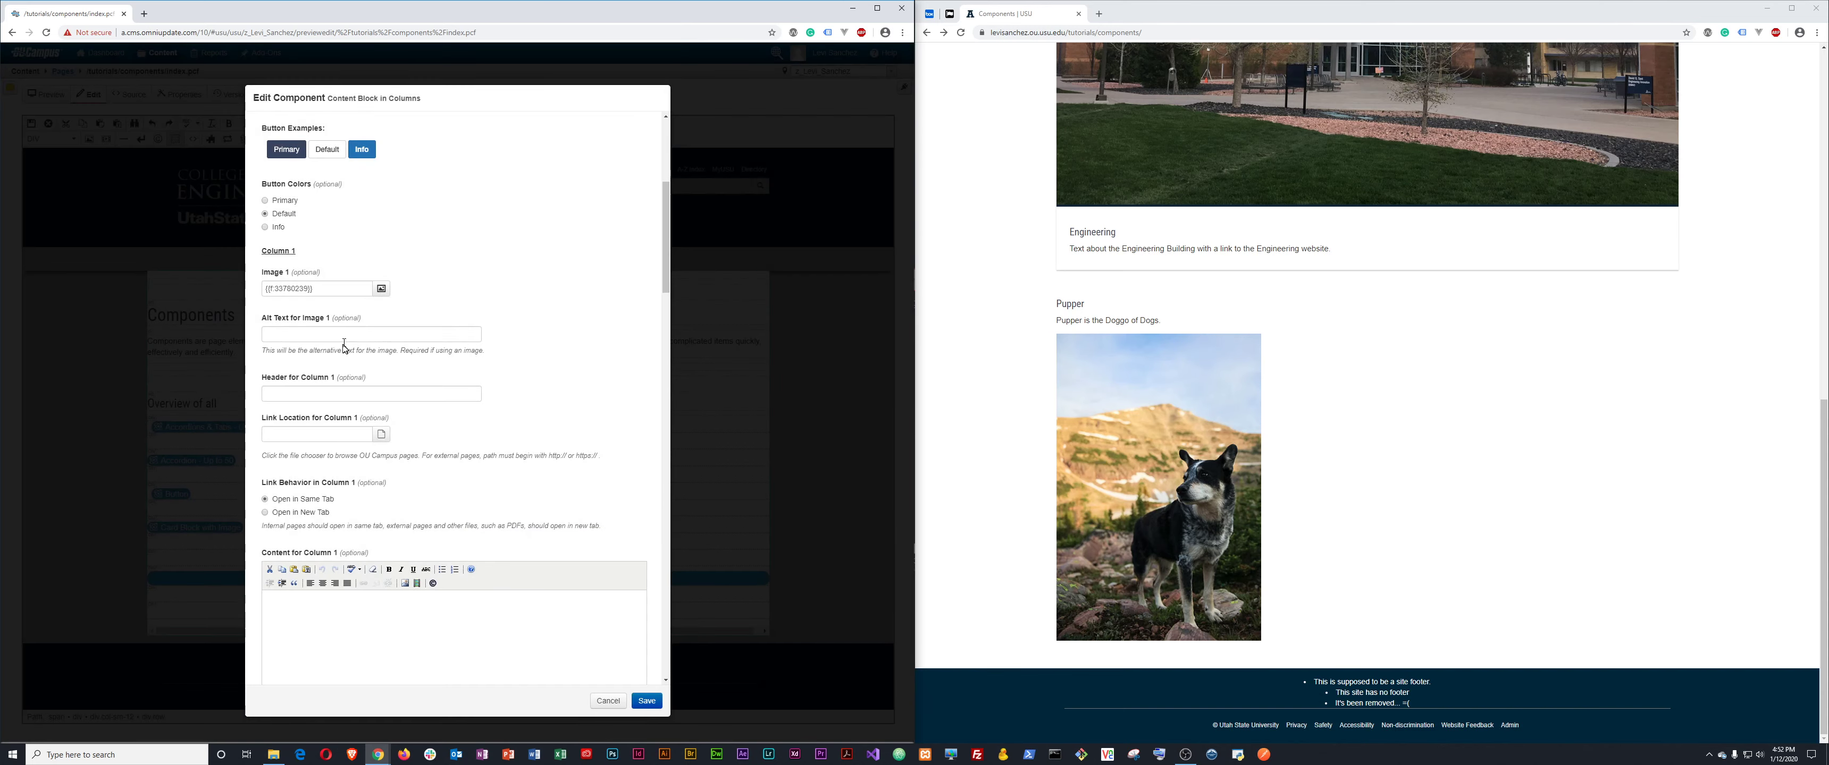
# Enter "Blue" as both the alt text for Image 1 and the header for column 1.
pyautogui.click(347, 335)
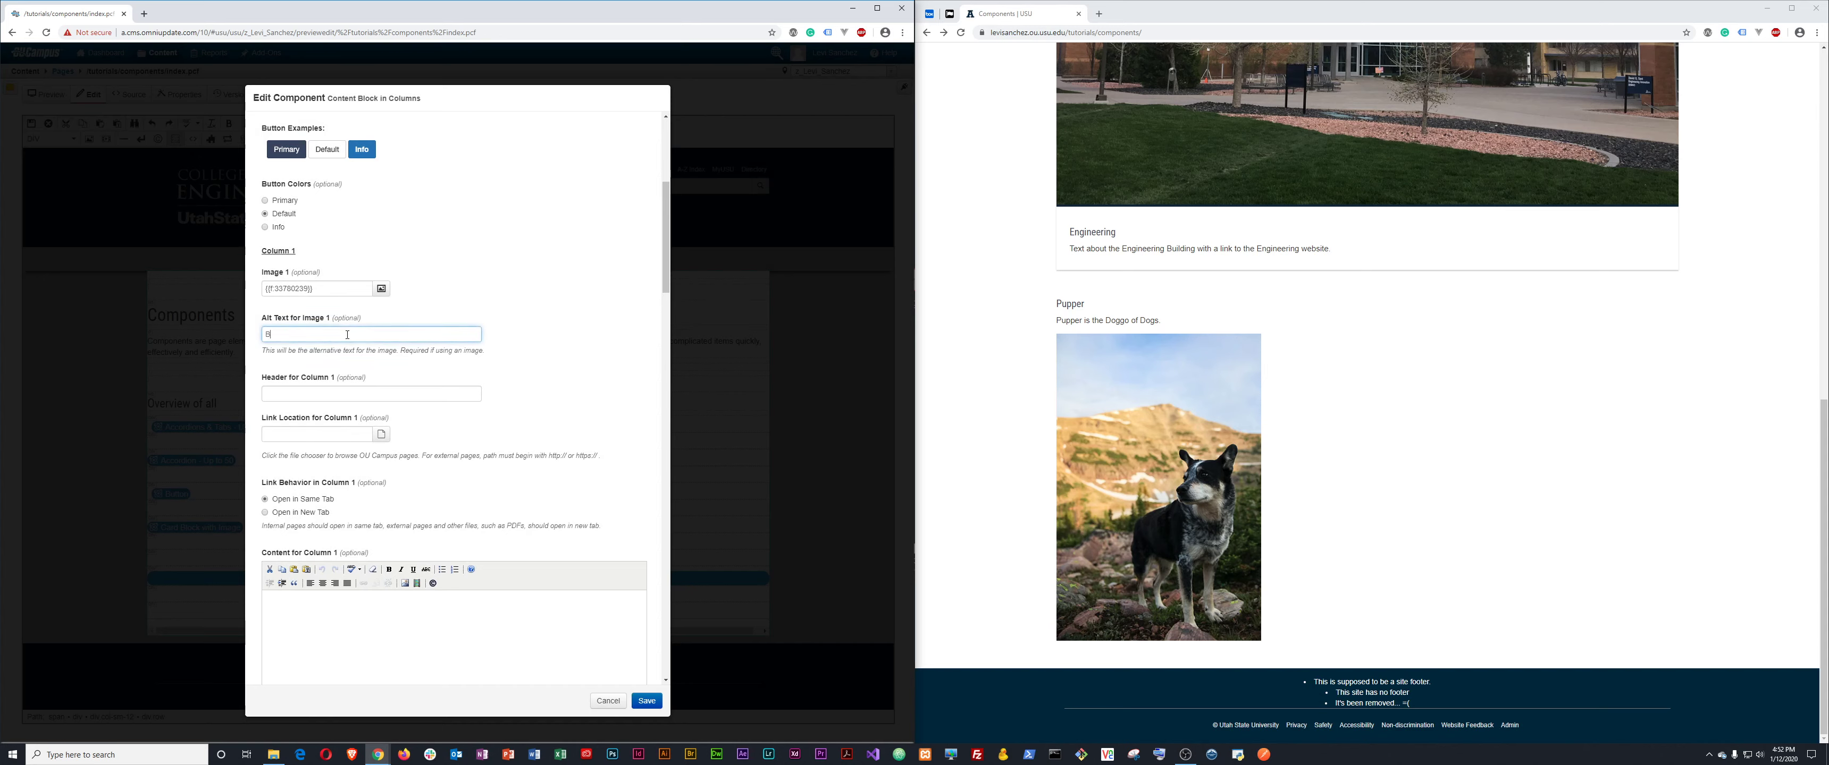
pyautogui.click(318, 392)
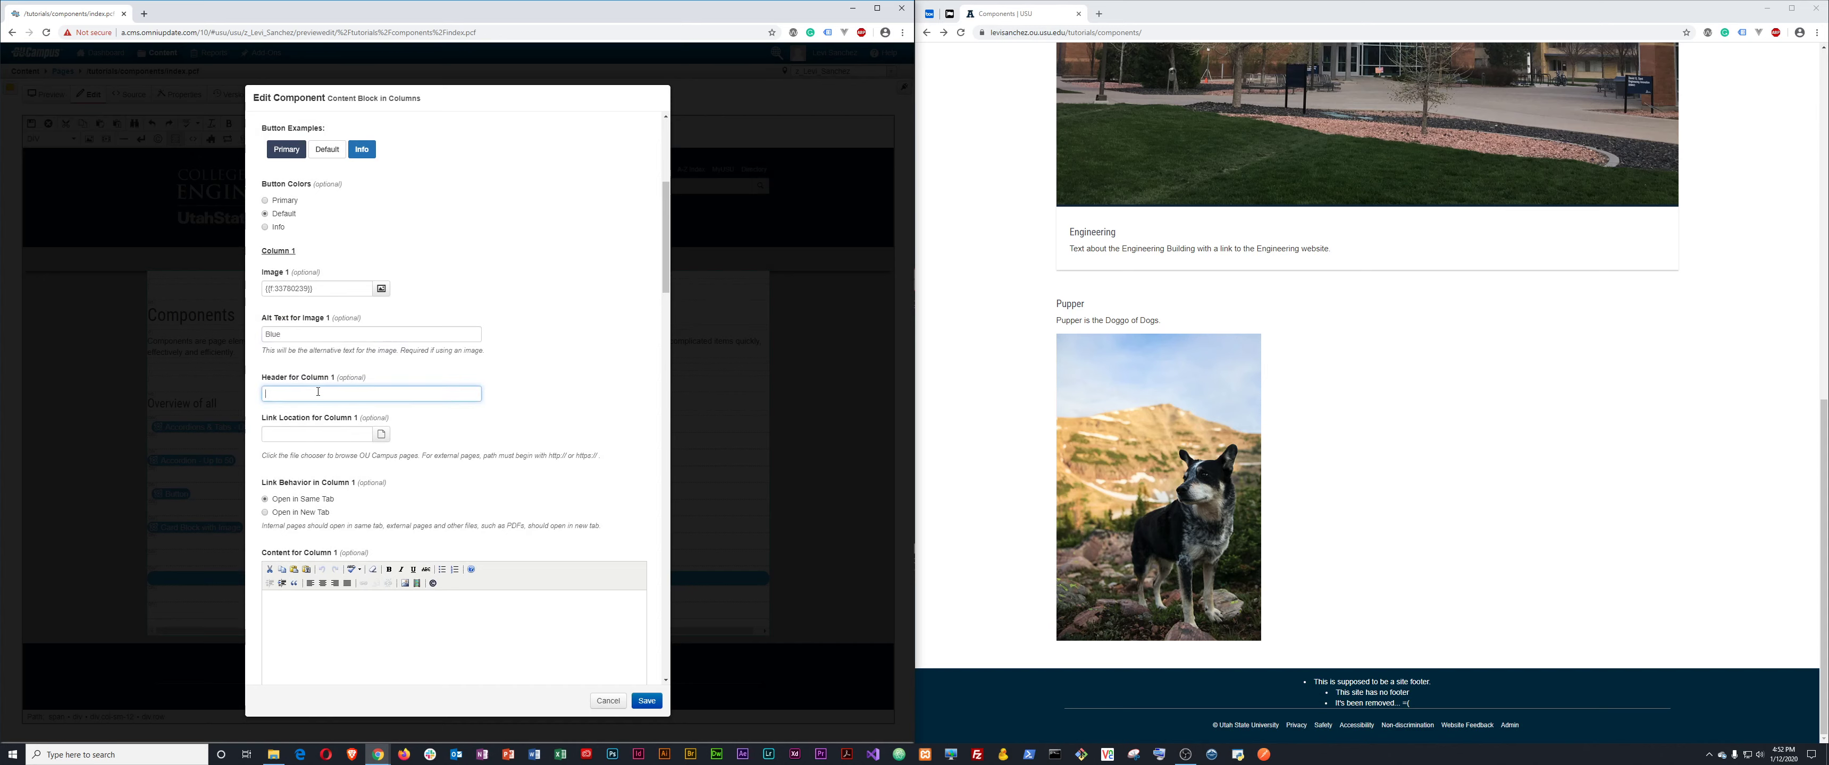
pyautogui.press('Tab')
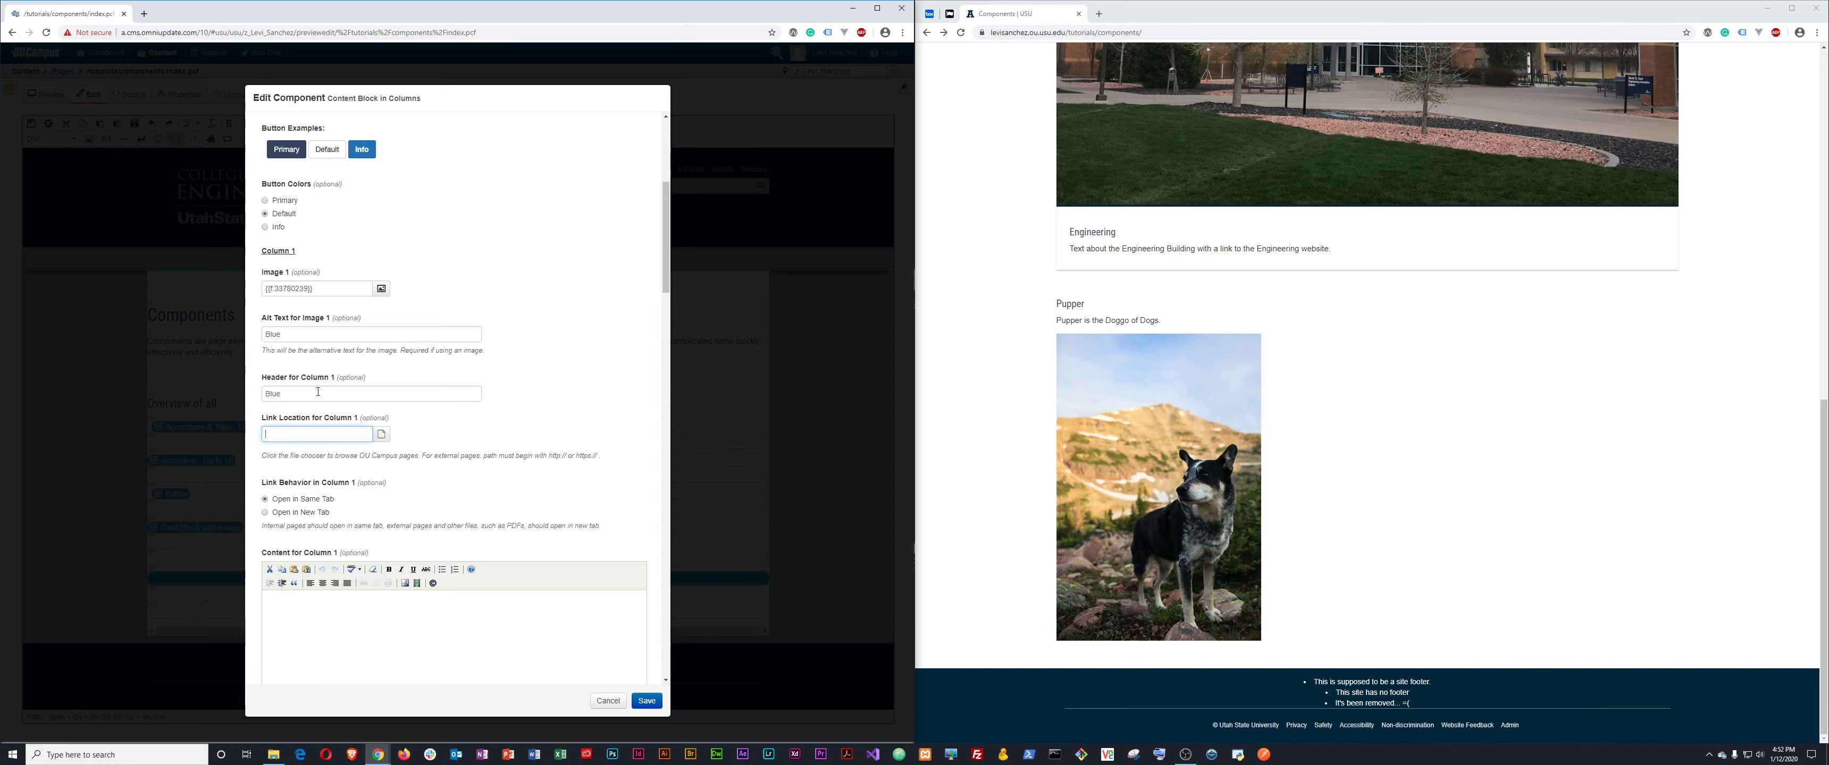
# Browse for the column 1 link location and open the tutorials/news/main-feed/2020 folder.
pyautogui.click(381, 433)
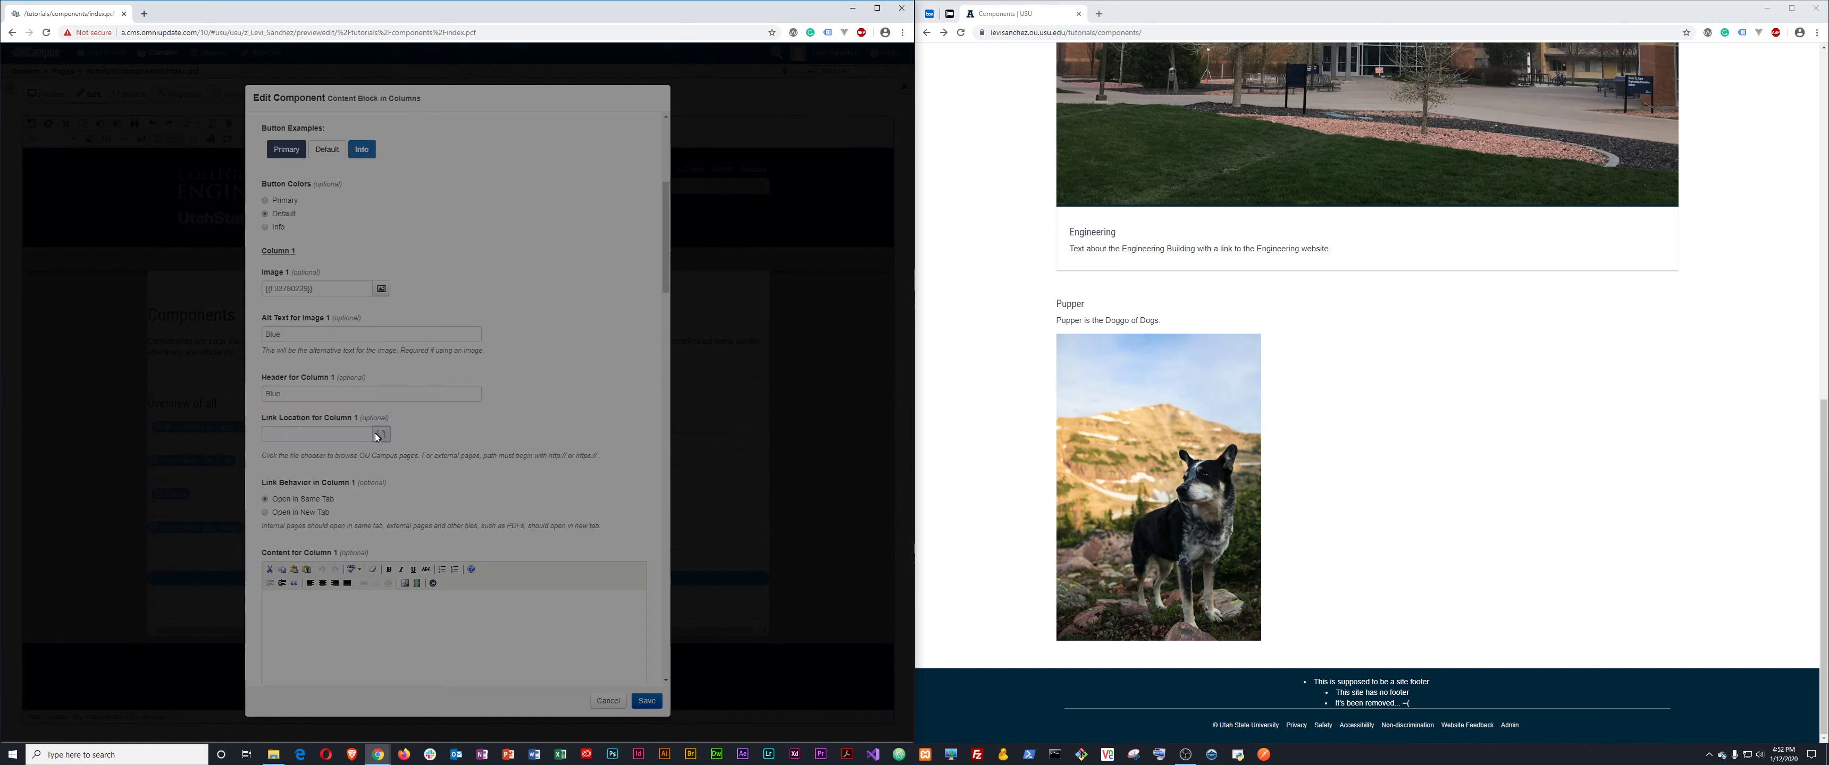
pyautogui.click(347, 172)
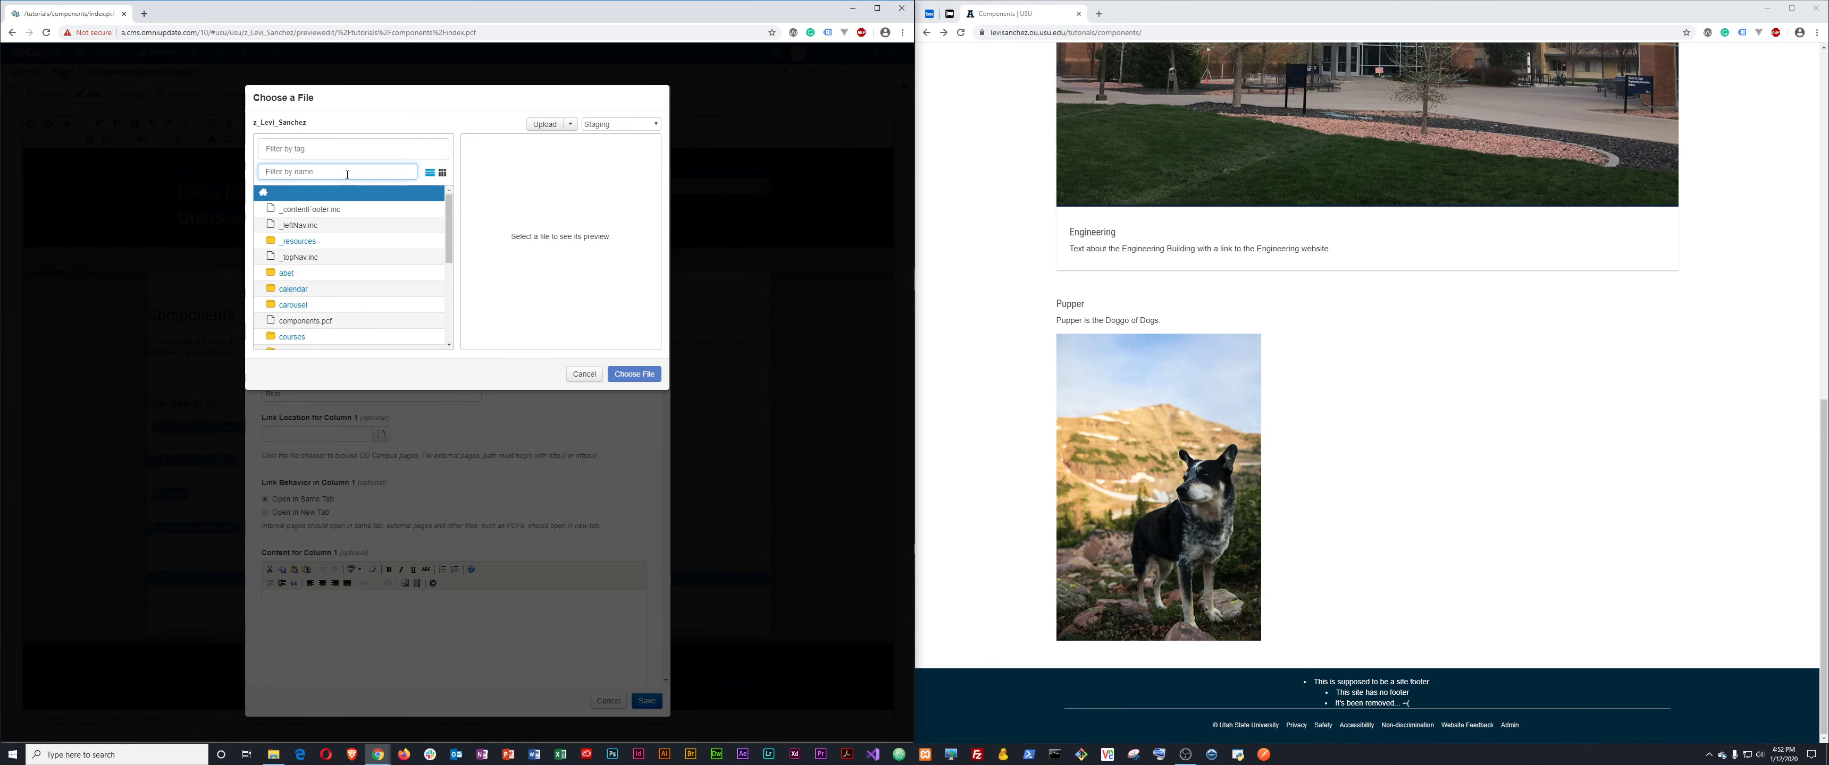
pyautogui.write('tut')
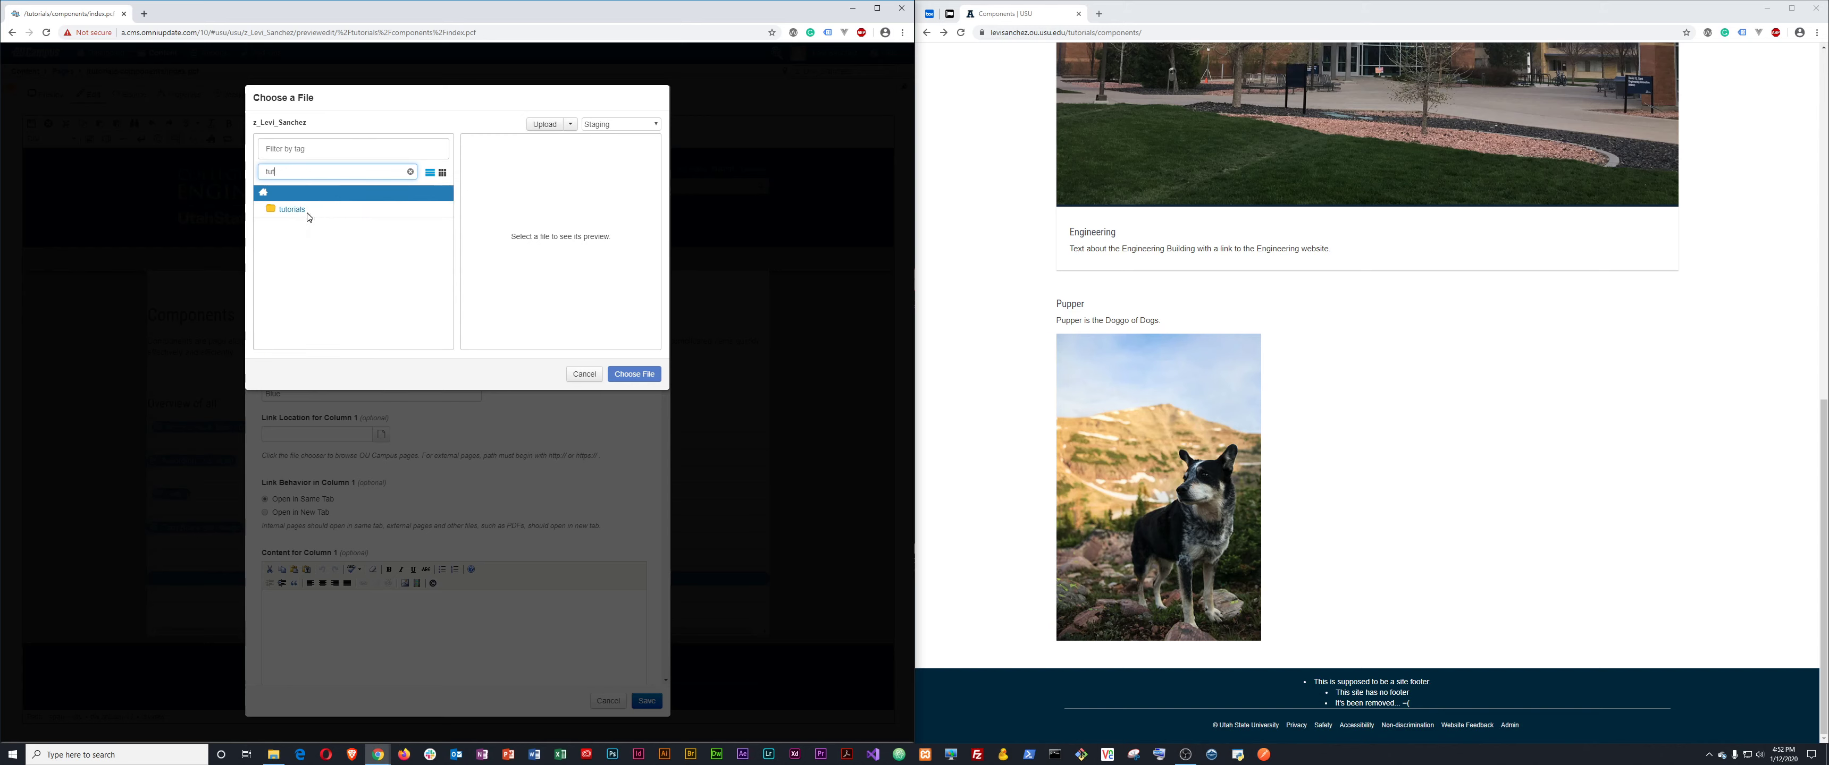
pyautogui.click(292, 210)
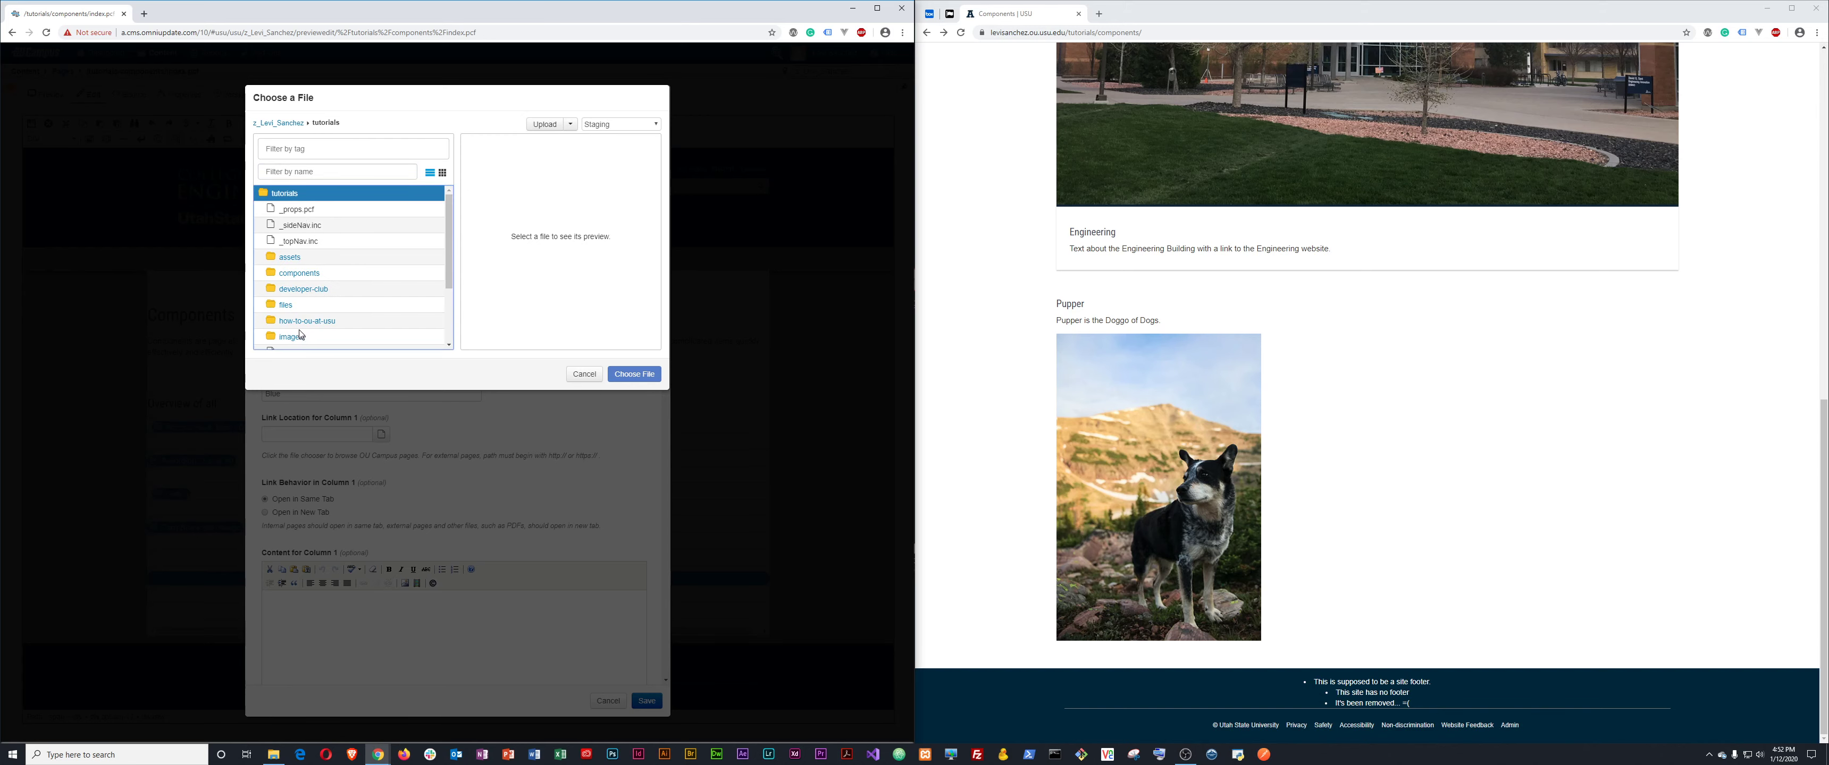
pyautogui.click(323, 172)
pyautogui.write('new')
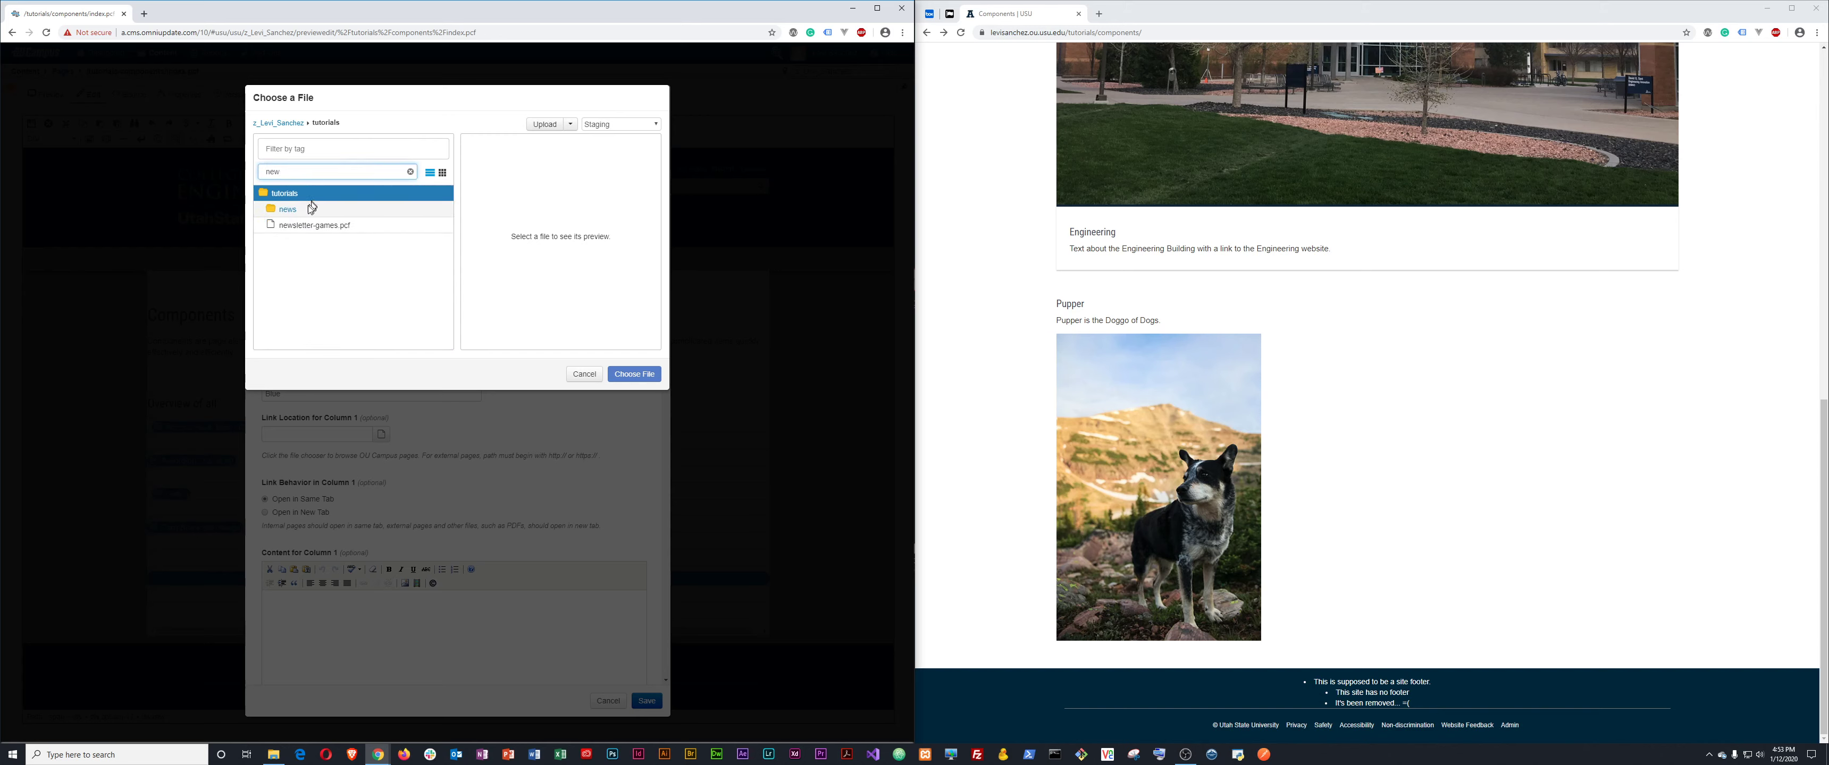
pyautogui.click(313, 208)
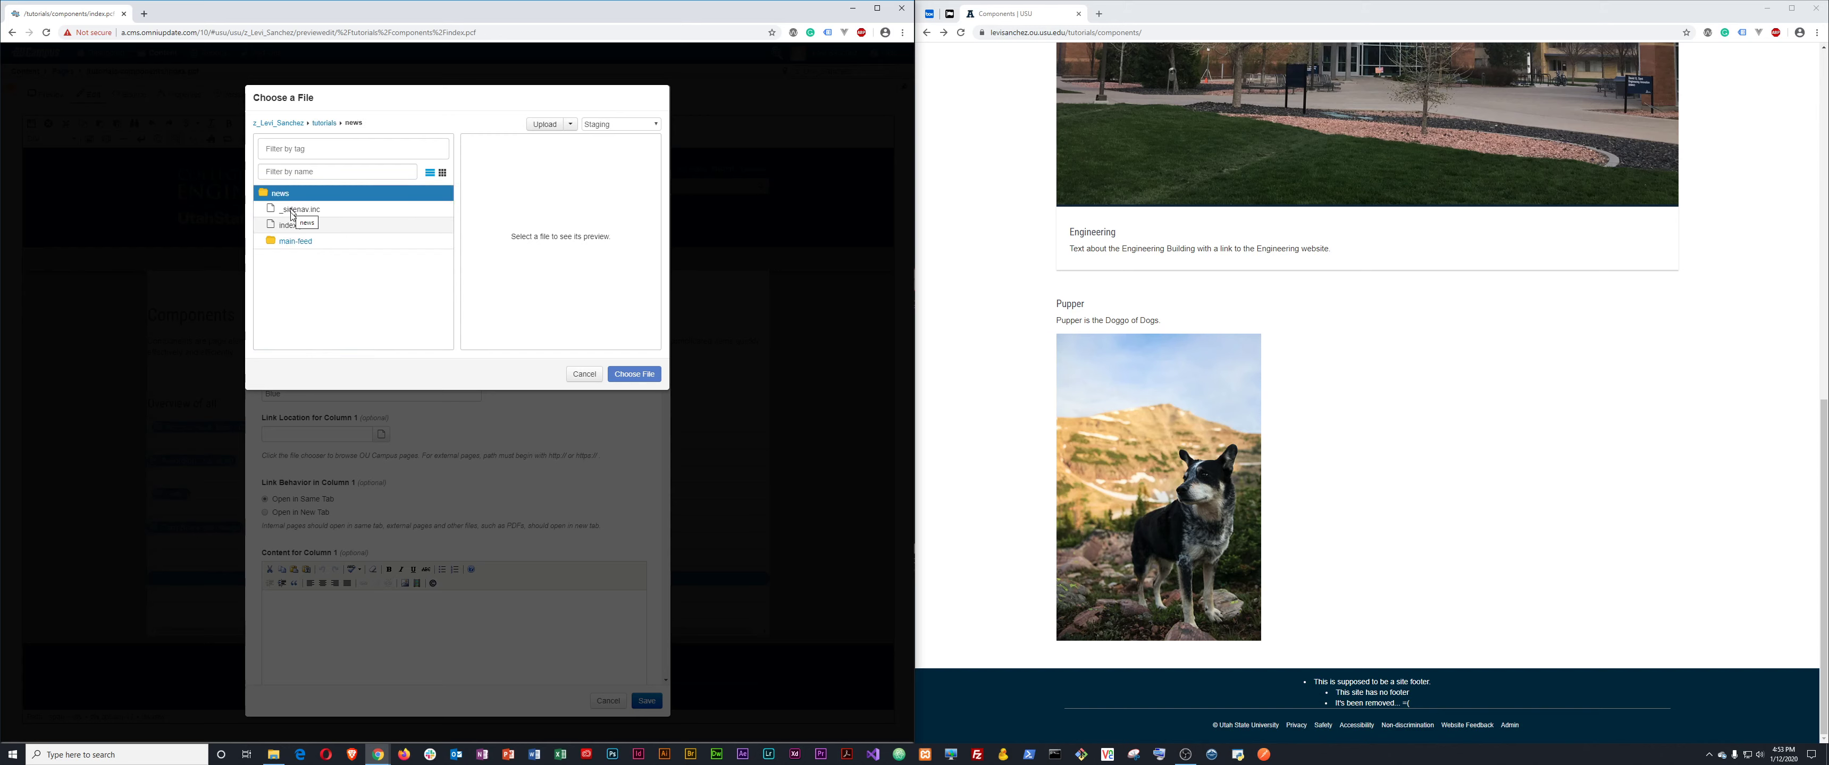
pyautogui.click(292, 210)
pyautogui.click(287, 210)
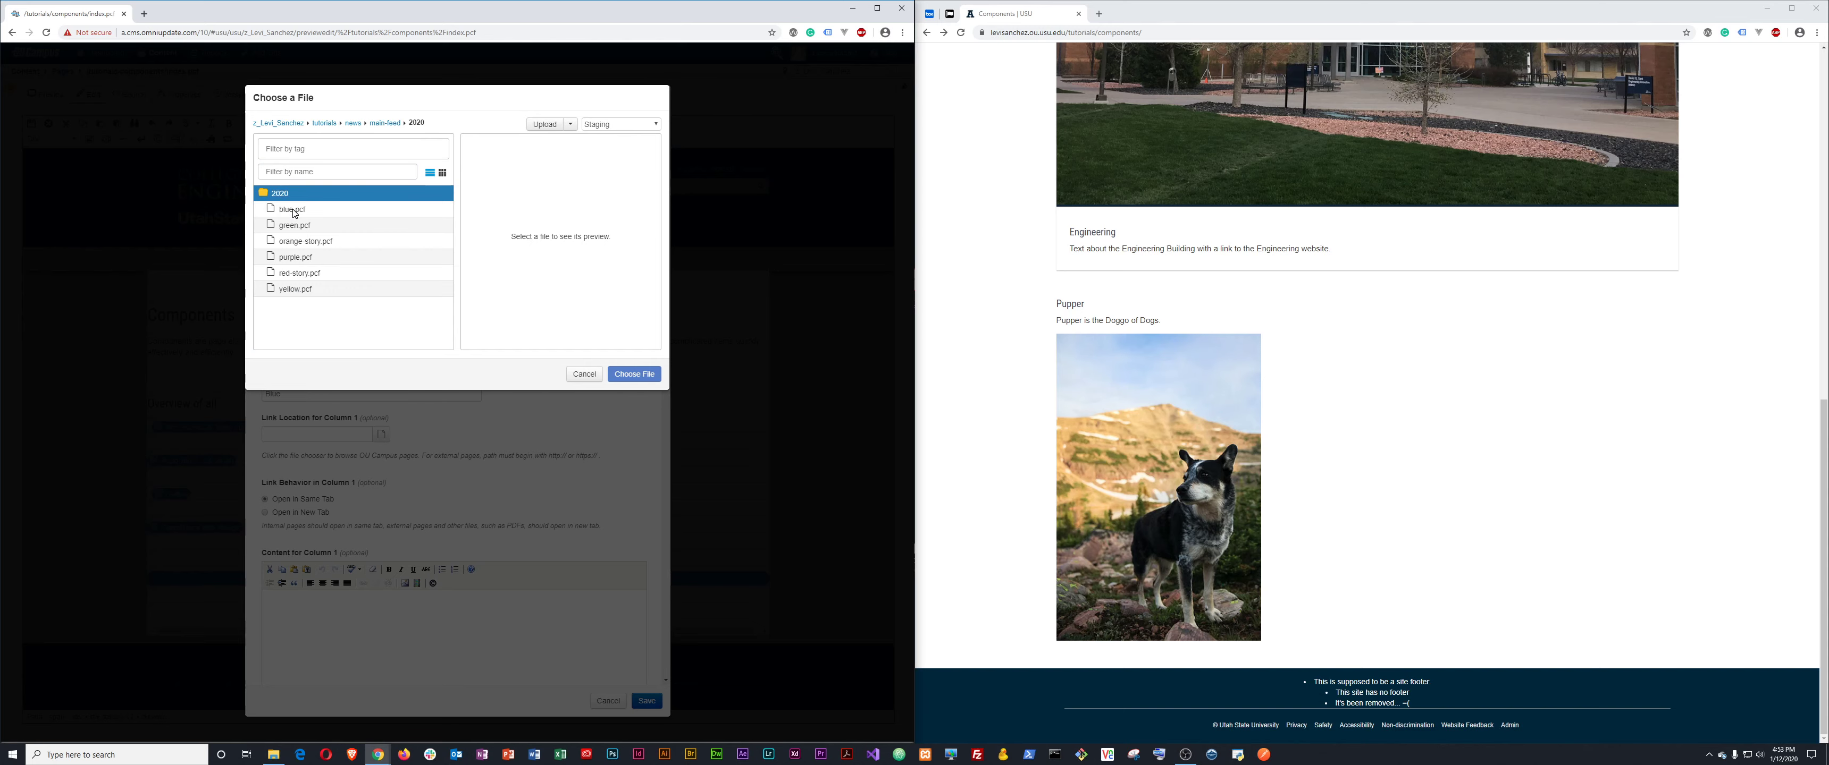
# Link column 1 to the blue.pcf page, using blue.php as the publish product.
pyautogui.click(292, 210)
pyautogui.click(634, 374)
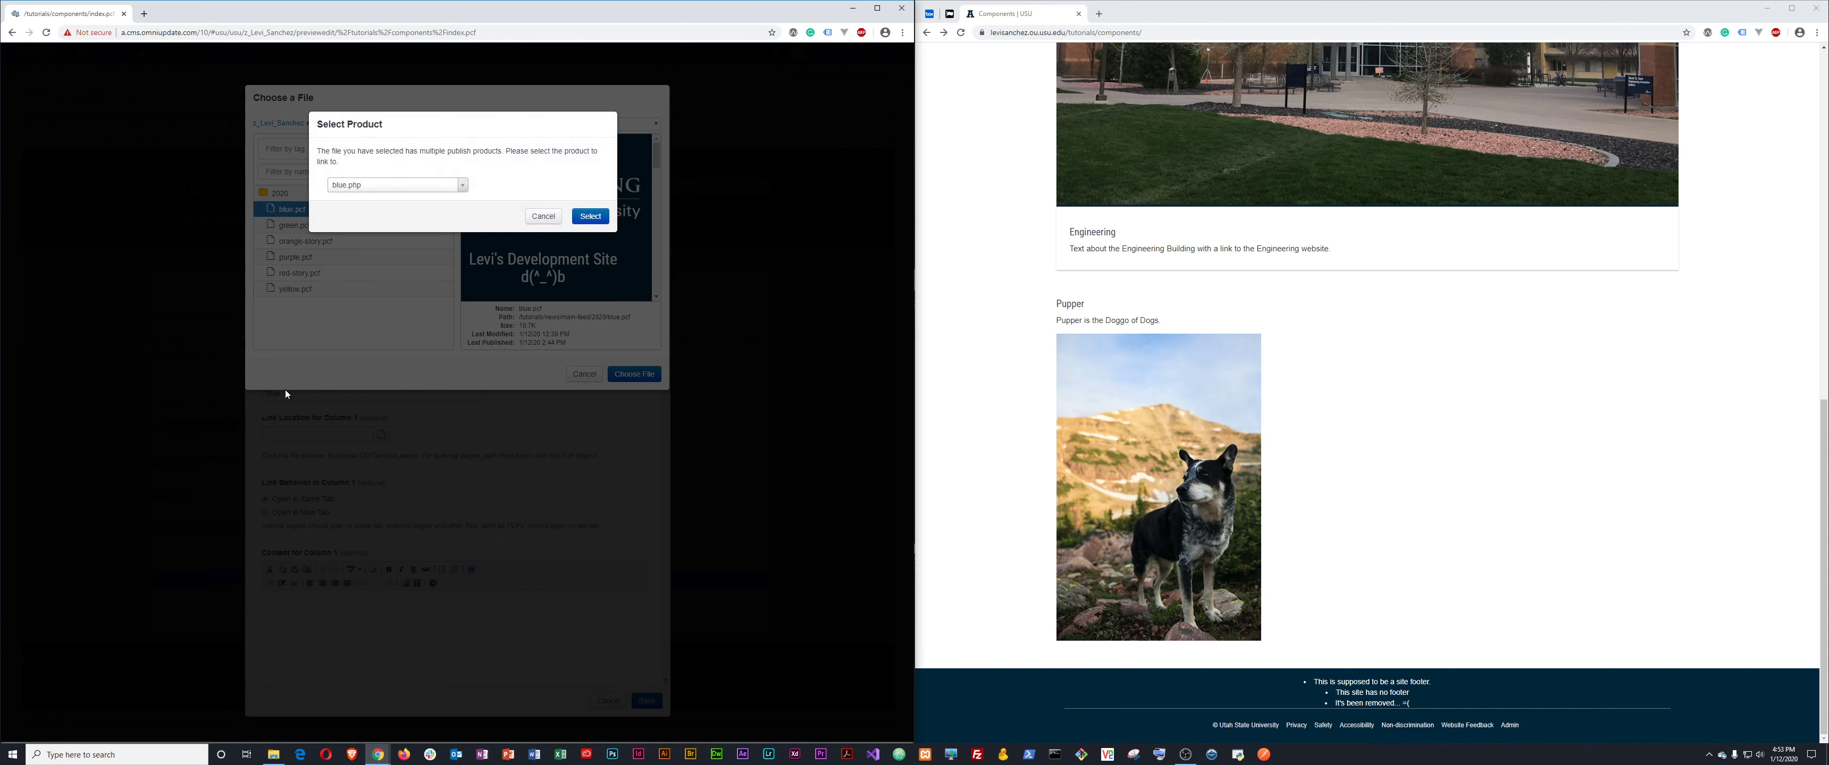
pyautogui.click(420, 190)
pyautogui.click(382, 217)
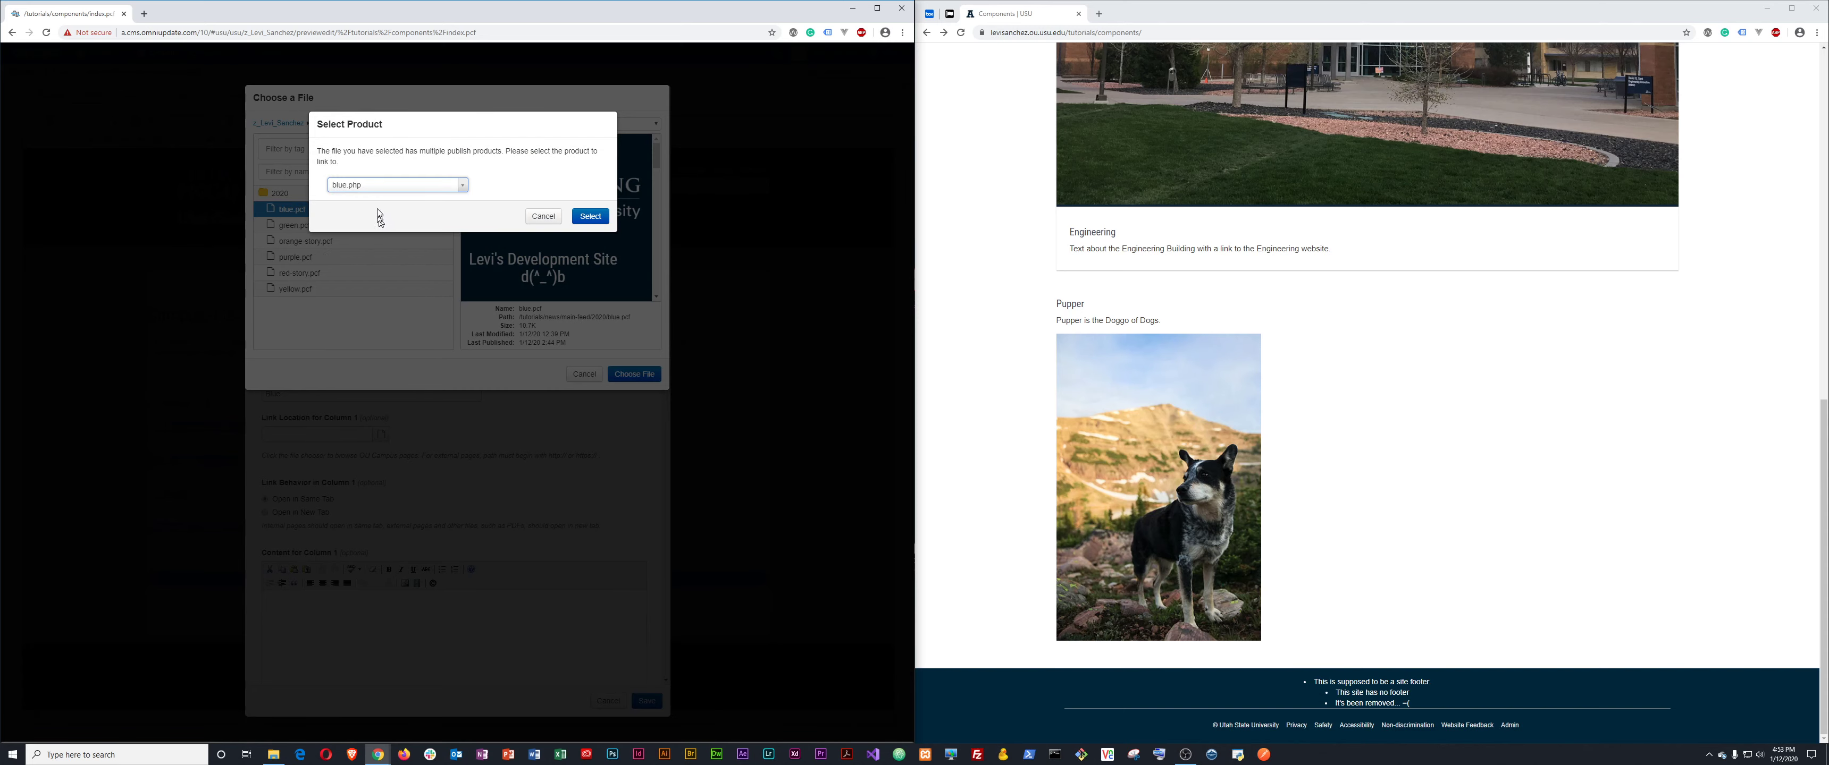
pyautogui.click(590, 216)
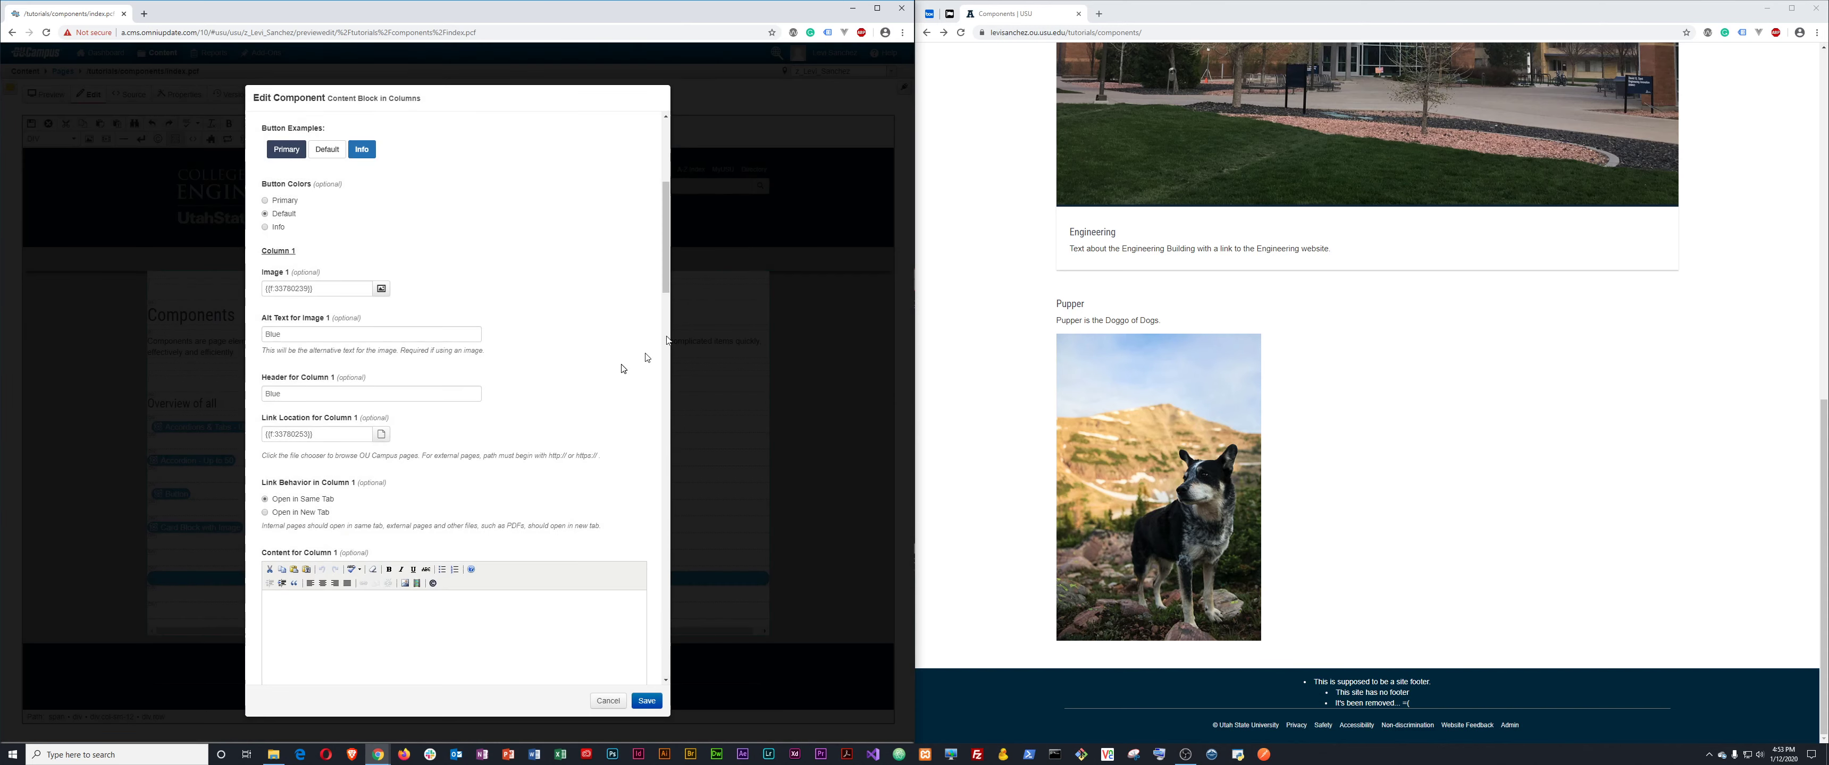
# Fill in column 1 with the content "Content for Column 1" and the button text "Column one button text".
pyautogui.scroll(-2, 368, 431)
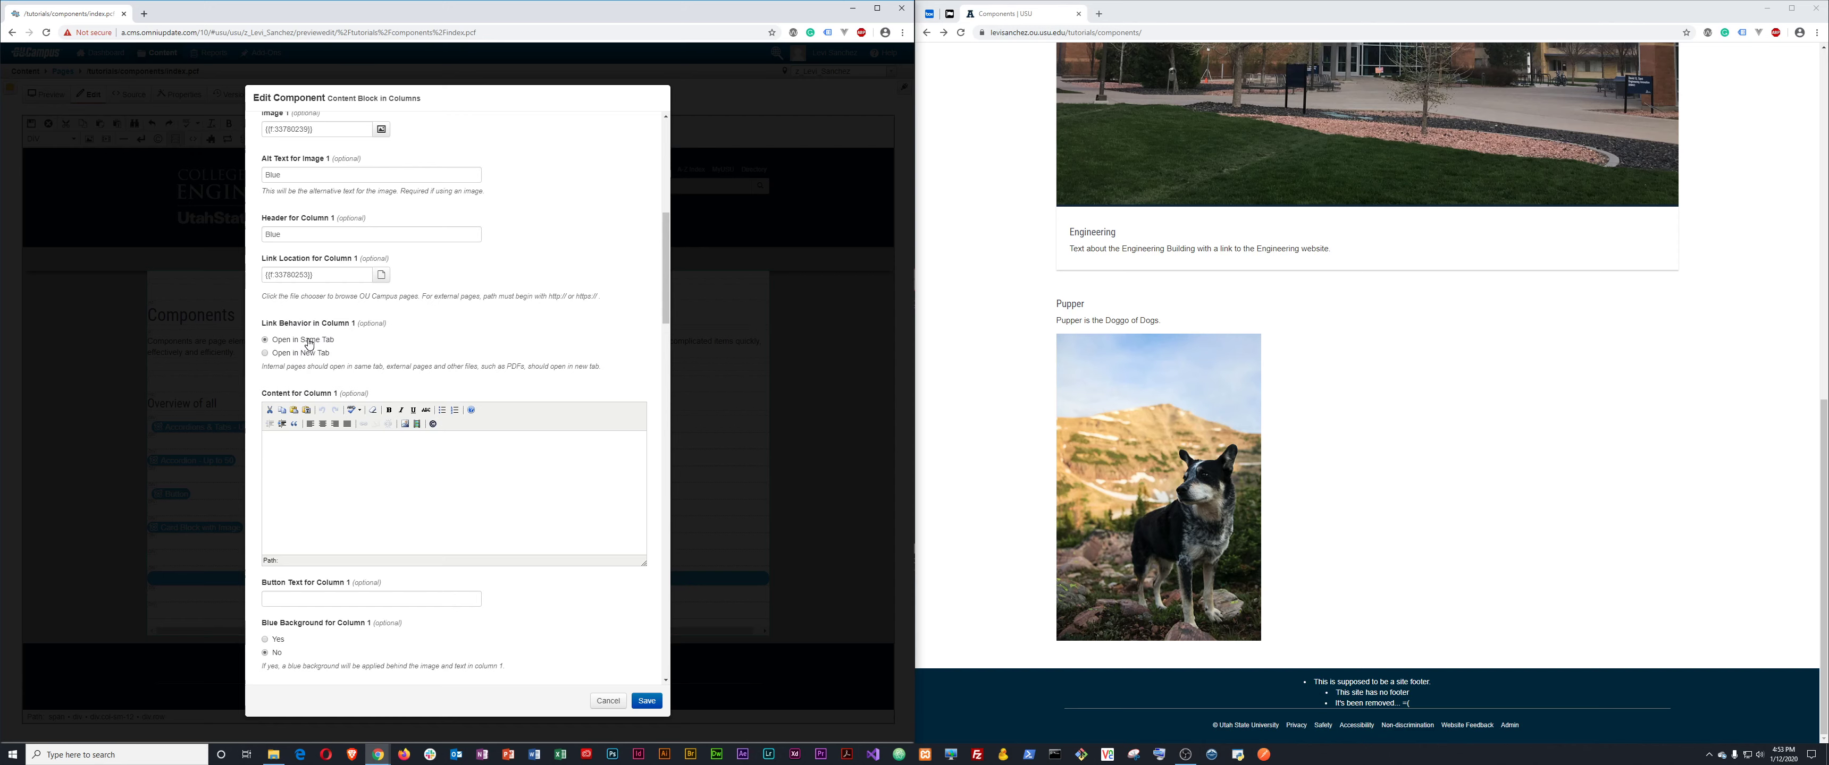
pyautogui.scroll(-3, 332, 457)
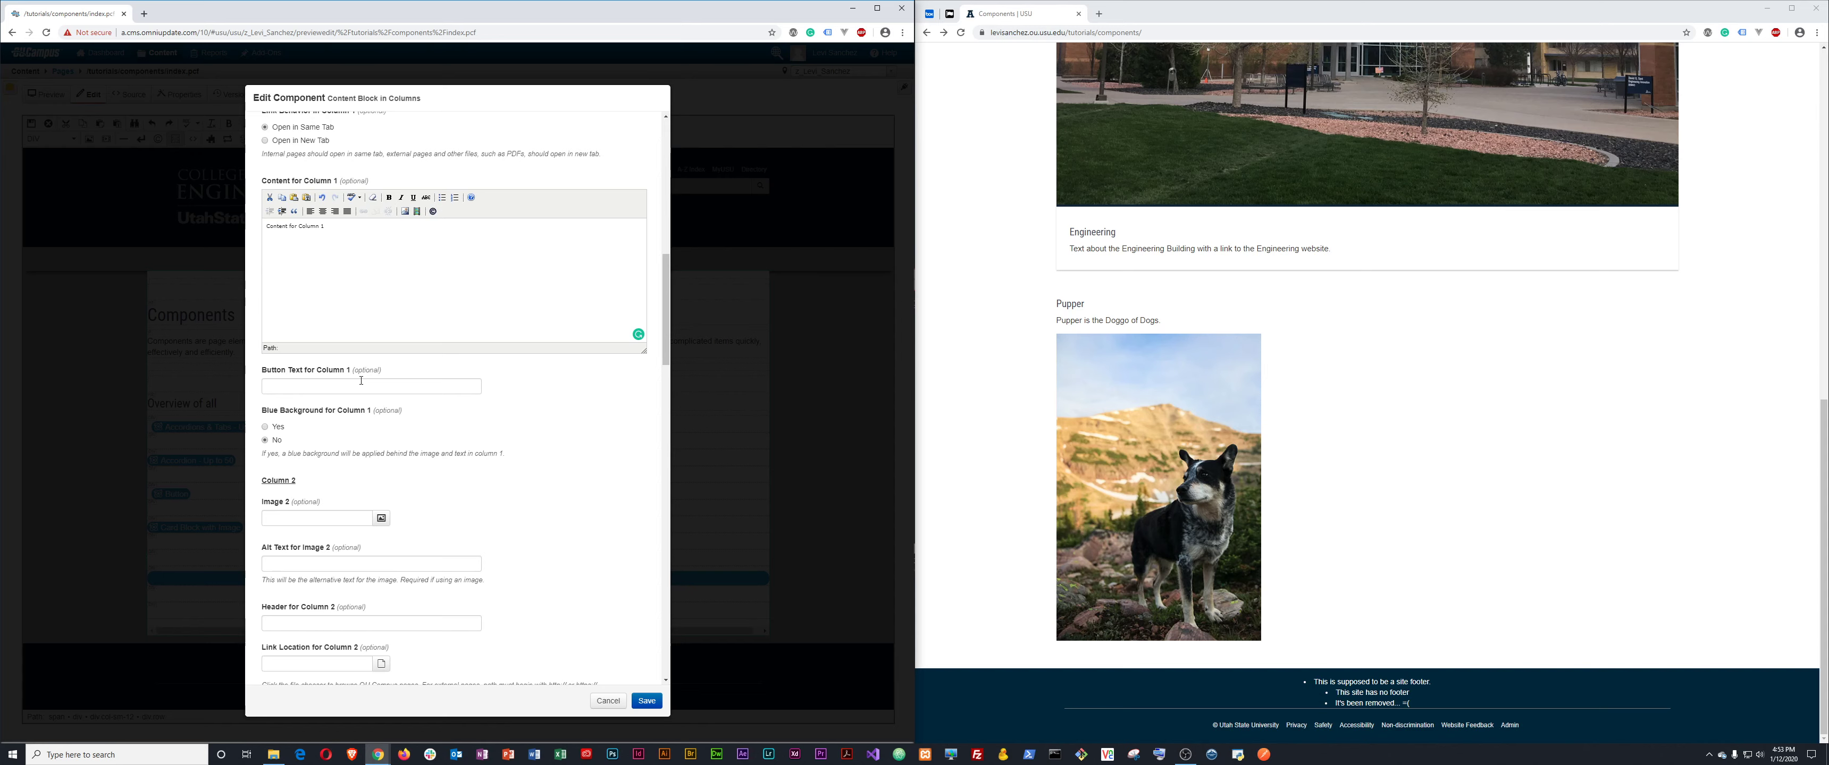
pyautogui.click(361, 386)
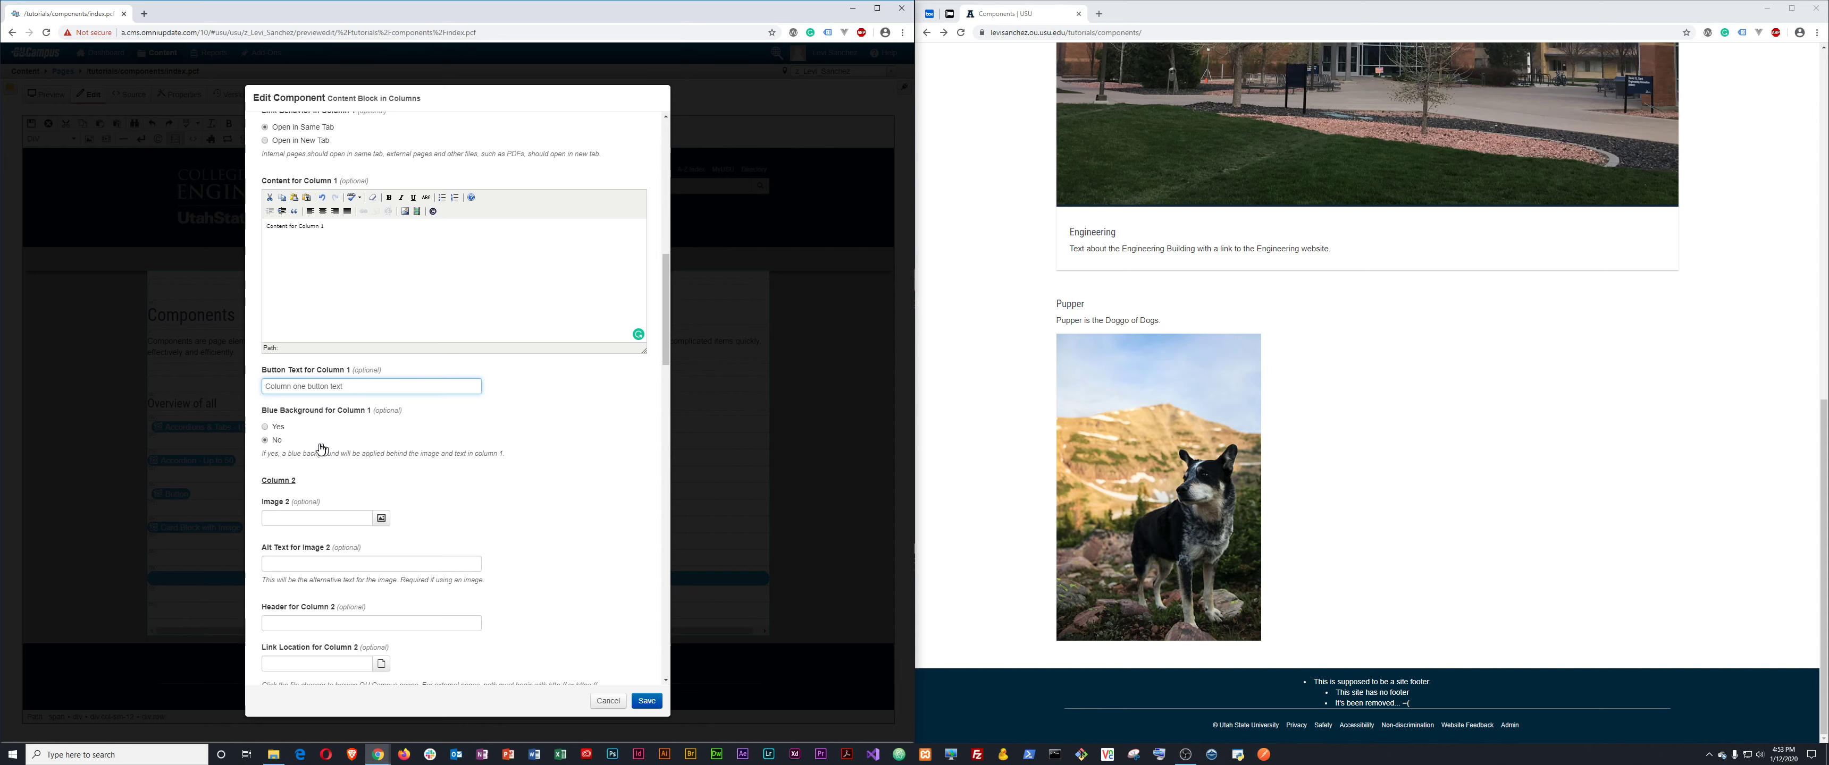
# Browse for Image 2 of column 2 and open the tutorials folder.
pyautogui.scroll(-1, 291, 433)
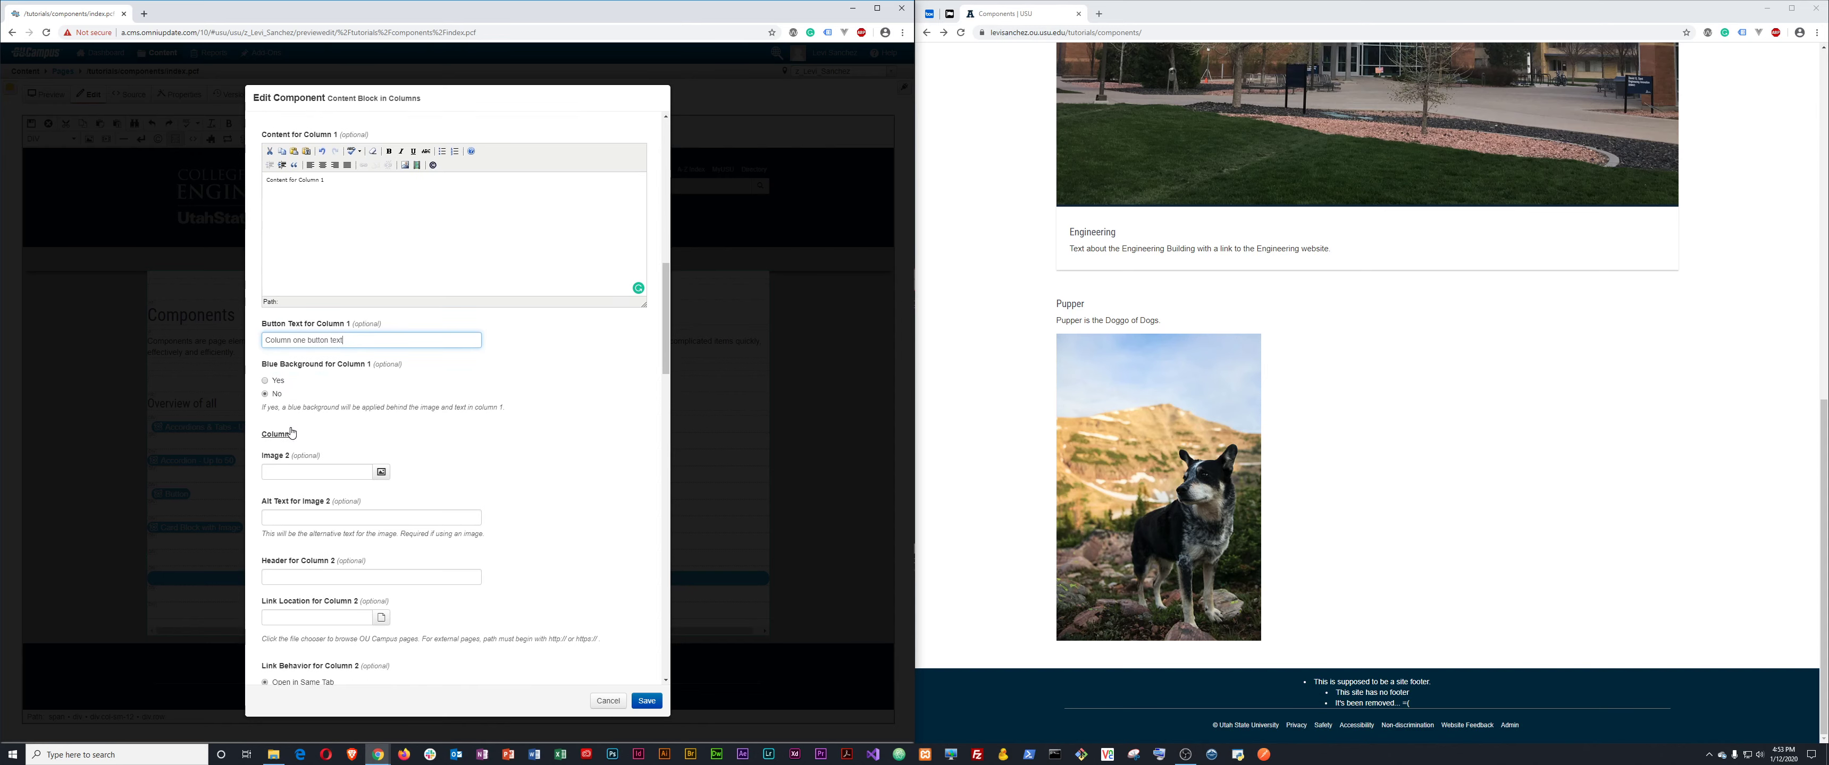
pyautogui.scroll(-2, 291, 434)
pyautogui.scroll(-2, 305, 369)
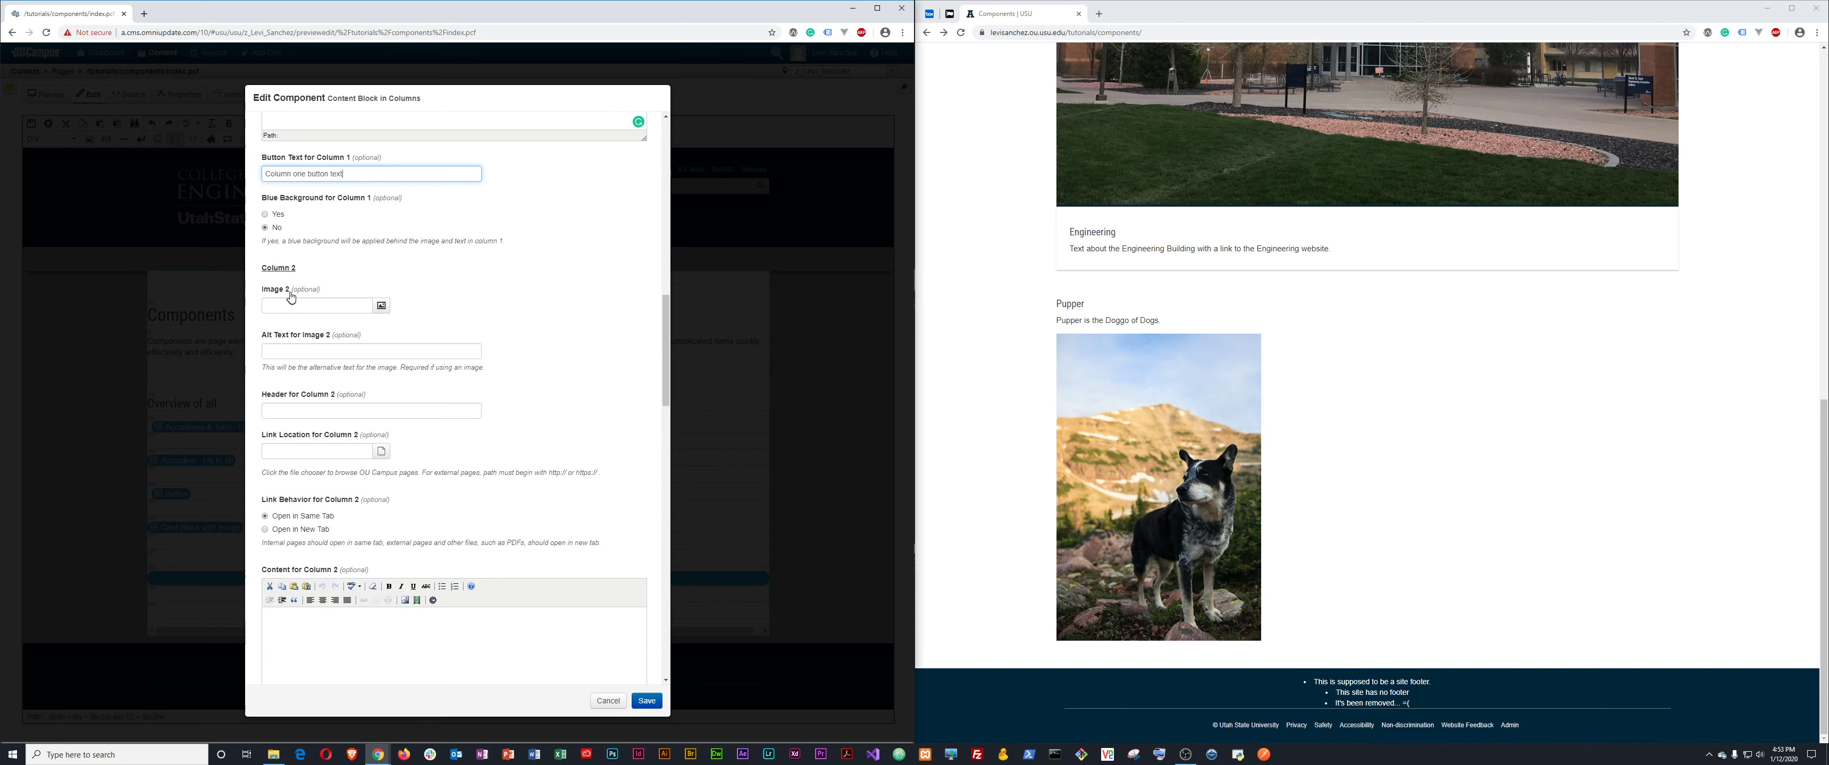
pyautogui.click(381, 305)
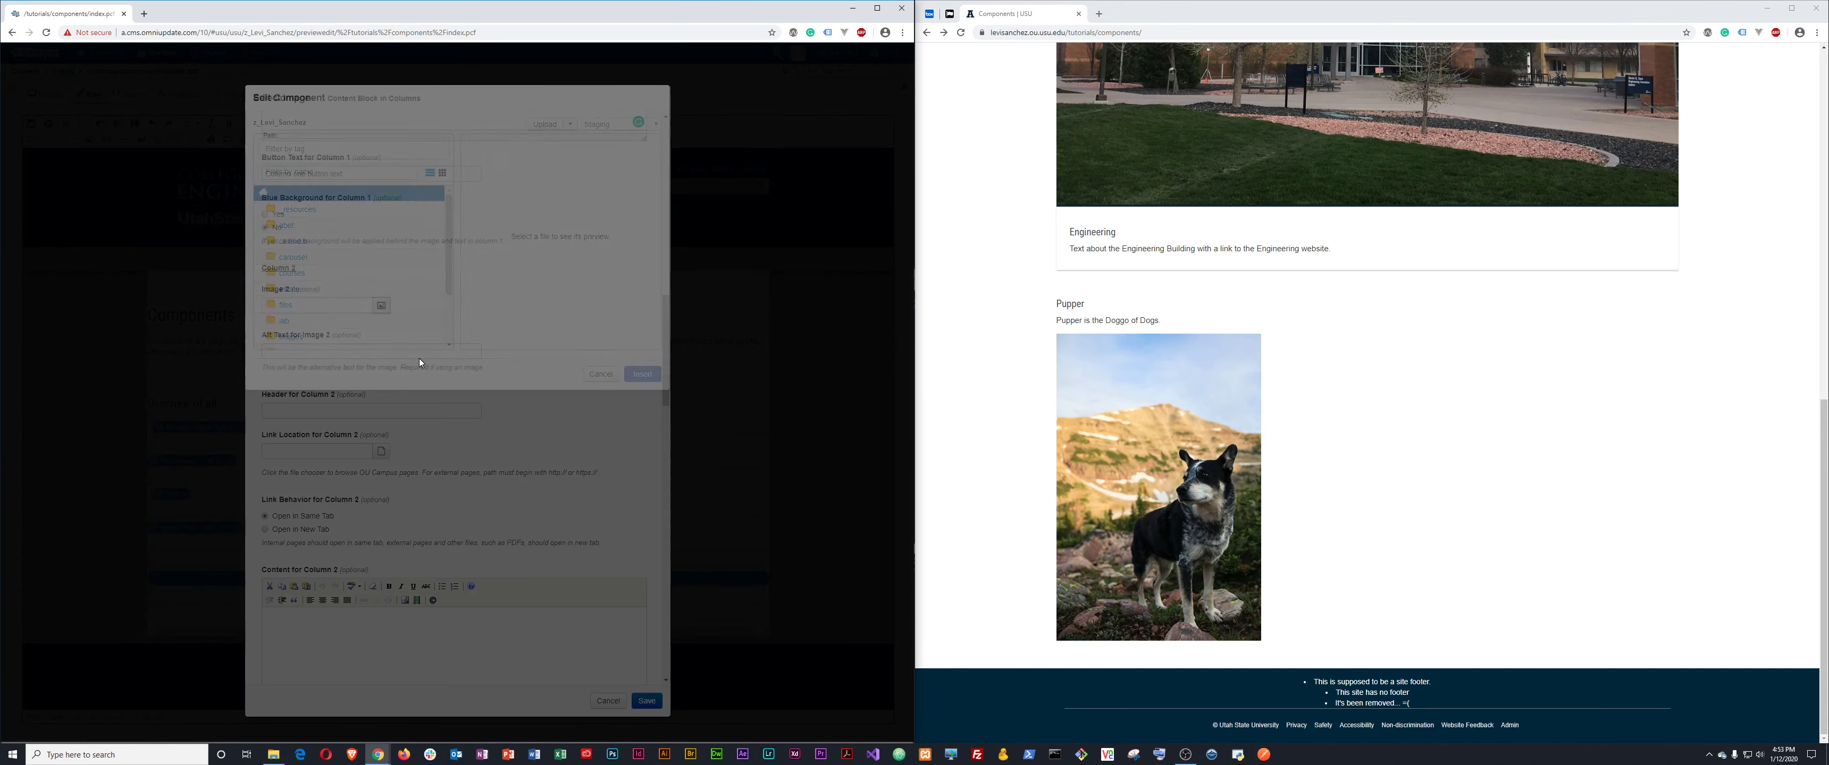
pyautogui.click(351, 171)
pyautogui.write('t')
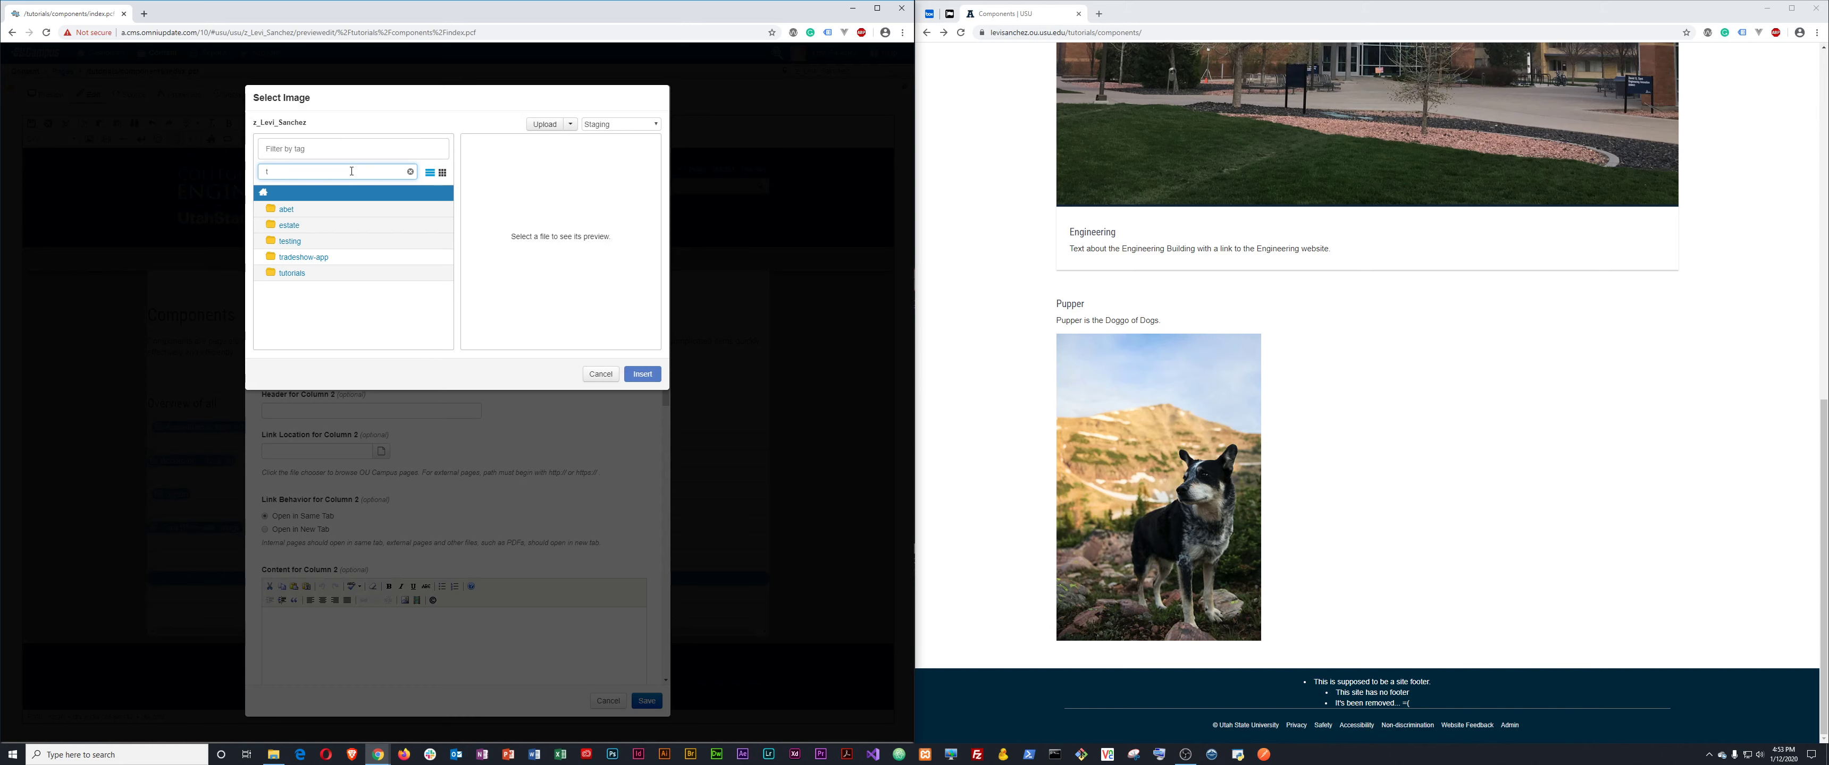
pyautogui.write('ut')
pyautogui.click(315, 211)
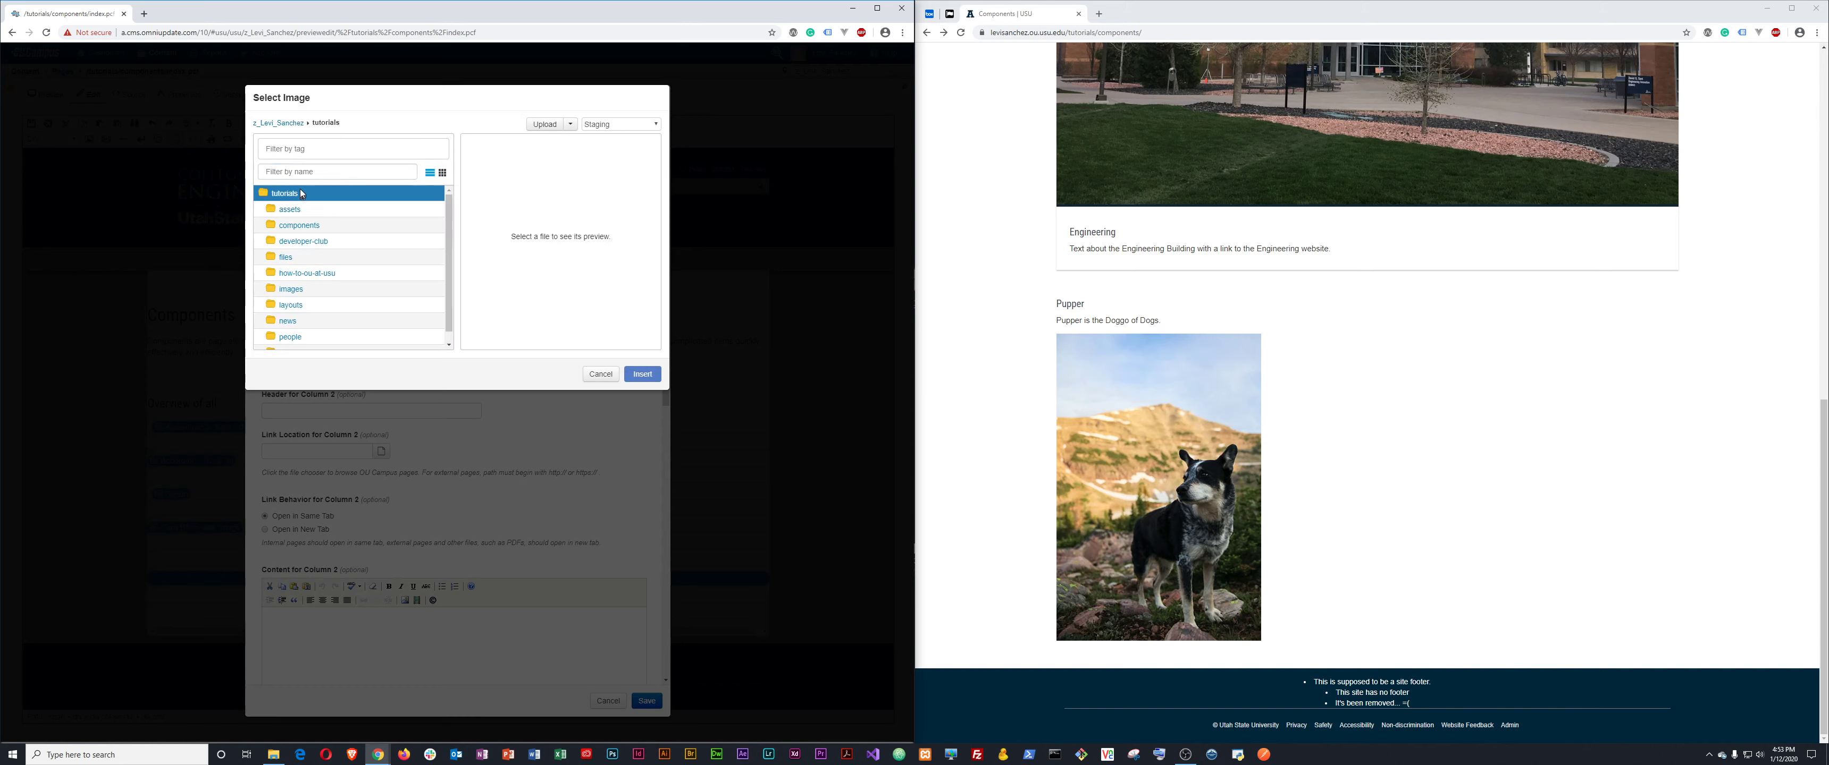
# Set Image 2 to red-400x300.jpg from the tutorials/images/news/thumbnails folder.
pyautogui.click(309, 174)
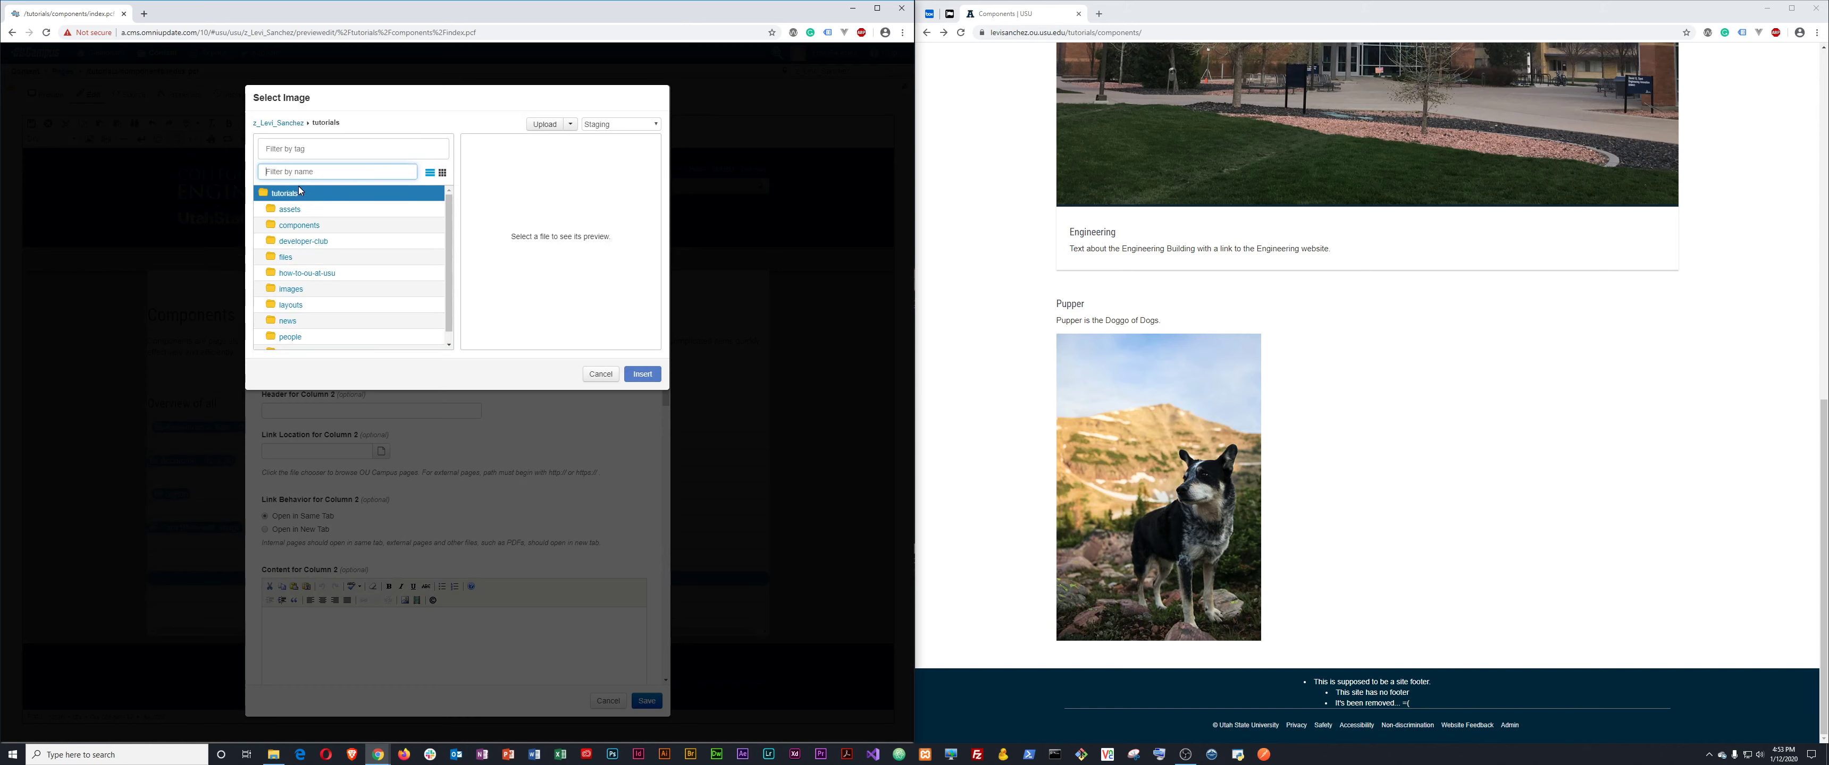
pyautogui.write('ima')
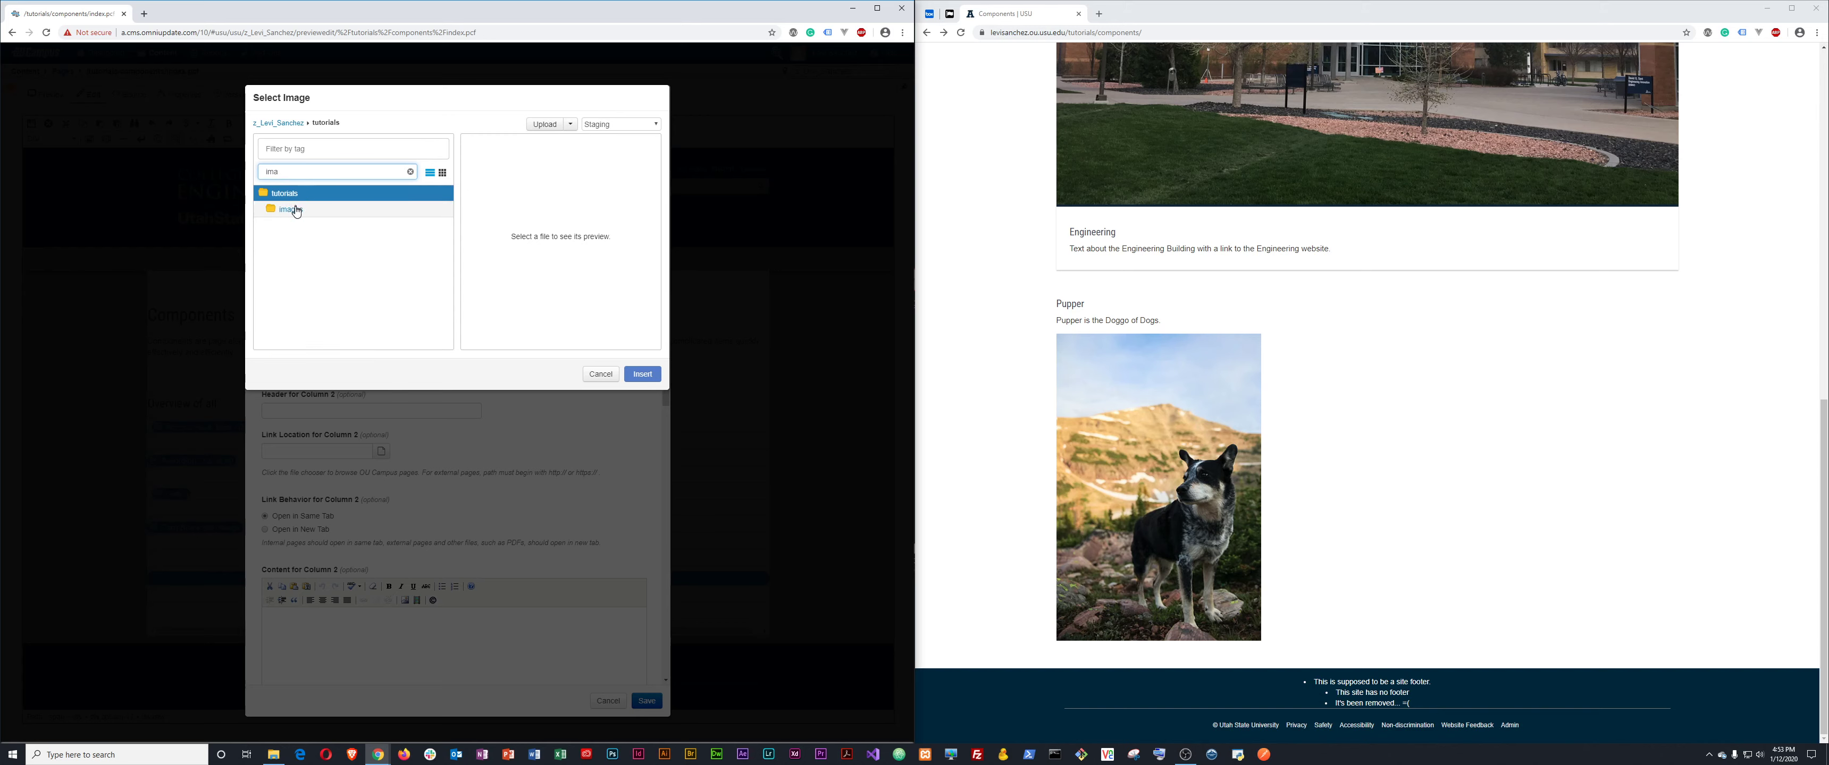
pyautogui.click(296, 211)
pyautogui.click(293, 242)
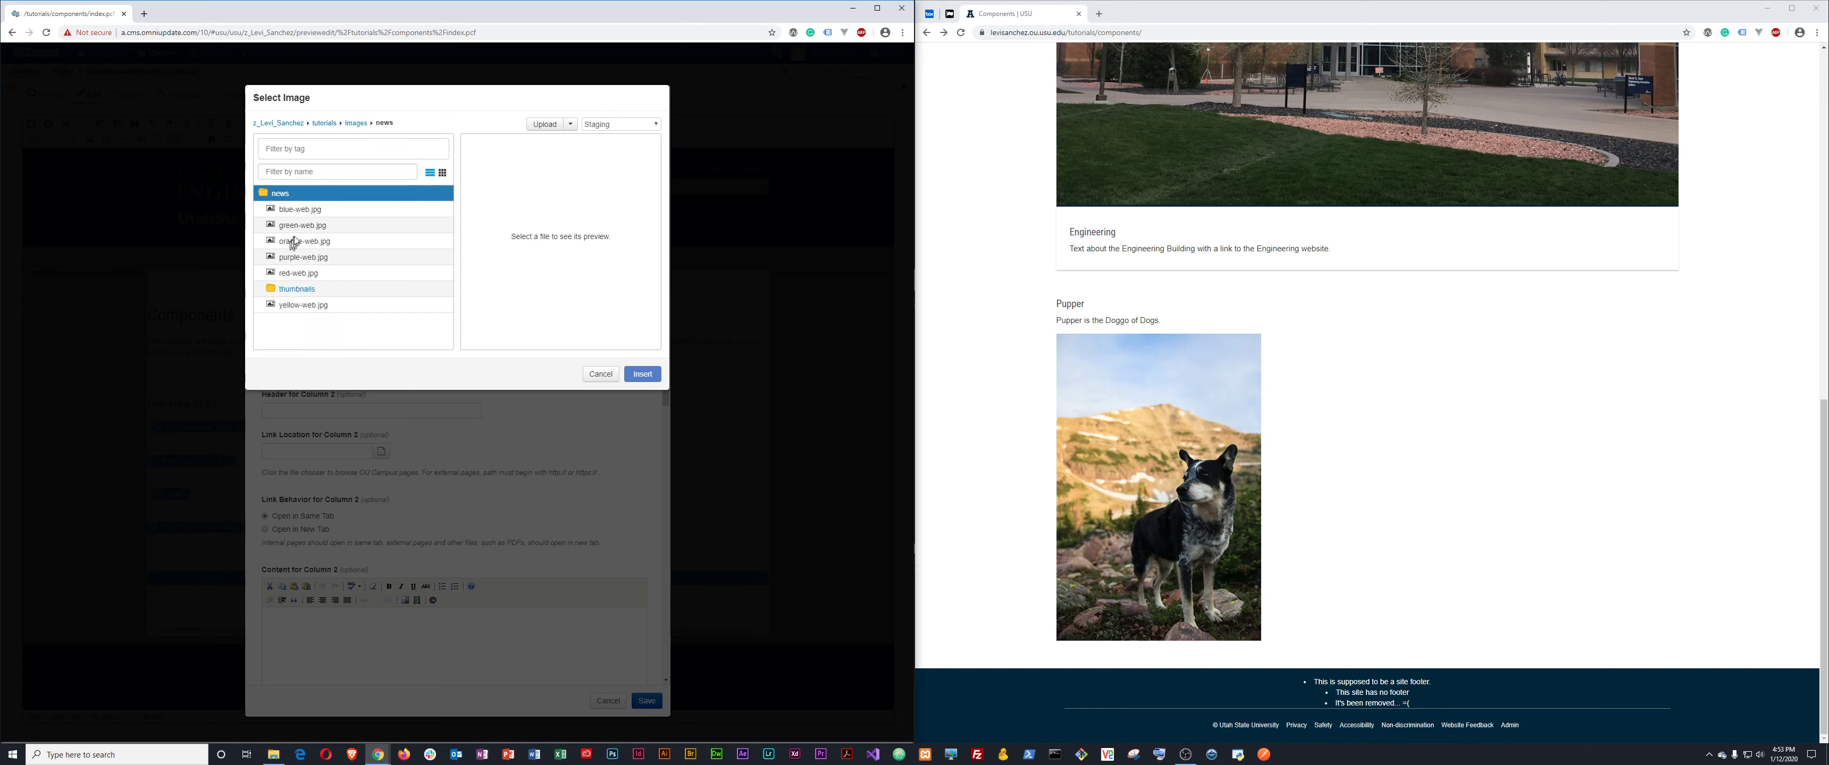
pyautogui.click(299, 273)
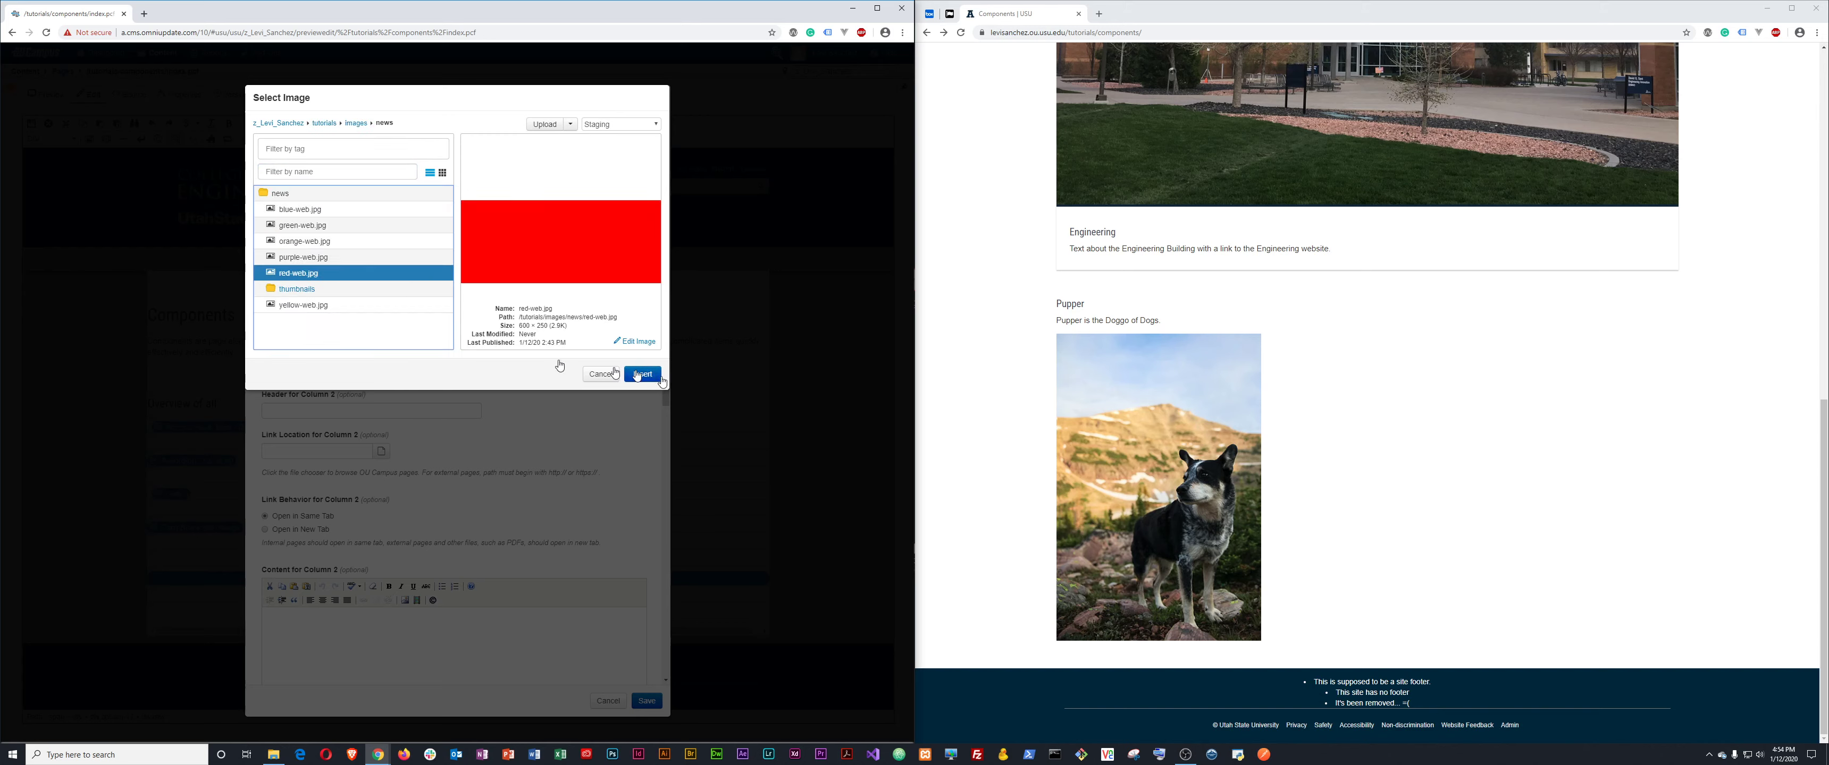
pyautogui.click(296, 290)
pyautogui.click(299, 277)
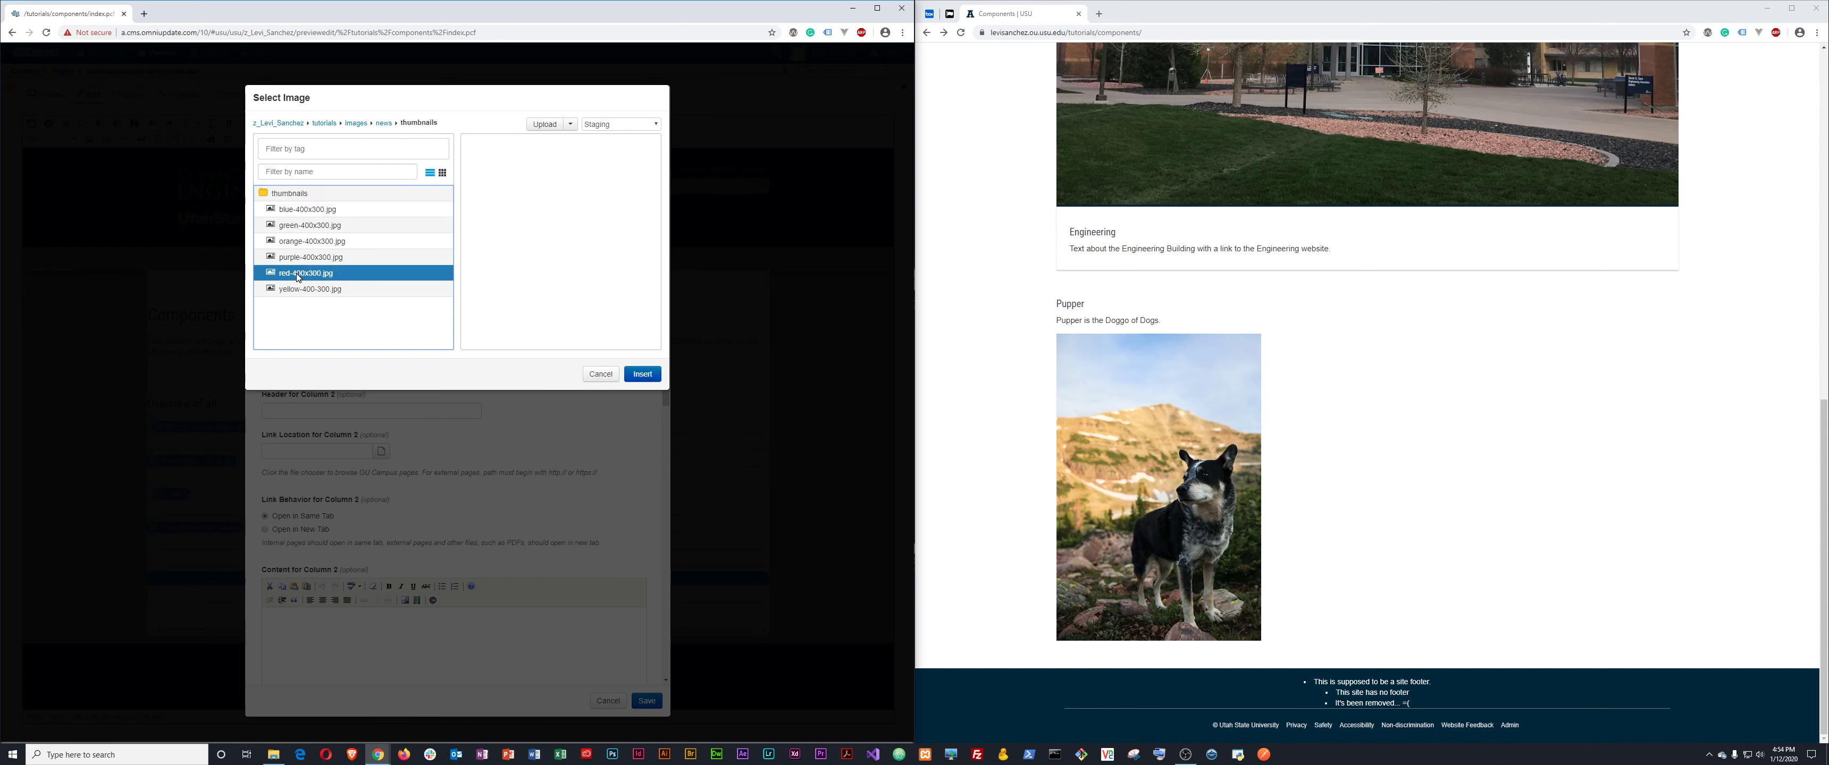
pyautogui.click(654, 376)
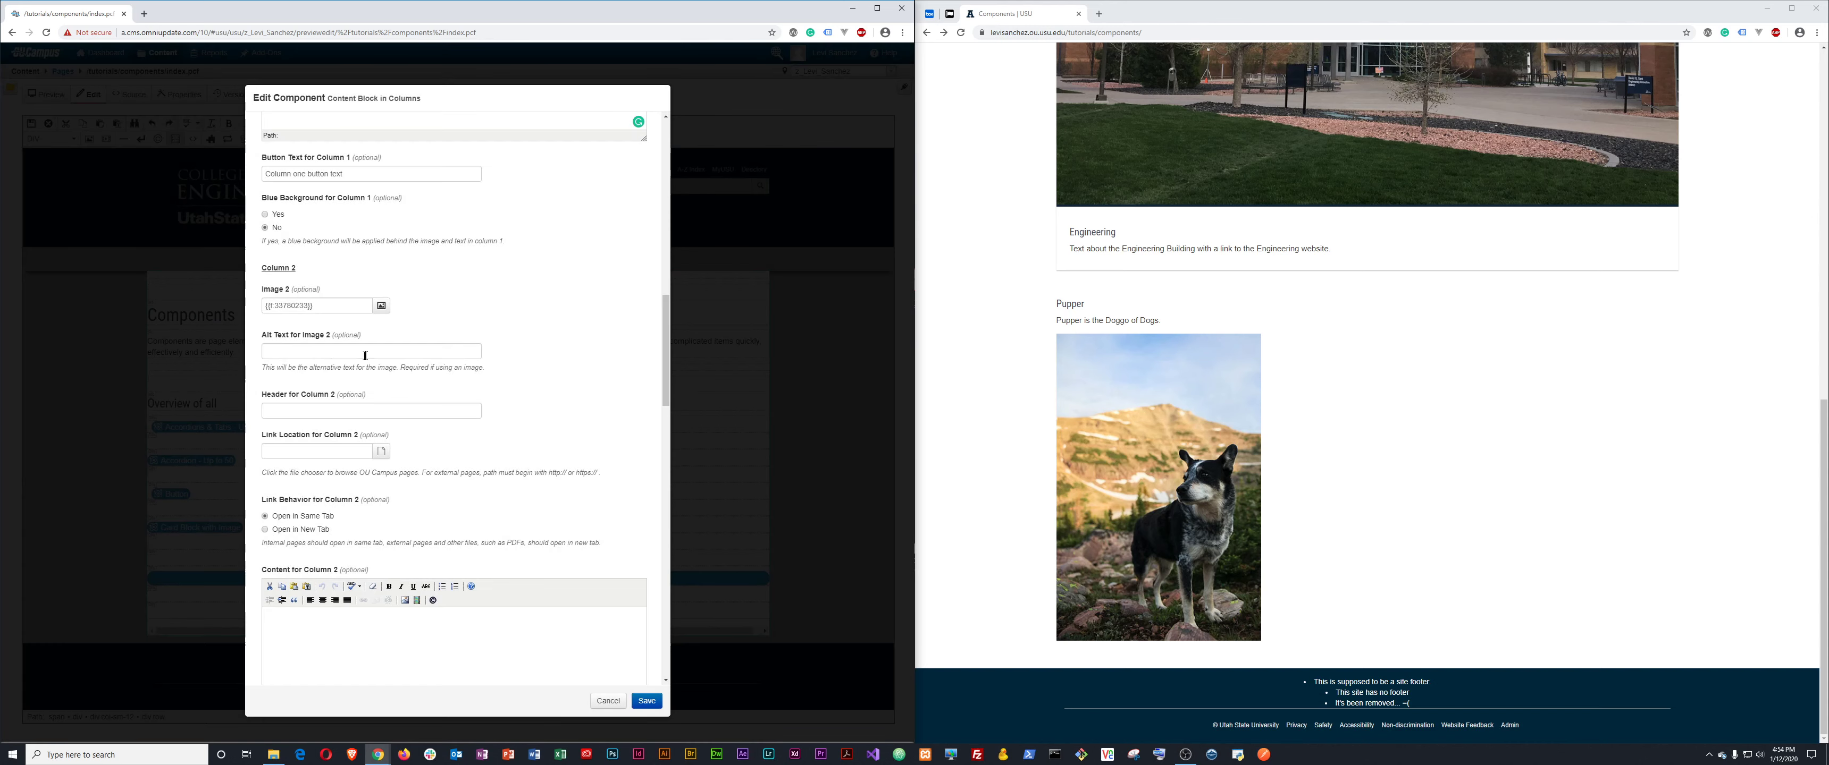
# Give Image 2 the alt text "Red" and column 2 the header "Red story".
pyautogui.click(359, 351)
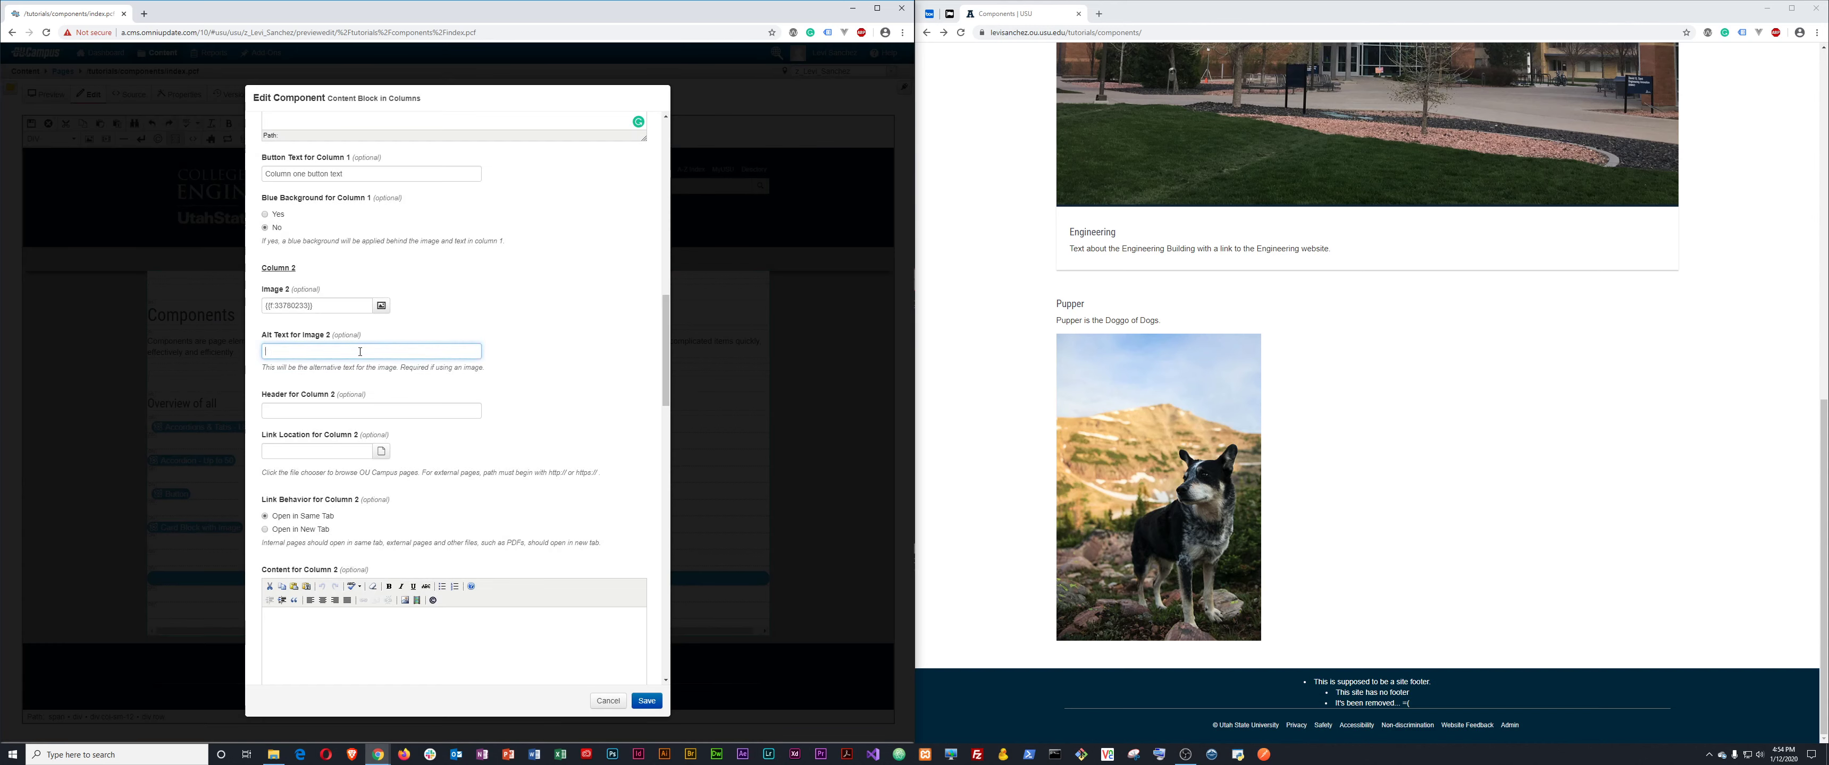
pyautogui.press('Tab')
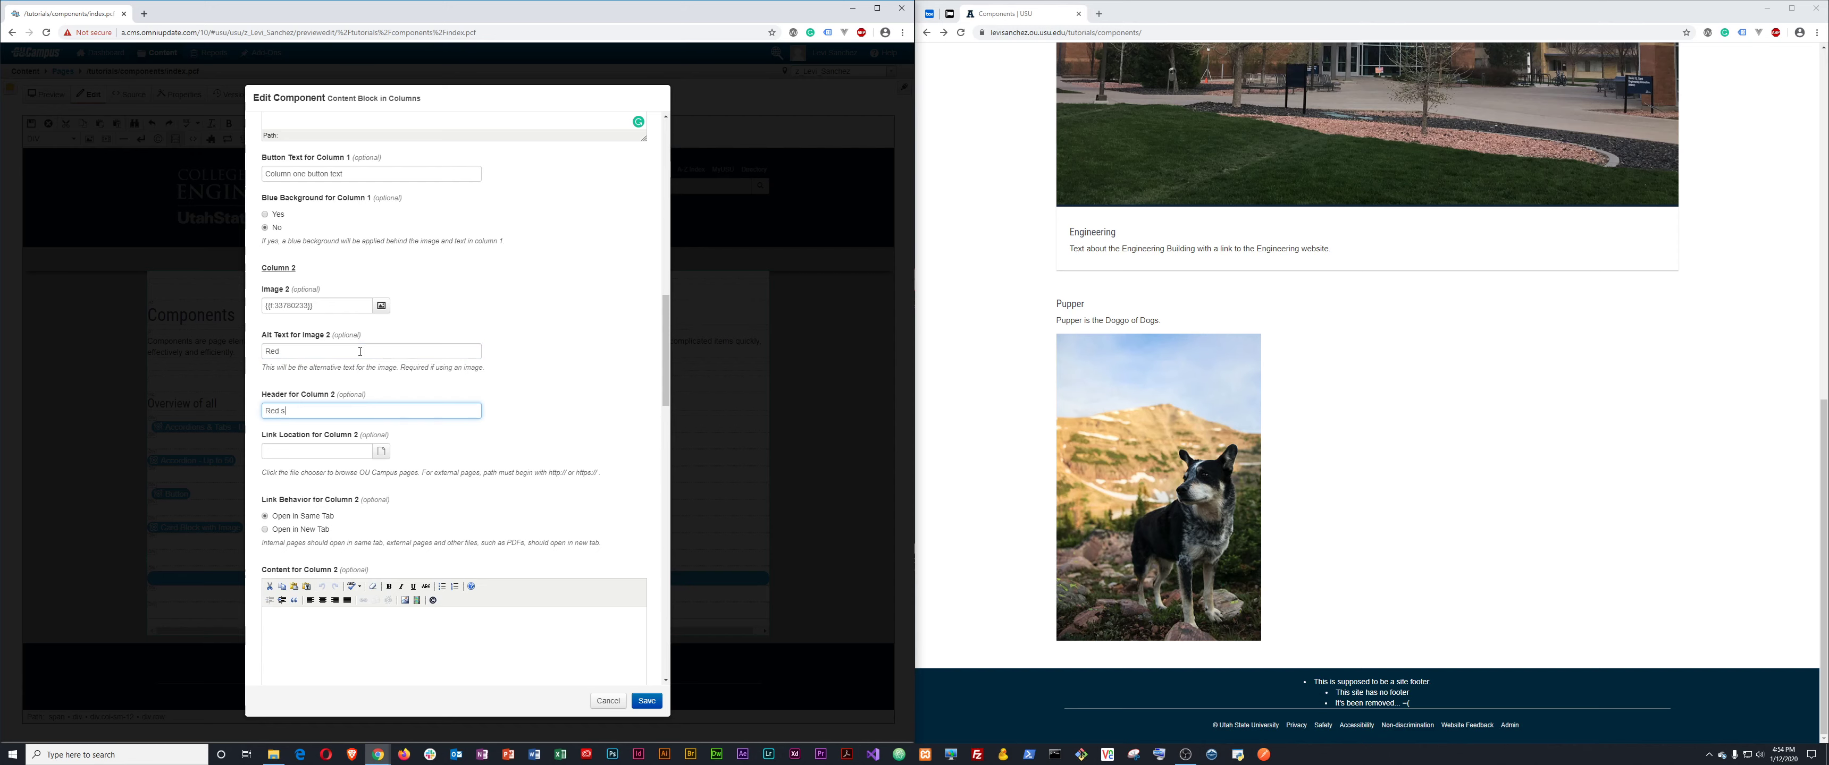
pyautogui.write('Red story')
pyautogui.press('Tab')
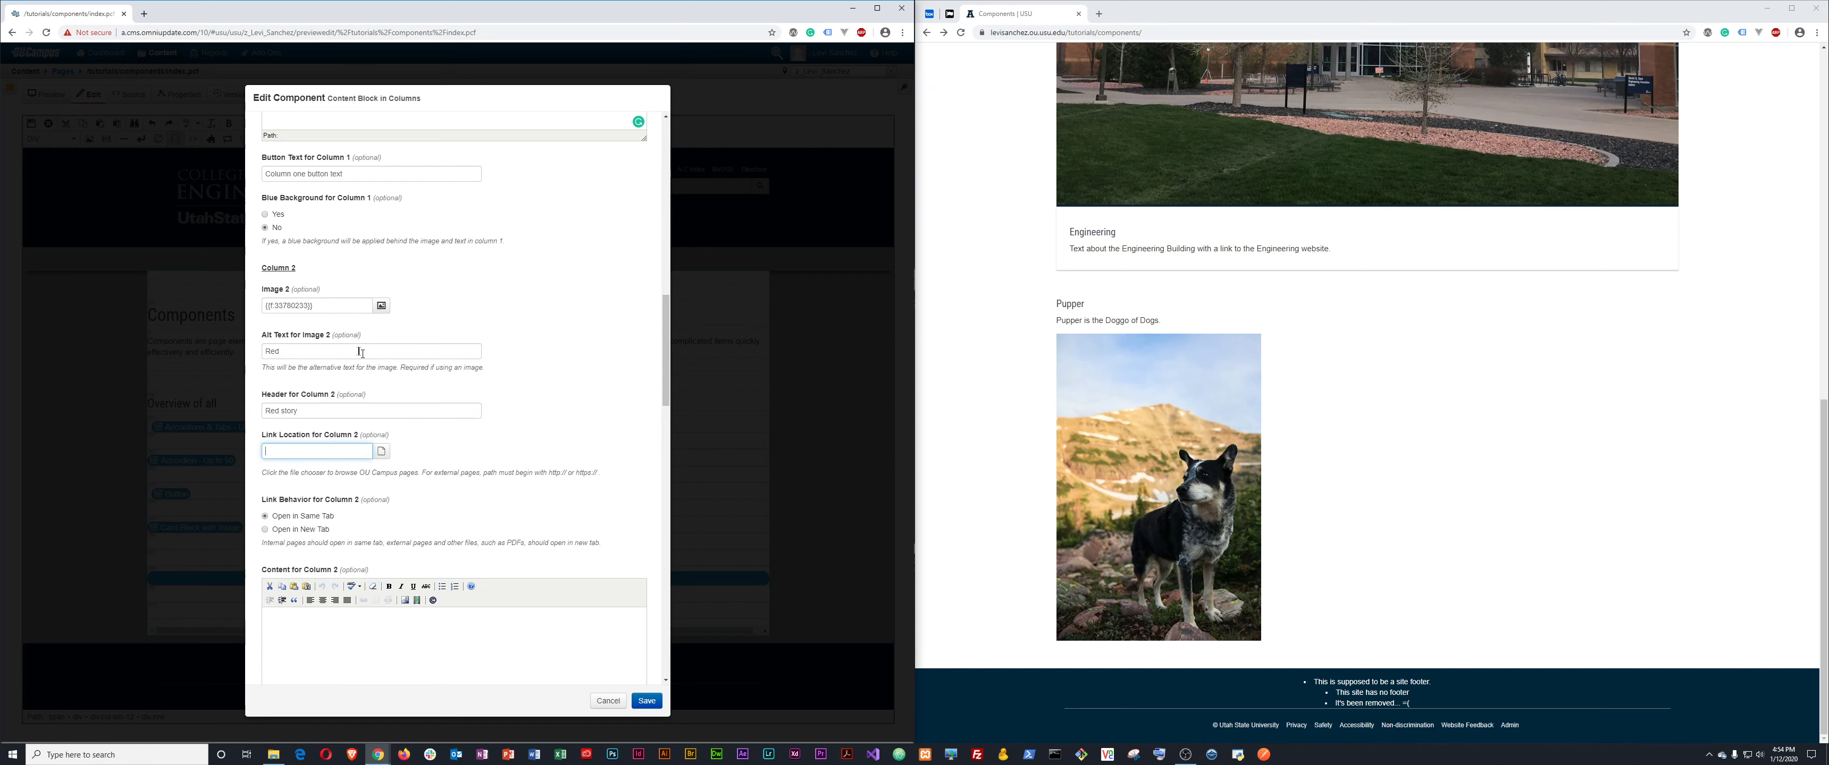
# Browse for the column 2 link location and open the tutorials/news/main-feed/2020 folder.
pyautogui.click(381, 451)
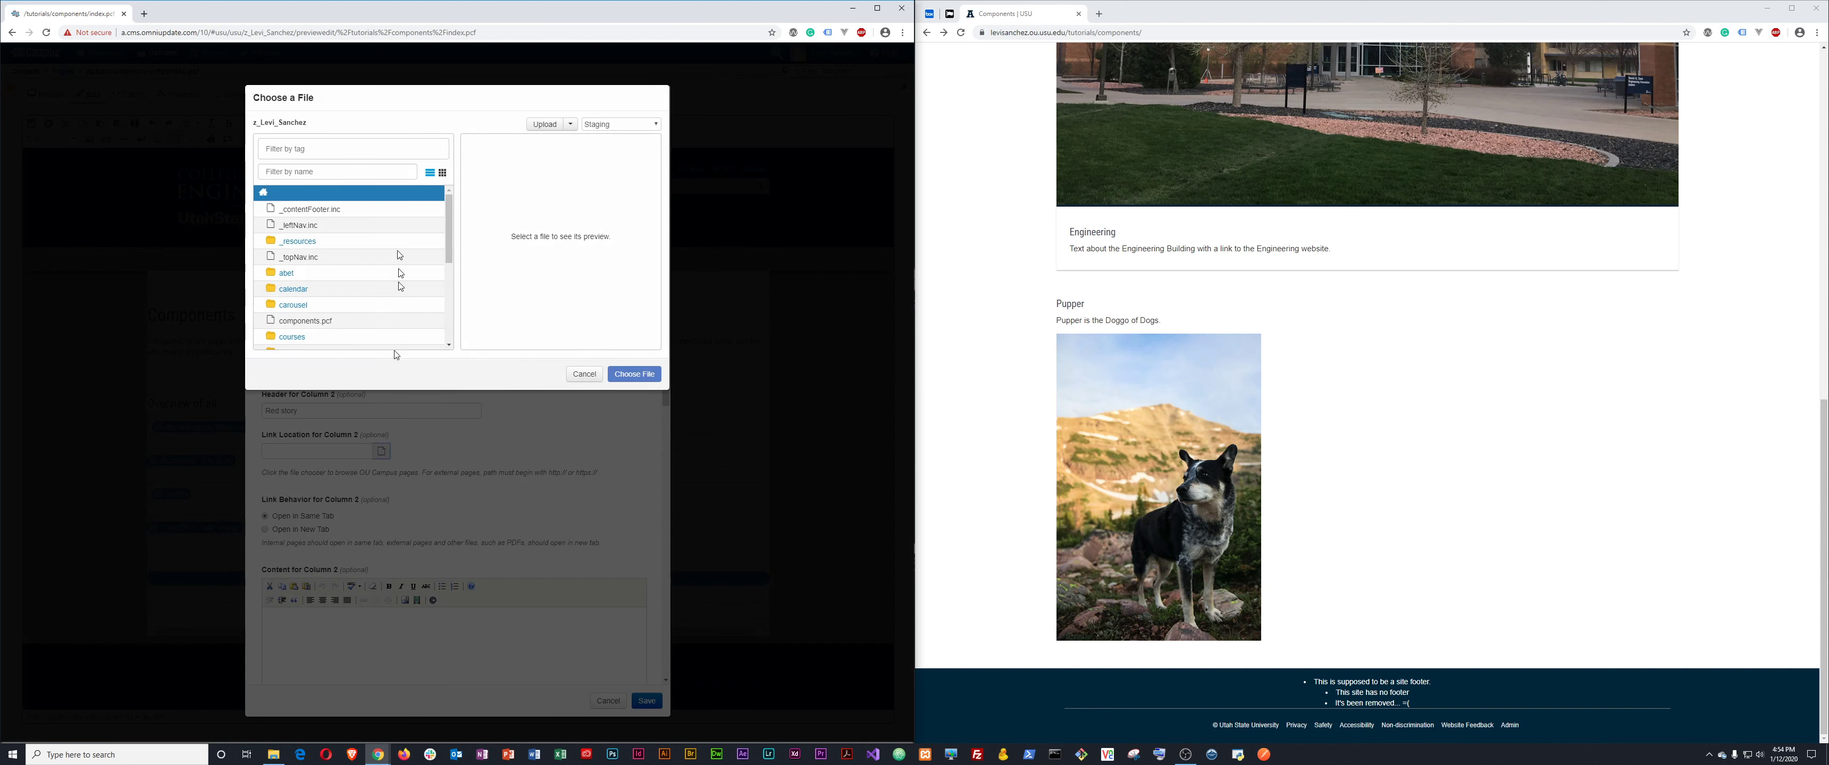
pyautogui.click(351, 172)
pyautogui.write('tut')
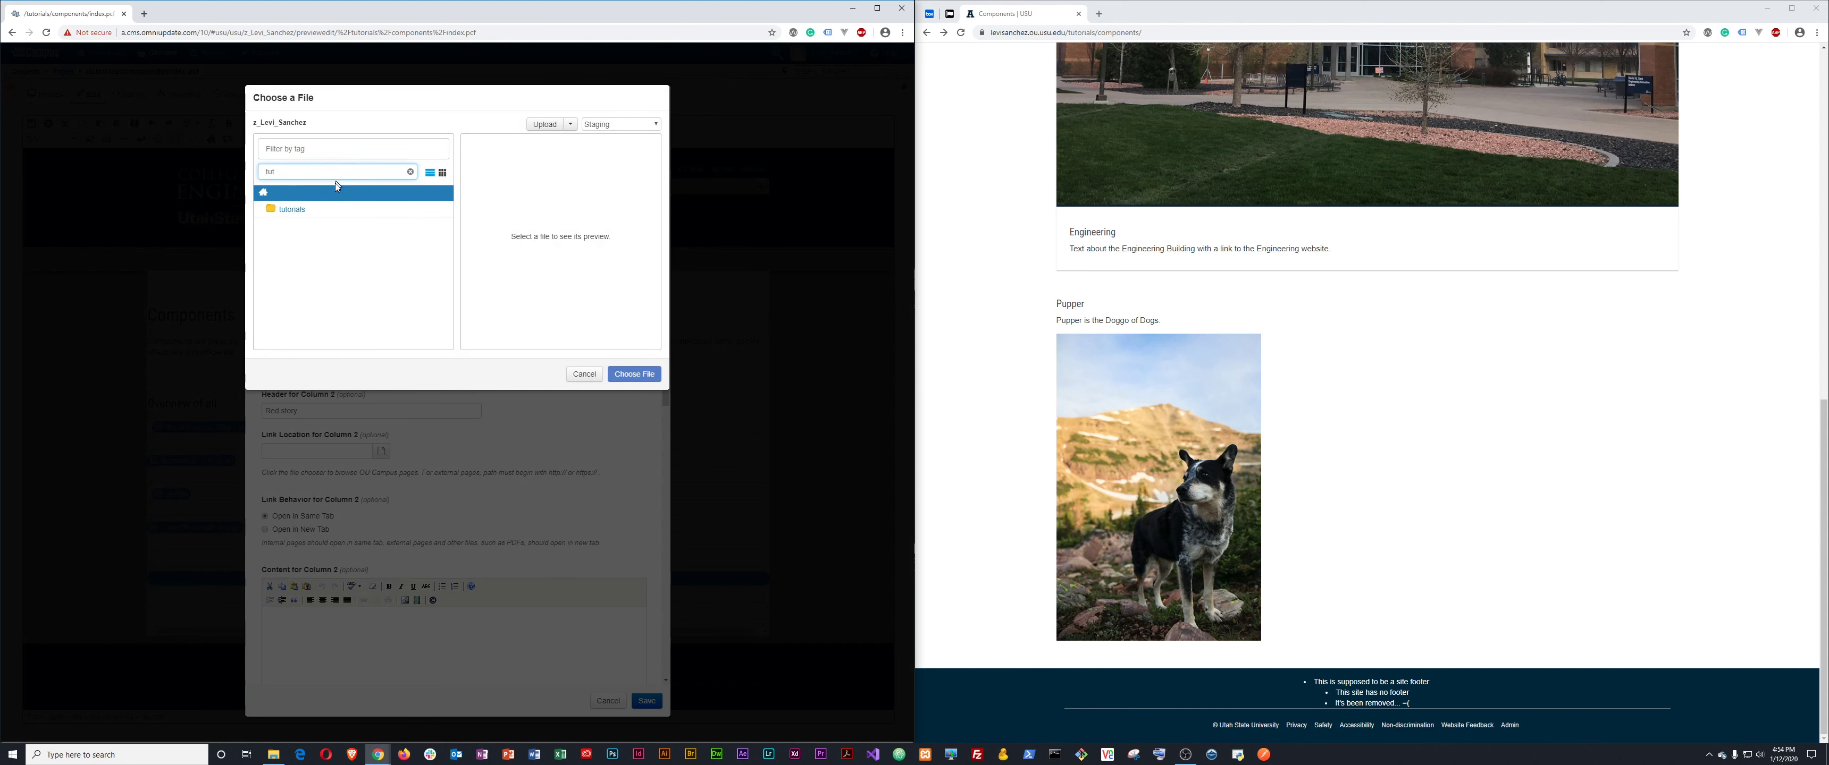
pyautogui.click(291, 210)
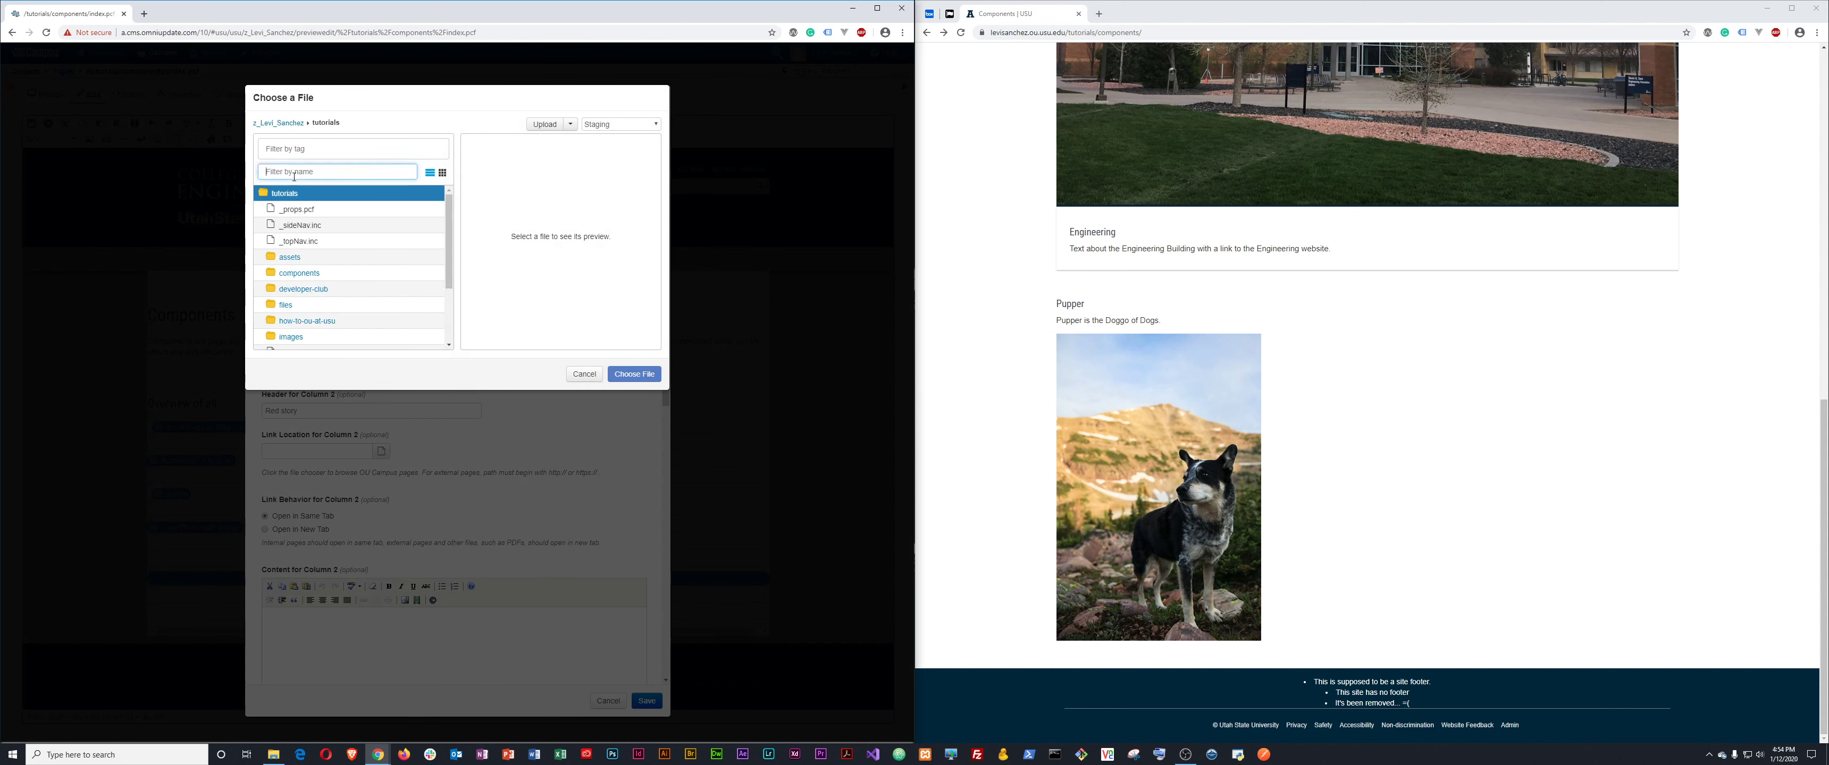
pyautogui.write('news')
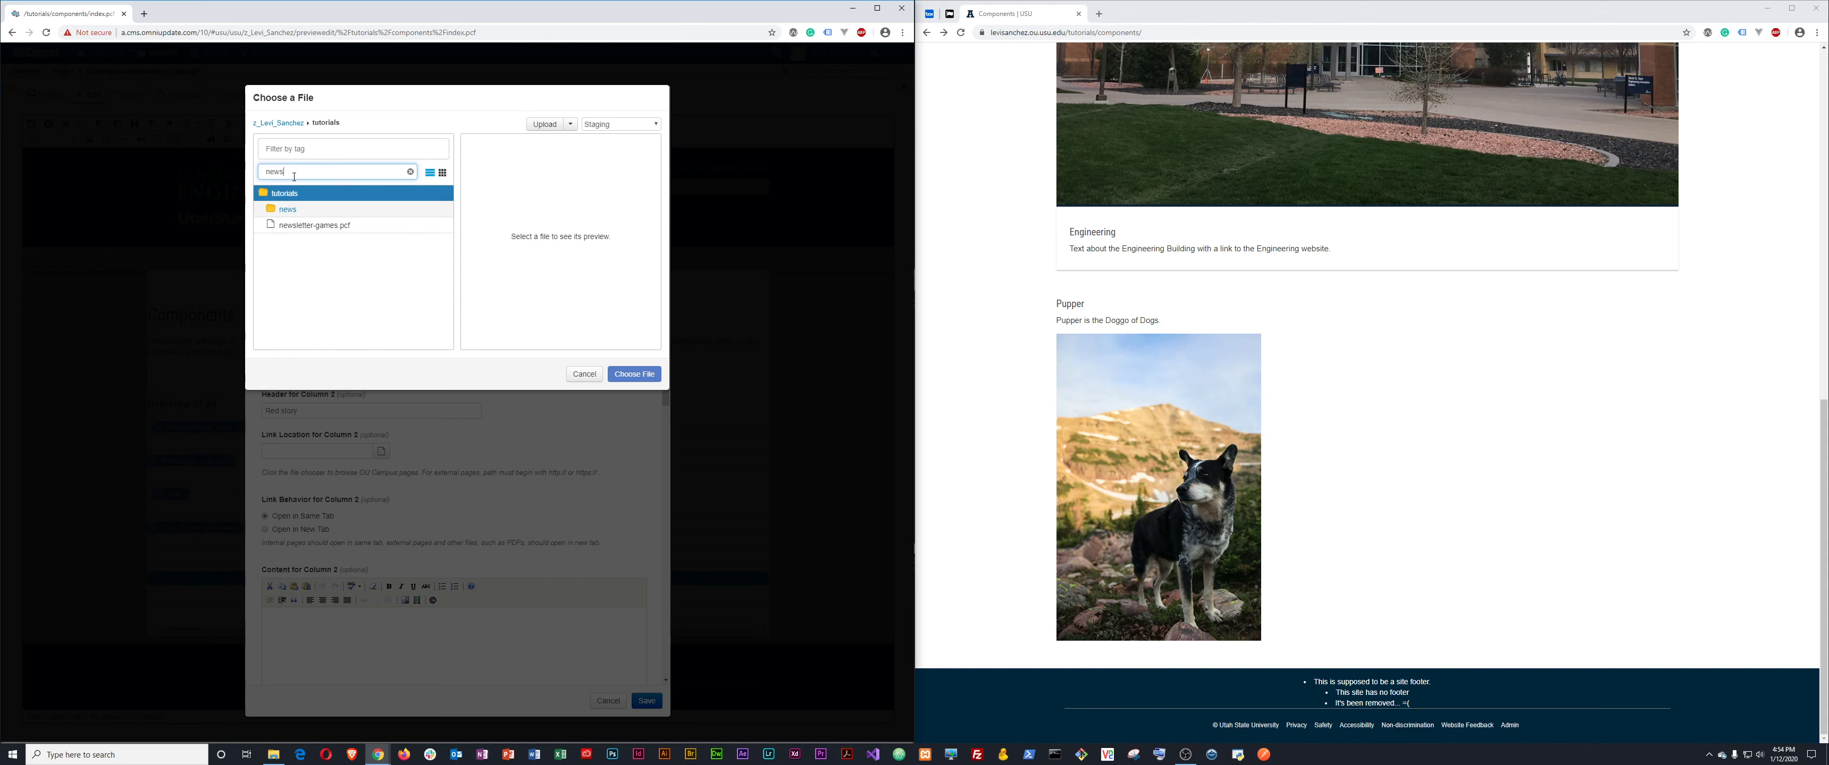
pyautogui.click(286, 212)
pyautogui.click(289, 210)
pyautogui.click(291, 210)
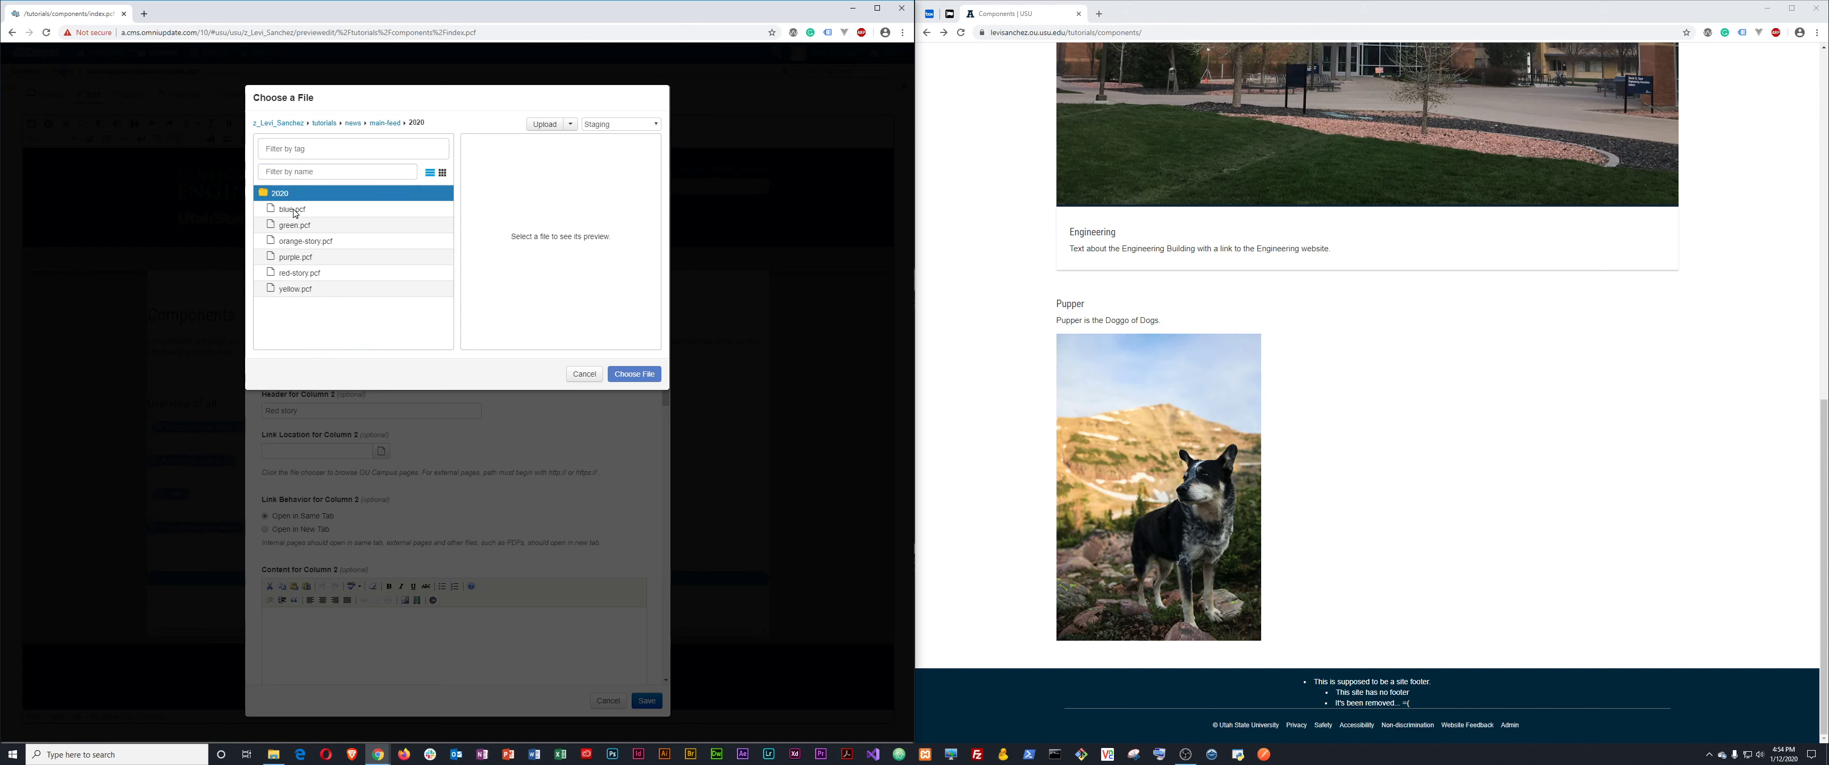
# Link column 2 to the red-story.pcf page, using red-story.php as the publish product.
pyautogui.click(296, 274)
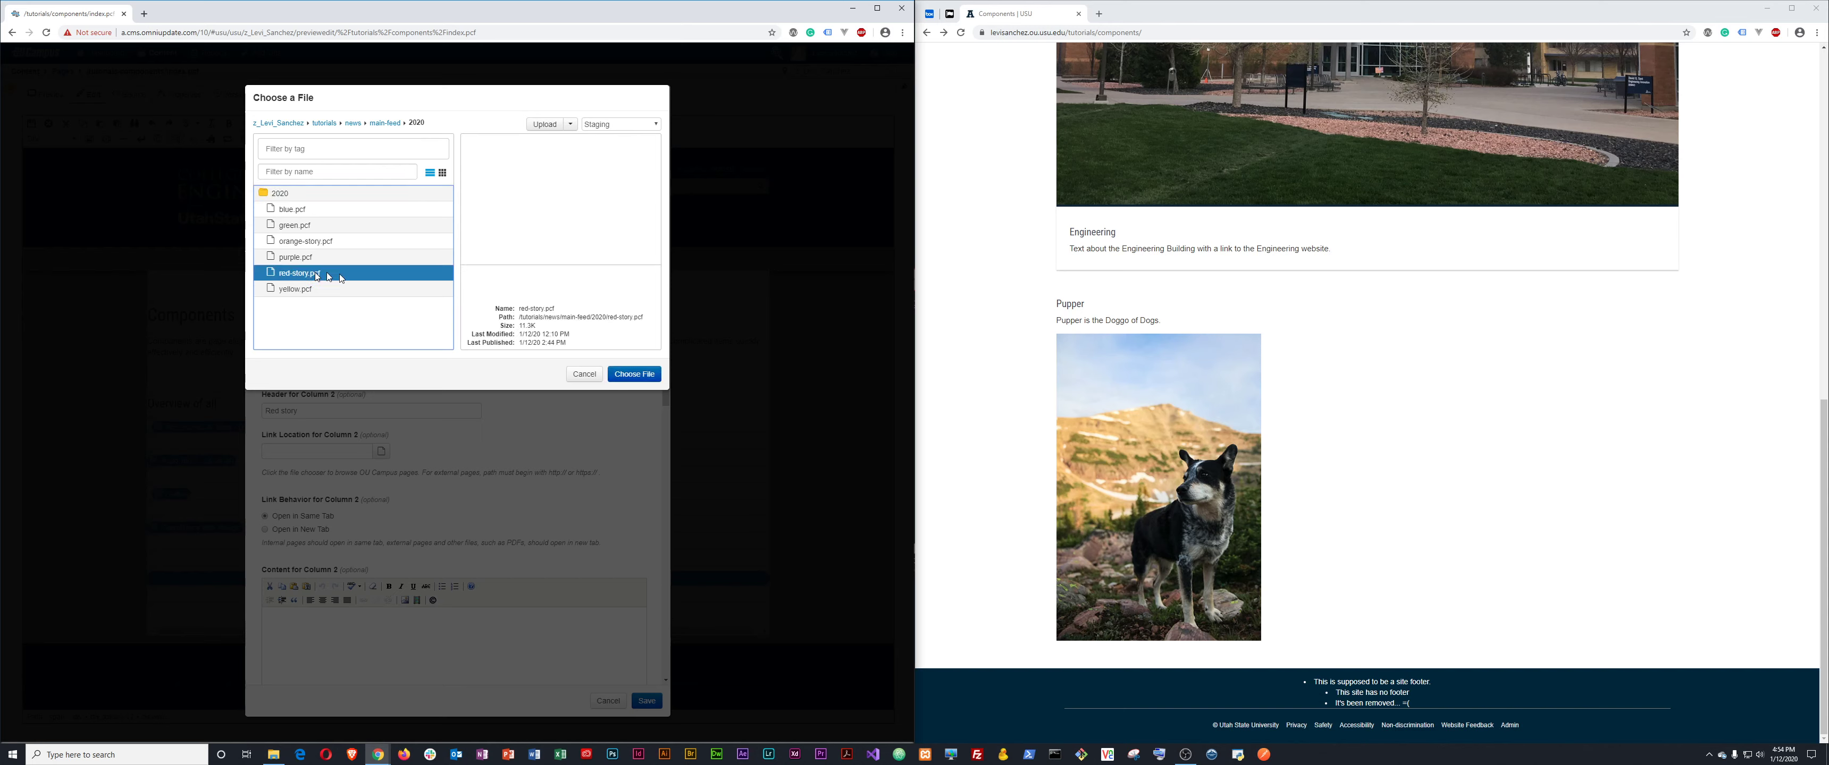
pyautogui.click(634, 374)
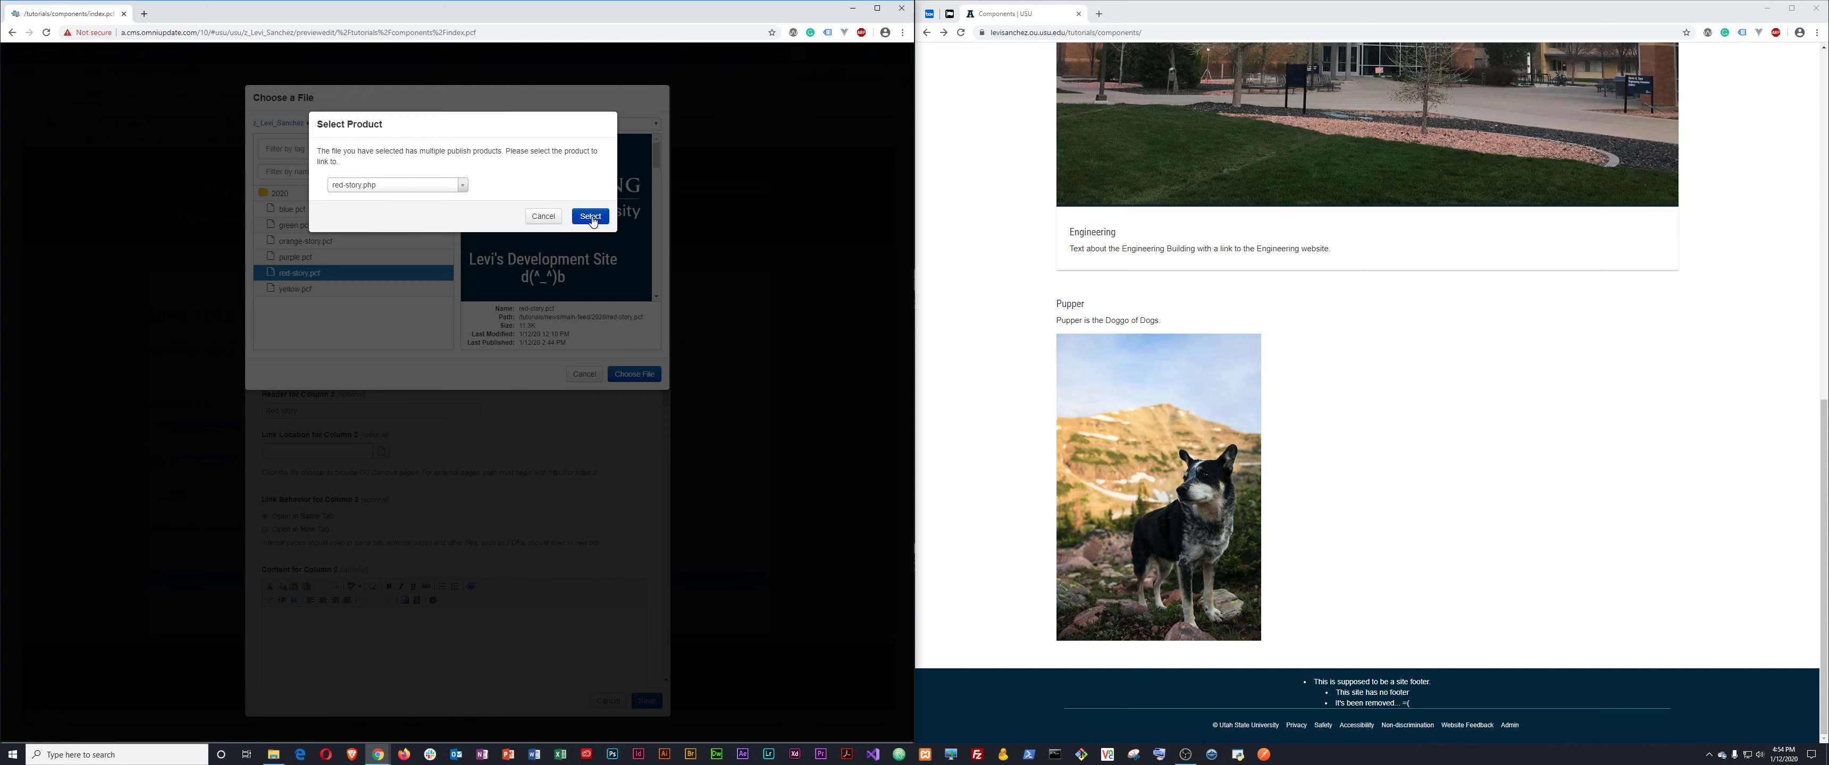
pyautogui.click(459, 188)
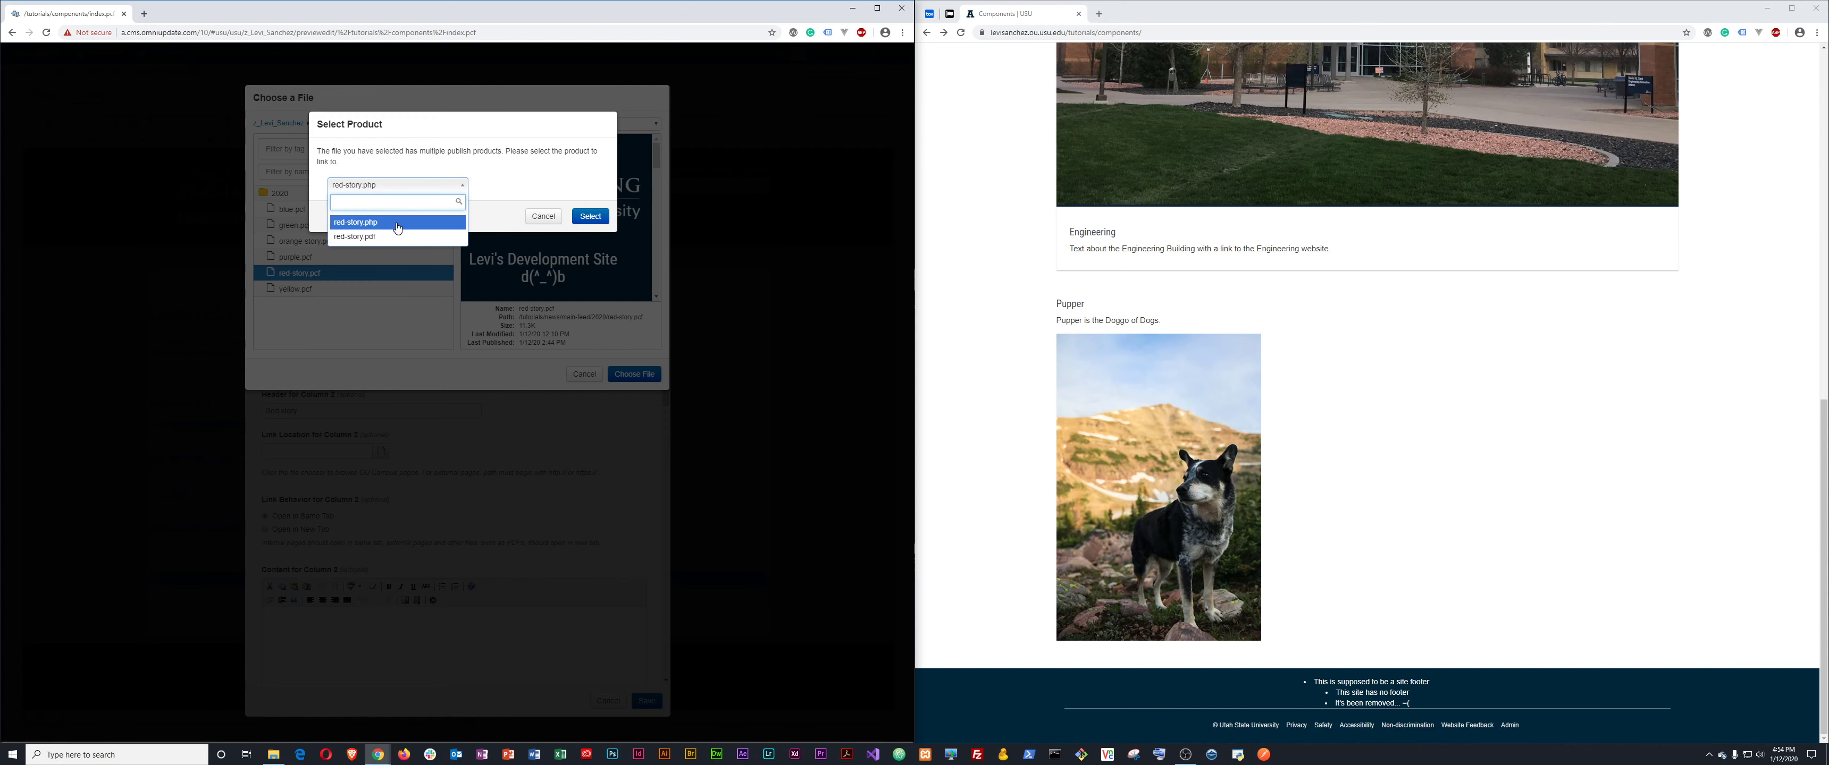
pyautogui.click(397, 222)
pyautogui.click(590, 217)
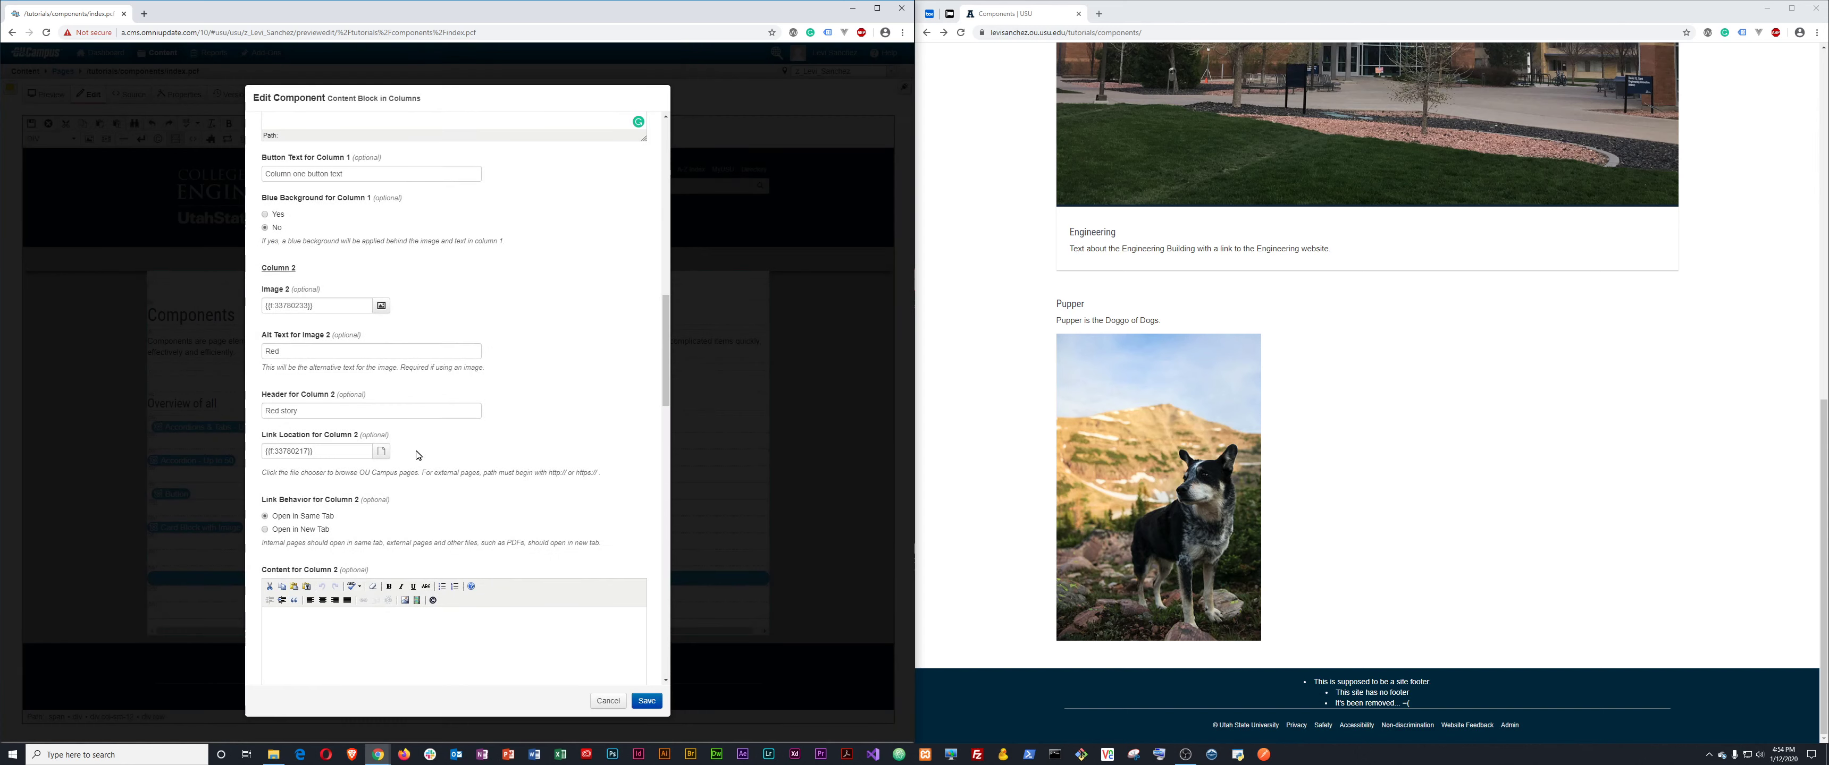
# Set the column 2 link to open in a new tab and enter the content "Red is Two", leaving the button text empty.
pyautogui.scroll(-4, 432, 473)
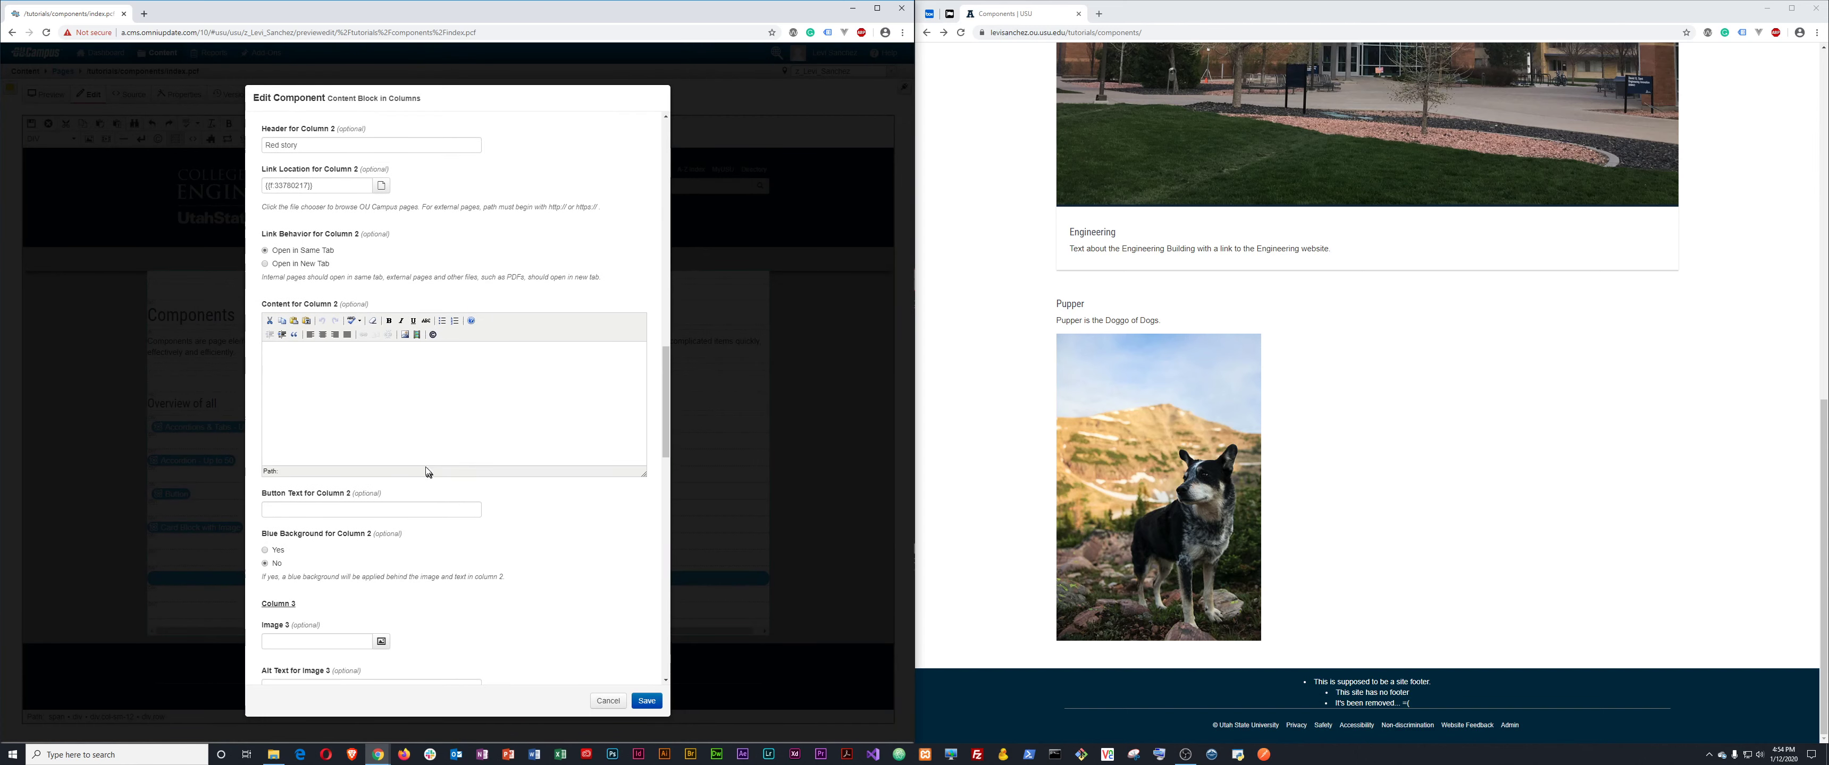
pyautogui.click(309, 266)
pyautogui.scroll(-2, 375, 433)
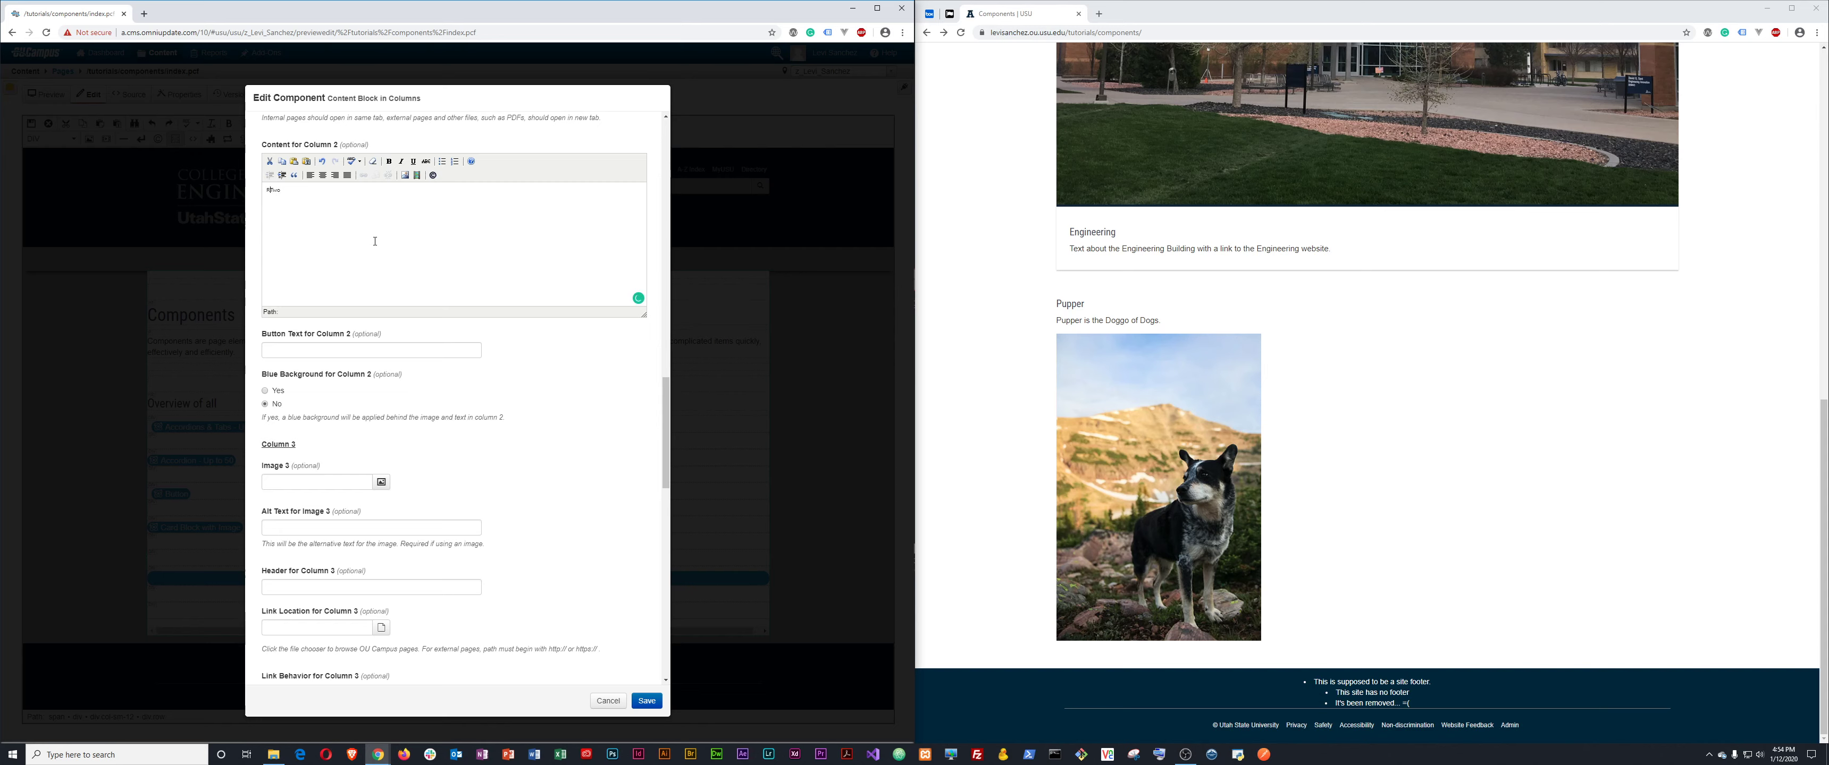
pyautogui.click(346, 347)
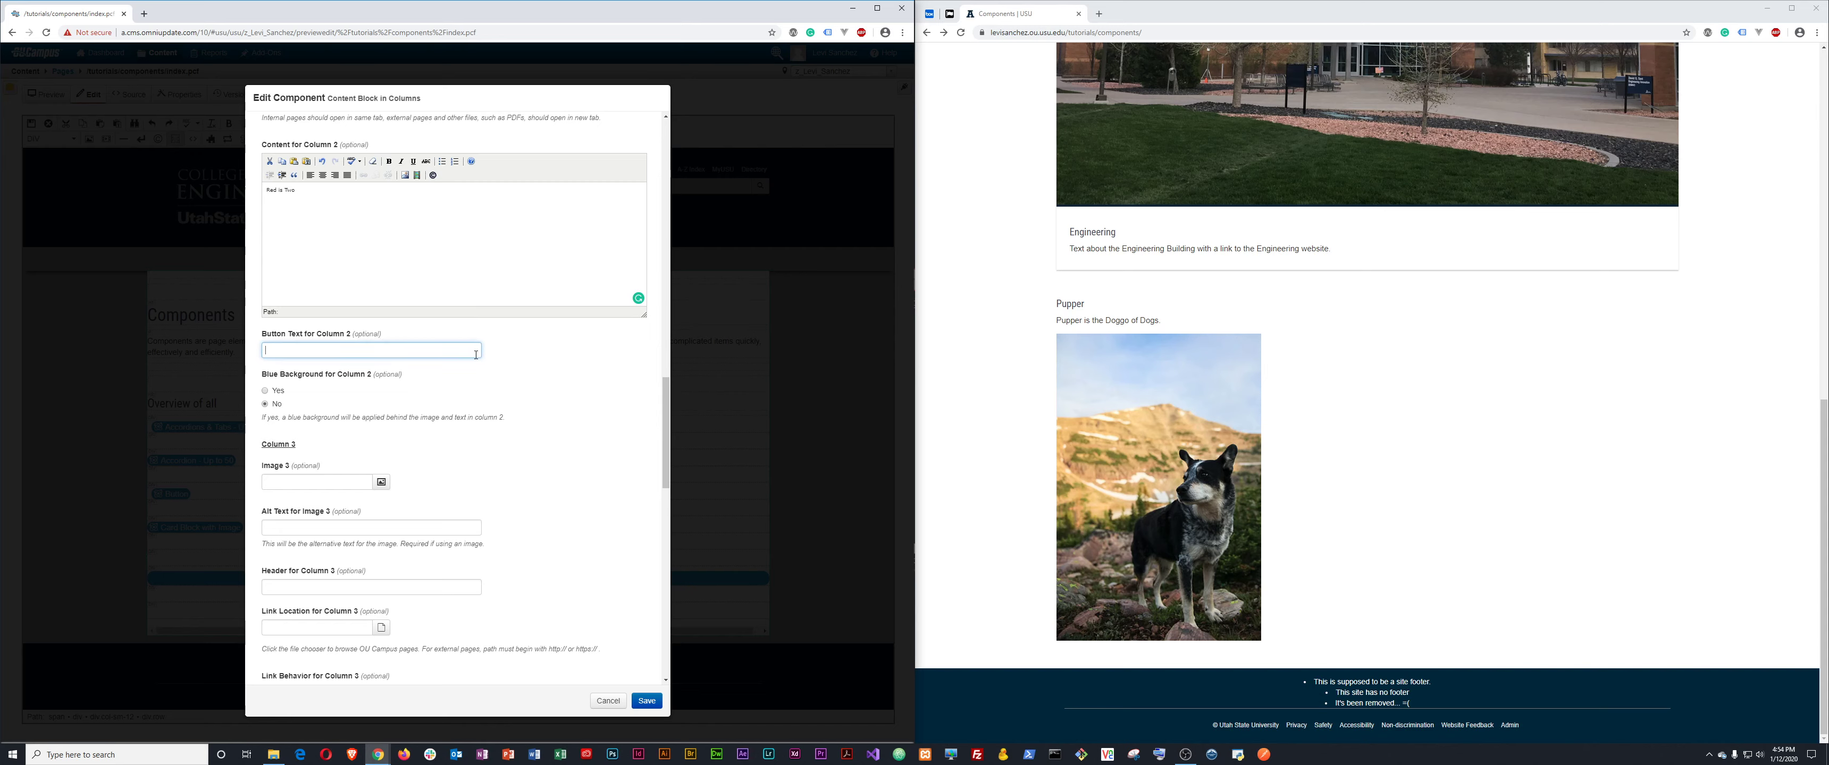
# Leave columns 3 and 4 empty and save the Content Block in Columns component and the page.
pyautogui.scroll(-2, 473, 358)
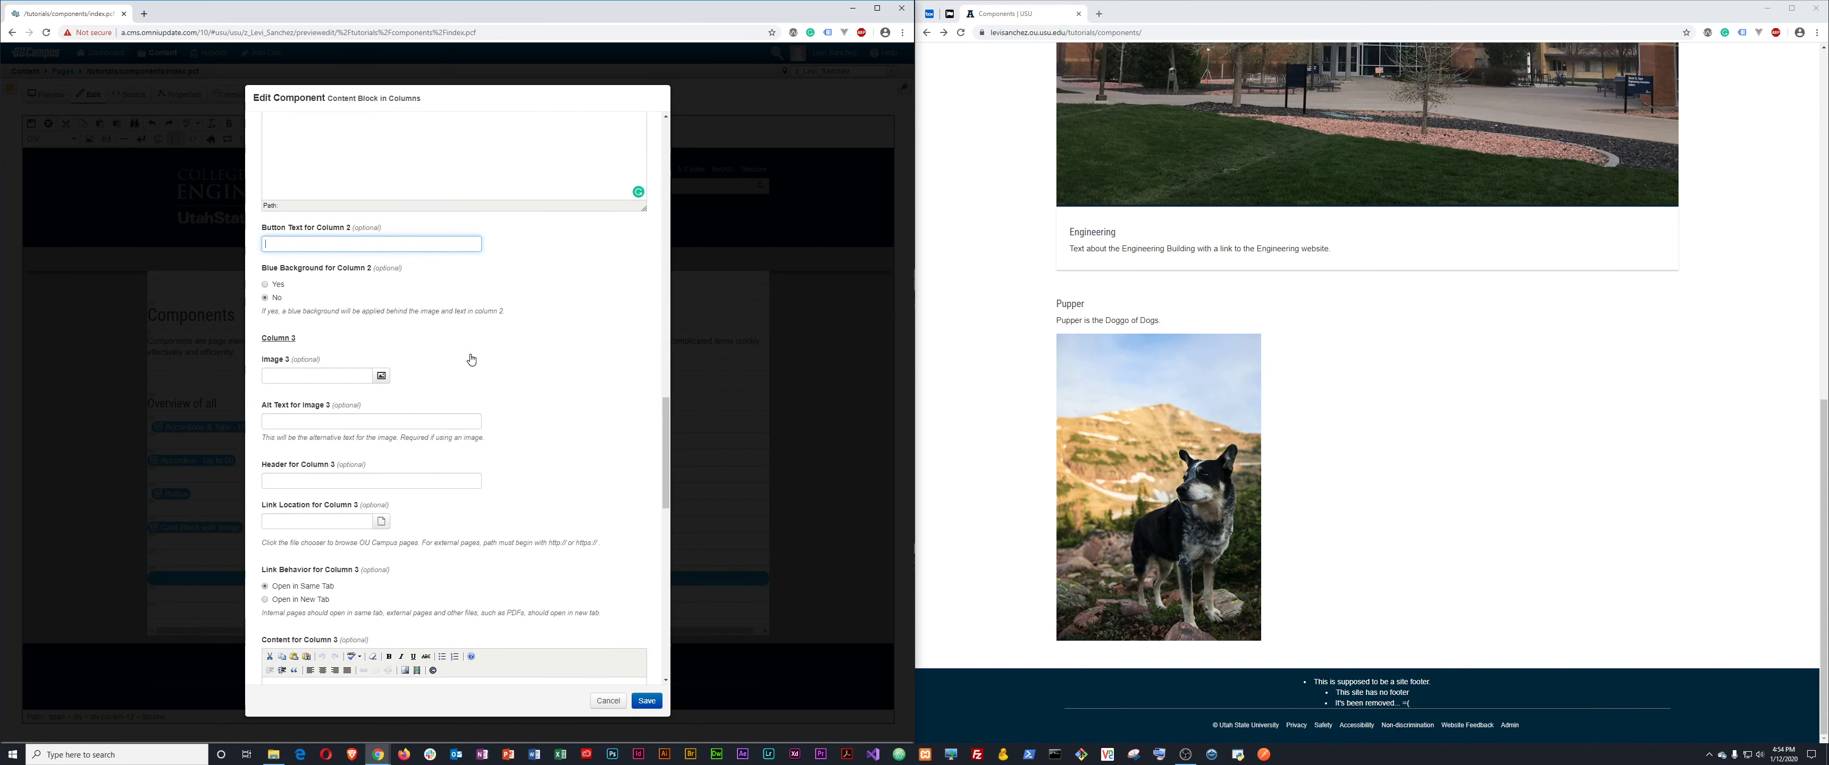
pyautogui.scroll(-5, 510, 485)
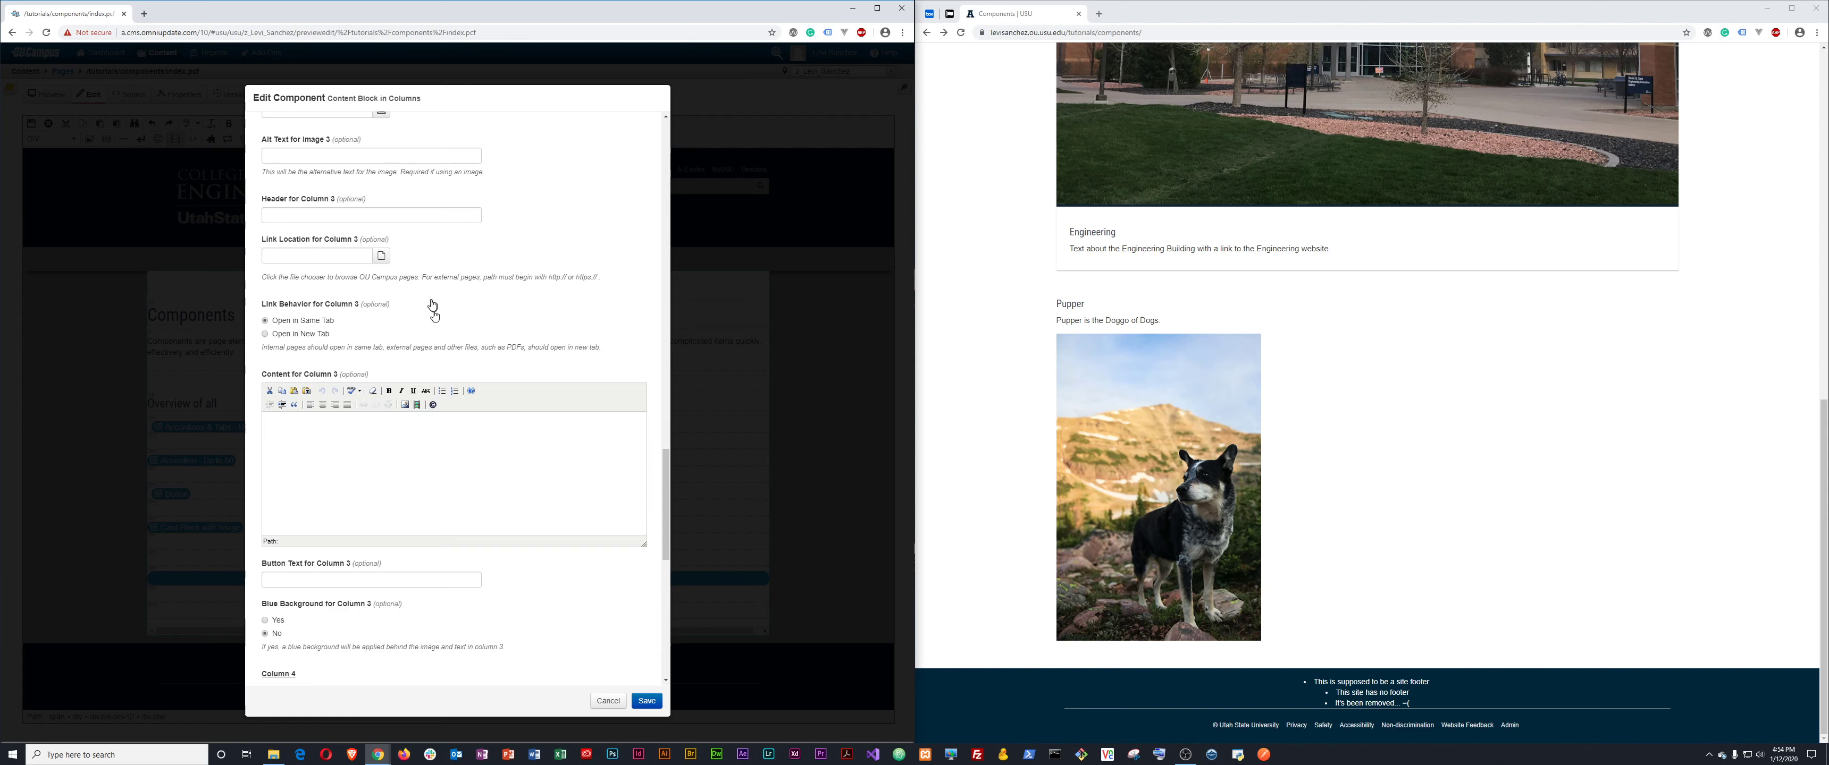
pyautogui.scroll(-10, 433, 305)
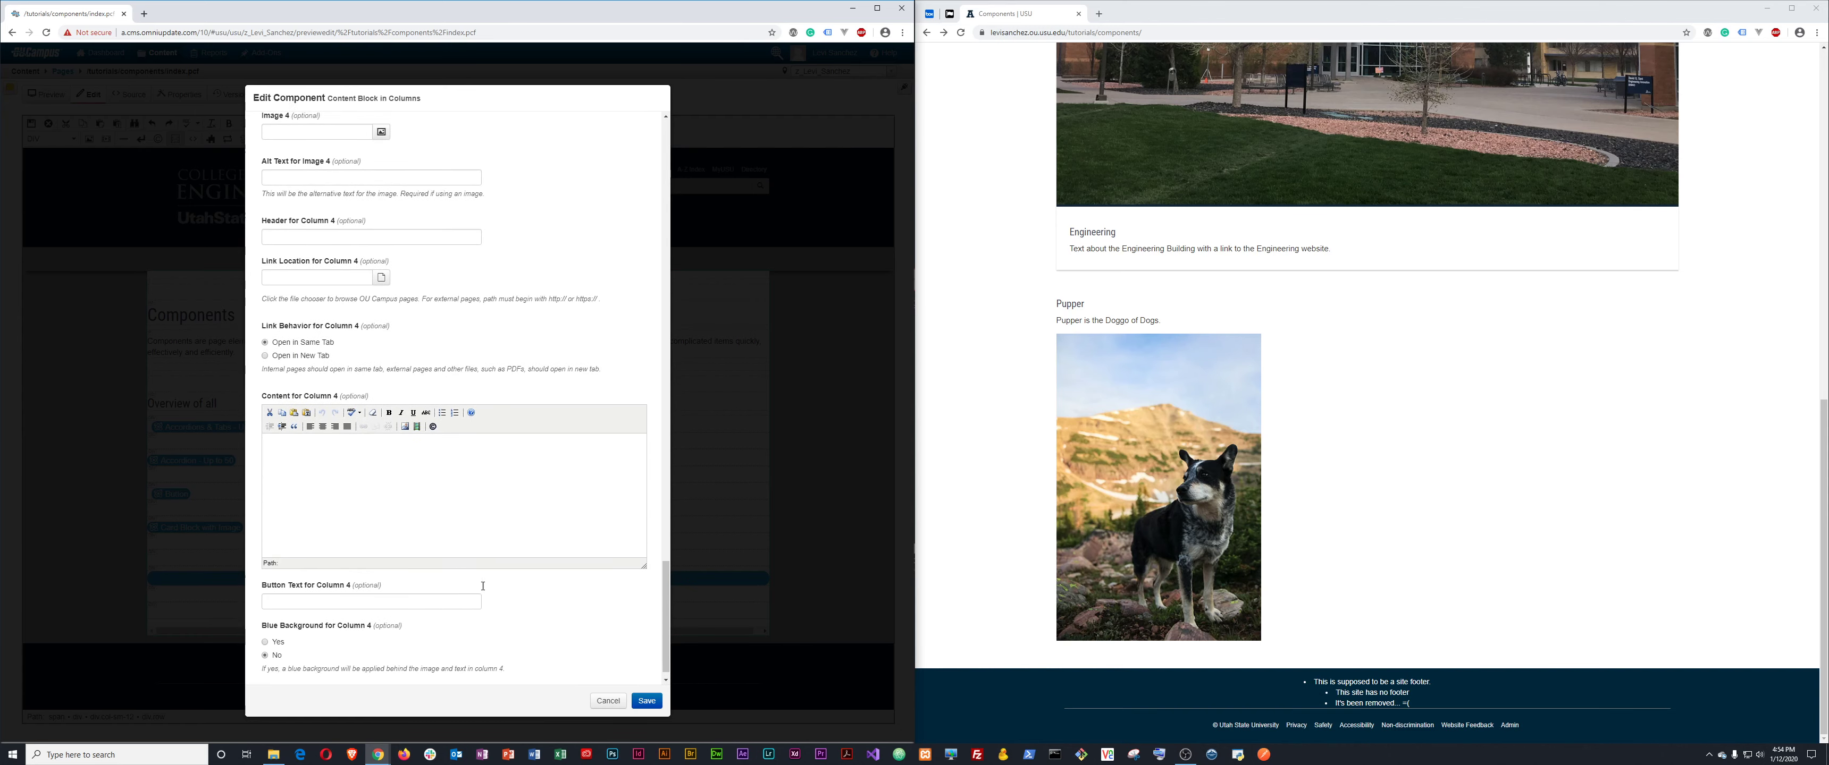
pyautogui.scroll(-5, 483, 586)
pyautogui.click(647, 700)
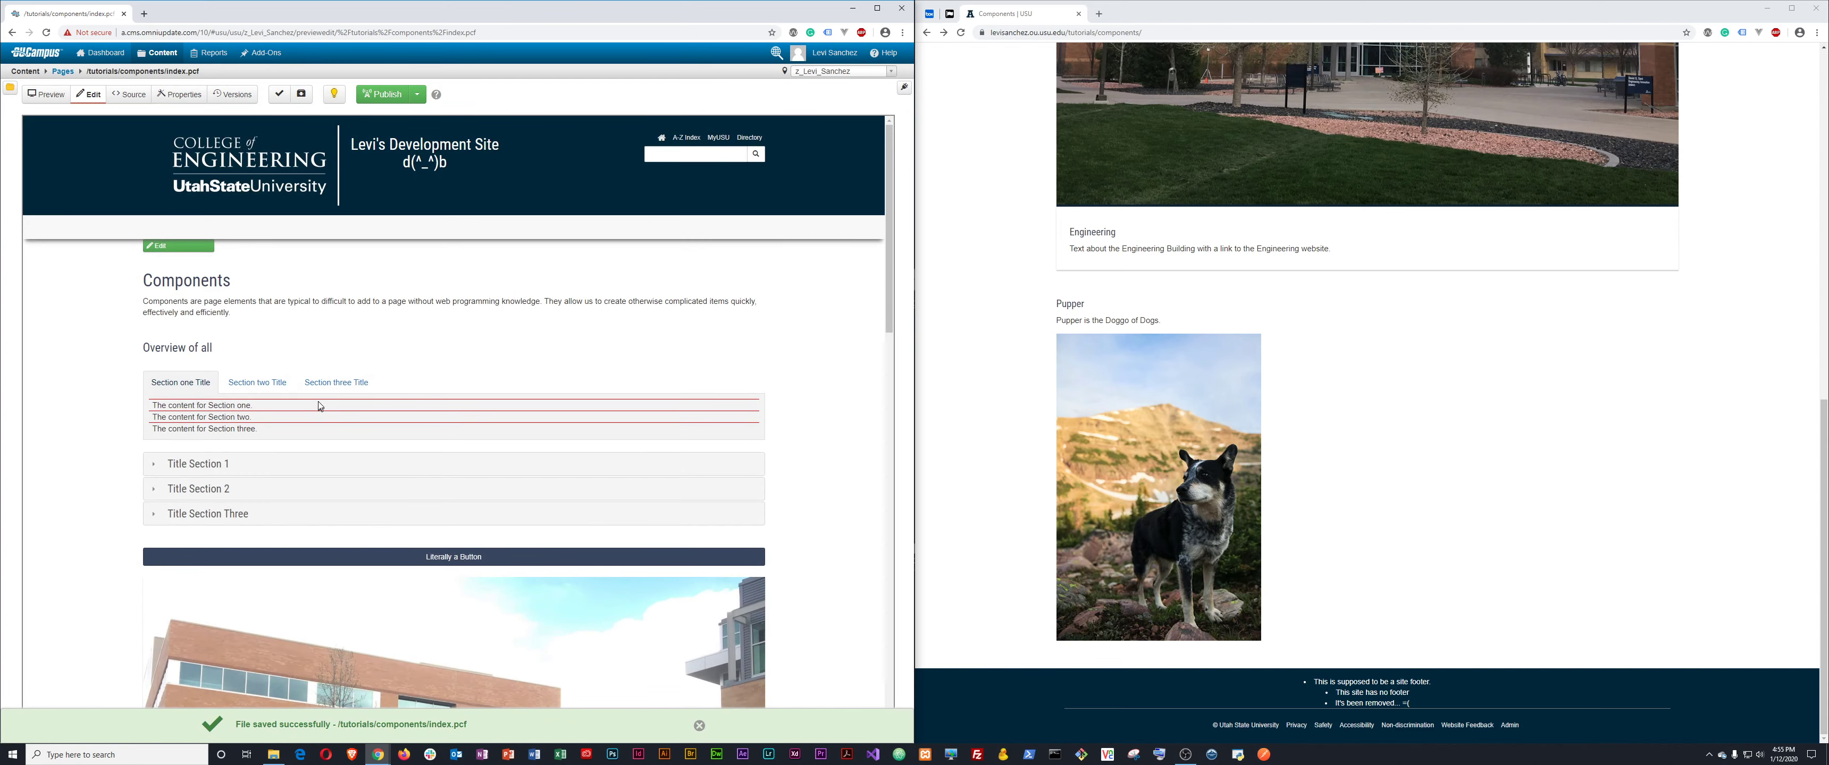
# Check the two new columns at the end of the saved page and publish index.pcf.
pyautogui.scroll(-15, 319, 406)
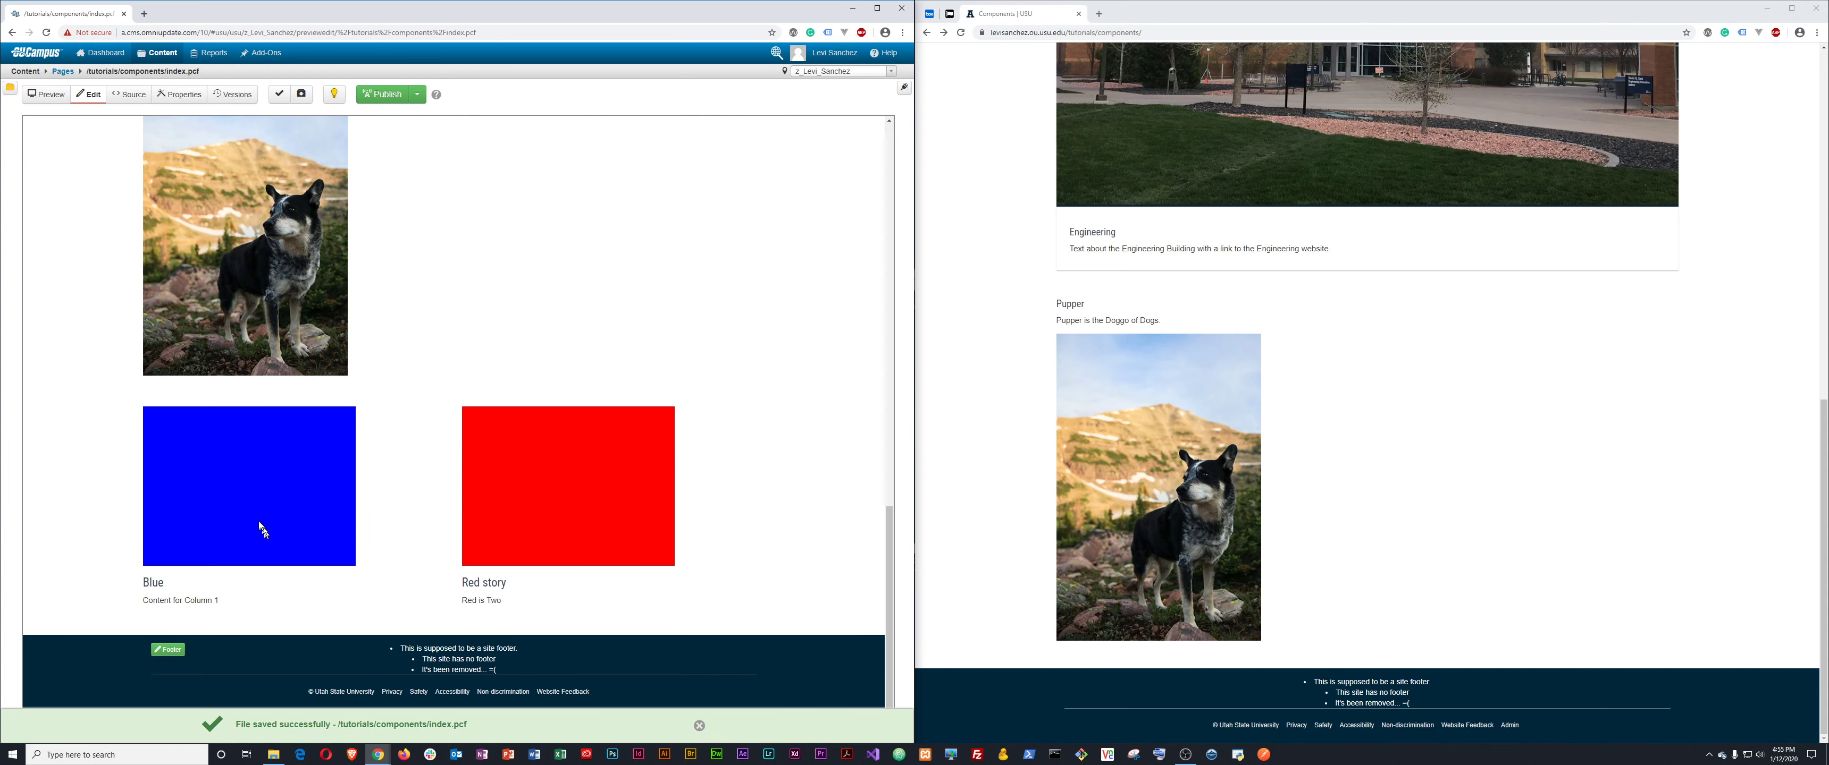
pyautogui.click(381, 95)
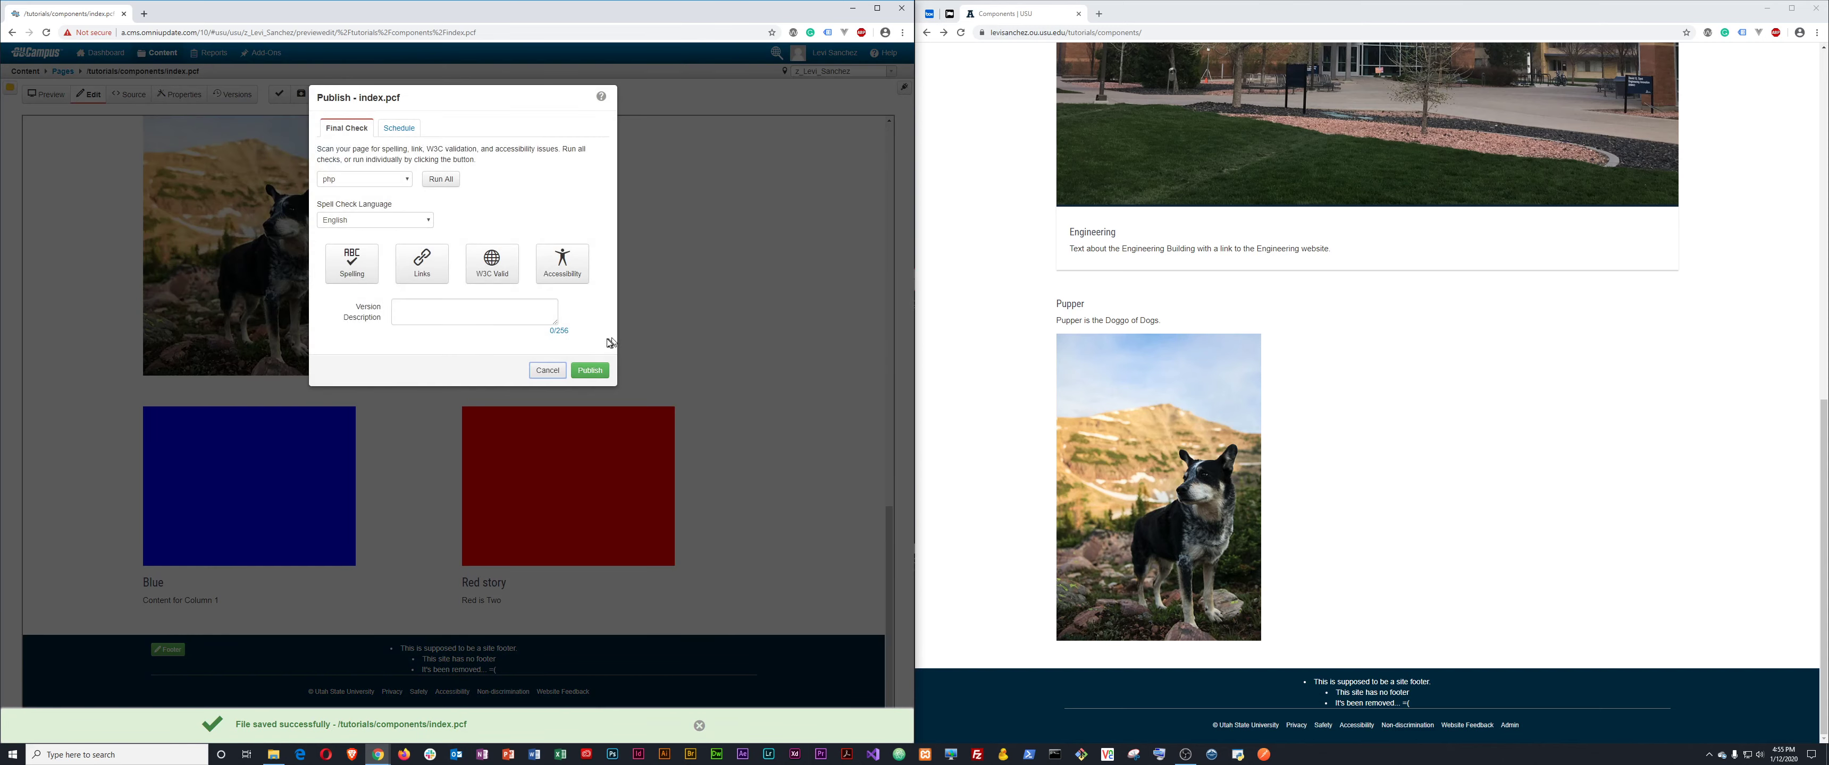
pyautogui.click(585, 371)
# Reload the live Components page and view the published columns below the dog photo.
pyautogui.click(1007, 366)
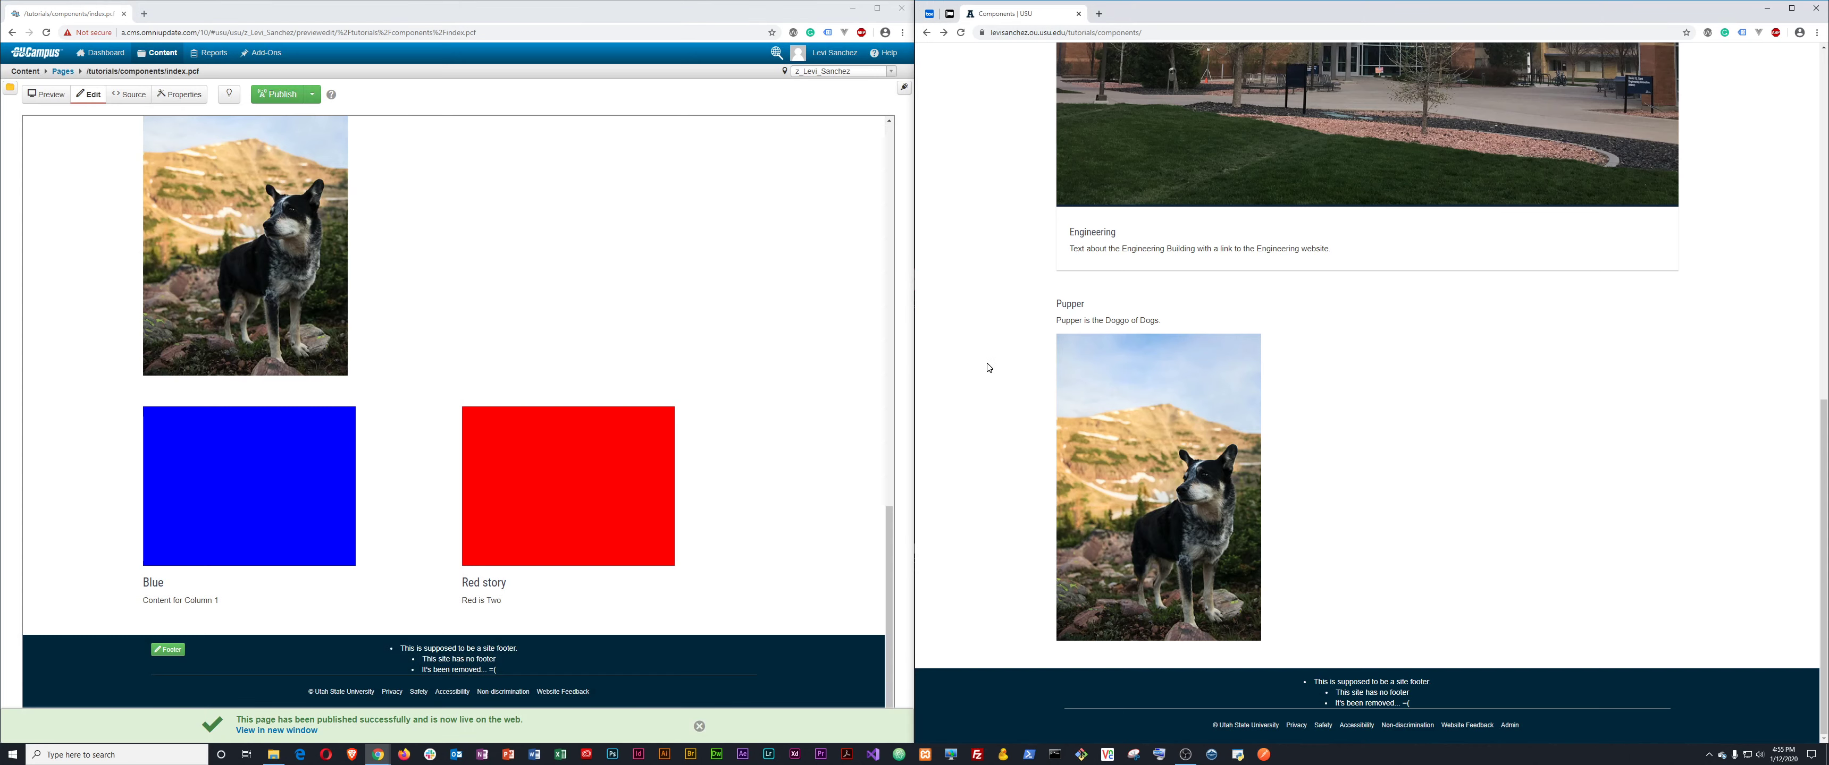
pyautogui.press('F5')
pyautogui.scroll(-3, 1139, 417)
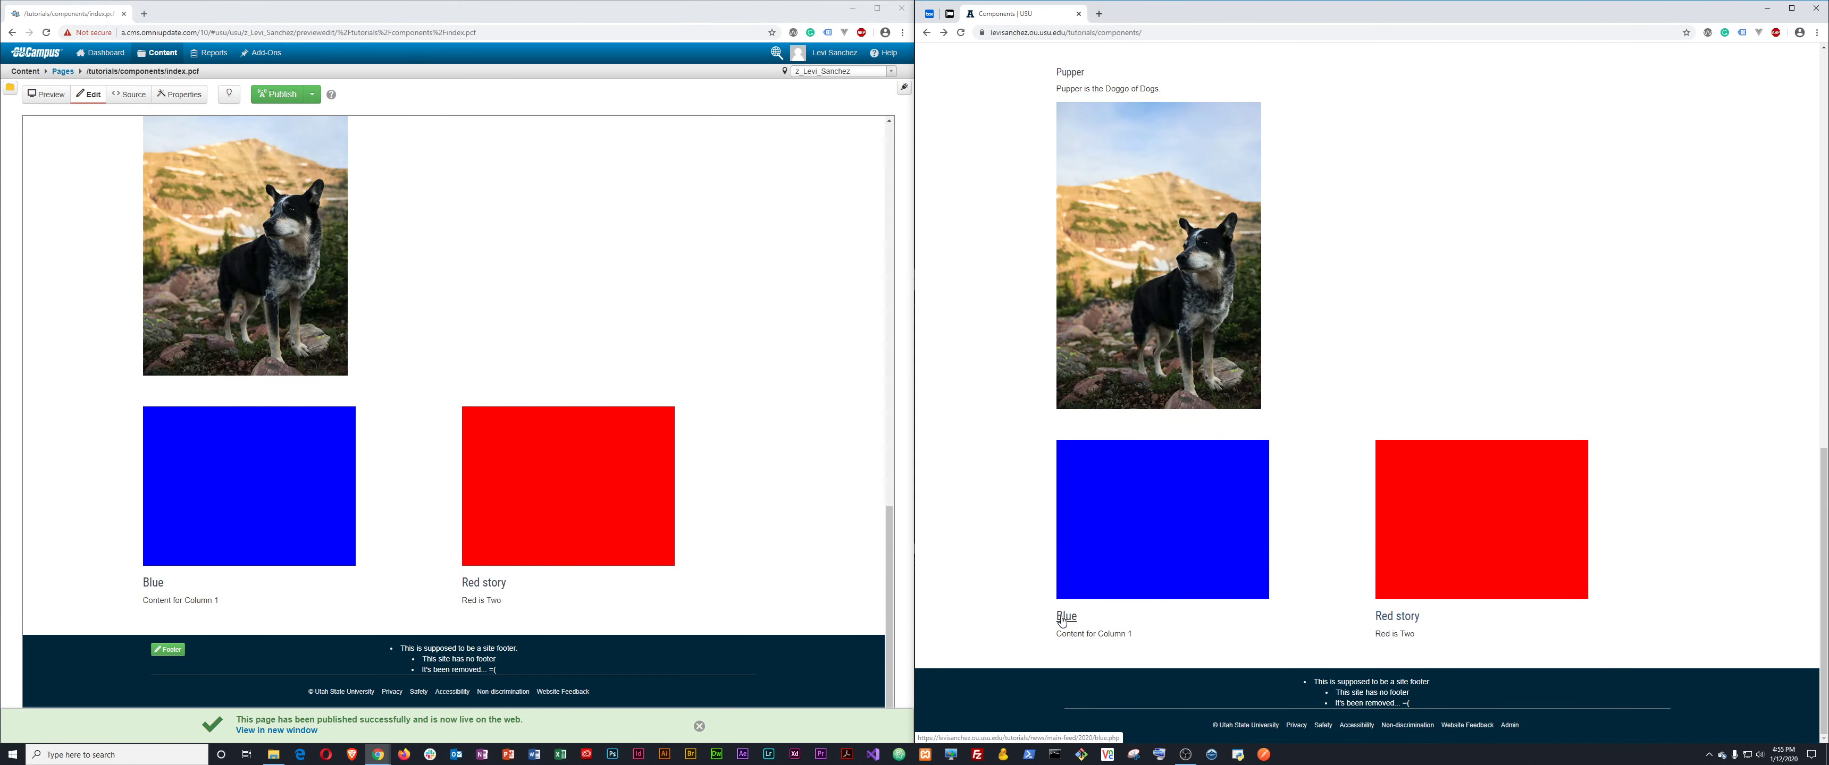
# Test the Red story and Blue header links on the live page, returning to the Components page after each.
pyautogui.click(1434, 623)
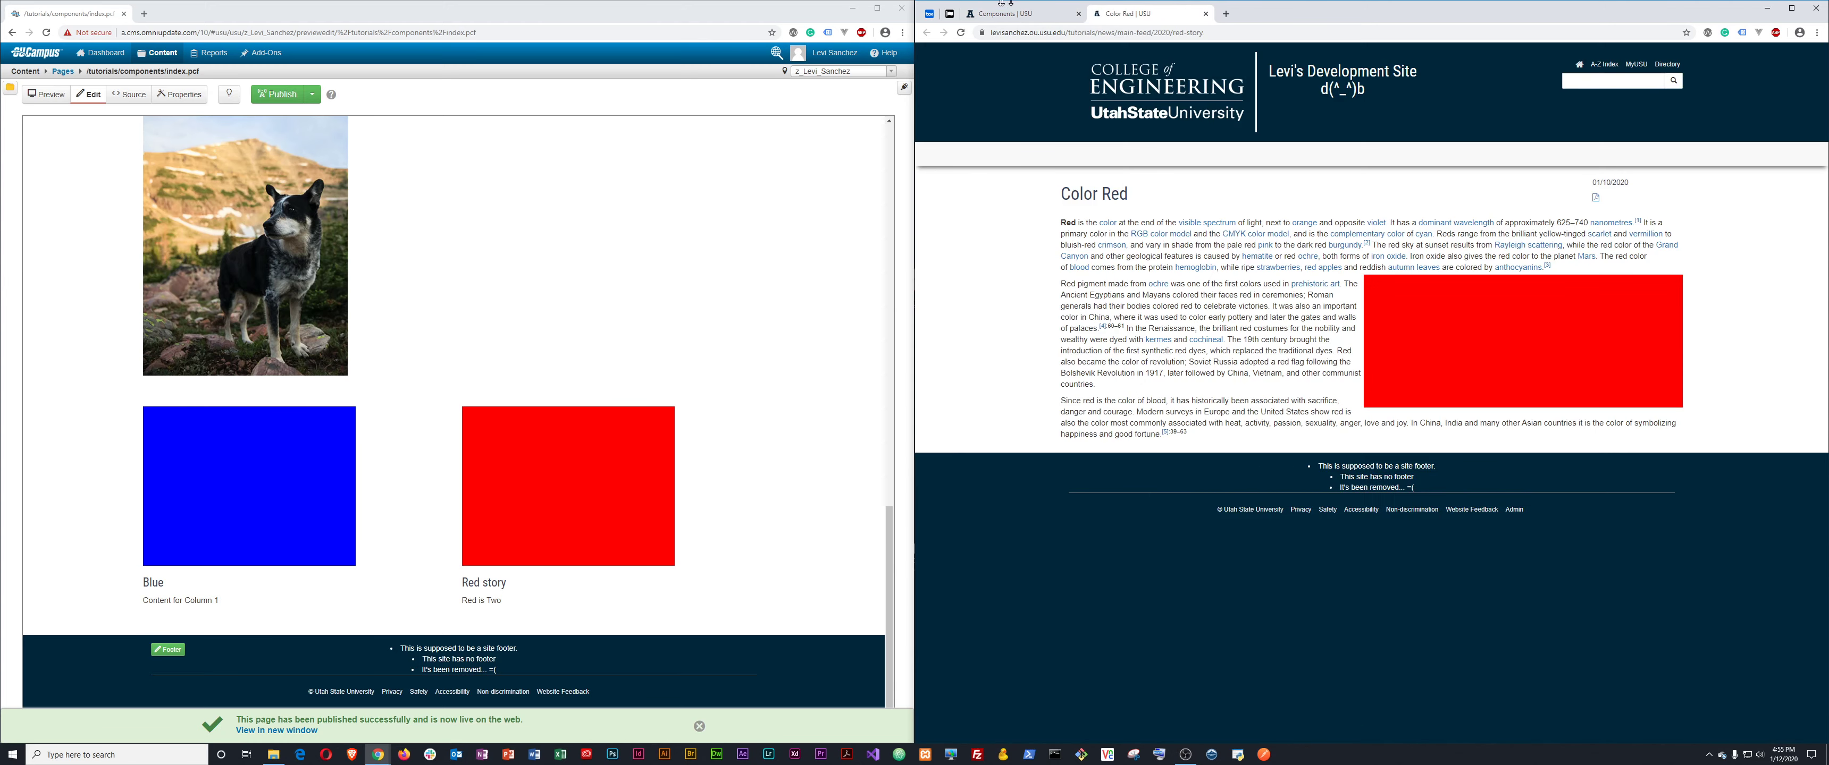
pyautogui.click(1204, 13)
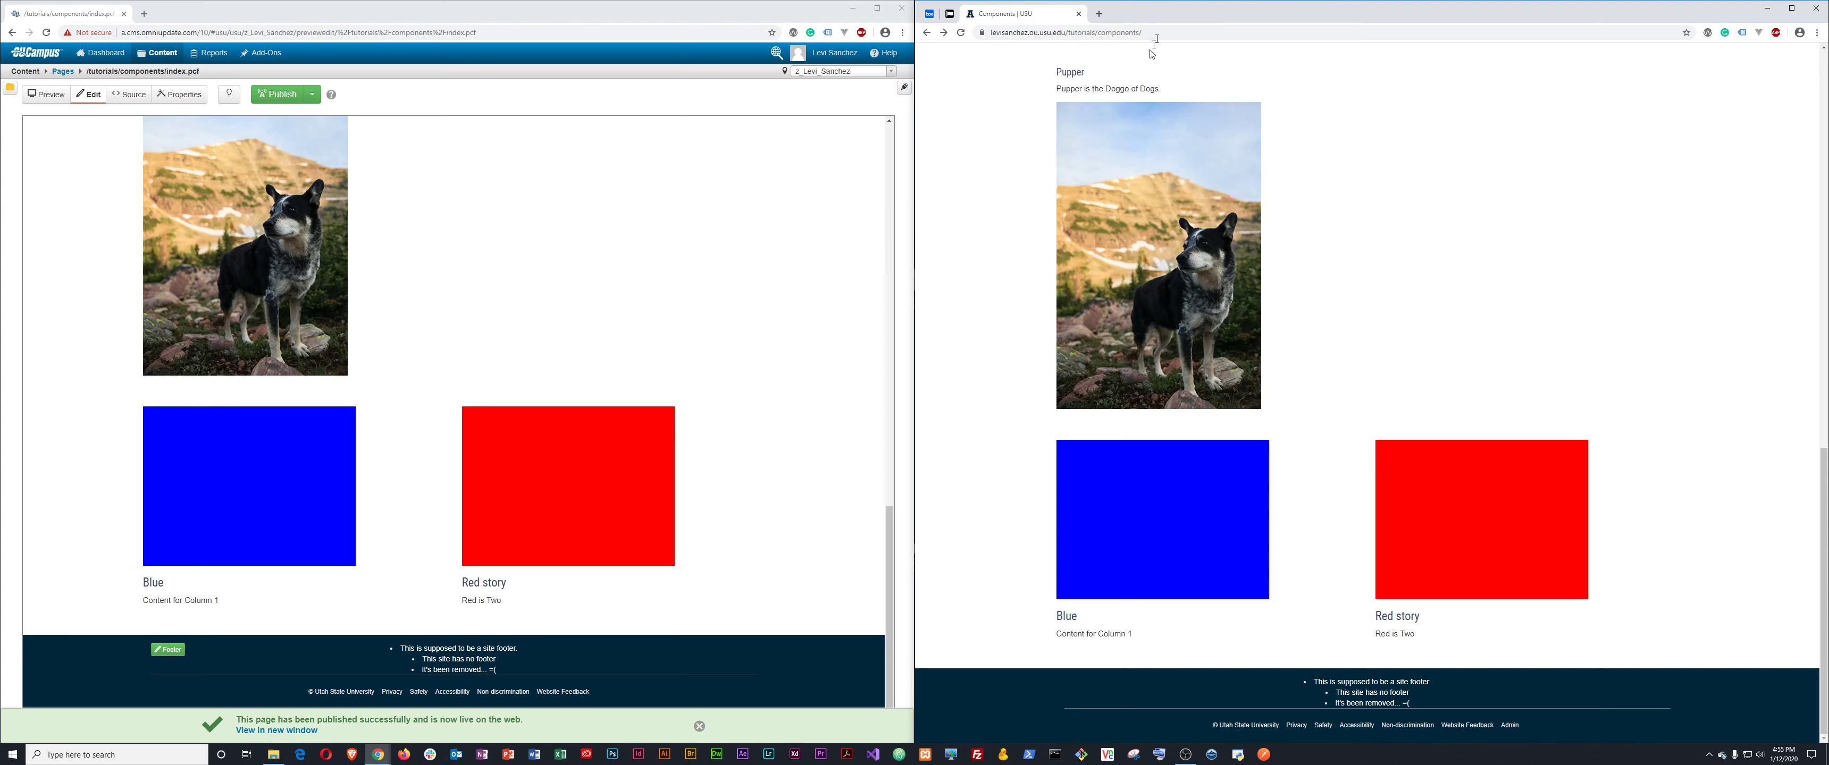
pyautogui.click(1069, 619)
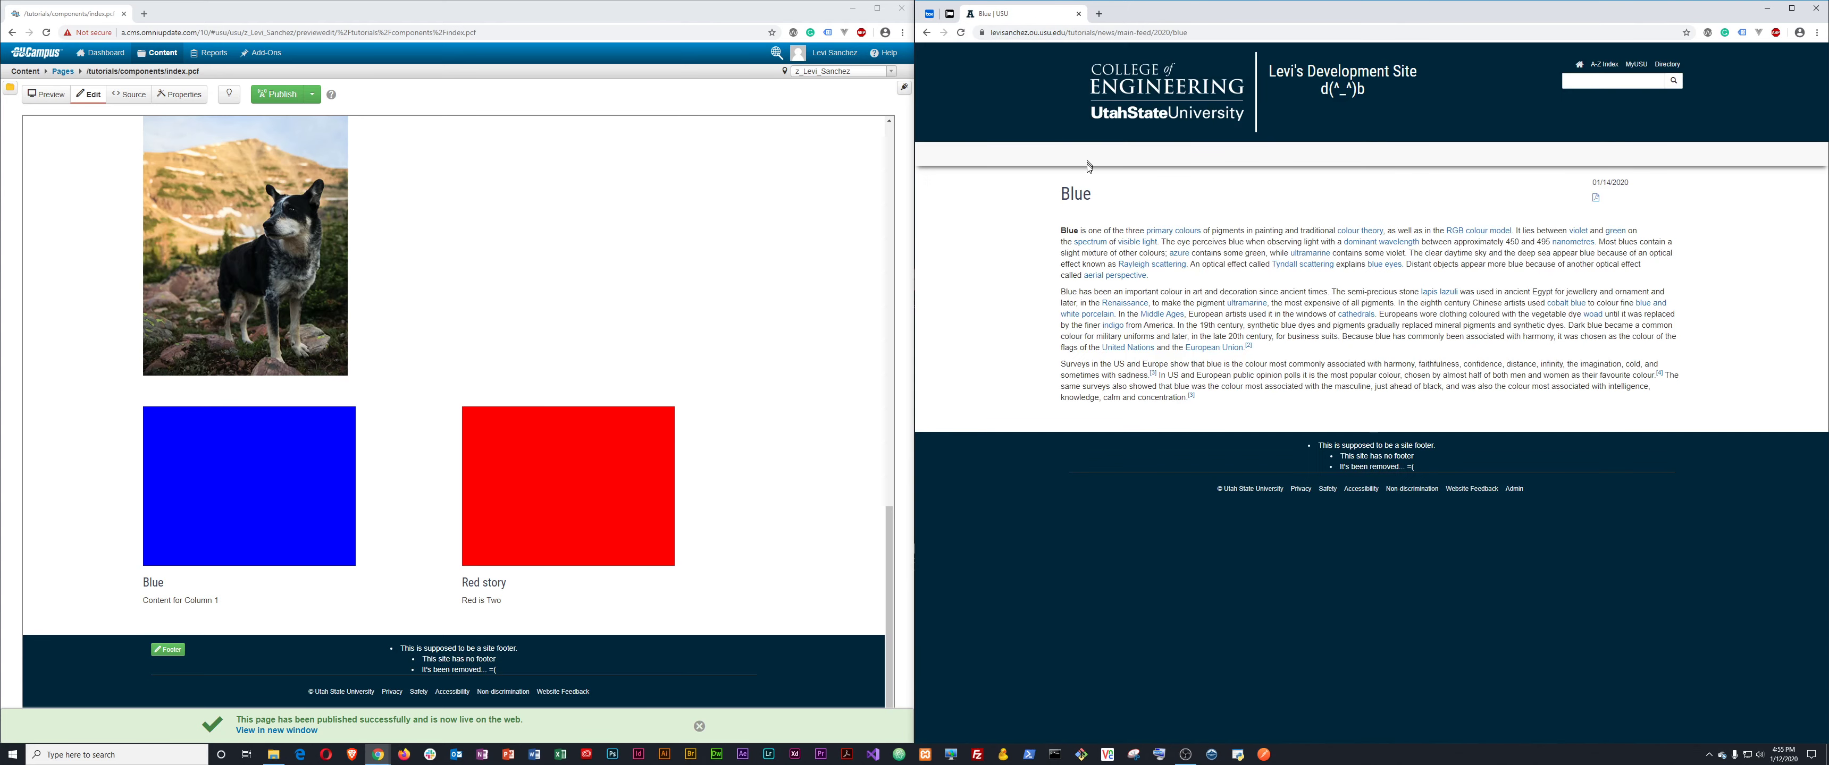
pyautogui.click(928, 34)
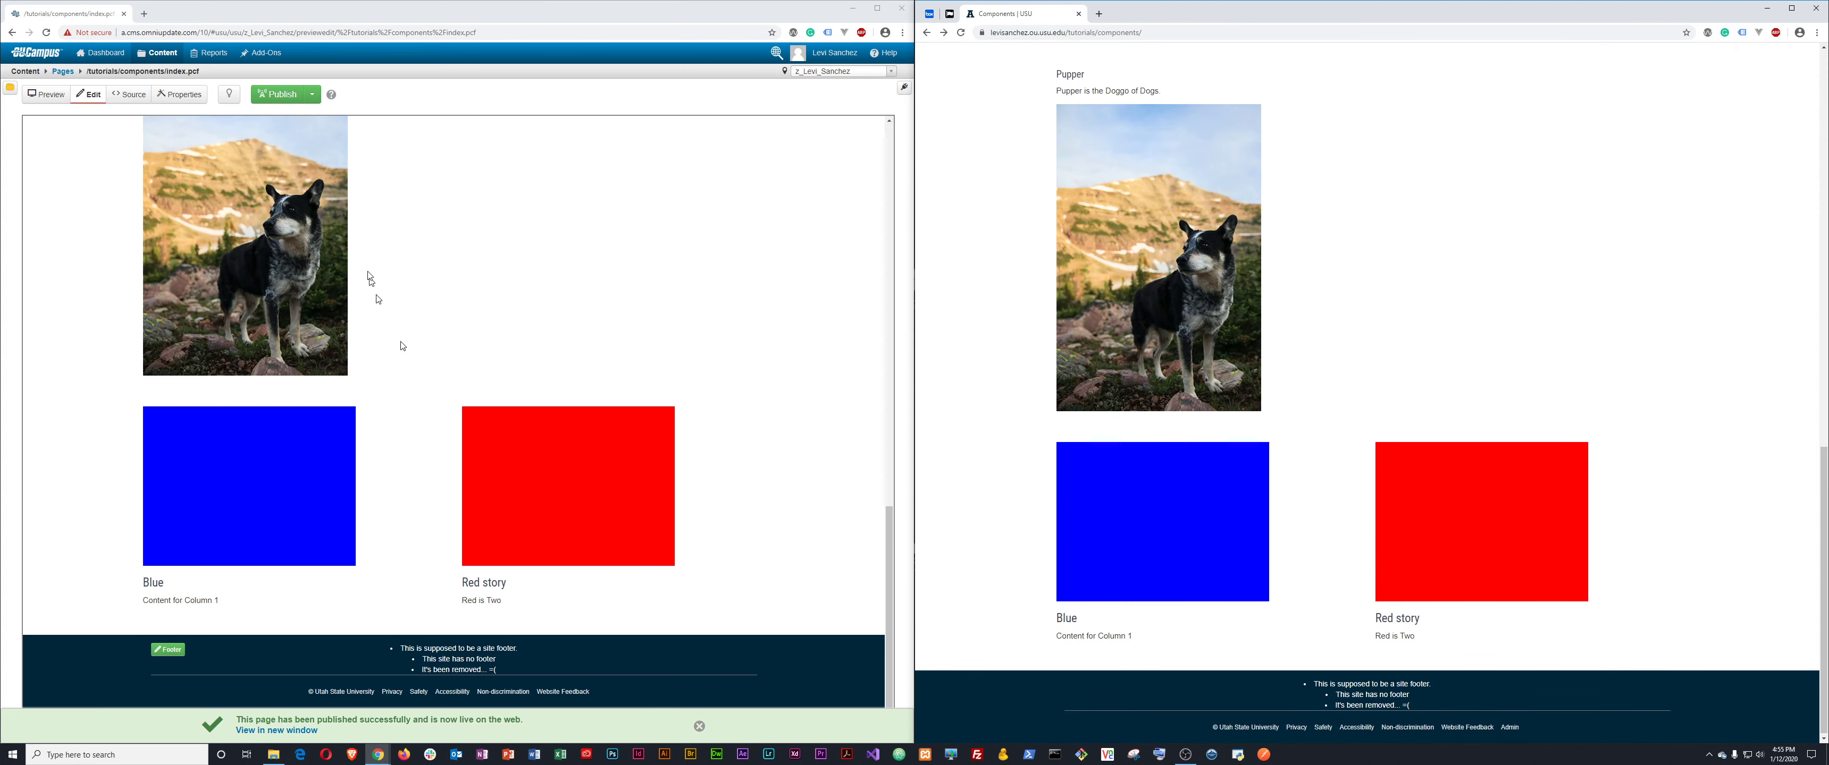
# Check out the Components page in OU Campus and open its main content region for editing.
pyautogui.click(228, 100)
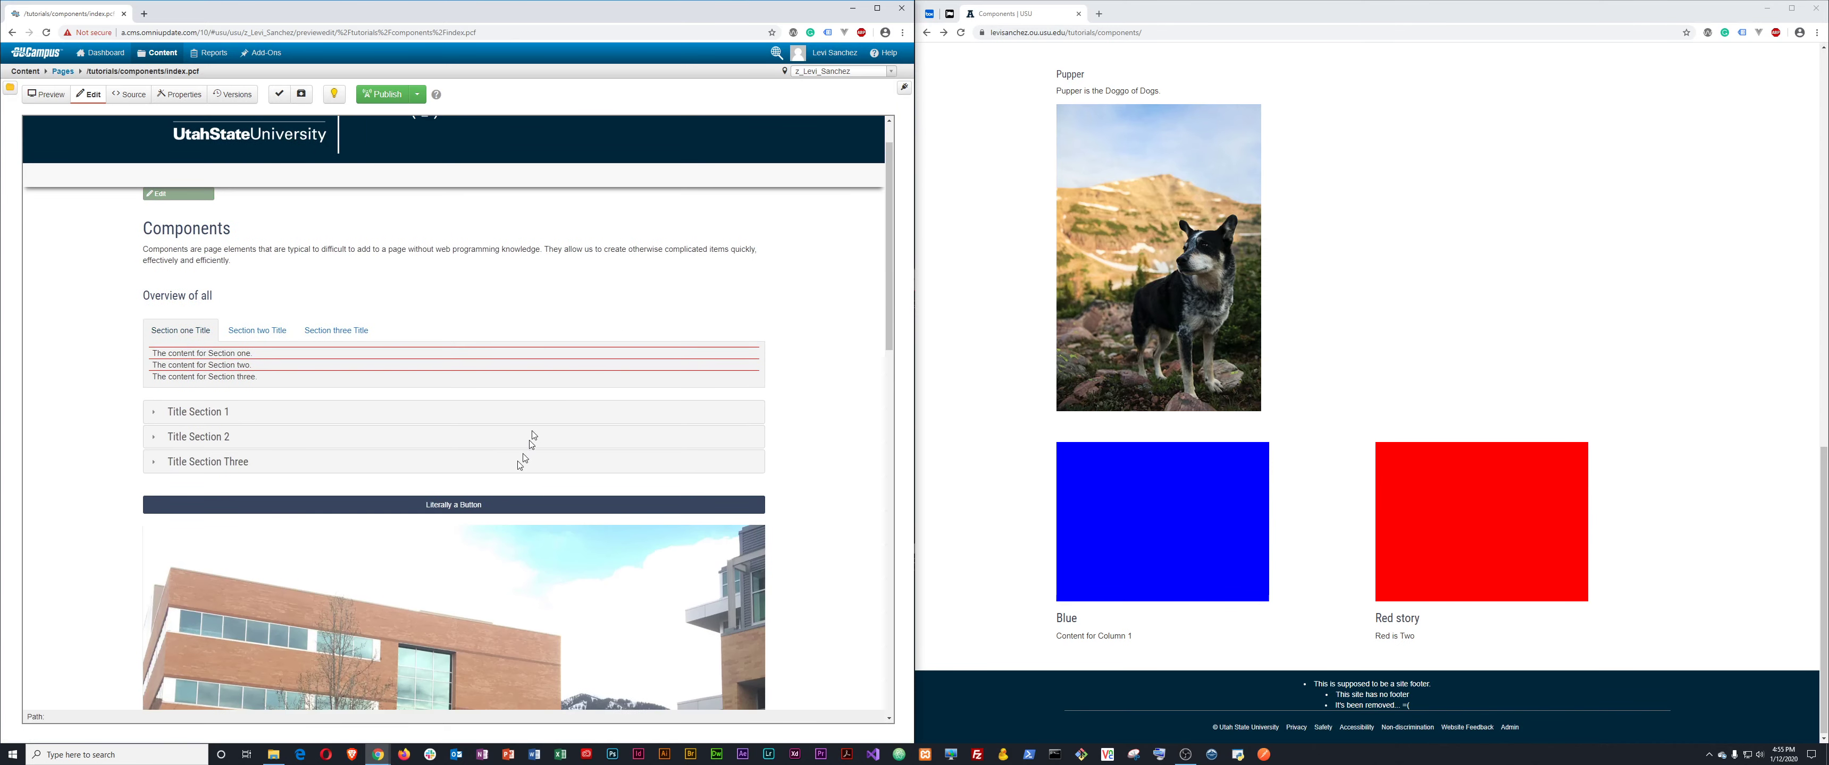
pyautogui.click(178, 194)
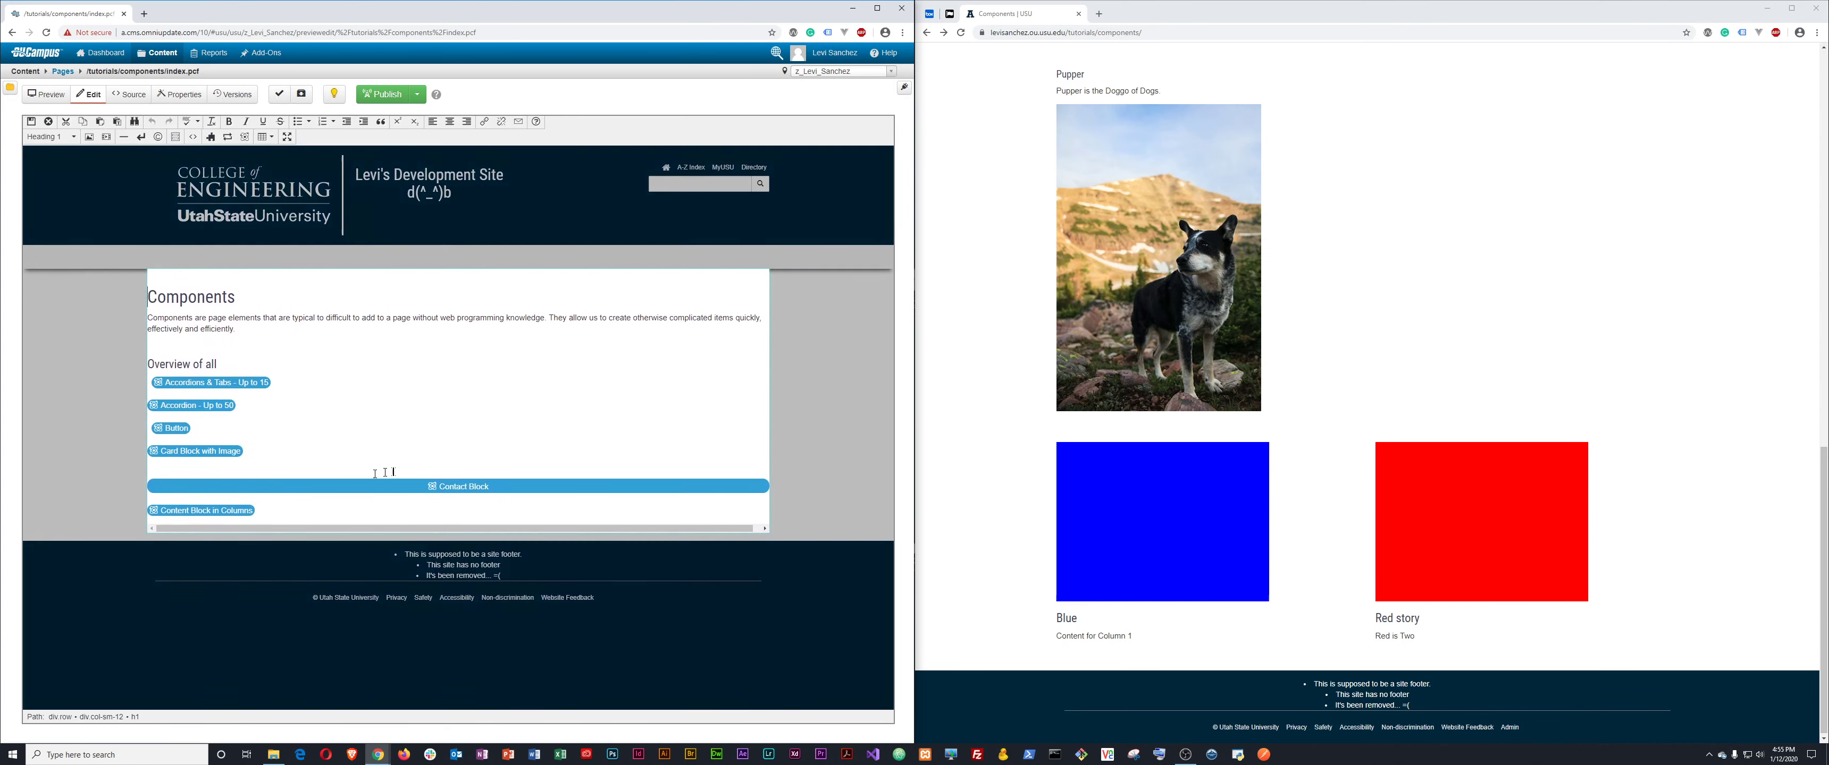
# Show the block outlines in the editor and add an empty line below the Content Block in Columns component.
pyautogui.click(176, 140)
pyautogui.click(274, 613)
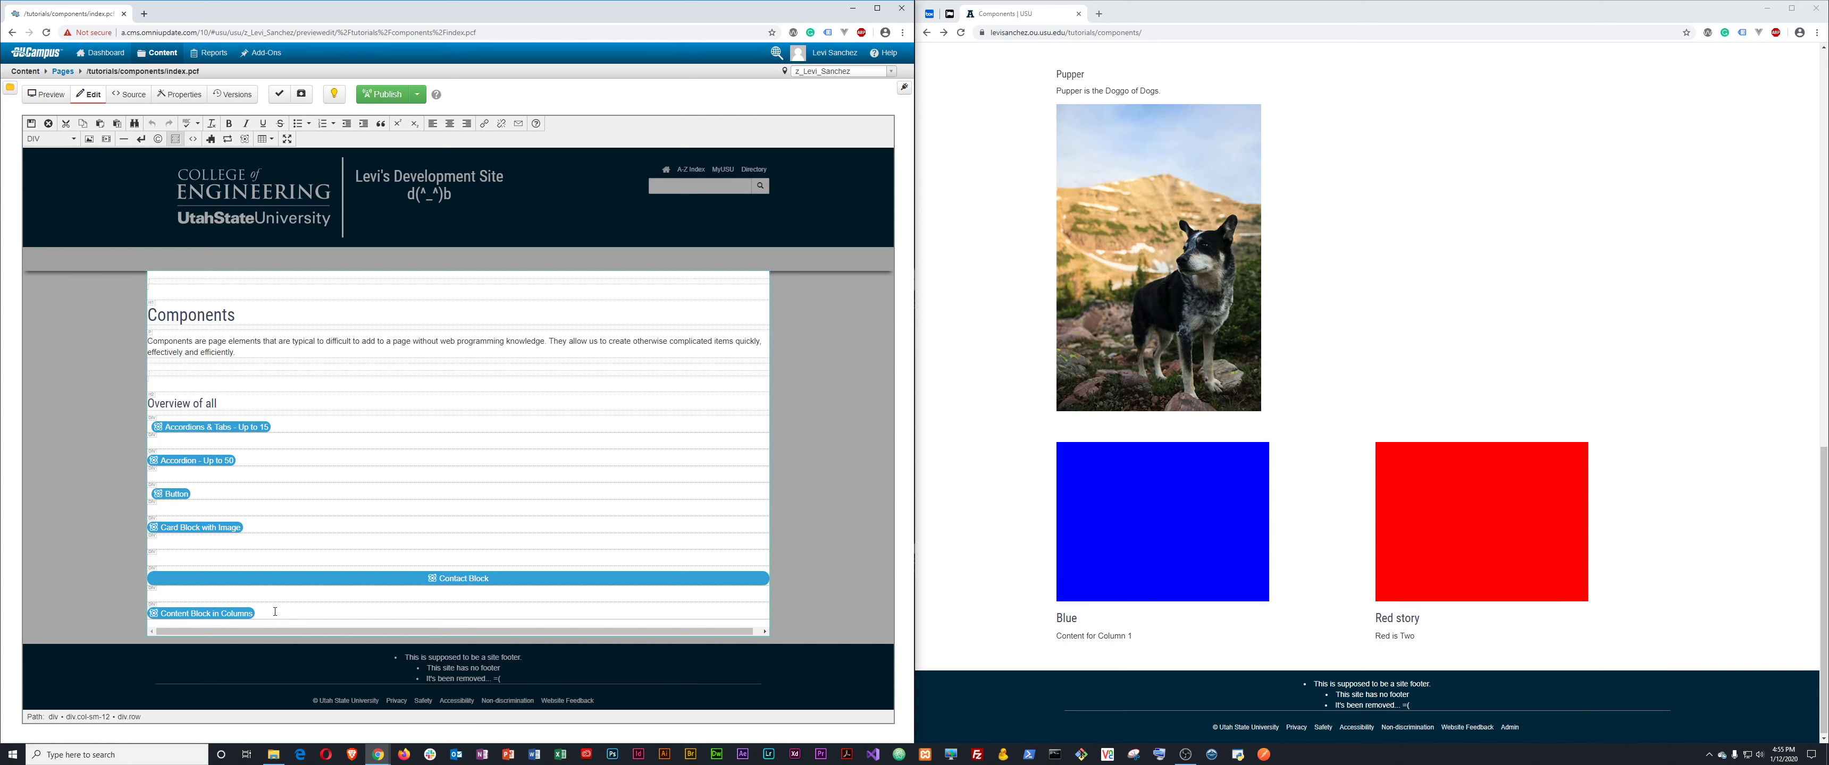
pyautogui.press('Return')
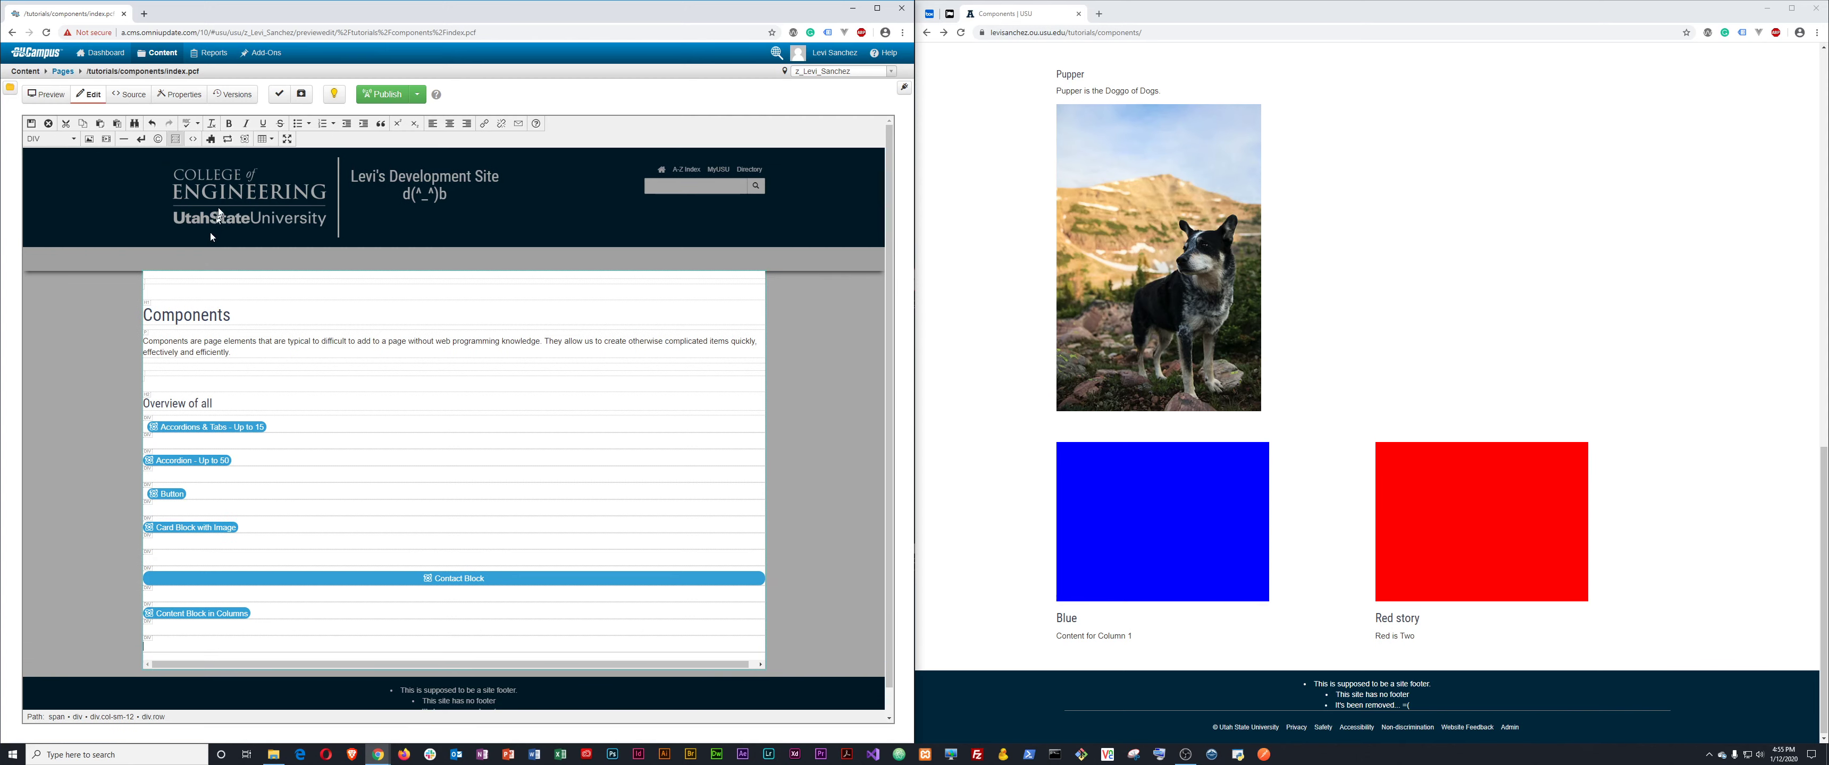
# Insert a CP Feed component on the empty line at the end of the content.
pyautogui.click(245, 138)
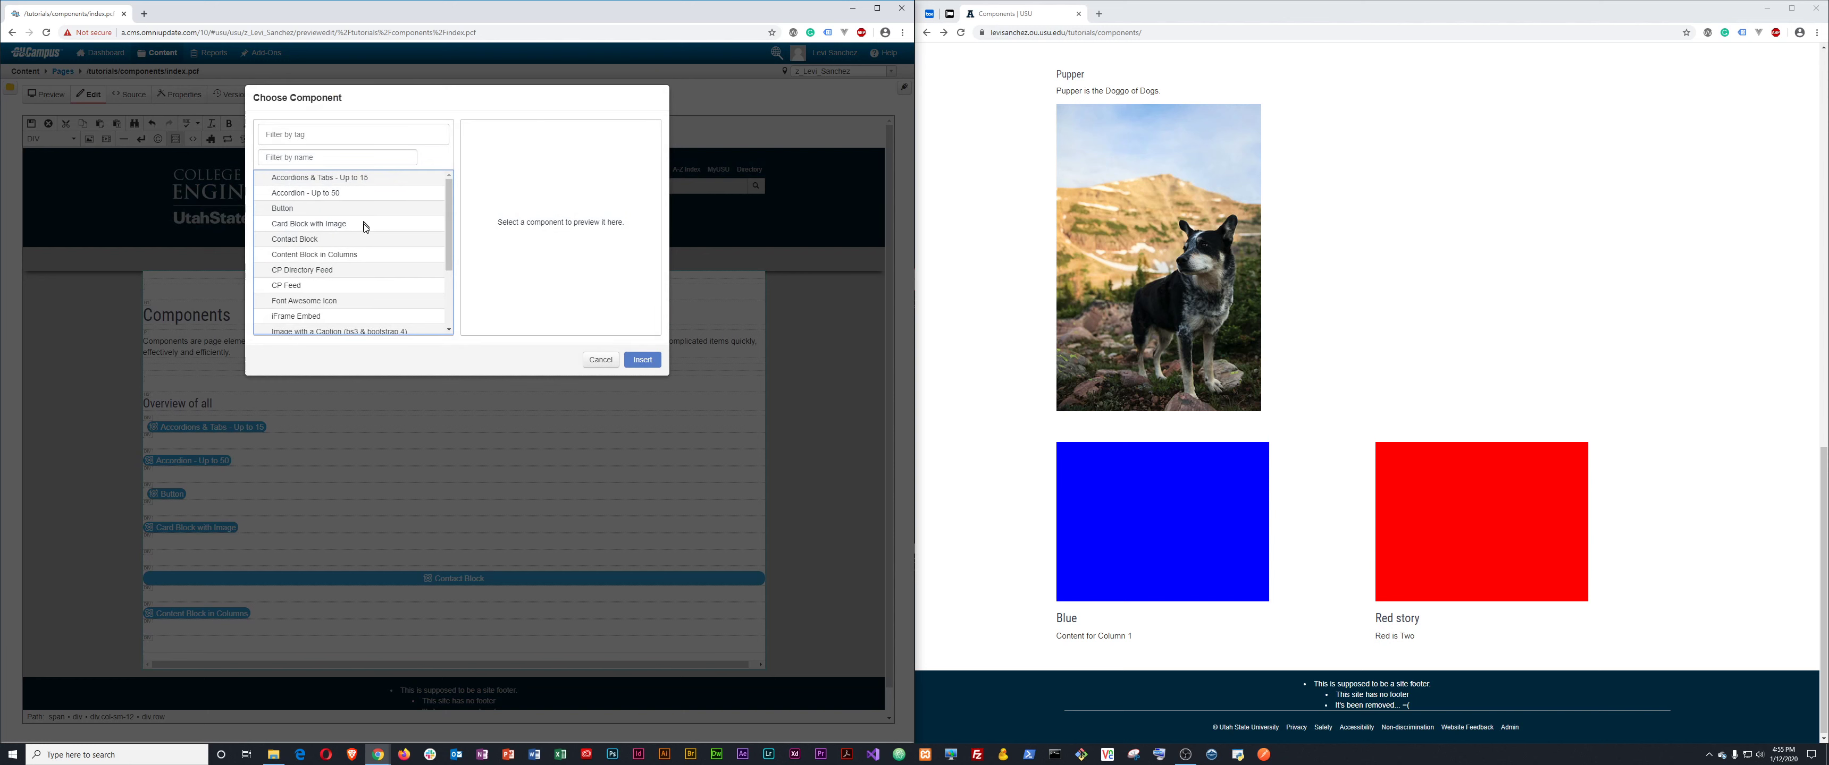
pyautogui.scroll(-2, 349, 287)
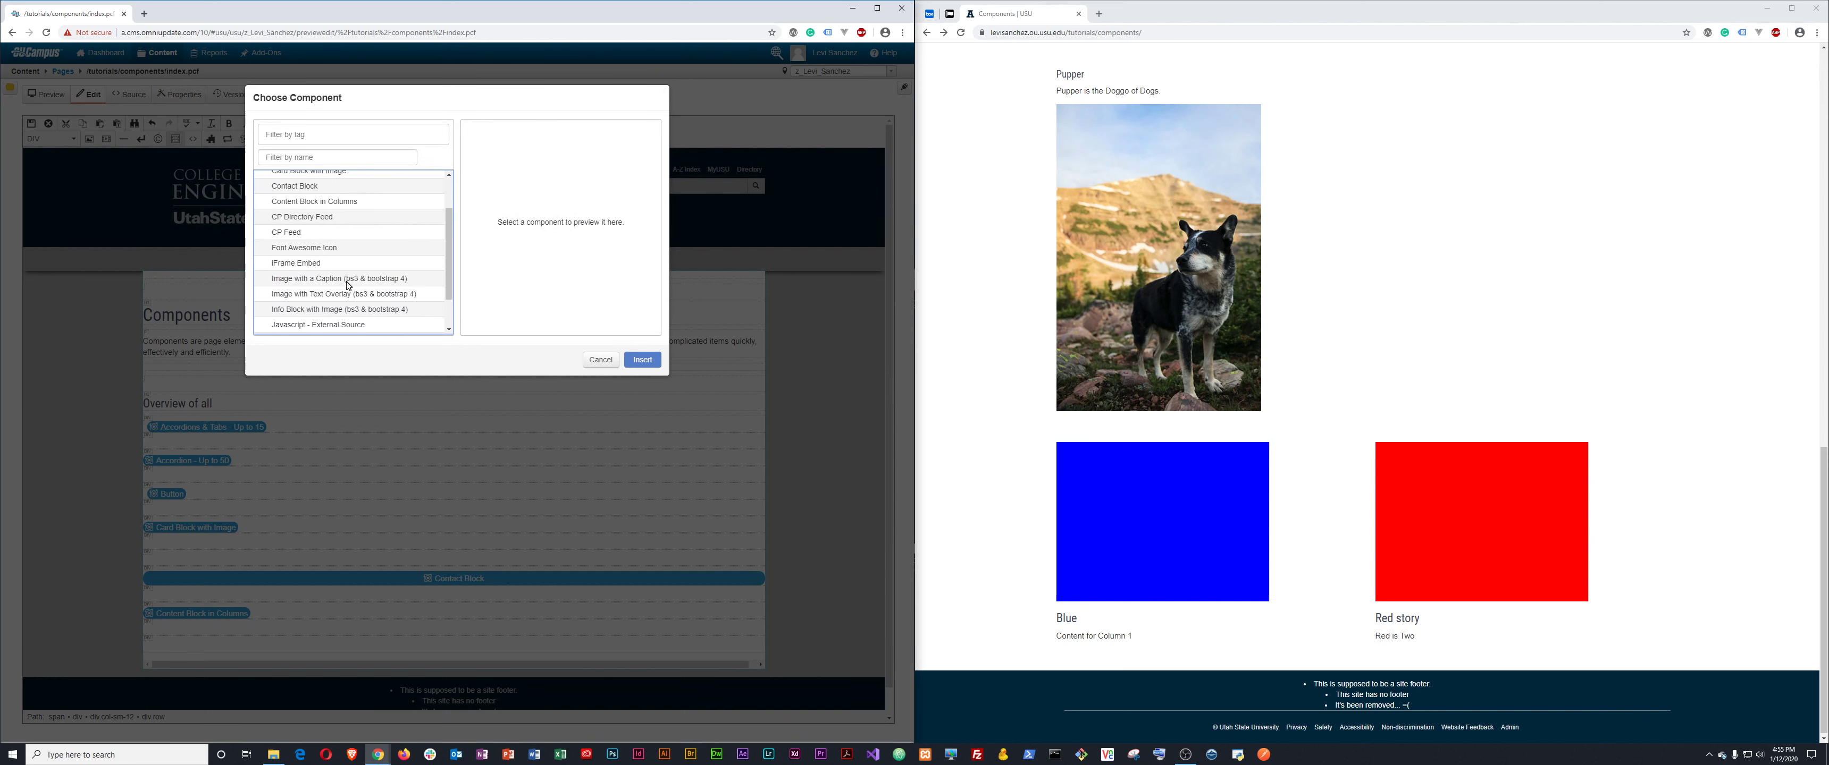
pyautogui.scroll(2, 360, 237)
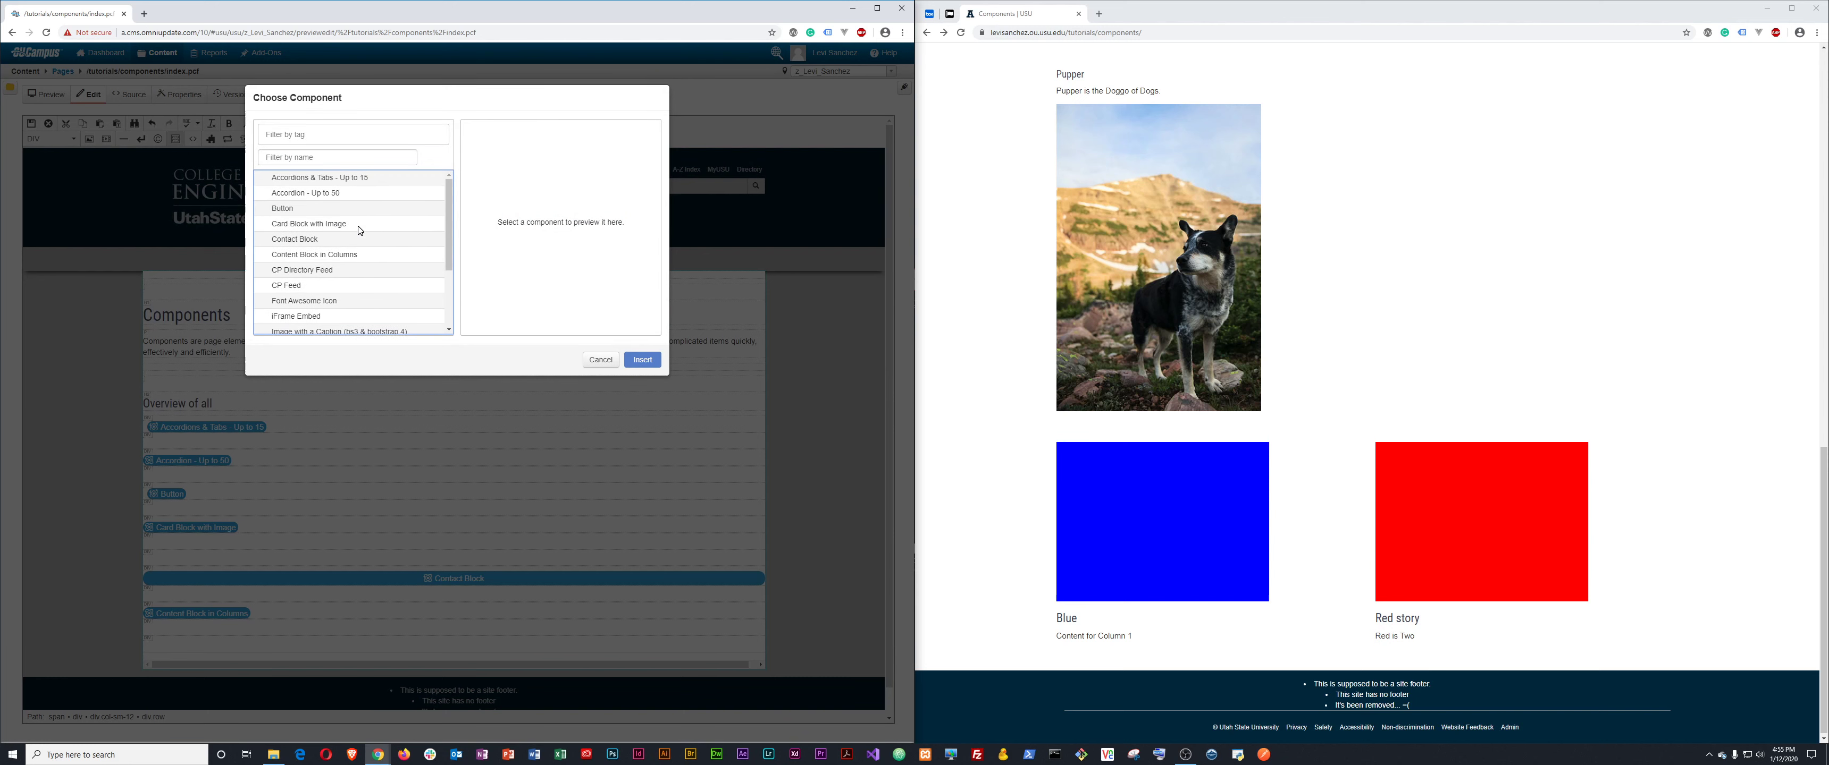
pyautogui.click(310, 257)
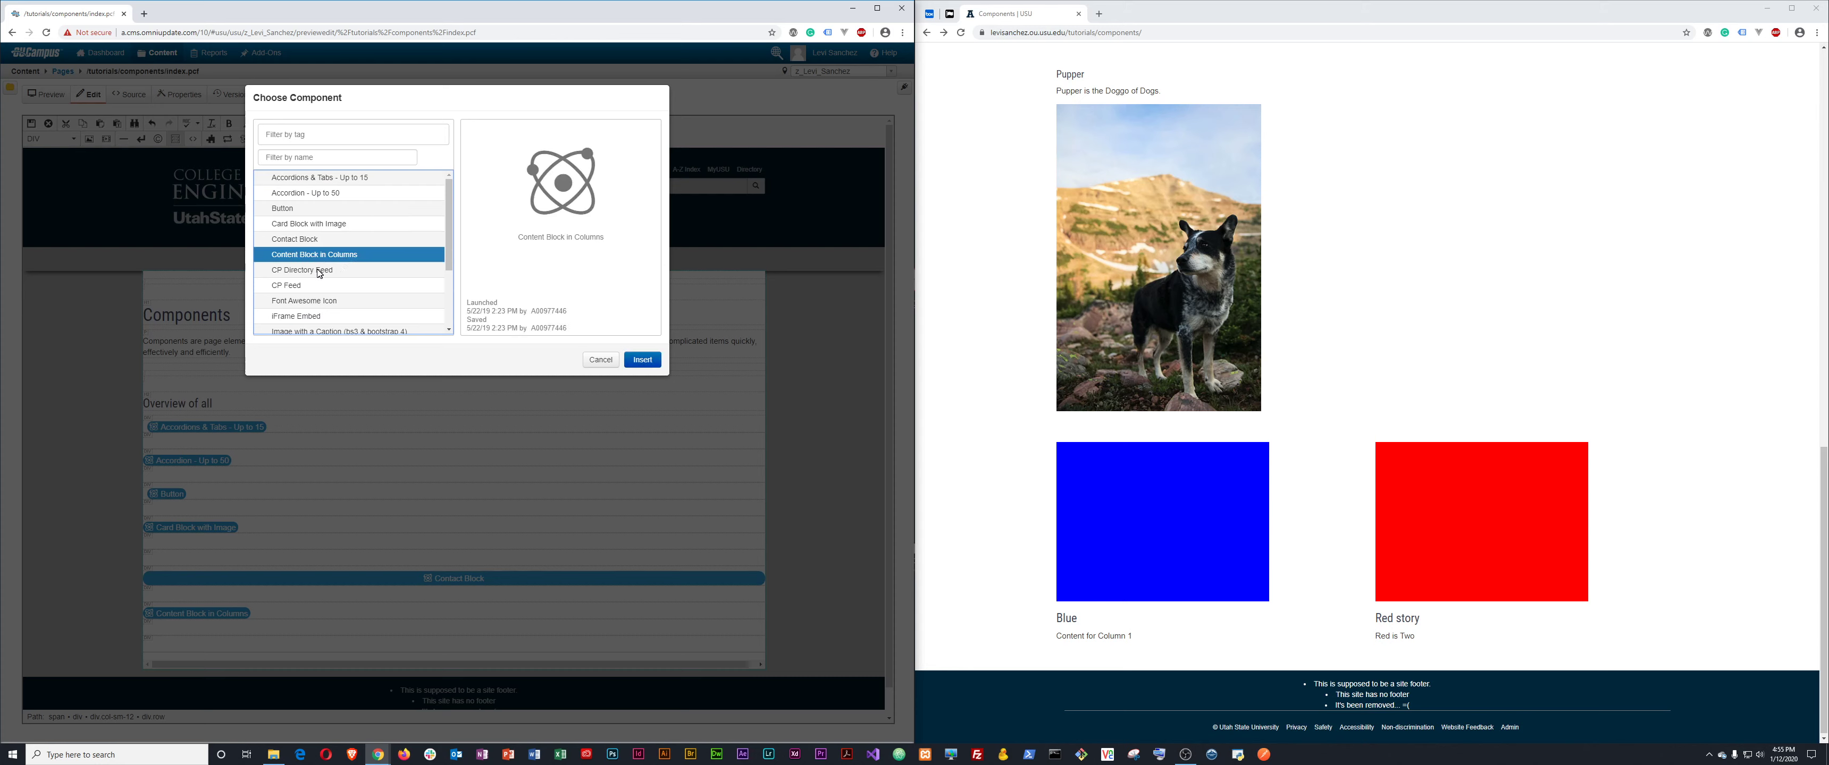
pyautogui.click(277, 272)
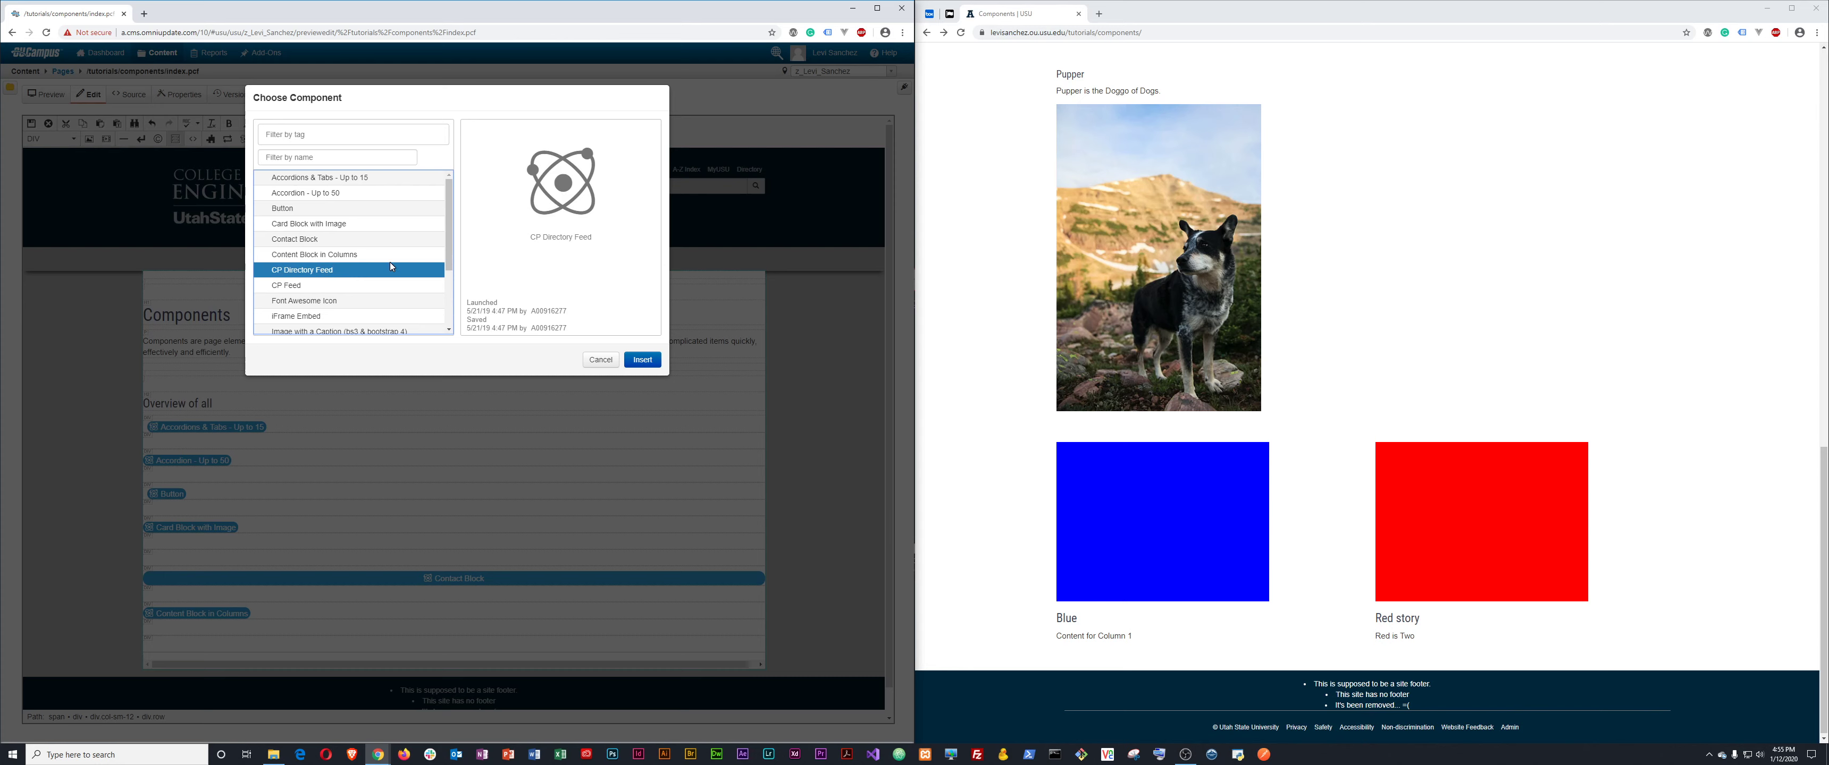
pyautogui.scroll(-1, 391, 267)
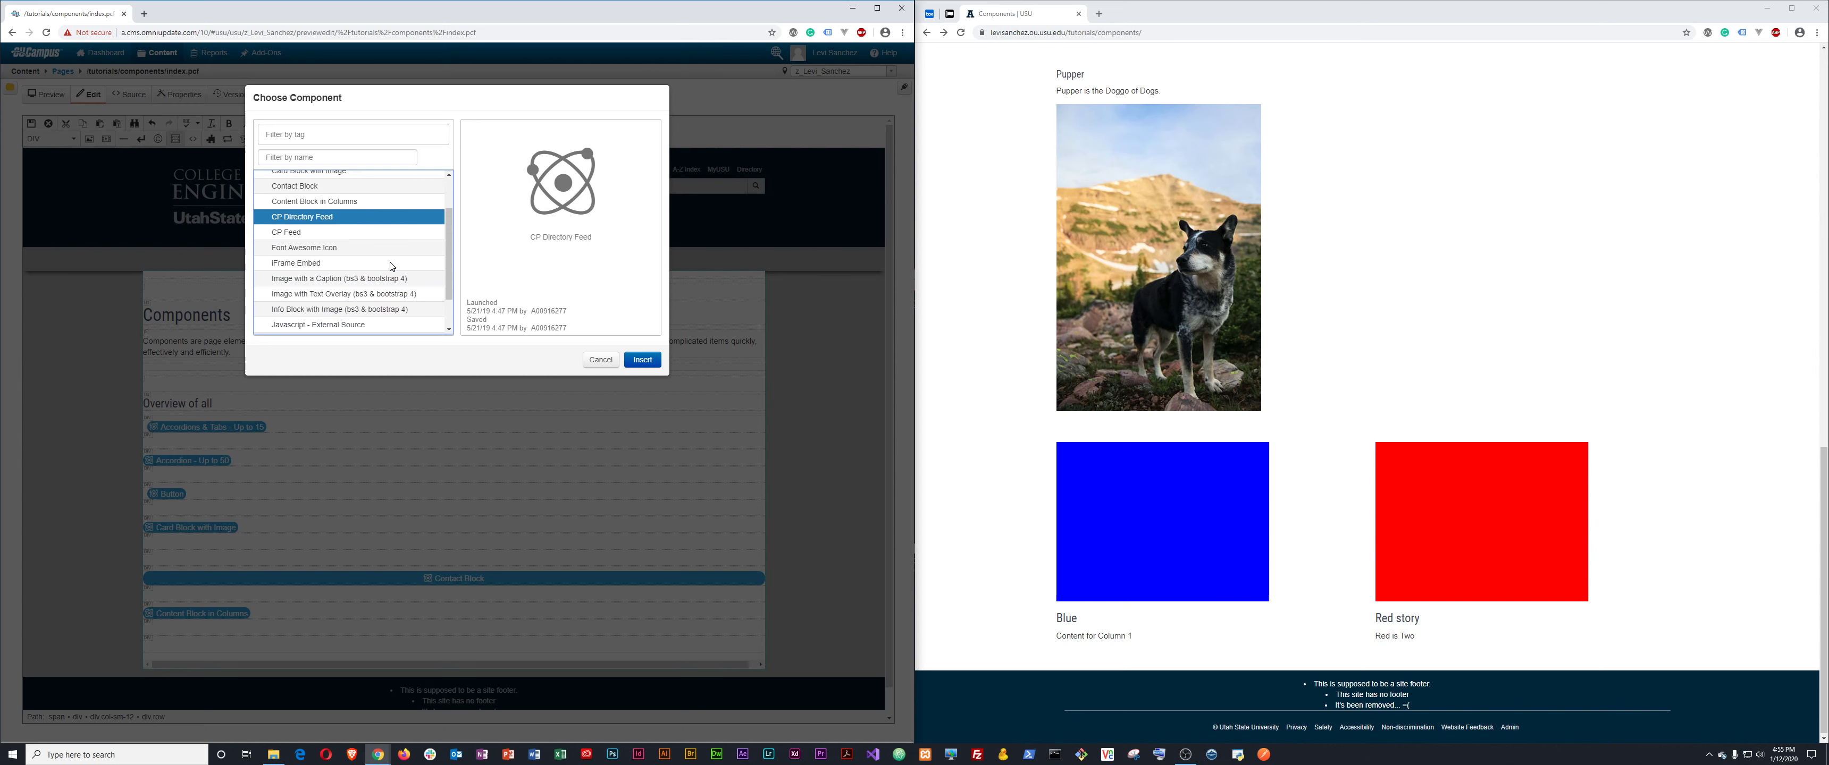
pyautogui.click(297, 237)
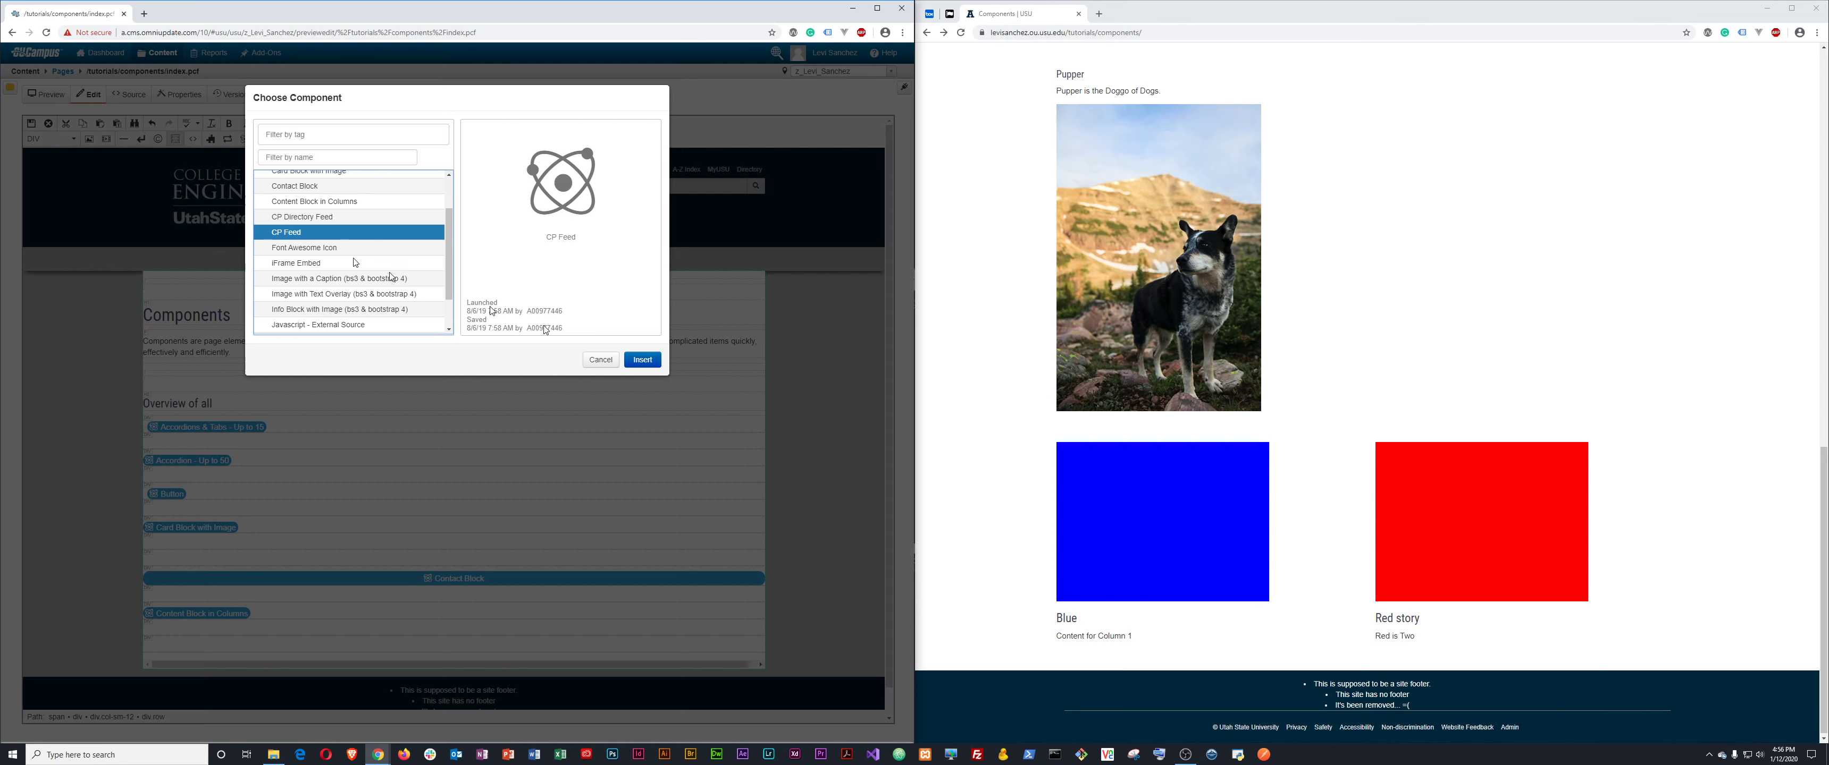
pyautogui.click(643, 360)
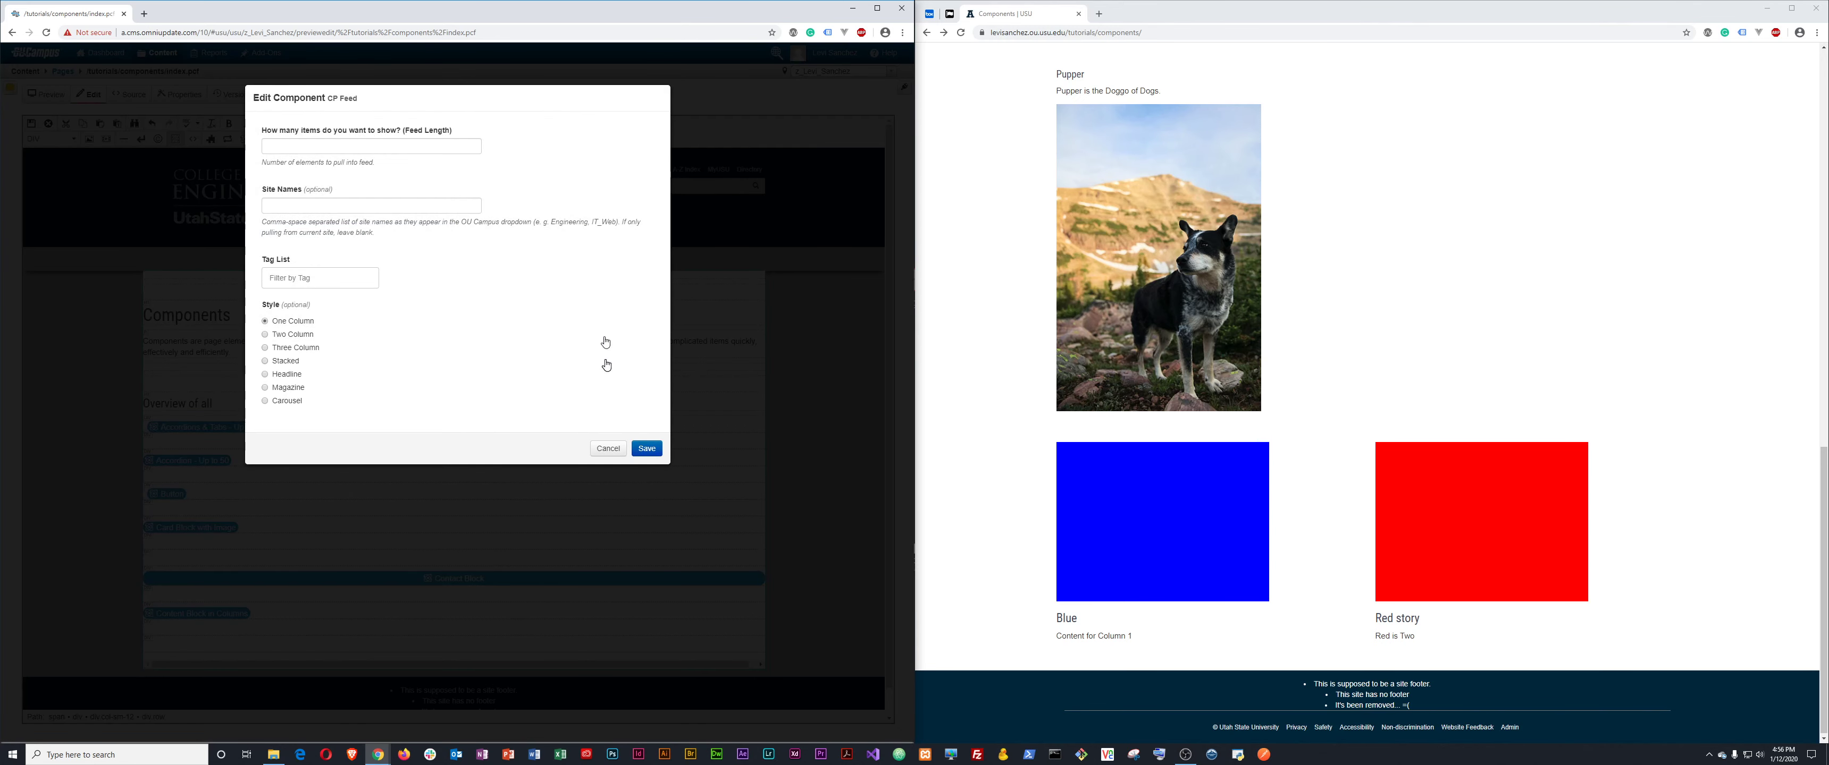
# Set the CP Feed length to 6 items and leave the site names blank to pull from the current site.
pyautogui.click(353, 145)
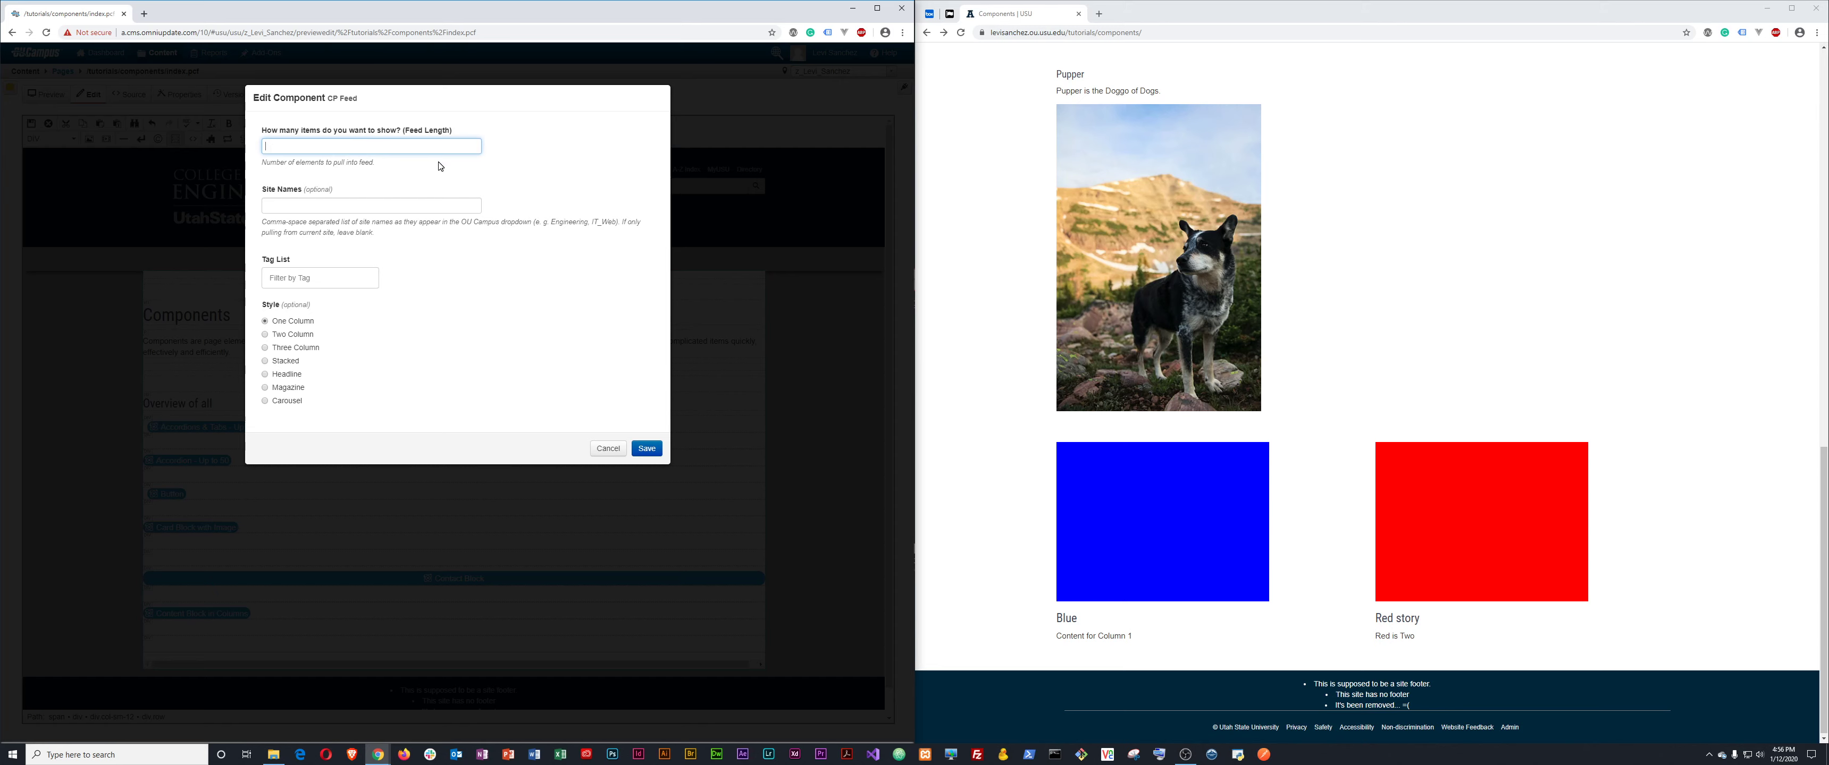
pyautogui.write('4')
pyautogui.press('BackSpace')
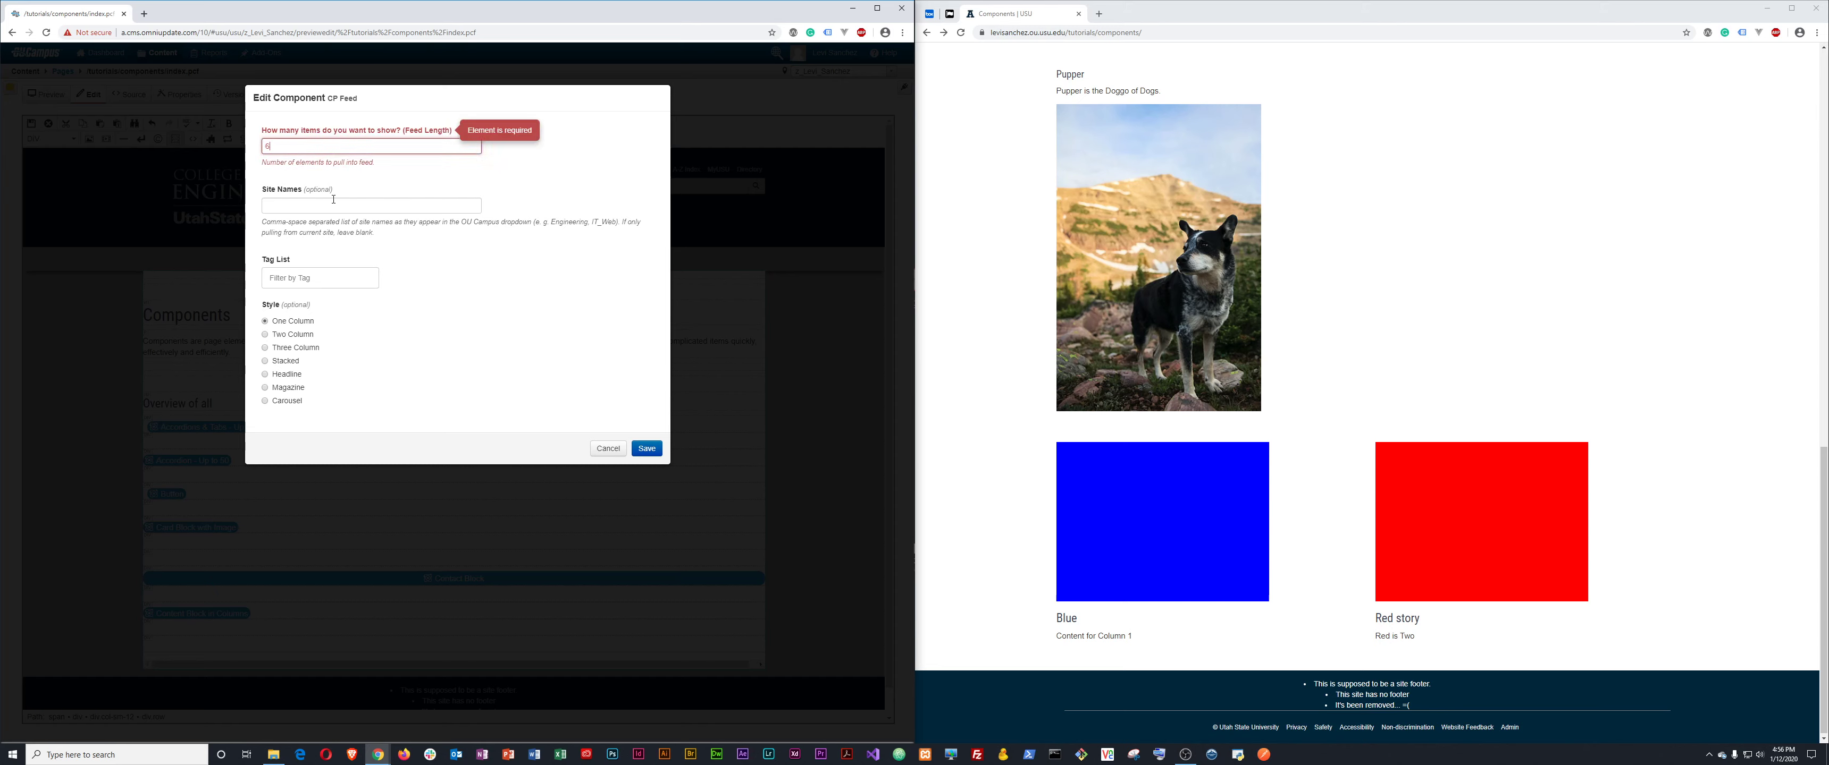
pyautogui.write('6')
pyautogui.click(317, 203)
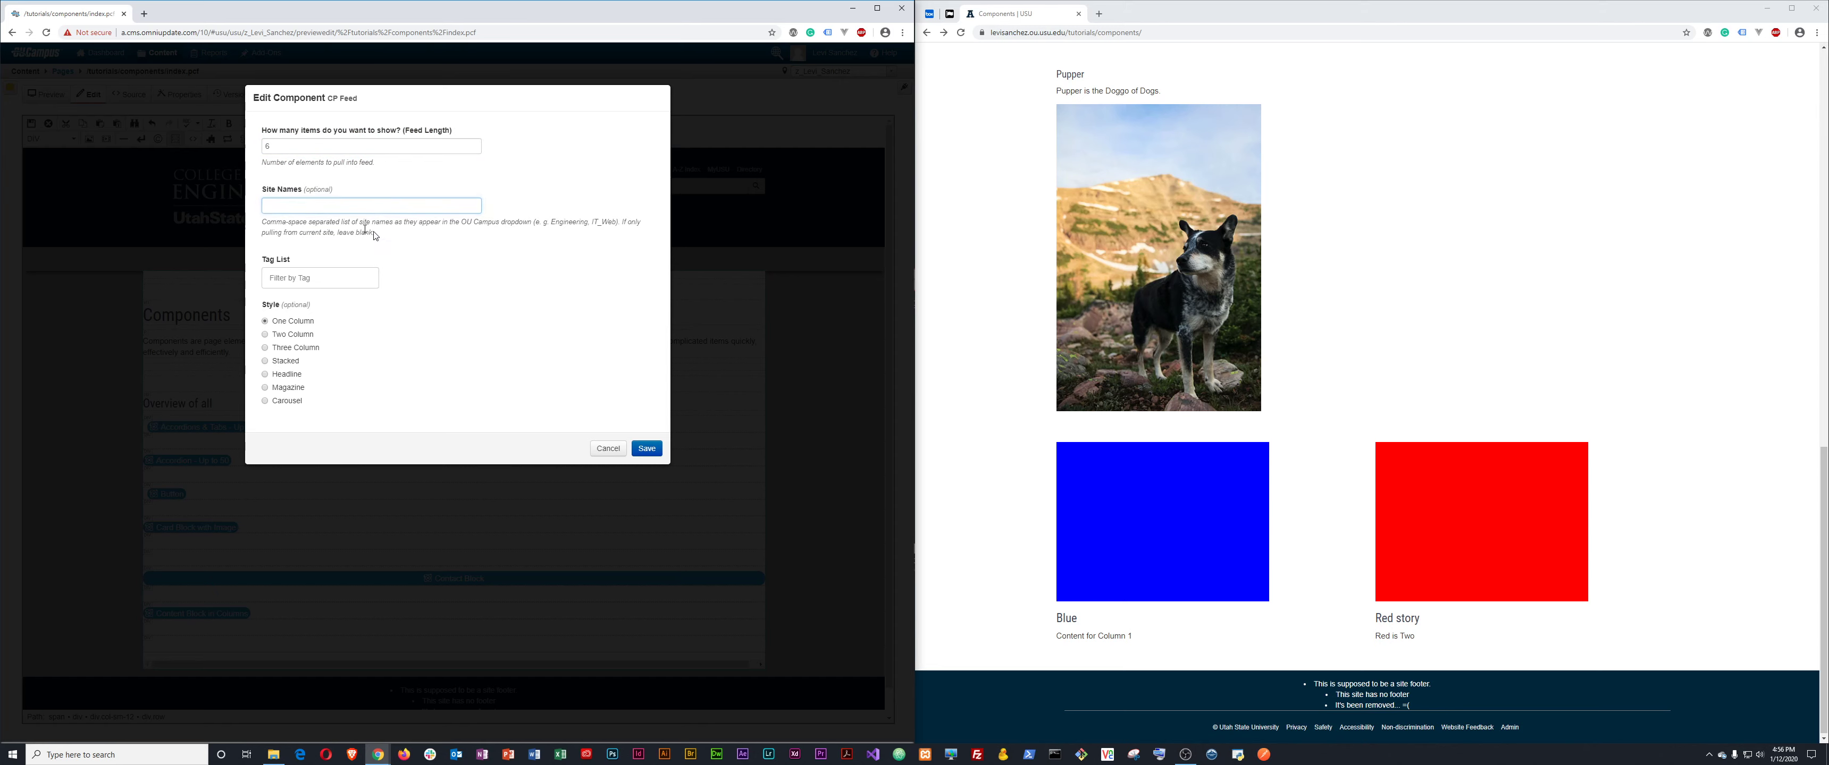
pyautogui.tripleClick(376, 226)
pyautogui.click(317, 197)
pyautogui.click(383, 237)
pyautogui.click(343, 205)
# Search the feed's tag list for News and set News as its only tag.
pyautogui.click(318, 282)
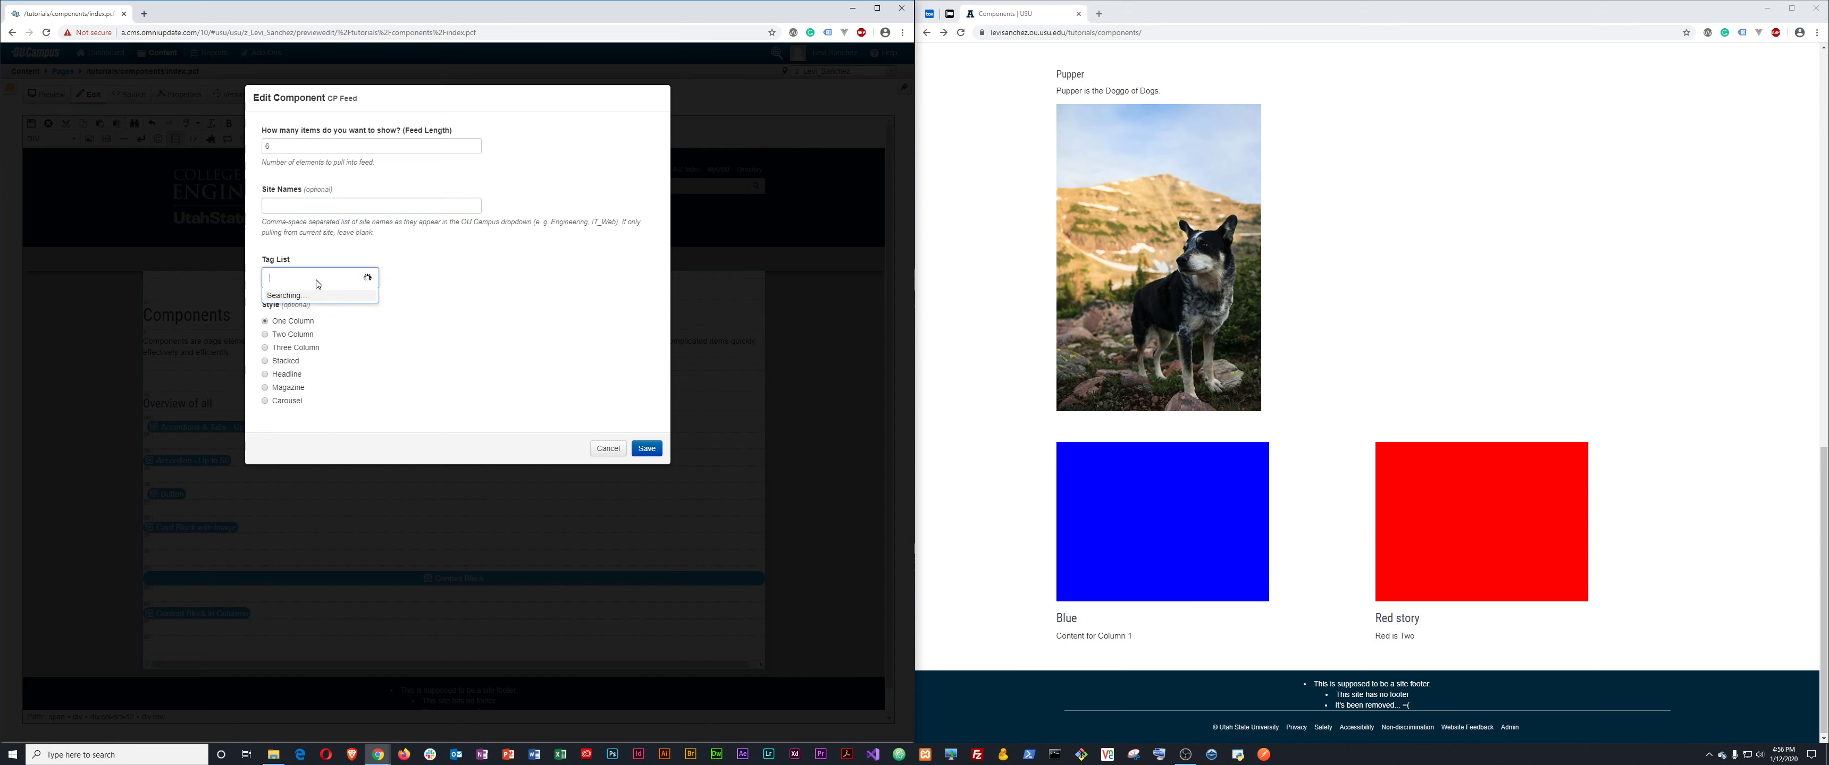
pyautogui.press('Escape')
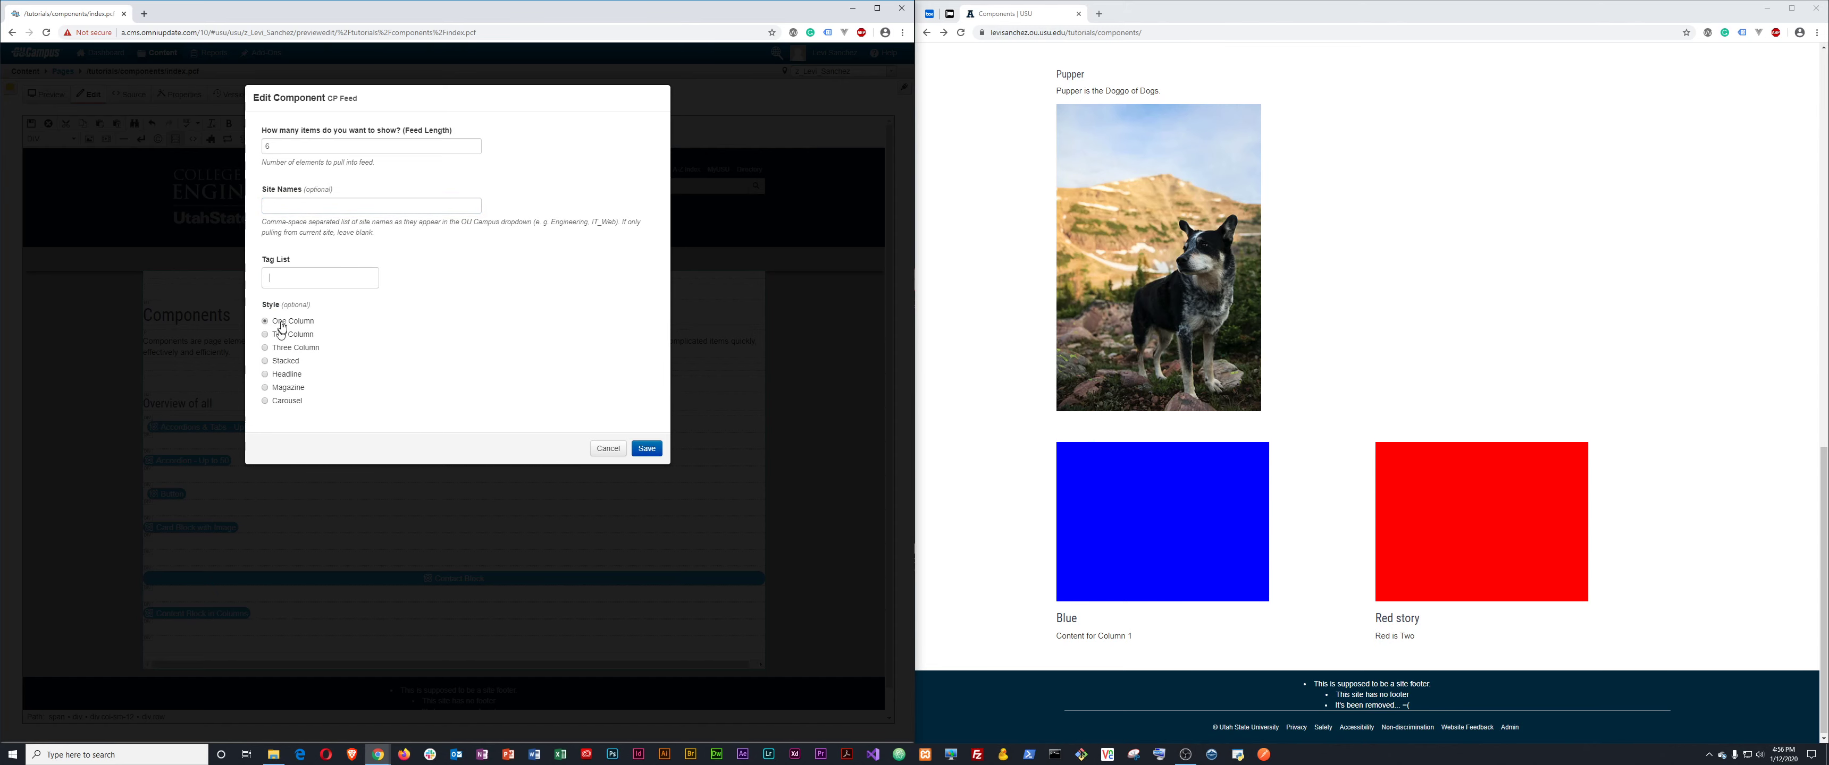
pyautogui.click(298, 277)
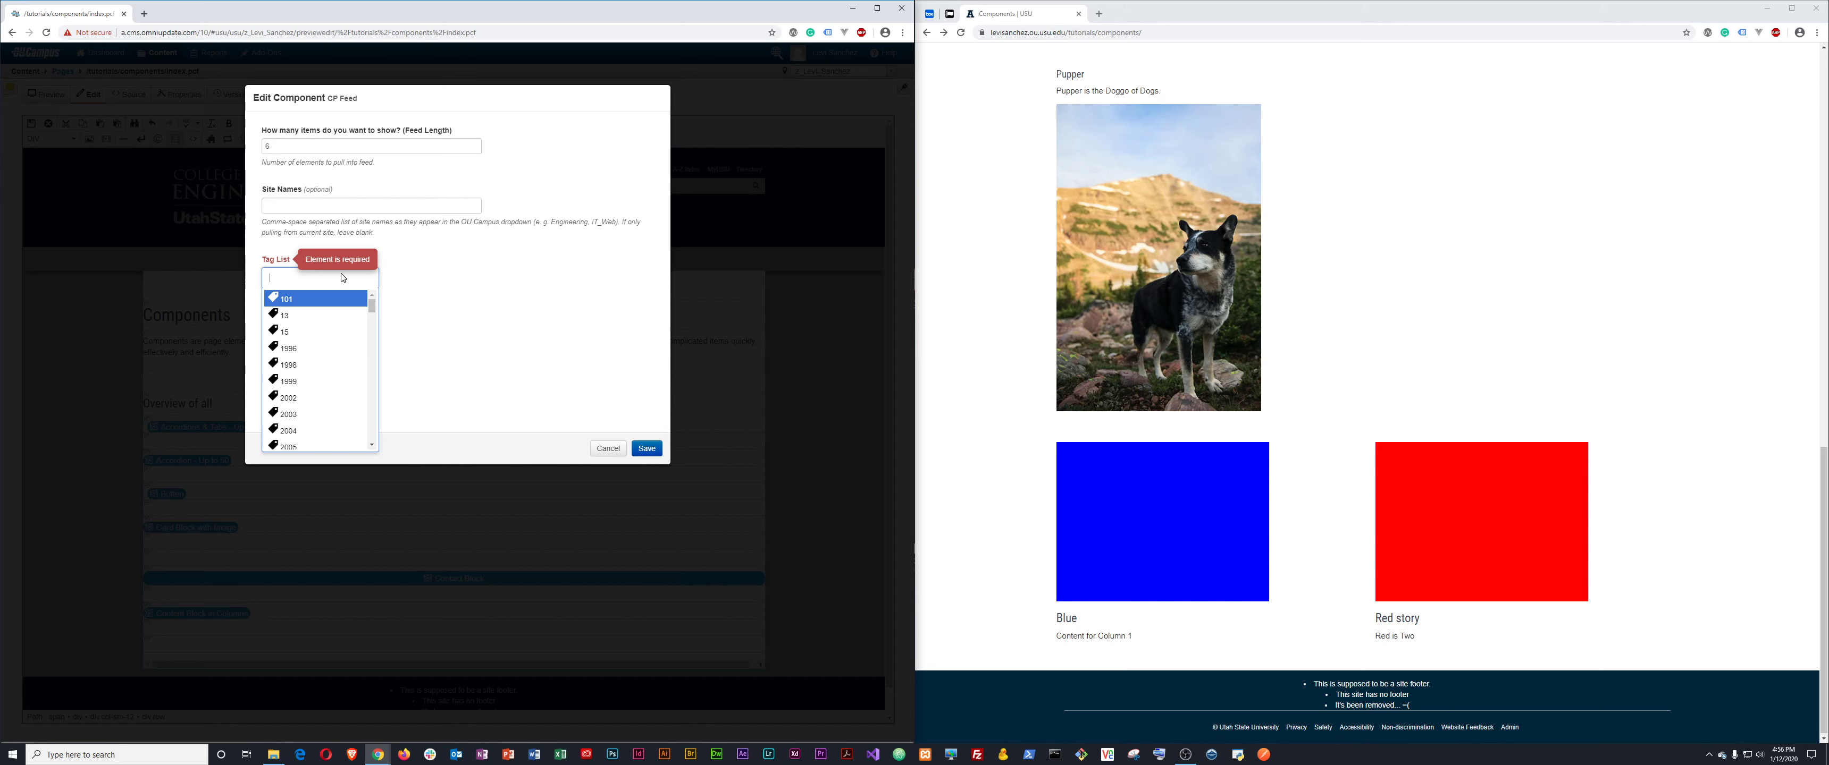
pyautogui.write('New')
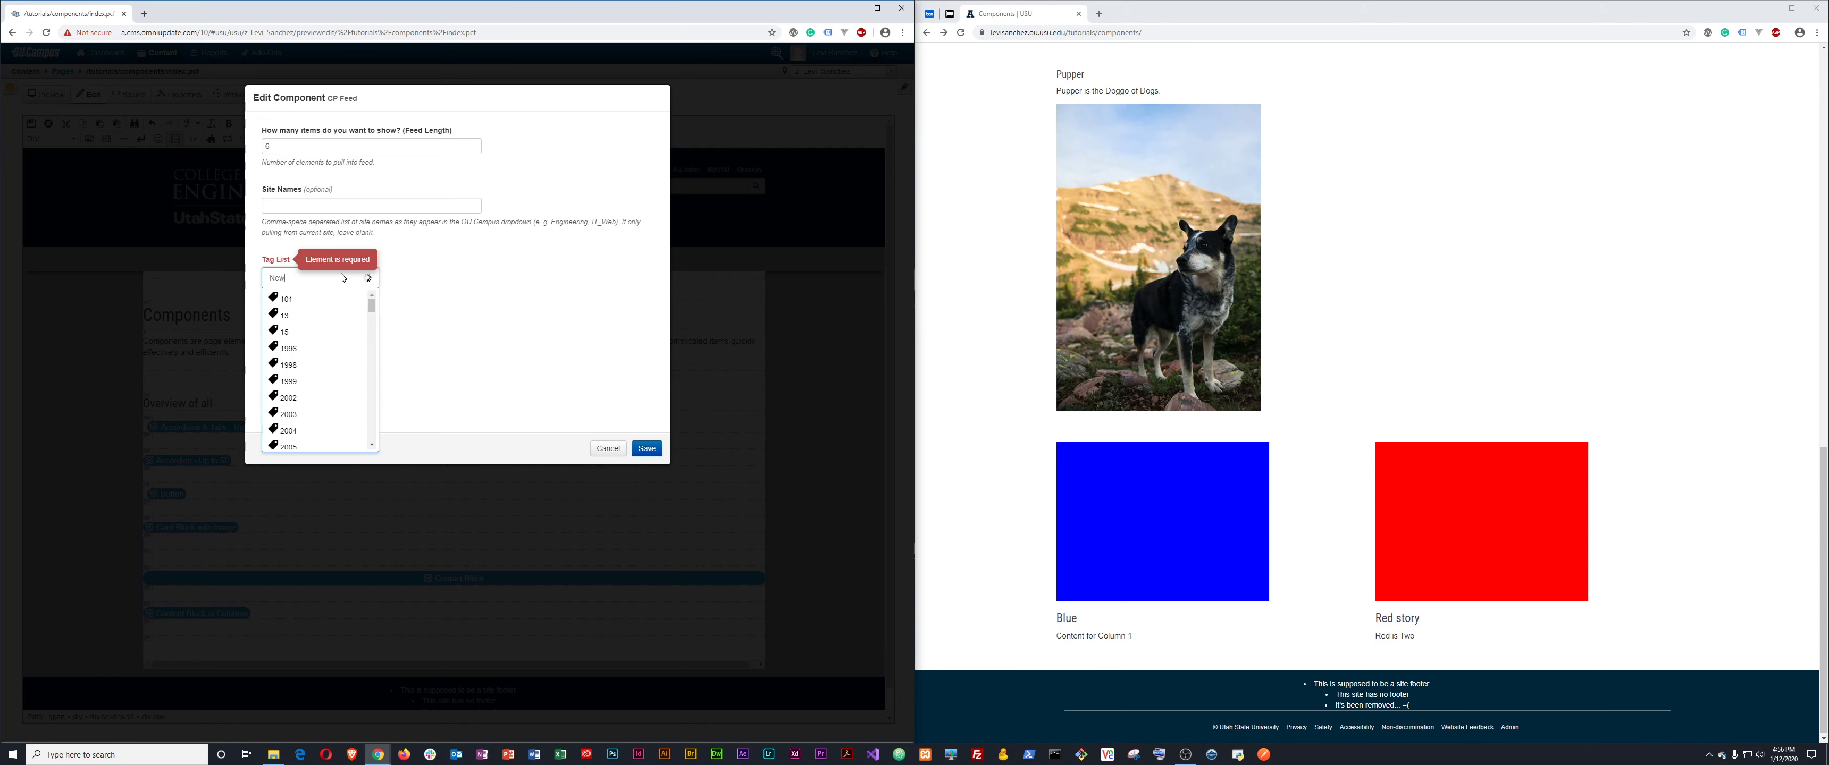
pyautogui.write('s')
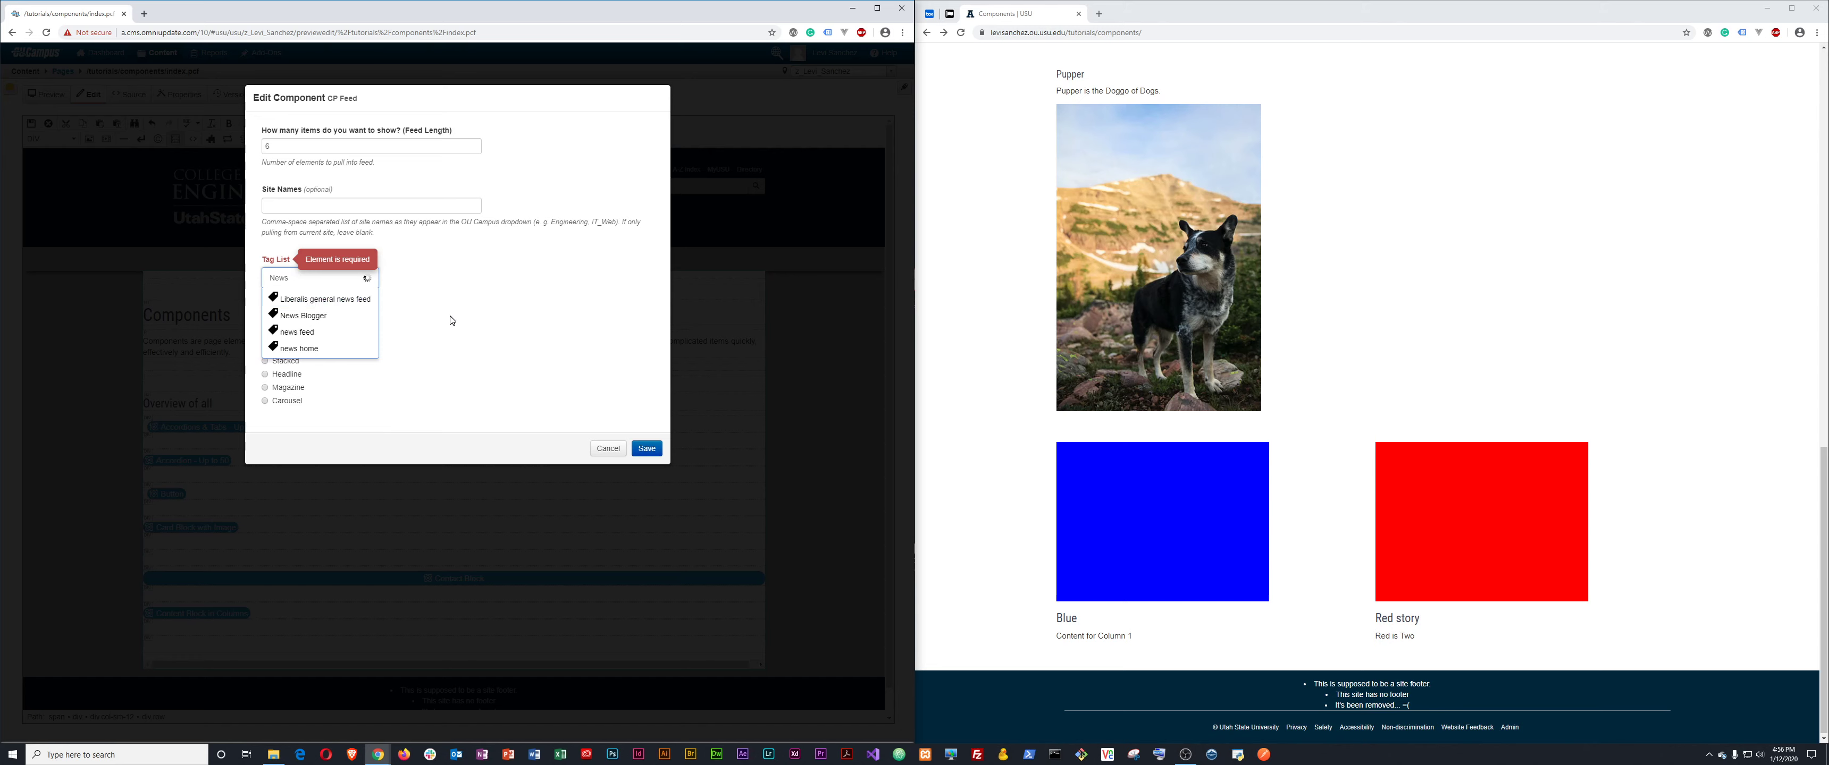
pyautogui.press('Return')
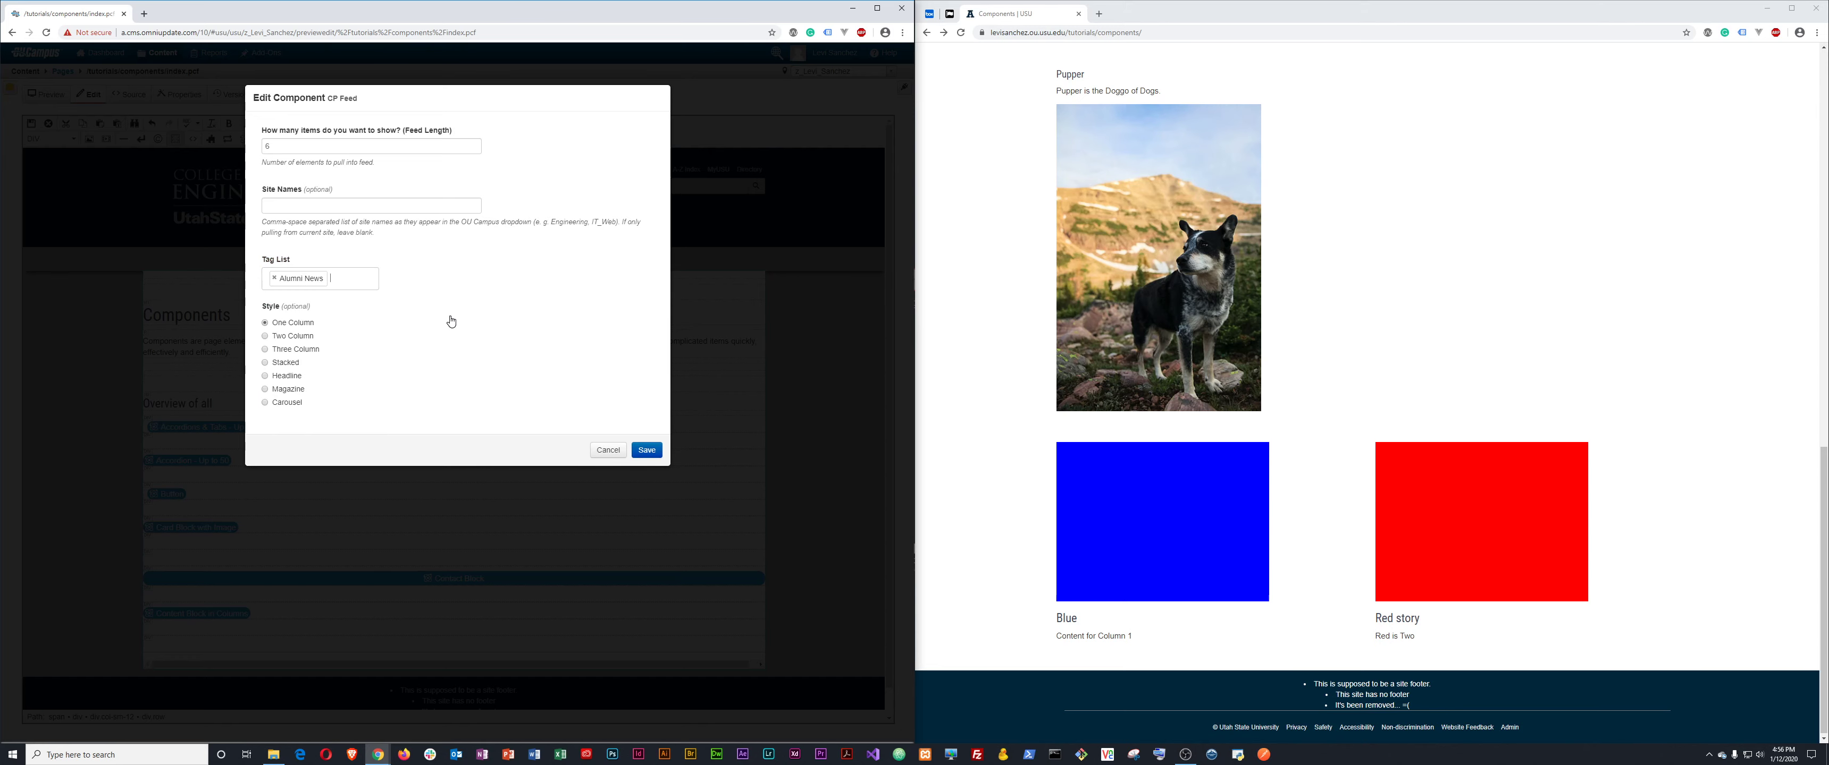
pyautogui.click(274, 278)
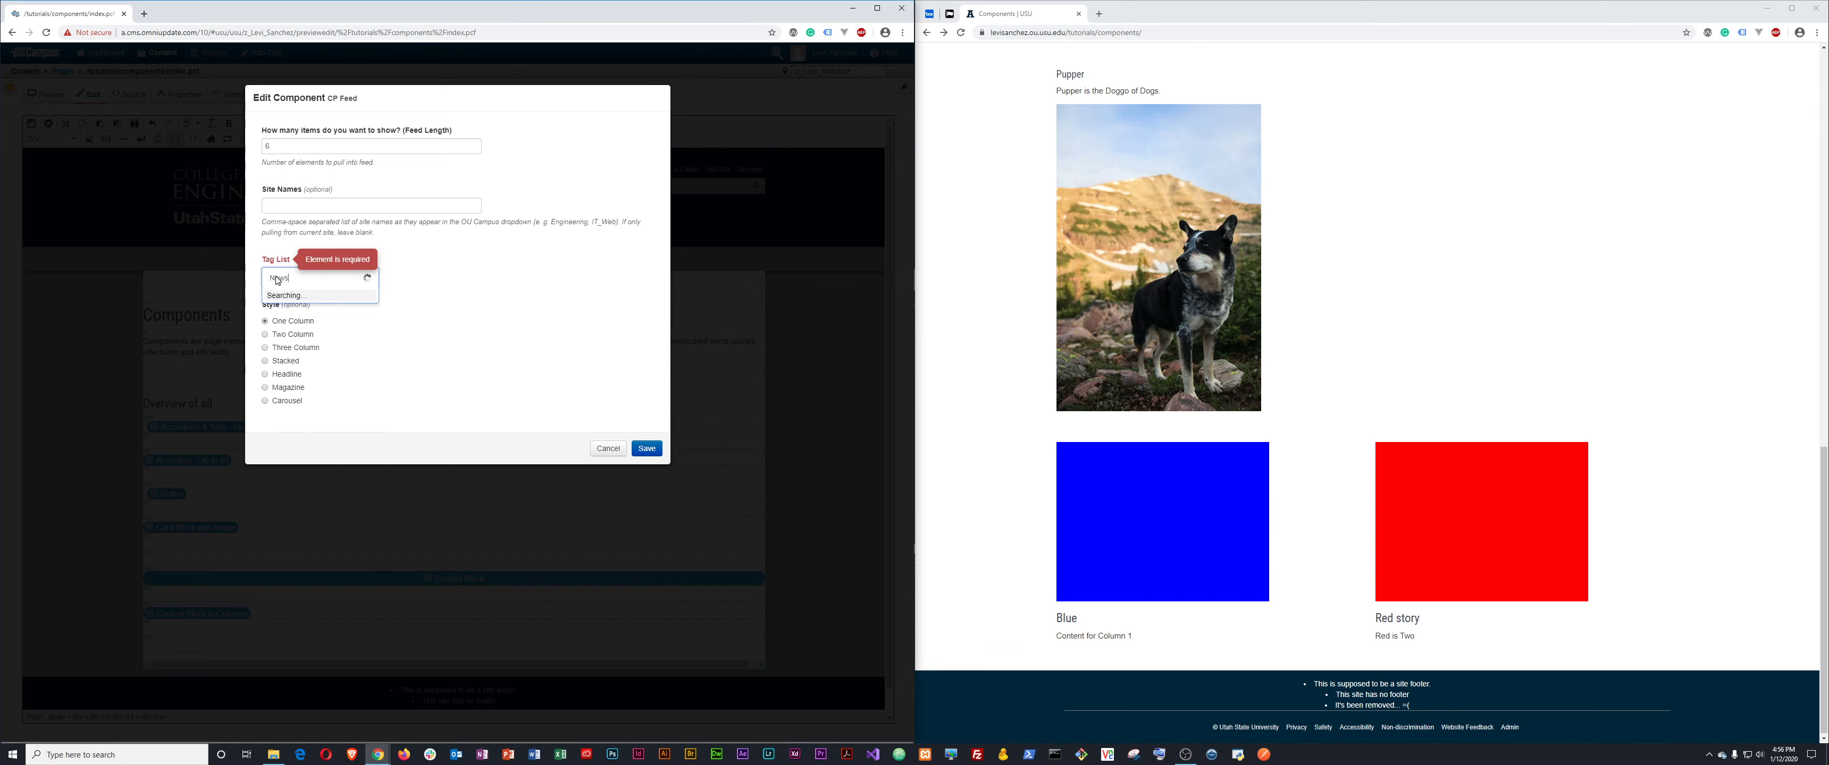
pyautogui.scroll(-5, 313, 383)
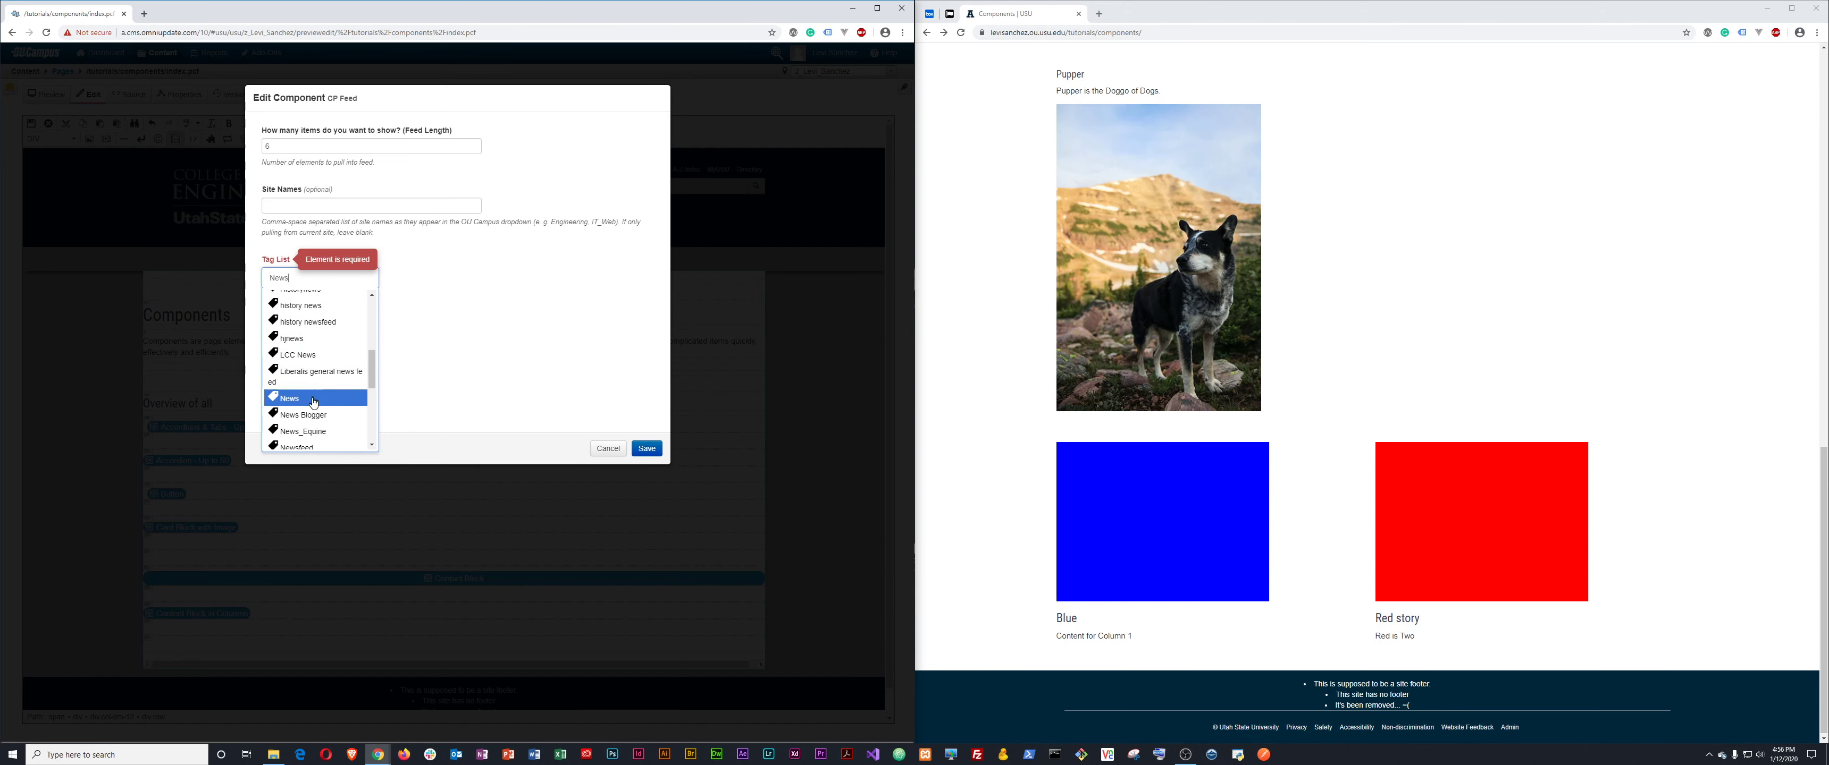
pyautogui.click(313, 402)
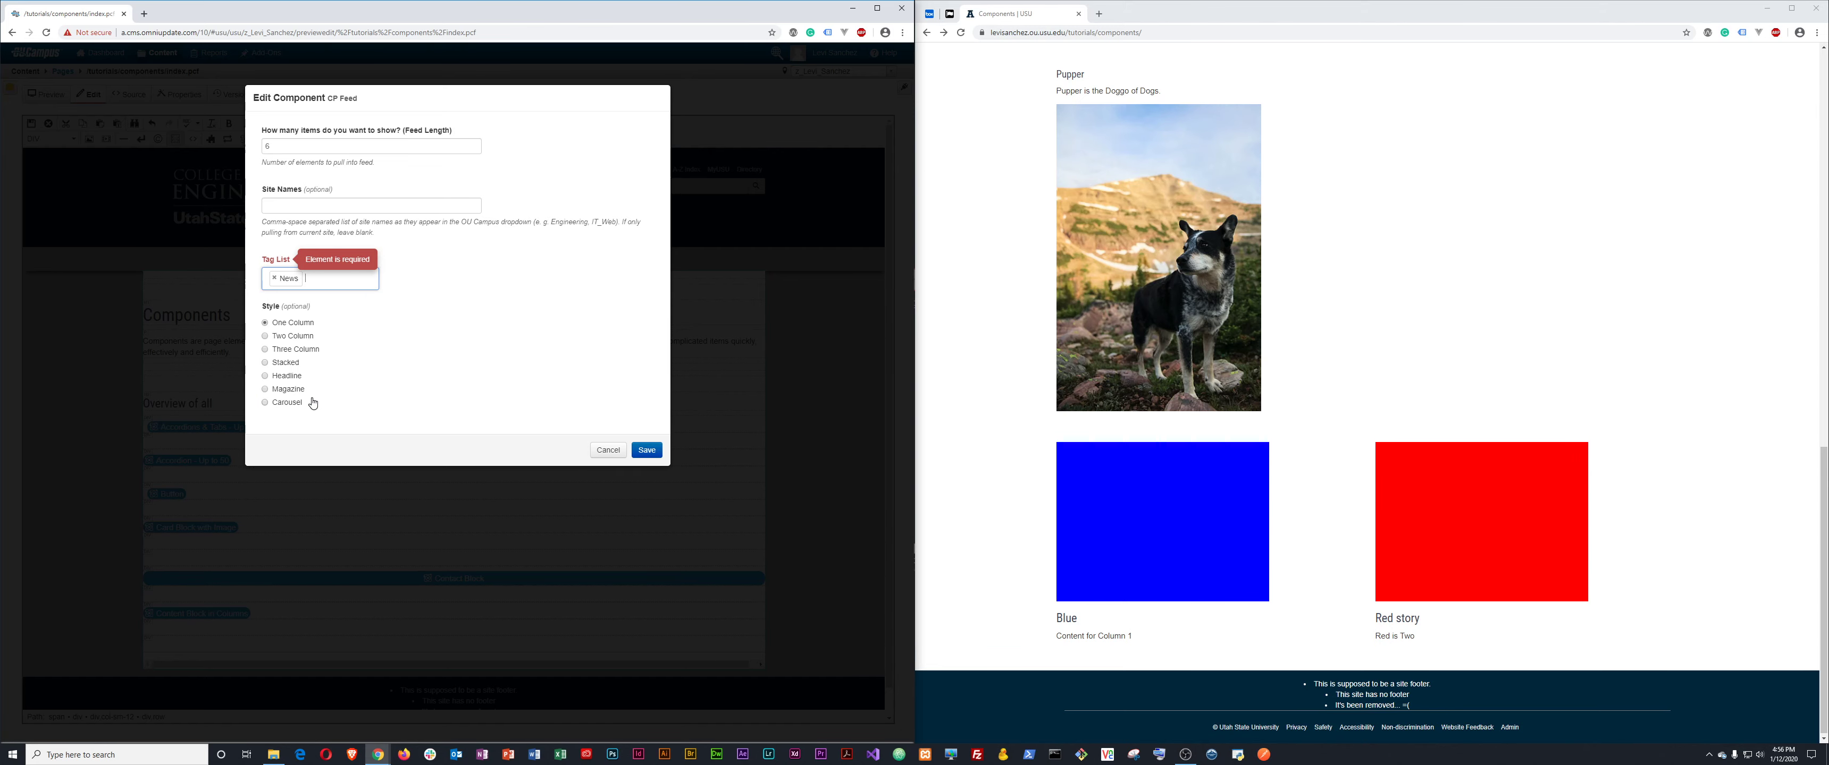
# Save the CP Feed component with the One Column style and save the page.
pyautogui.click(282, 339)
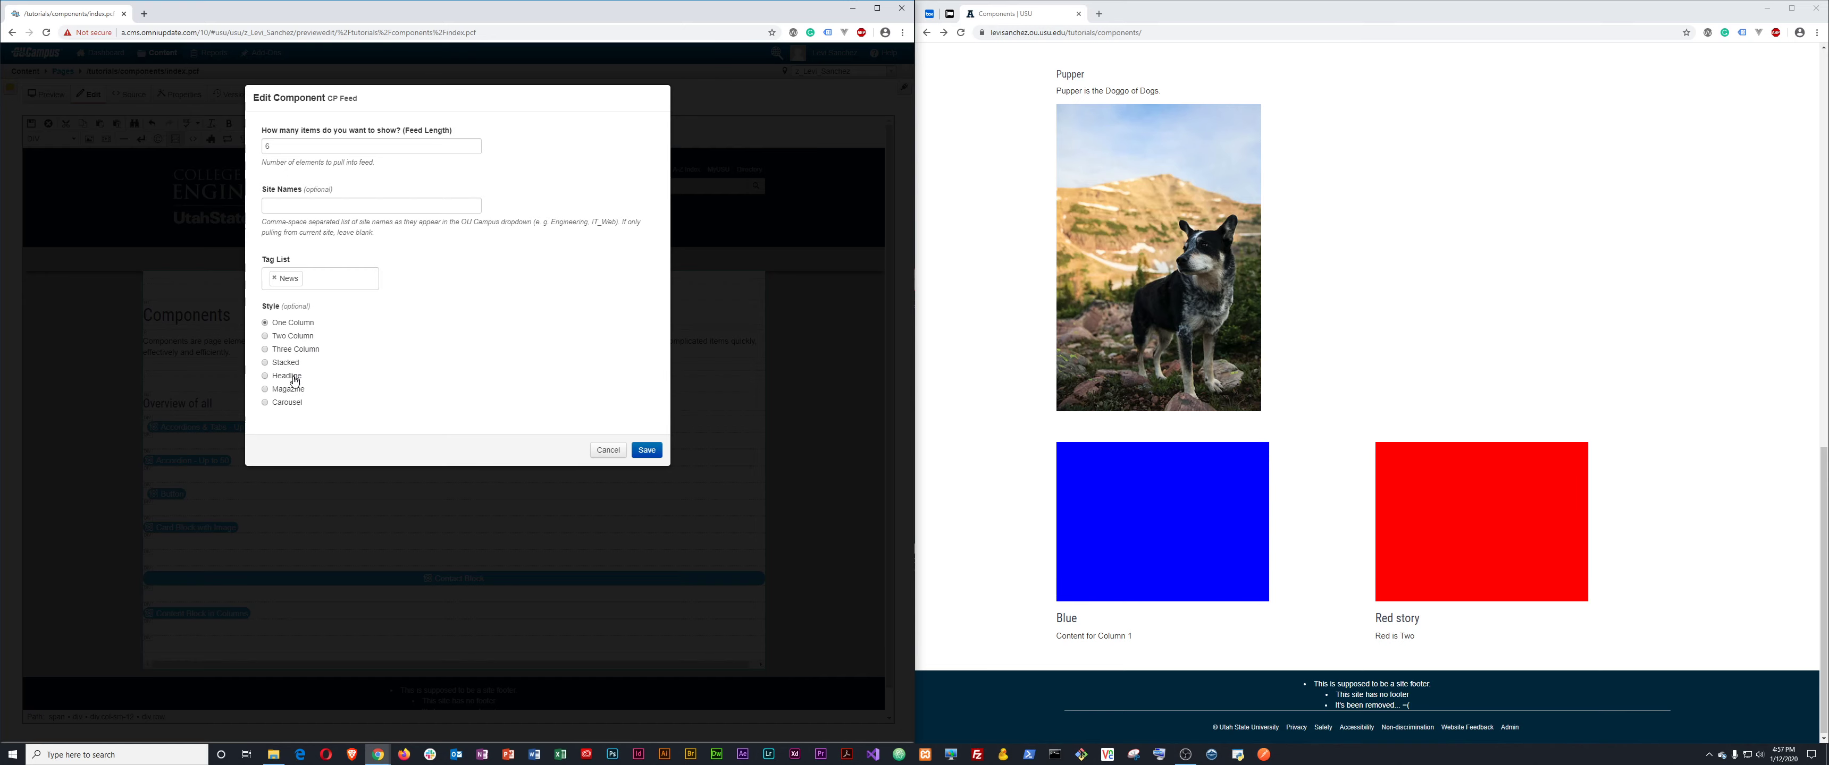
pyautogui.click(645, 450)
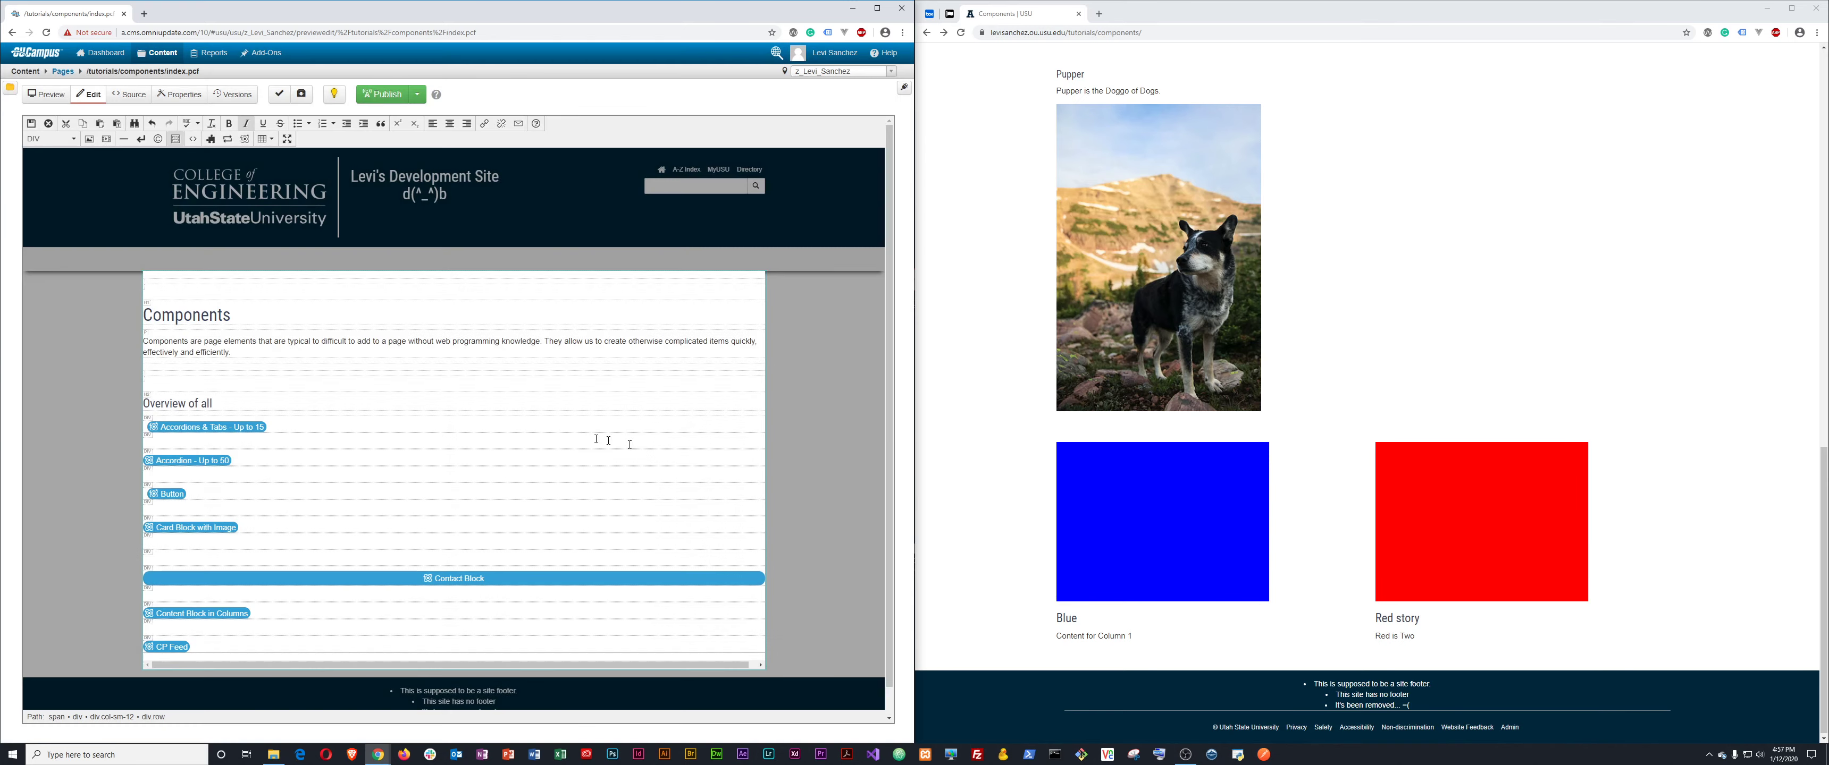
pyautogui.click(30, 123)
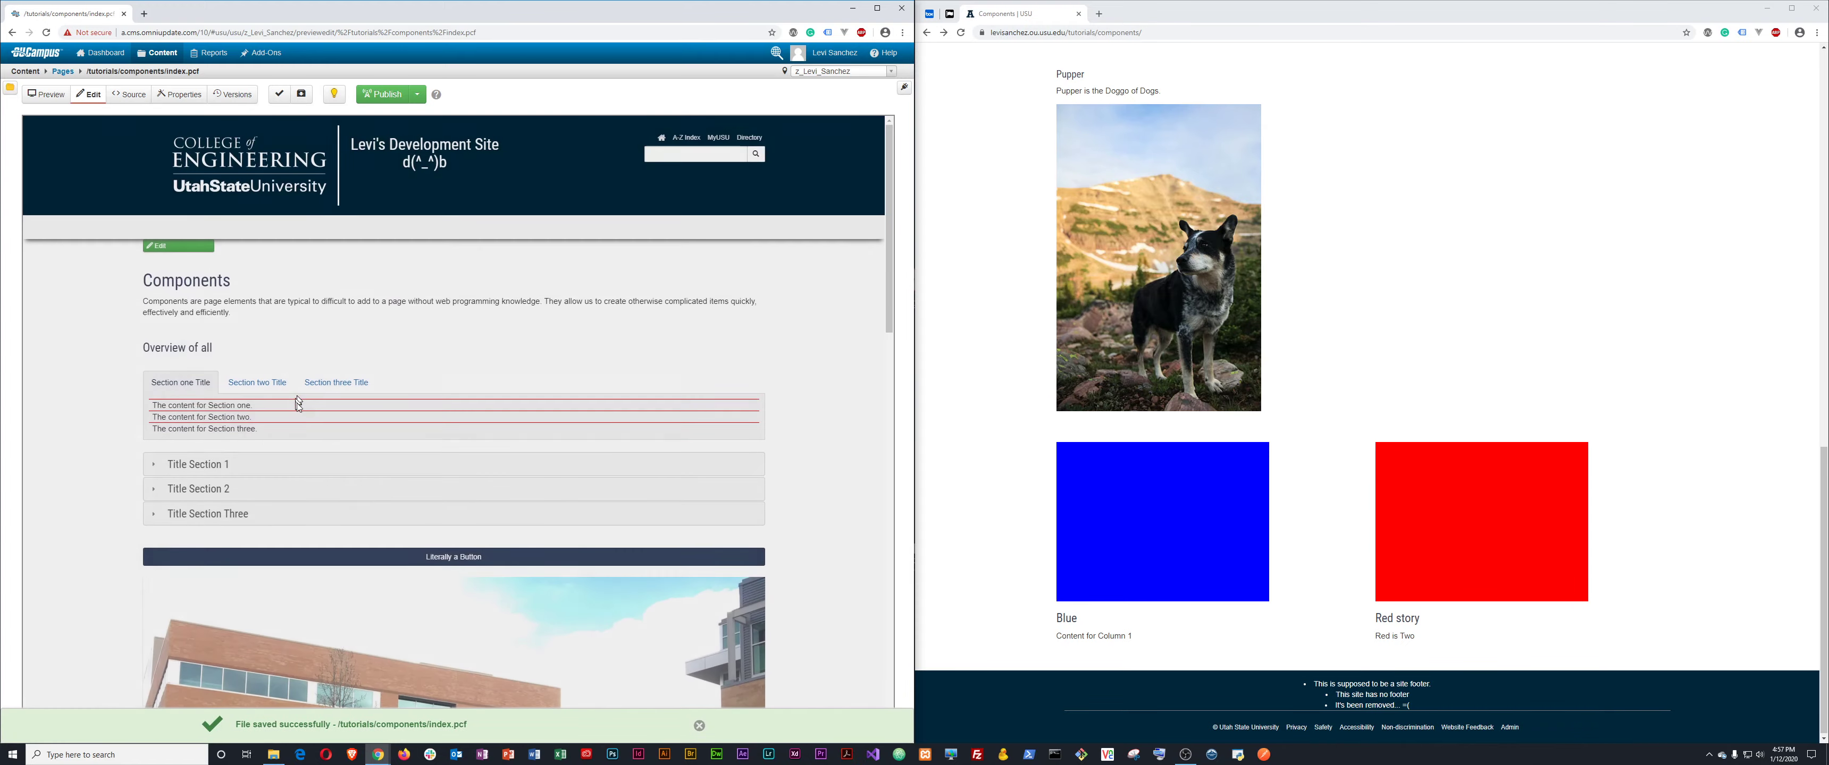
# Examine the stories of the one-column feed below the two content columns on the saved page.
pyautogui.scroll(-5, 402, 497)
pyautogui.scroll(-10, 402, 532)
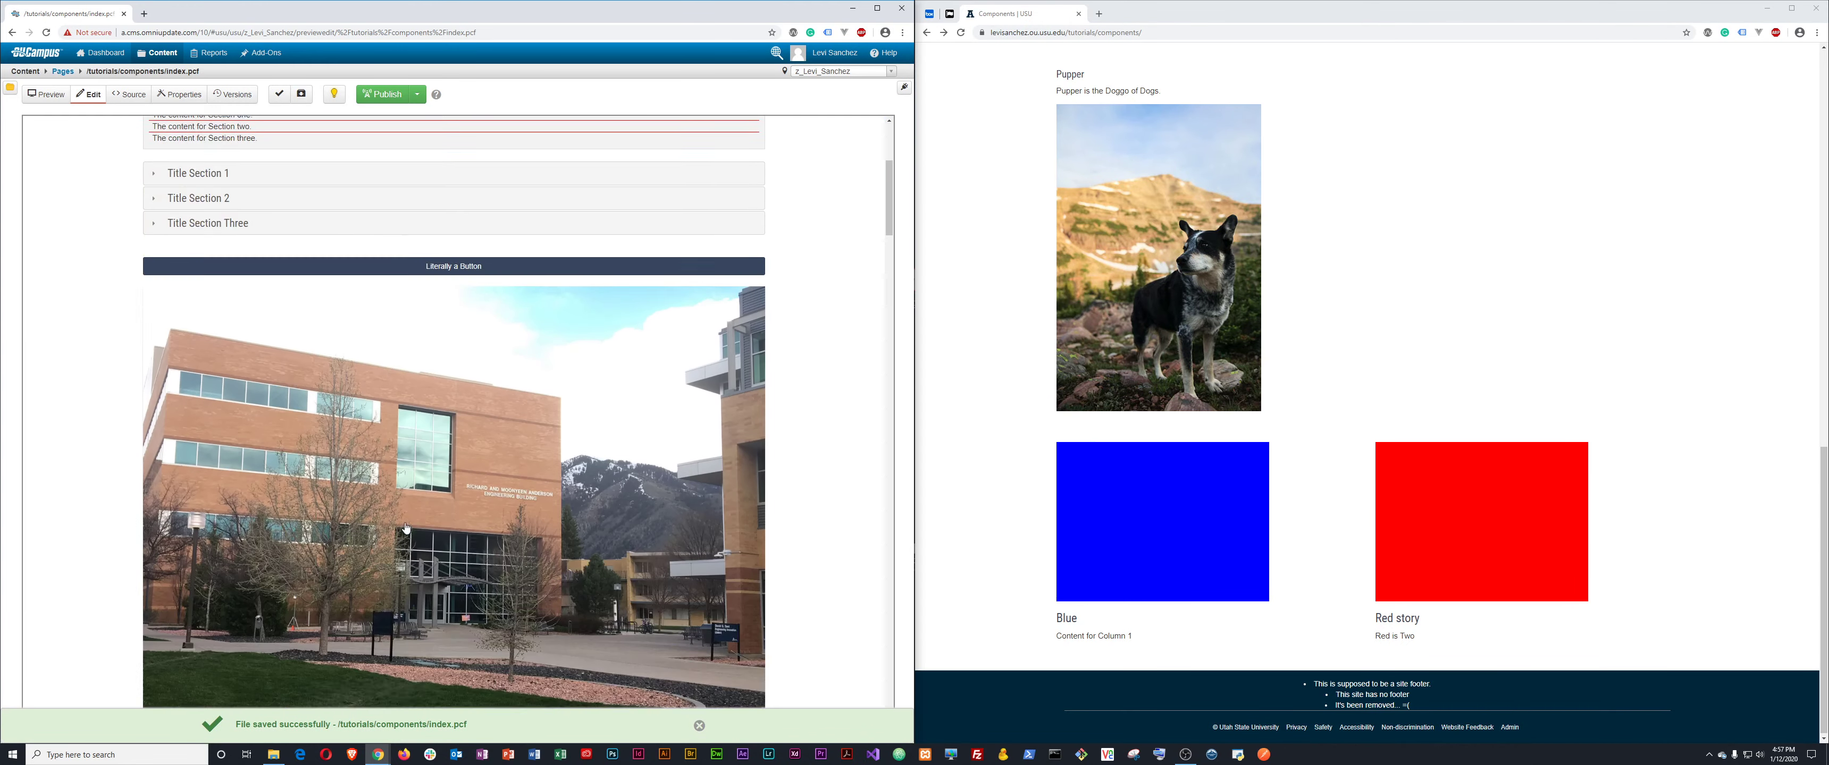
pyautogui.scroll(-20, 401, 523)
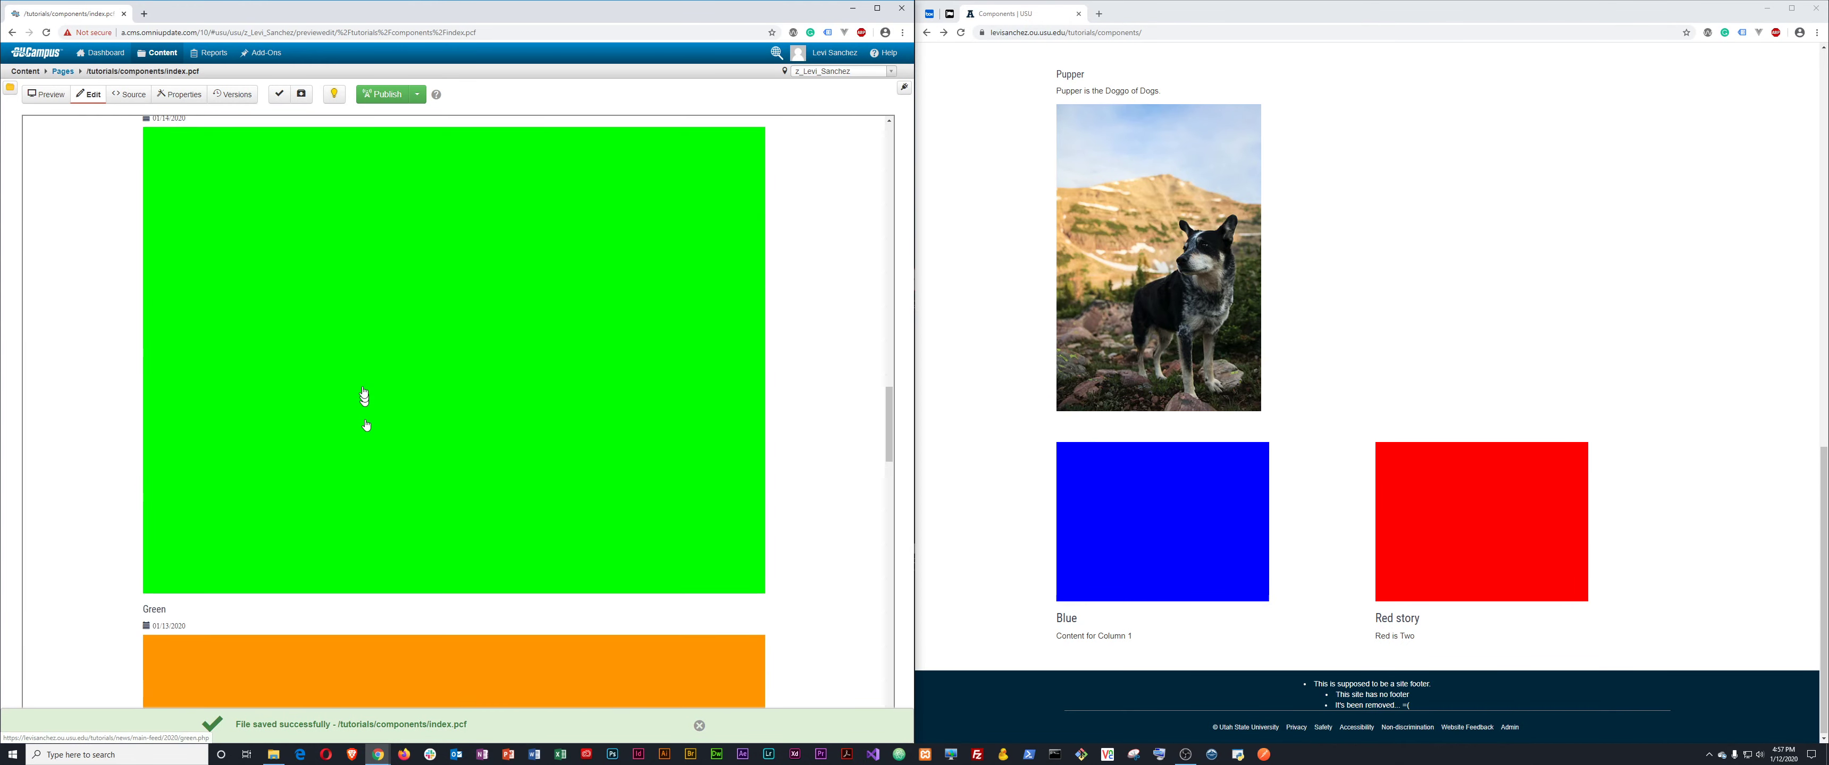
pyautogui.scroll(-10, 392, 462)
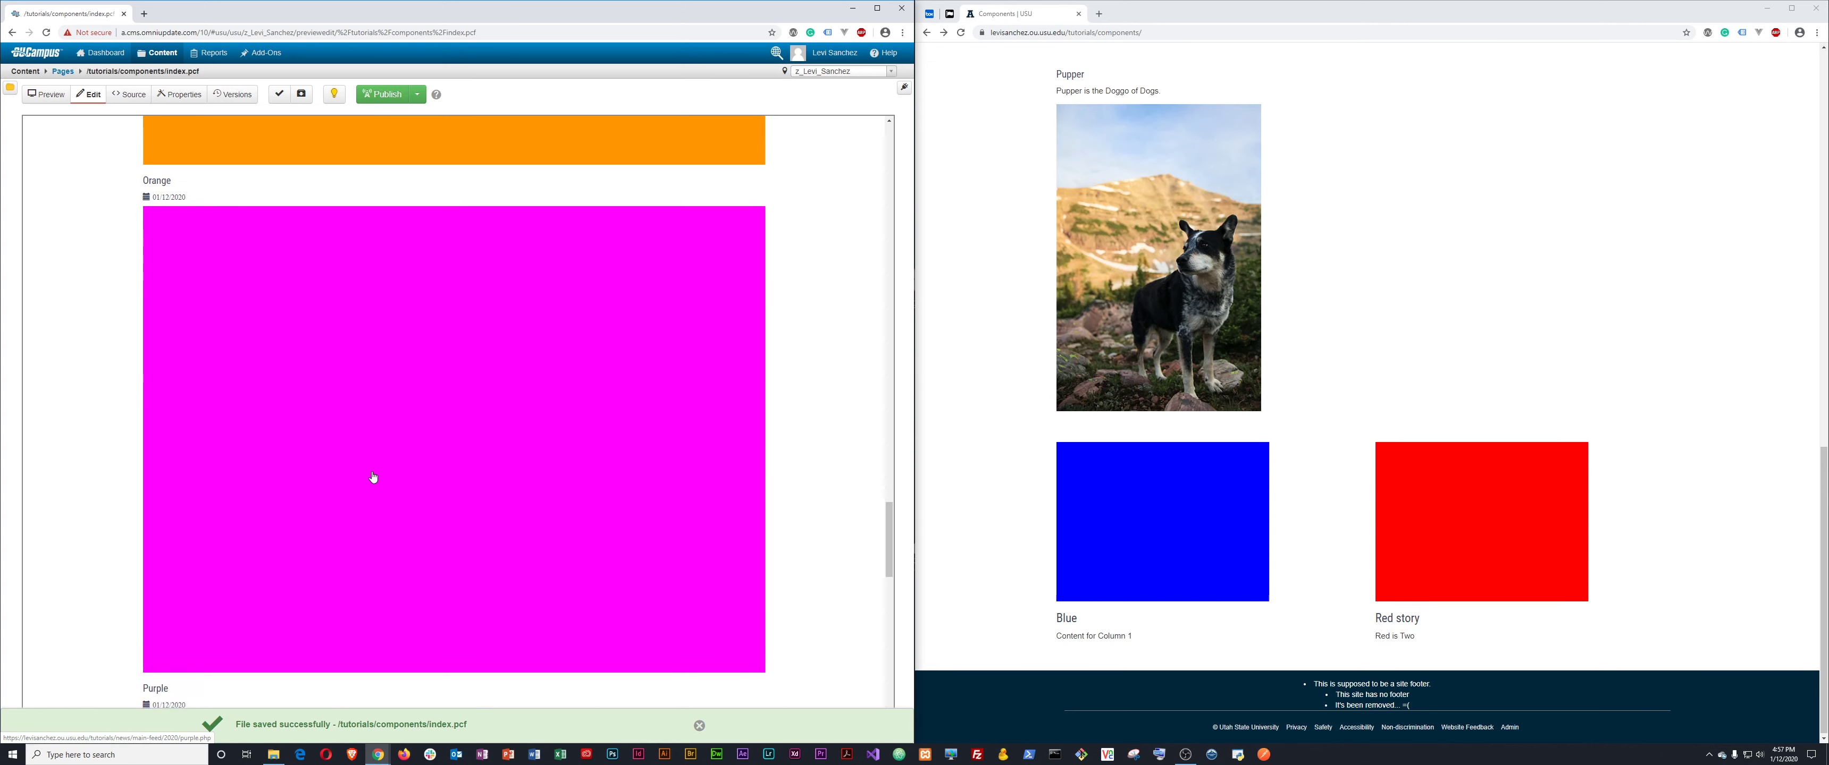
pyautogui.scroll(-10, 369, 519)
pyautogui.scroll(12, 408, 474)
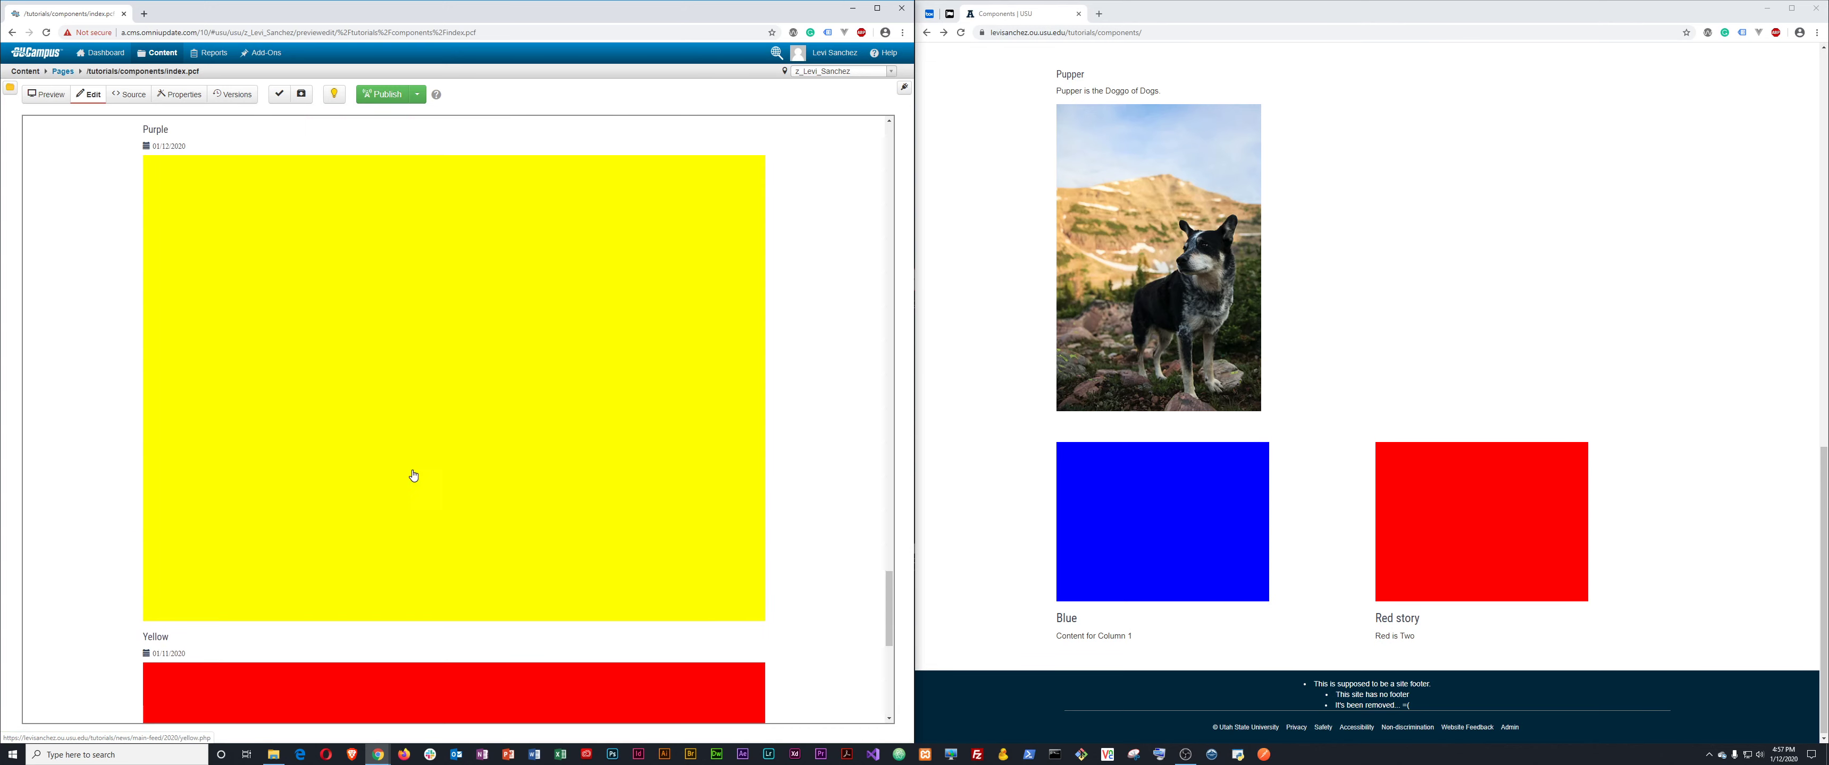
pyautogui.scroll(20, 419, 471)
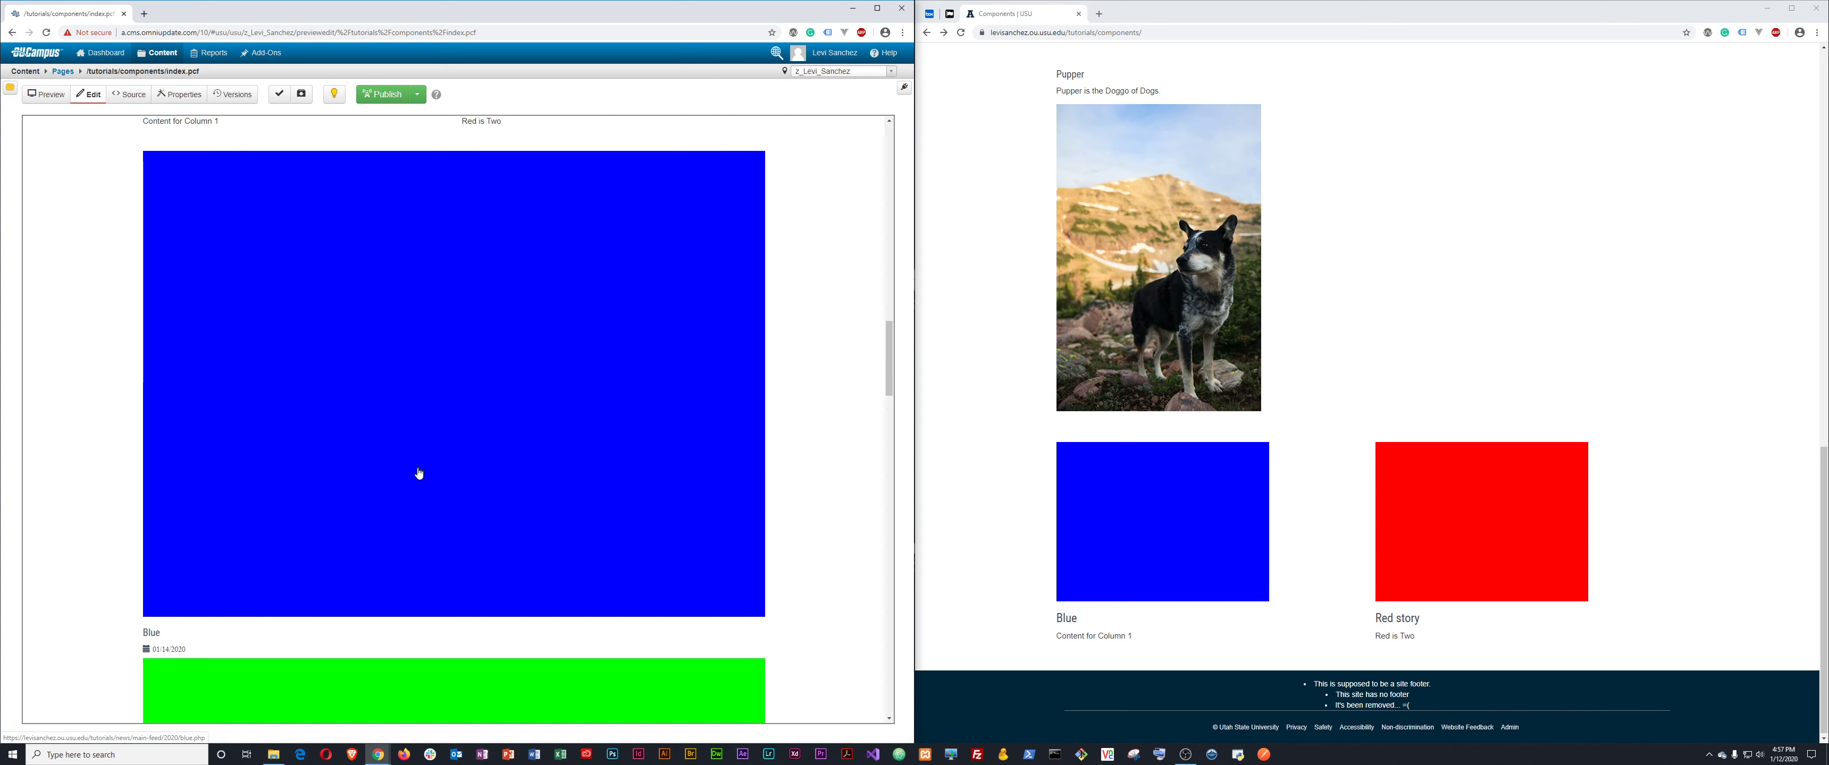
pyautogui.scroll(-20, 418, 472)
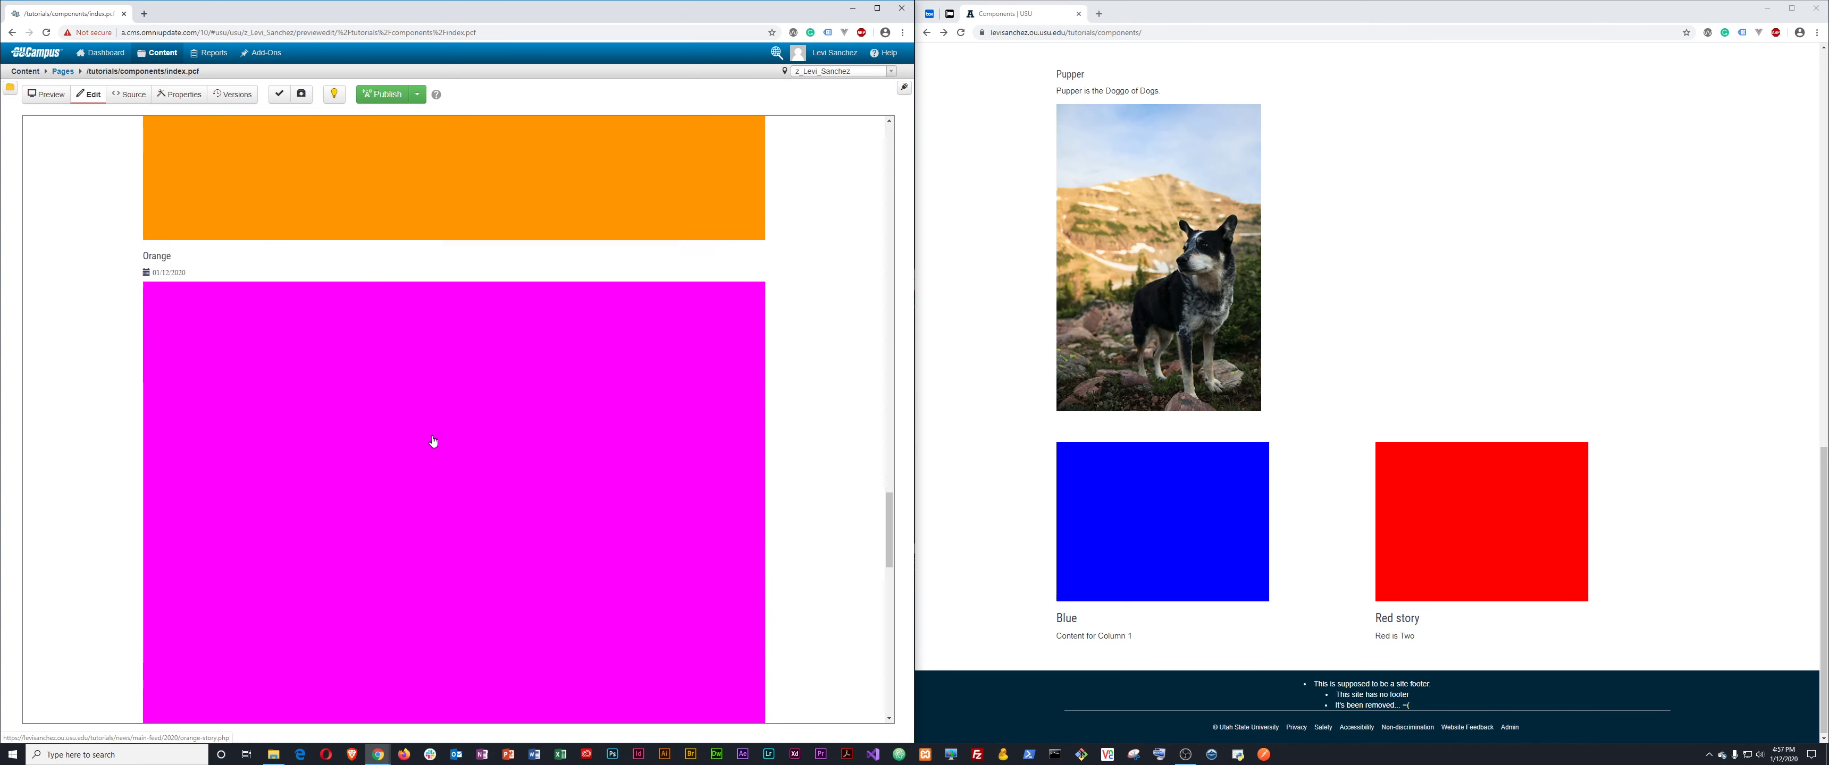
pyautogui.scroll(-10, 431, 444)
pyautogui.scroll(12, 429, 441)
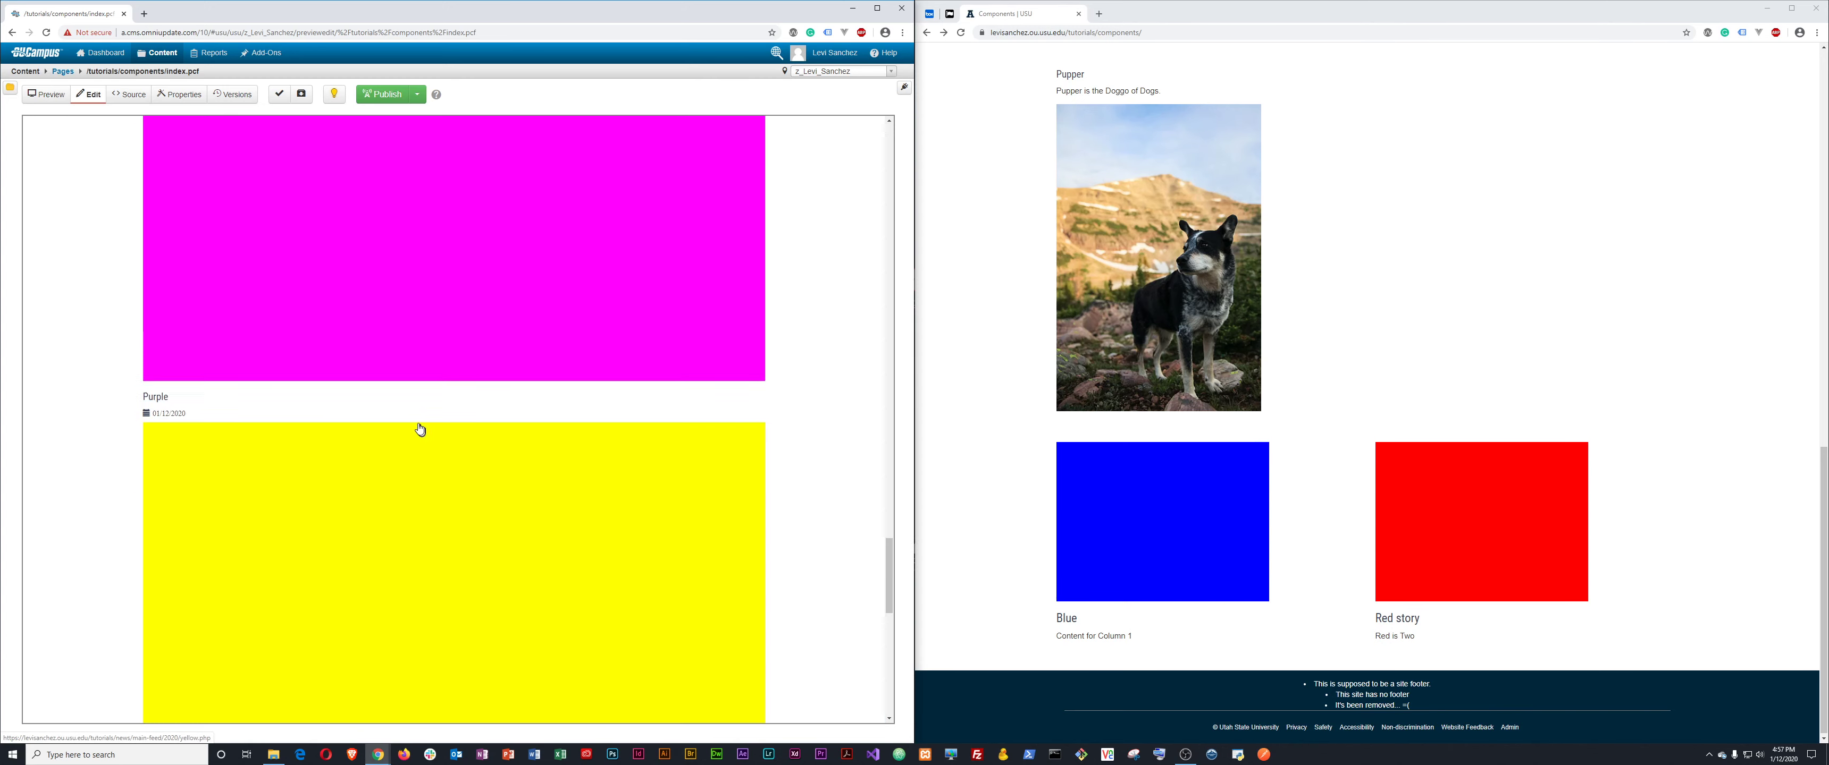
pyautogui.scroll(15, 417, 426)
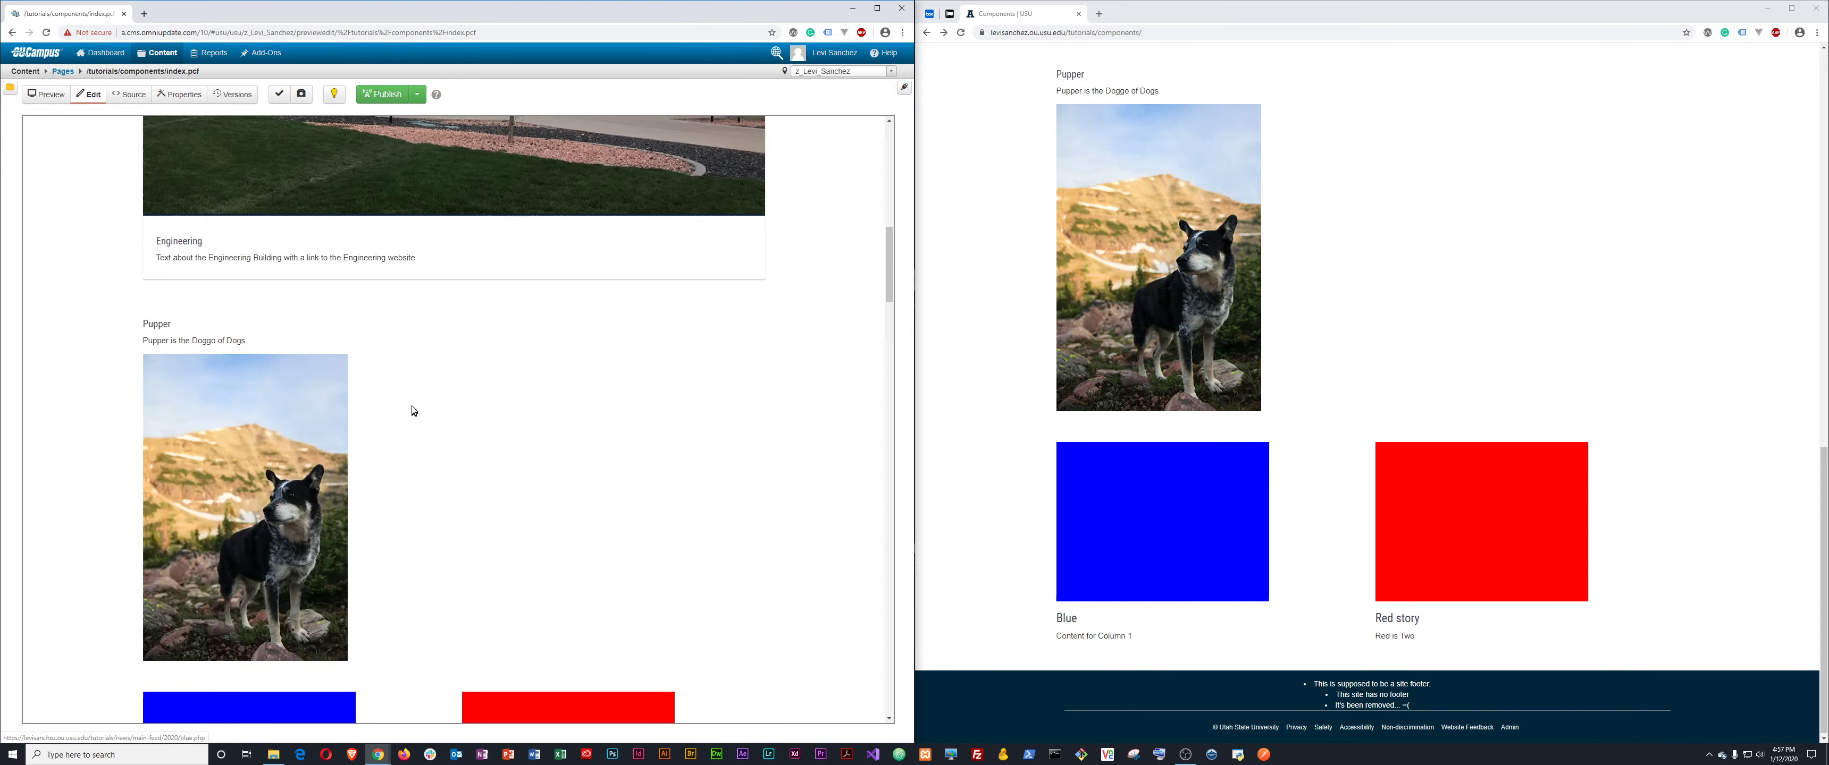
pyautogui.scroll(6, 404, 414)
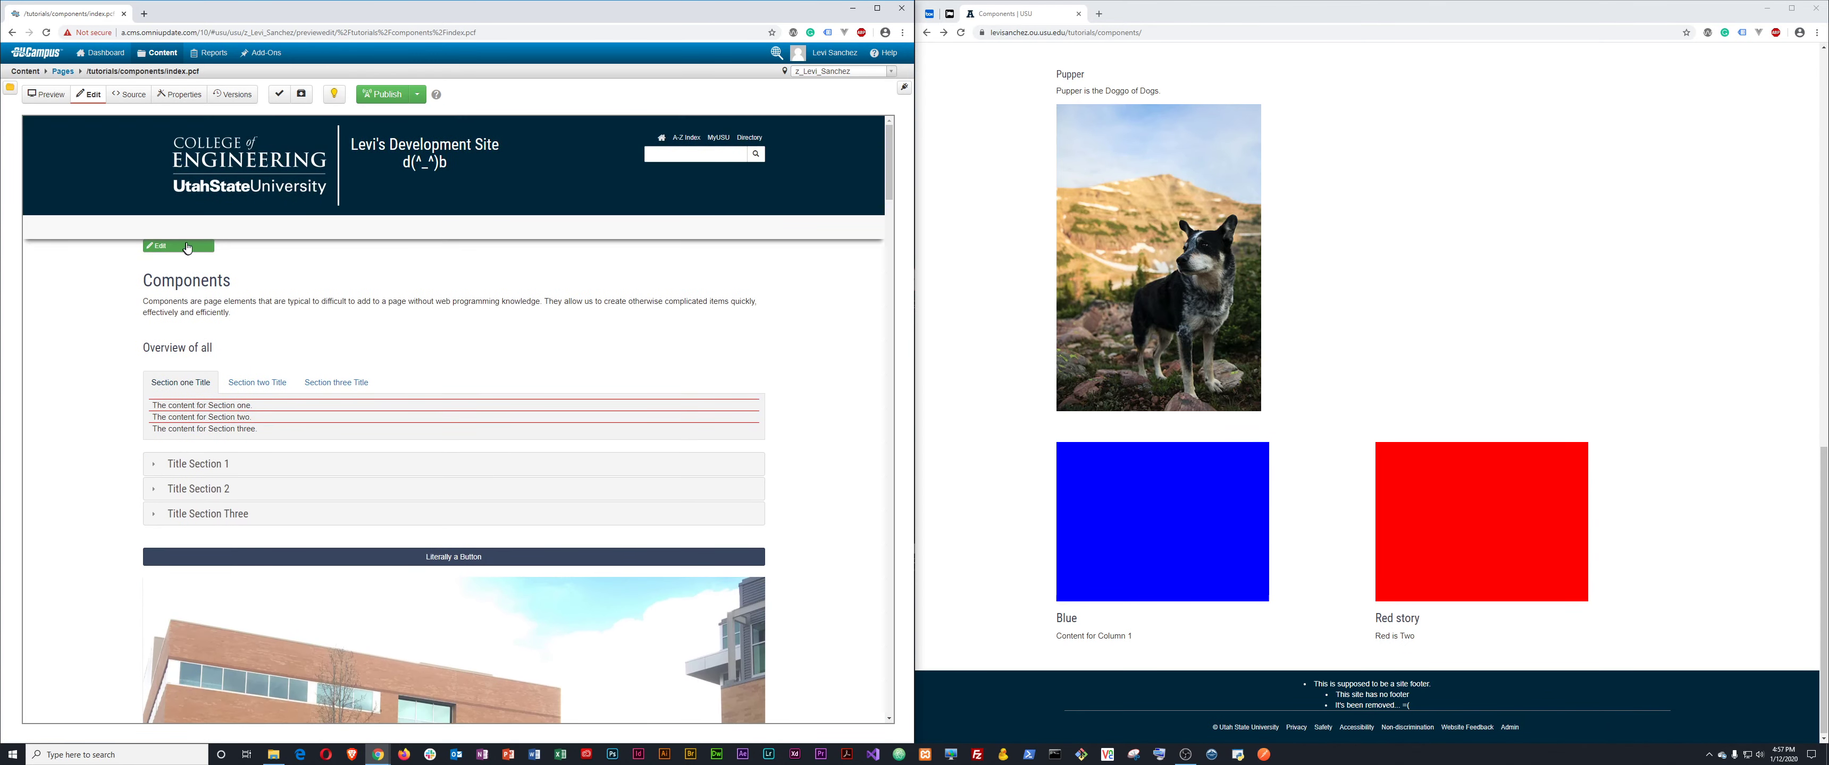
# Edit the CP Feed component to show 4 items in the Stacked style.
pyautogui.click(178, 246)
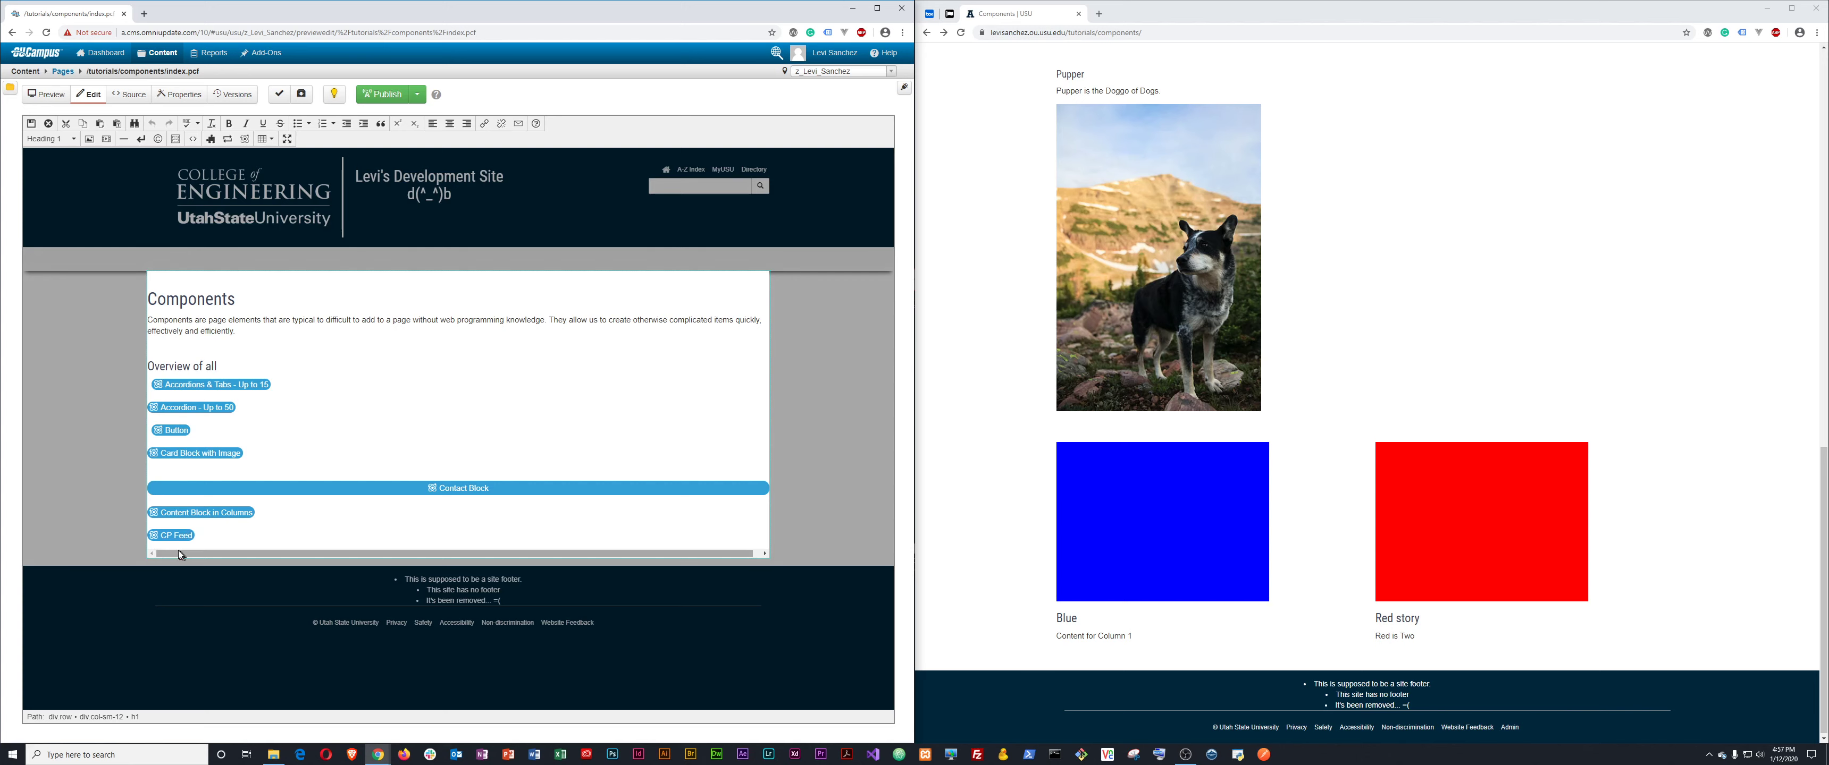
pyautogui.click(175, 537)
pyautogui.click(161, 541)
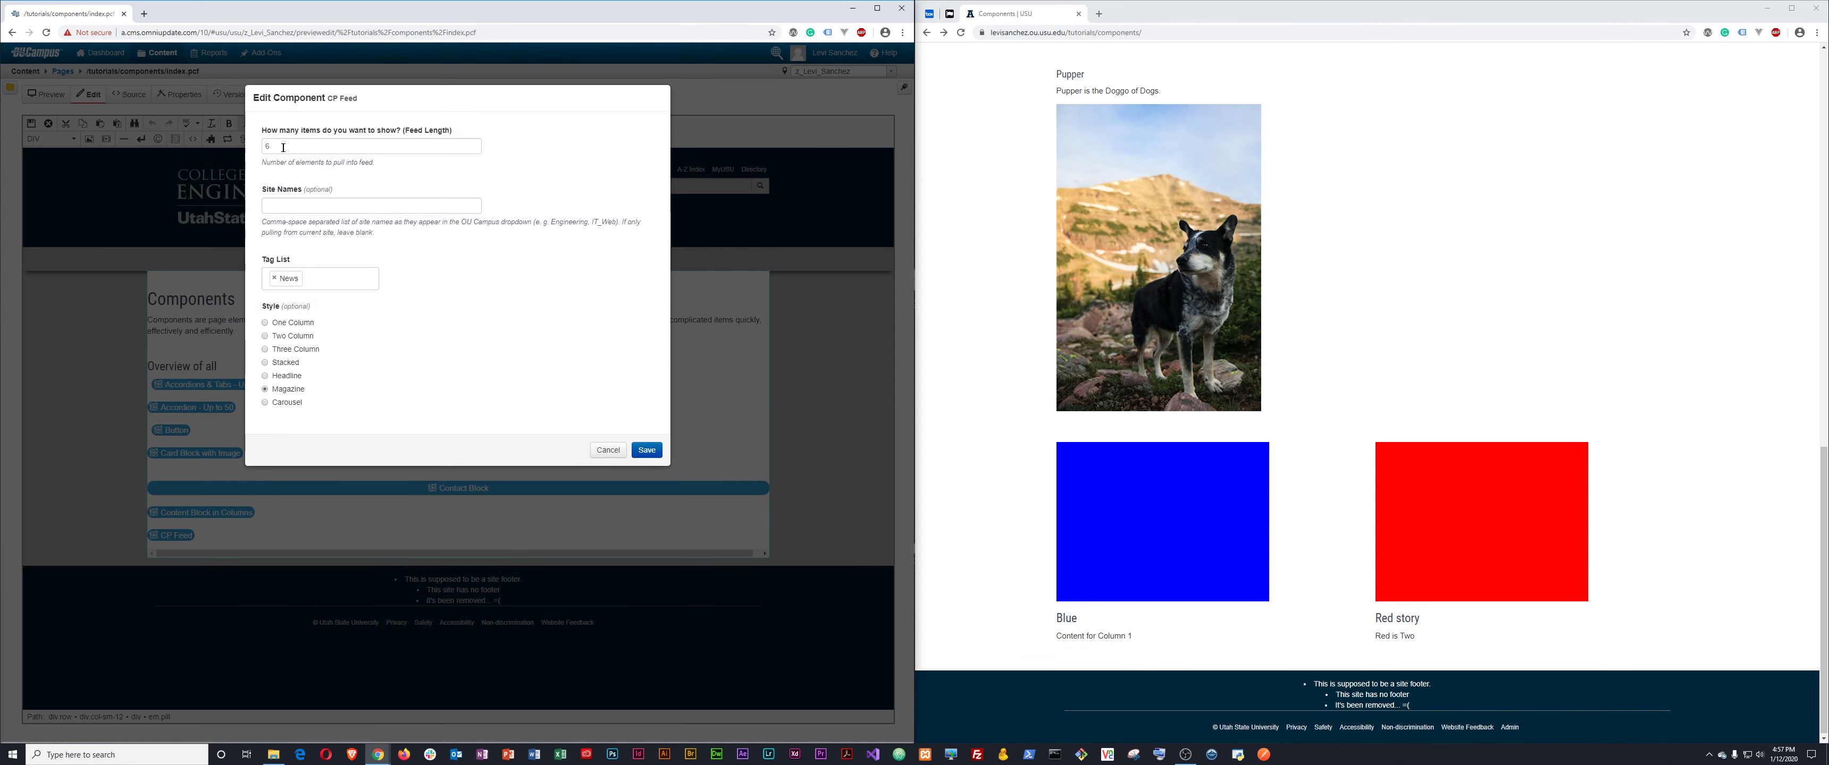
pyautogui.click(283, 147)
pyautogui.write('4')
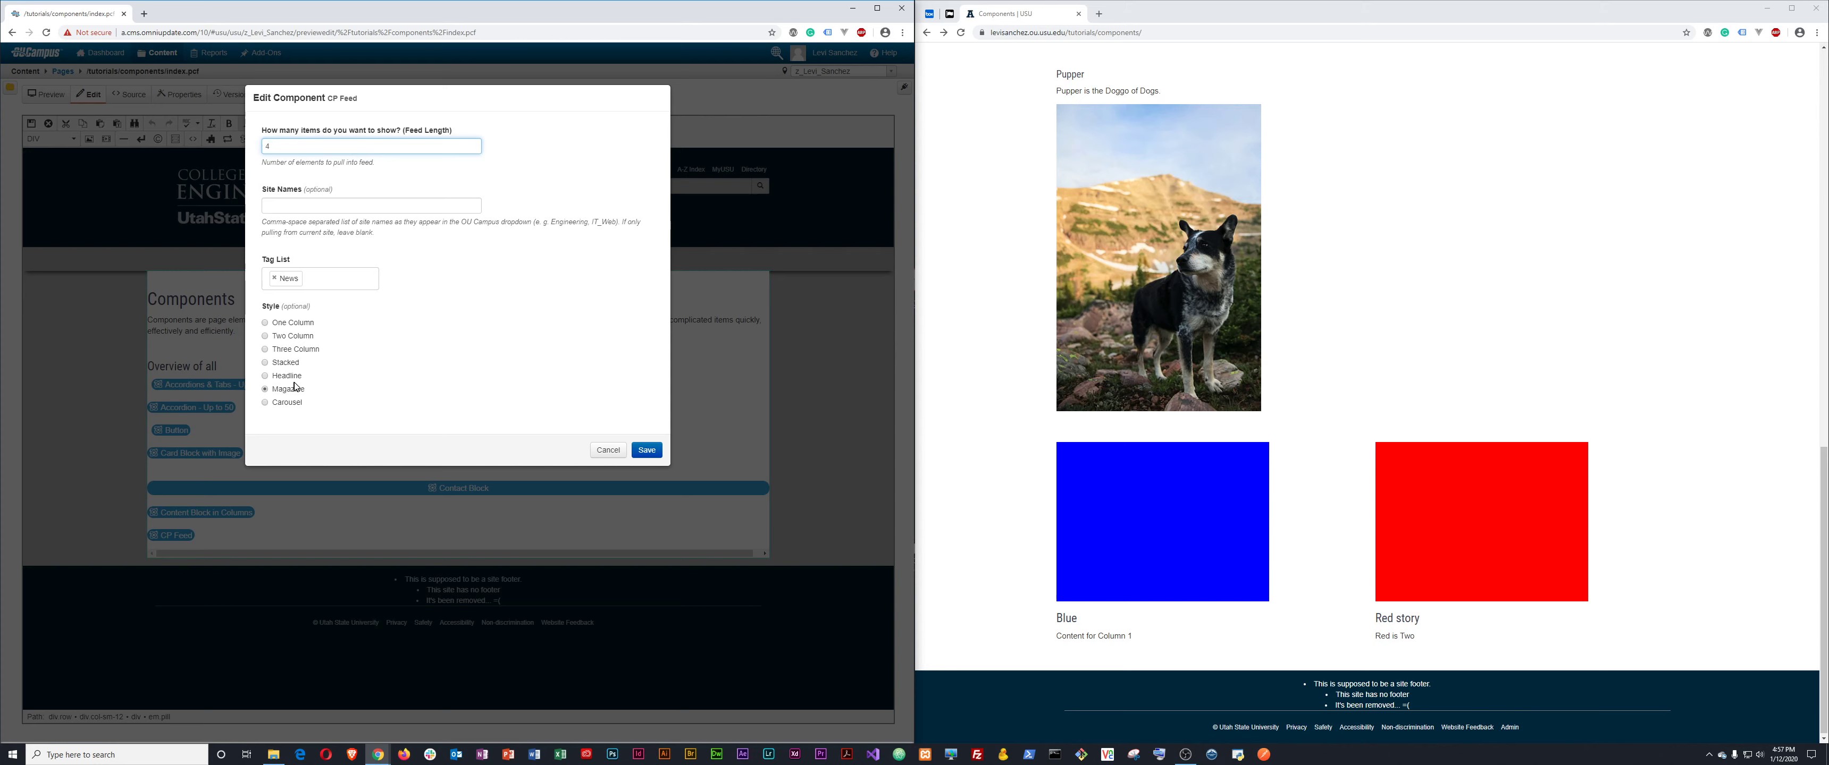
pyautogui.click(290, 350)
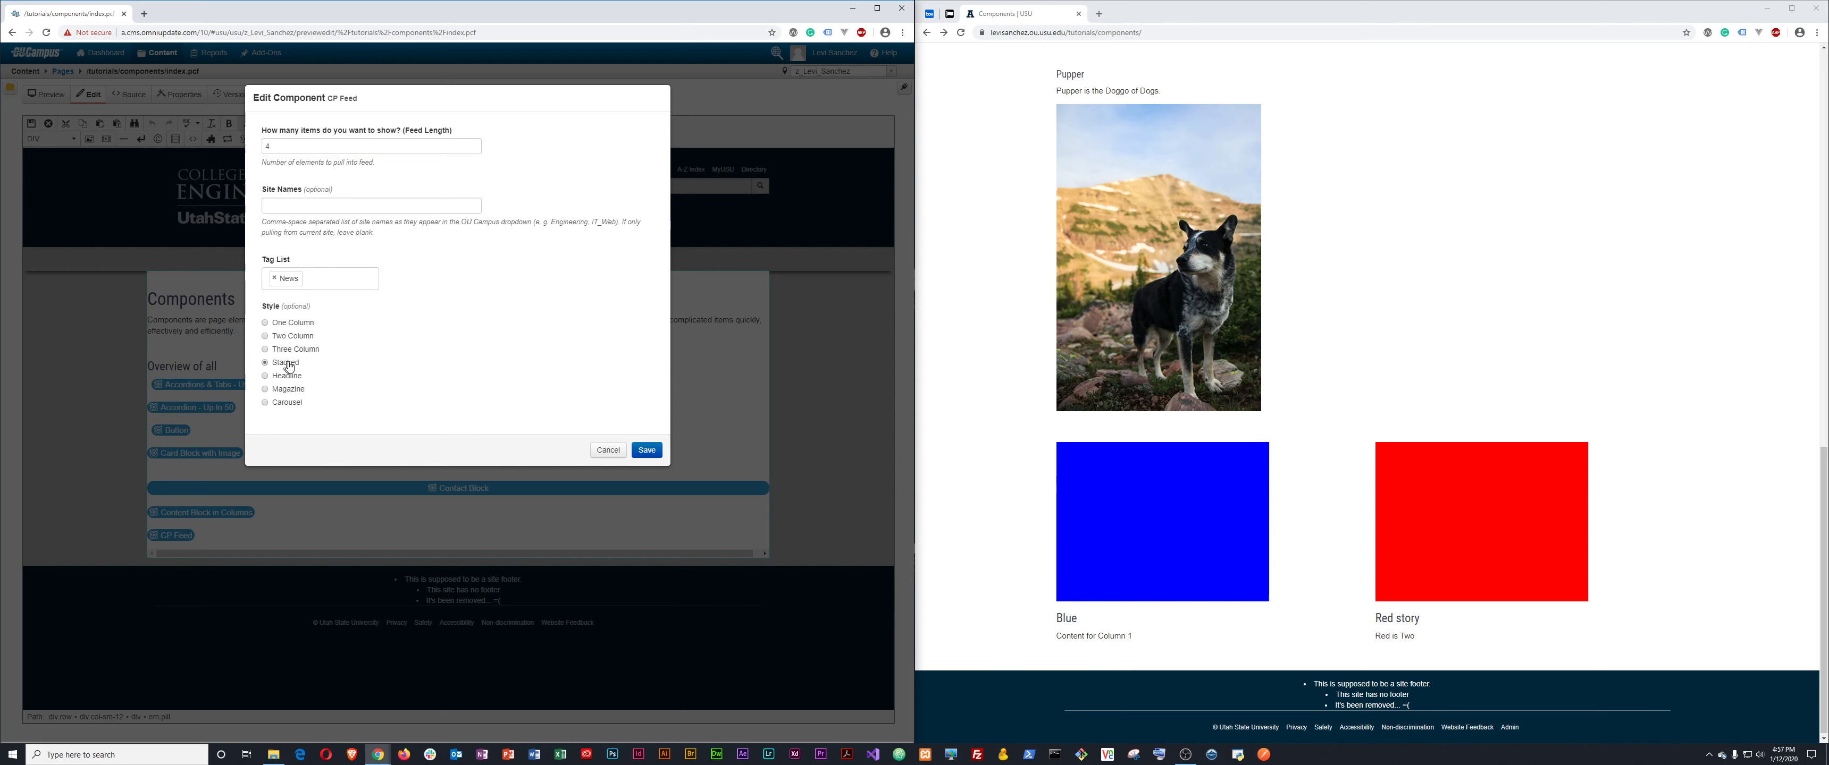
# Save the CP Feed component and the page, and review the stacked stories below the two content columns.
pyautogui.click(647, 450)
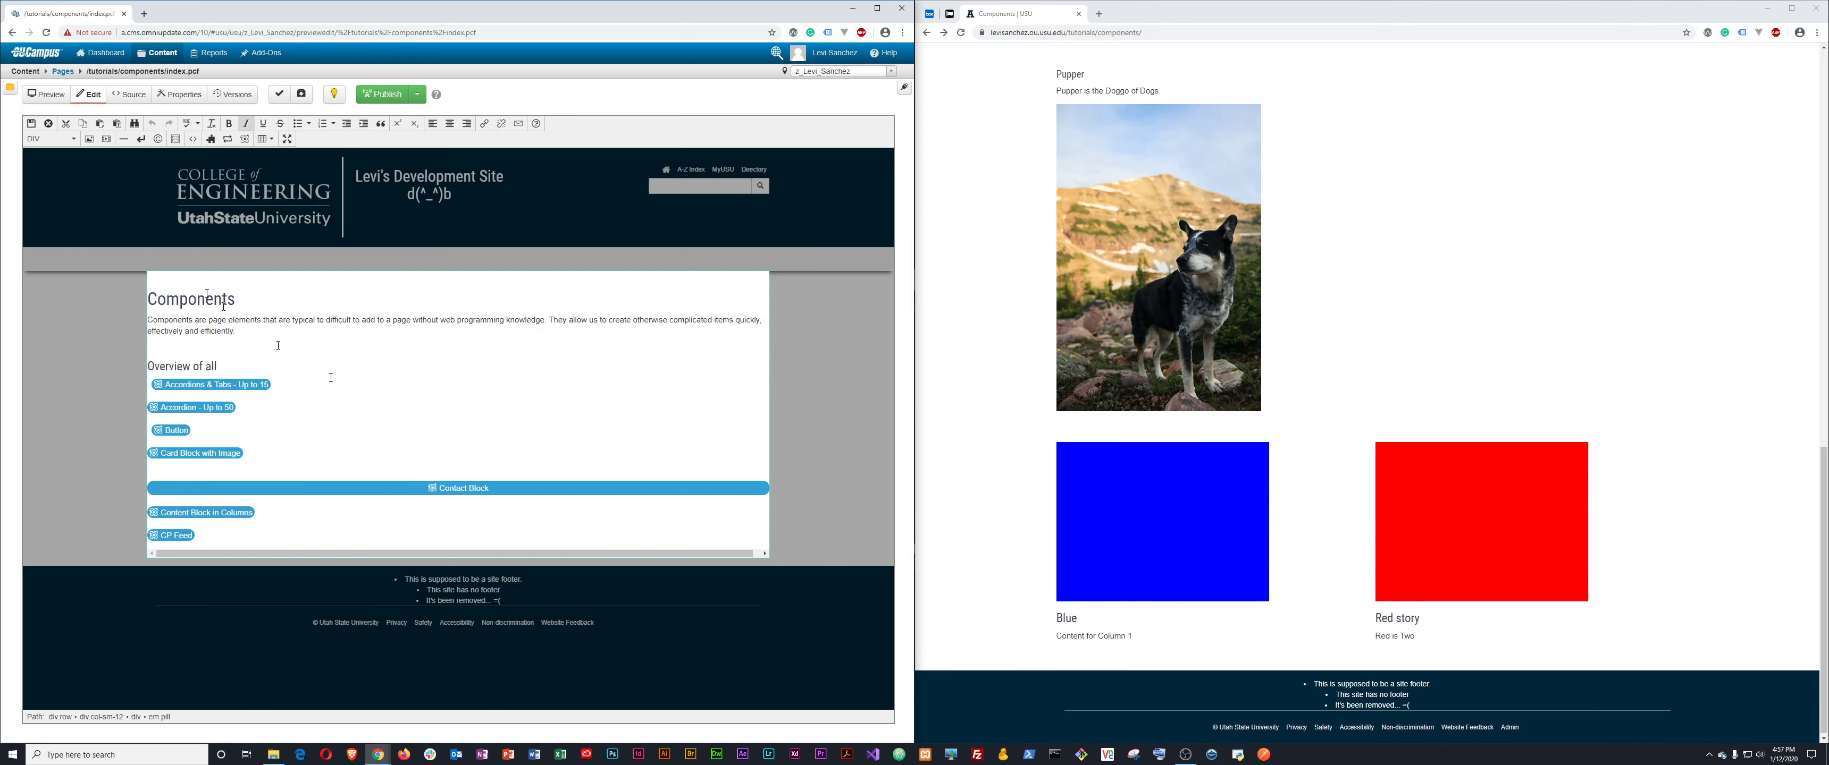
pyautogui.click(31, 123)
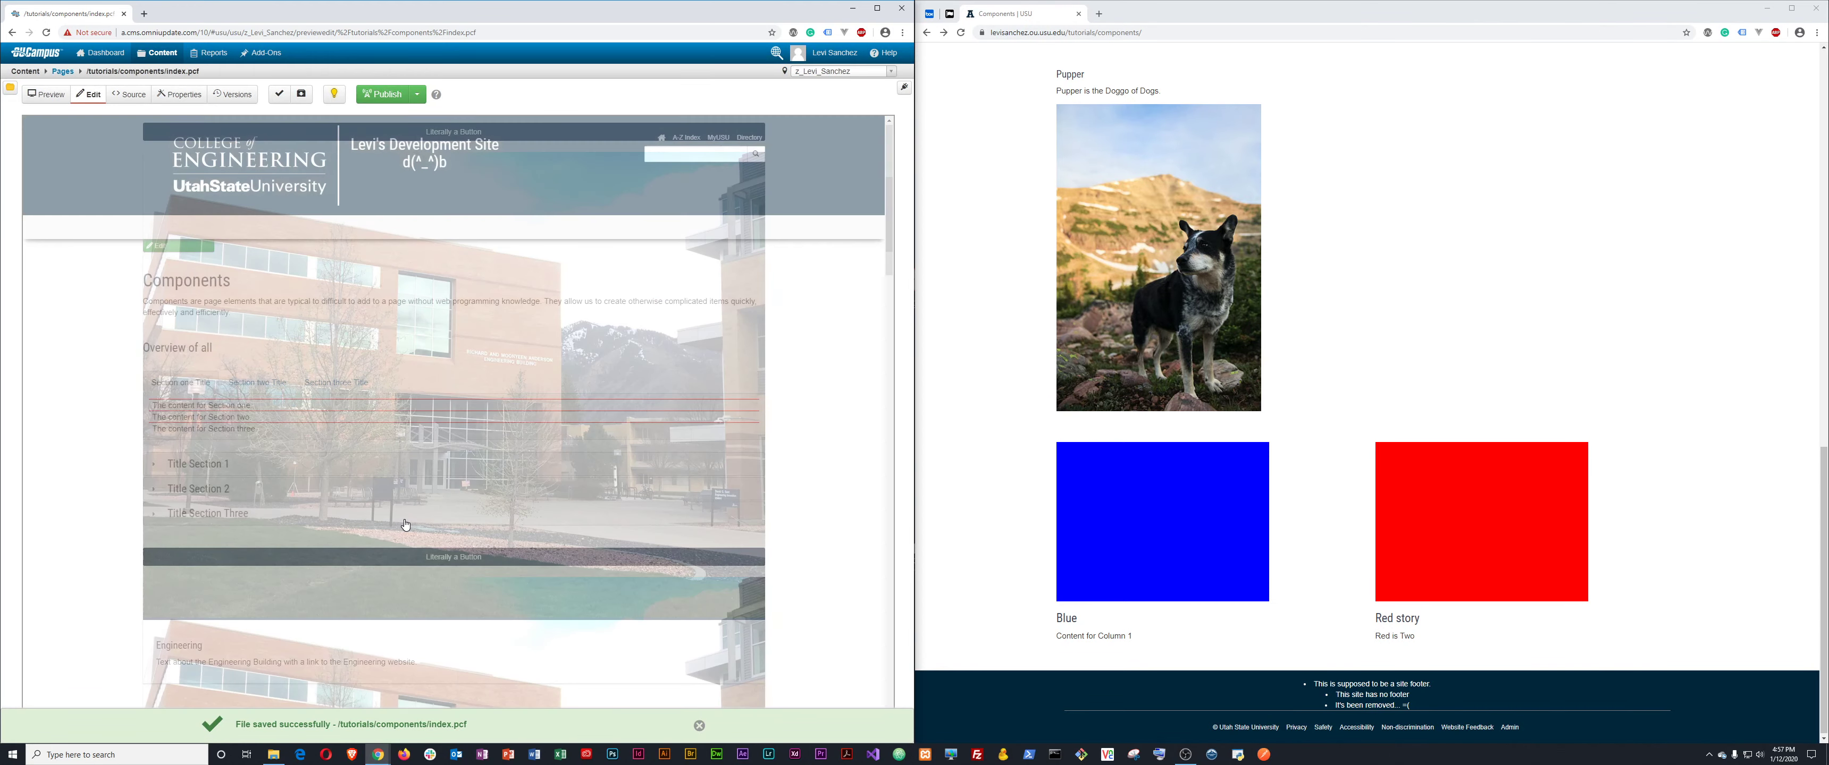
pyautogui.scroll(-5, 383, 535)
pyautogui.scroll(-15, 377, 533)
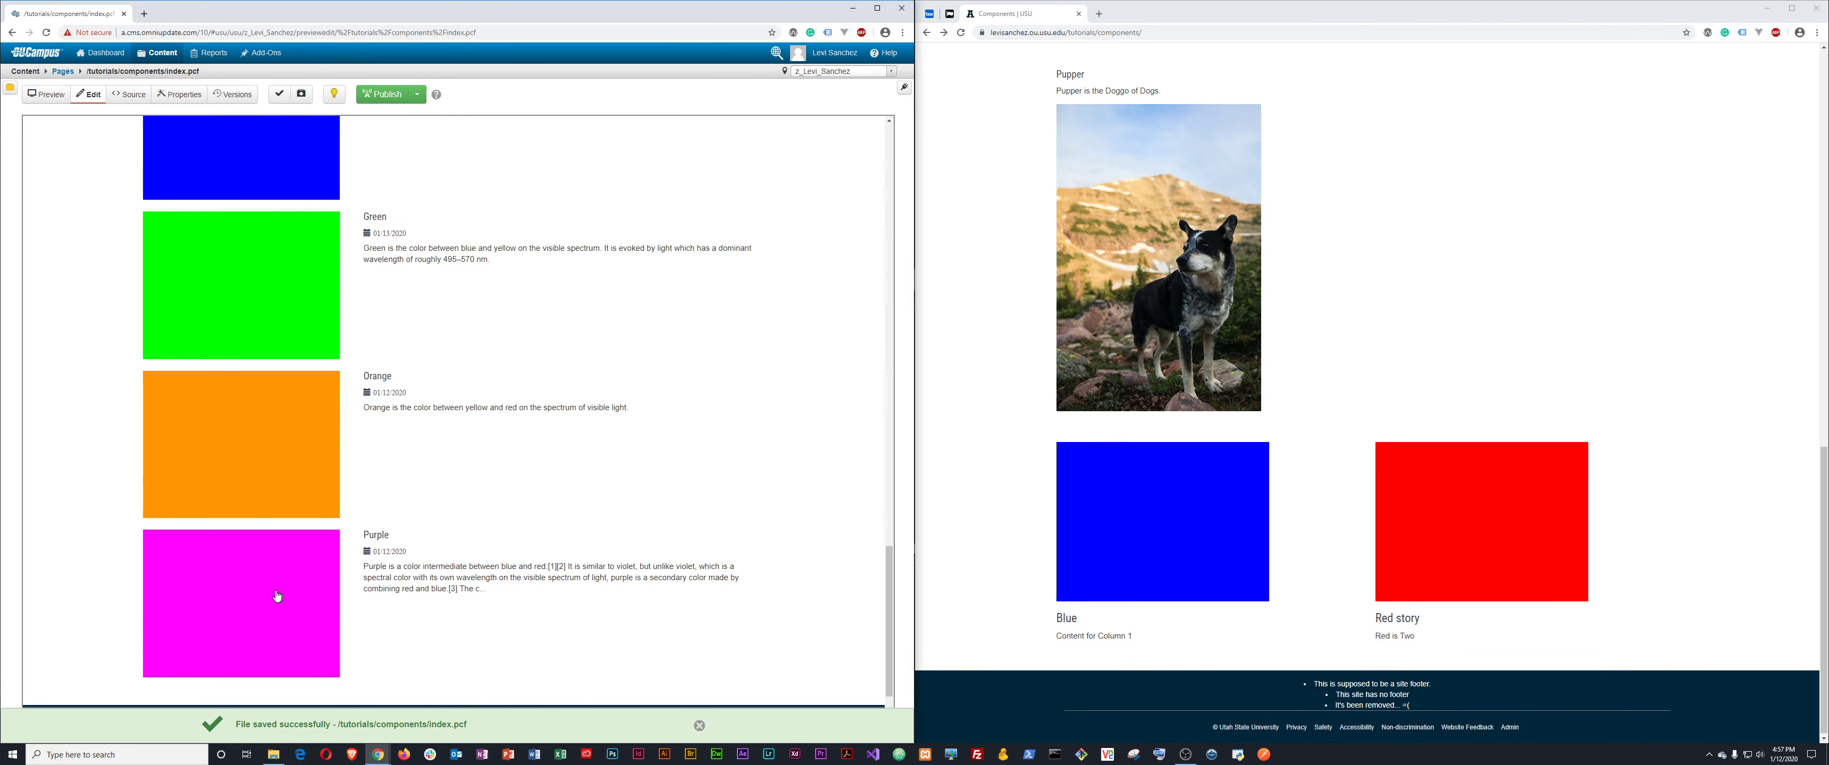
pyautogui.scroll(2, 317, 423)
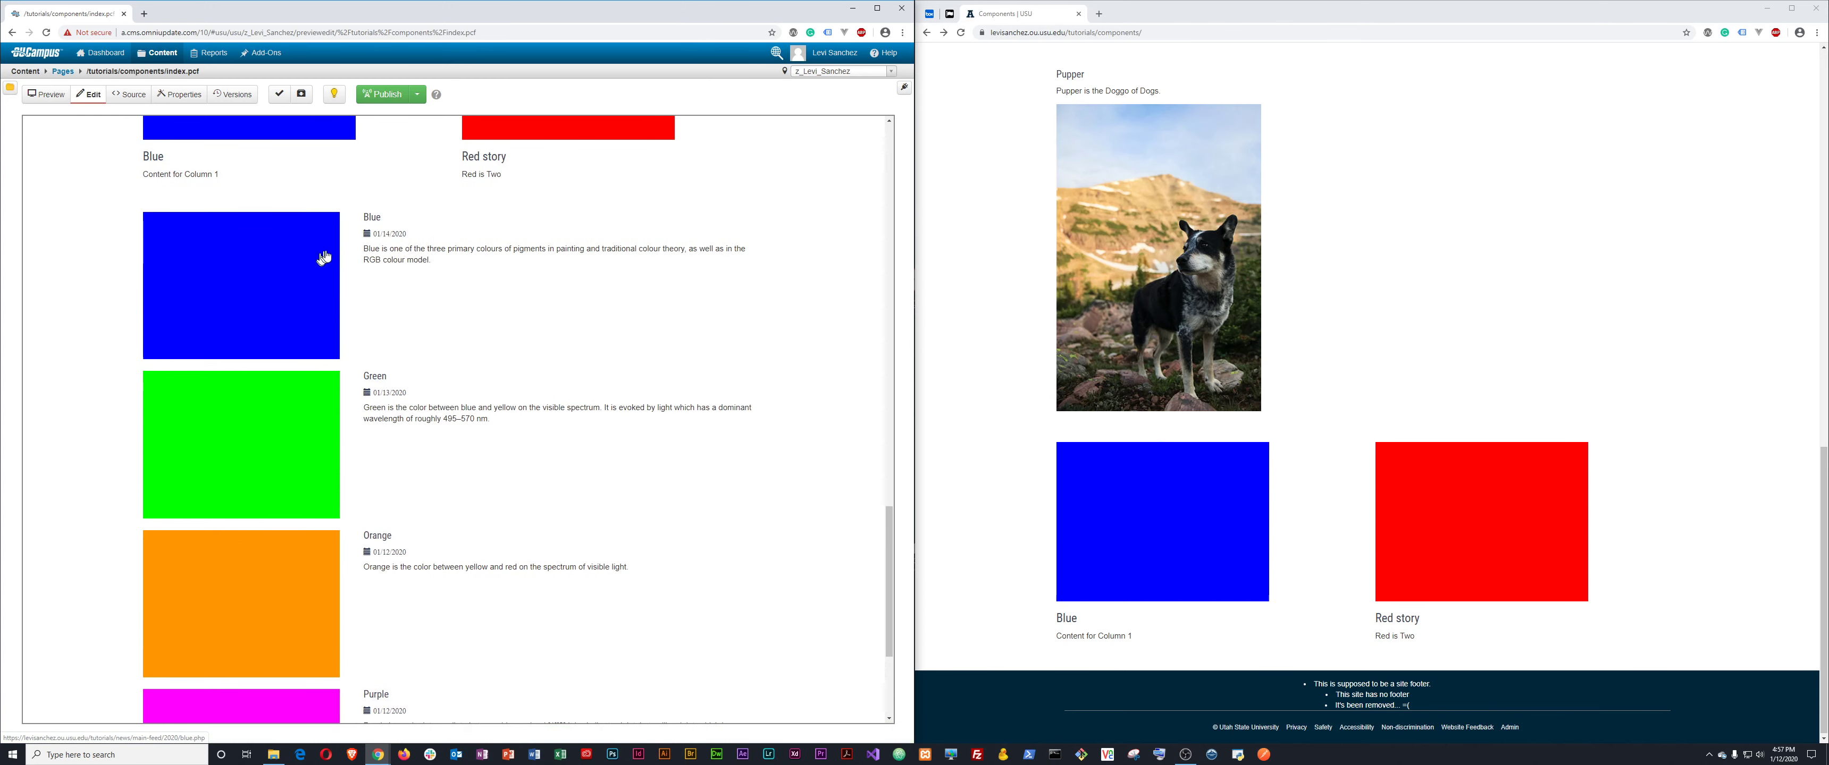
pyautogui.scroll(-3, 440, 508)
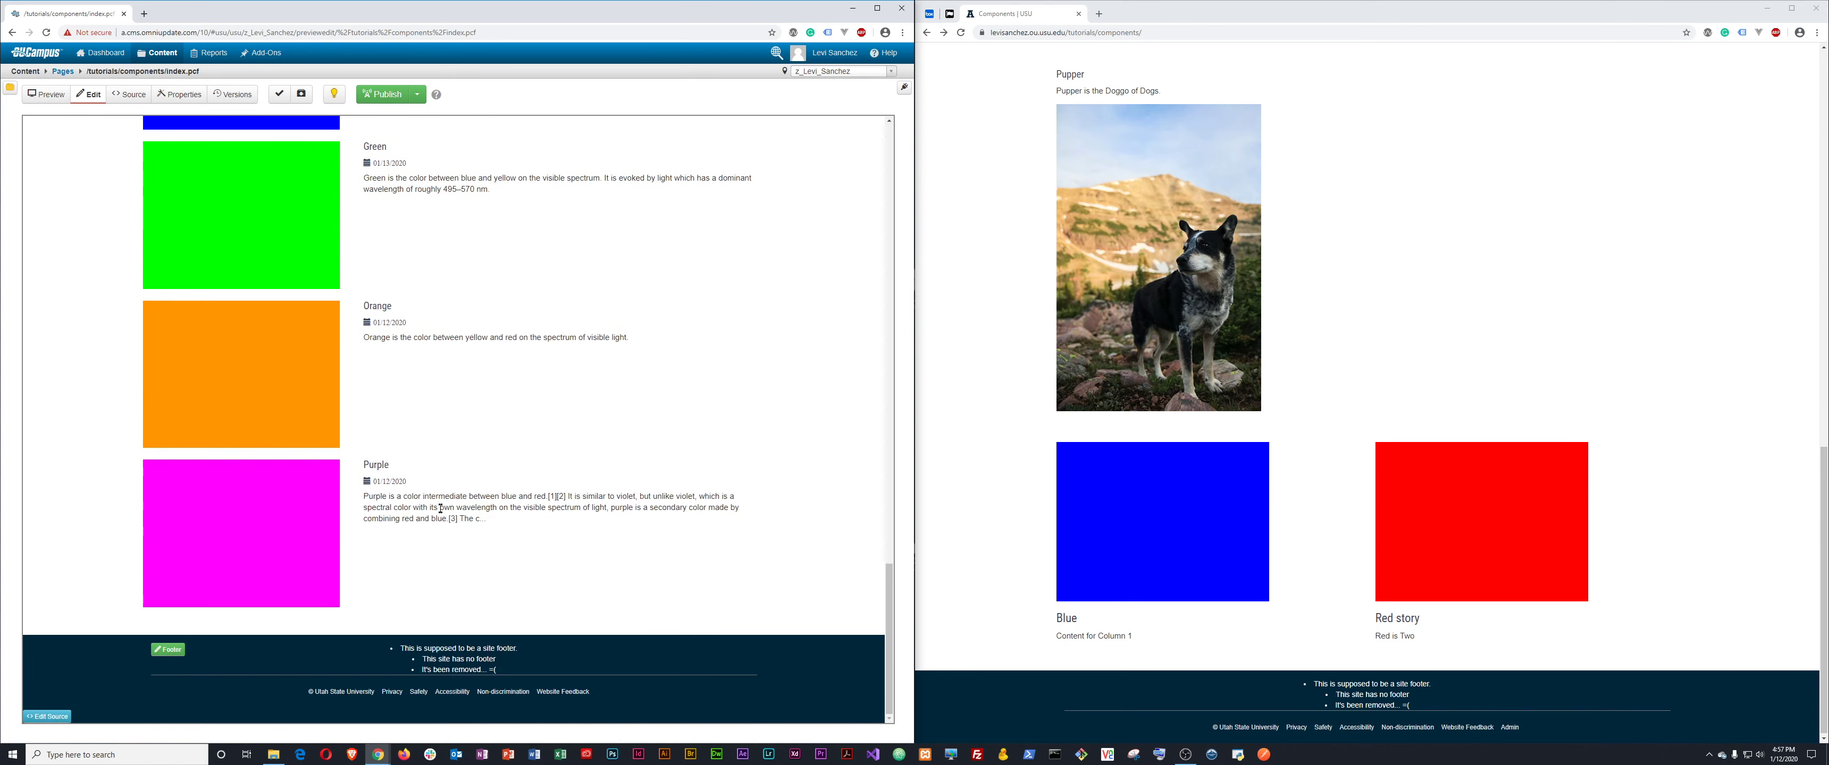
pyautogui.scroll(15, 436, 516)
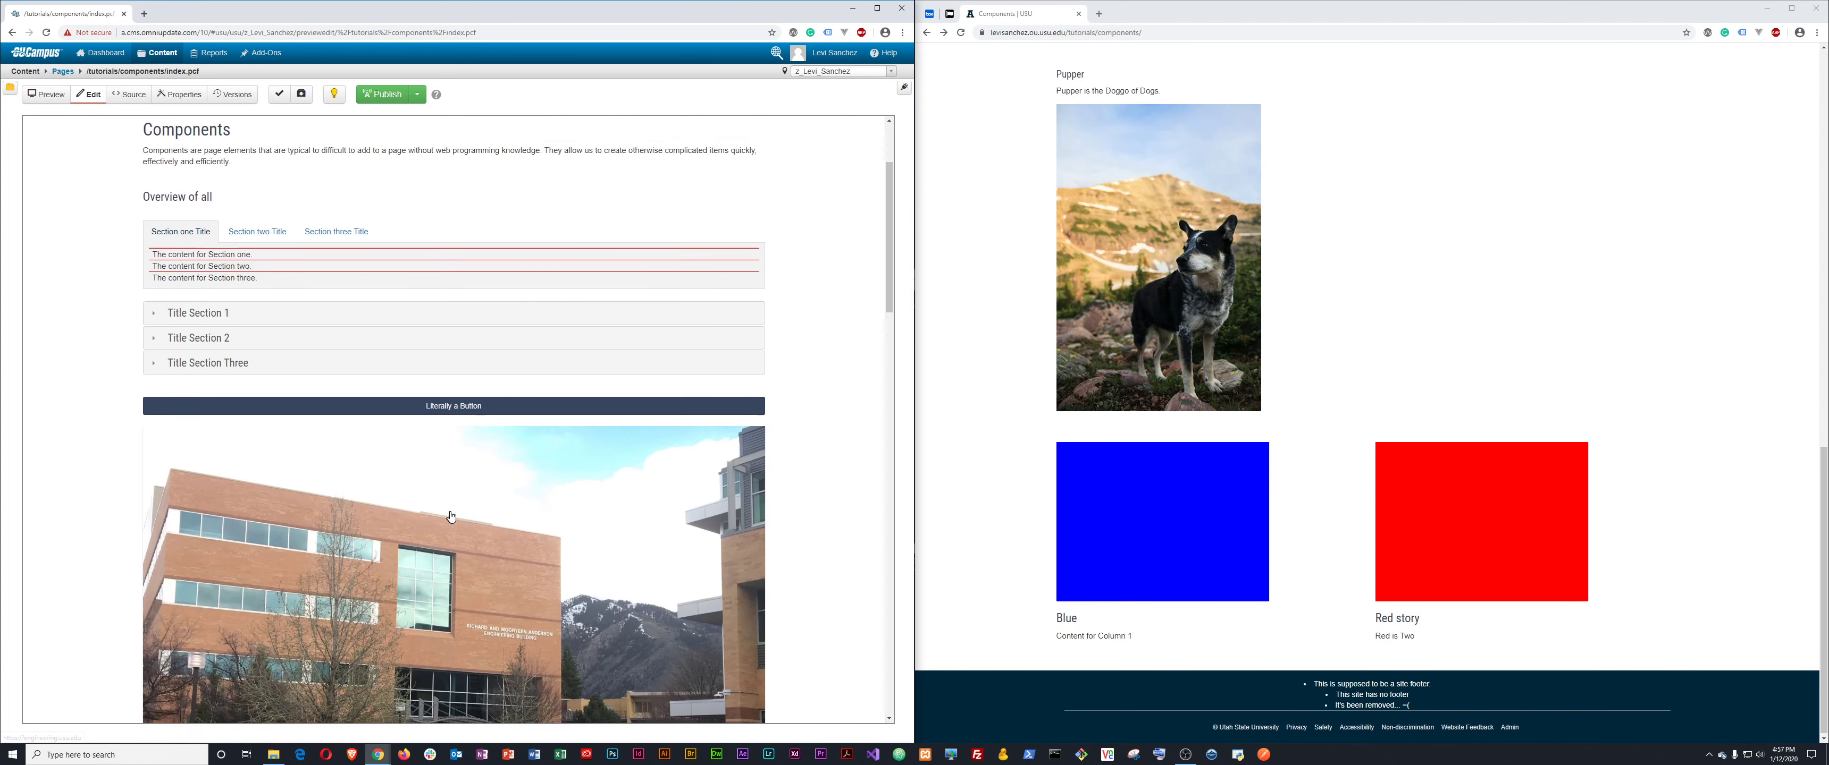
# Reopen the page content for editing with block outlines shown and add an empty line below the CP Feed component.
pyautogui.click(180, 249)
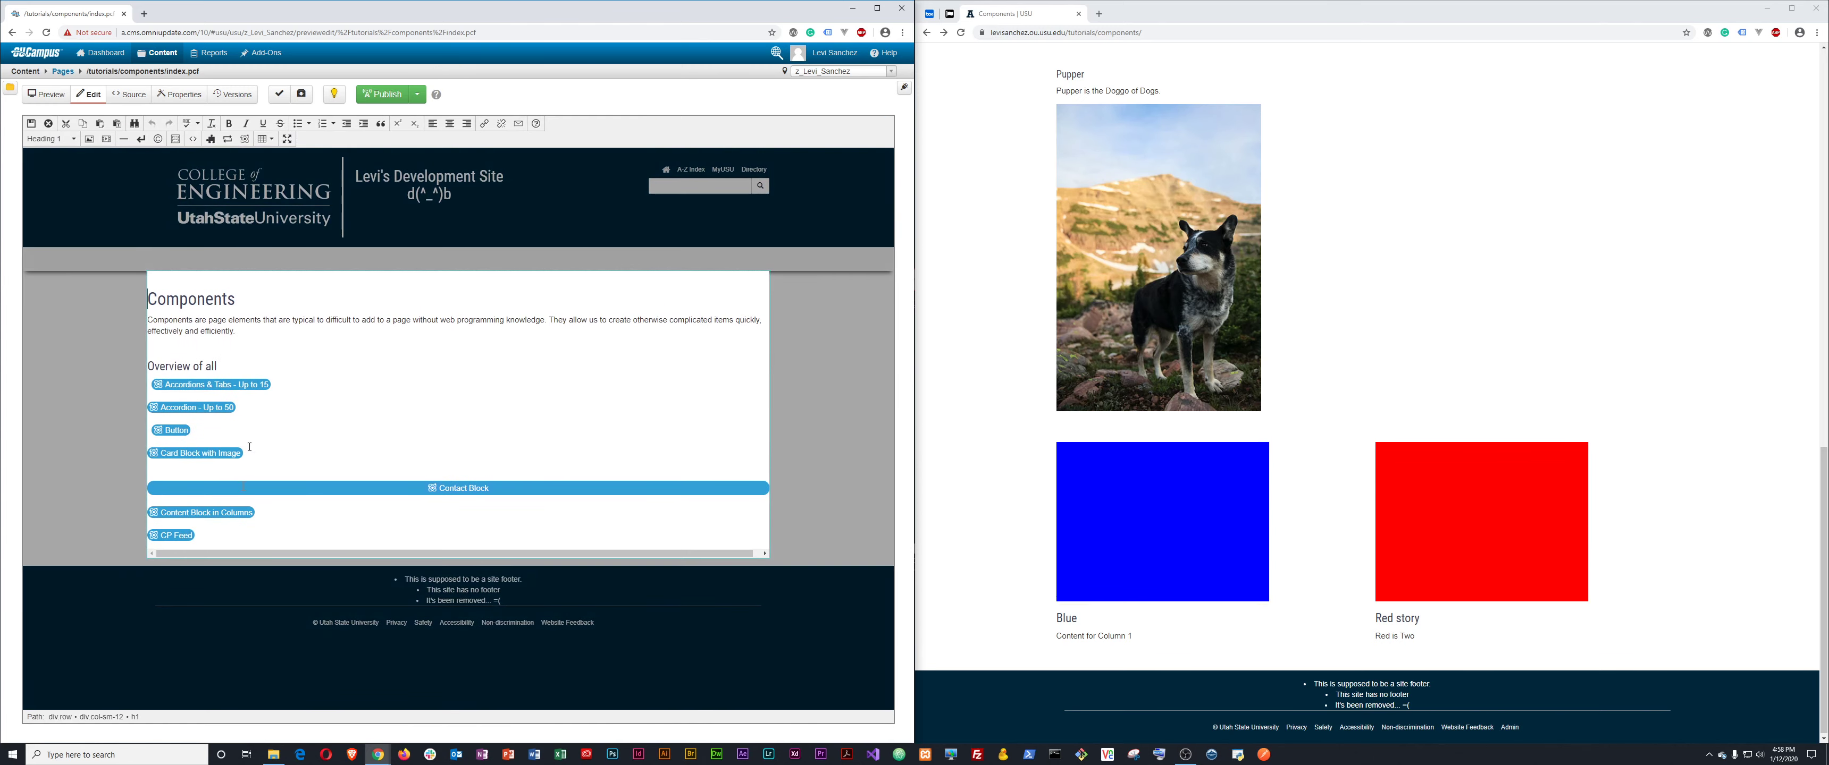
pyautogui.click(175, 138)
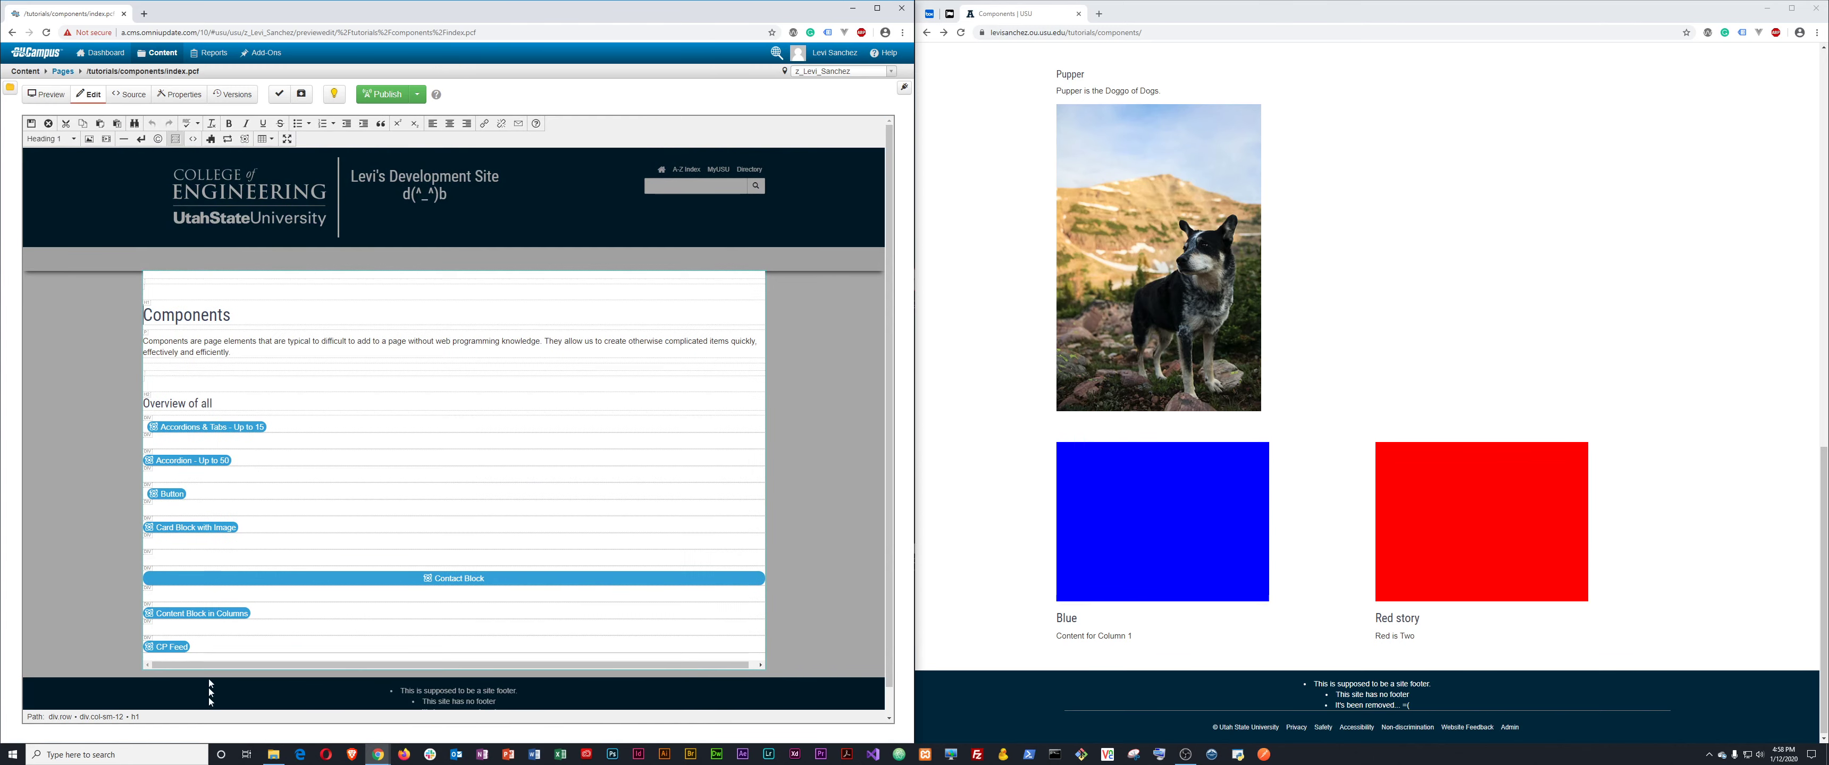
pyautogui.click(221, 638)
pyautogui.press('Return')
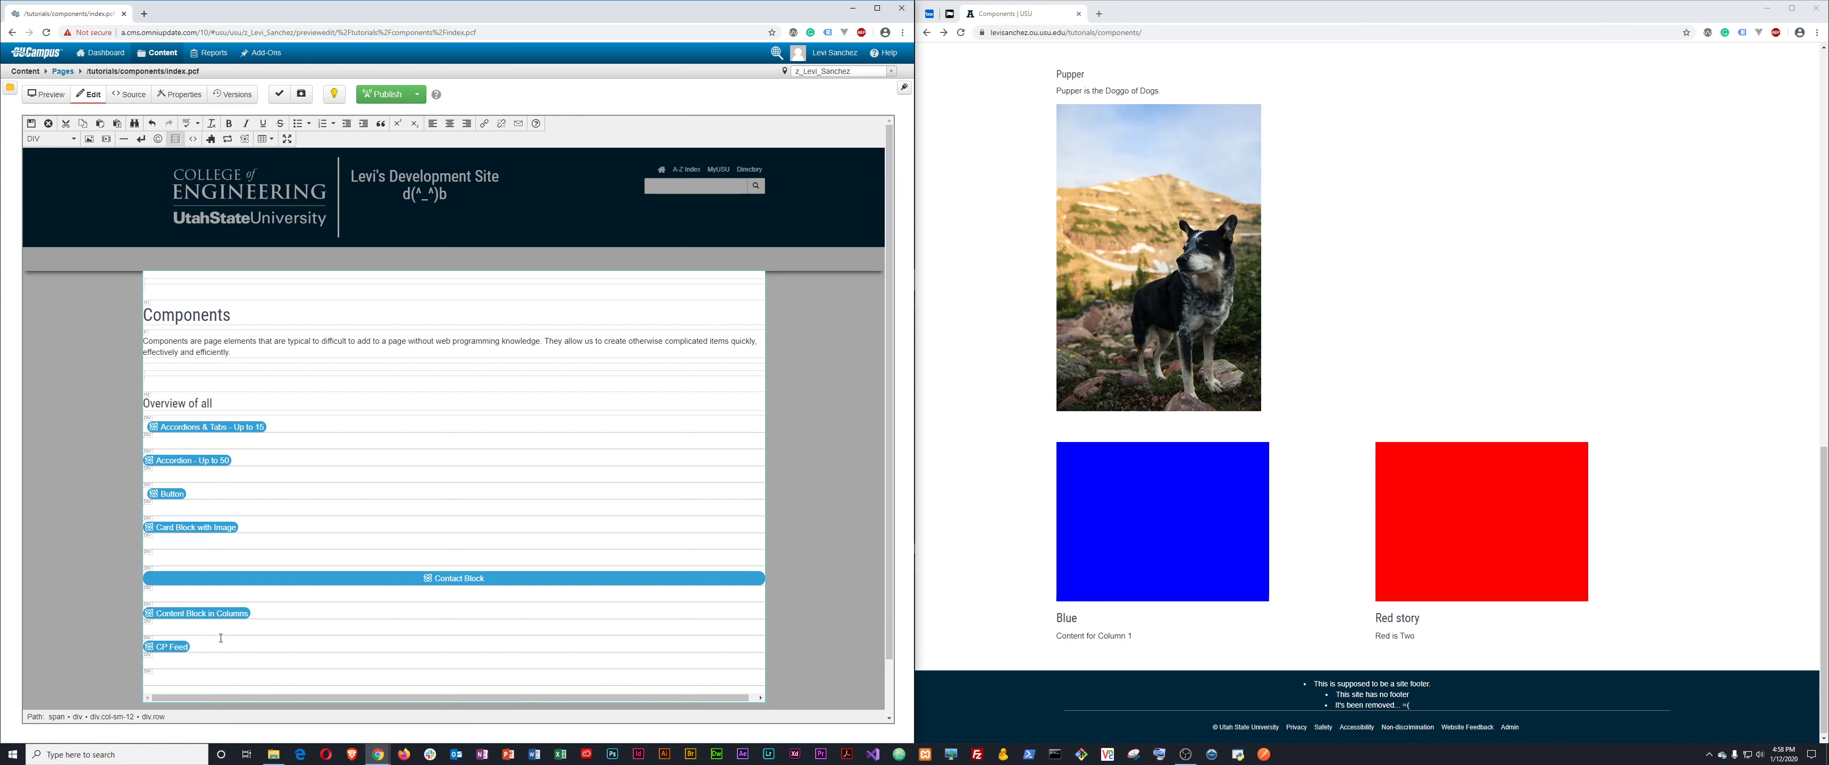
# Insert a Font Awesome Icon component on the new line below the CP Feed.
pyautogui.click(245, 138)
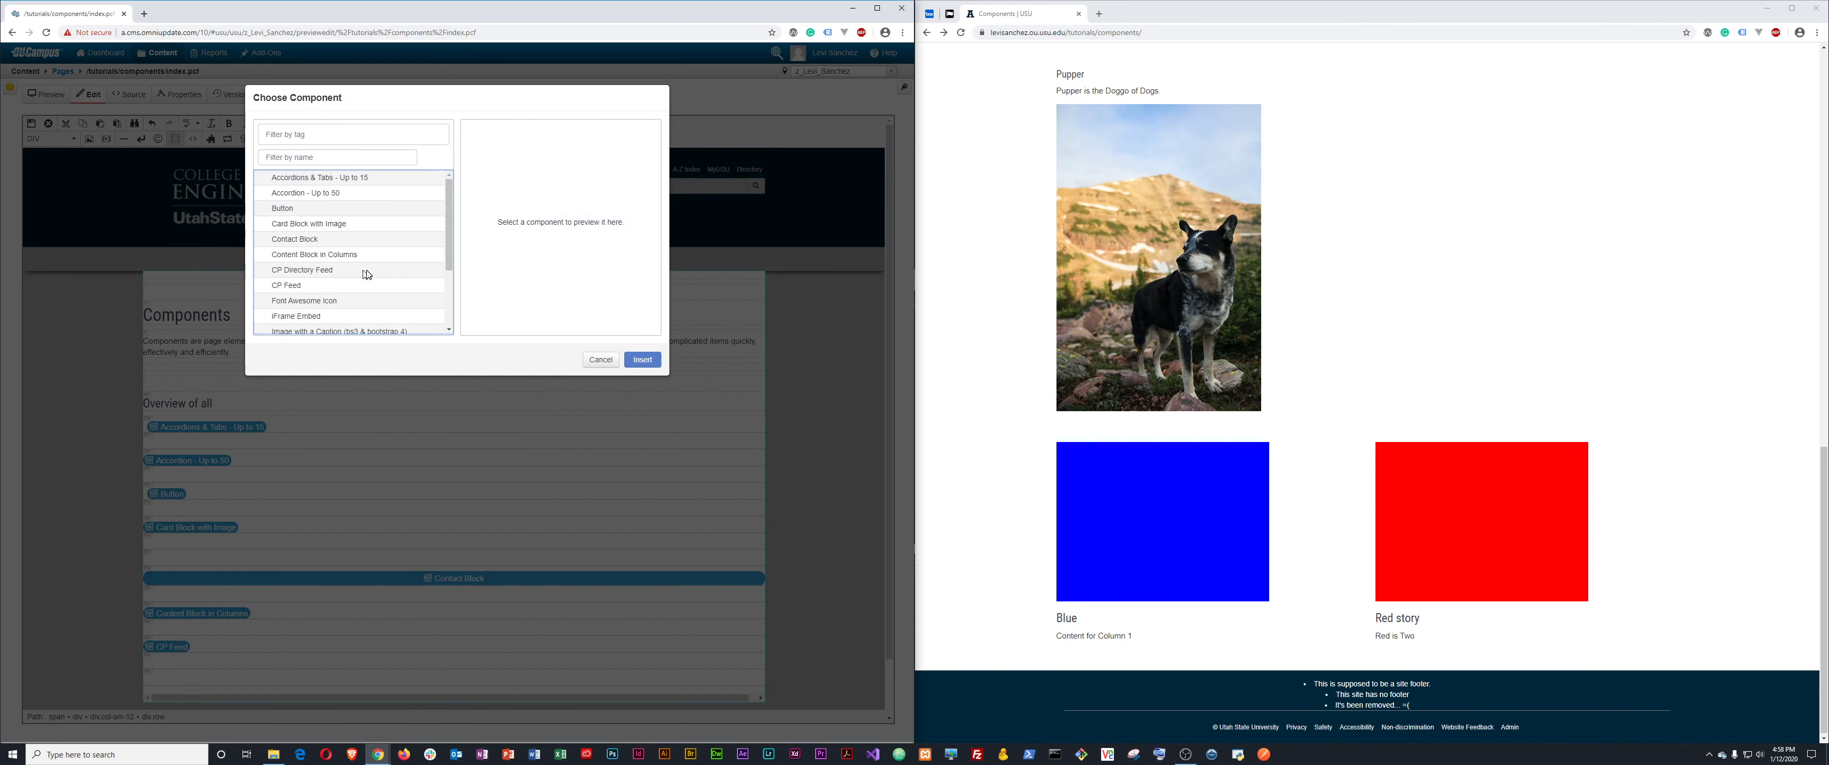
pyautogui.scroll(-1, 362, 274)
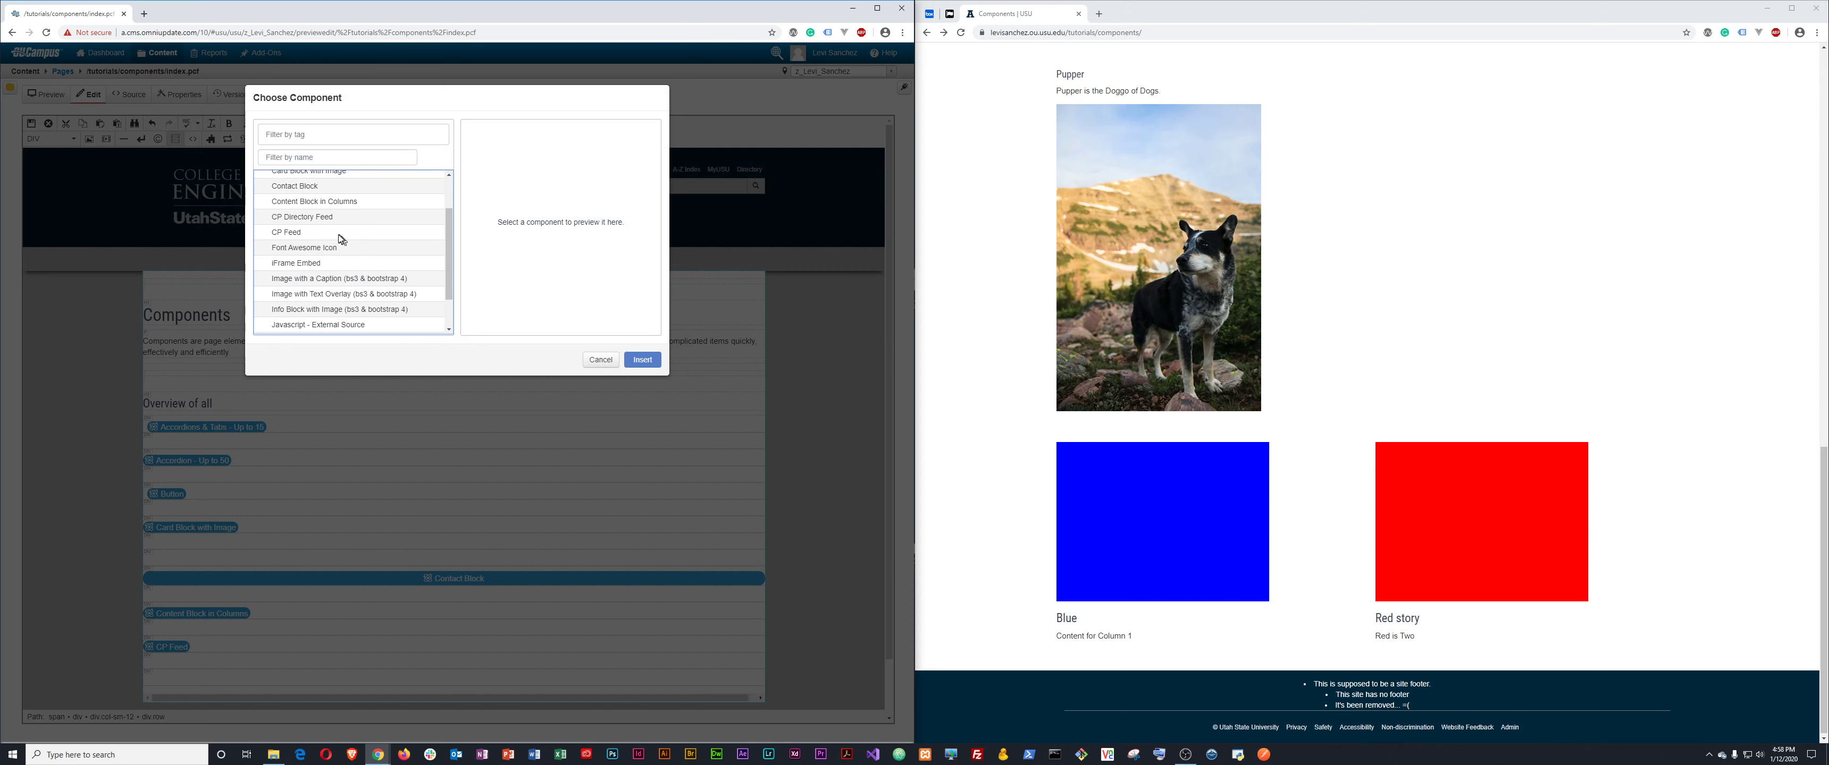
pyautogui.scroll(-1, 317, 242)
pyautogui.click(317, 204)
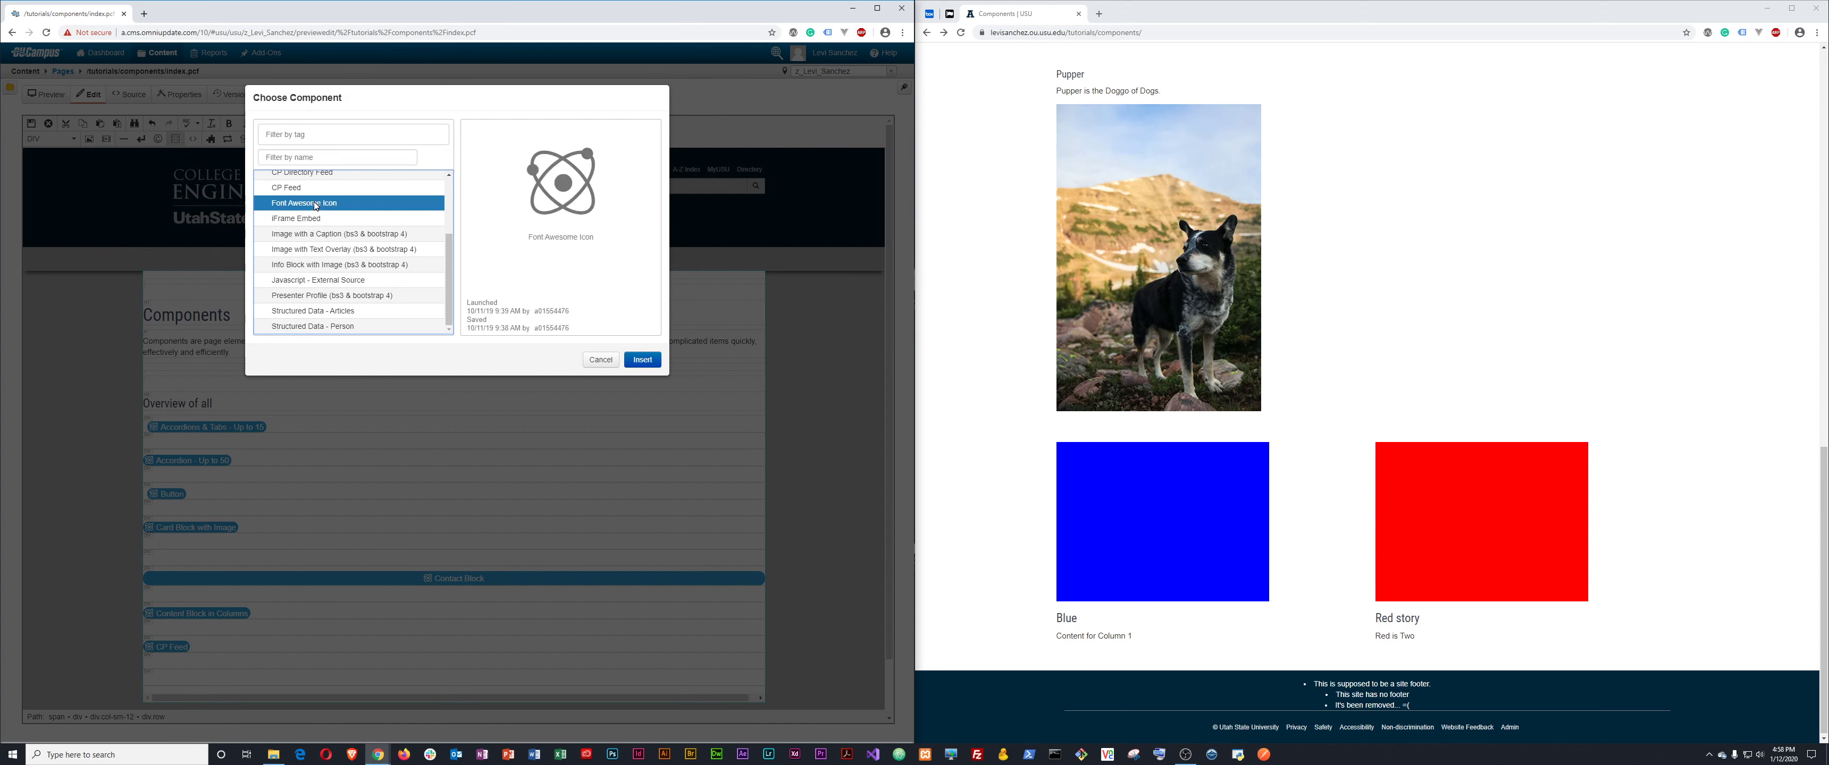
pyautogui.click(642, 360)
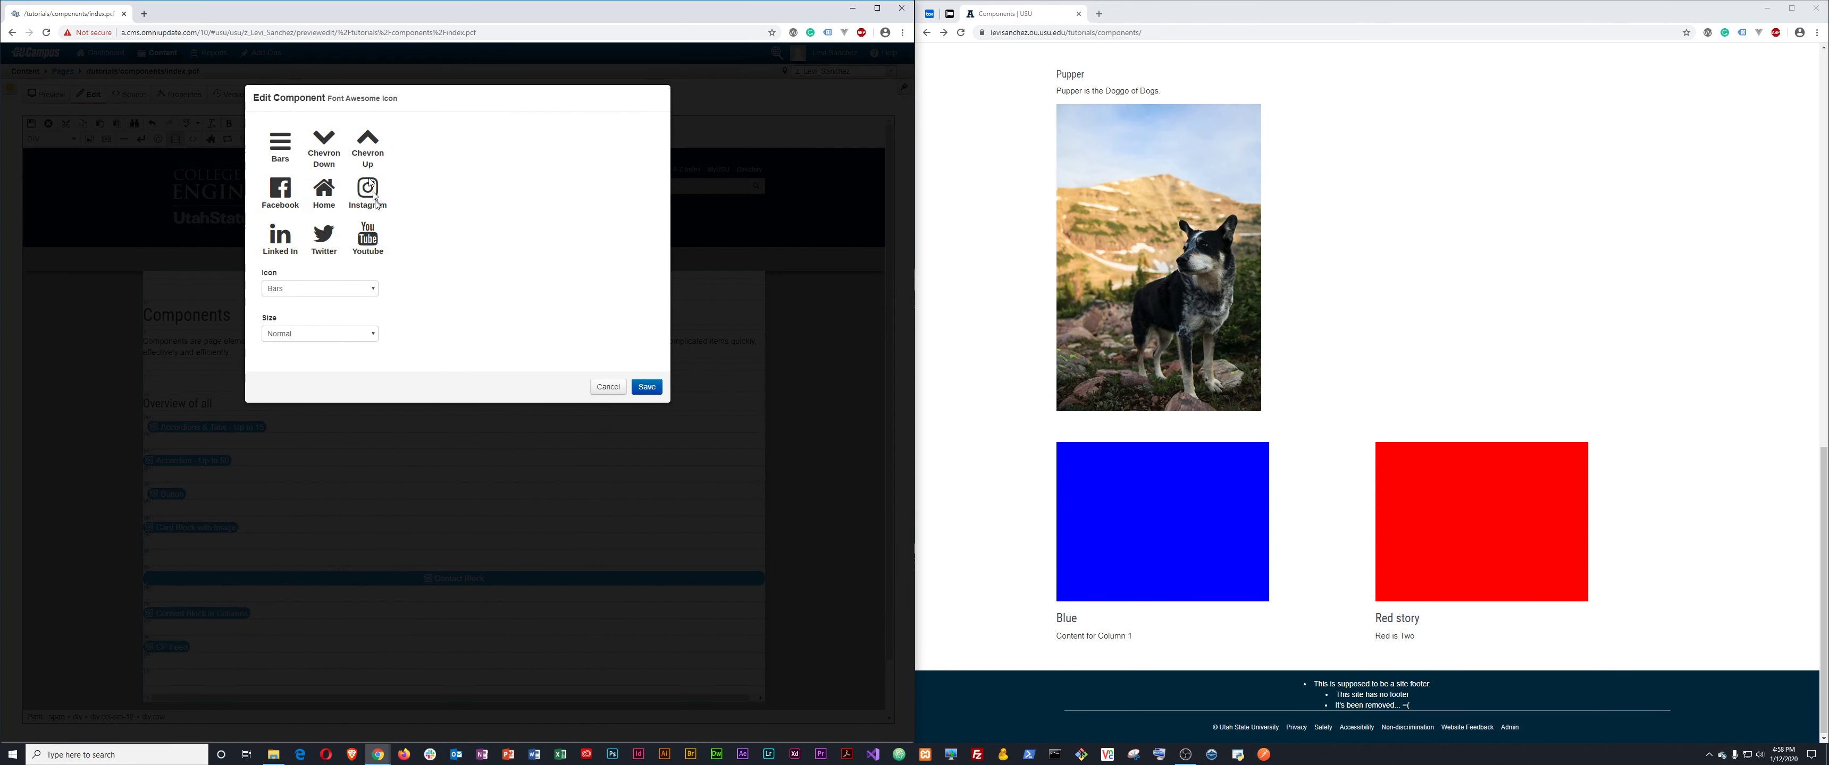
# Set the Font Awesome component's icon to Home and its size to 5X, and save the component.
pyautogui.click(348, 295)
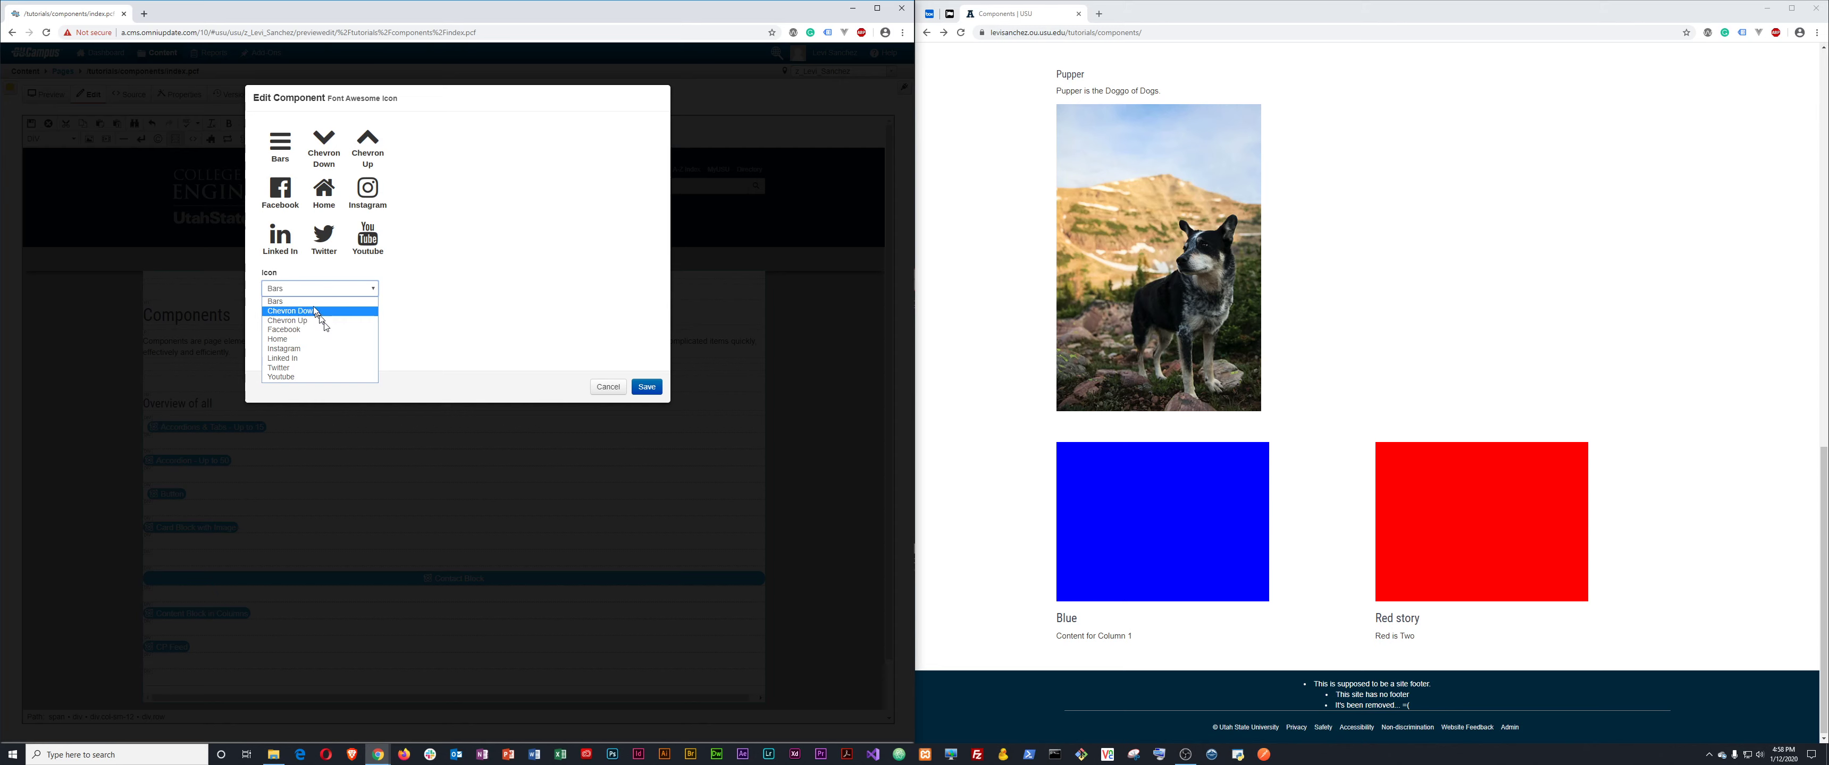
pyautogui.click(301, 345)
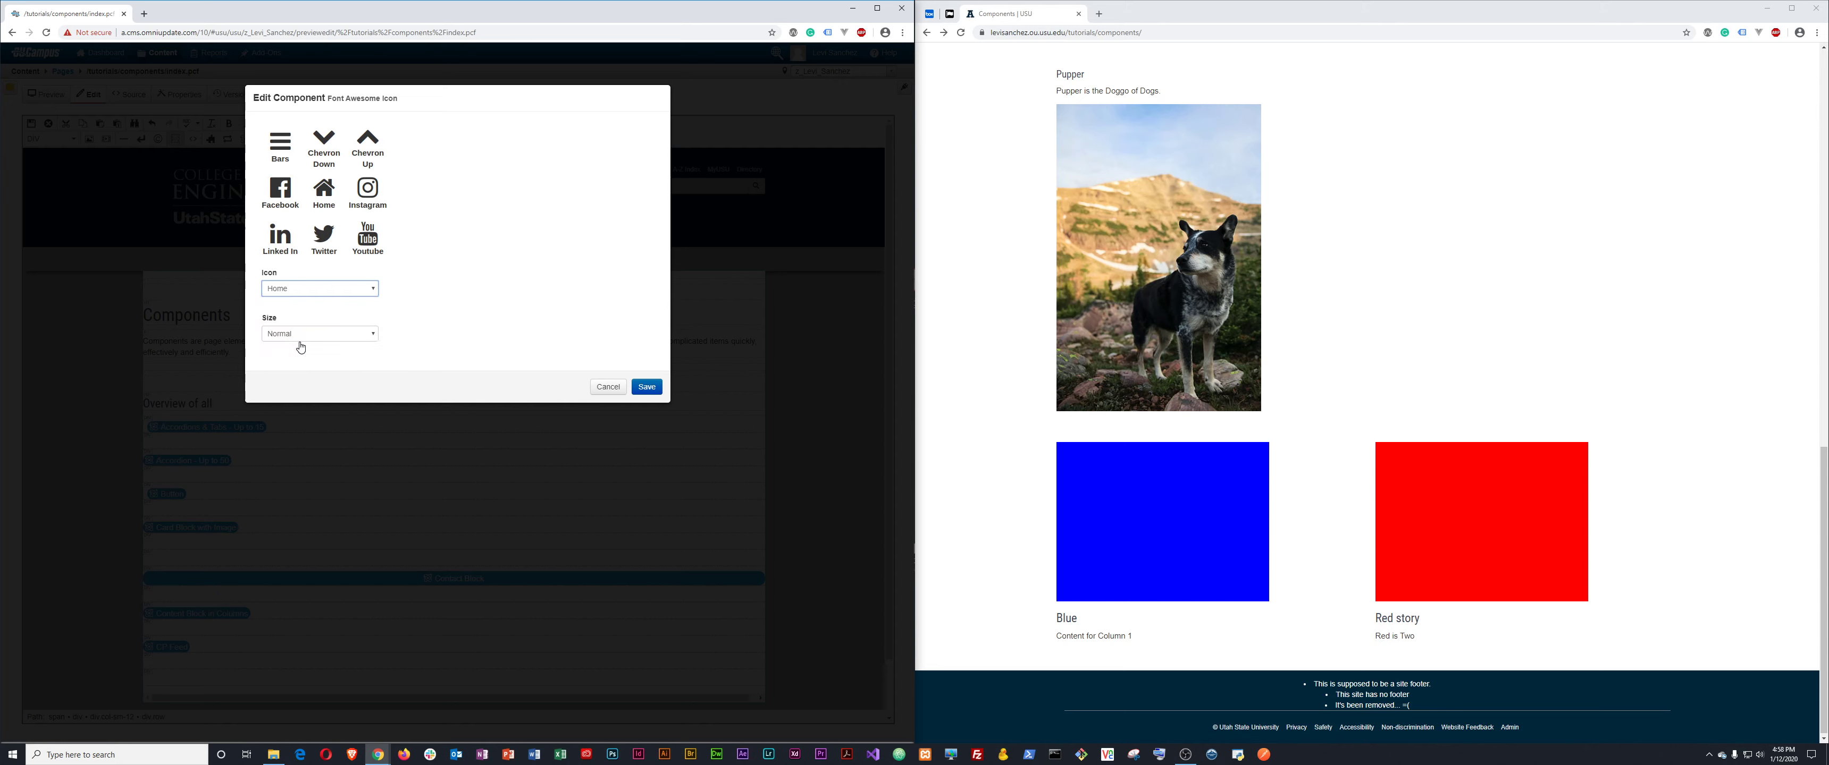
pyautogui.click(362, 336)
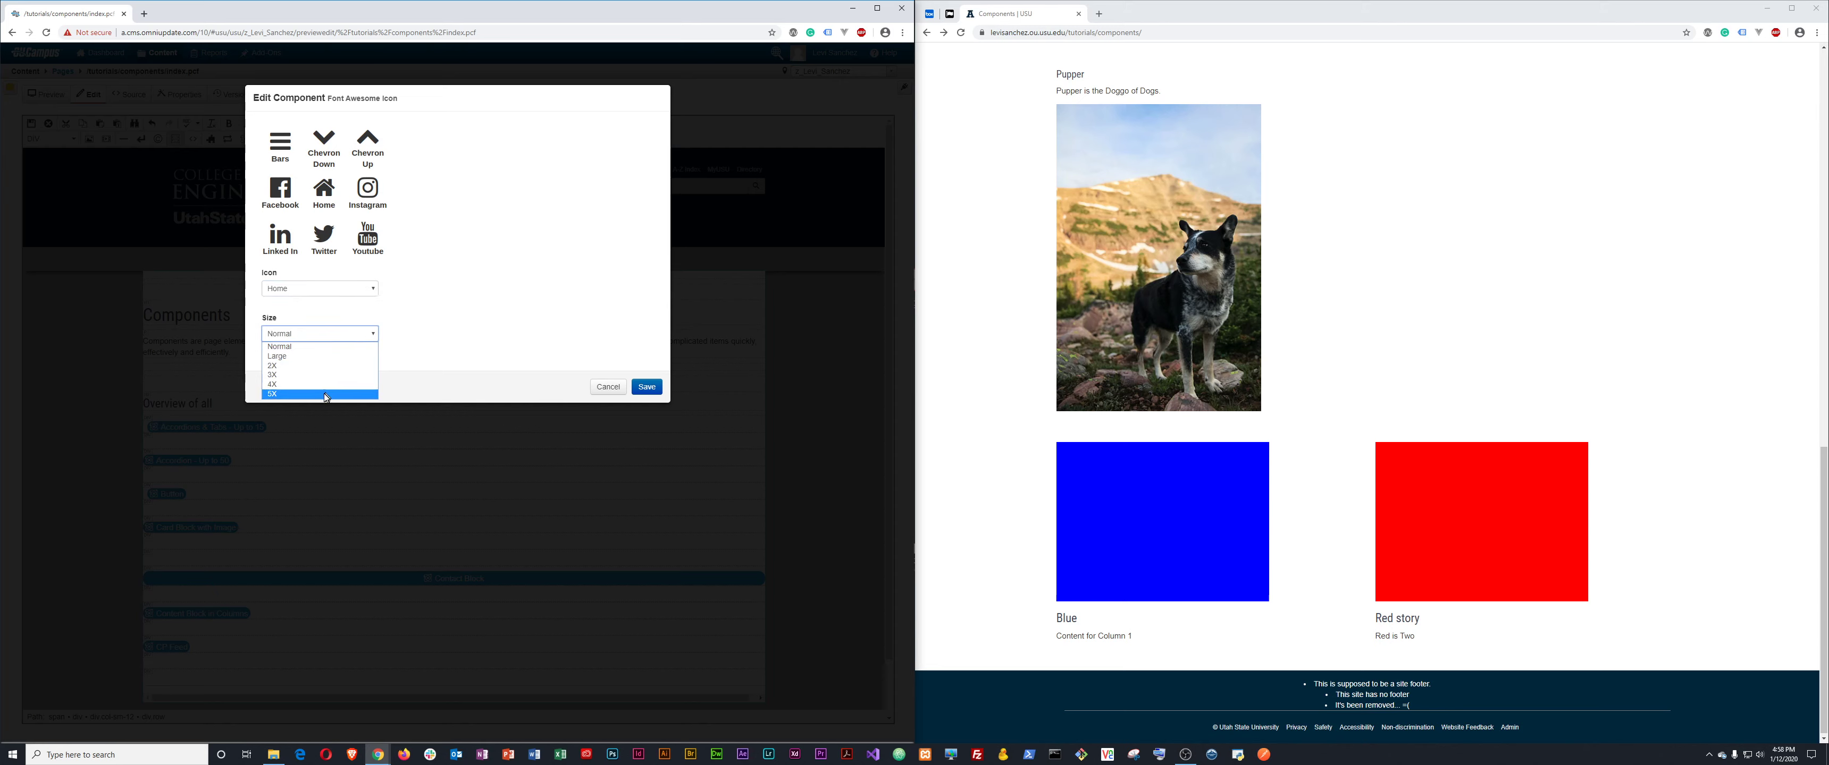
pyautogui.click(337, 393)
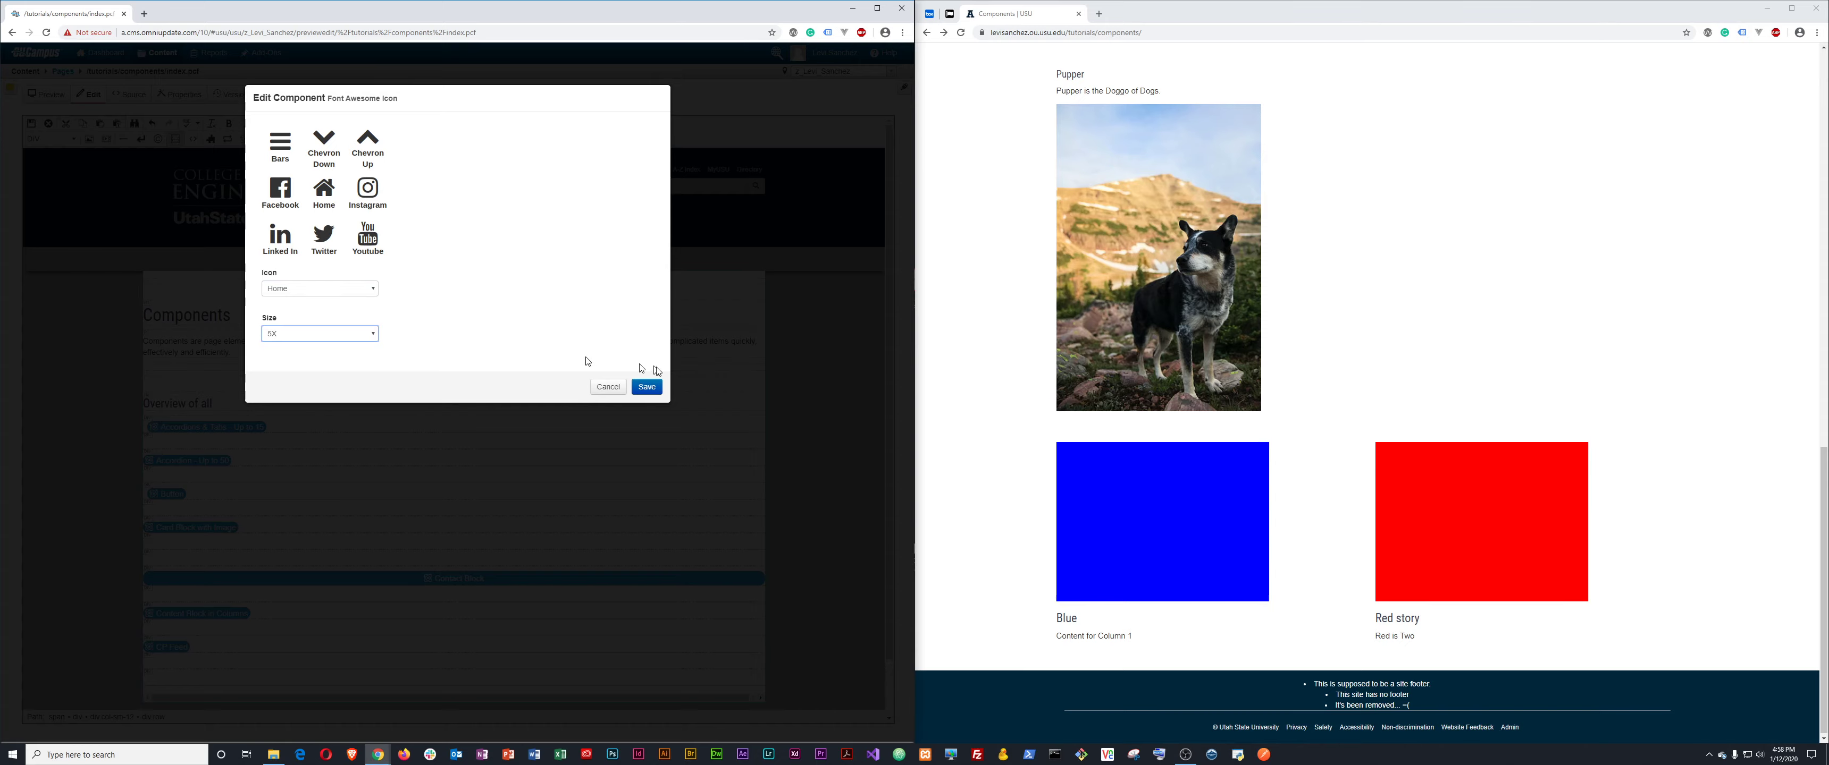
pyautogui.click(647, 387)
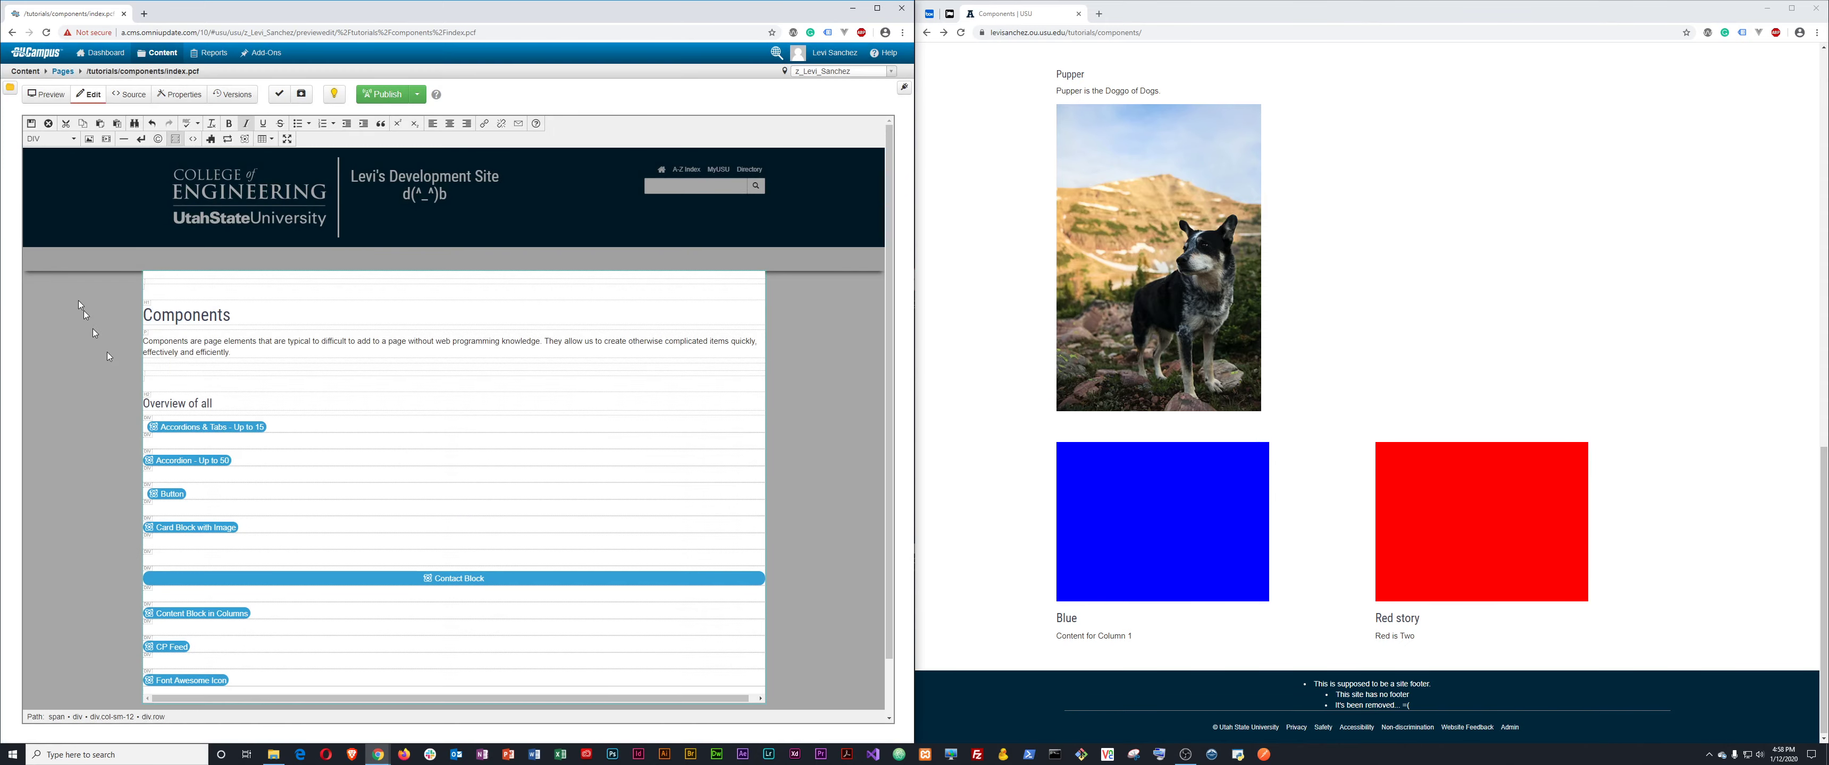
# Save the page and check the home icon below the feed stories.
pyautogui.click(32, 123)
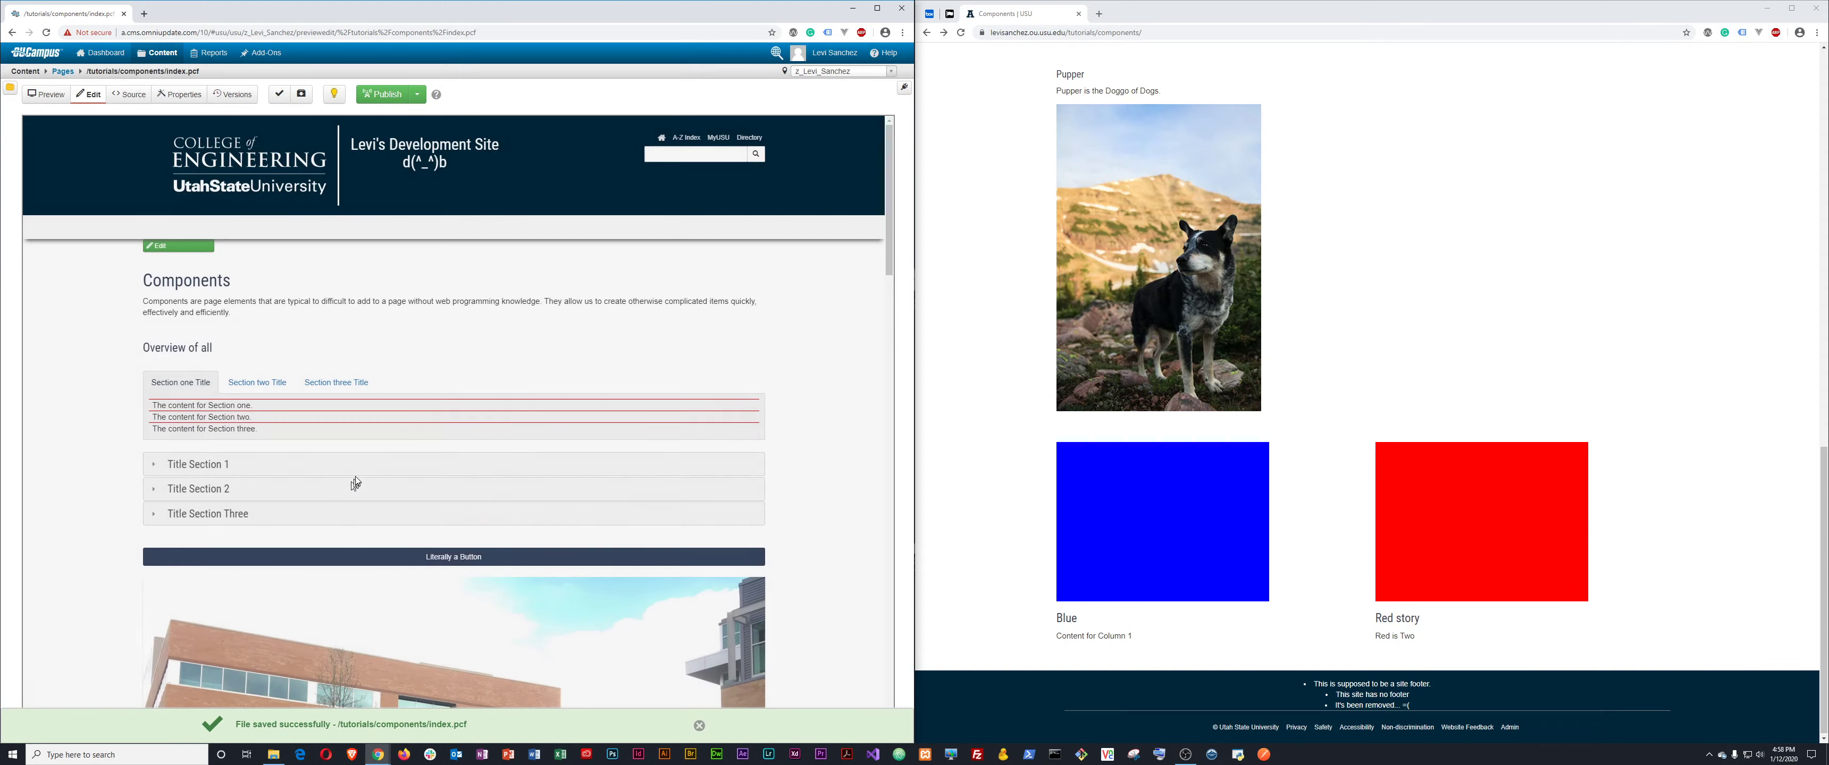
pyautogui.scroll(-2, 354, 480)
pyautogui.scroll(2, 354, 479)
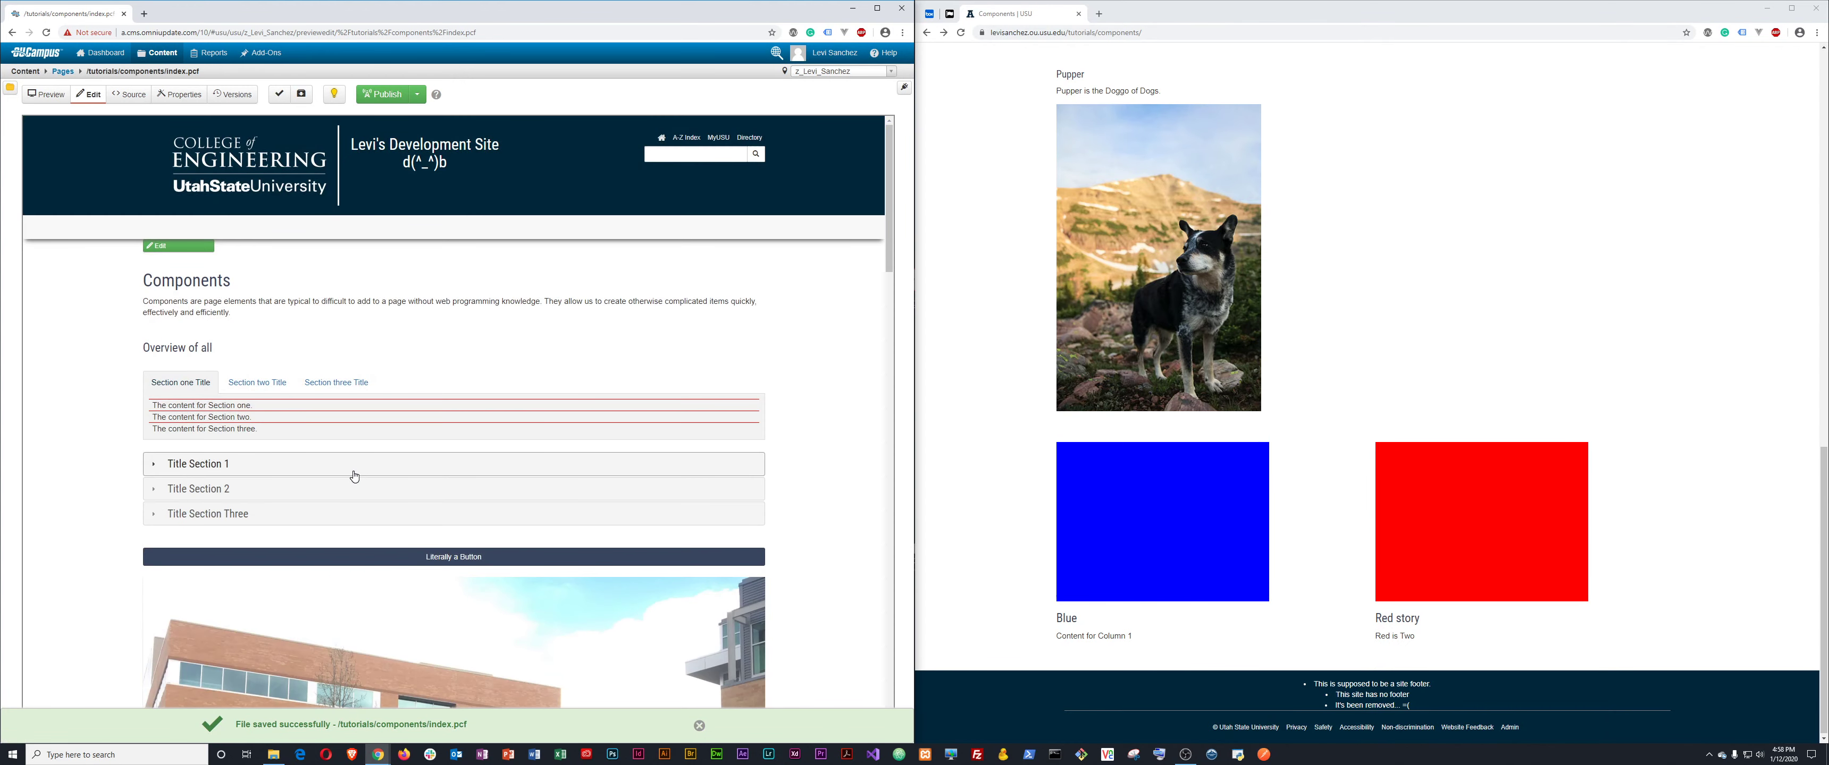
pyautogui.scroll(-20, 346, 482)
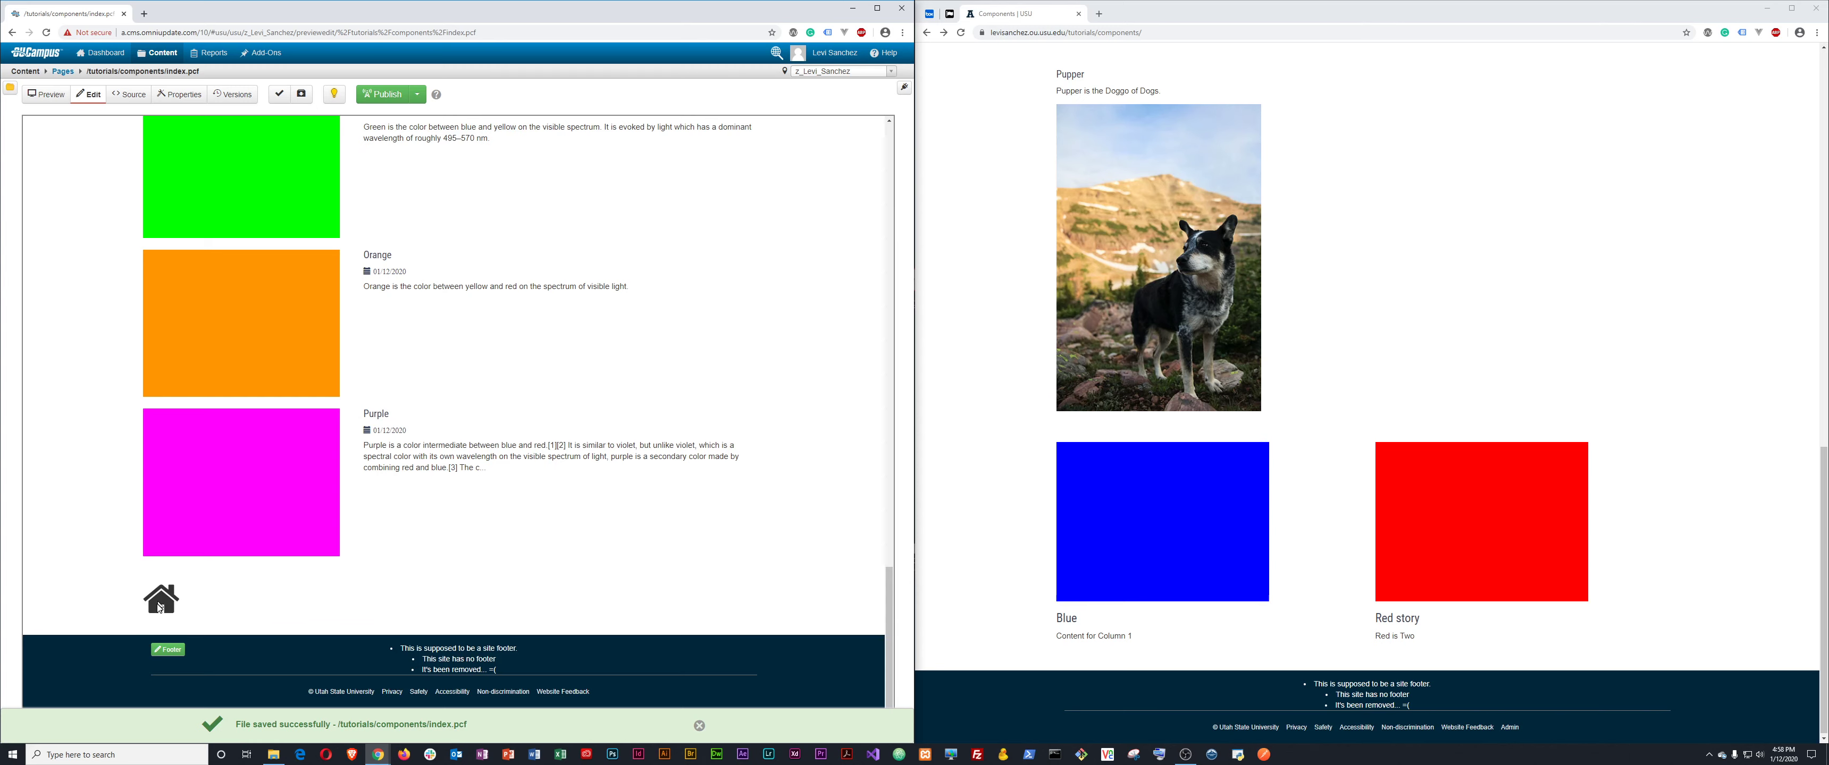
pyautogui.scroll(20, 256, 409)
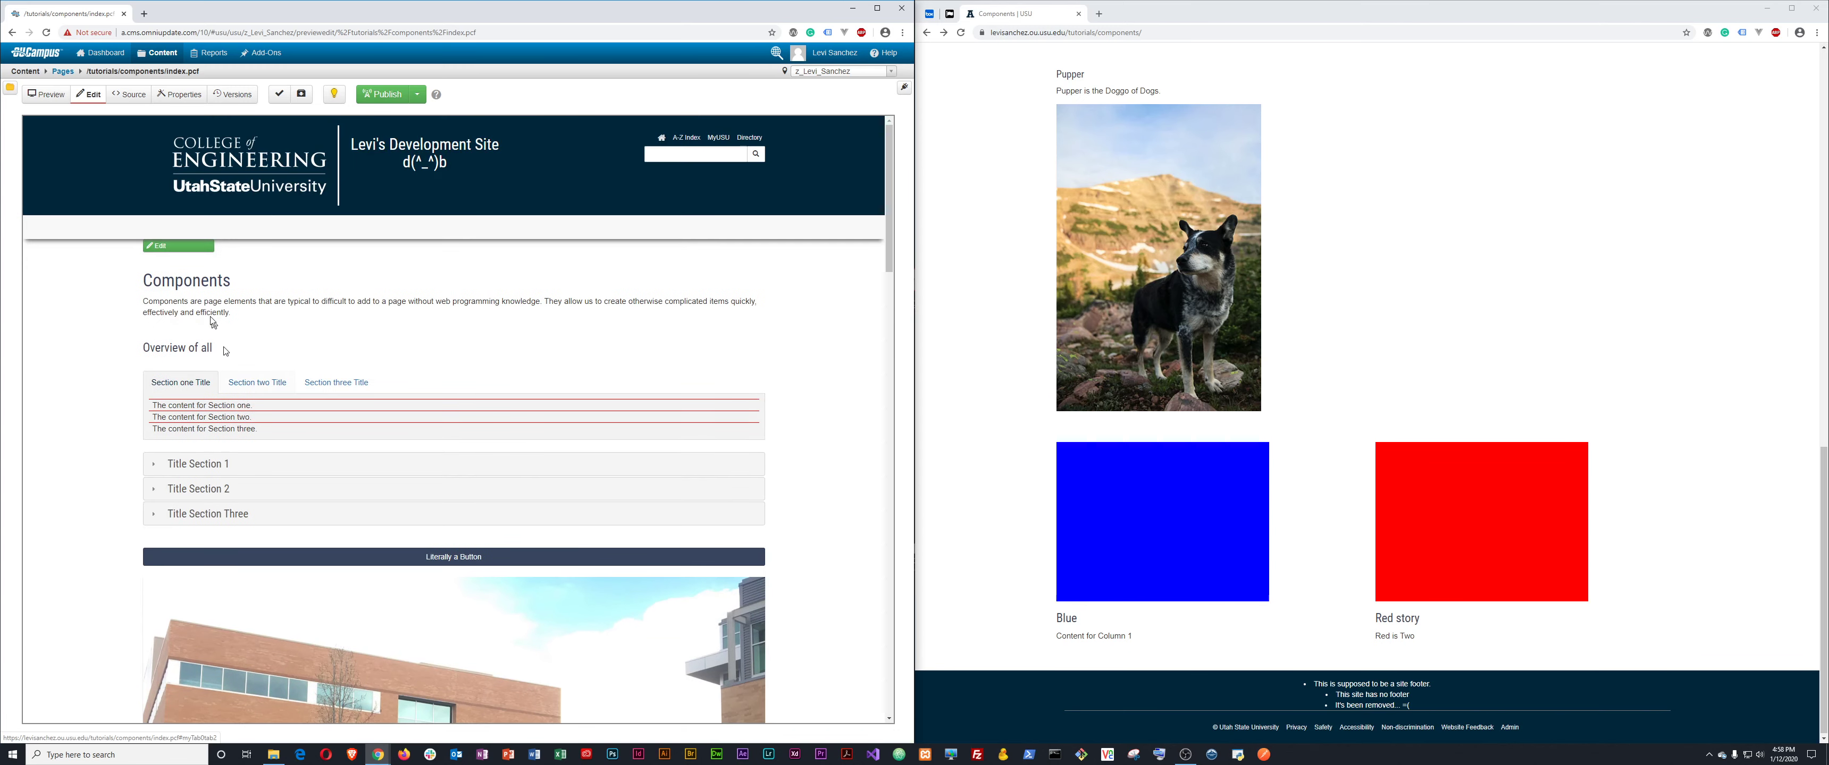
# Start a link on the Font Awesome Icon component and choose index.pcf in the tutorials folder as its target.
pyautogui.click(176, 249)
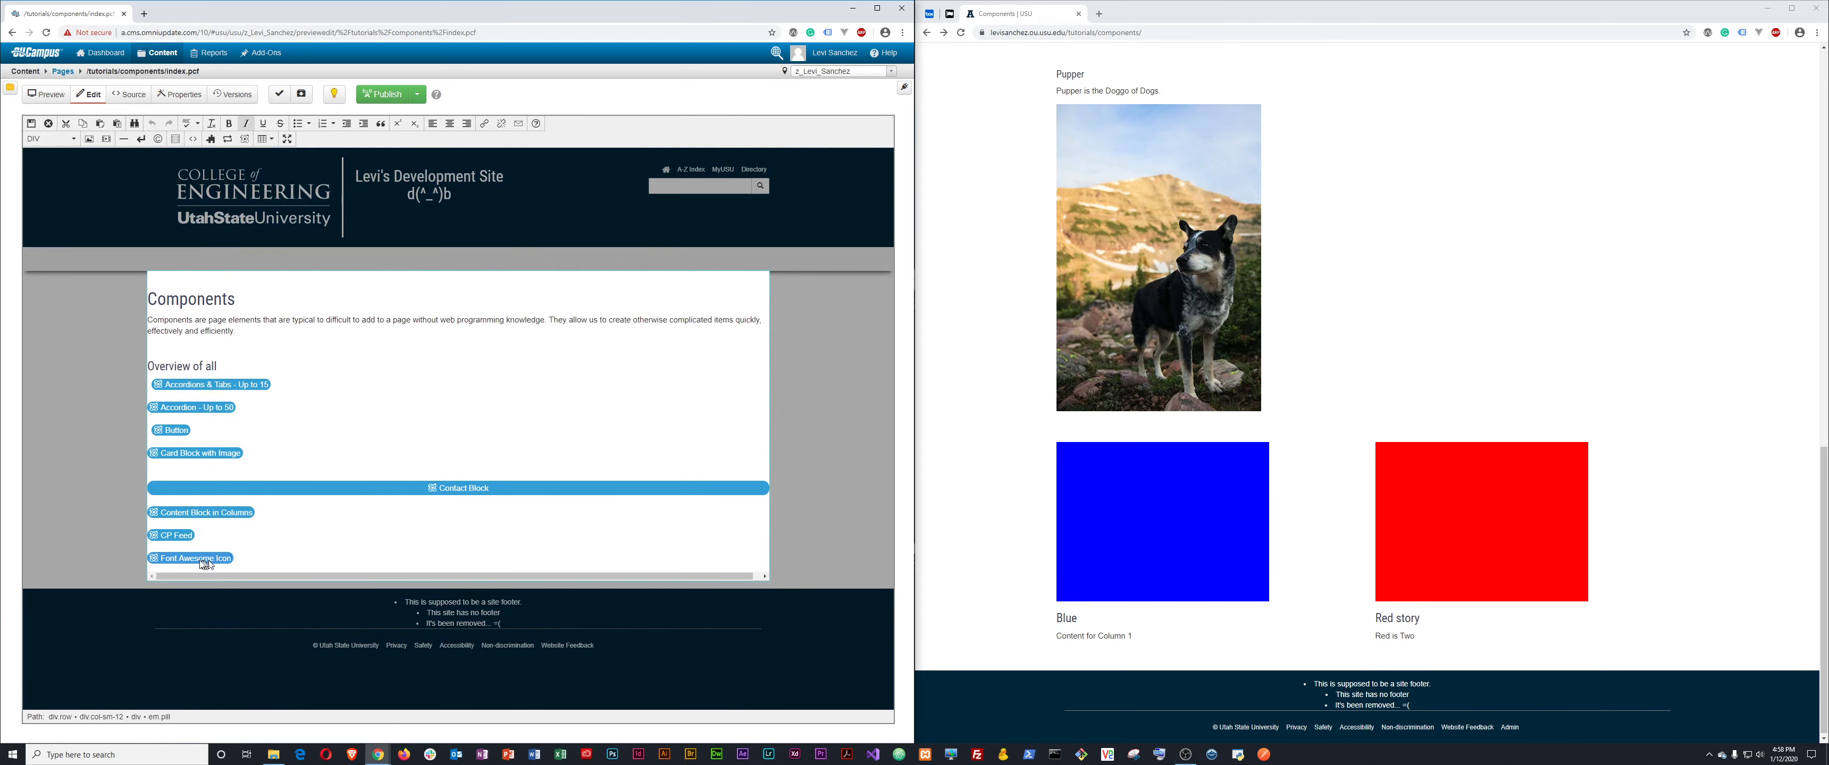
pyautogui.click(182, 561)
pyautogui.rightClick(203, 561)
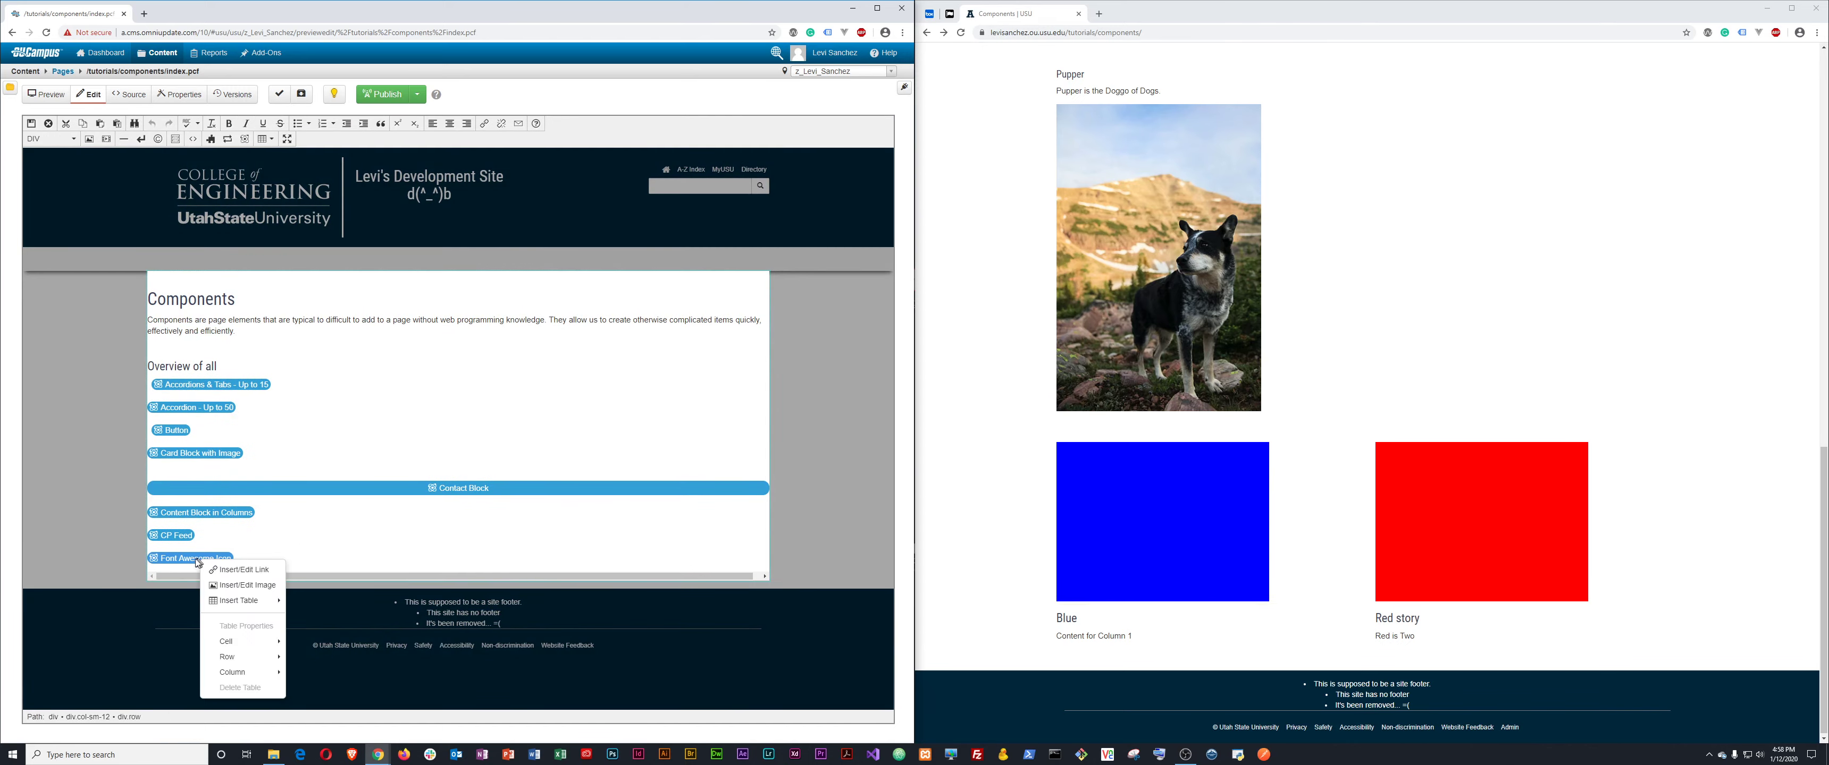
pyautogui.click(239, 569)
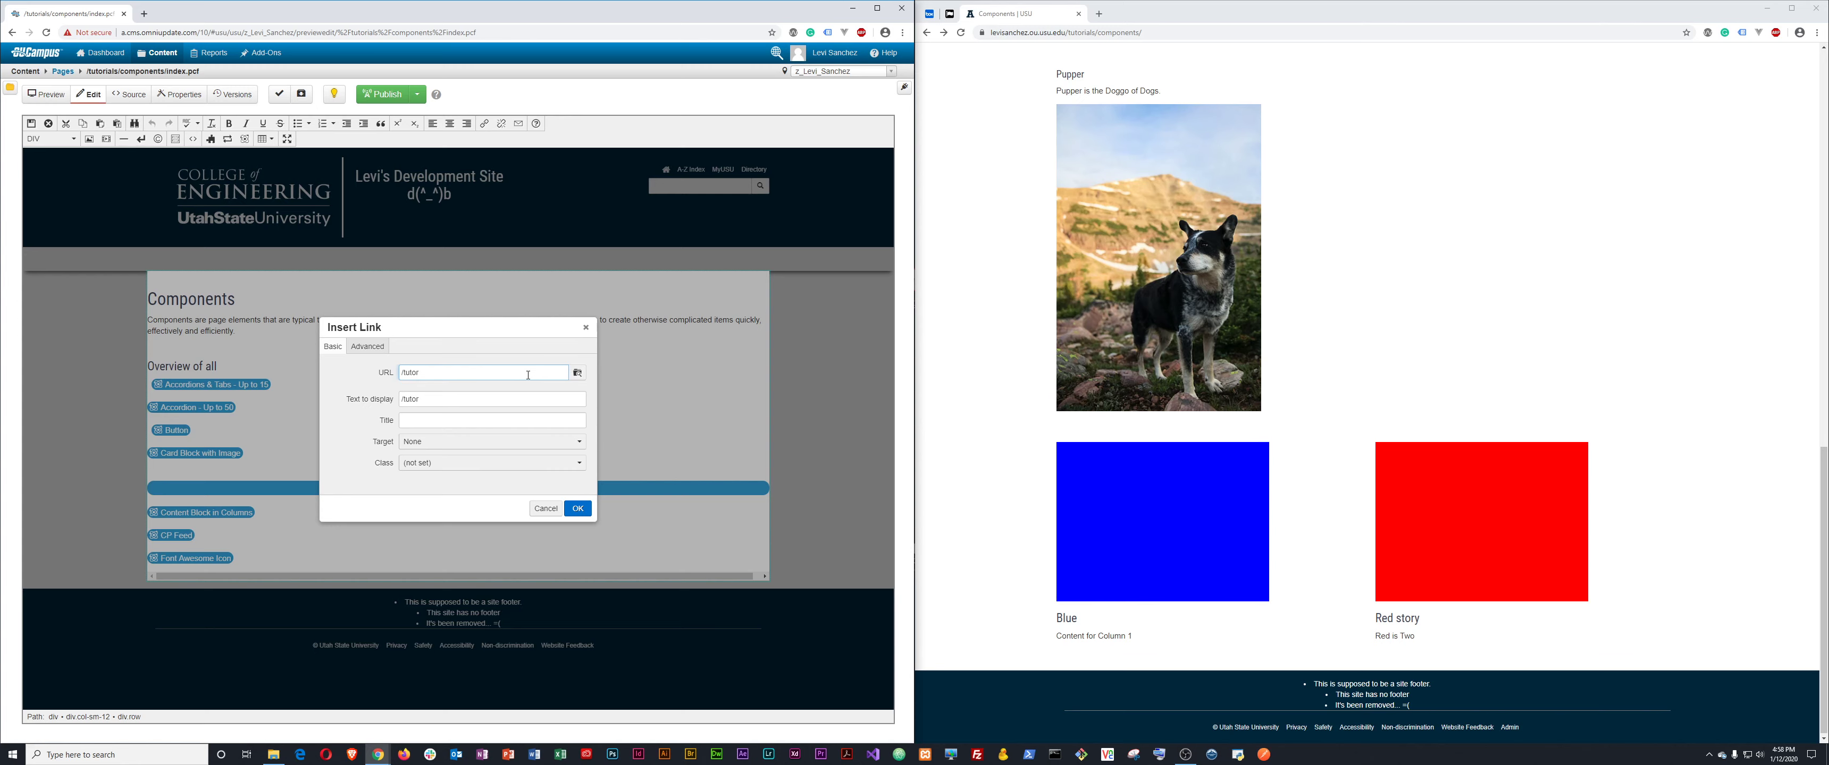
pyautogui.click(579, 374)
pyautogui.click(347, 123)
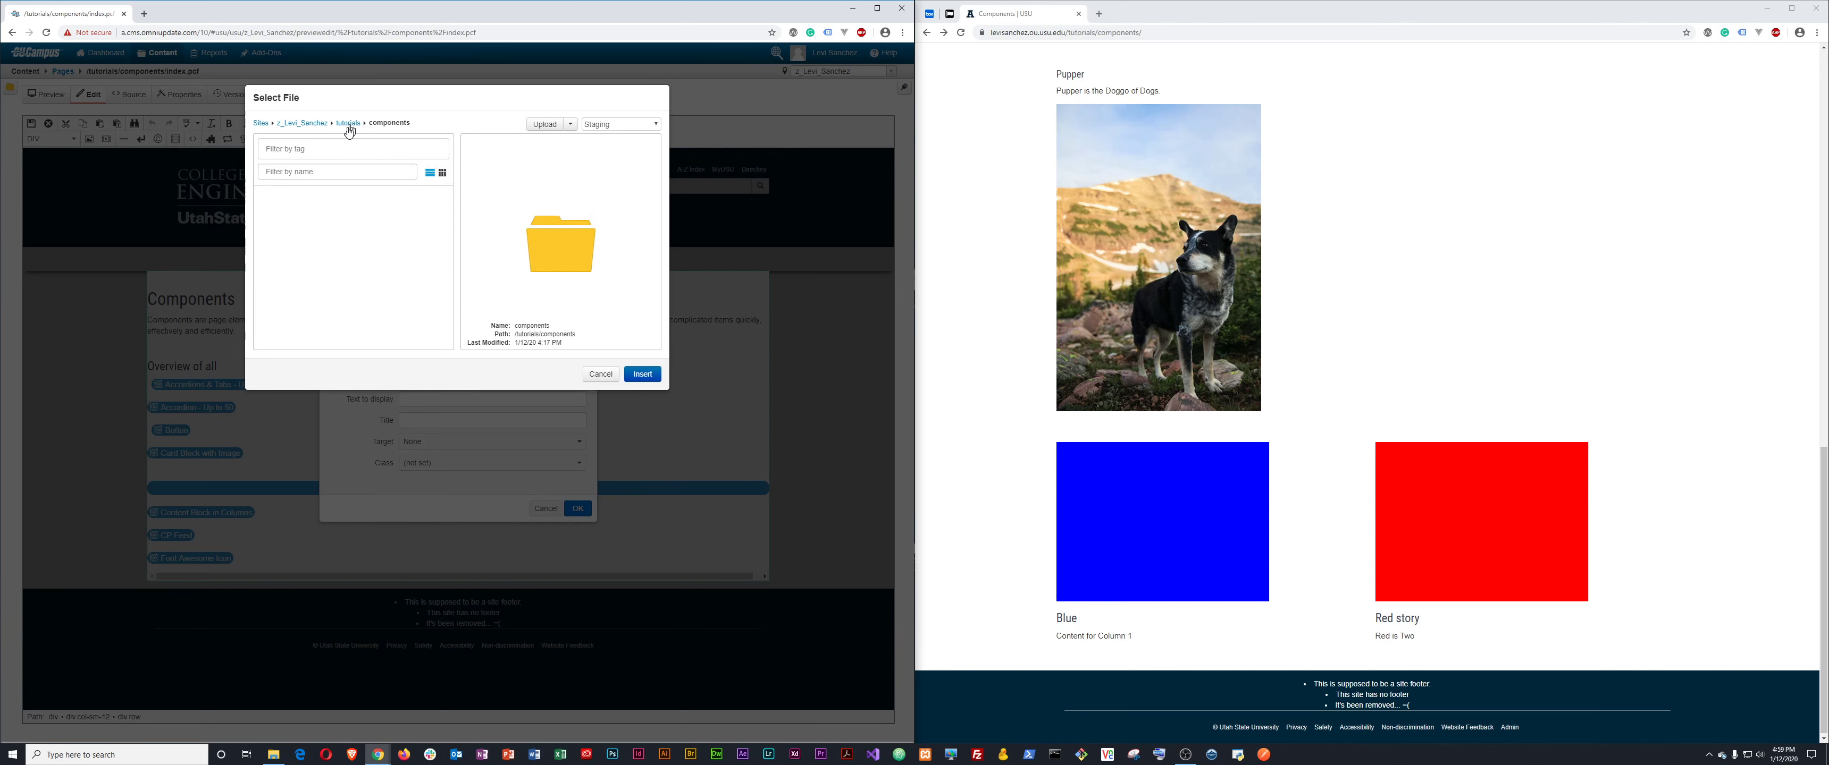
pyautogui.scroll(-3, 302, 313)
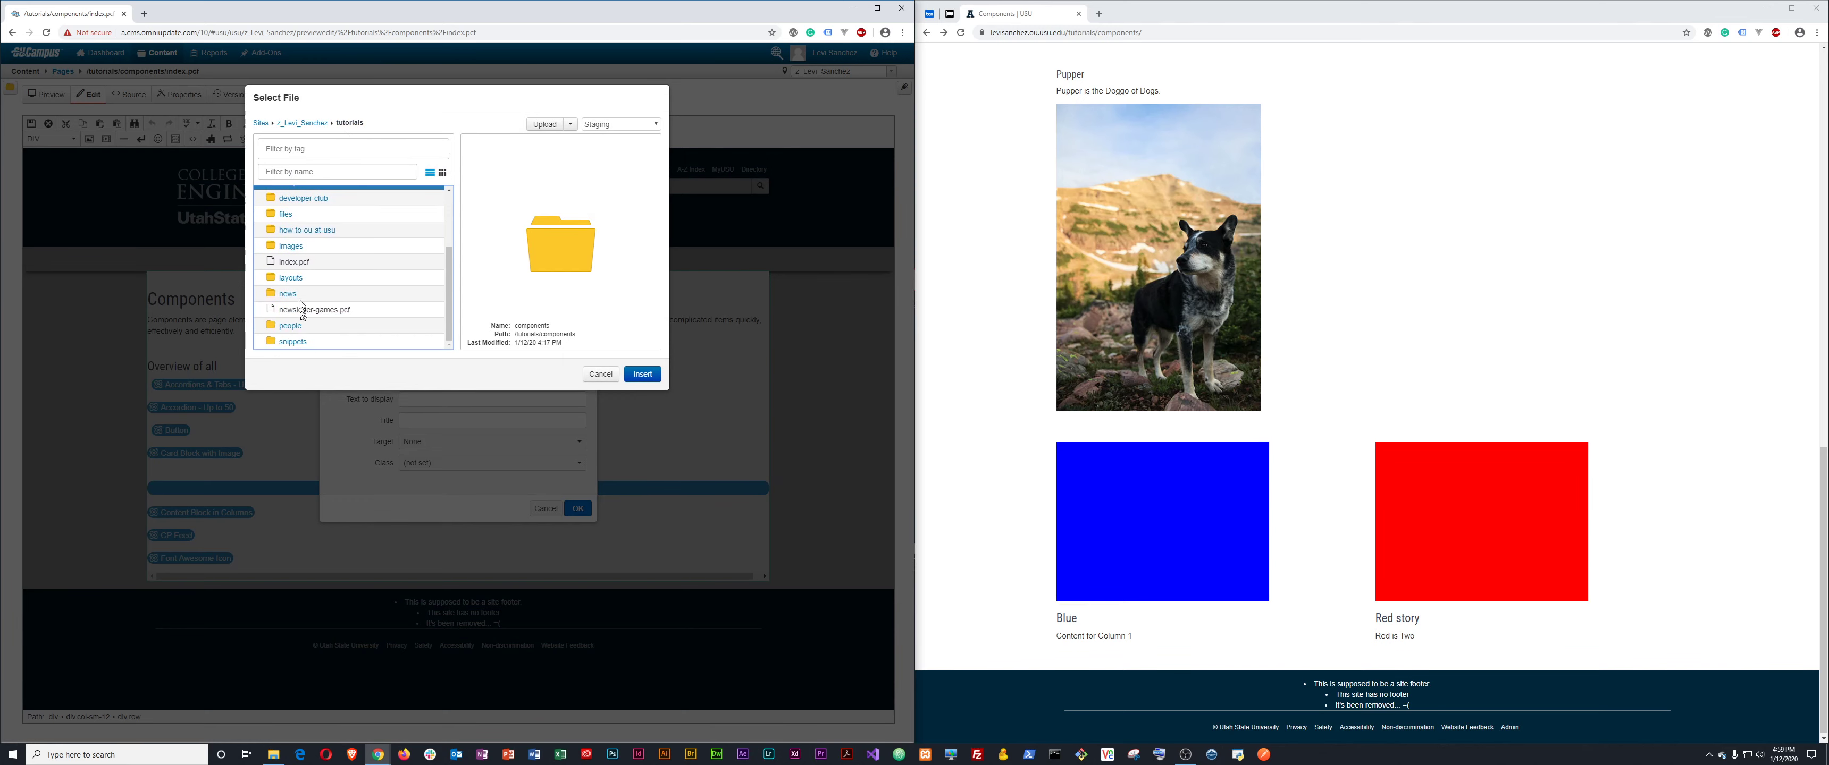
pyautogui.click(297, 263)
pyautogui.click(642, 375)
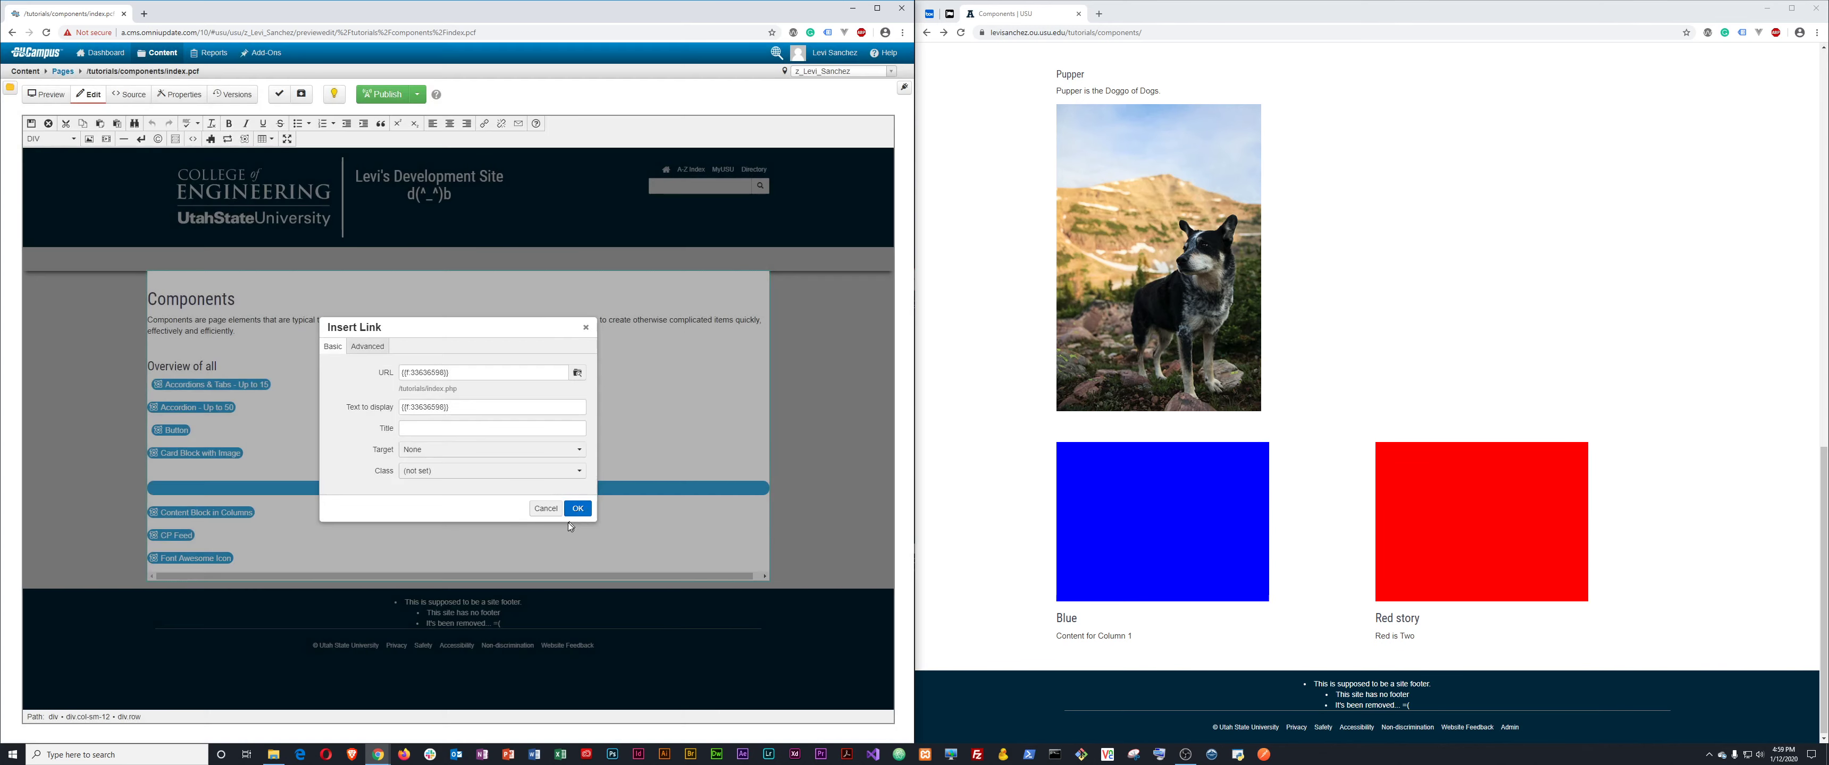
# Clear the link's display text, insert the link, and delete the stray text after the Font Awesome Icon component.
pyautogui.tripleClick(461, 408)
pyautogui.press('BackSpace')
pyautogui.click(577, 508)
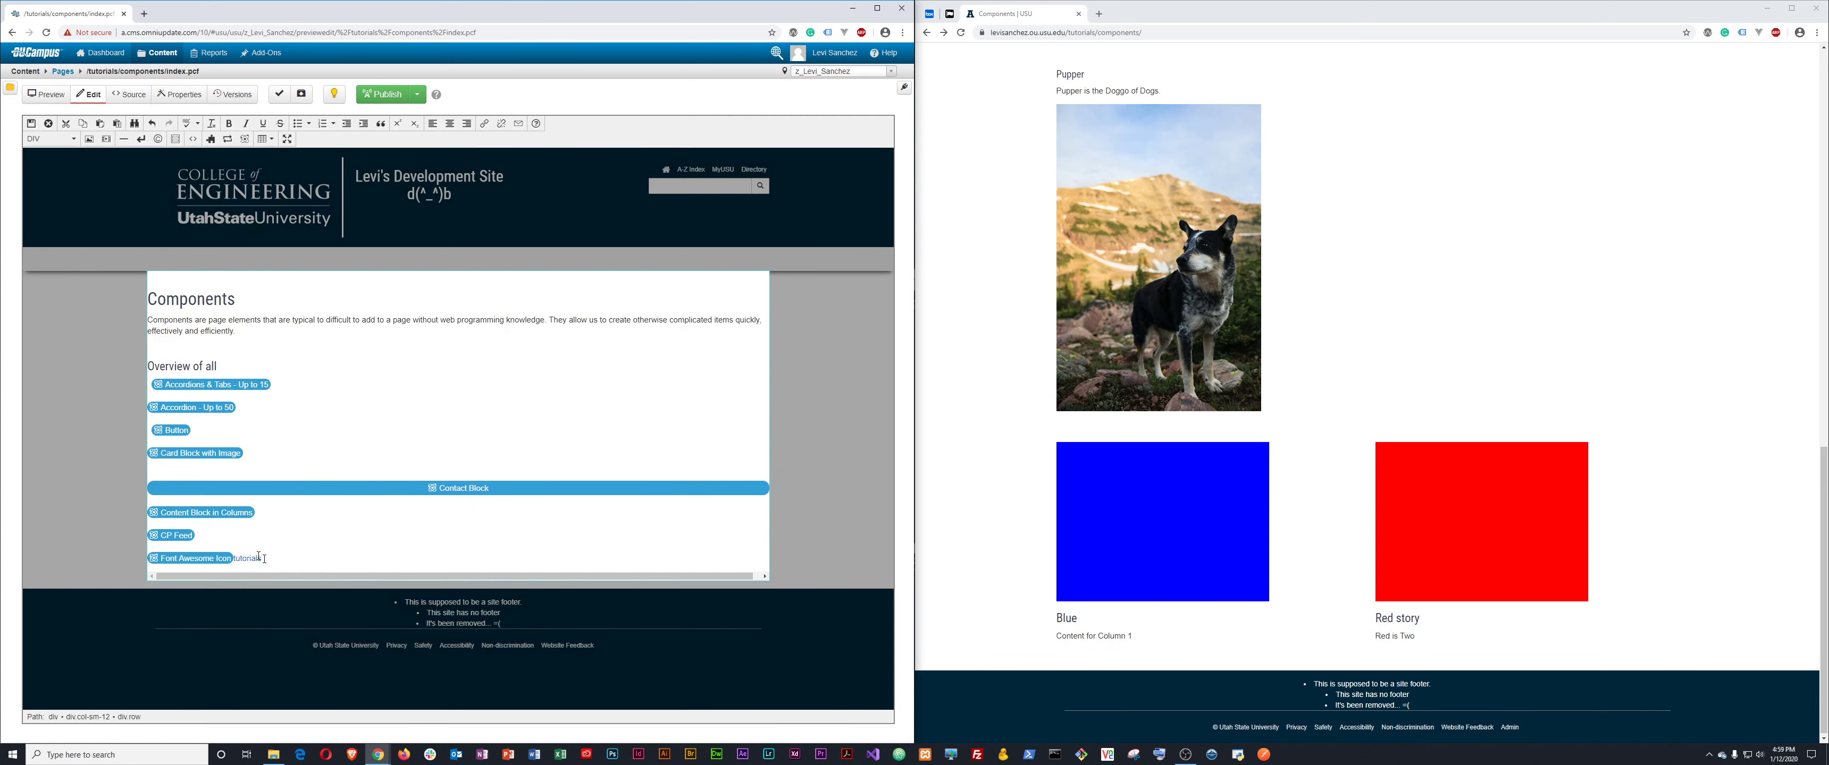
pyautogui.press('BackSpace')
pyautogui.press('BackSpace')
# Save the page and check the linked home icon above the footer.
pyautogui.click(31, 122)
pyautogui.scroll(-15, 213, 369)
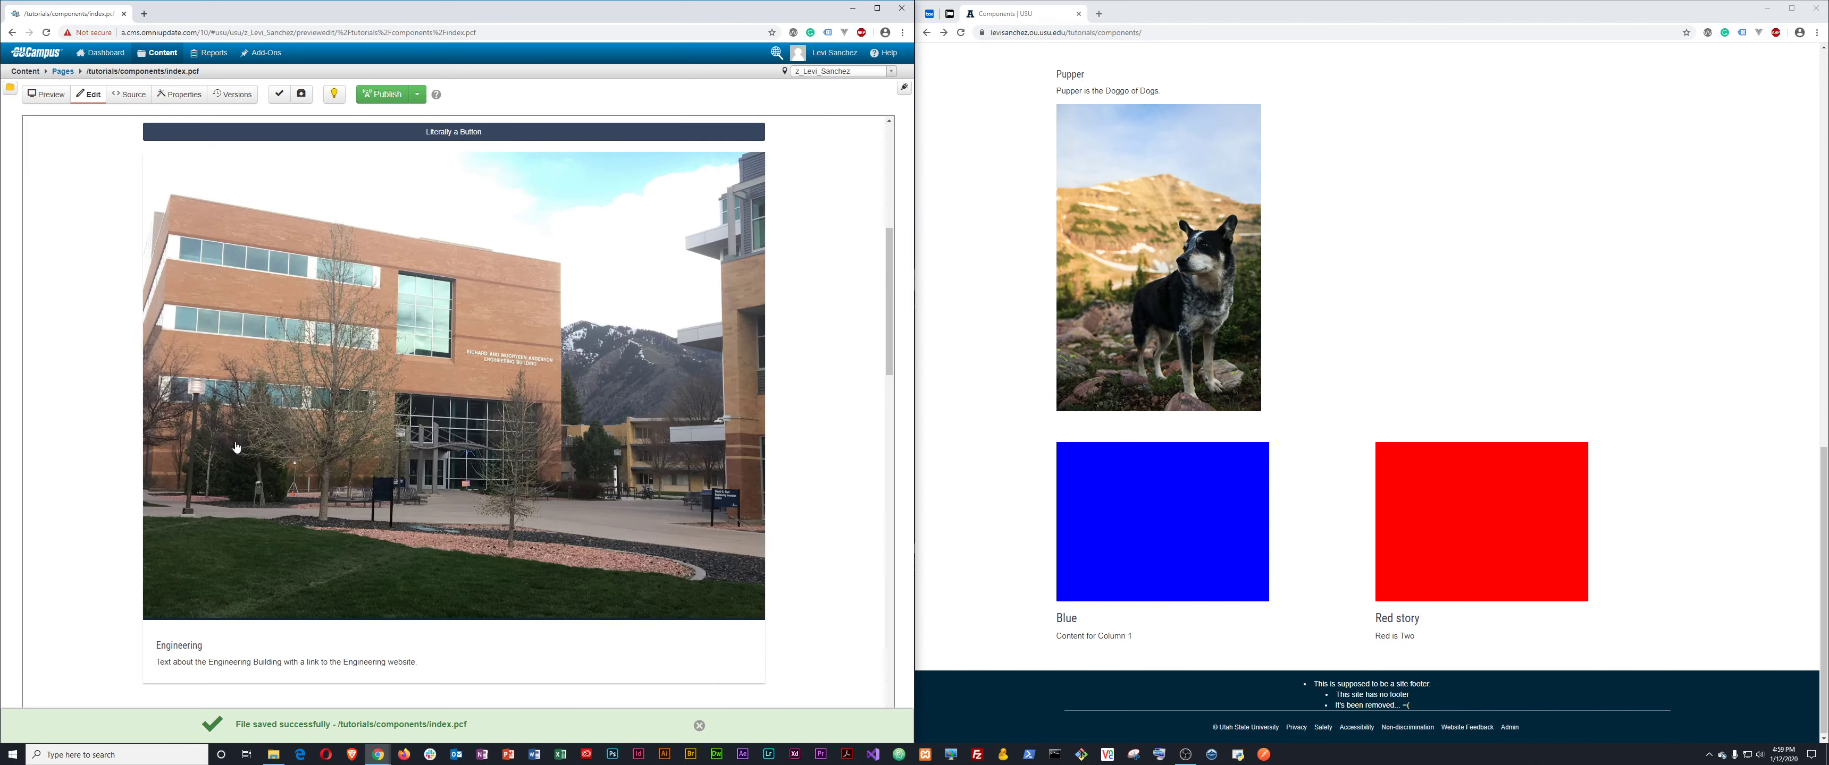
pyautogui.scroll(-2, 239, 454)
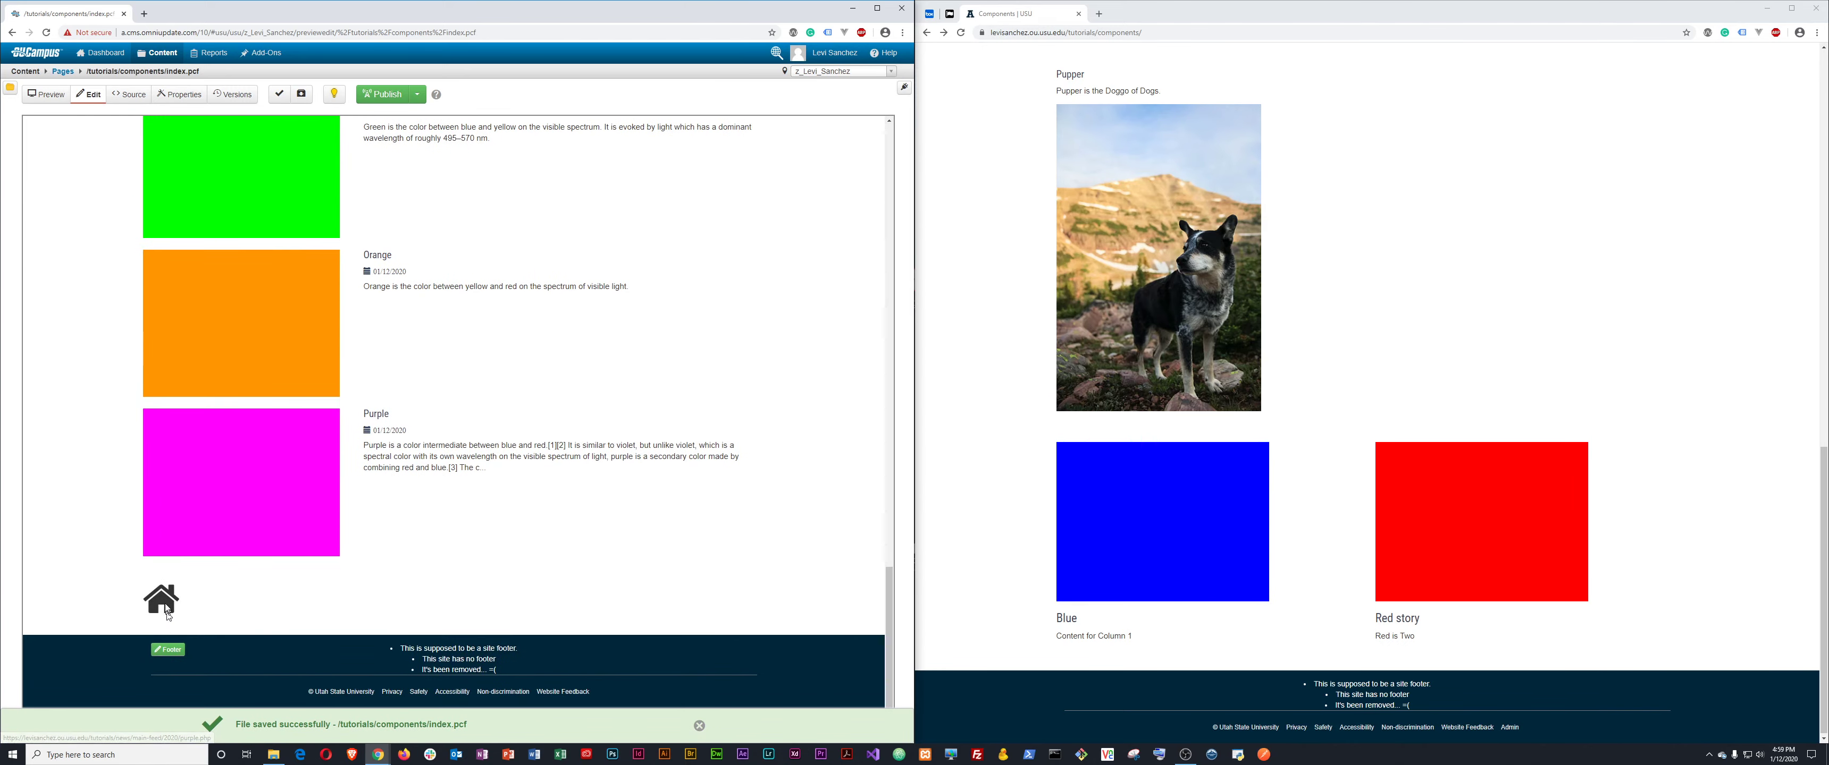
# Publish the Components page, refresh the live page, and check the home icon above its footer.
pyautogui.scroll(6, 269, 379)
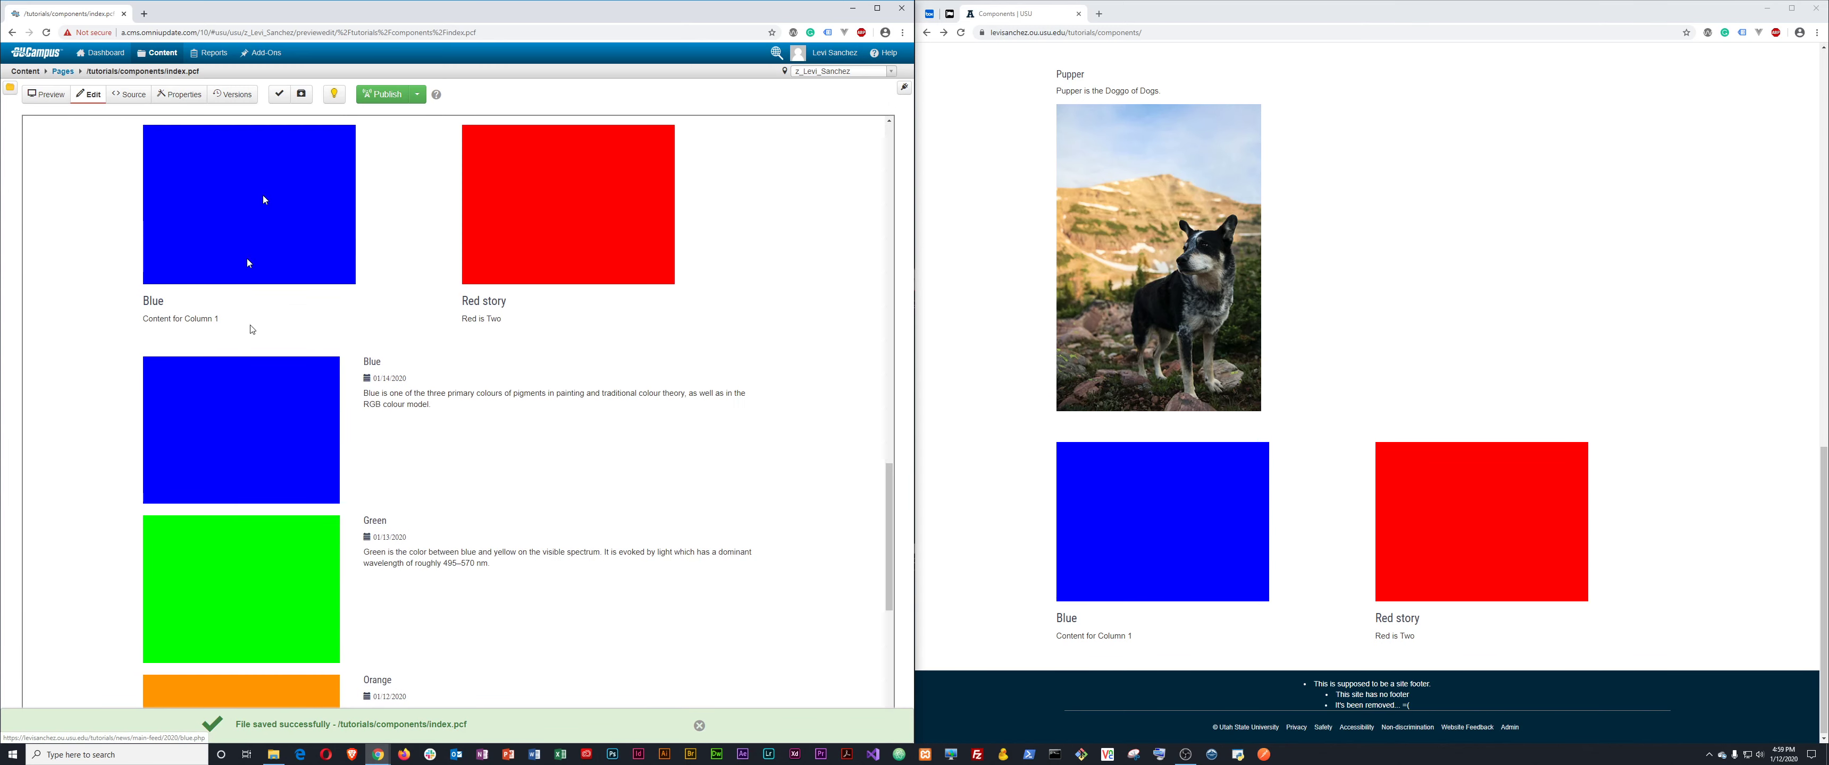
pyautogui.click(383, 93)
pyautogui.click(589, 371)
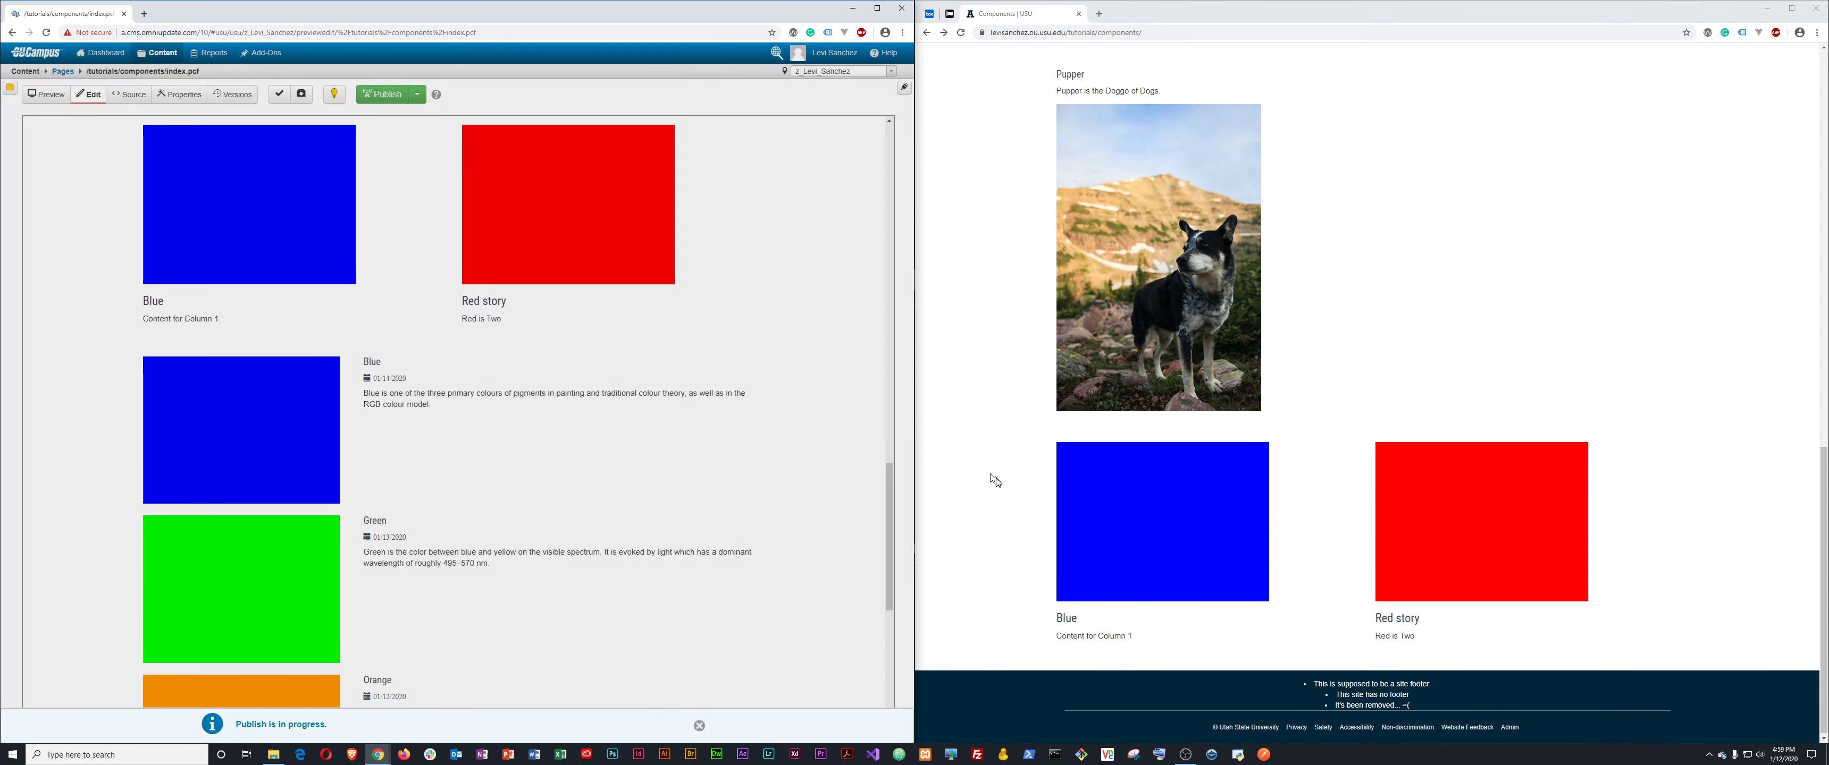
pyautogui.click(1004, 496)
pyautogui.press('F5')
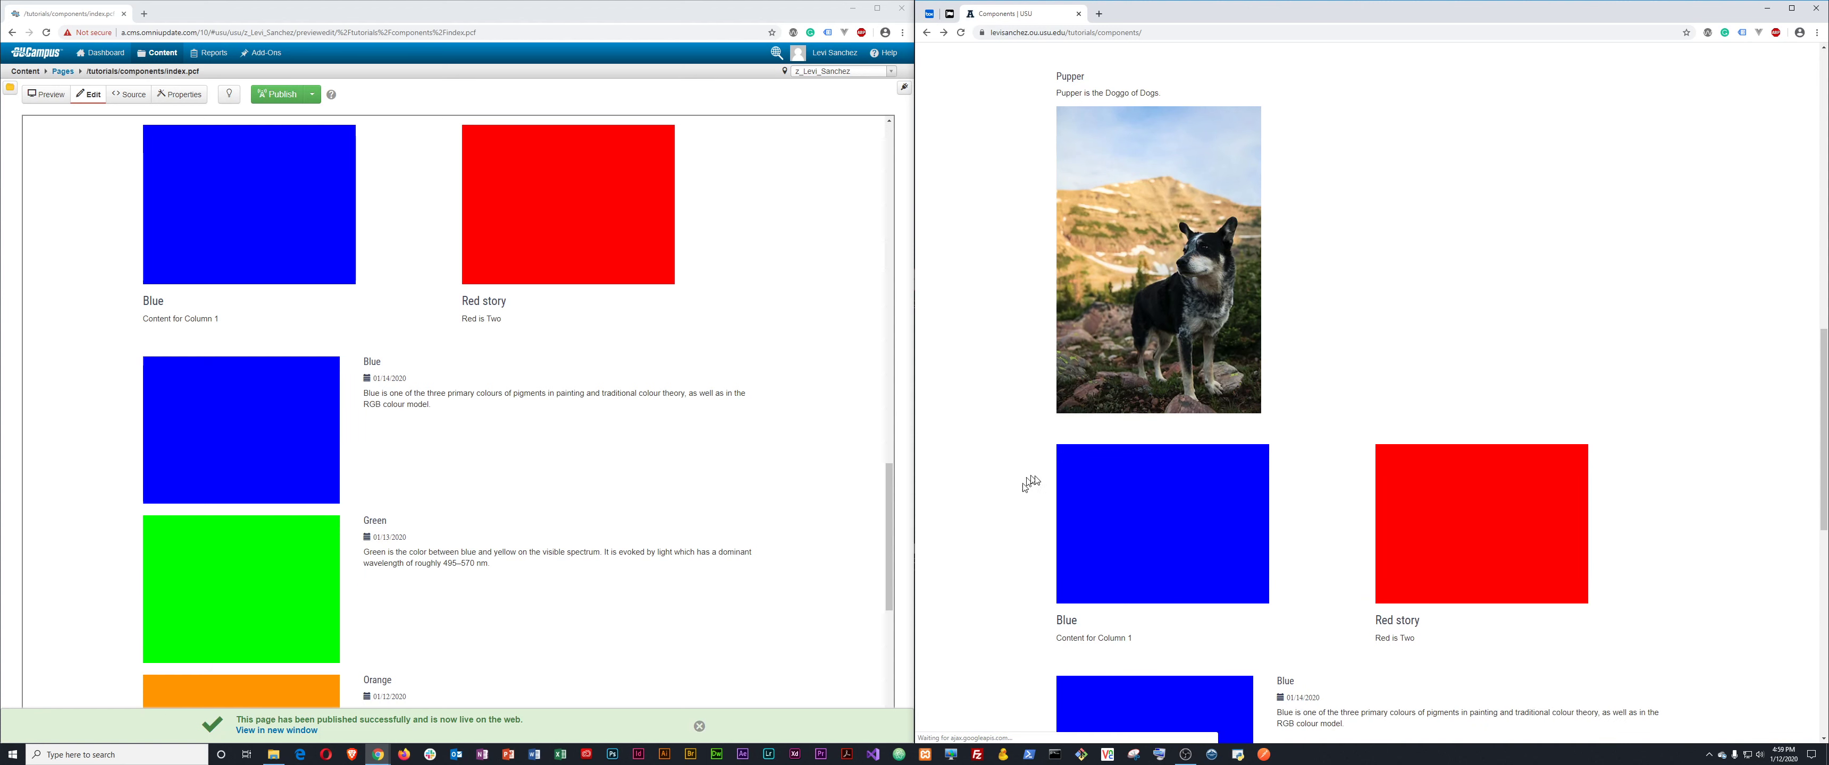
pyautogui.scroll(-10, 1024, 479)
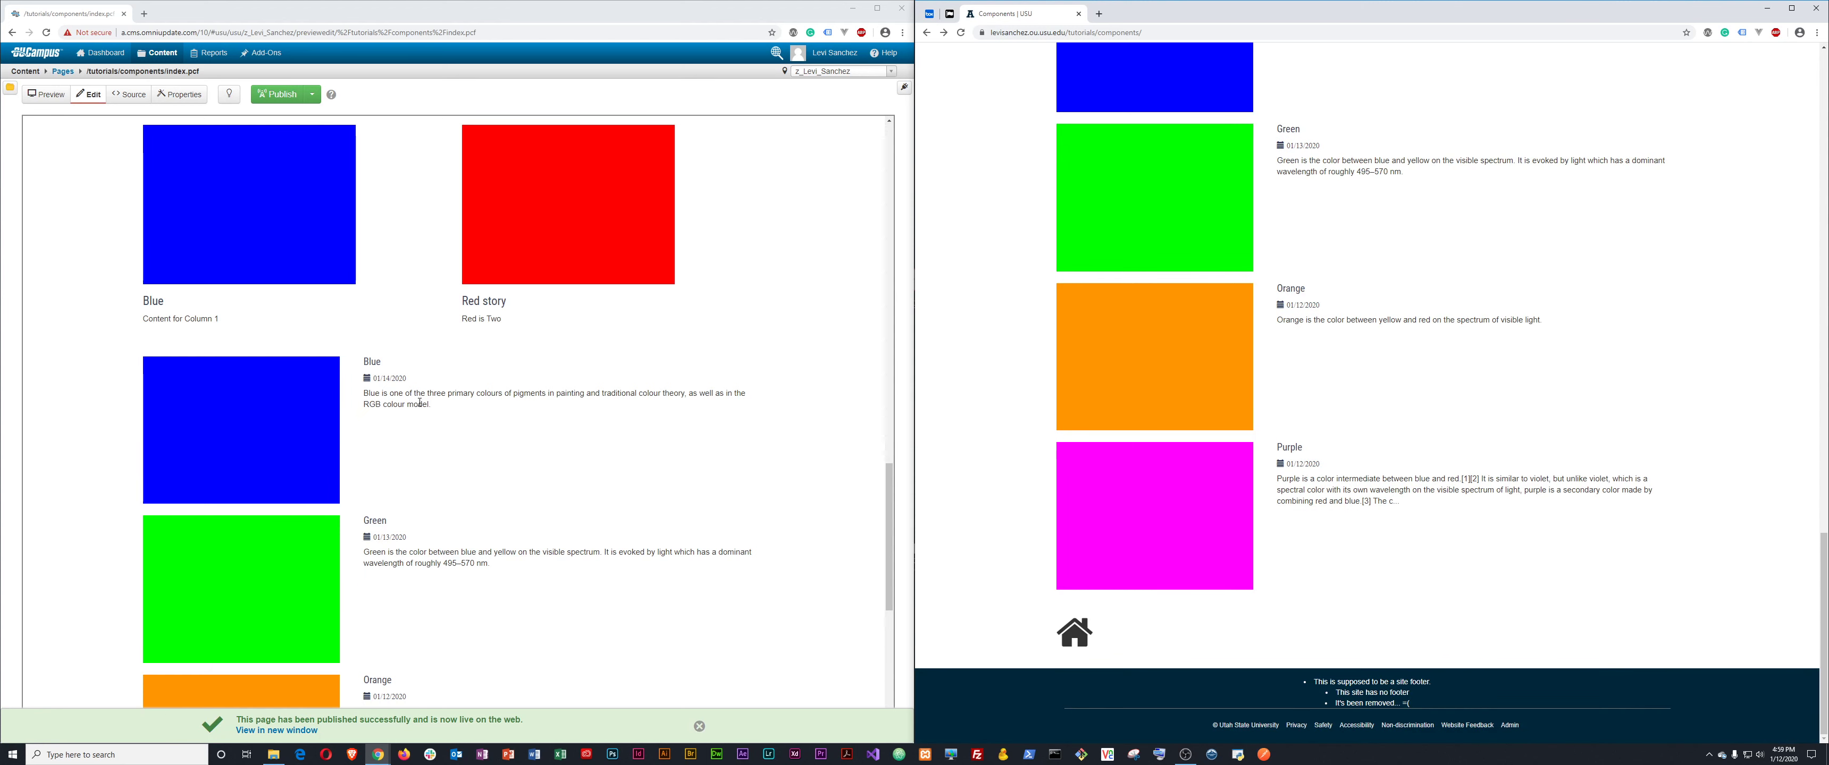
# Open the main content region for editing, show block outlines, and add an empty line below the Font Awesome Icon component.
pyautogui.scroll(20, 424, 400)
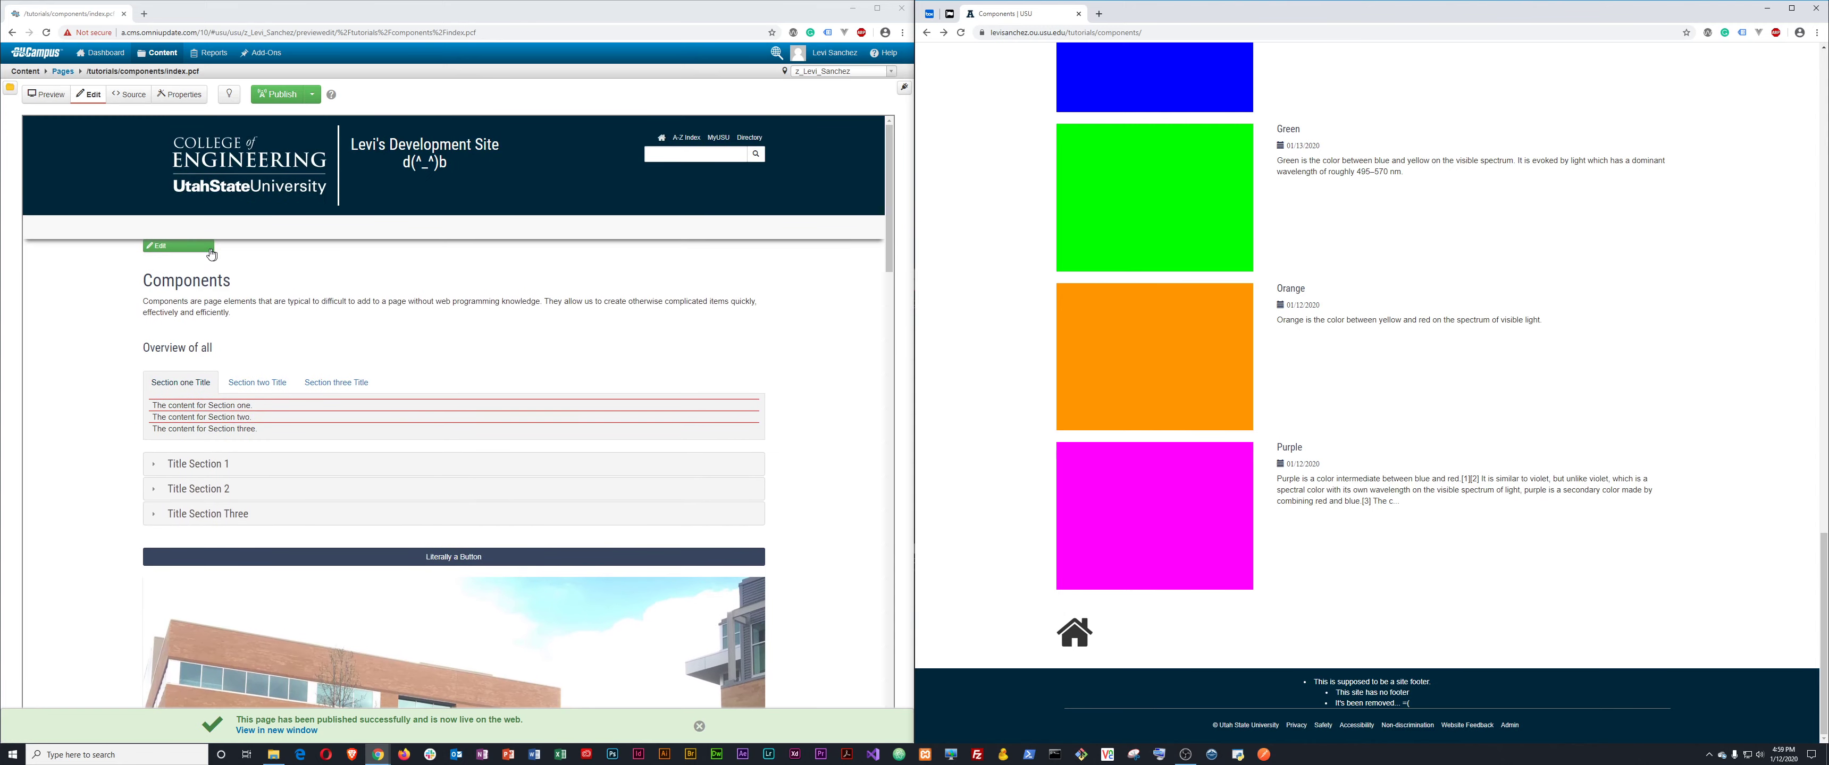
pyautogui.click(205, 255)
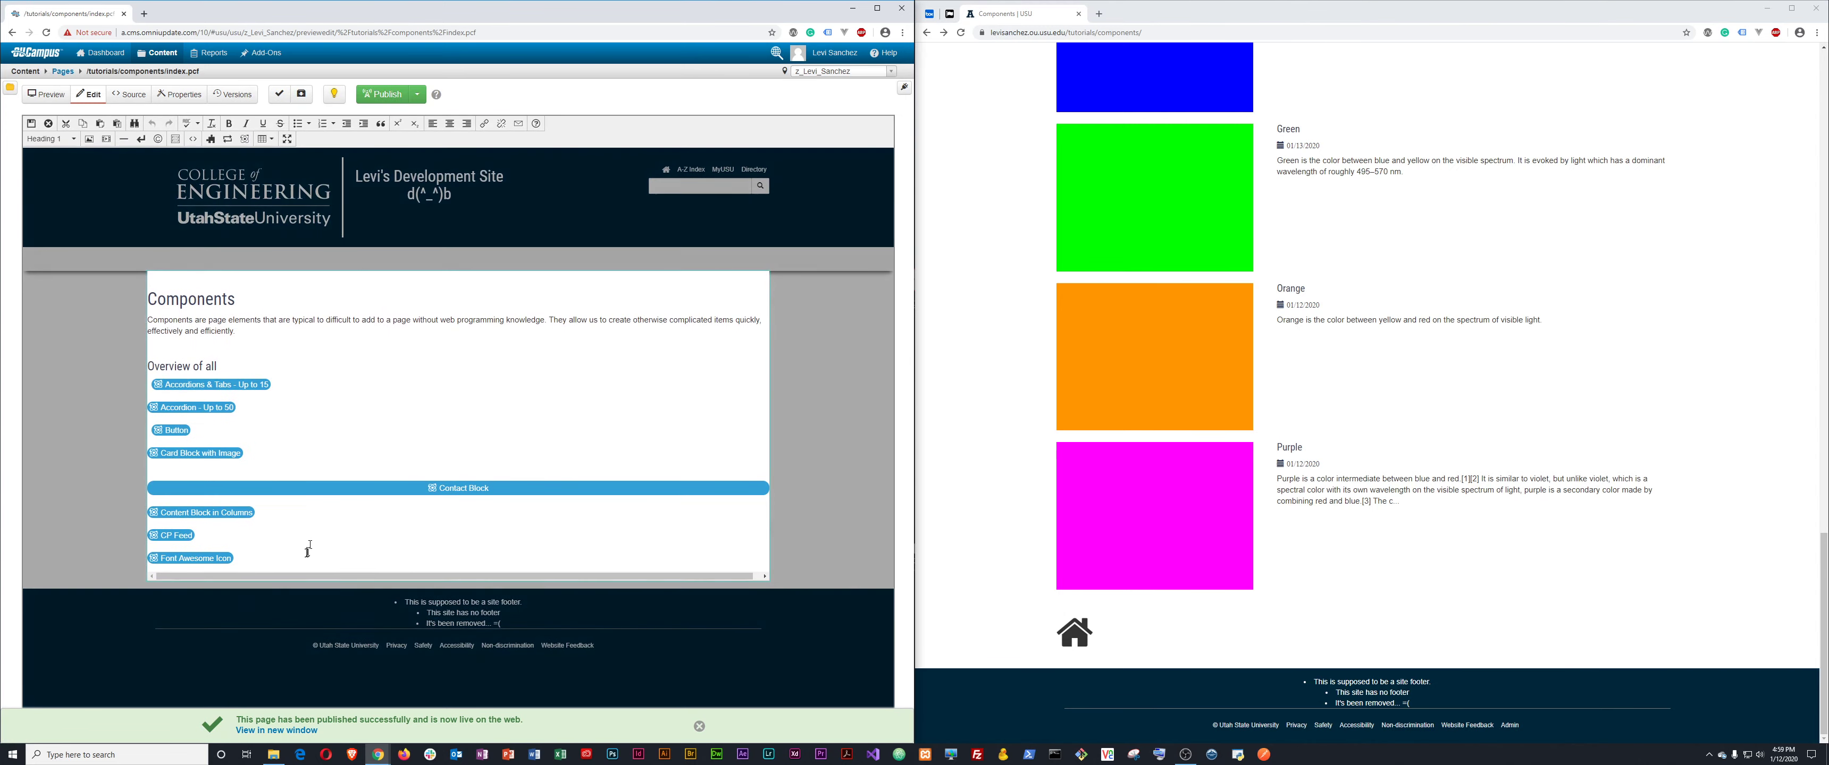
pyautogui.click(175, 138)
pyautogui.scroll(-1, 245, 660)
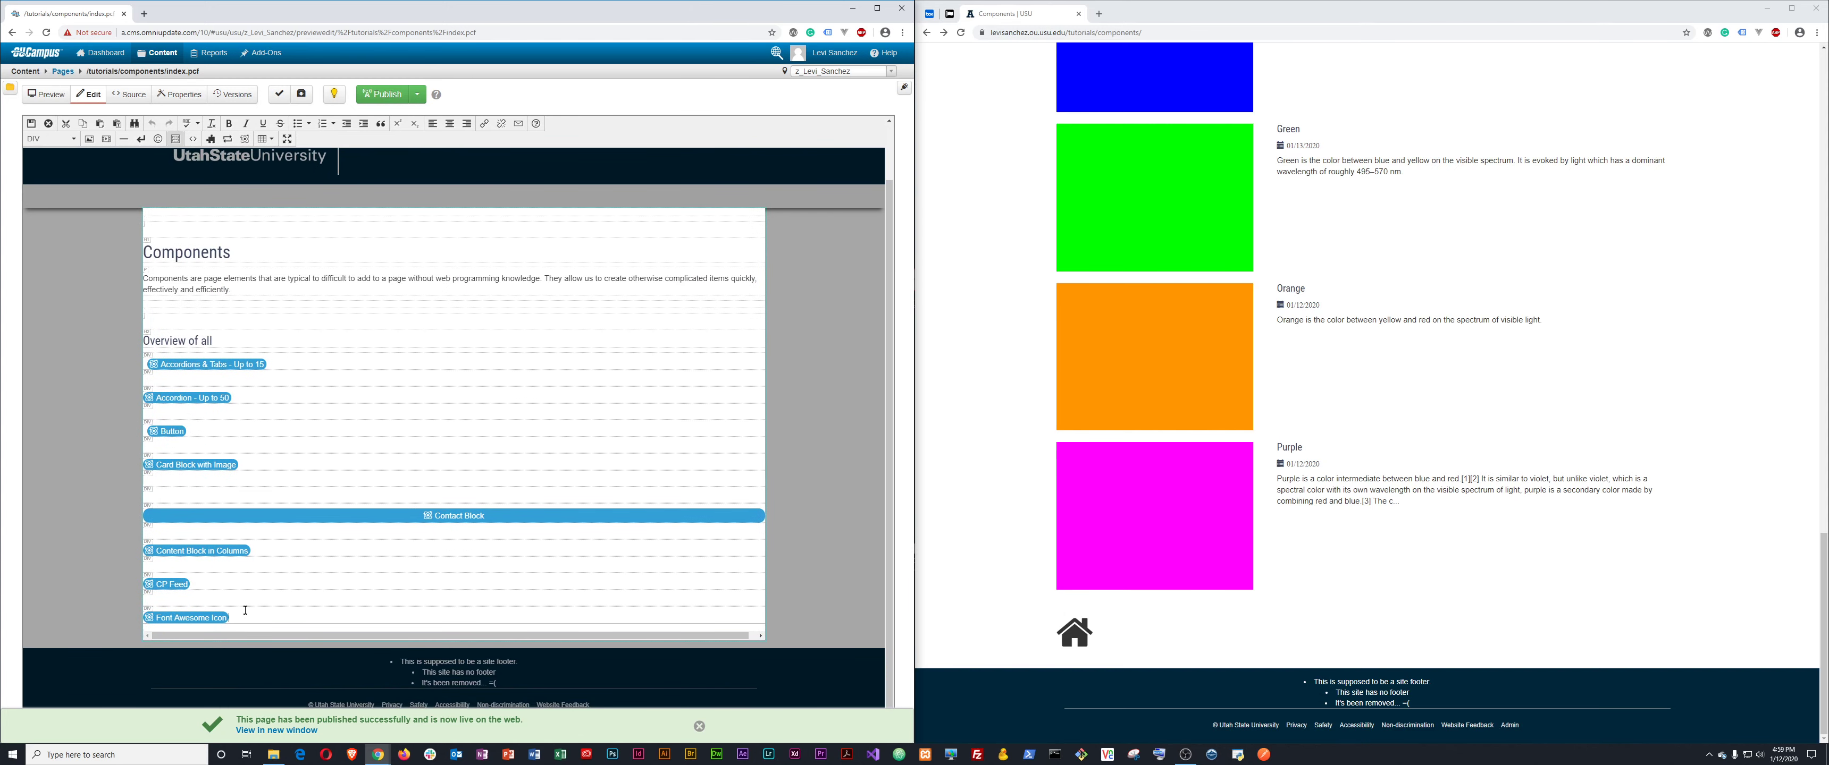
pyautogui.press('Return')
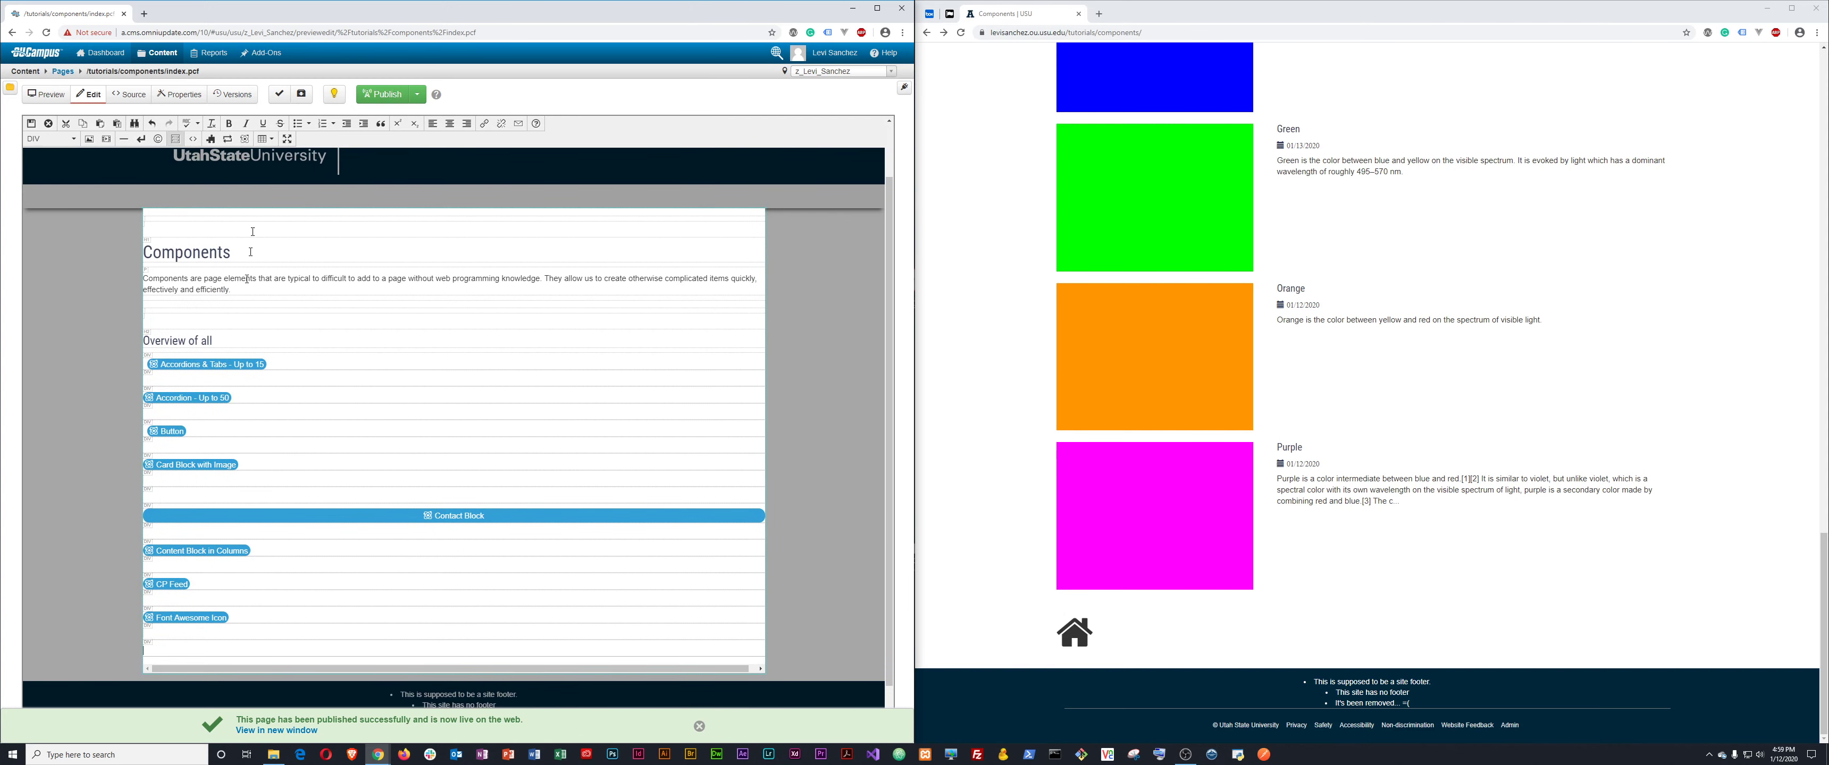
# Insert an iFrame Embed component on the new empty line.
pyautogui.click(244, 147)
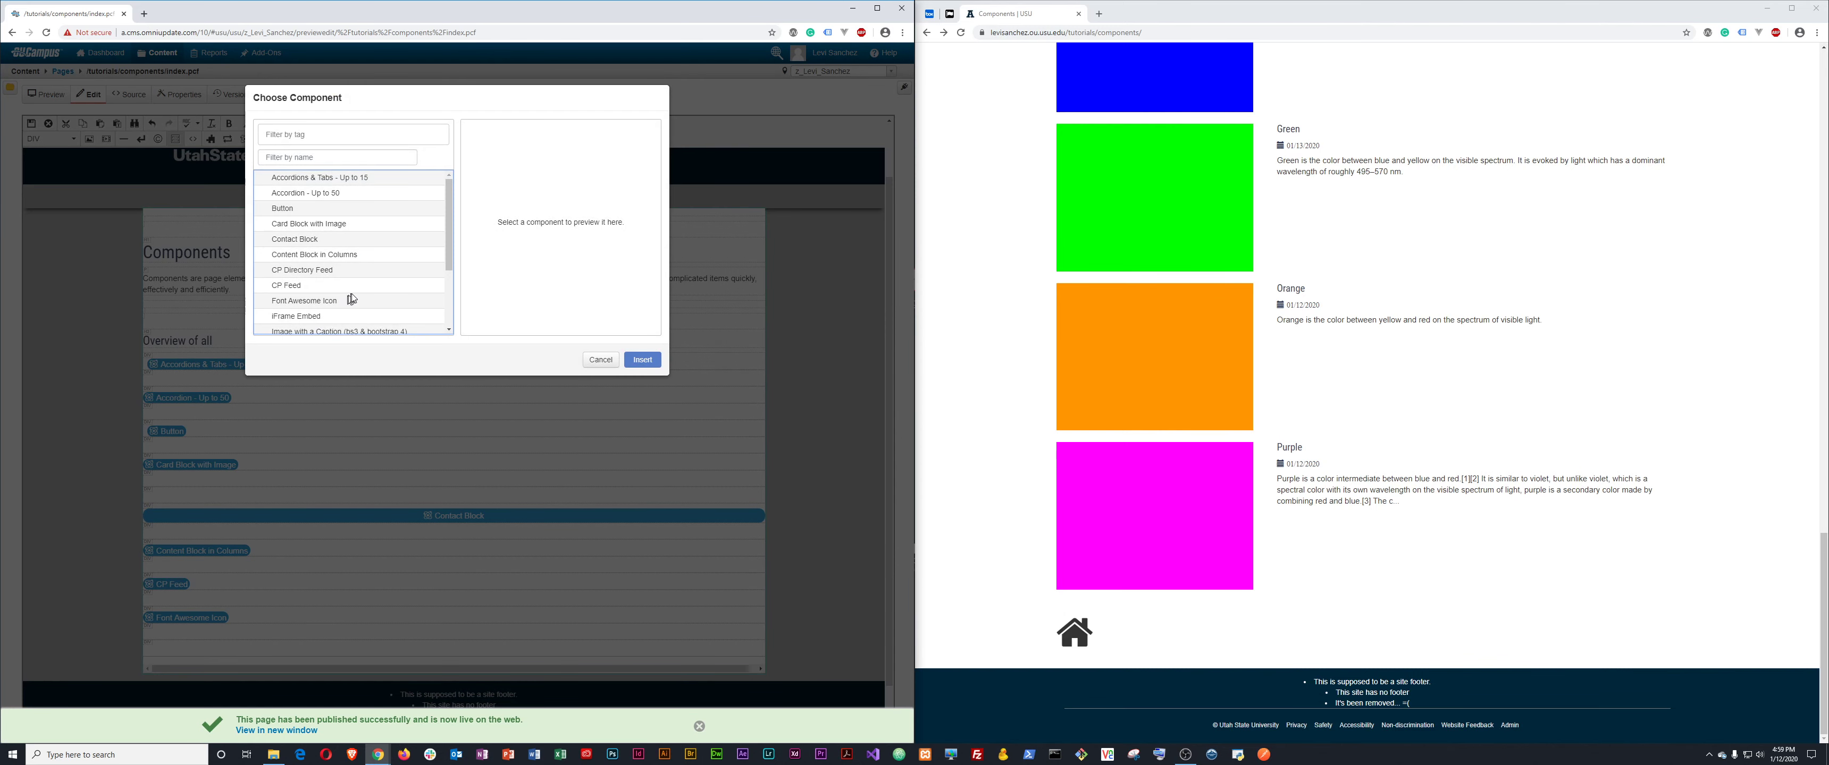
pyautogui.scroll(-2, 357, 298)
pyautogui.click(291, 220)
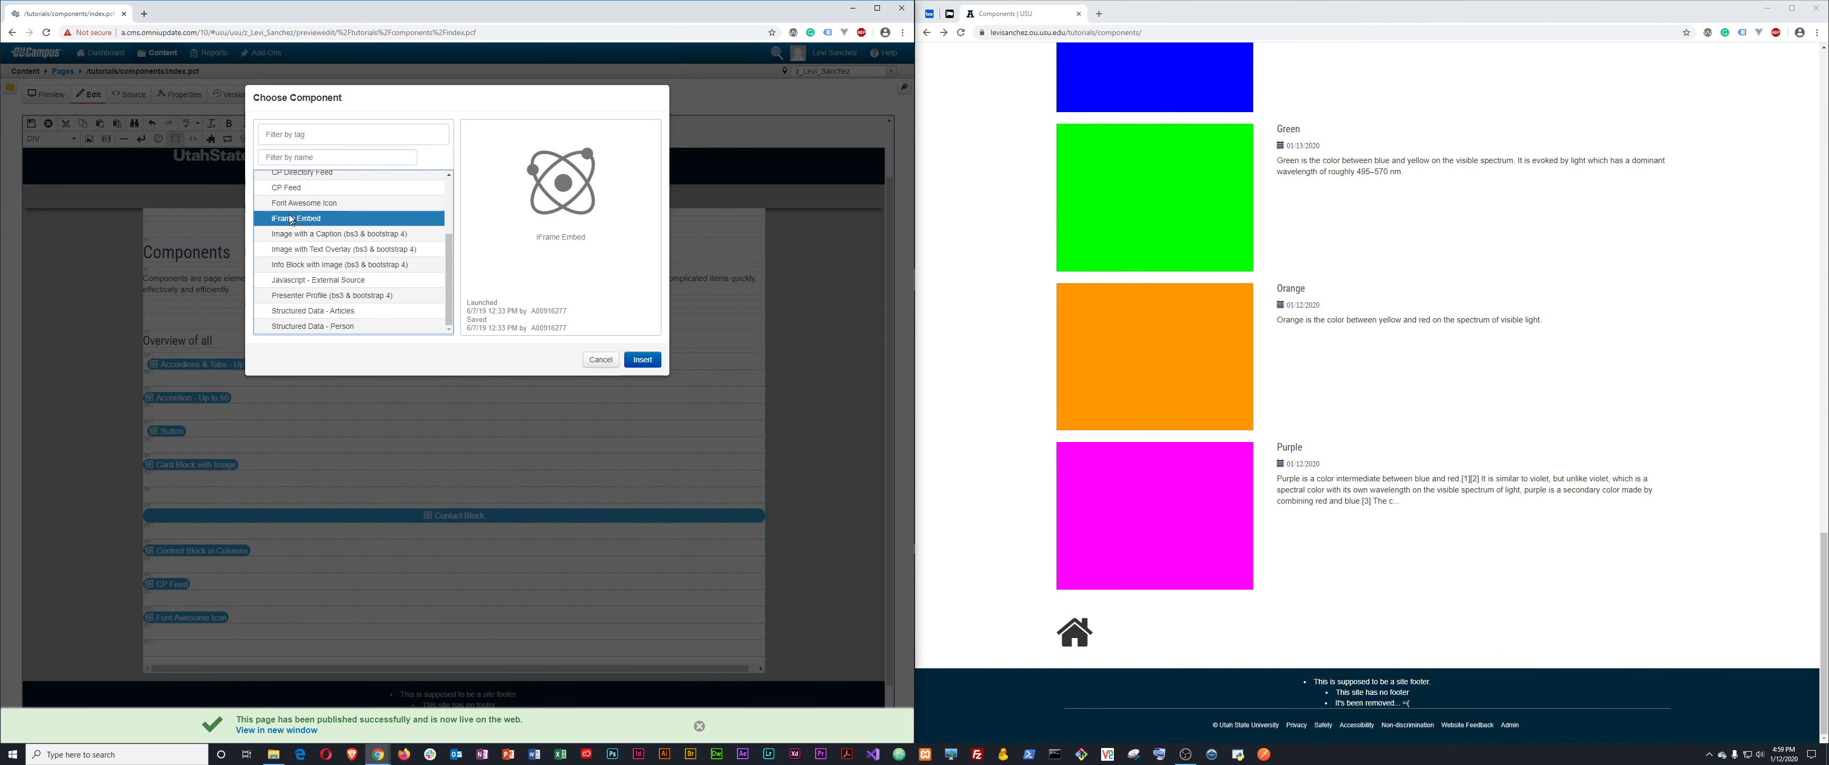
pyautogui.click(643, 360)
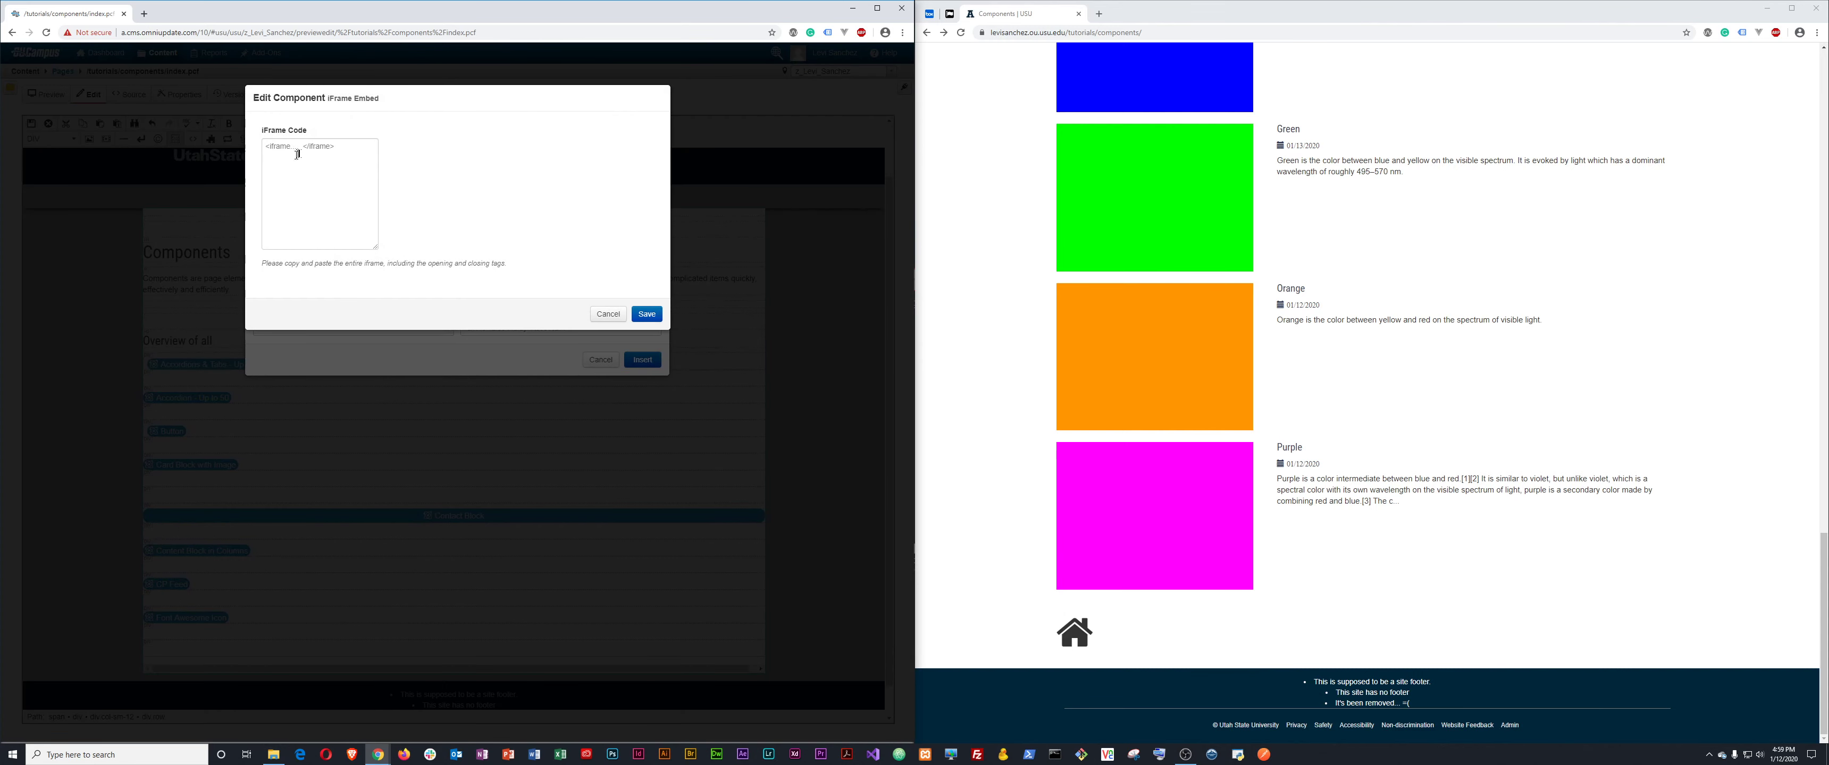
# Switch to the YouTube window and copy the embed code of the REO Speedwagon "Can't Fight This Feeling" video.
pyautogui.click(301, 154)
pyautogui.hotkey('alt', 'Tab')
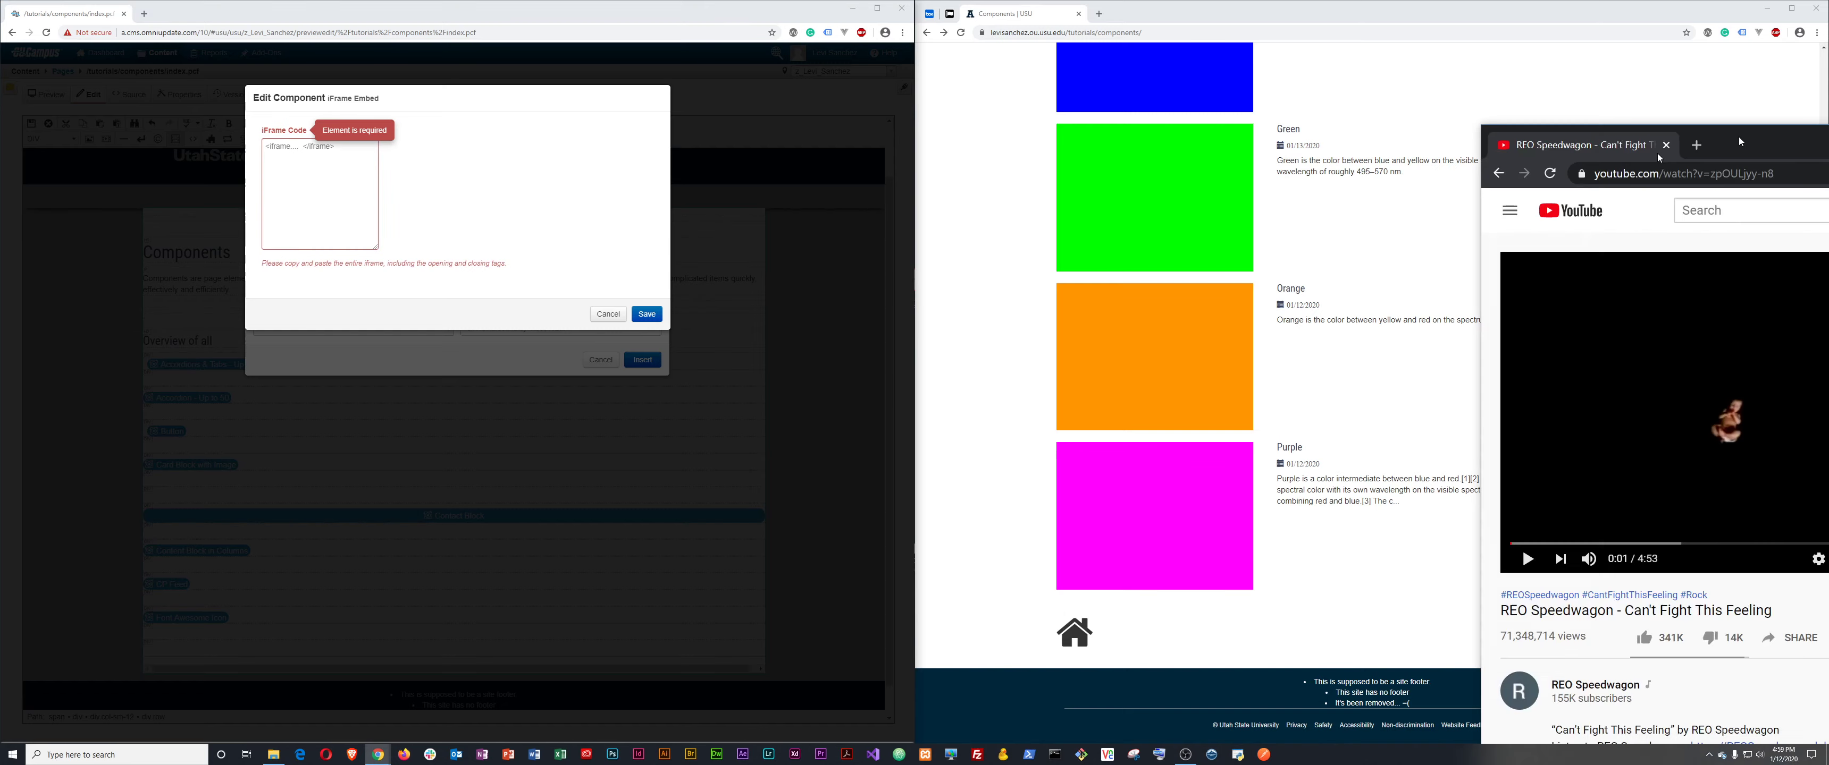
pyautogui.moveTo(1455, 173); pyautogui.dragTo(1153, 99)
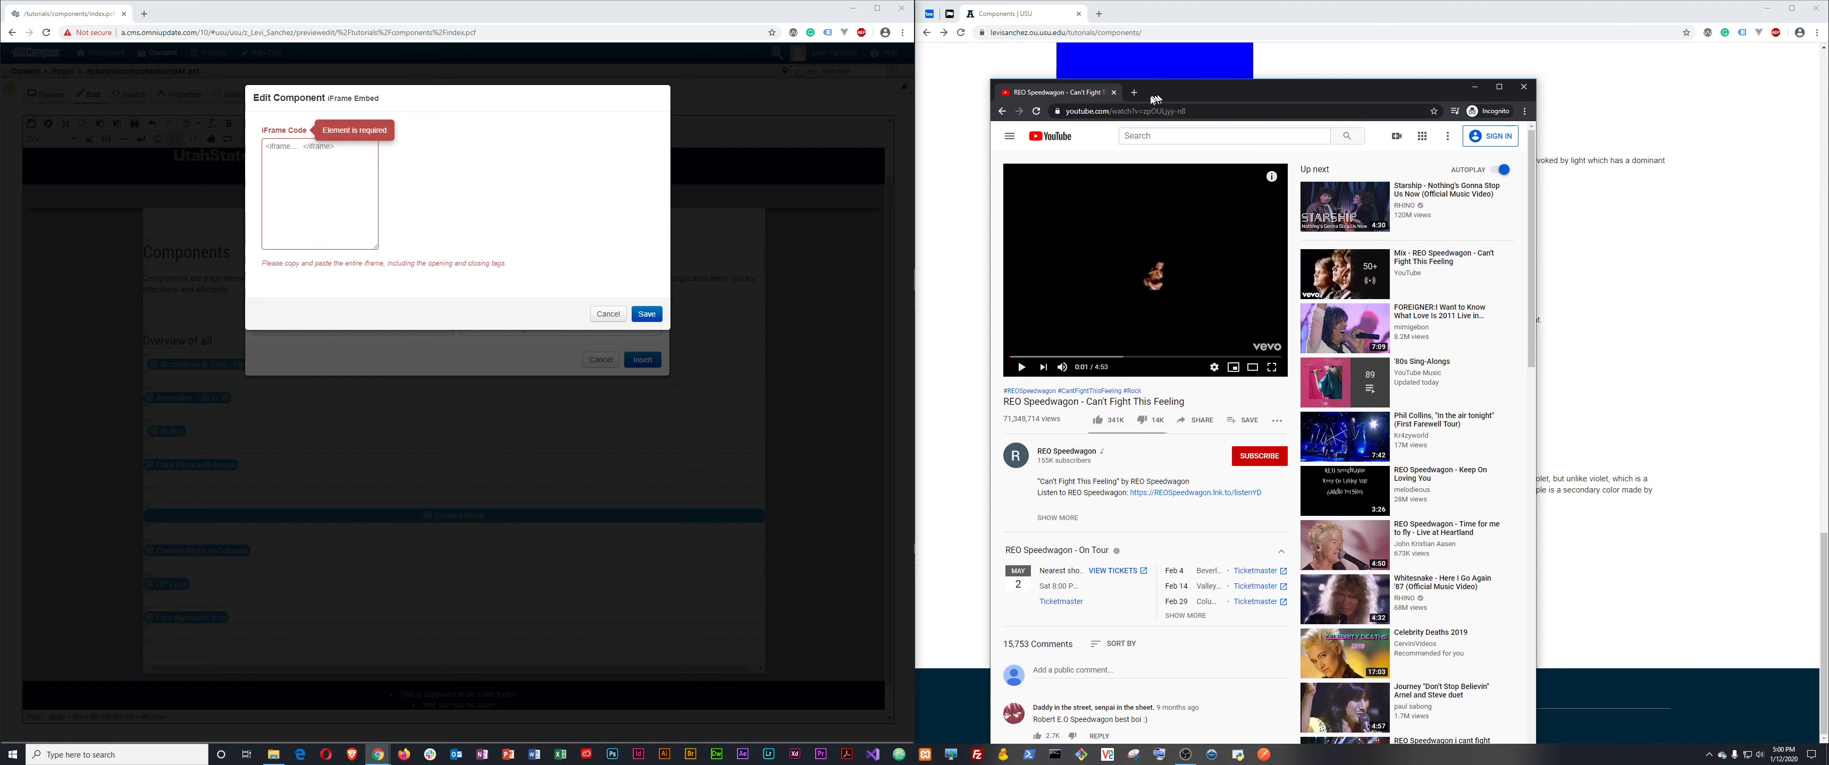
pyautogui.rightClick(1094, 253)
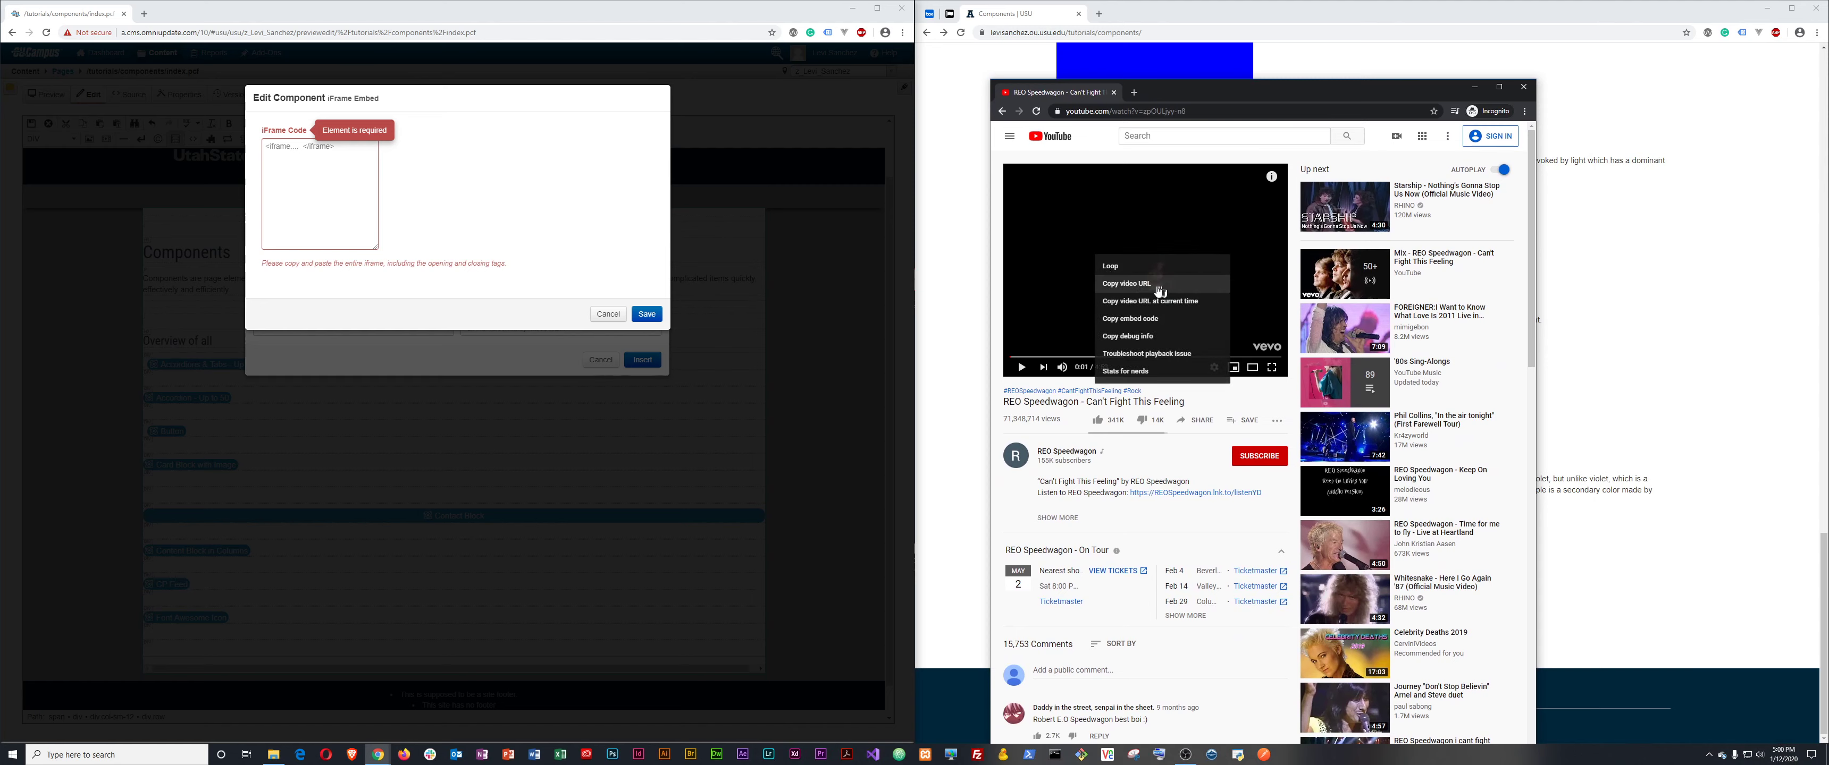
pyautogui.click(1153, 320)
# Paste the embed code as the component's iFrame Code, save the component, and minimize the YouTube window.
pyautogui.click(316, 168)
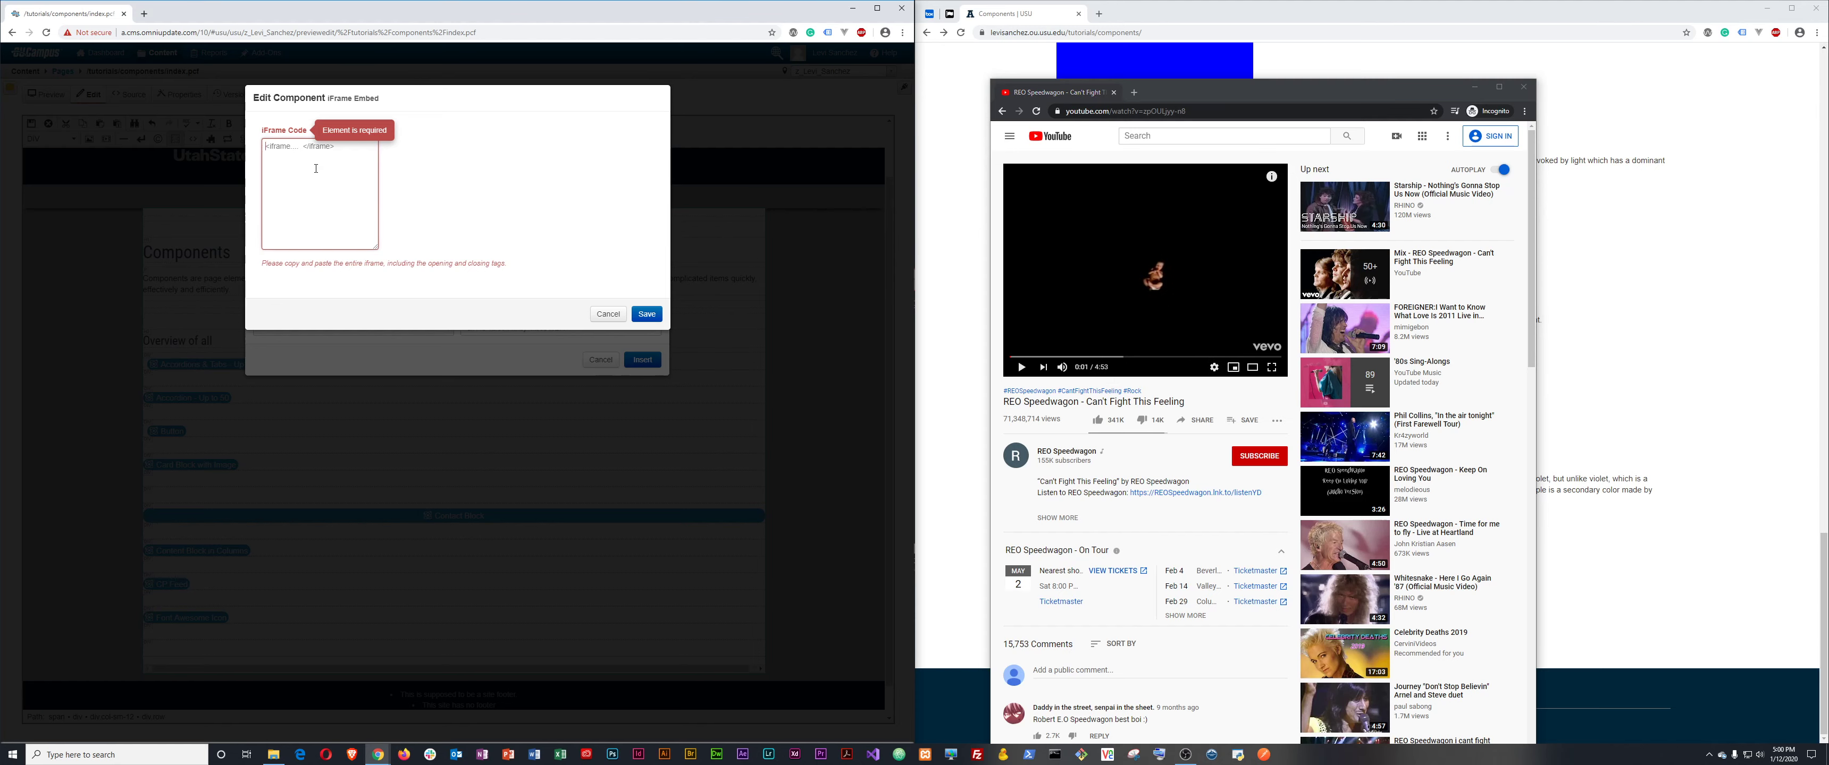
pyautogui.hotkey('ctrl', 'v')
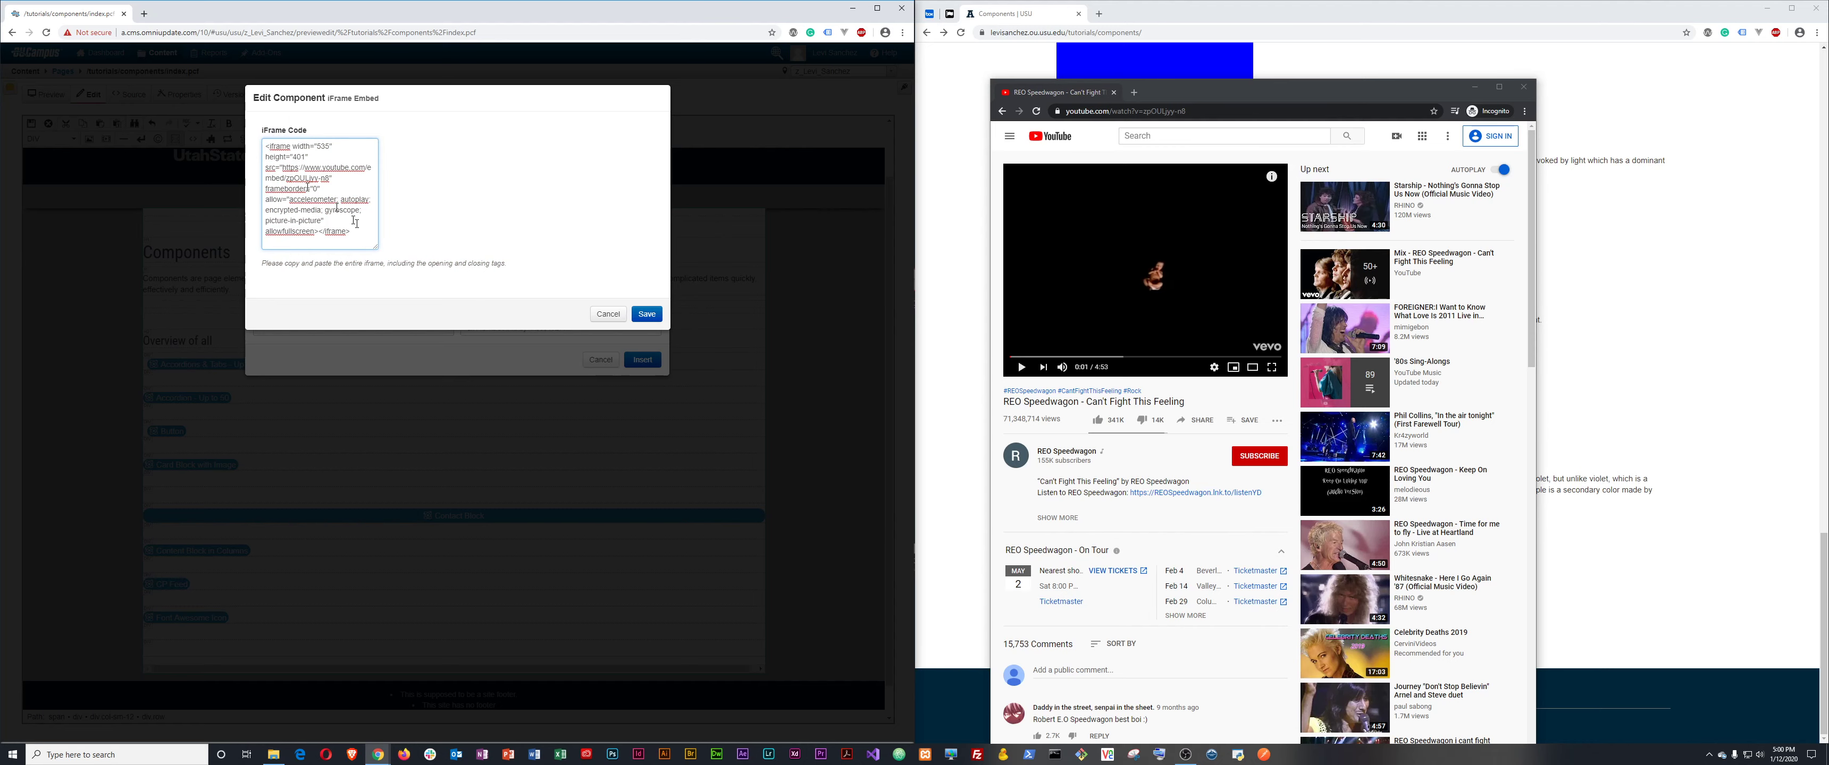
pyautogui.click(646, 313)
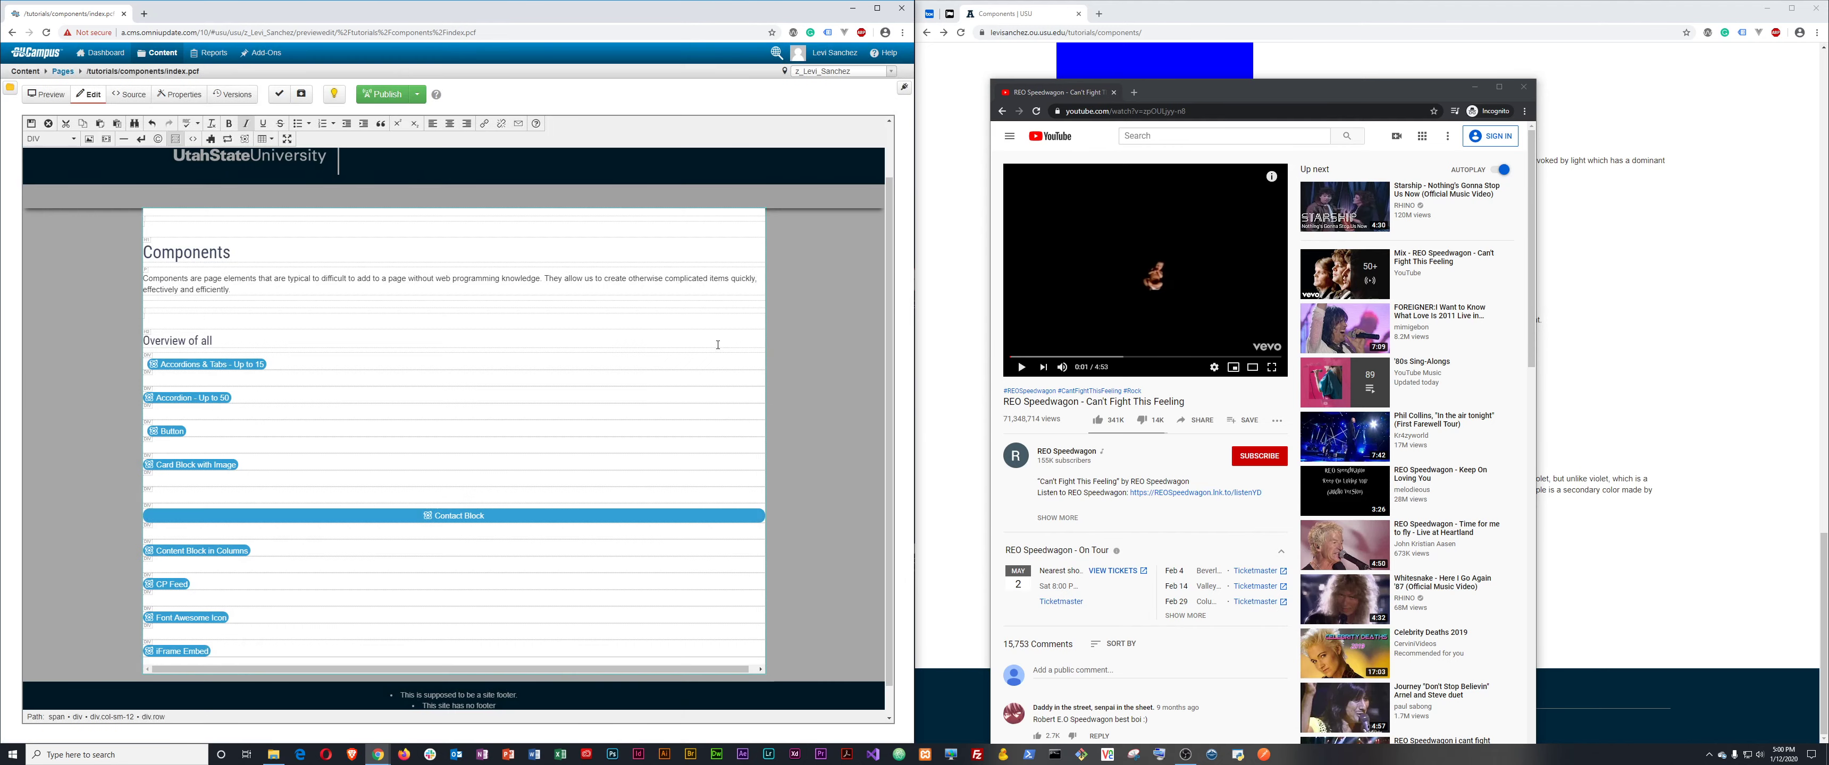
pyautogui.click(1475, 86)
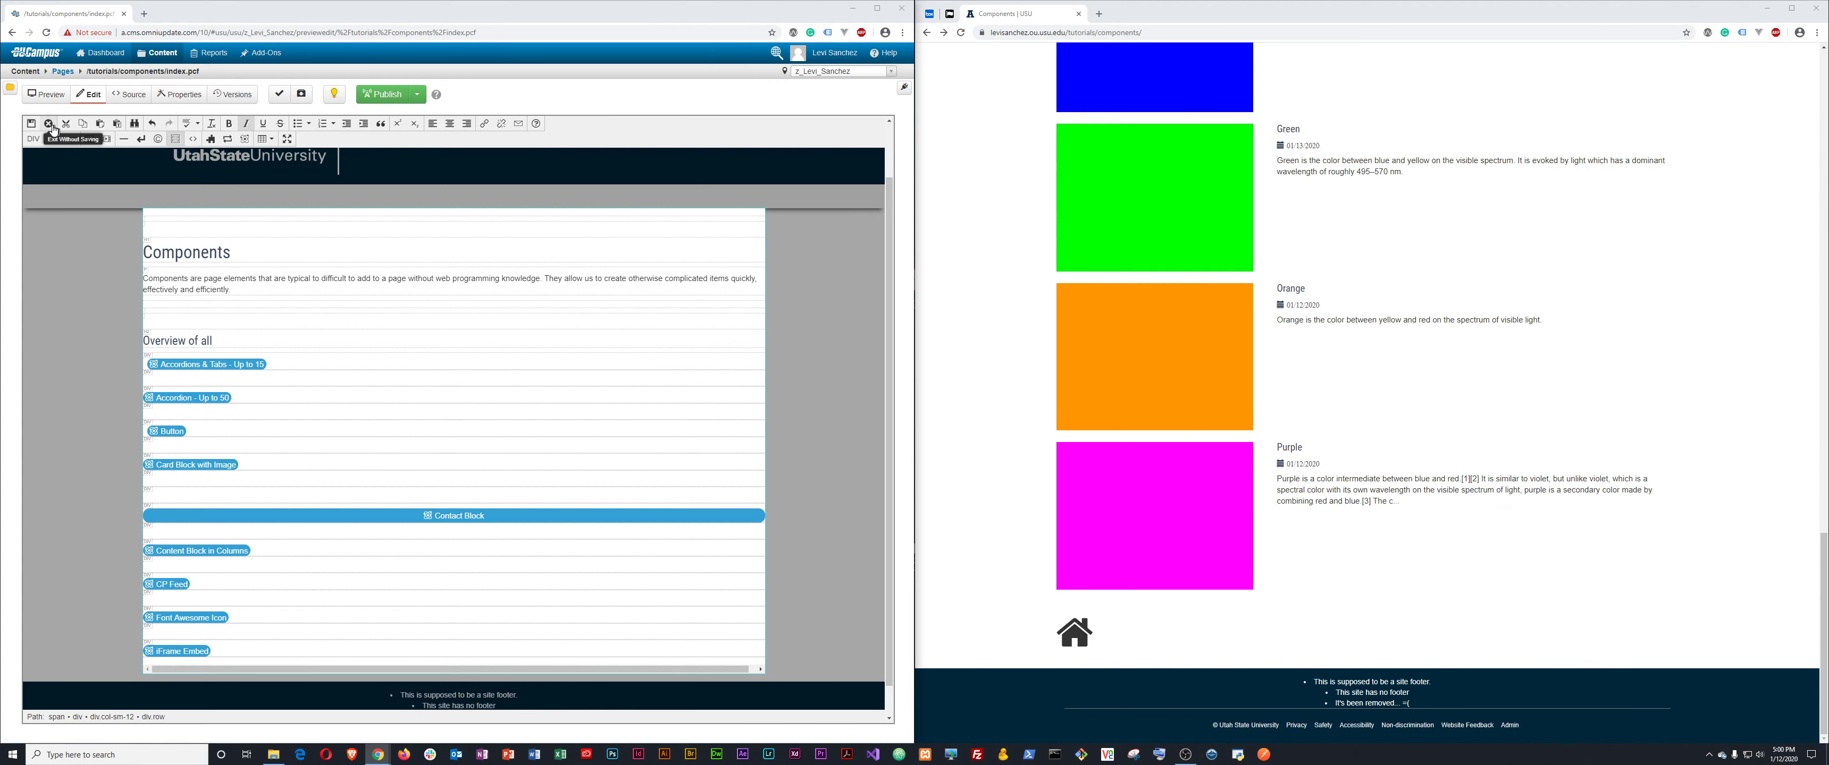
# Save the page and check the embedded video below the home icon.
pyautogui.click(33, 125)
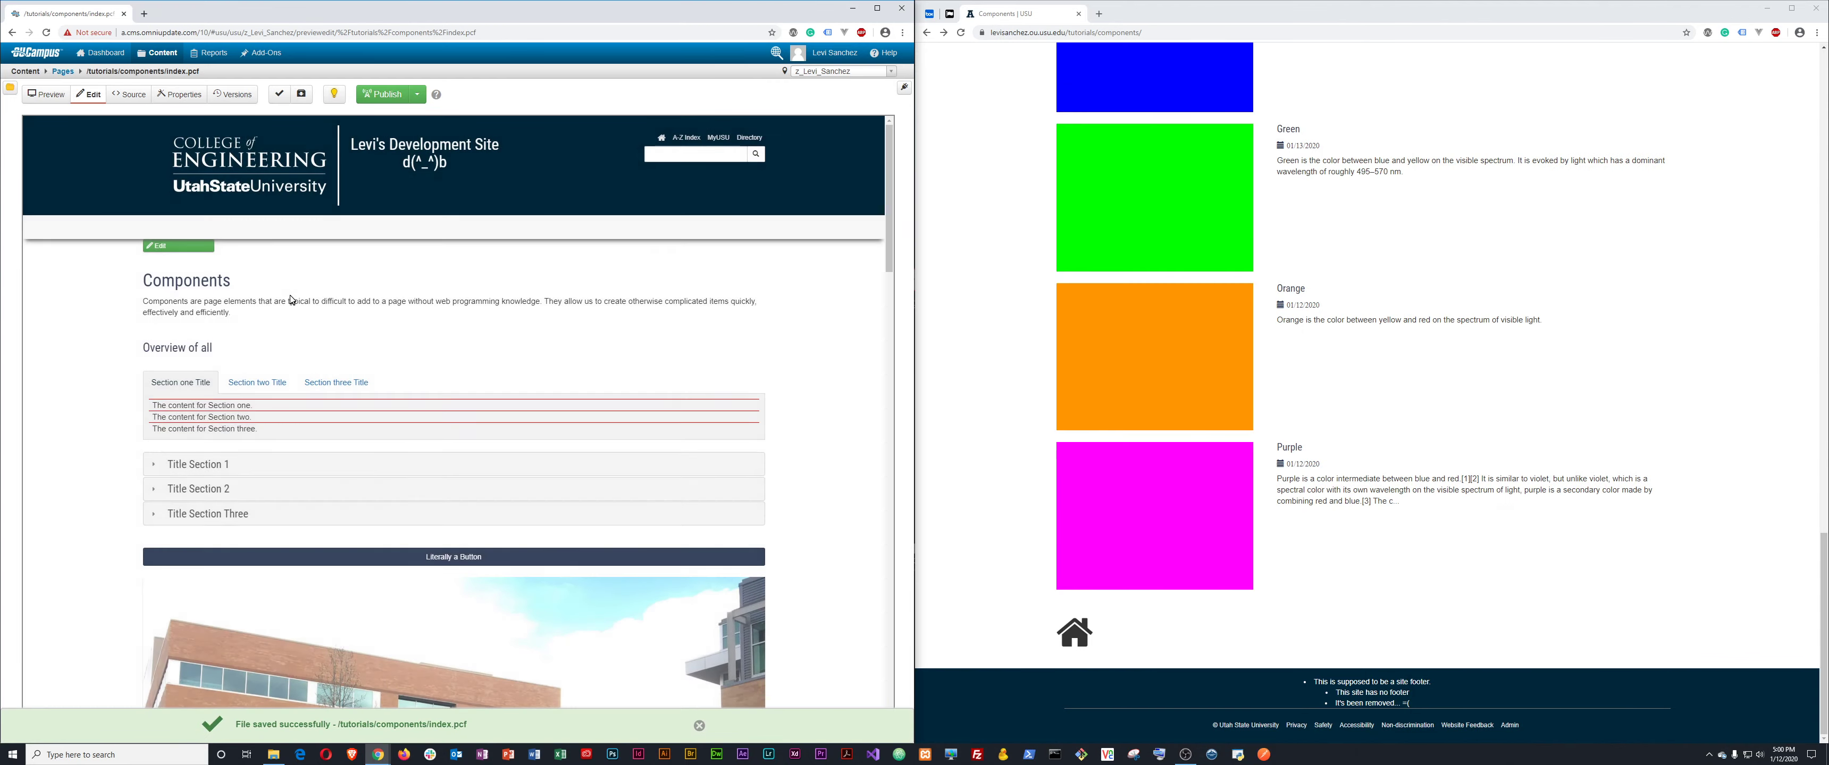
pyautogui.scroll(-4, 437, 406)
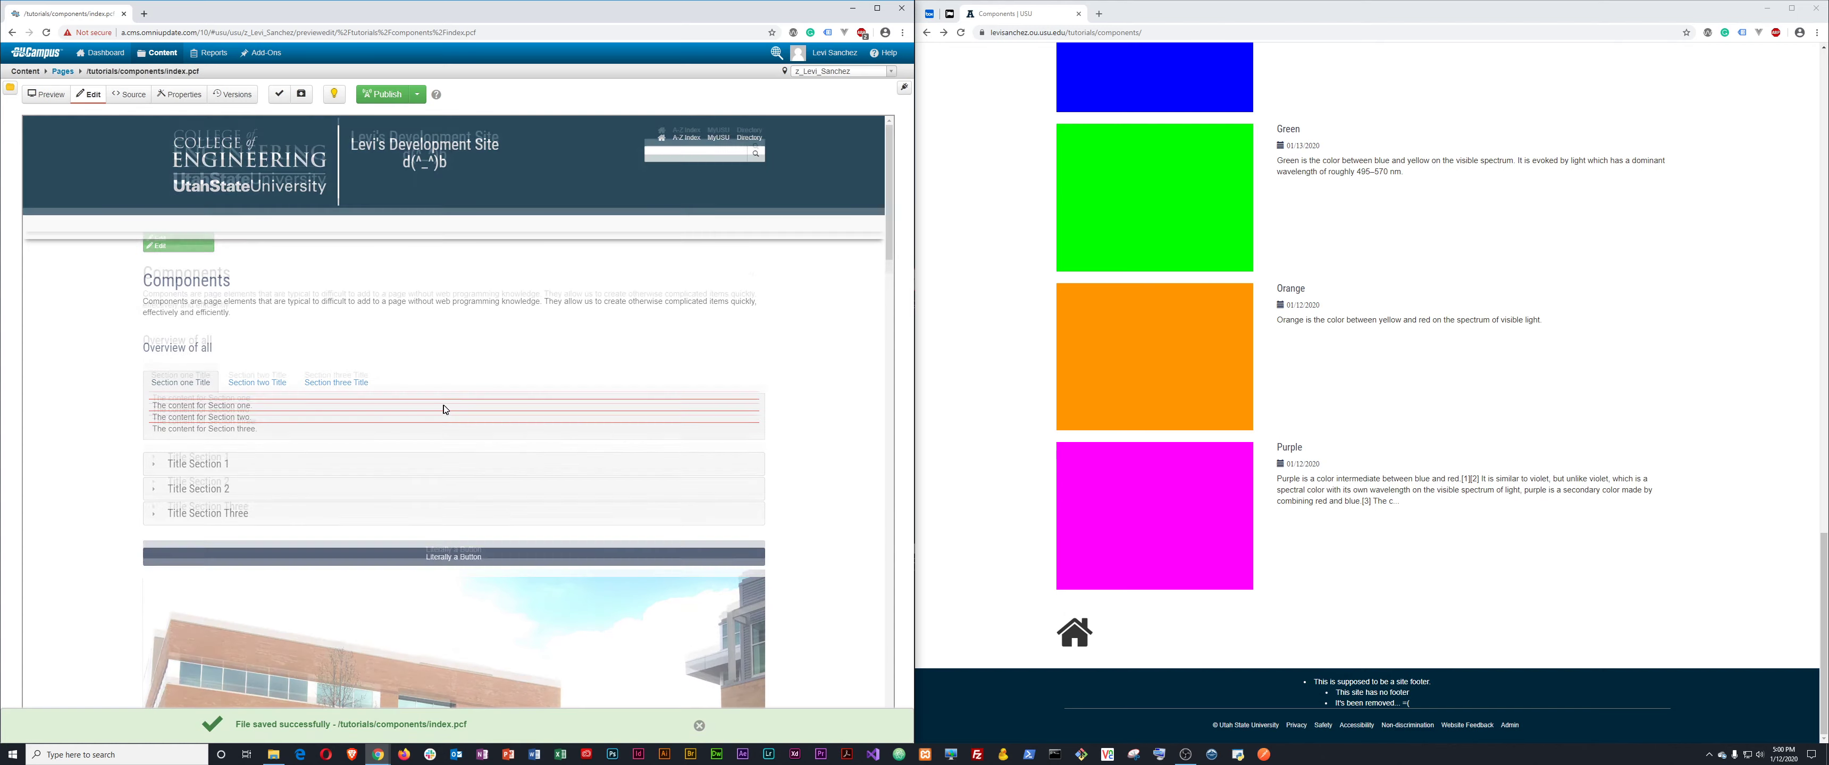
pyautogui.scroll(-15, 449, 408)
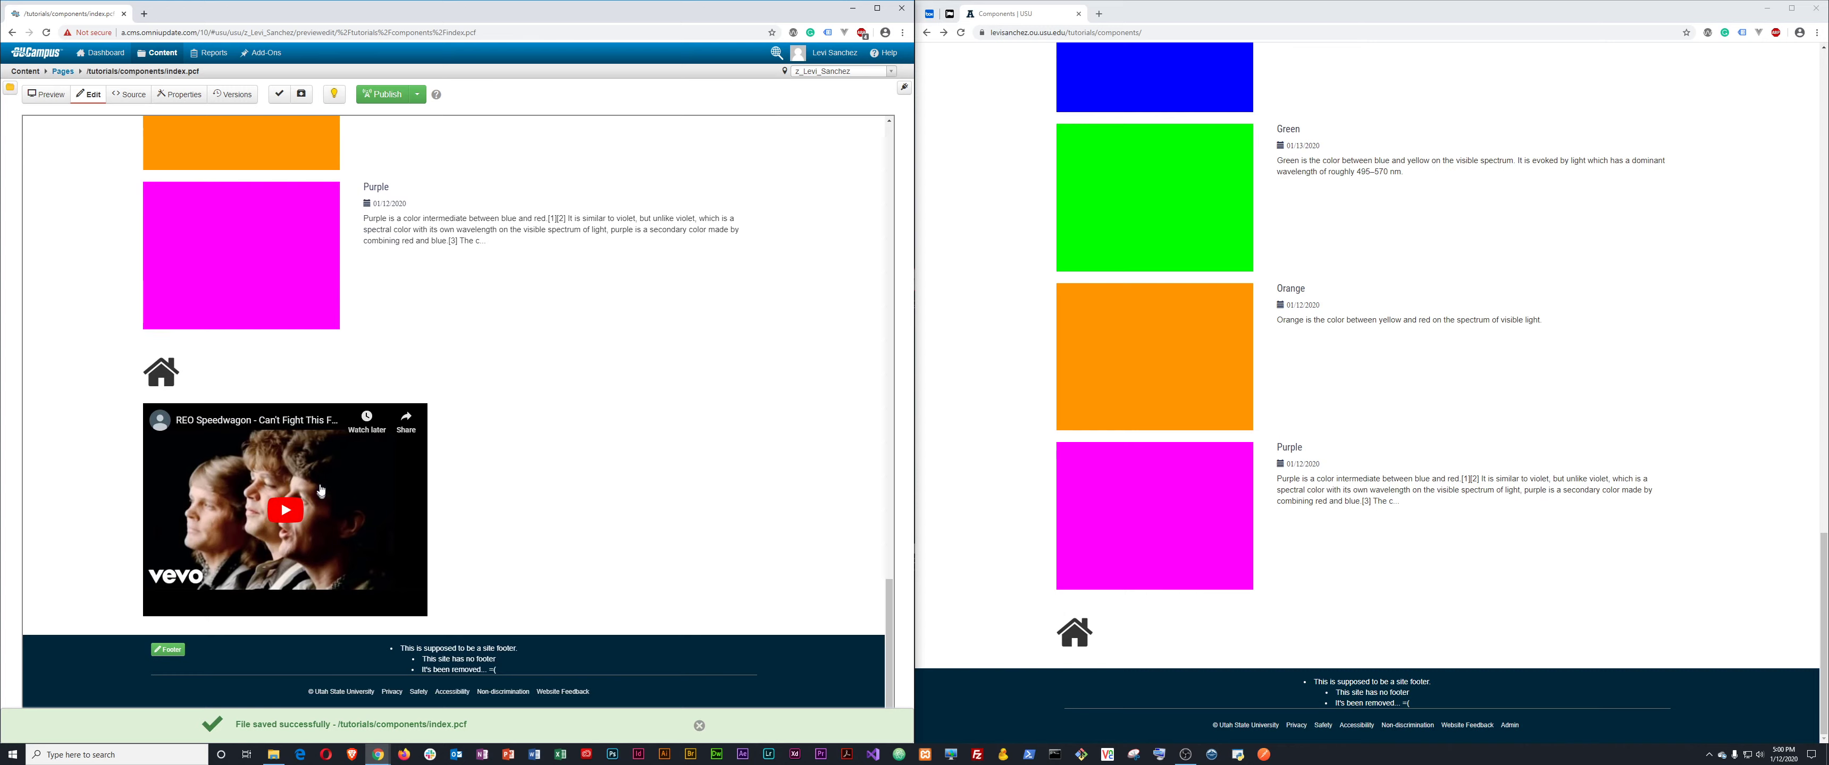
# Publish the page with the embedded video and refresh the live page to check it.
pyautogui.click(367, 93)
pyautogui.click(591, 374)
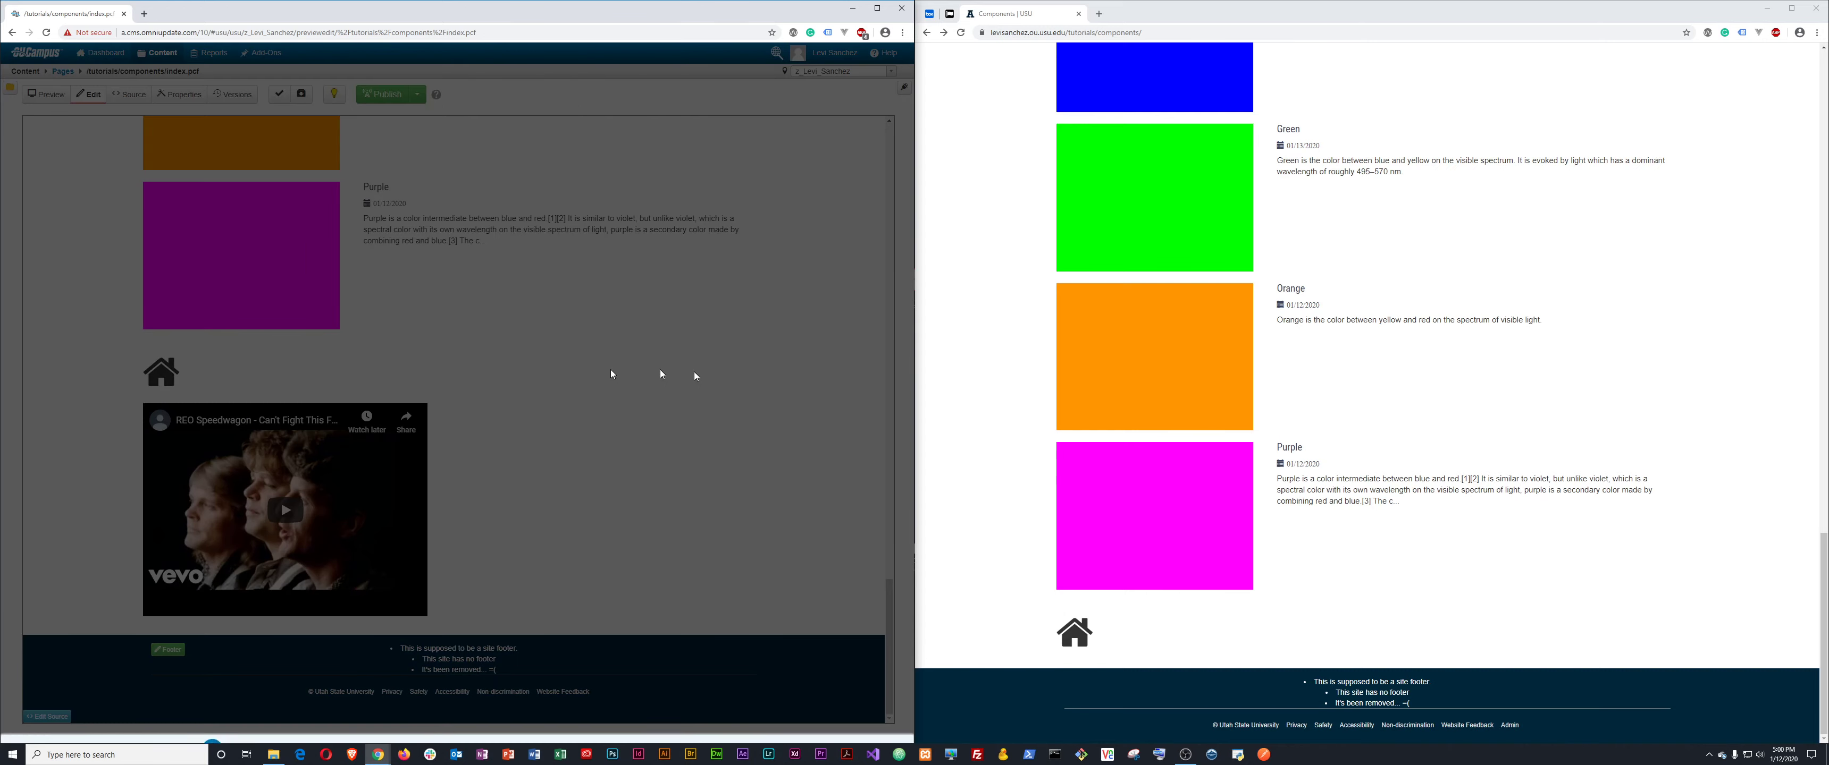
pyautogui.click(983, 494)
pyautogui.press('F5')
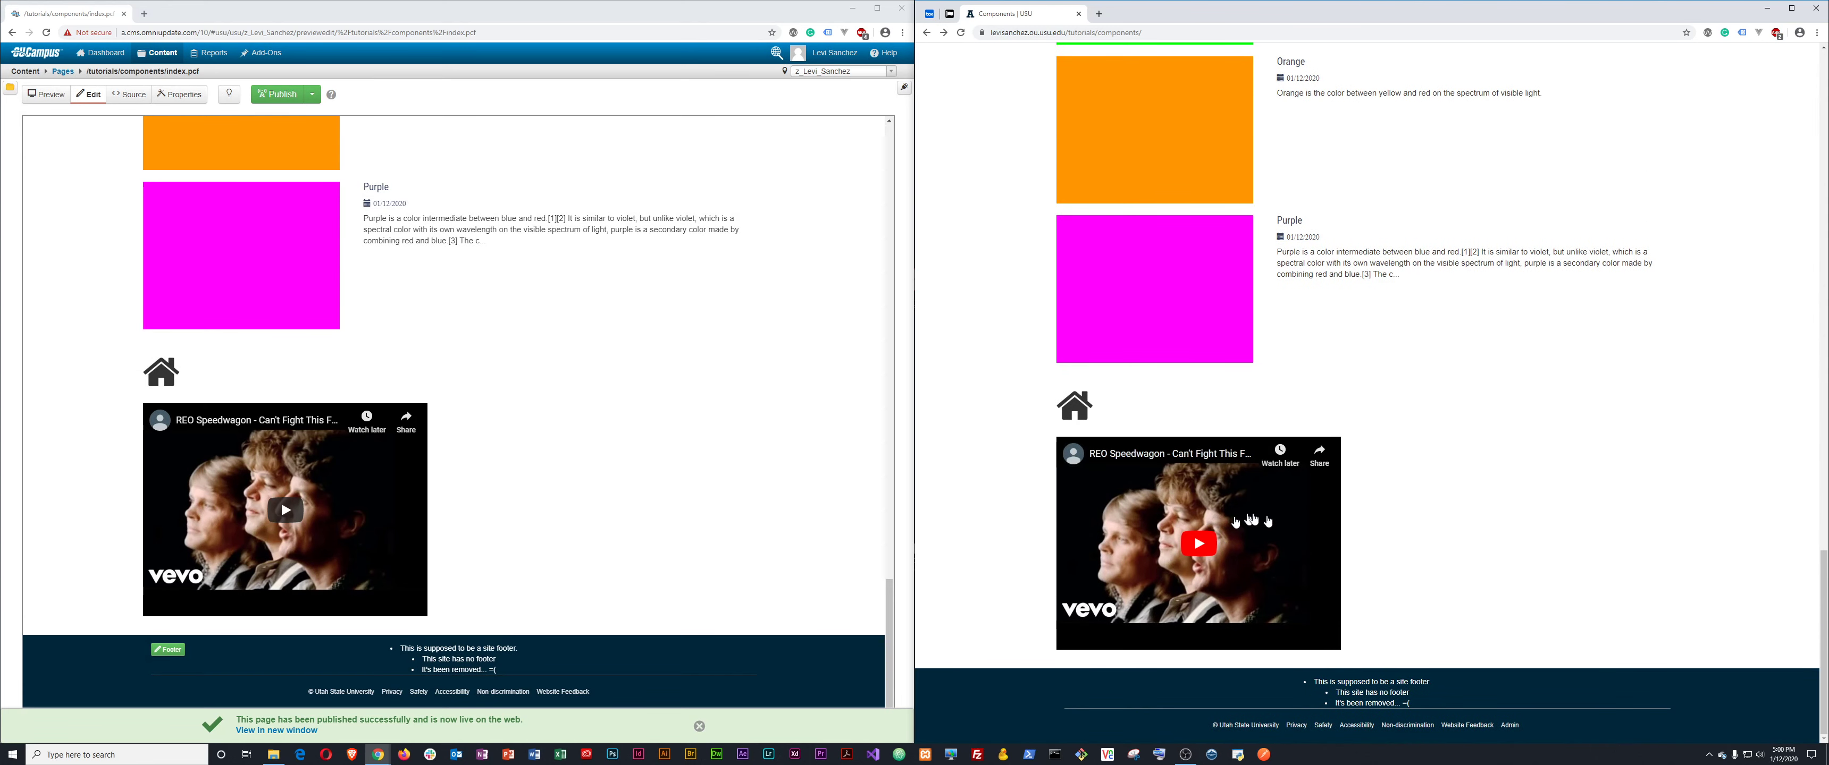
# Check out the page, reopen the main content with block outlines shown, and add an empty line below the iFrame Embed component.
pyautogui.click(230, 95)
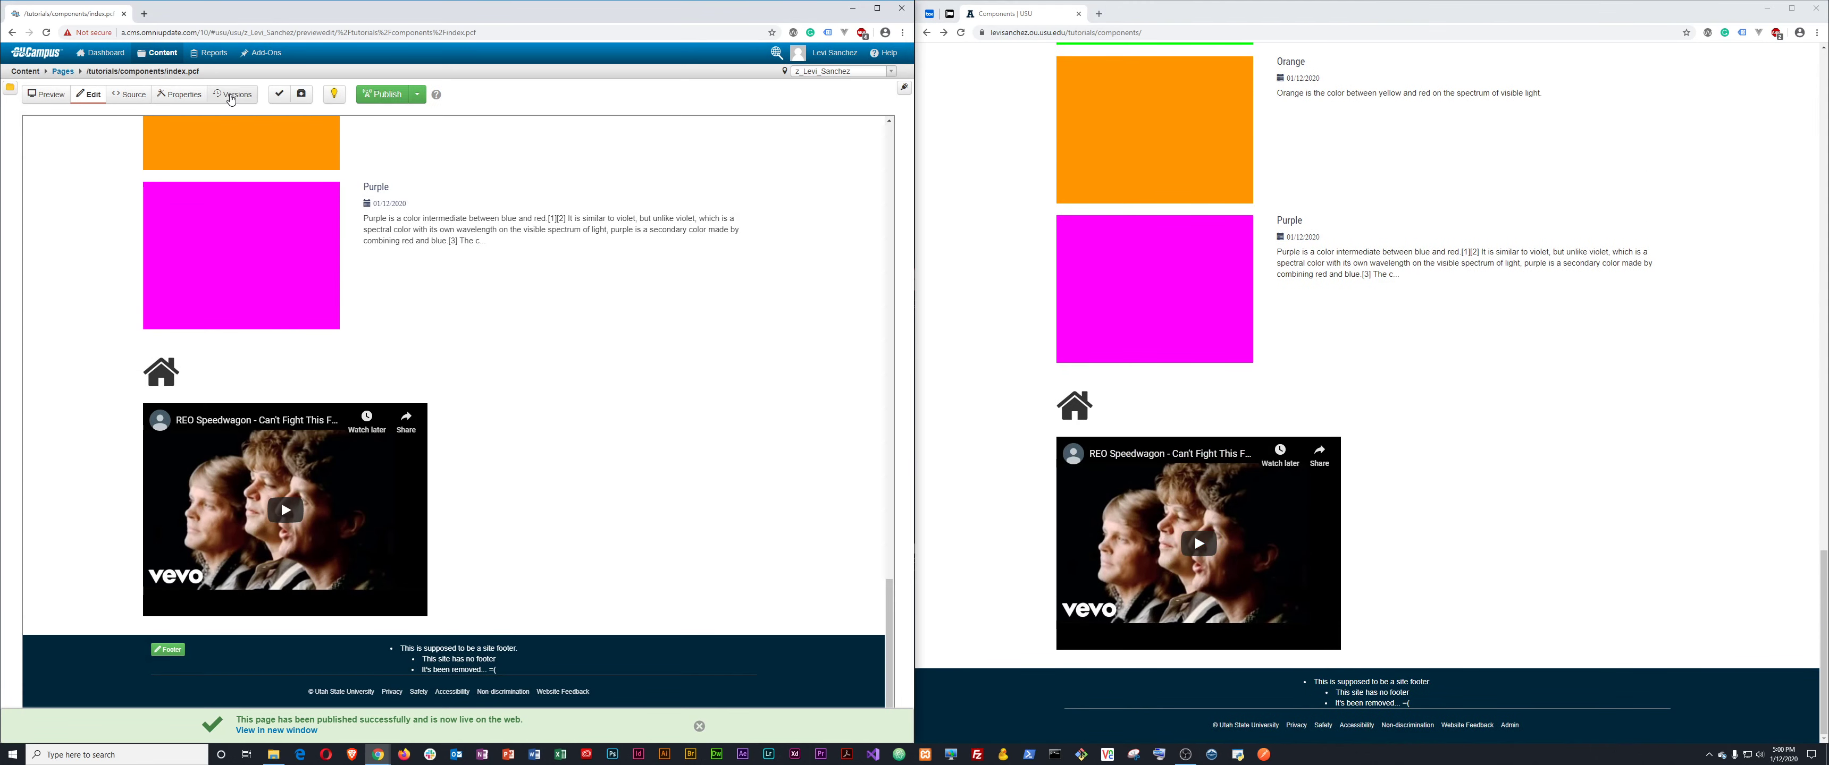
pyautogui.scroll(15, 284, 362)
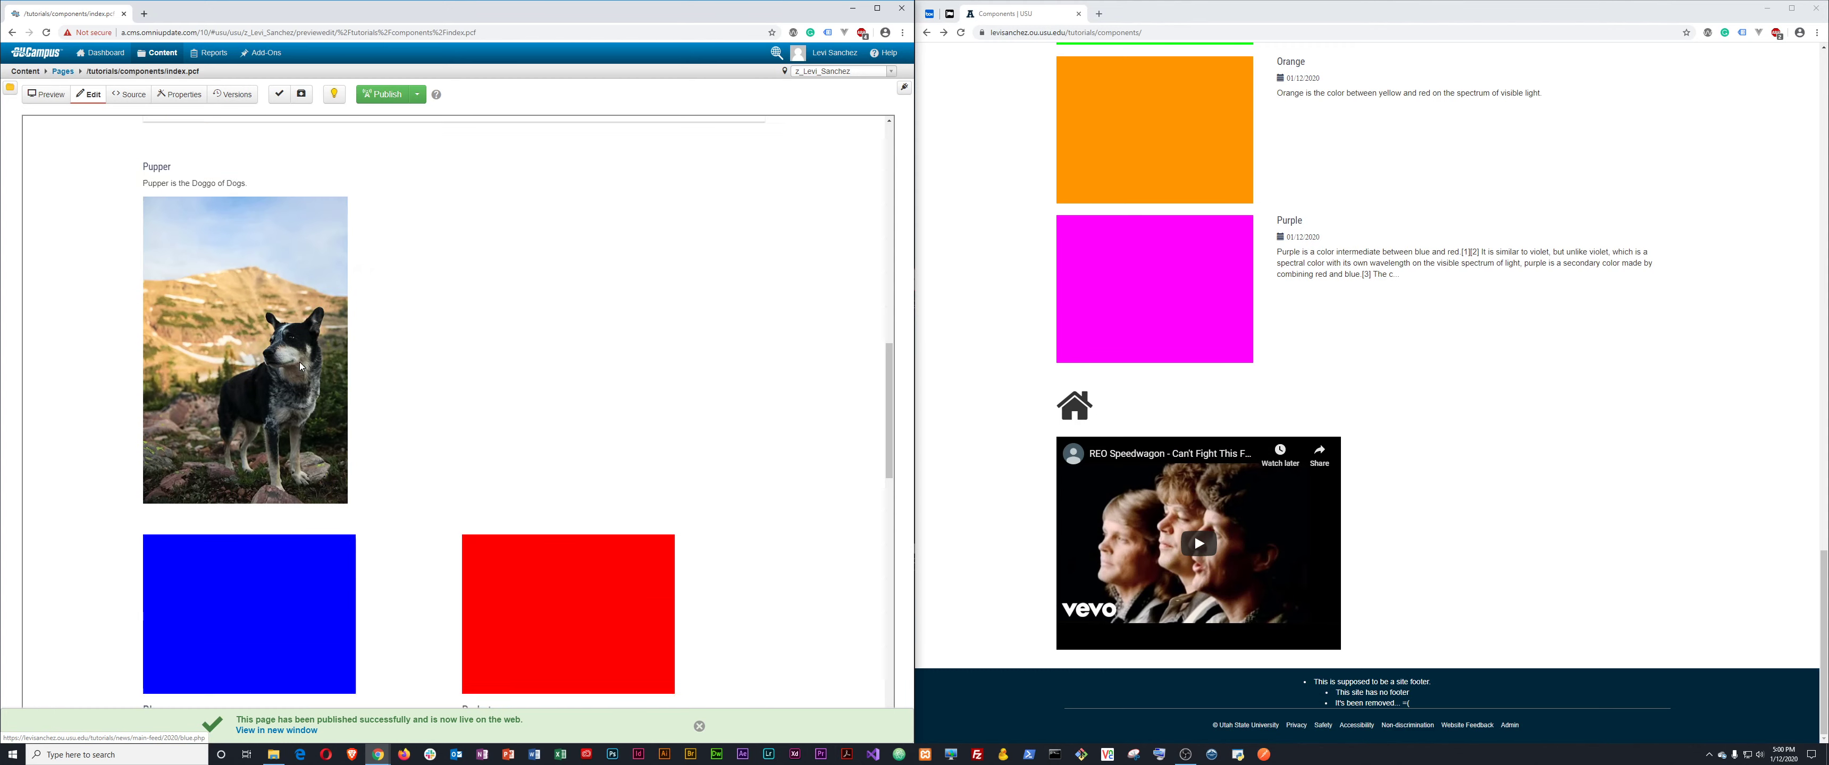
pyautogui.scroll(6, 294, 365)
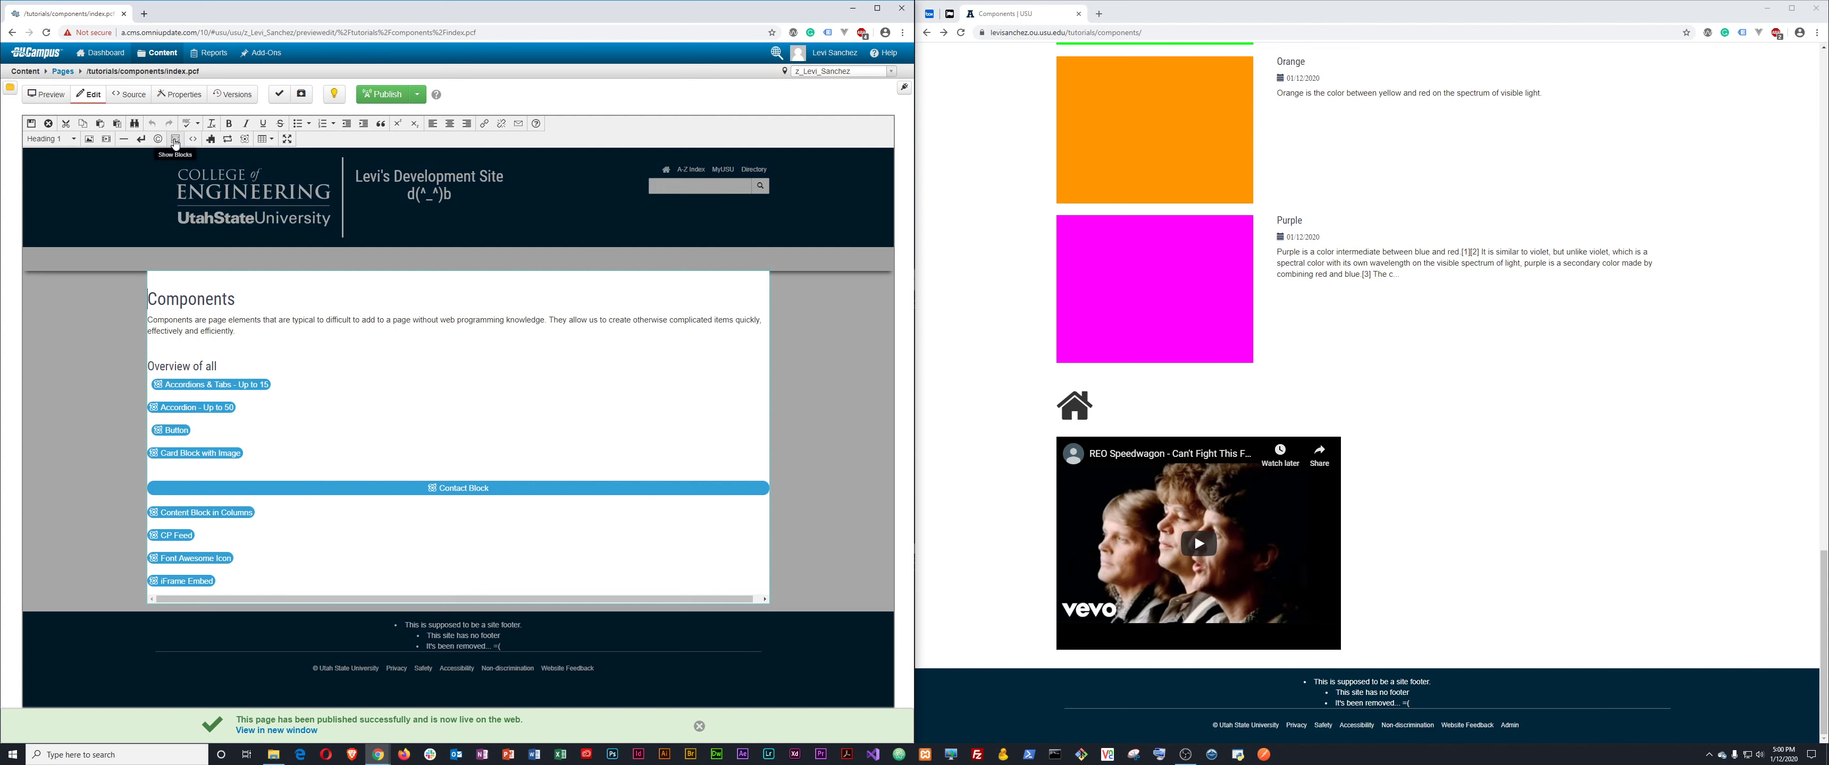
pyautogui.click(176, 140)
pyautogui.scroll(-2, 306, 628)
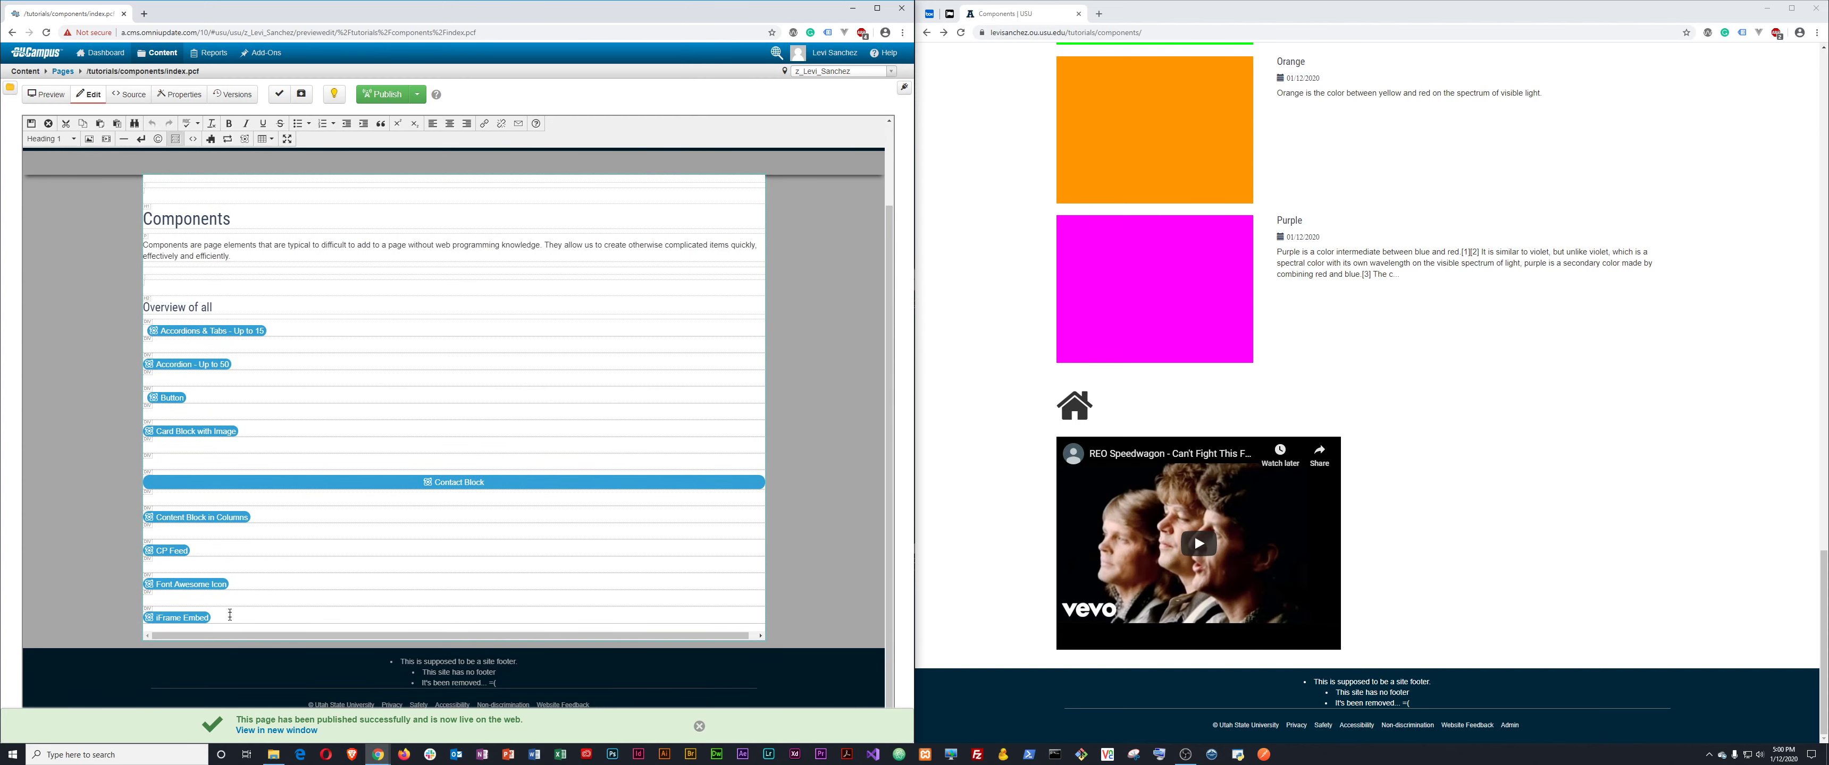
pyautogui.click(230, 615)
pyautogui.press('Return')
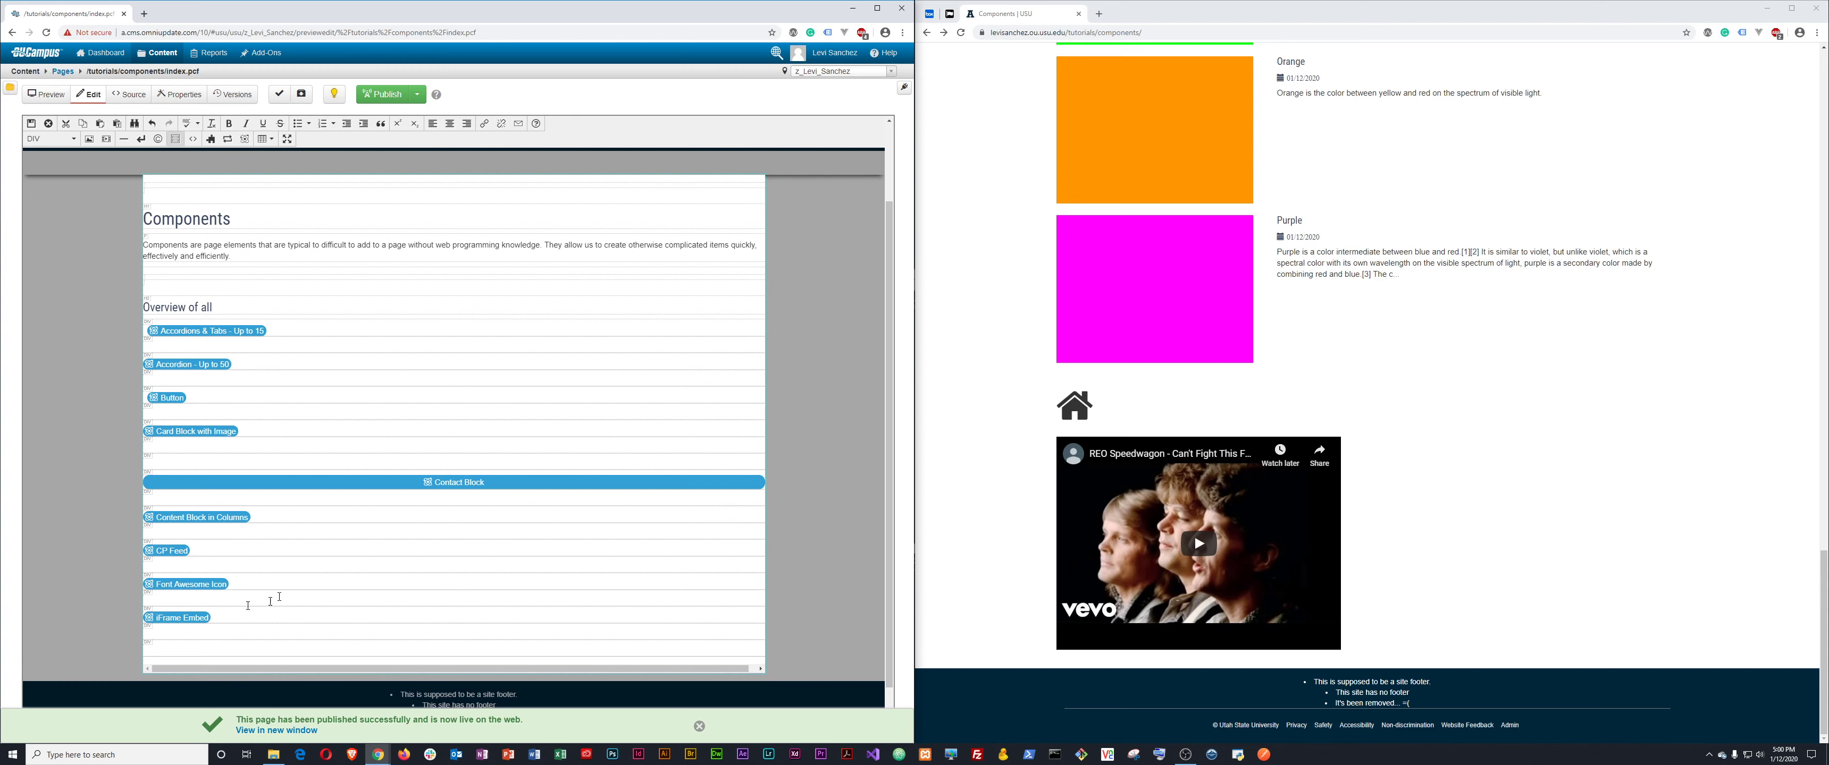
# Examine the settings form of the Image with a Caption component, then cancel it without adding the component.
pyautogui.click(210, 139)
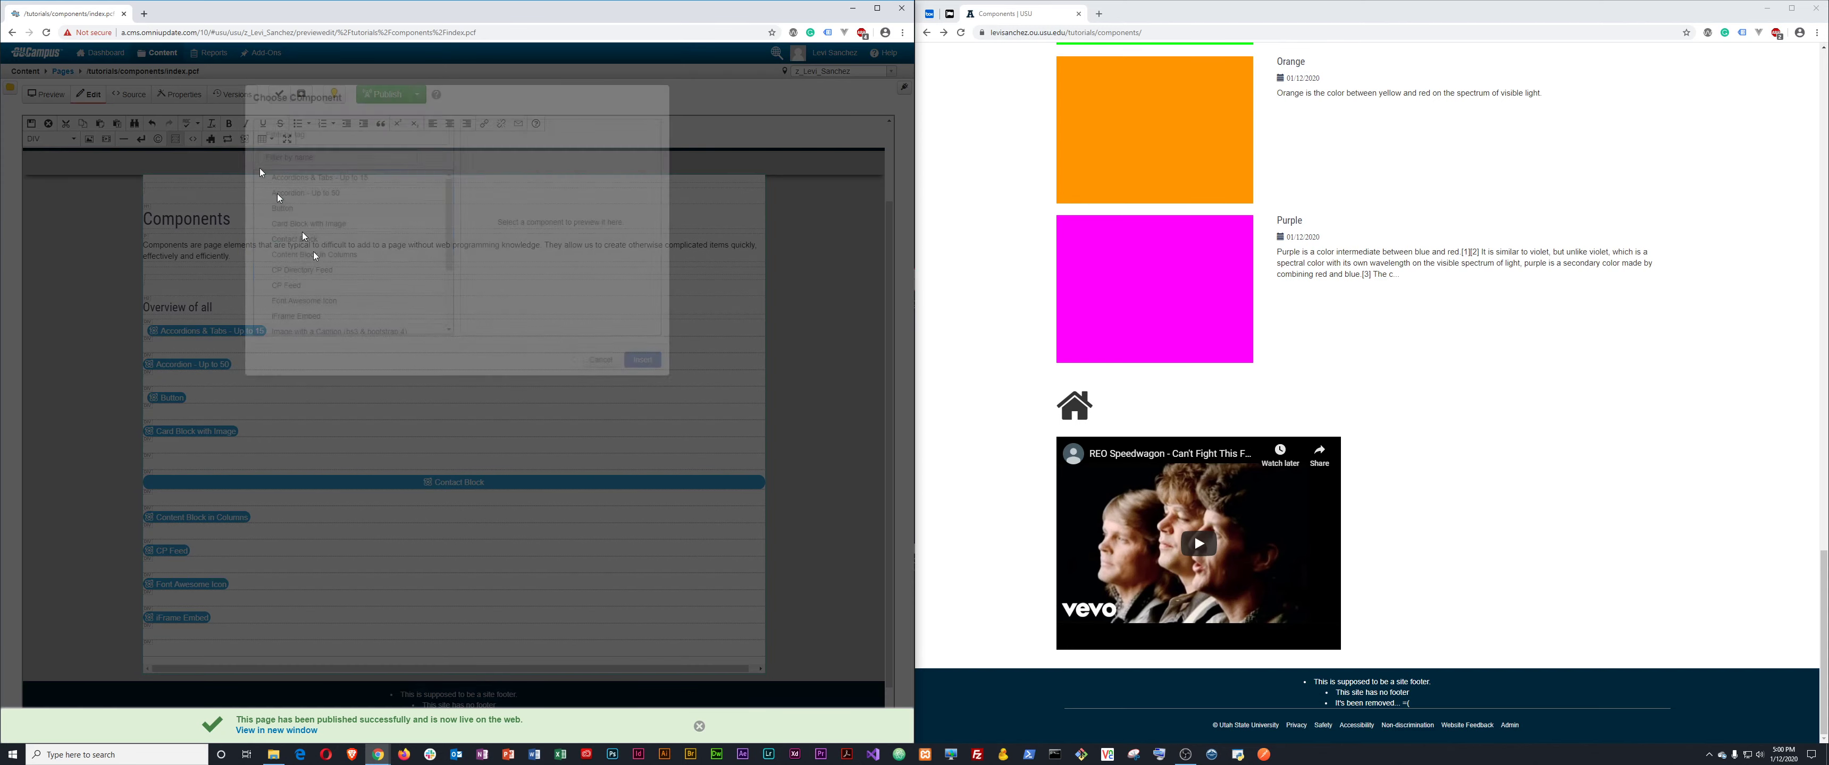
pyautogui.scroll(-3, 347, 252)
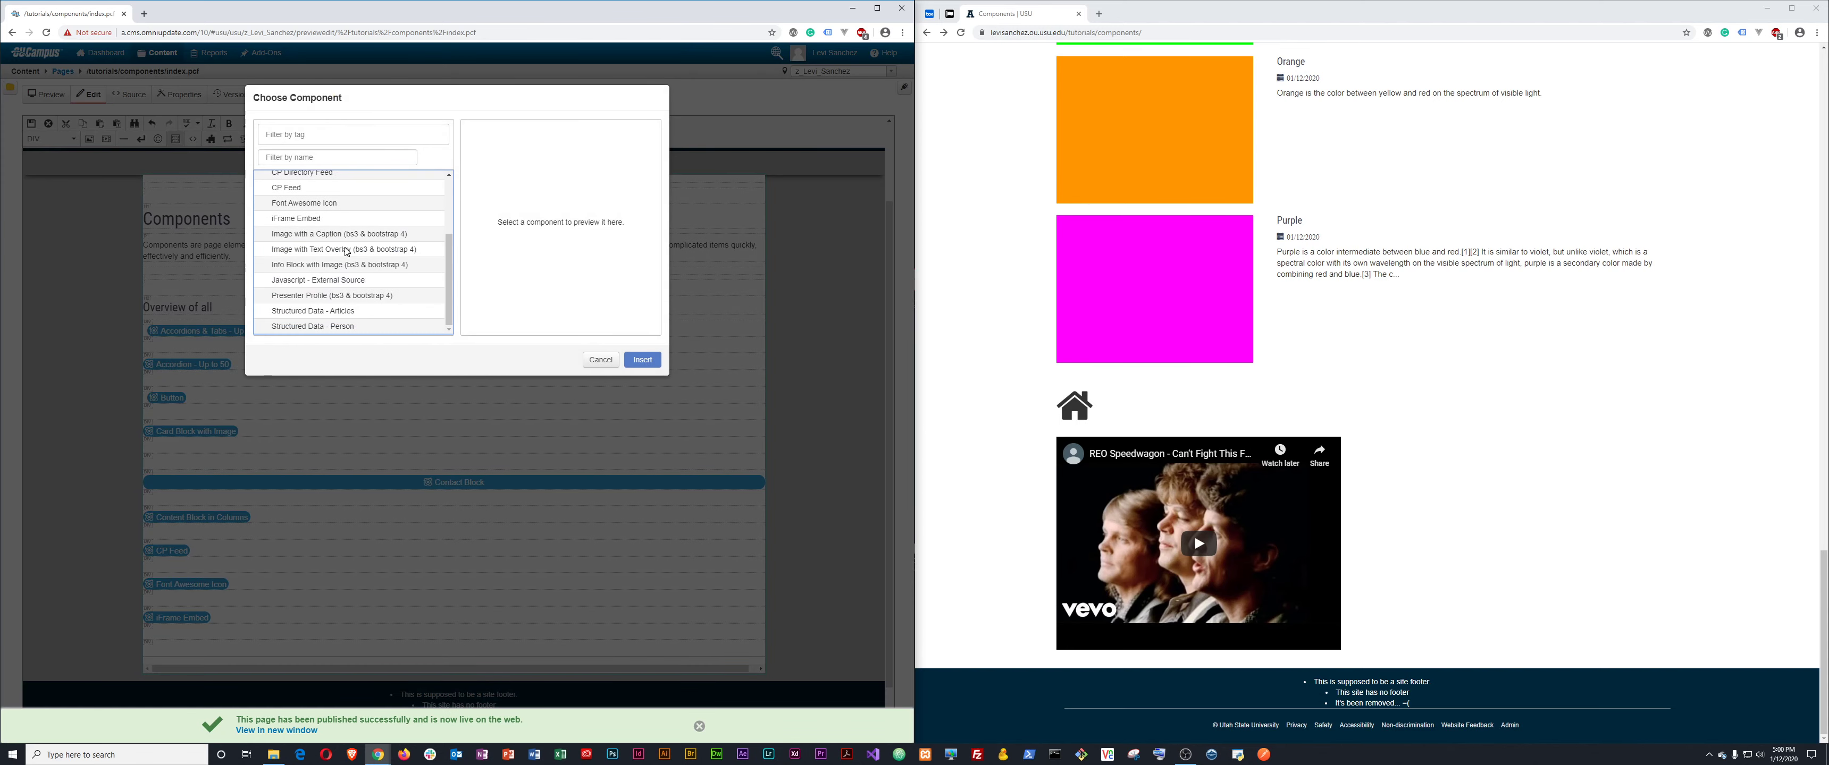
pyautogui.click(316, 240)
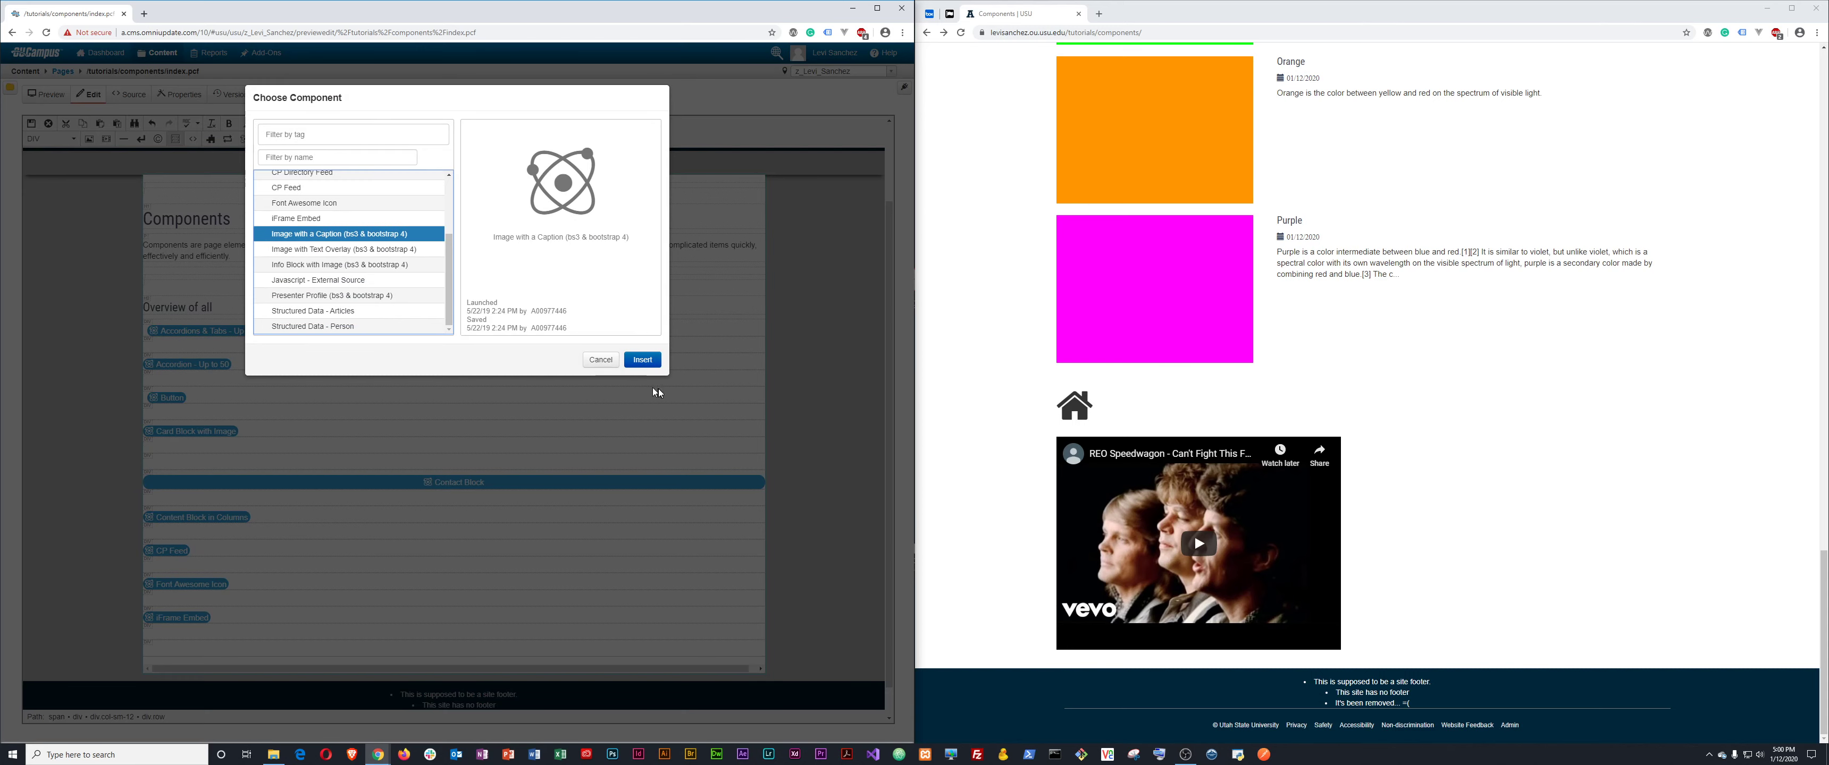
pyautogui.click(641, 361)
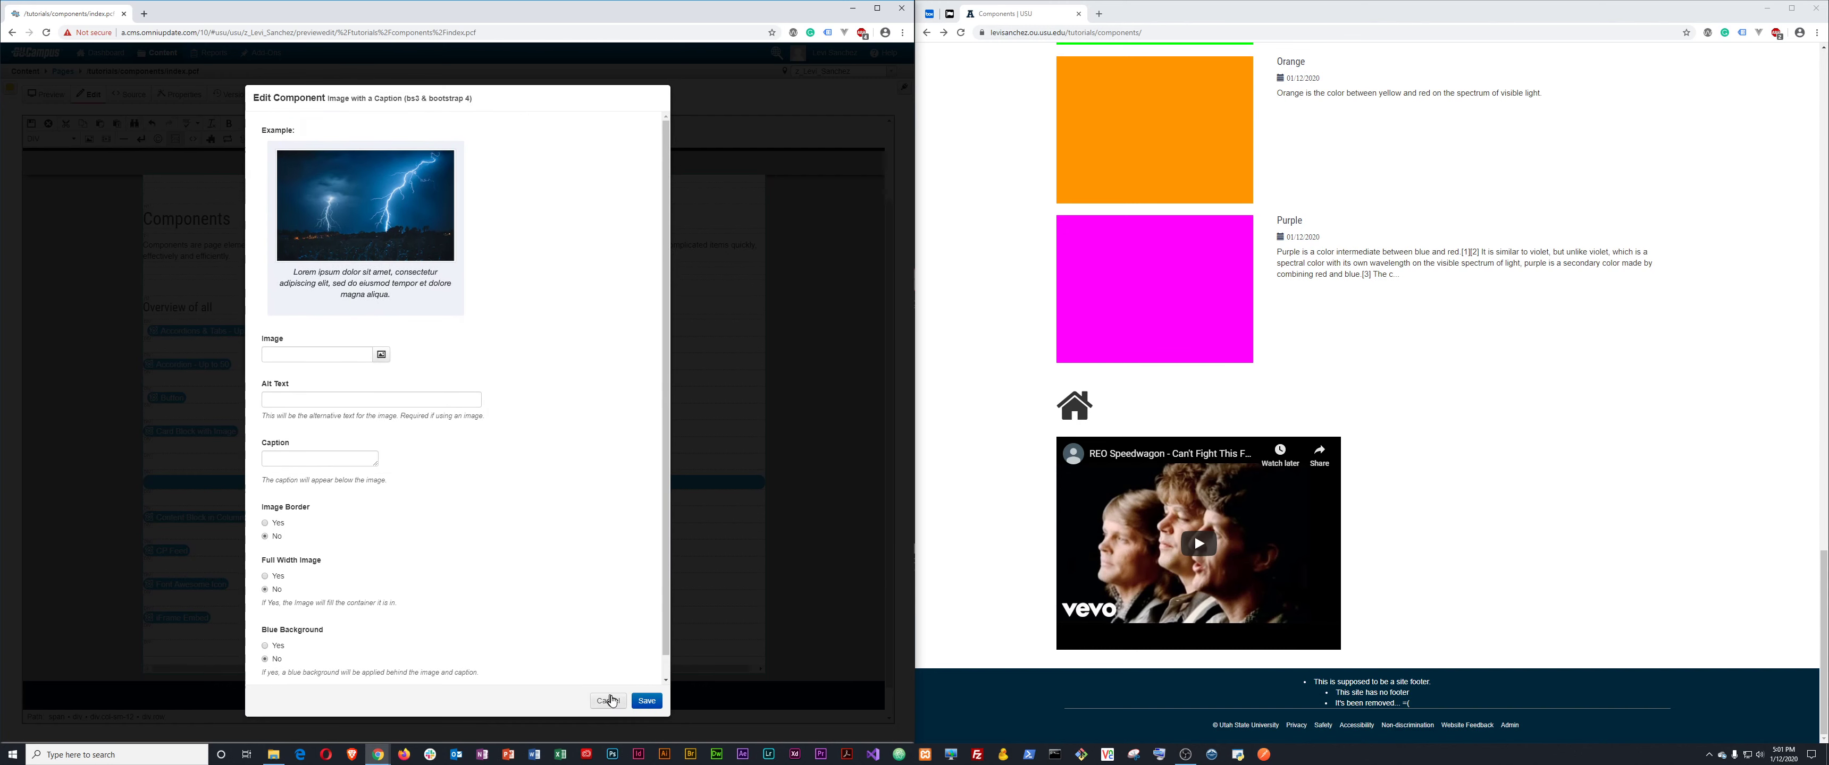
pyautogui.click(608, 702)
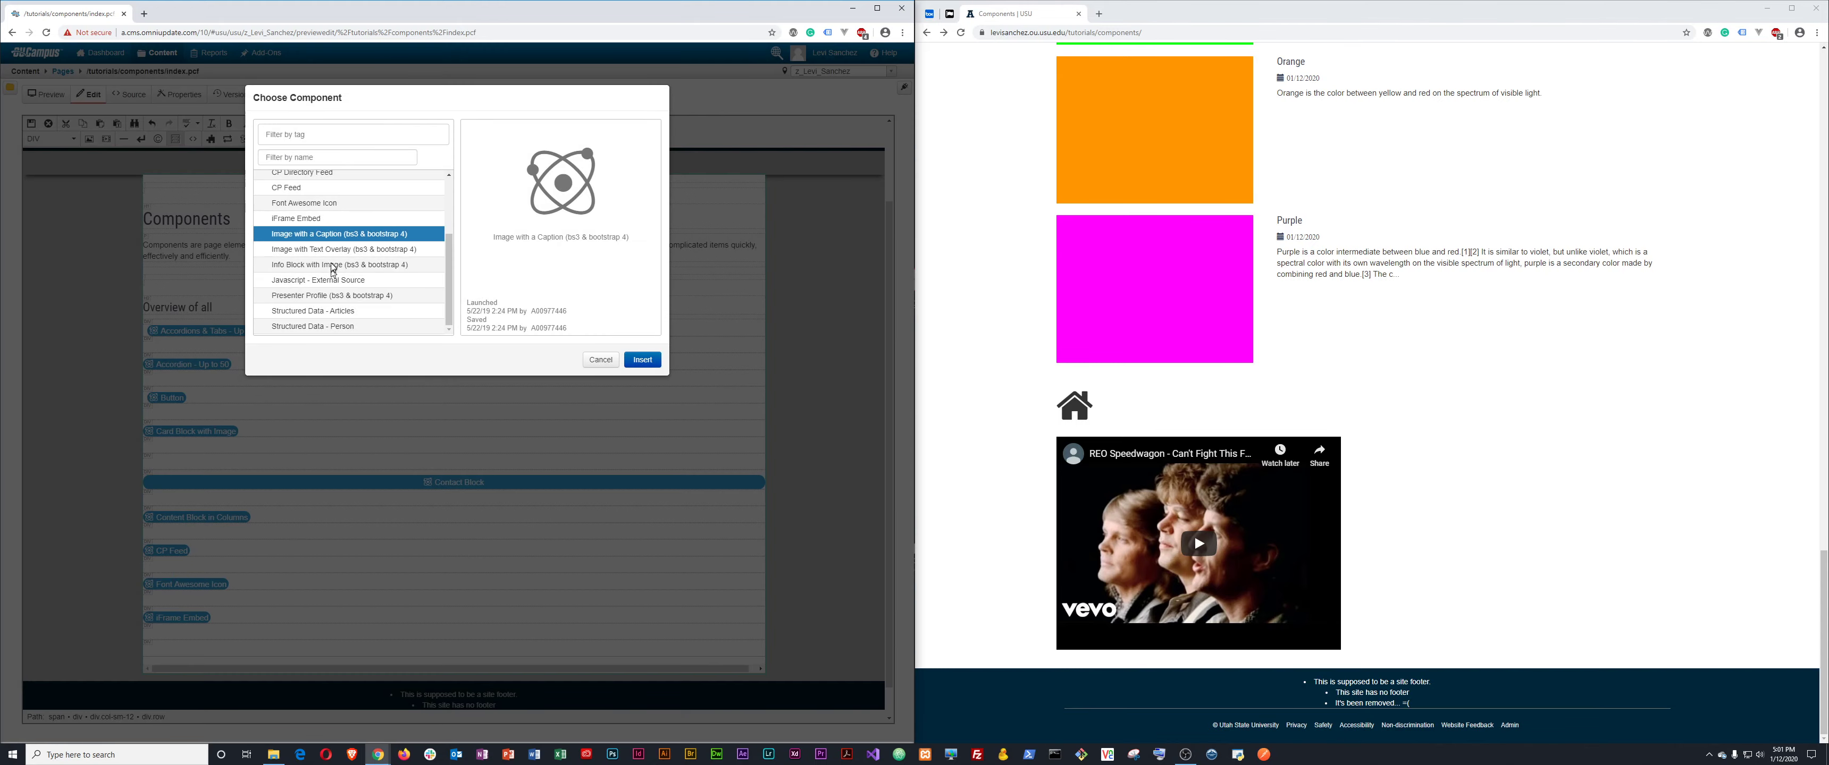
# Examine the settings form of the Image with Text Overlay component, then cancel it without adding the component.
pyautogui.click(335, 251)
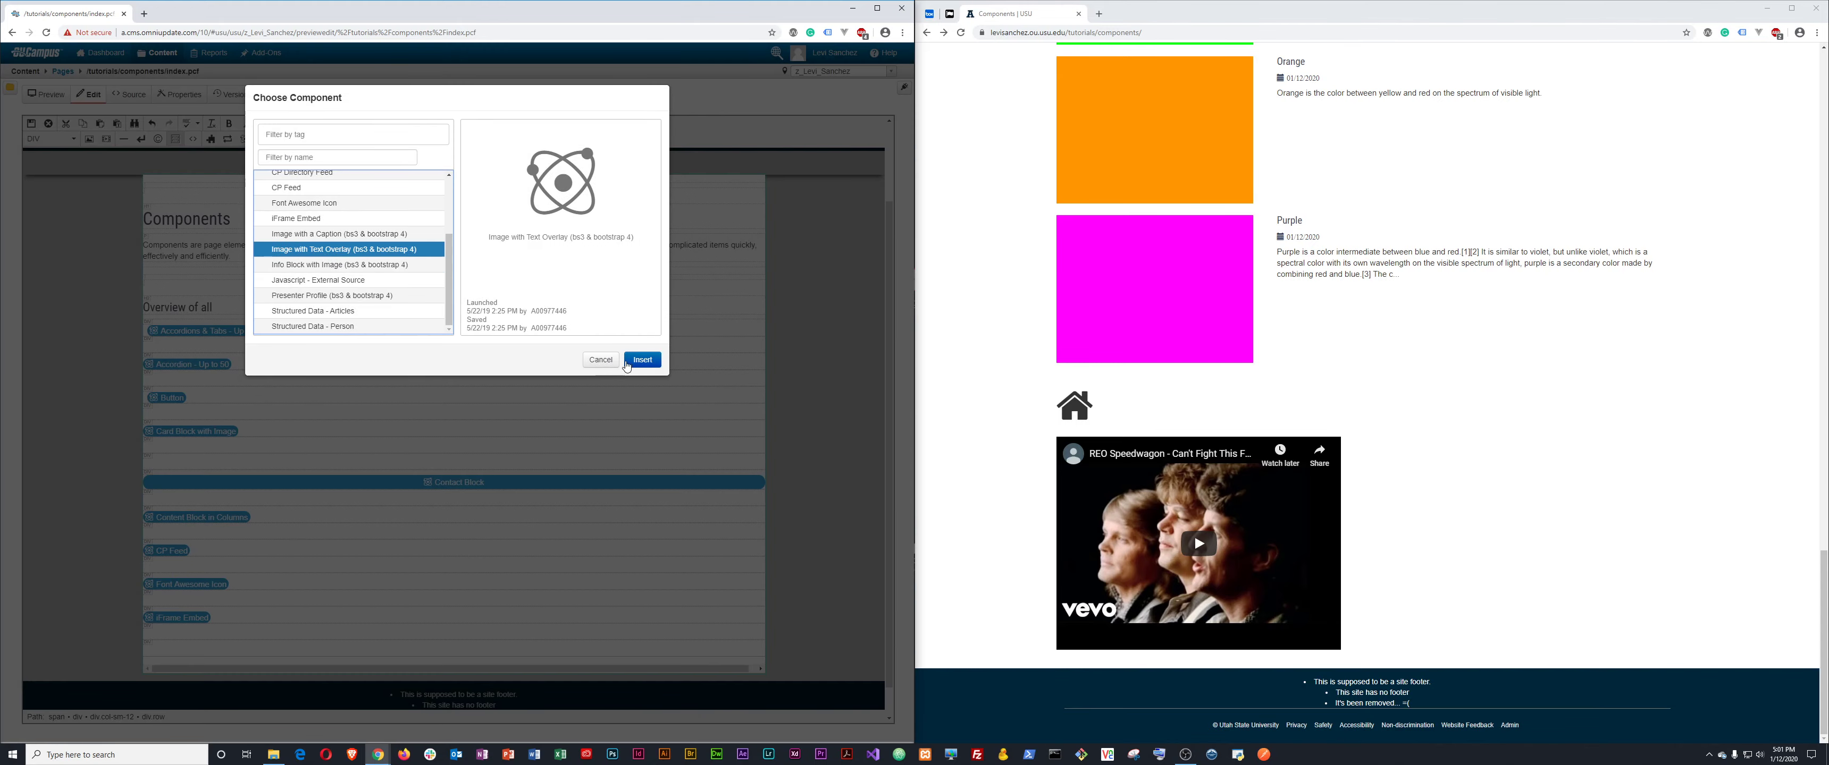
pyautogui.click(641, 363)
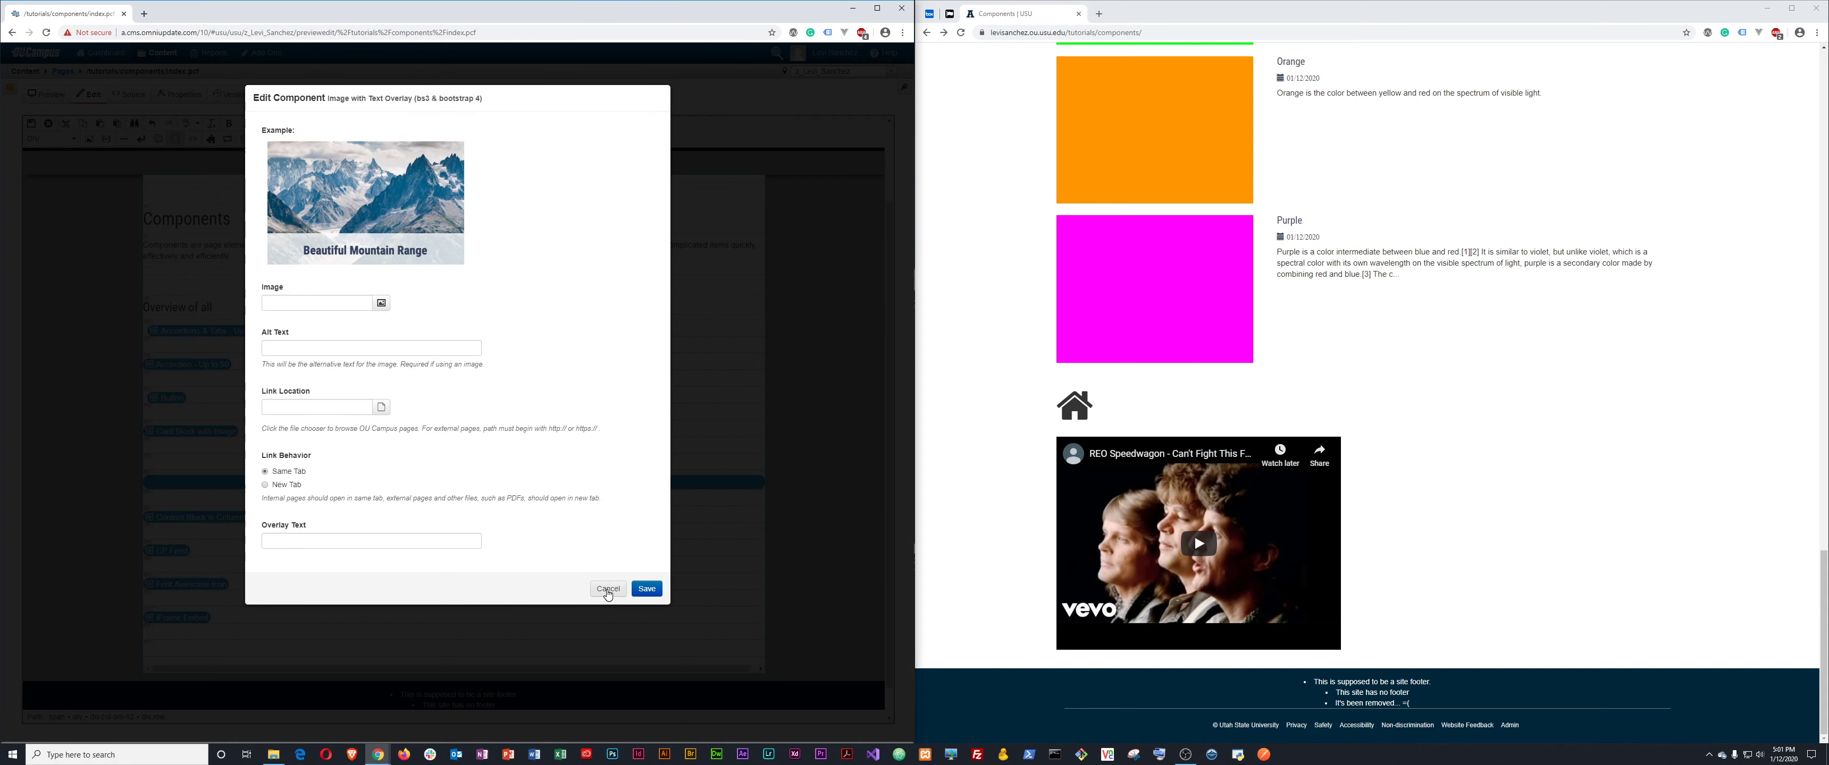
pyautogui.click(608, 590)
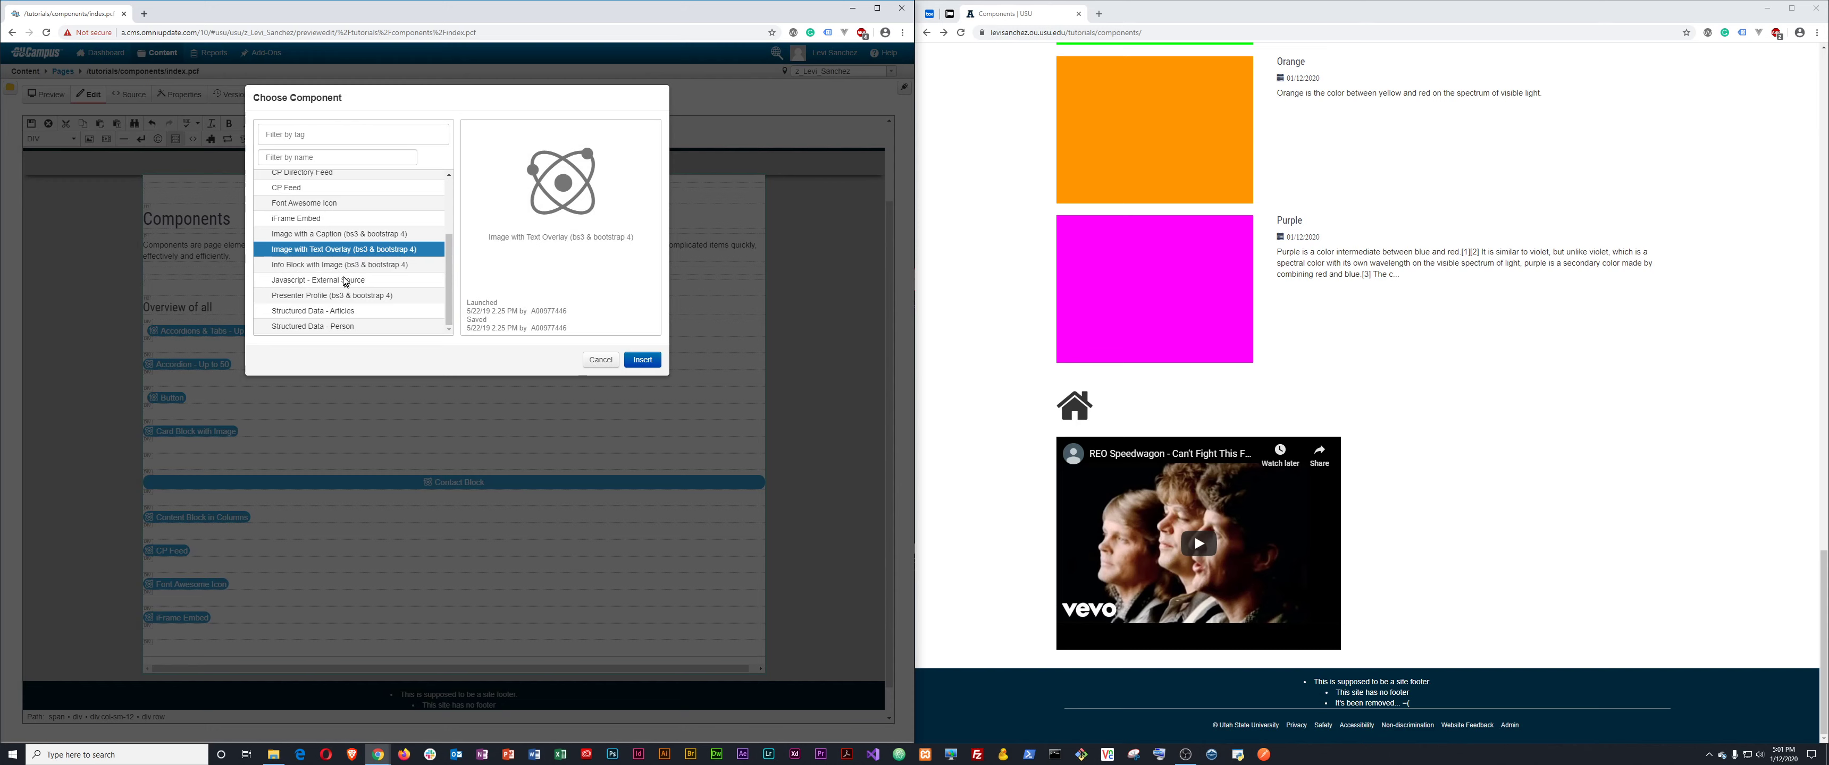
# Examine all fields in the settings form of the Info Block with Image component, then cancel it.
pyautogui.click(339, 265)
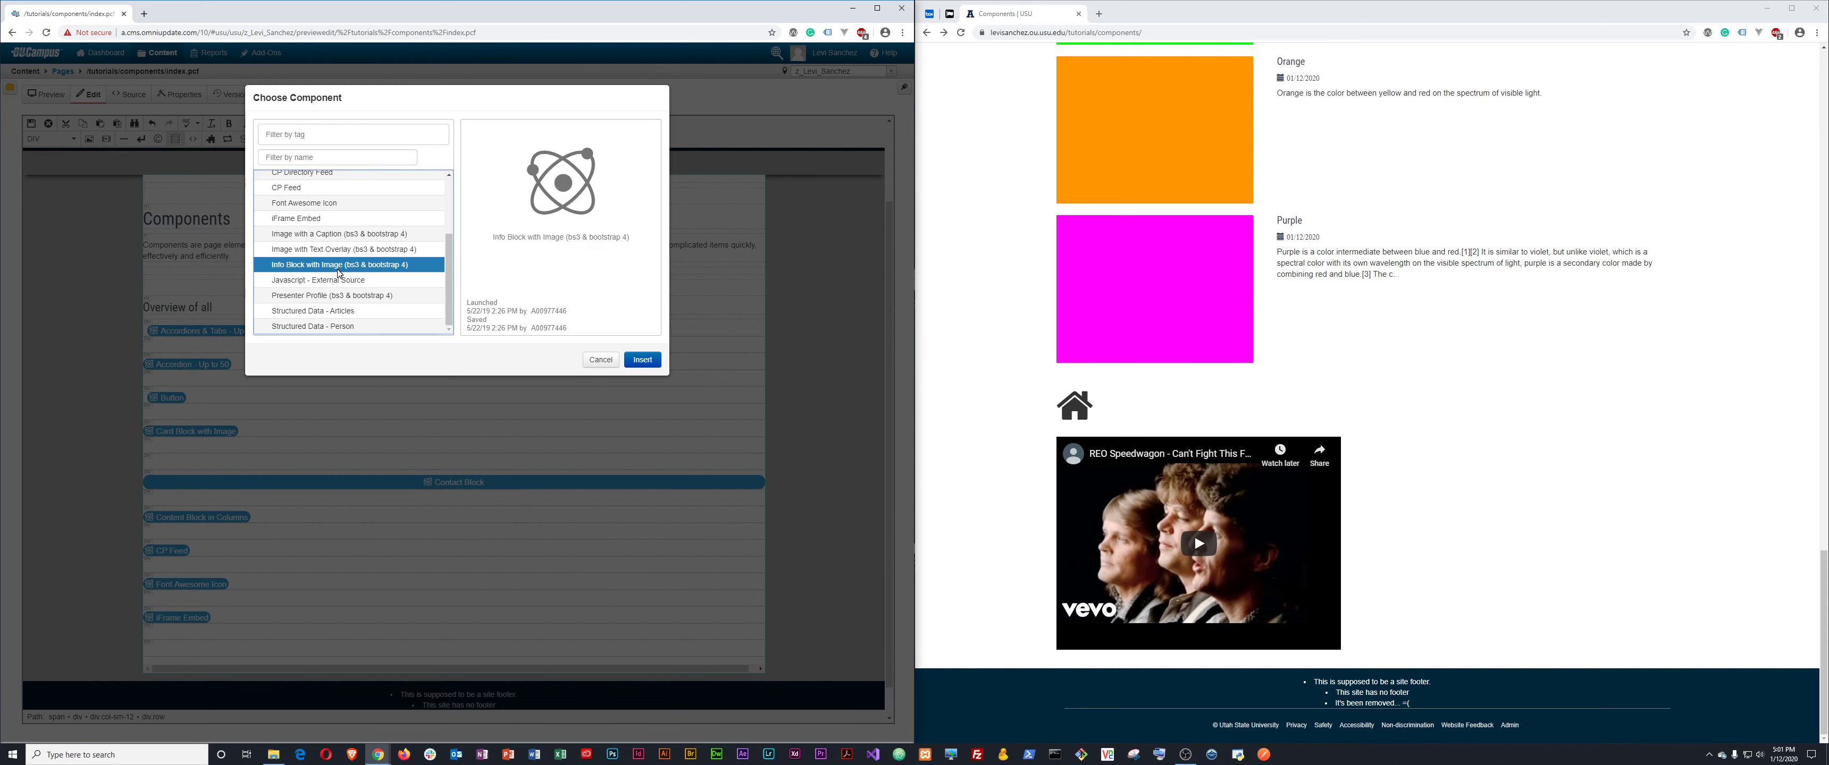
pyautogui.click(643, 359)
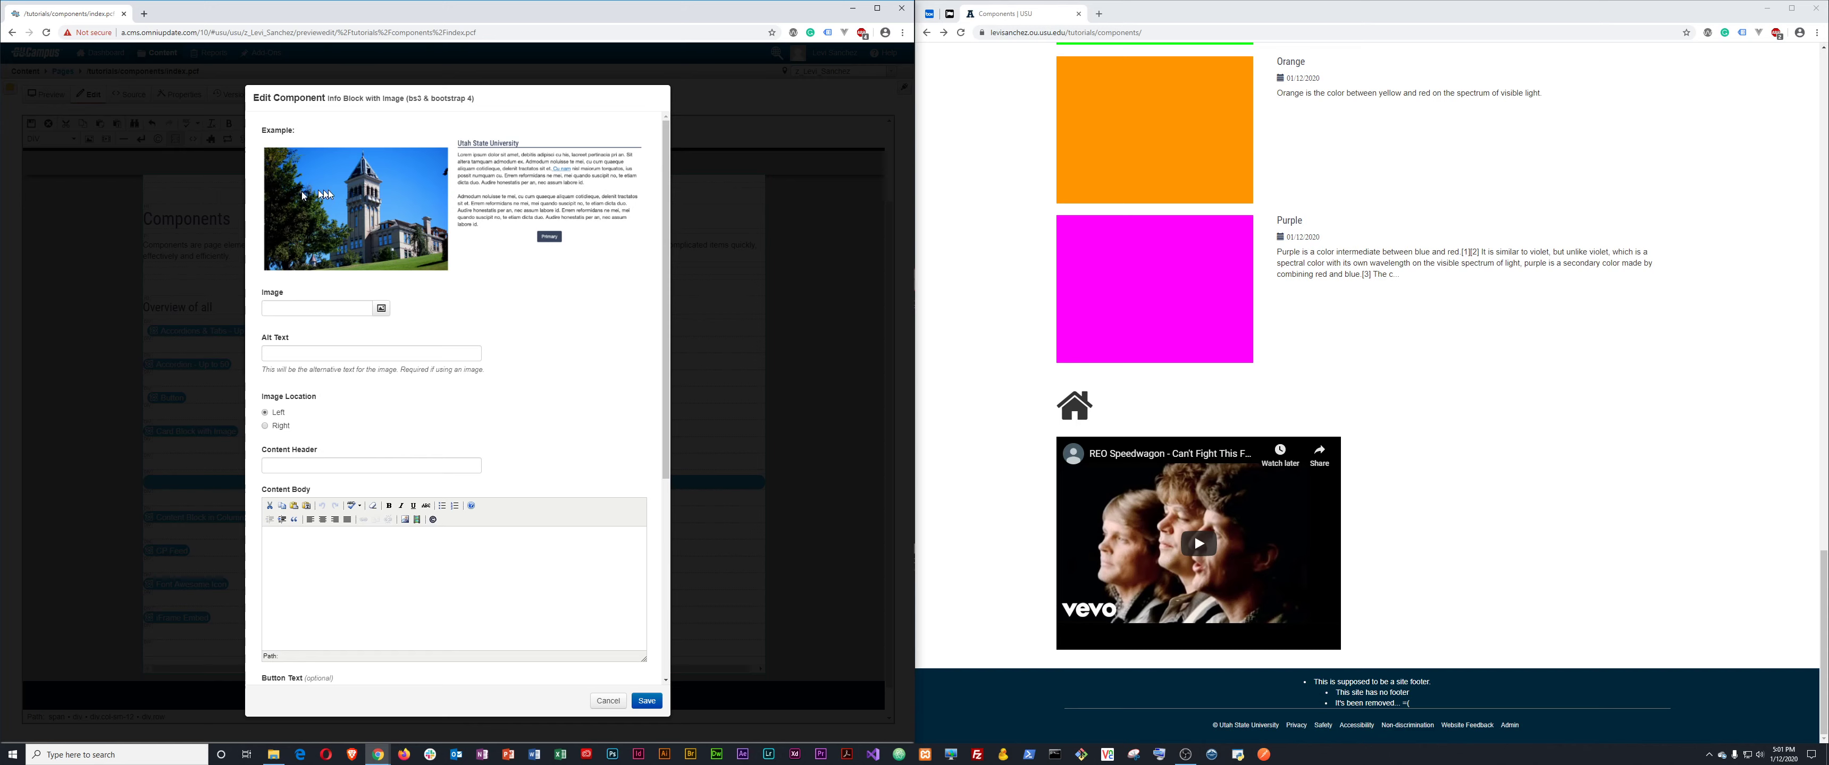
pyautogui.scroll(-4, 409, 333)
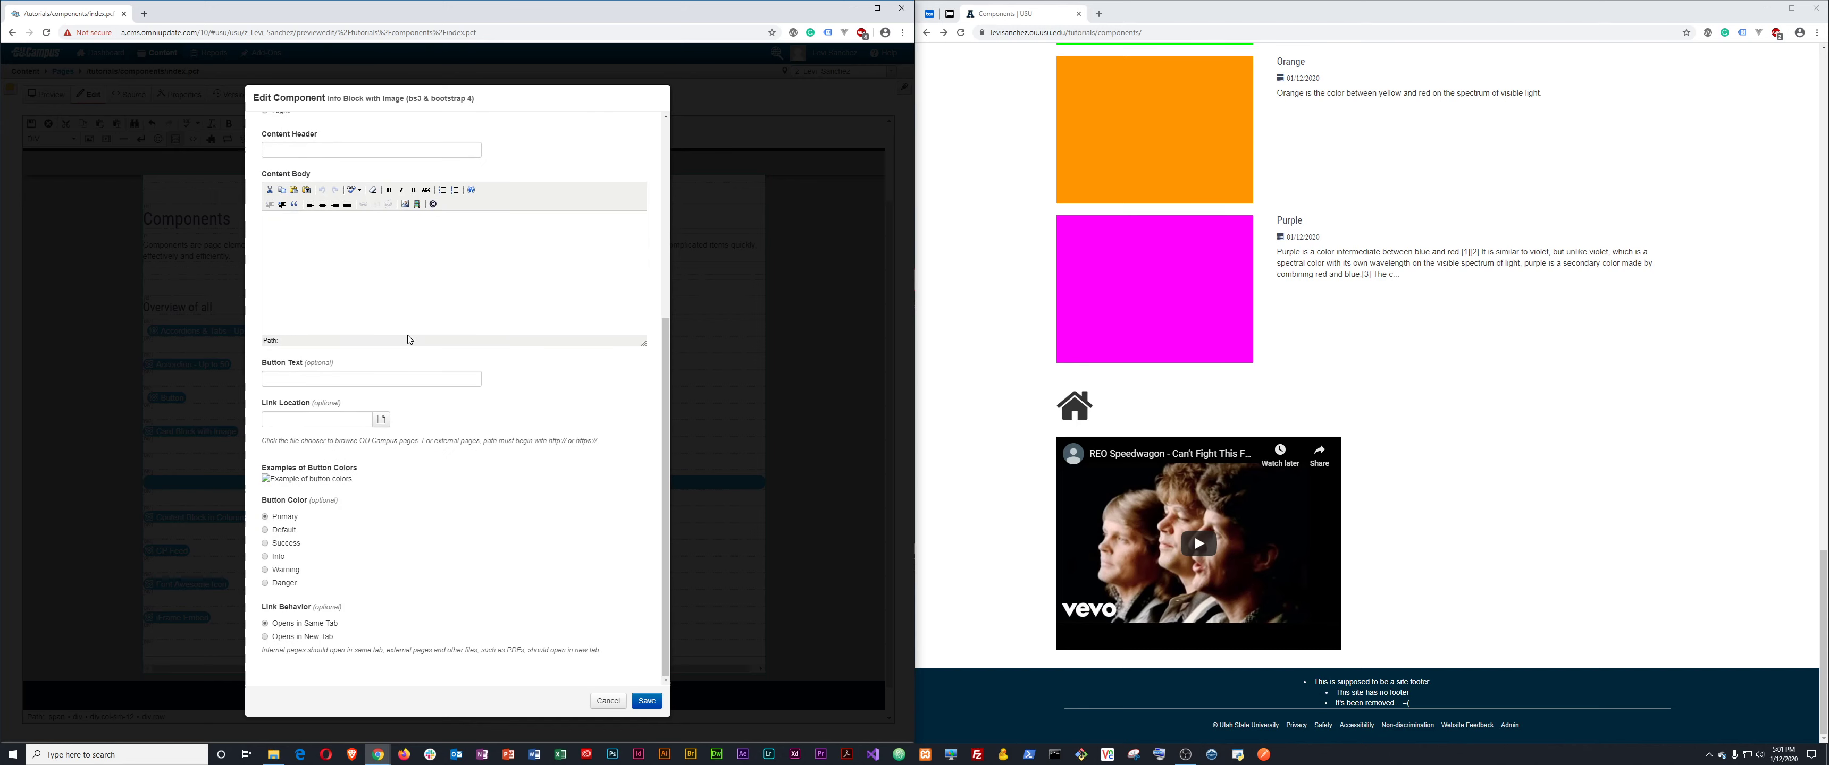
pyautogui.scroll(4, 408, 339)
pyautogui.click(609, 702)
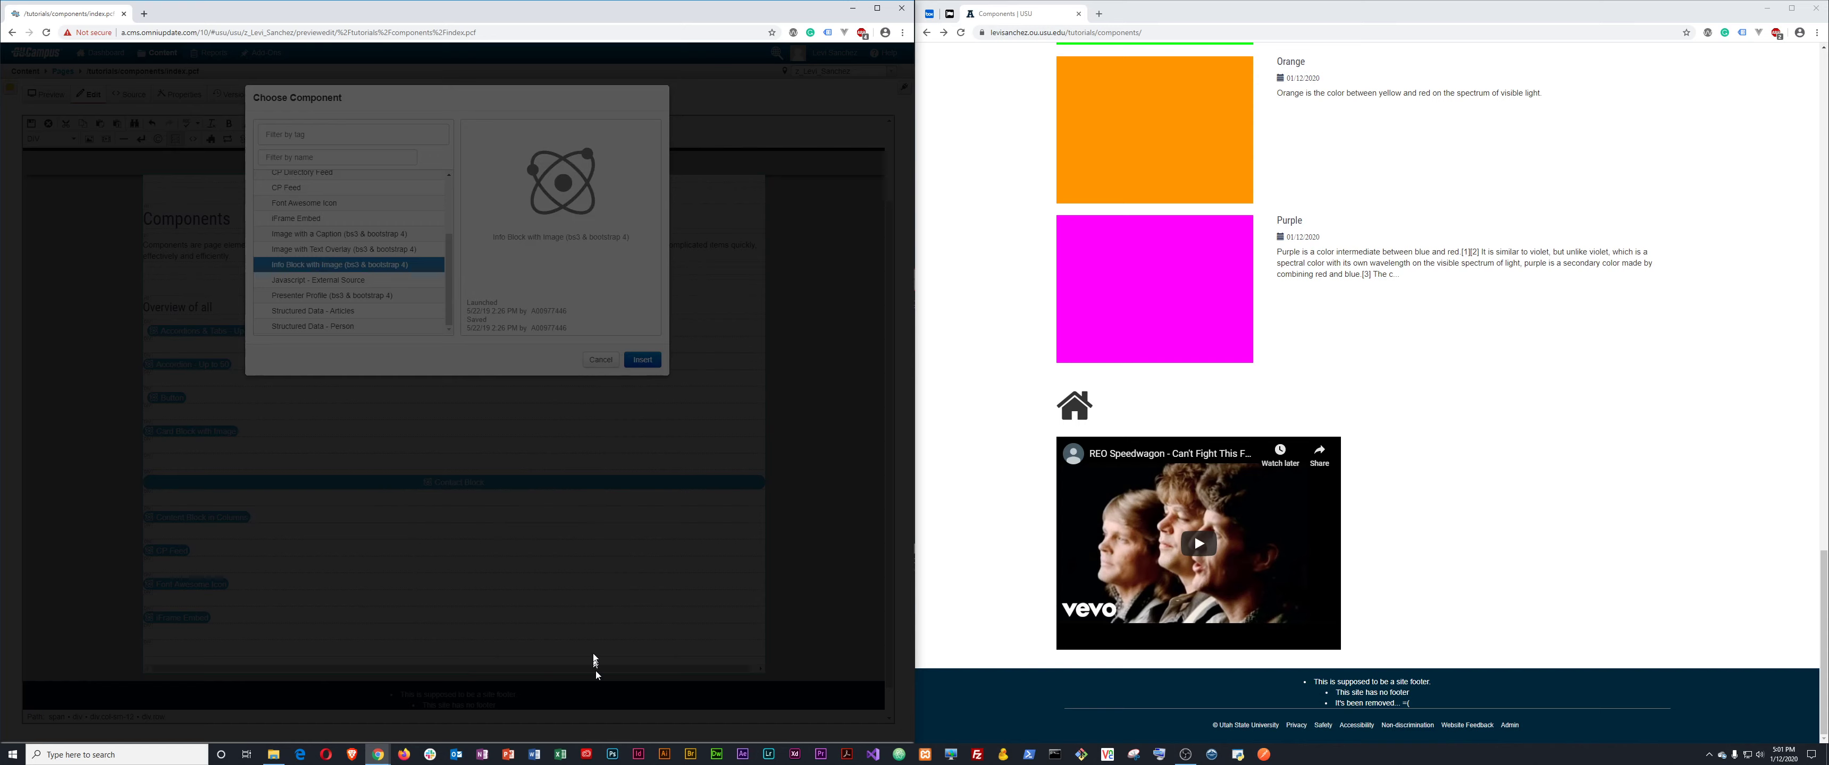
# Open a new Javascript - External Source component and copy the Upload Embed Widget code from the Box upload folder's file request.
pyautogui.click(345, 281)
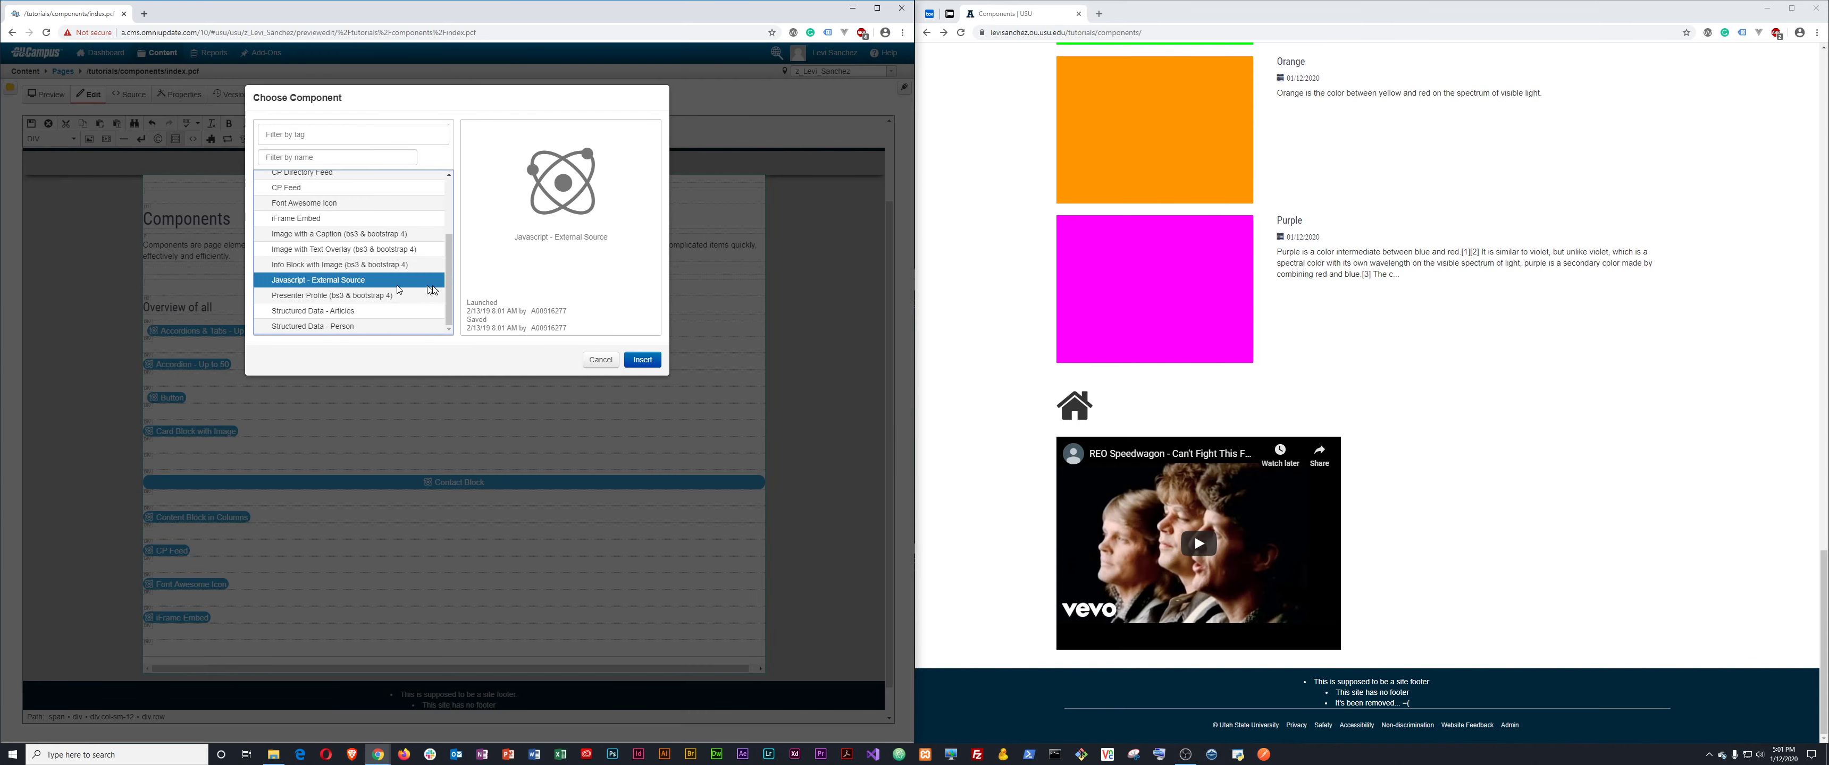
pyautogui.click(643, 361)
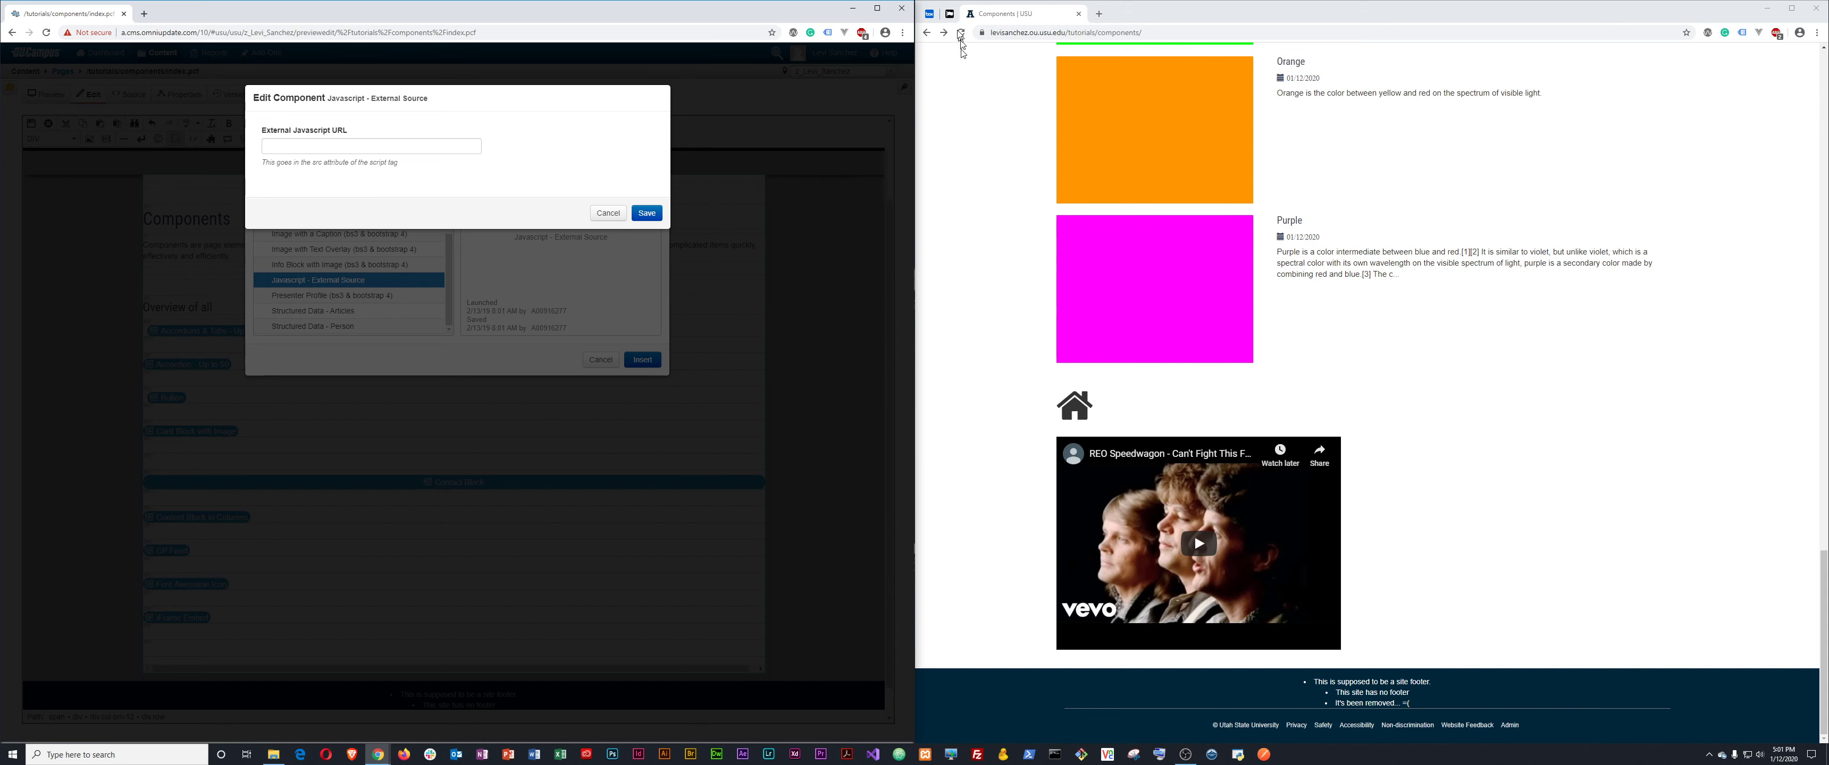
pyautogui.click(929, 14)
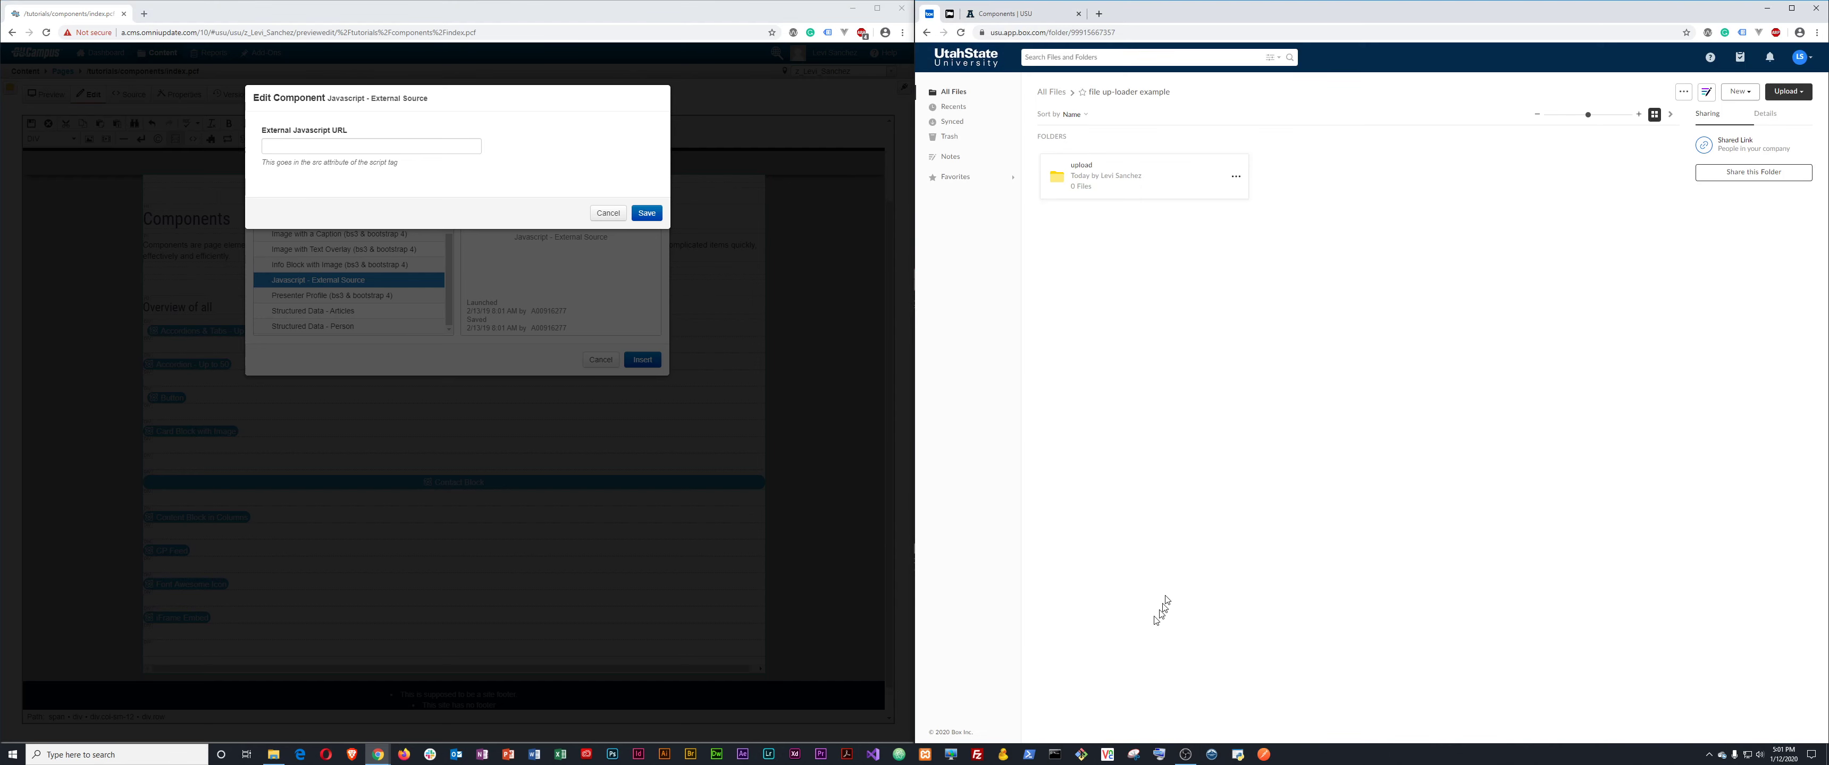
pyautogui.click(1236, 177)
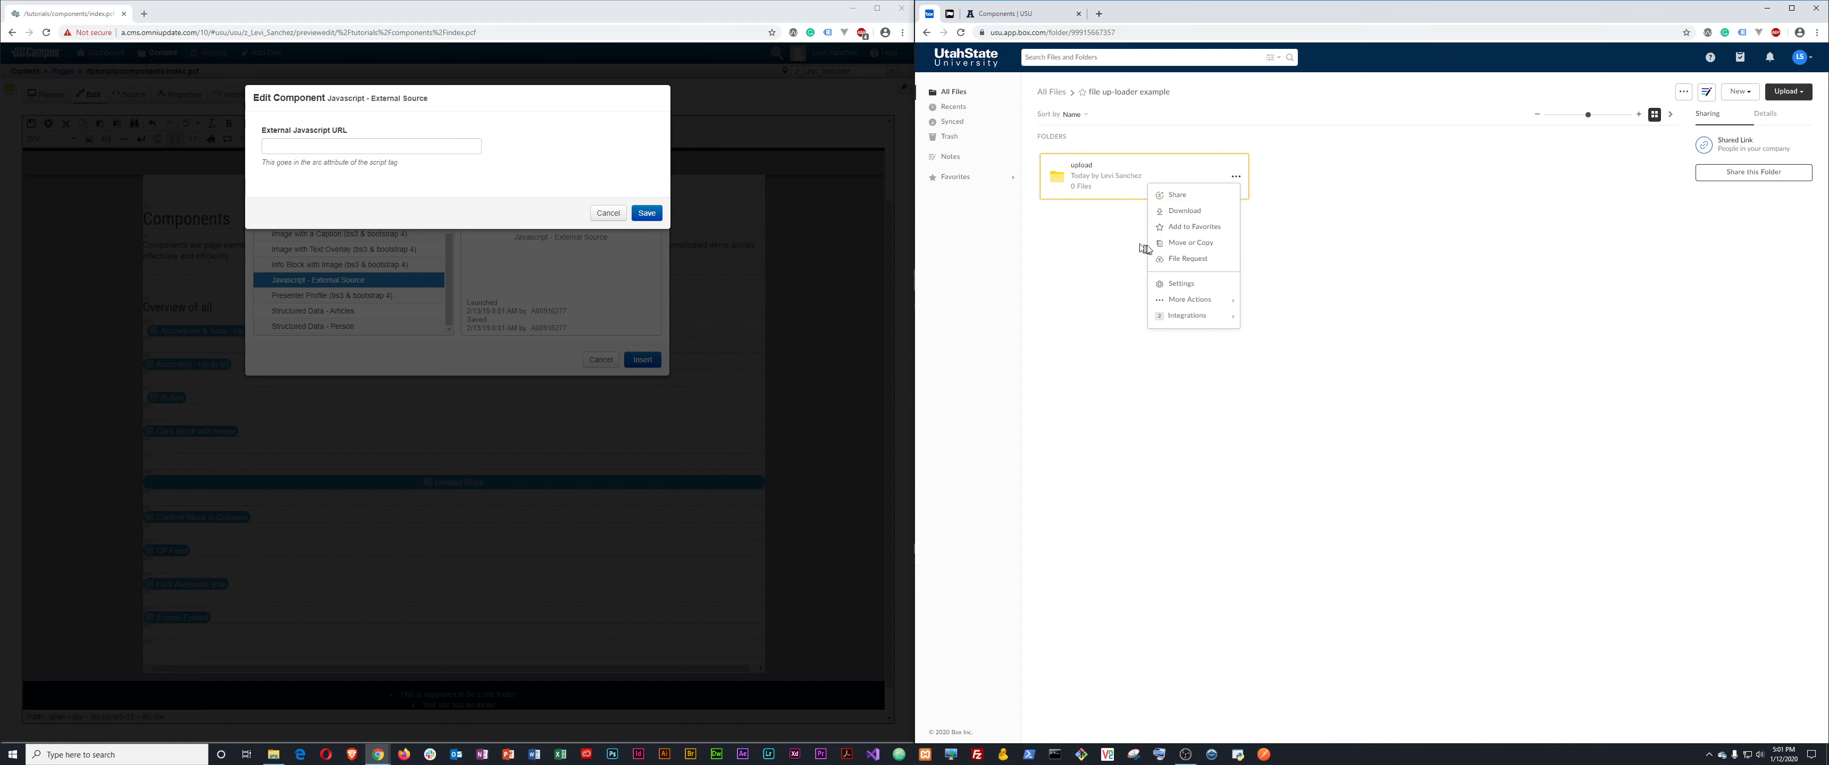
pyautogui.click(1196, 260)
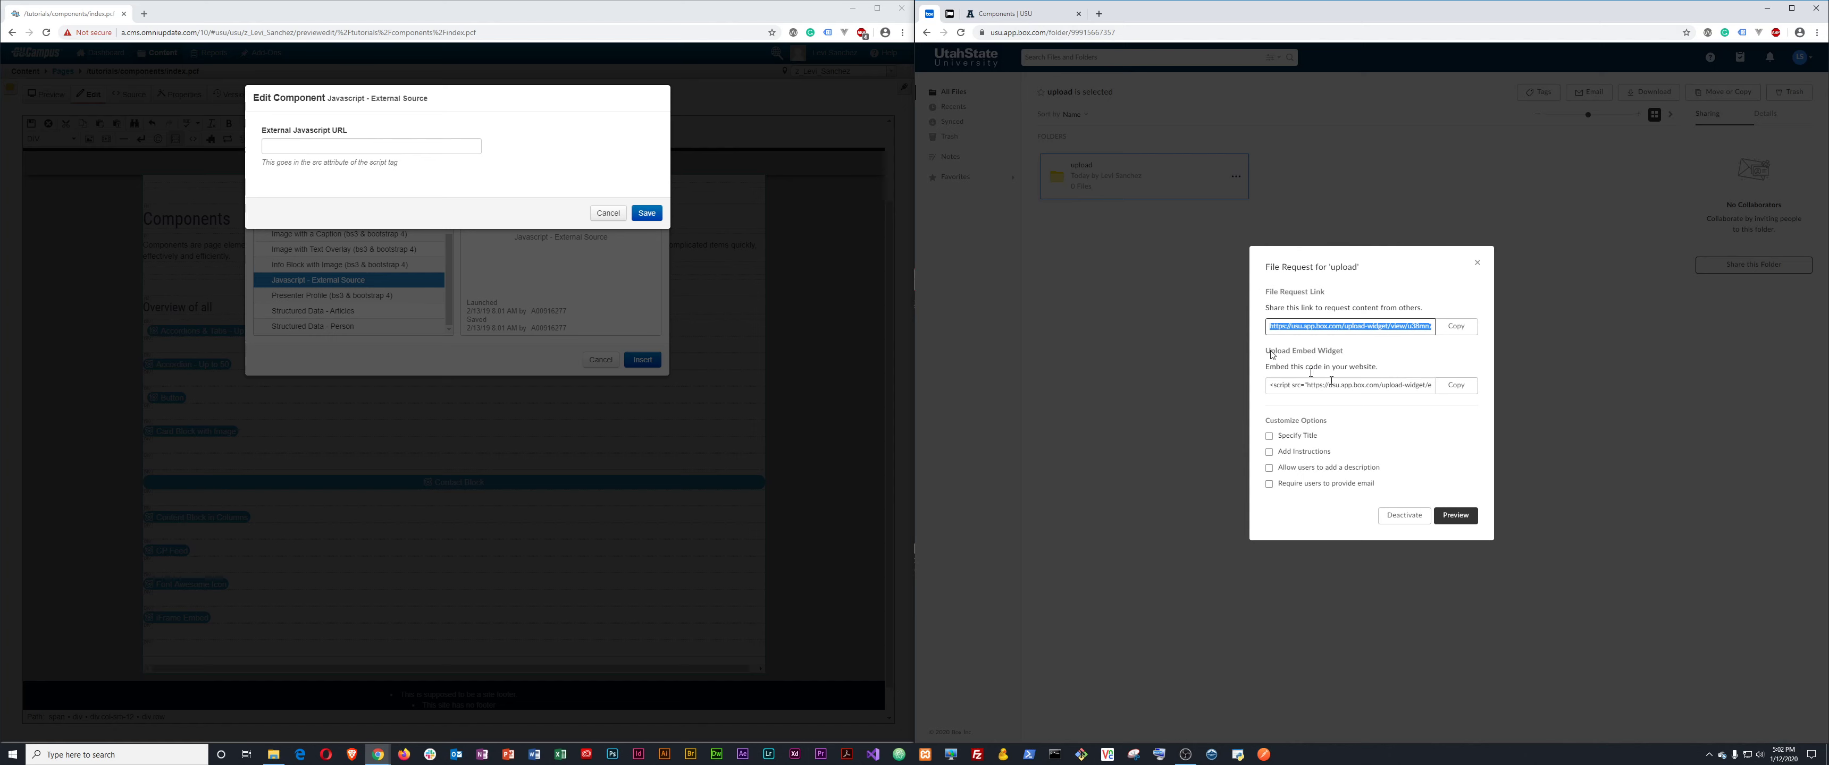
pyautogui.click(1310, 389)
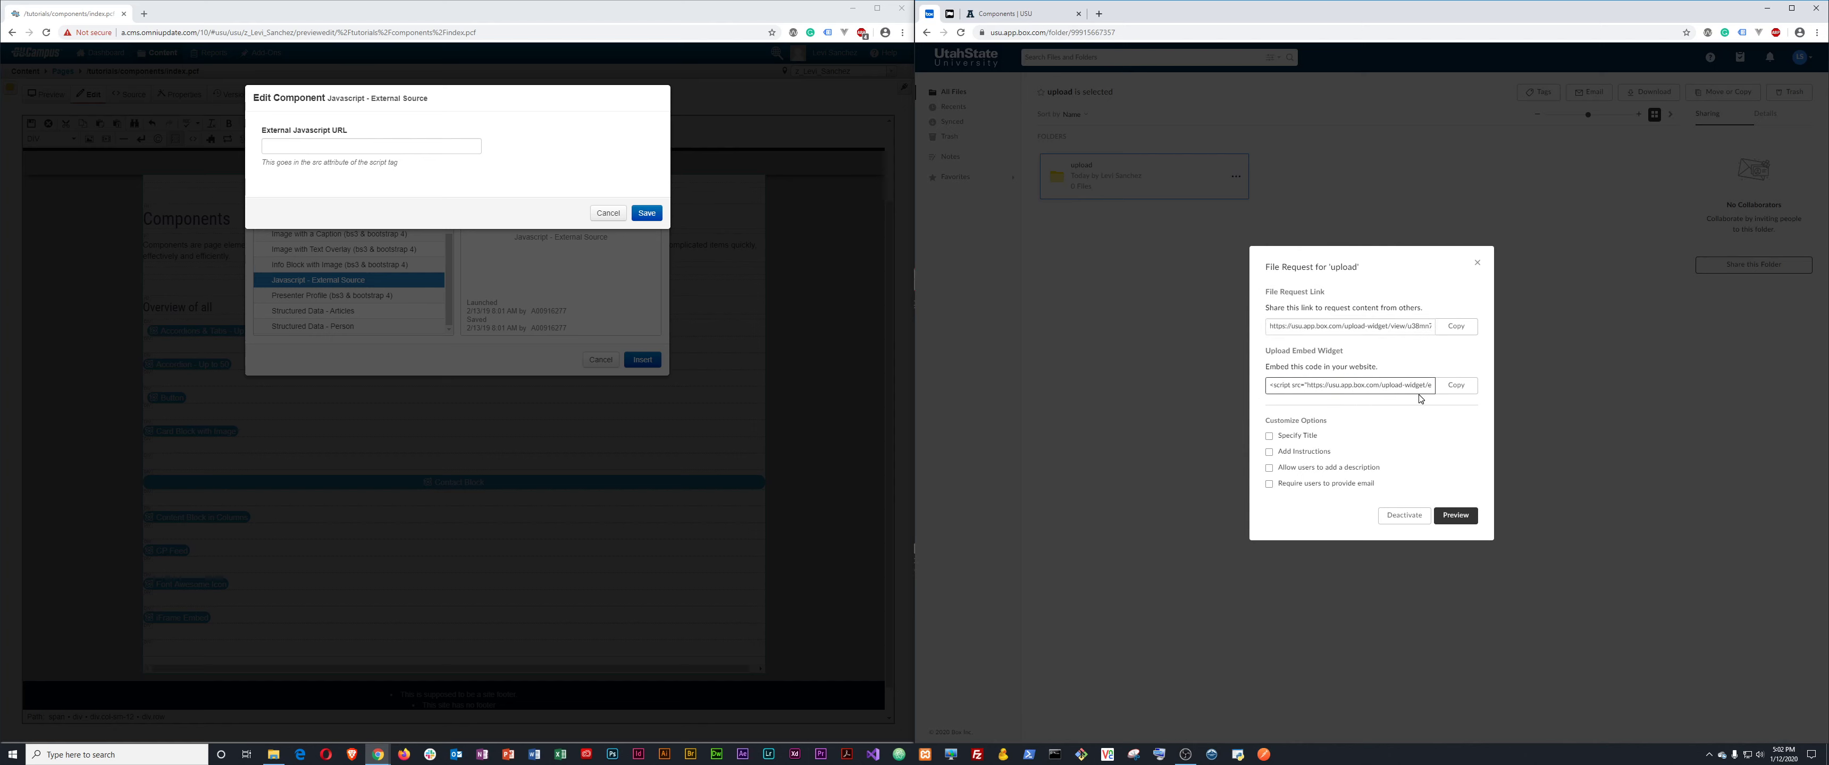
pyautogui.click(1456, 387)
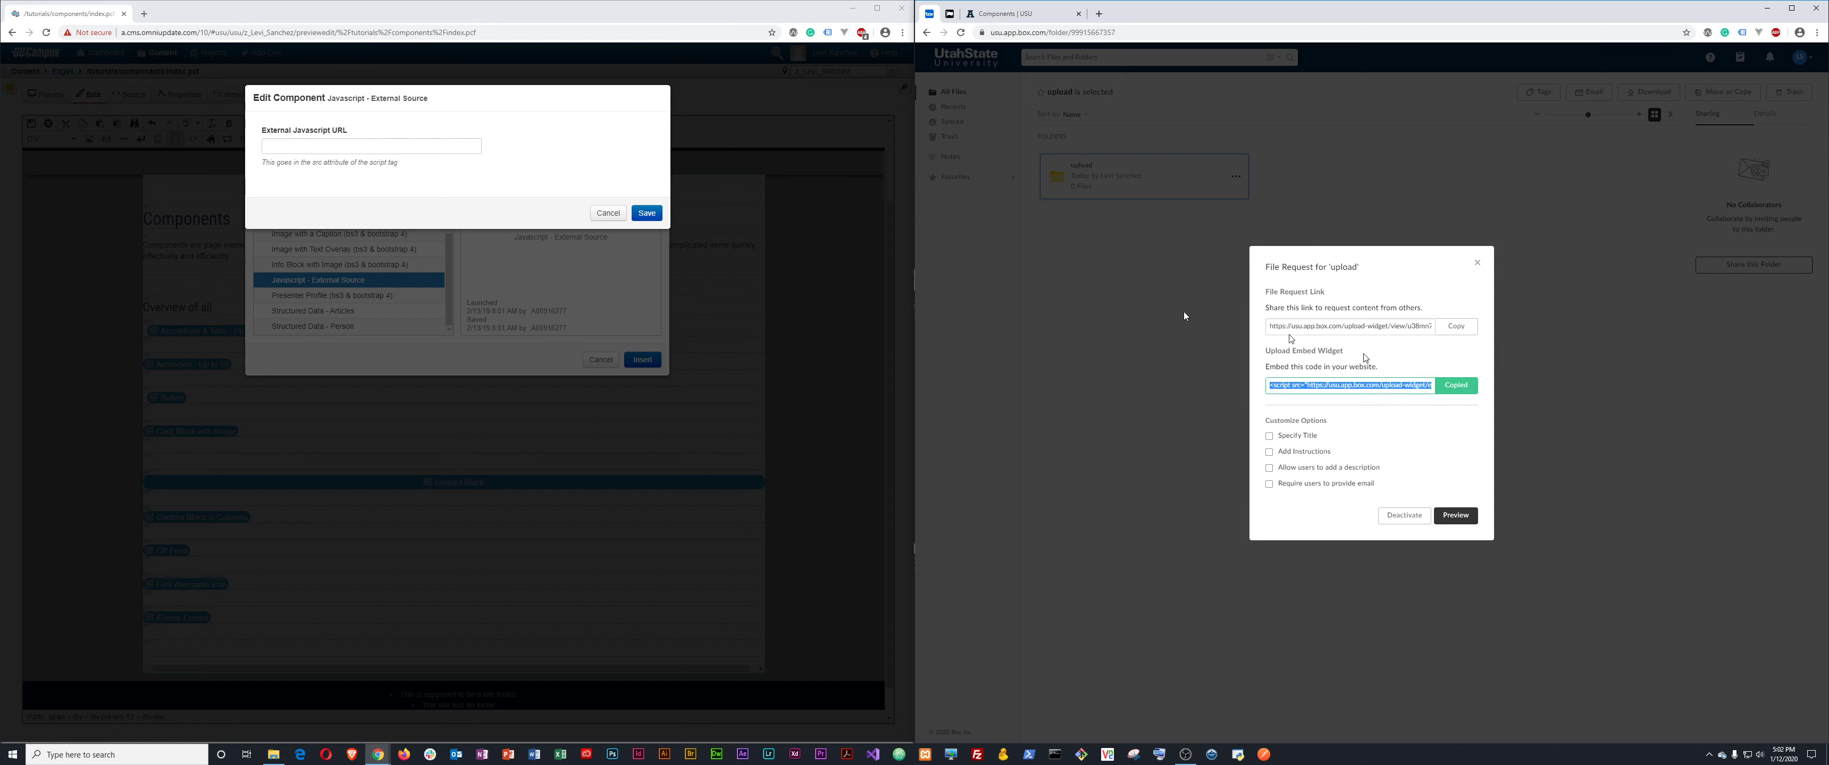
# Paste the widget code as the External Javascript URL, strip the script tag markup so only the src address remains, and save the component.
pyautogui.click(419, 144)
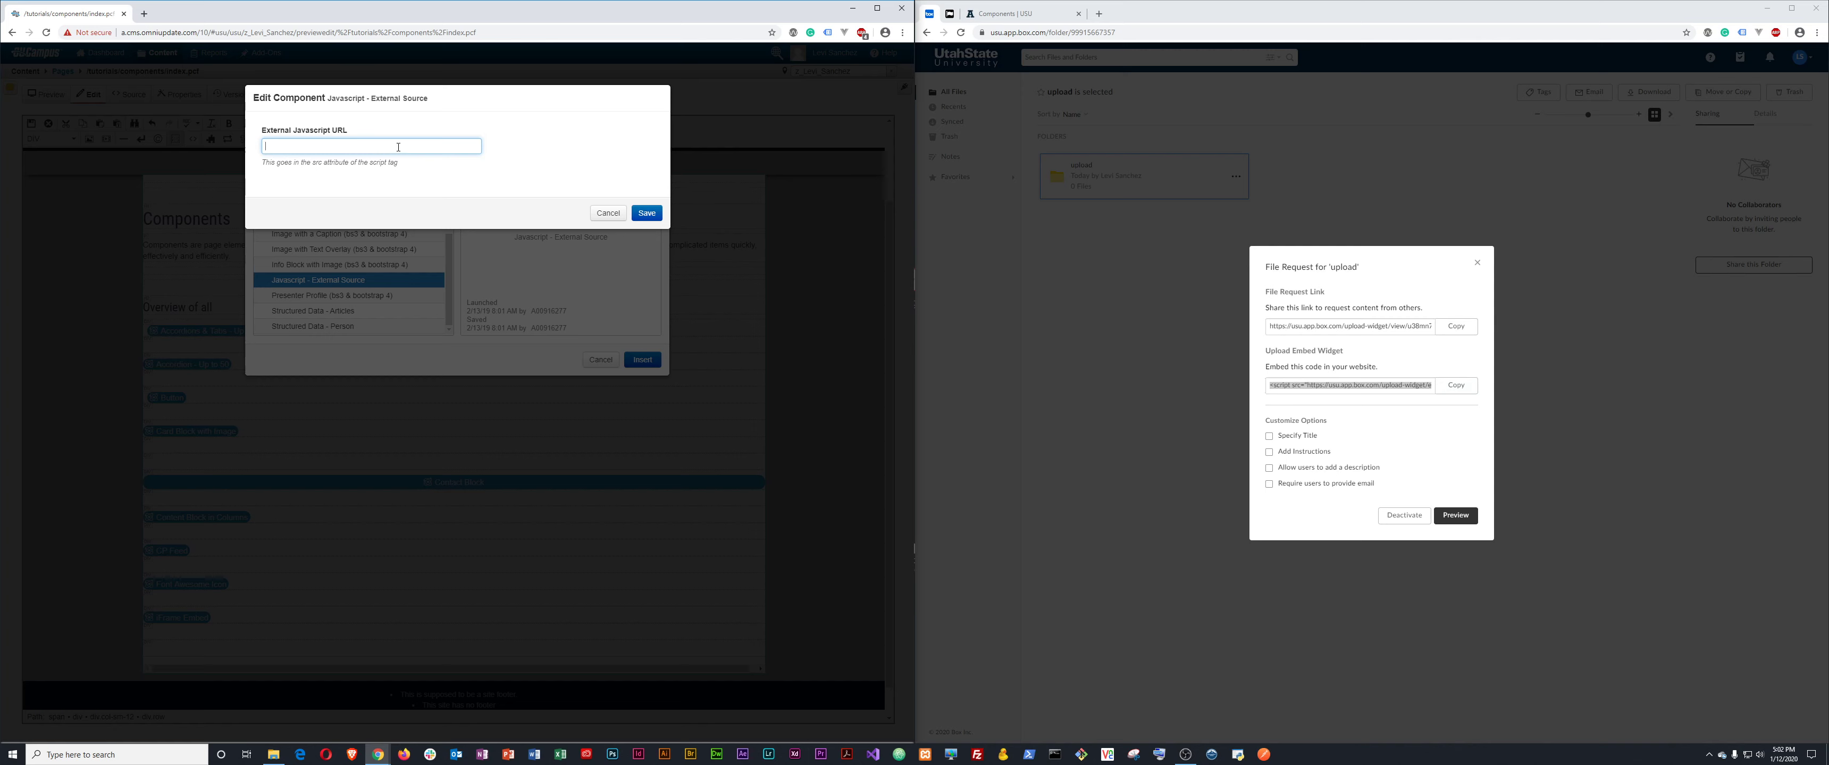
pyautogui.hotkey('ctrl', 'v')
pyautogui.press('Left')
pyautogui.press('Left')
pyautogui.press('Left')
pyautogui.press('Left')
pyautogui.press('Left')
pyautogui.press('Left')
pyautogui.press('Left')
pyautogui.press('Left')
pyautogui.press('Left')
pyautogui.press('Left')
pyautogui.press('Left')
pyautogui.press('Left')
pyautogui.press('Left')
pyautogui.press('Left')
pyautogui.press('Left')
pyautogui.press('Left')
pyautogui.press('Left')
pyautogui.press('Left')
pyautogui.press('Left')
pyautogui.press('Left')
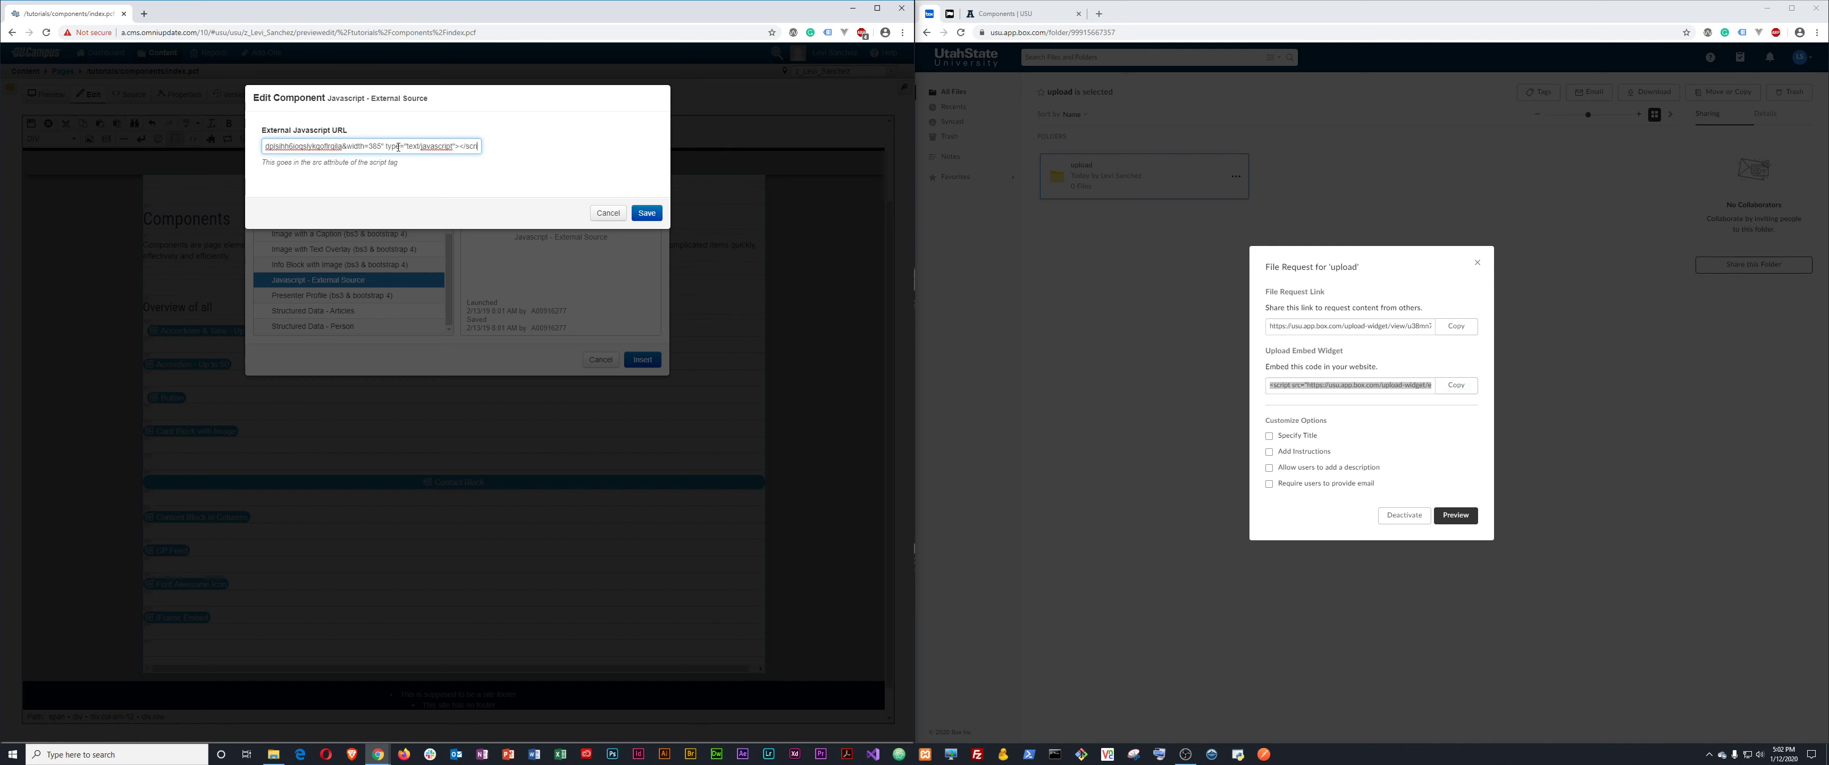
pyautogui.press('Left')
pyautogui.press('Left')
pyautogui.press('Left')
pyautogui.press('Left')
pyautogui.press('Left')
pyautogui.press('Left')
pyautogui.press('Left')
pyautogui.press('Left')
pyautogui.press('Left')
pyautogui.press('Left')
pyautogui.press('Left')
pyautogui.press('Left')
pyautogui.press('Left')
pyautogui.press('Left')
pyautogui.press('Left')
pyautogui.press('Delete')
pyautogui.press('Delete')
pyautogui.press('Delete')
pyautogui.press('Delete')
pyautogui.press('Delete')
pyautogui.press('Home')
pyautogui.hotkey('ctrl', 'shift', 'Right')
pyautogui.press('Delete')
pyautogui.press('Delete')
pyautogui.press('Delete')
pyautogui.hotkey('shift', 'Right')
pyautogui.hotkey('shift', 'Right')
pyautogui.hotkey('shift', 'Right')
pyautogui.hotkey('shift', 'Right')
pyautogui.hotkey('shift', 'Right')
pyautogui.hotkey('shift', 'Right')
pyautogui.press('Right')
pyautogui.press('Right')
pyautogui.press('Right')
pyautogui.press('Right')
pyautogui.press('Right')
pyautogui.press('Right')
pyautogui.press('Right')
pyautogui.press('Right')
pyautogui.press('Right')
pyautogui.press('Right')
pyautogui.press('Right')
pyautogui.press('Right')
pyautogui.press('Right')
pyautogui.press('Right')
pyautogui.press('Right')
pyautogui.press('Right')
pyautogui.press('Right')
pyautogui.press('Right')
pyautogui.press('Right')
pyautogui.press('Right')
pyautogui.press('Right')
pyautogui.press('Right')
pyautogui.press('Right')
pyautogui.press('Right')
pyautogui.press('Right')
pyautogui.press('Right')
pyautogui.press('Right')
pyautogui.press('Right')
pyautogui.press('Right')
pyautogui.press('Right')
pyautogui.press('Right')
pyautogui.press('Right')
pyautogui.press('Right')
pyautogui.press('Right')
pyautogui.press('Right')
pyautogui.press('Right')
pyautogui.press('Right')
pyautogui.press('Right')
pyautogui.press('Right')
pyautogui.press('Right')
pyautogui.press('Right')
pyautogui.press('Right')
pyautogui.press('Right')
pyautogui.press('Right')
pyautogui.press('Right')
pyautogui.press('Right')
pyautogui.press('Right')
pyautogui.press('Right')
pyautogui.press('Right')
pyautogui.press('Right')
pyautogui.press('Right')
pyautogui.press('Right')
pyautogui.press('Right')
pyautogui.press('Right')
pyautogui.press('Right')
pyautogui.press('Right')
pyautogui.press('Right')
pyautogui.press('Right')
pyautogui.press('Right')
pyautogui.press('Right')
pyautogui.press('Right')
pyautogui.press('Right')
pyautogui.press('Right')
pyautogui.press('Right')
pyautogui.press('Right')
pyautogui.press('Right')
pyautogui.press('Right')
pyautogui.press('Right')
pyautogui.press('Right')
pyautogui.press('Right')
pyautogui.press('Right')
pyautogui.press('Right')
pyautogui.press('Right')
pyautogui.press('Right')
pyautogui.press('Right')
pyautogui.press('Right')
pyautogui.press('Right')
pyautogui.press('Right')
pyautogui.press('Right')
pyautogui.press('Right')
pyautogui.press('Right')
pyautogui.press('BackSpace')
pyautogui.click(647, 213)
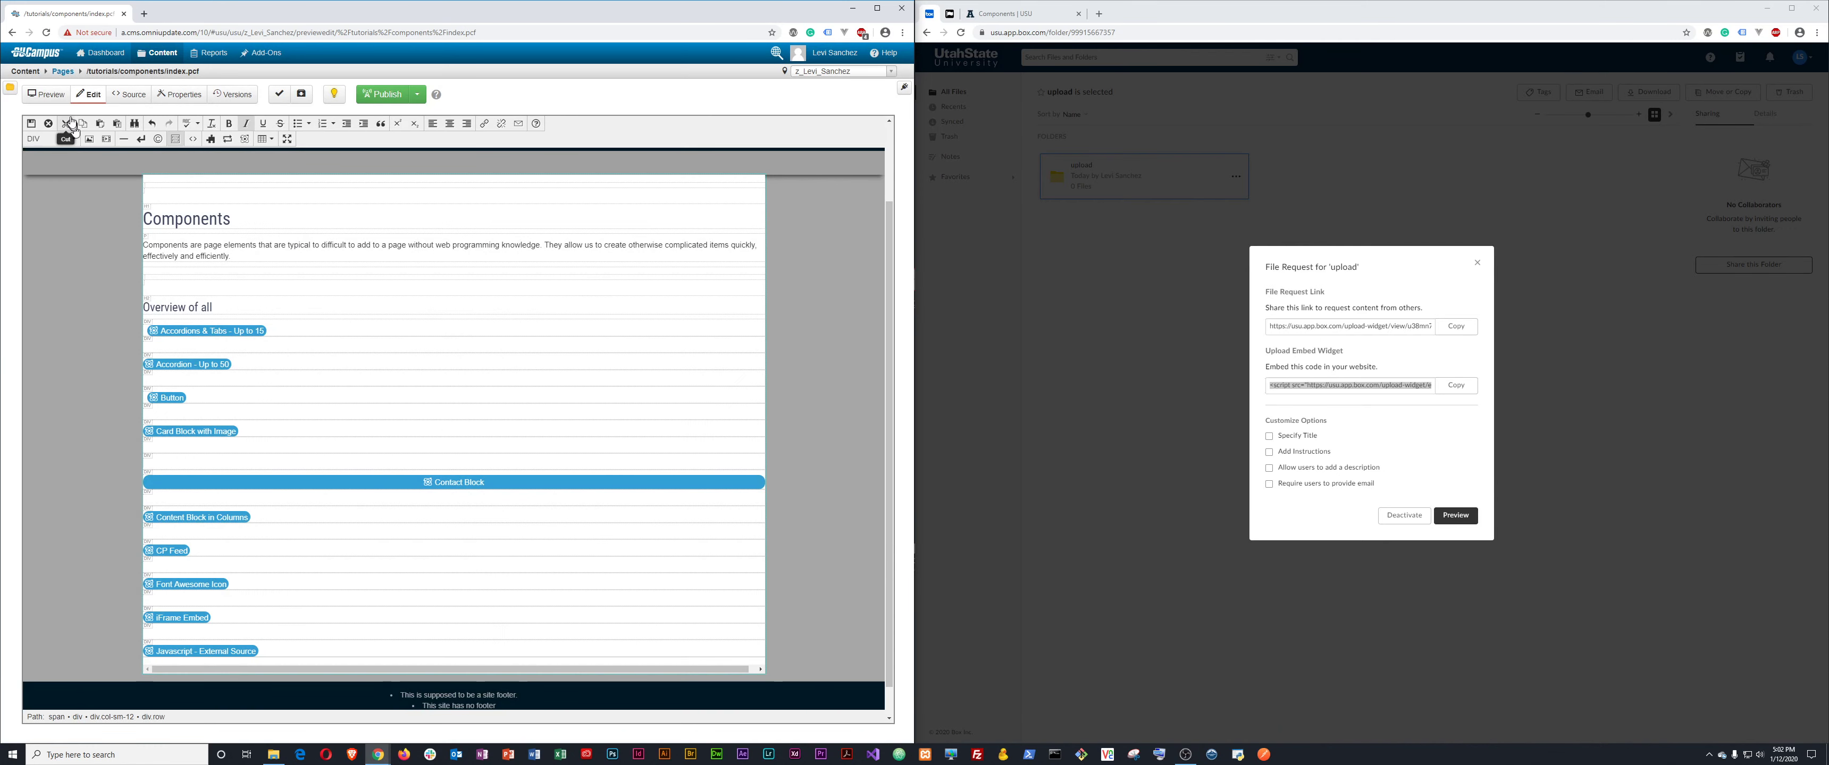
# Save and publish the page, then refresh the live Components page to check the Box upload widget.
pyautogui.click(36, 124)
pyautogui.click(1022, 13)
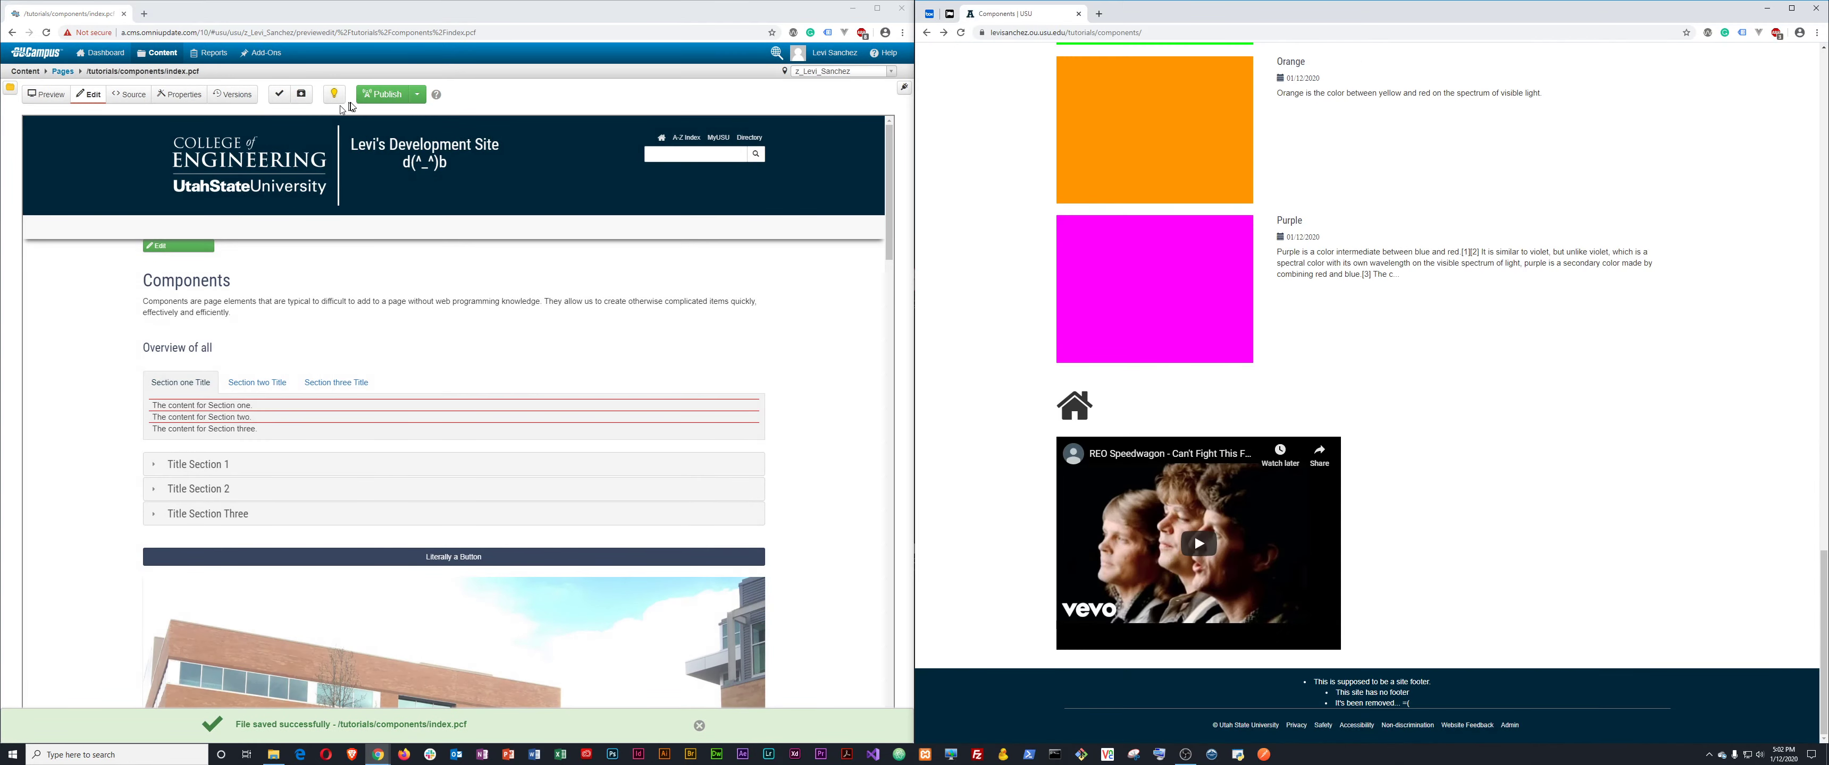
pyautogui.click(384, 94)
pyautogui.click(595, 368)
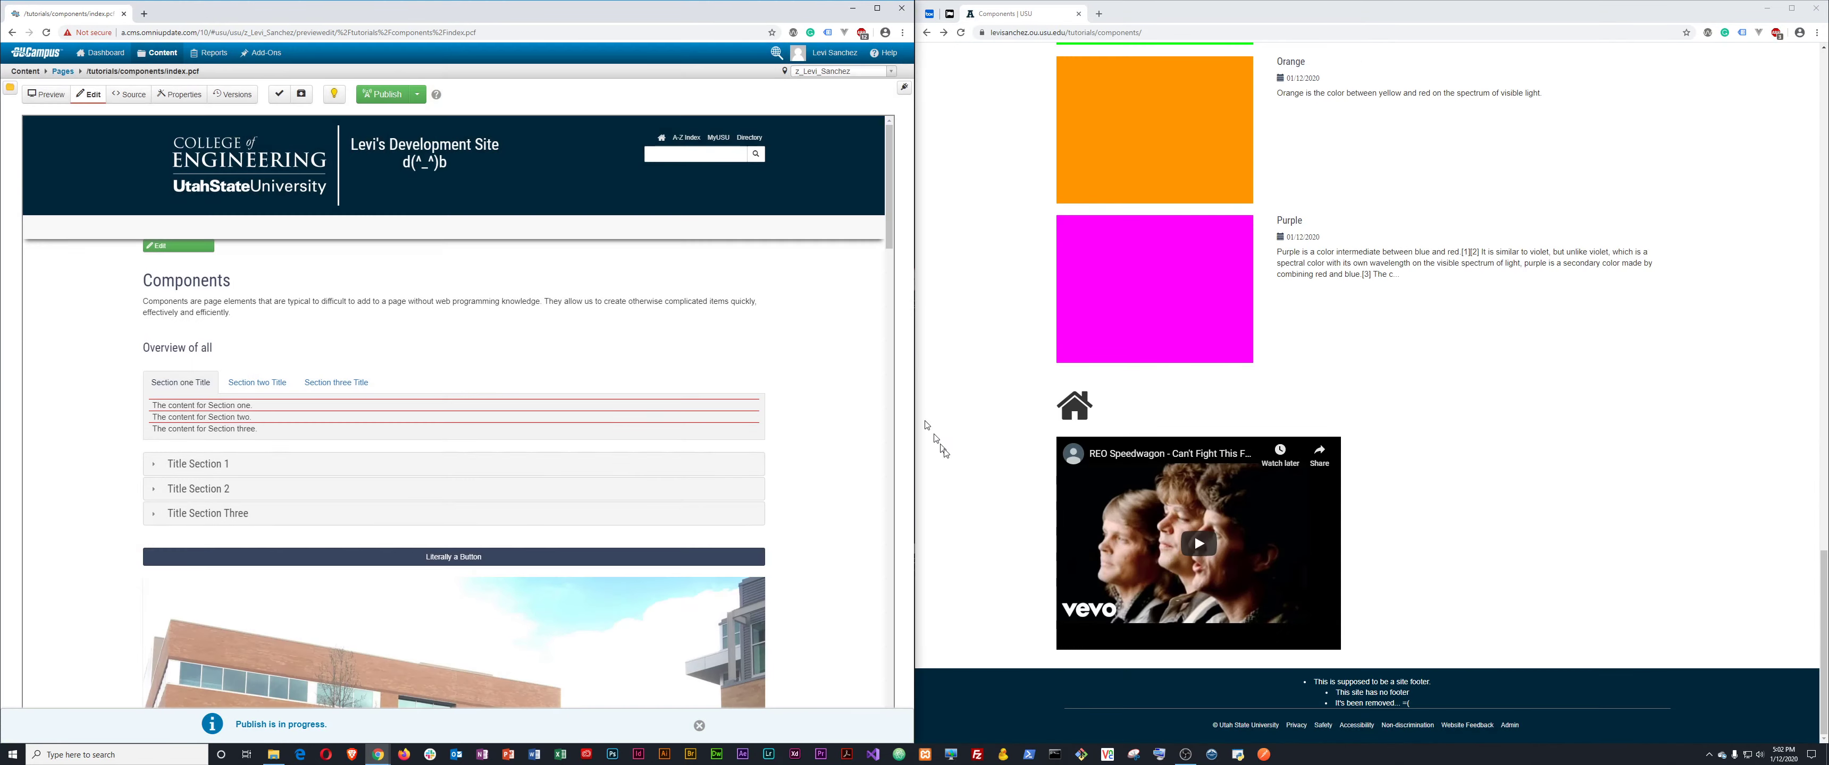
pyautogui.click(991, 502)
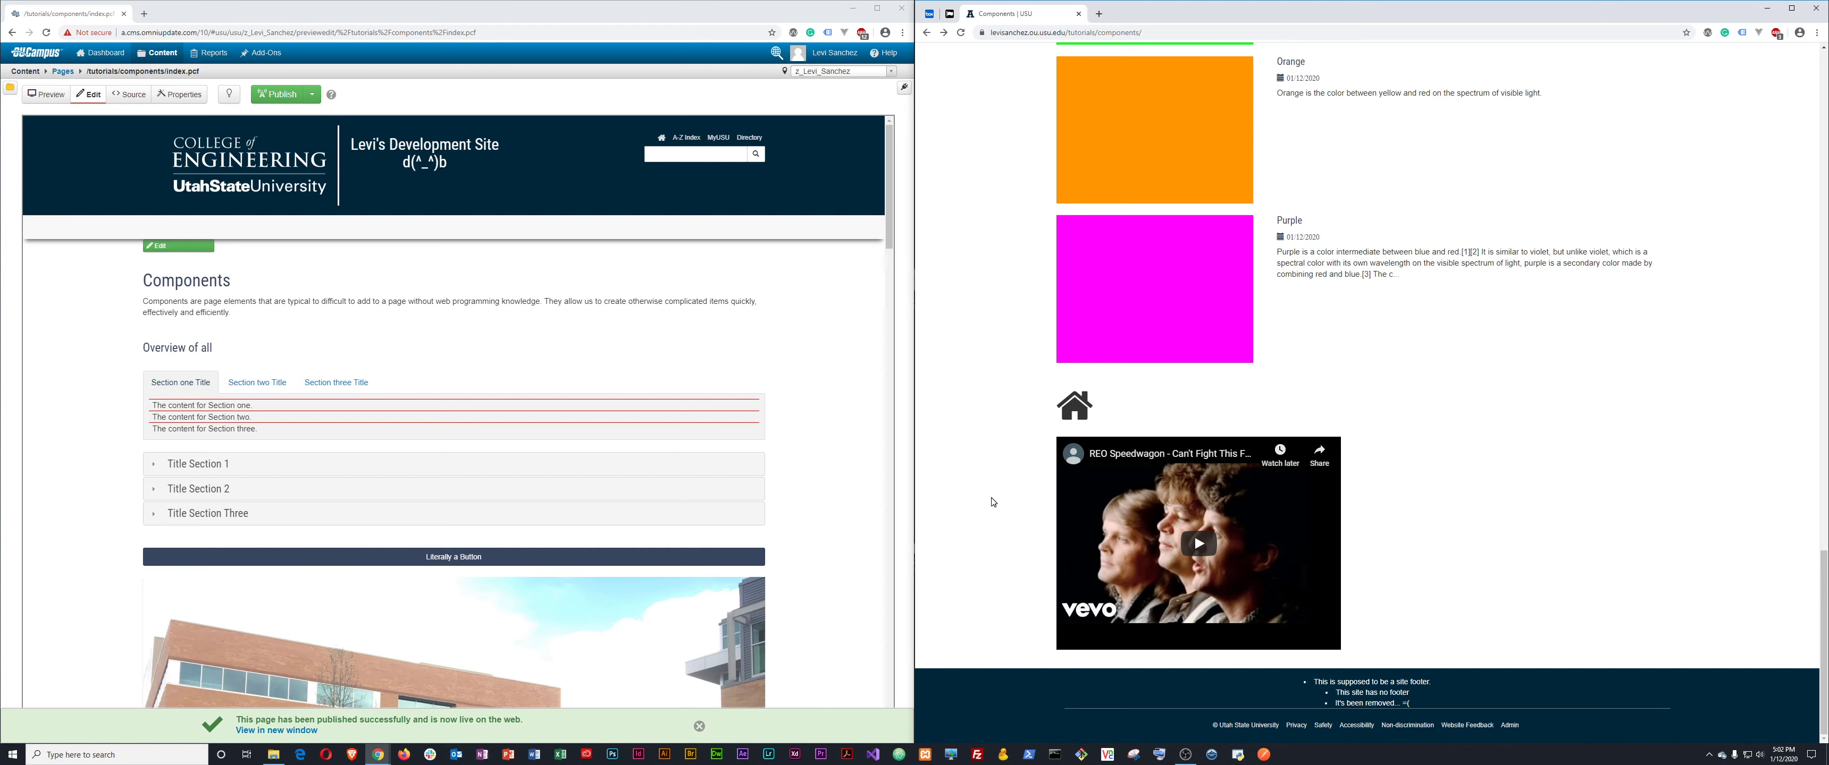
pyautogui.press('F5')
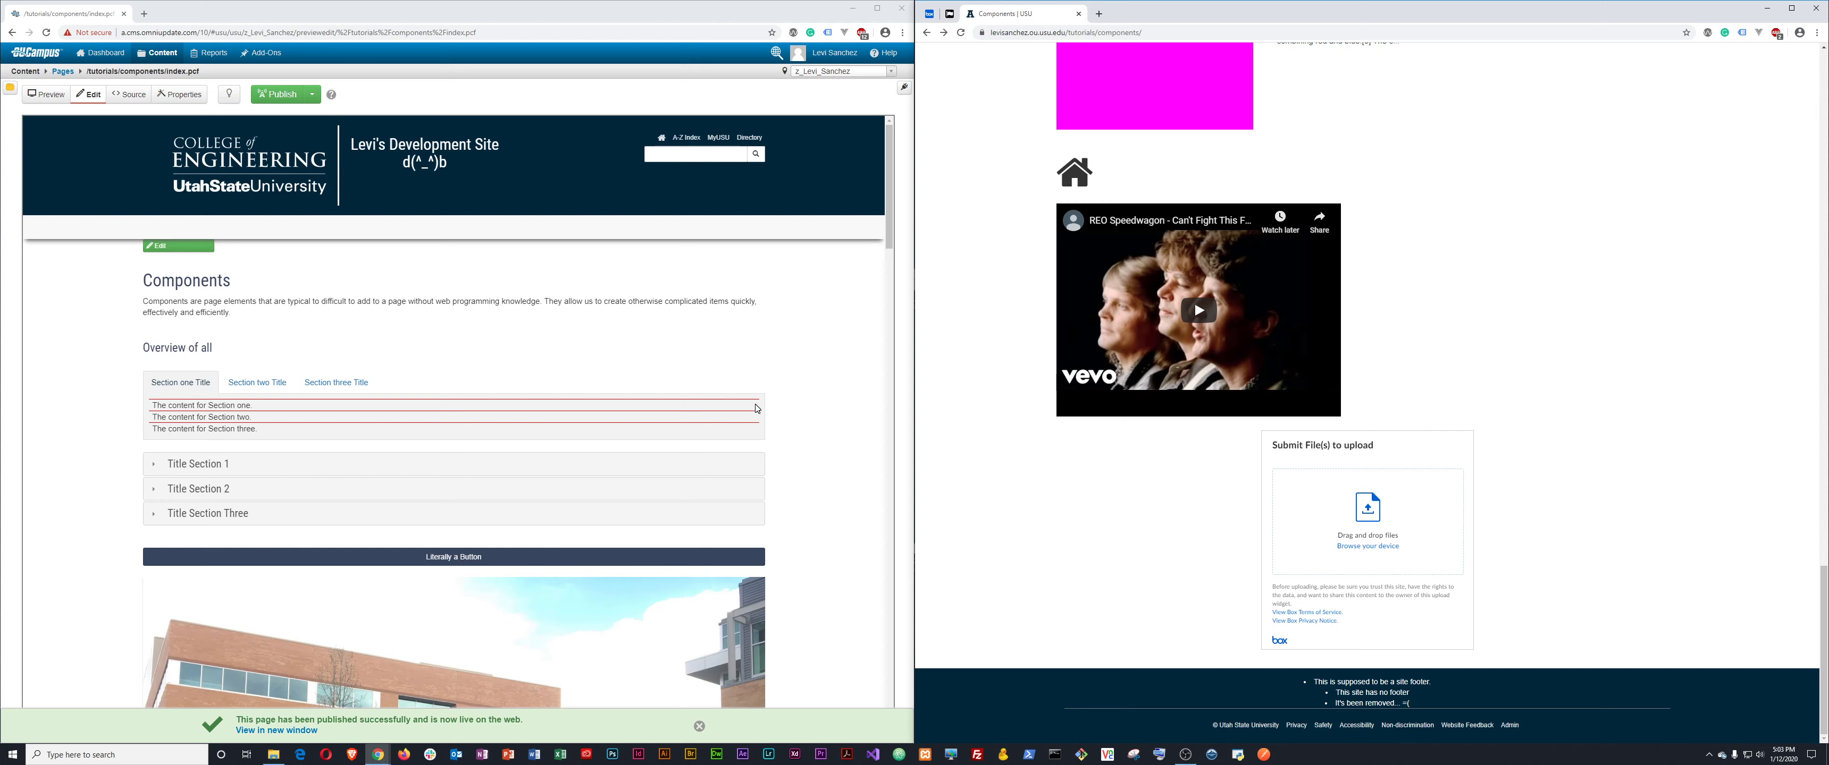
# Reopen the page content for editing, review the remaining components down to Structured Data - Person in the component chooser, and cancel it.
pyautogui.click(228, 93)
pyautogui.click(182, 248)
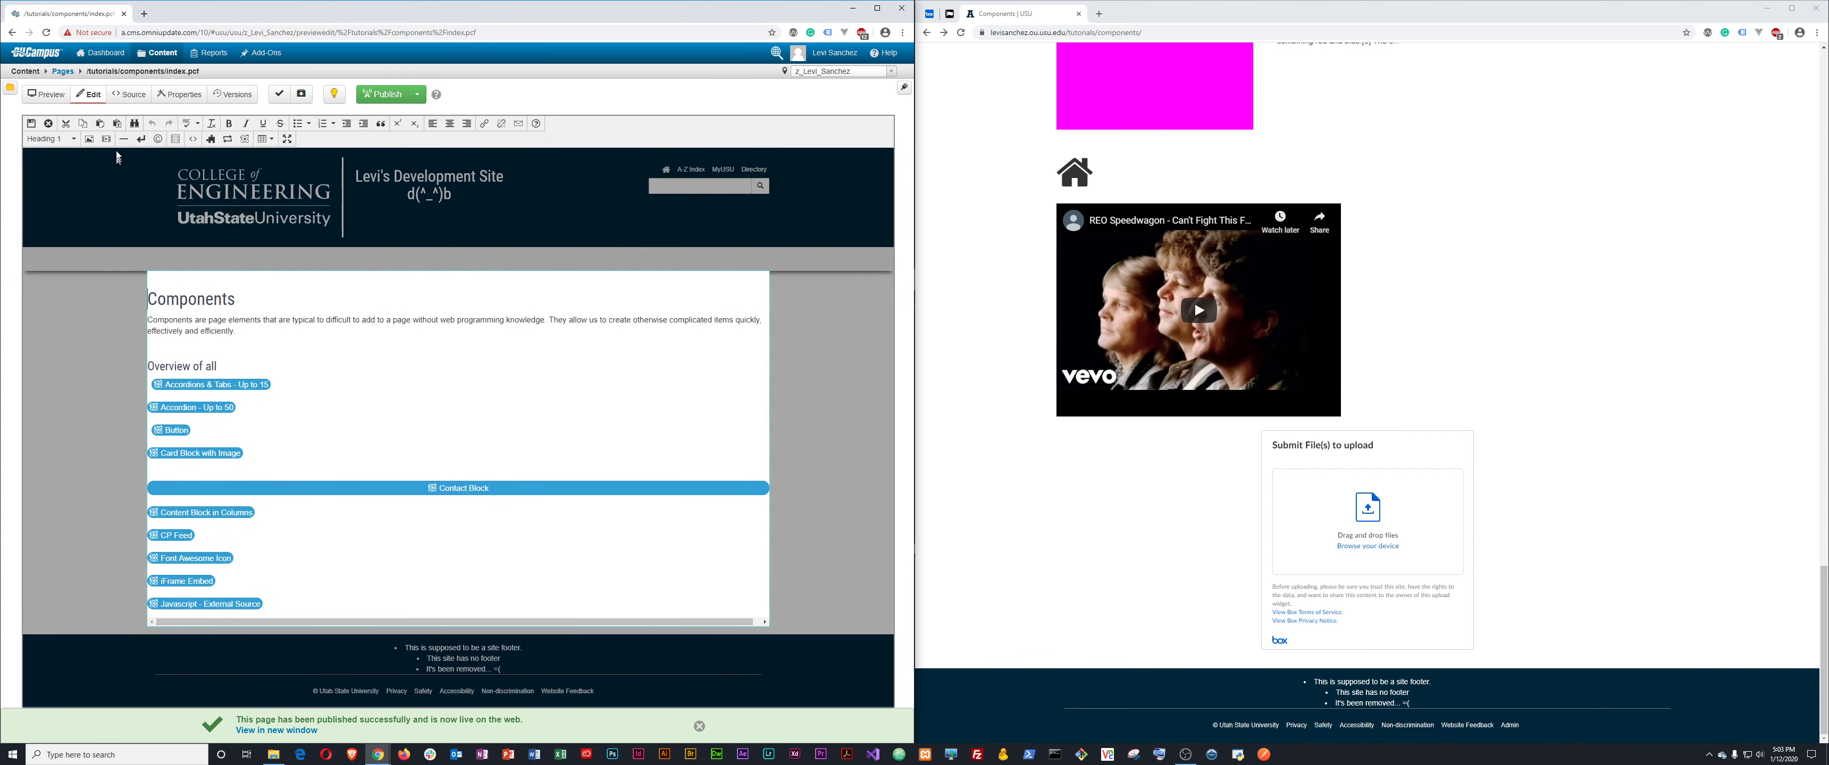
pyautogui.click(245, 138)
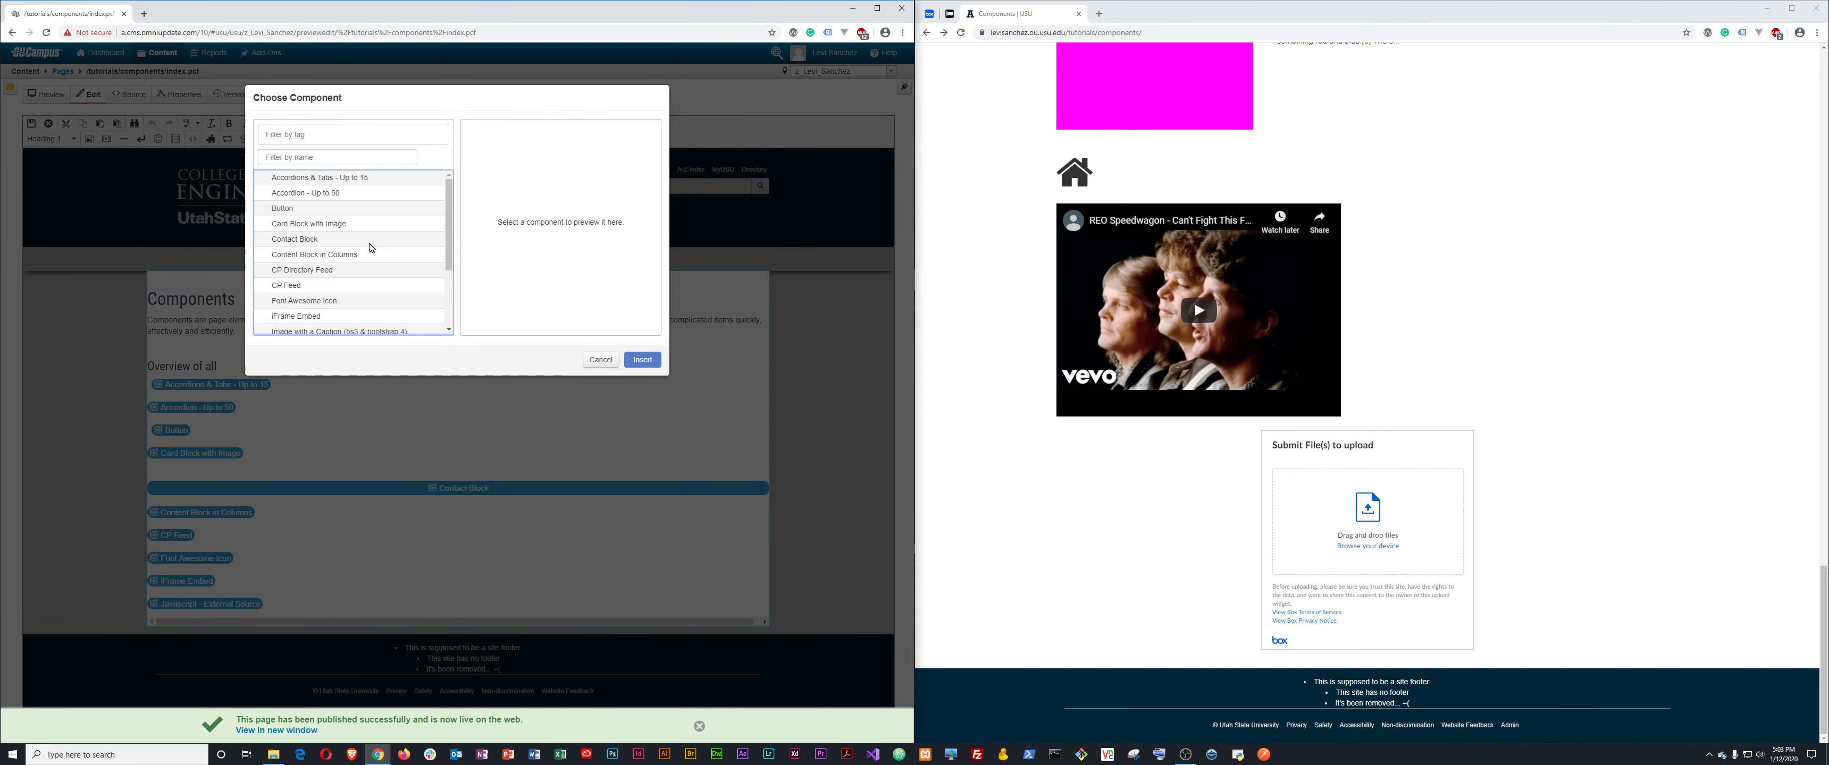
pyautogui.scroll(-1, 369, 250)
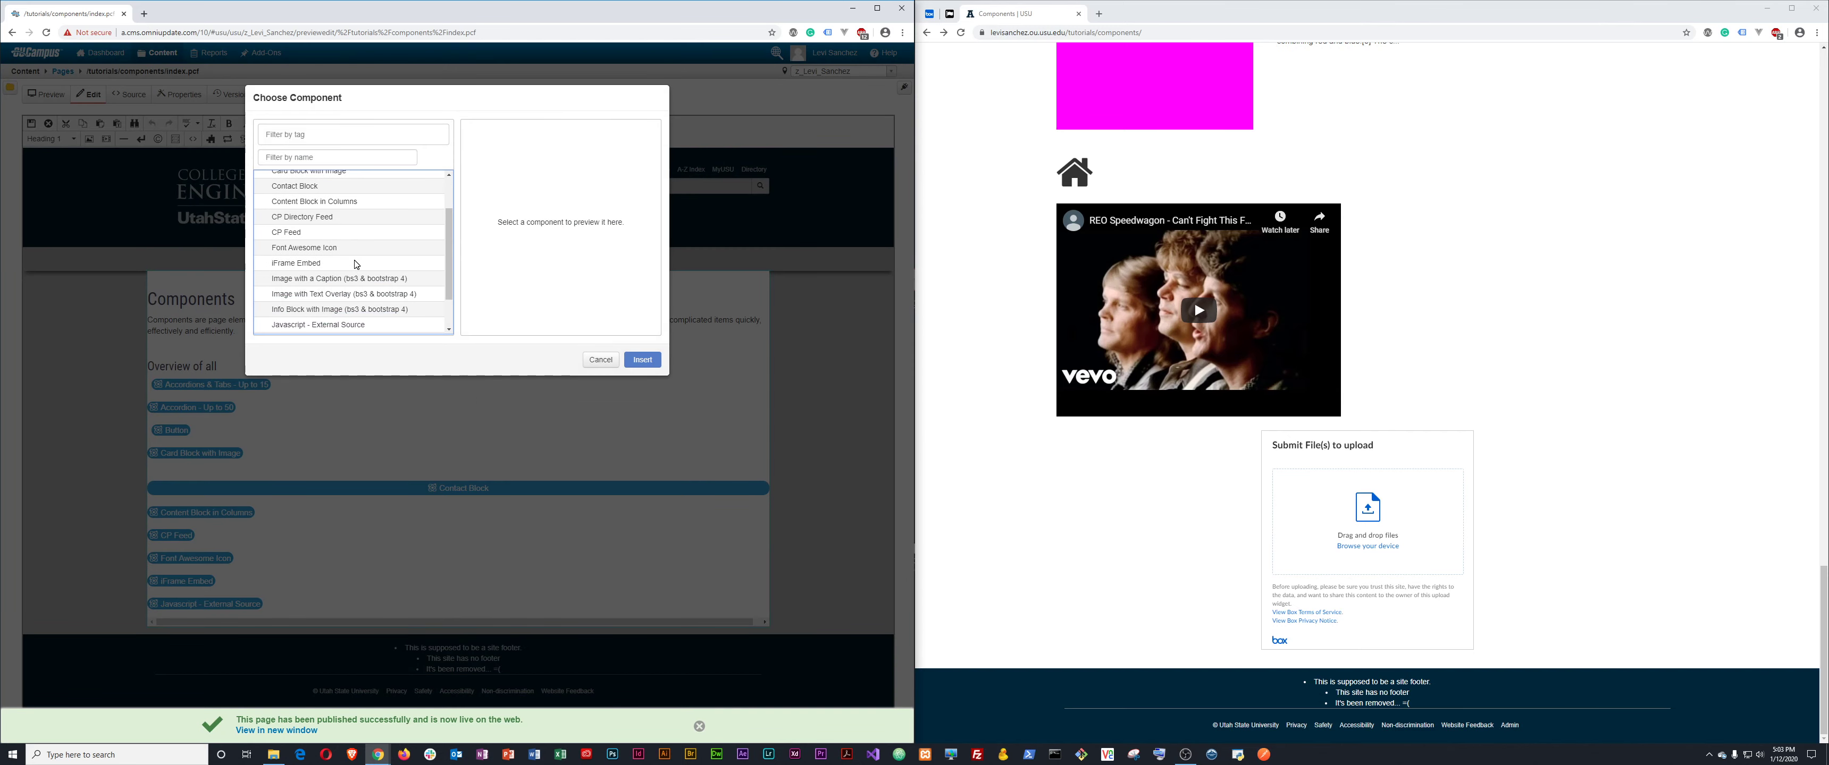
pyautogui.scroll(-1, 369, 262)
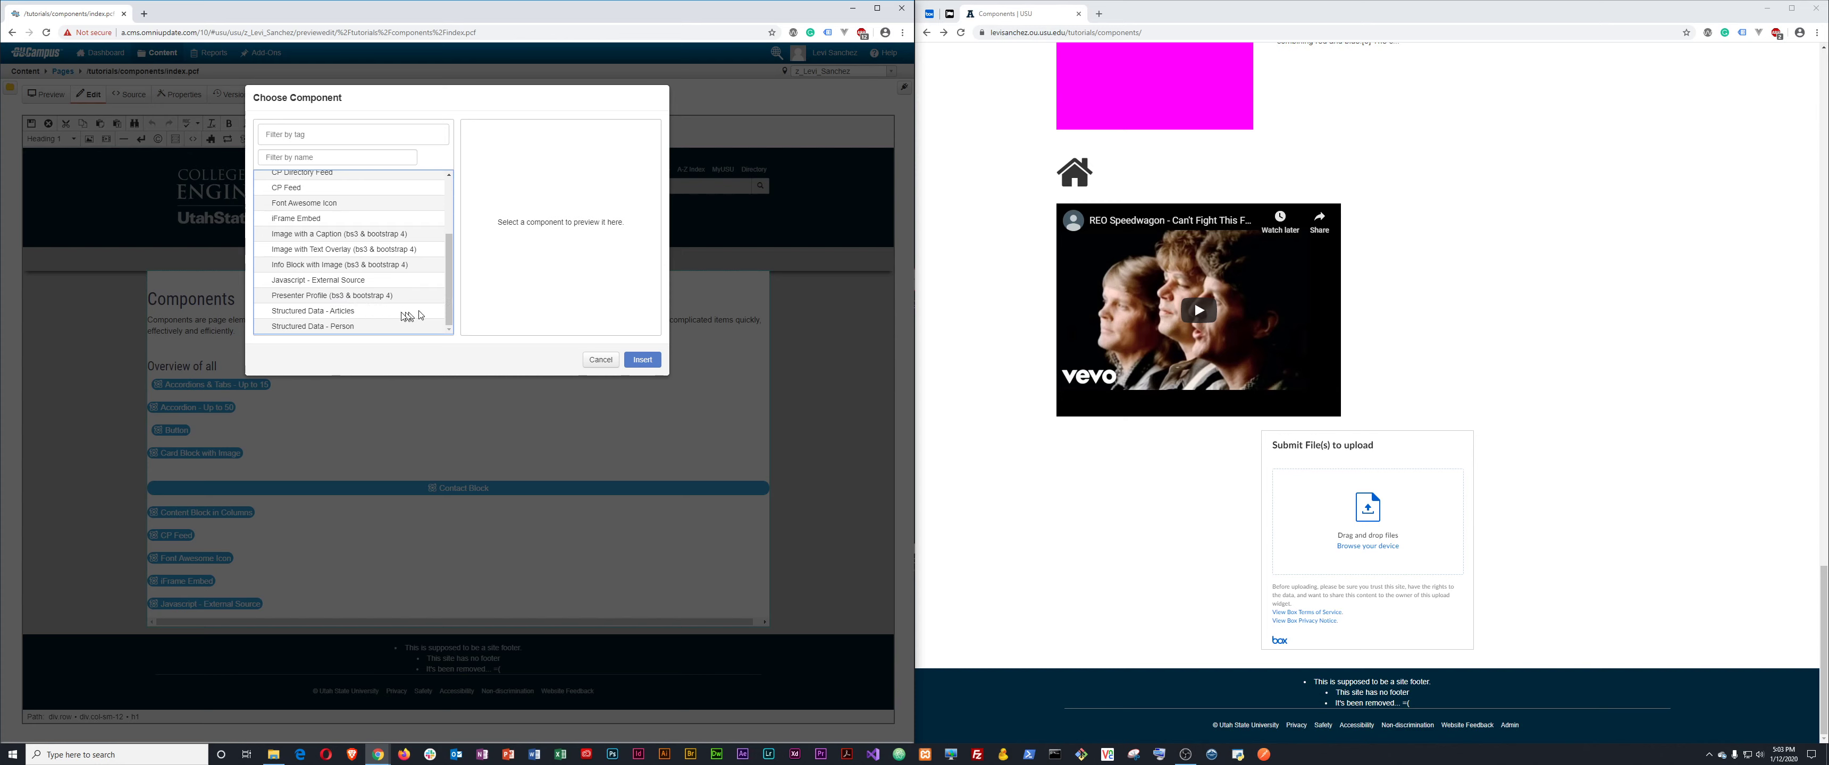
pyautogui.click(332, 328)
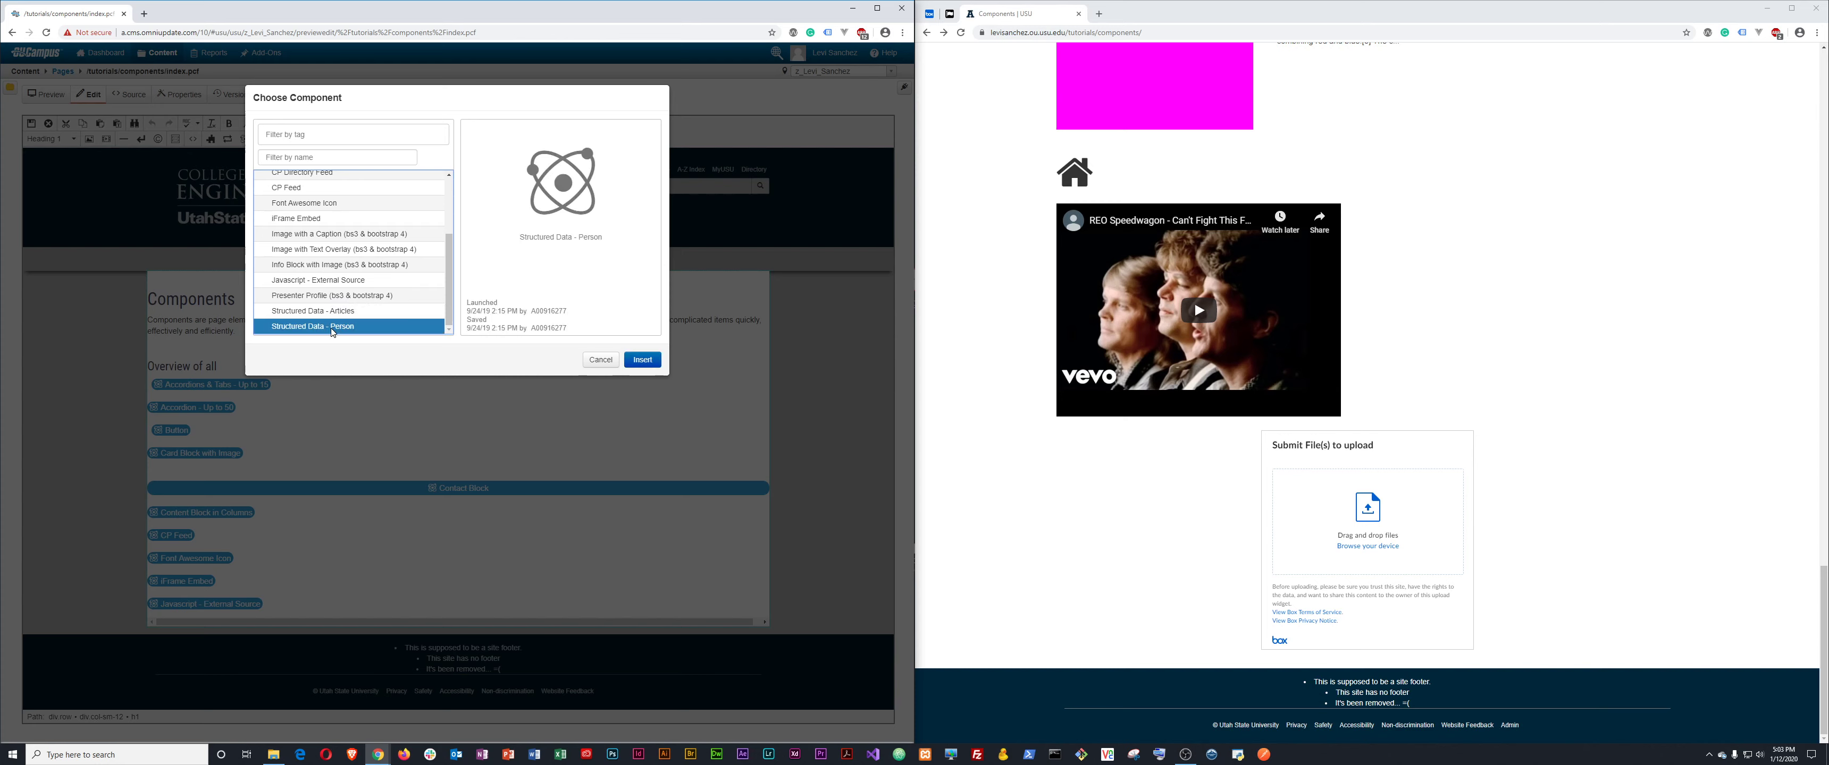
pyautogui.click(599, 361)
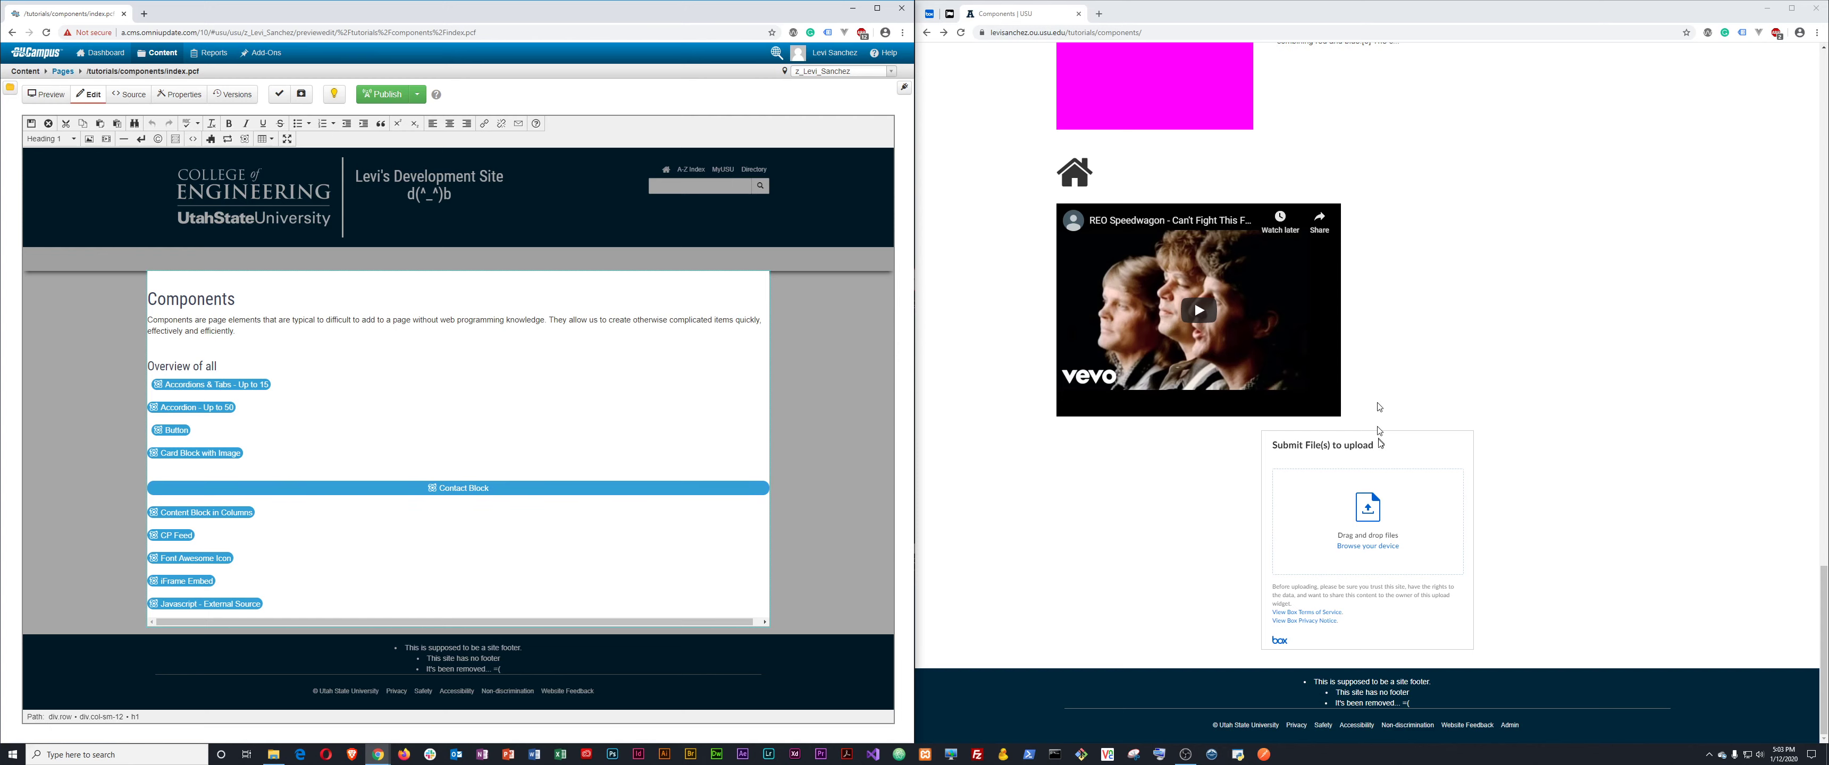
# Review all published components on the live Components page, including the Section two Title tab, from the top down to the Box upload widget.
pyautogui.scroll(7, 1273, 548)
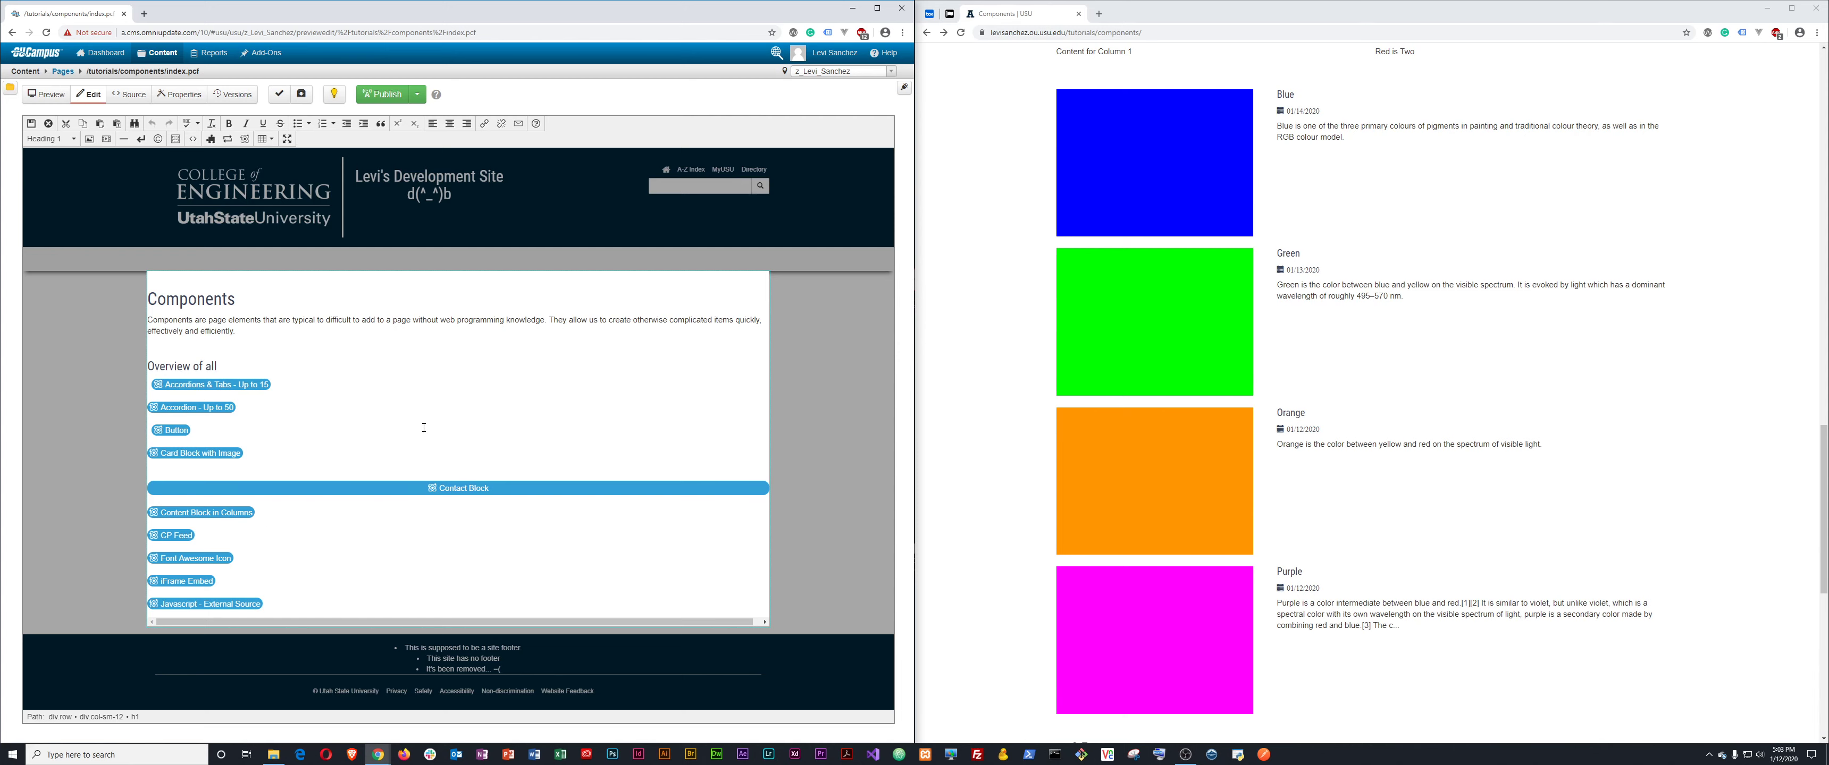
pyautogui.scroll(15, 1346, 430)
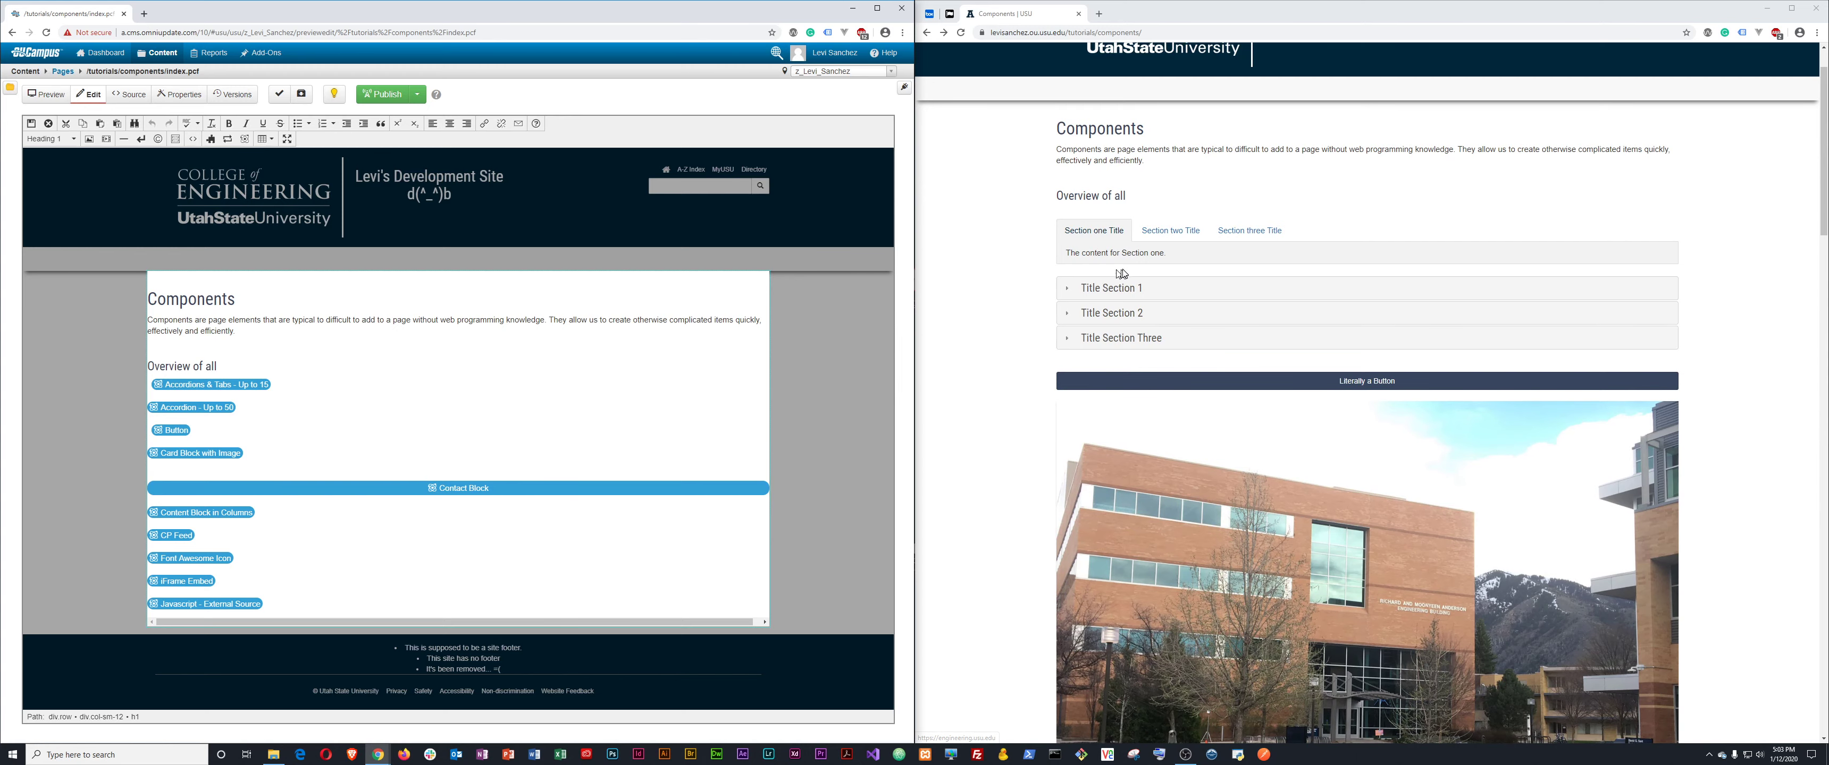
pyautogui.click(1212, 237)
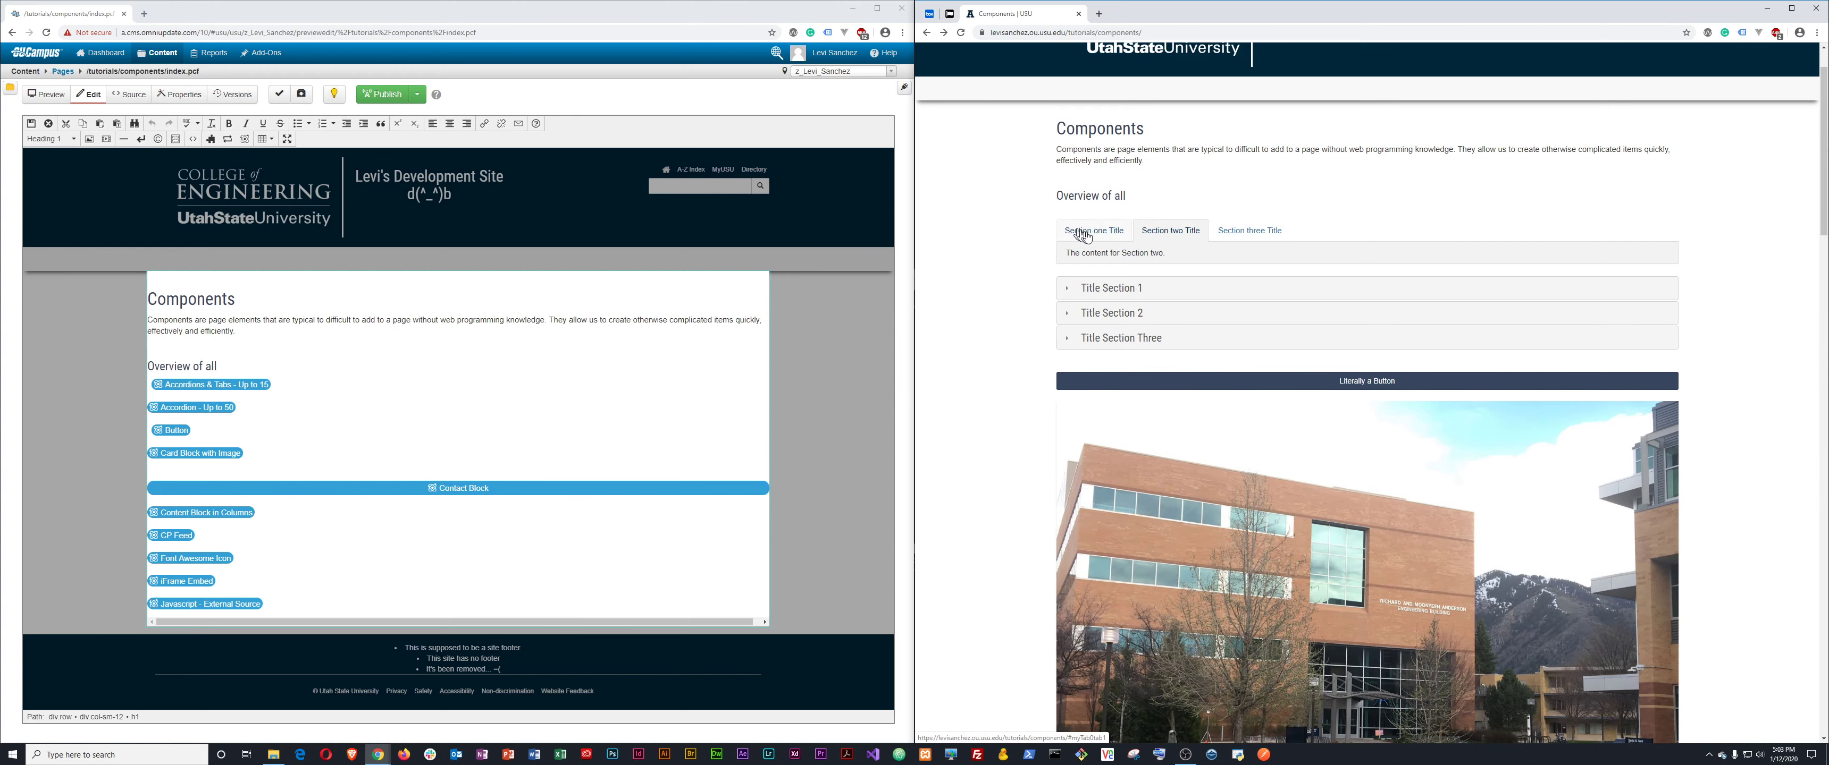
pyautogui.scroll(-5, 1293, 497)
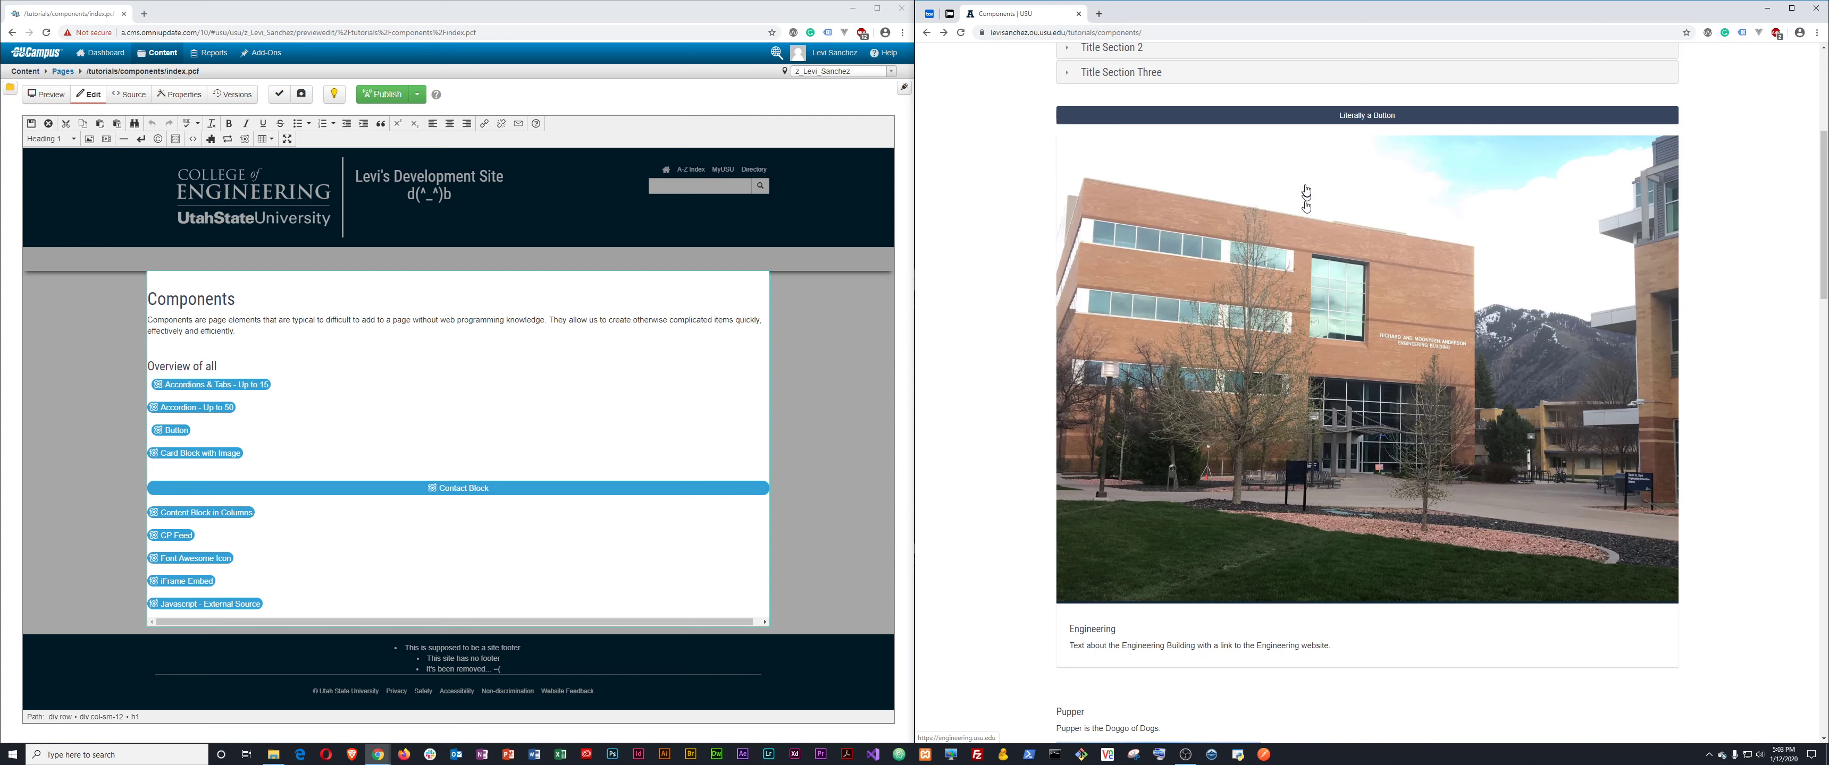
pyautogui.scroll(-2, 1293, 541)
pyautogui.scroll(-2, 1555, 412)
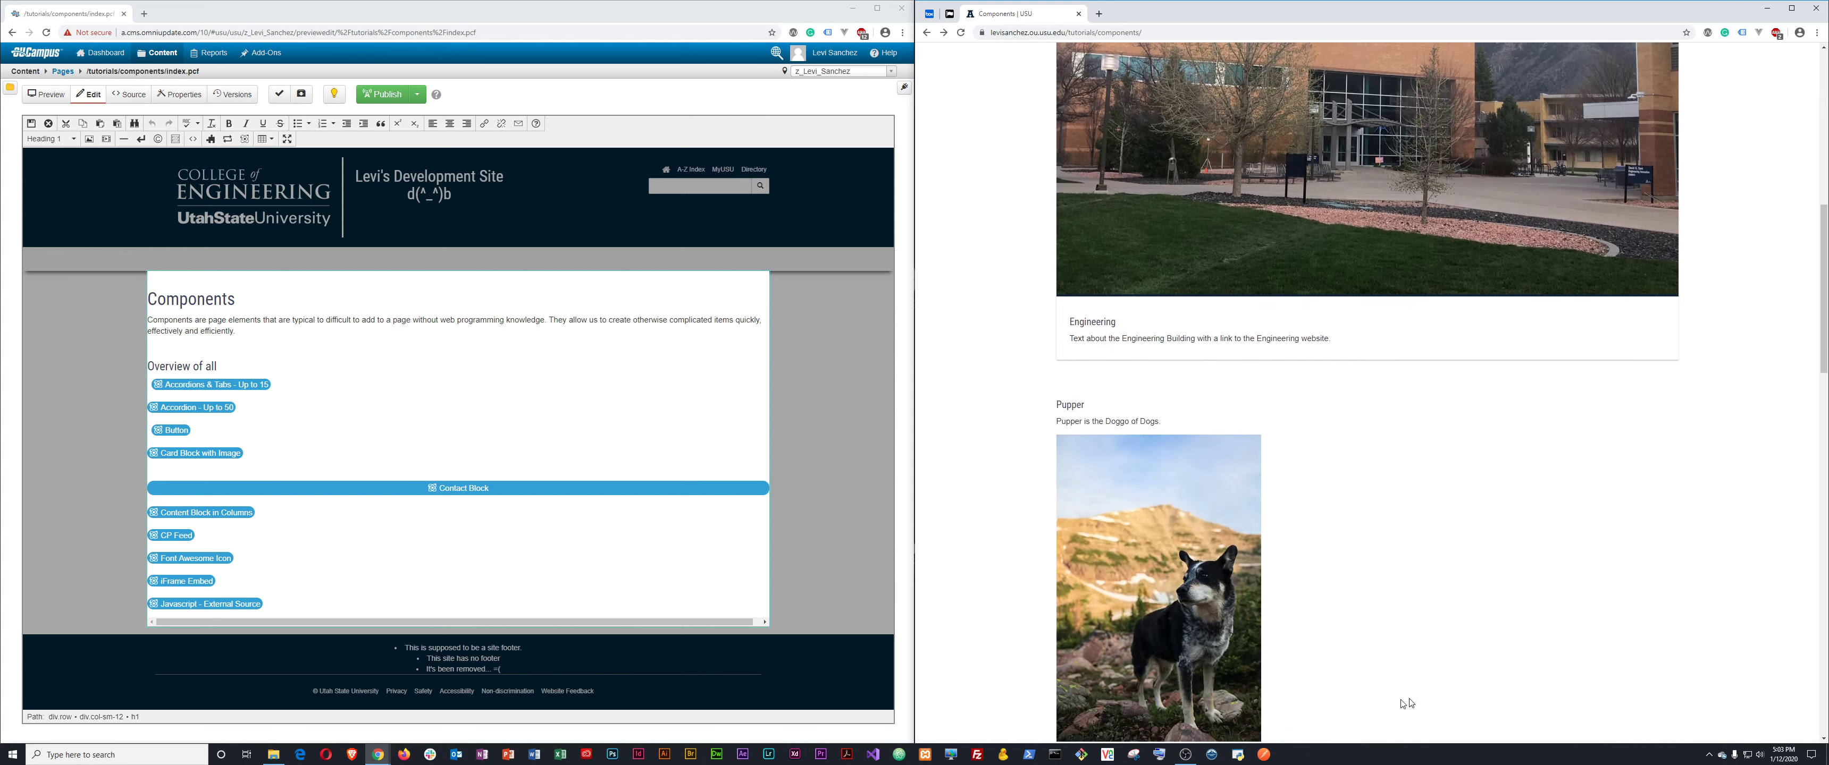
pyautogui.scroll(-10, 1310, 671)
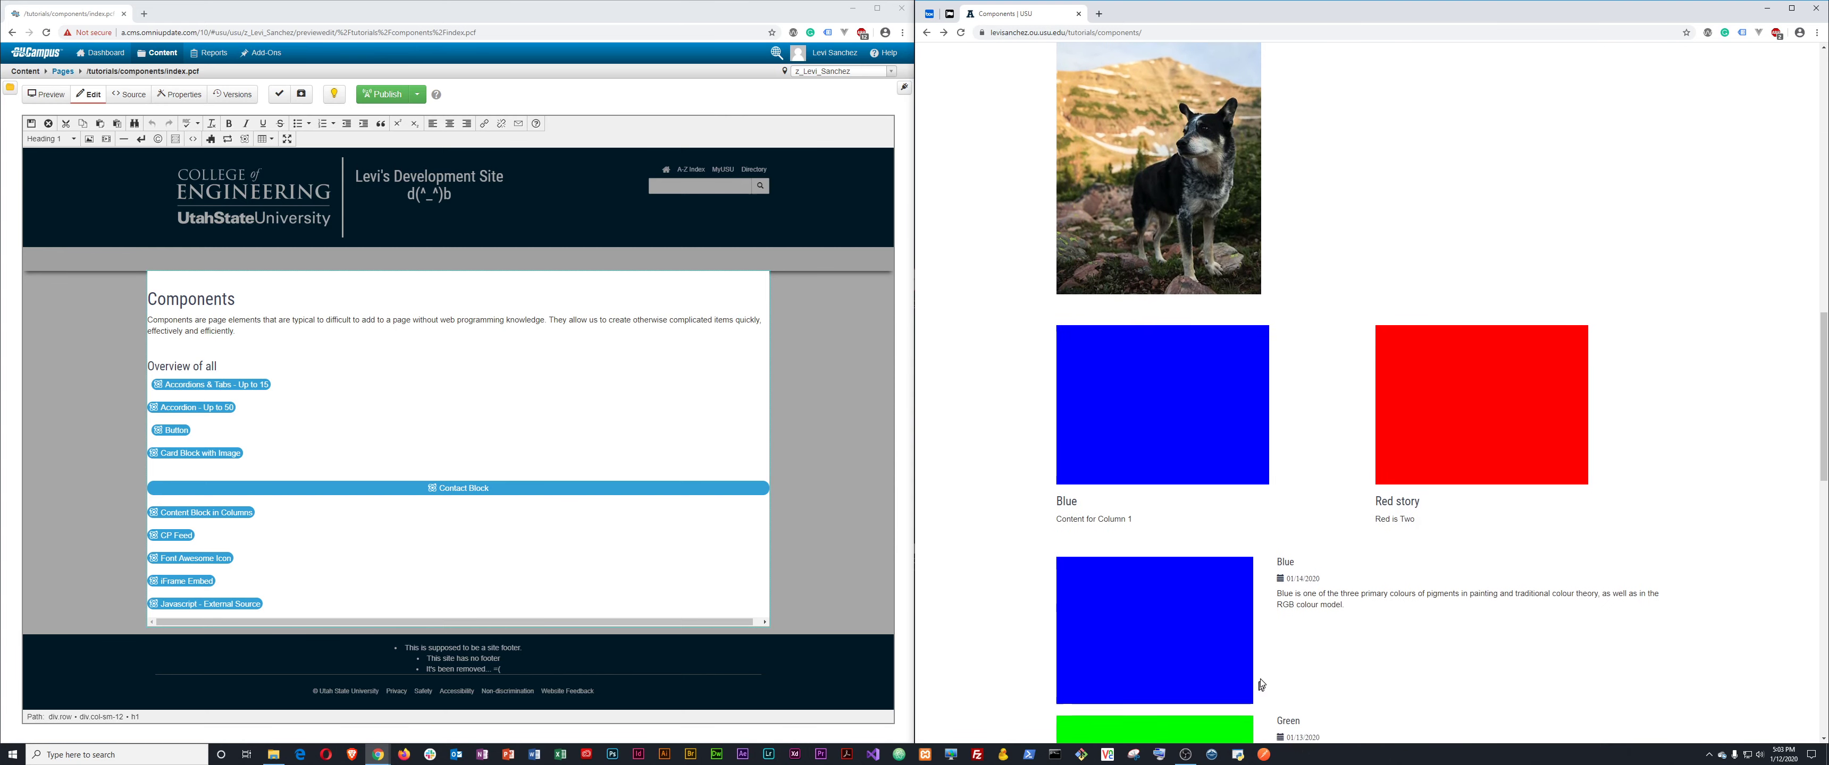
pyautogui.scroll(-7, 1266, 729)
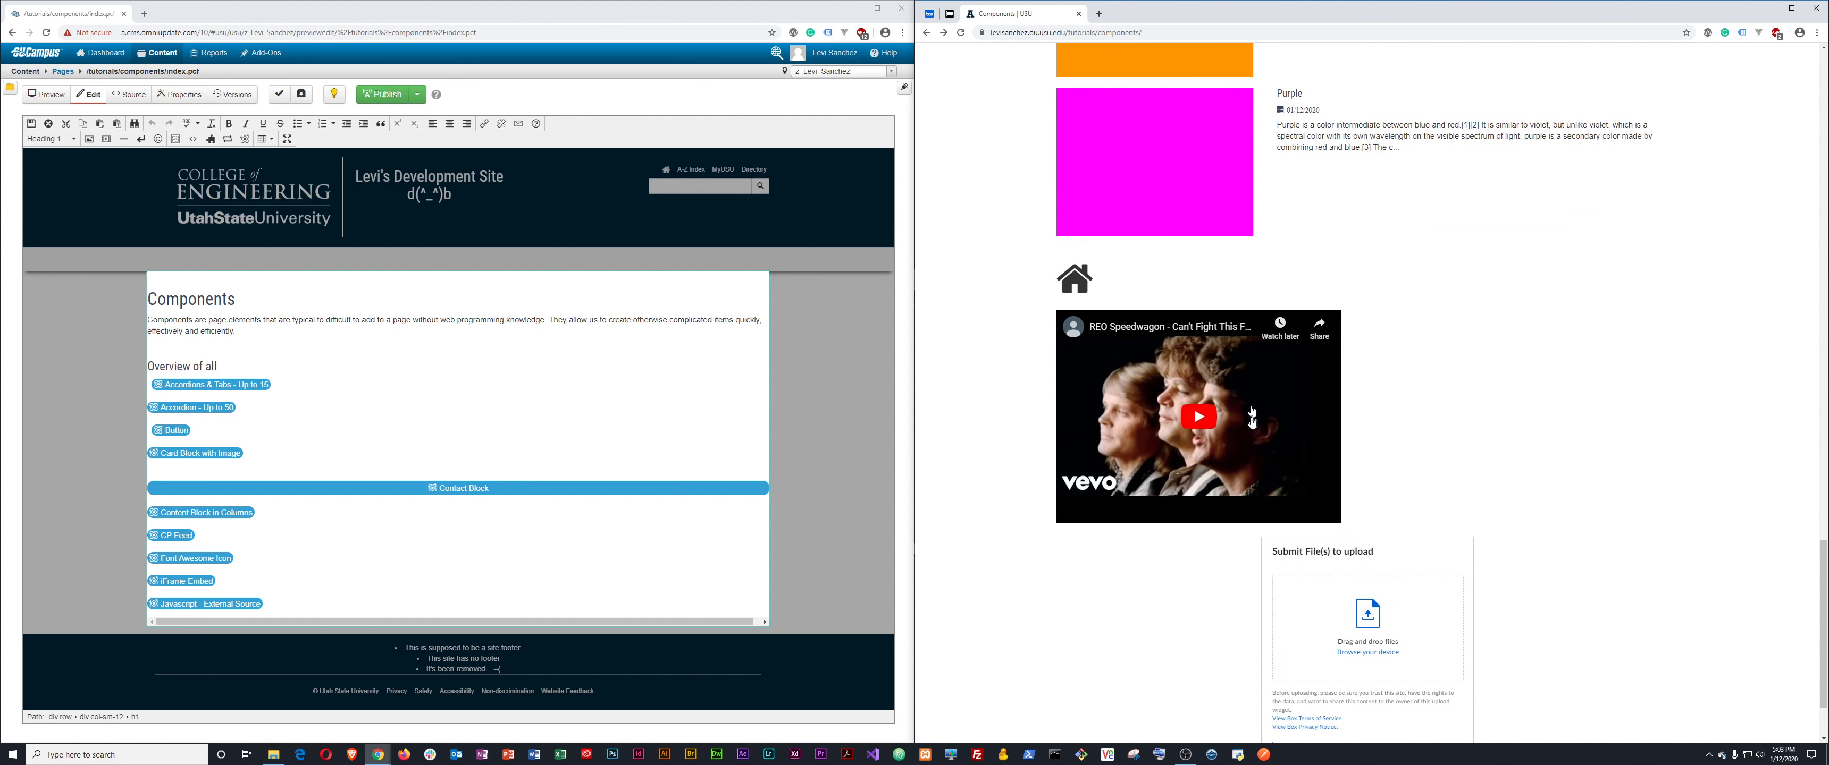